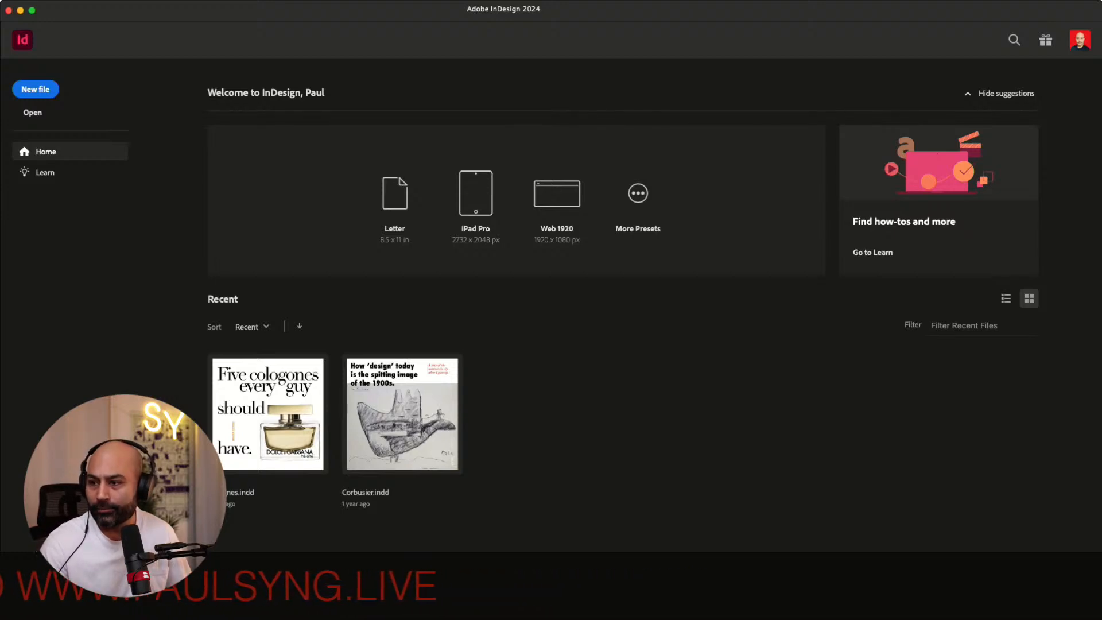
# Create a new document with the default preset
pyautogui.press('super+n')
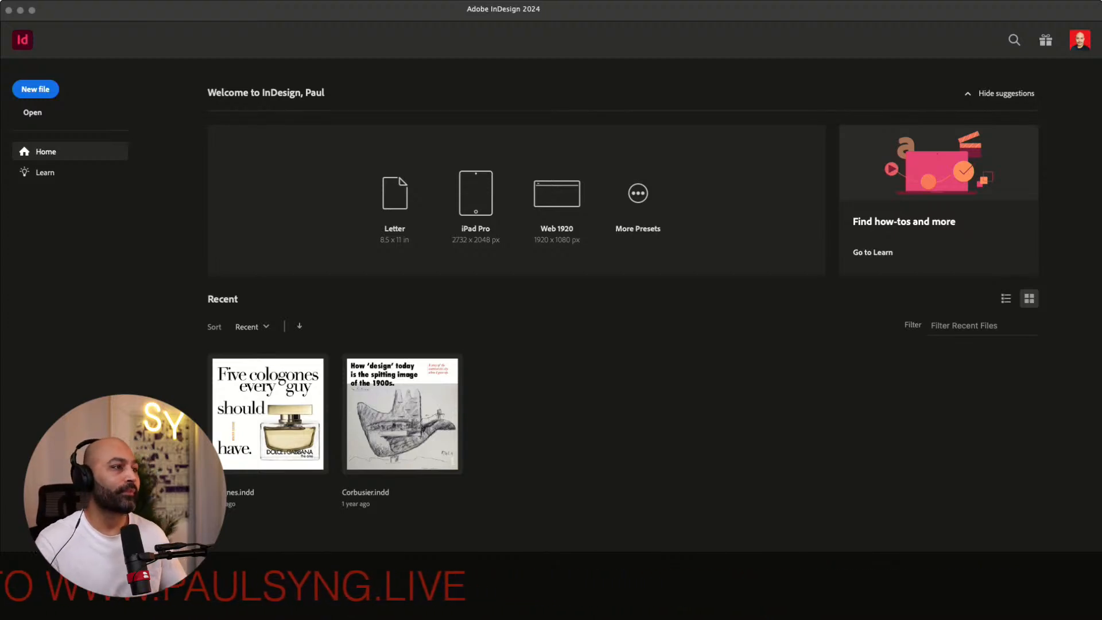
pyautogui.press('super+Tab')
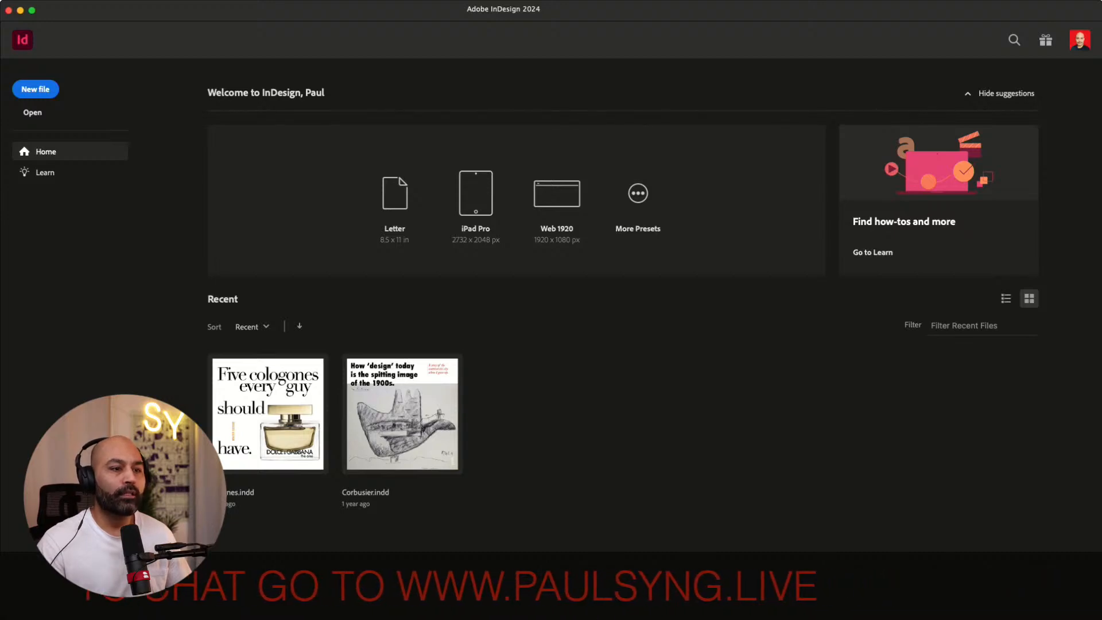
pyautogui.press('Return')
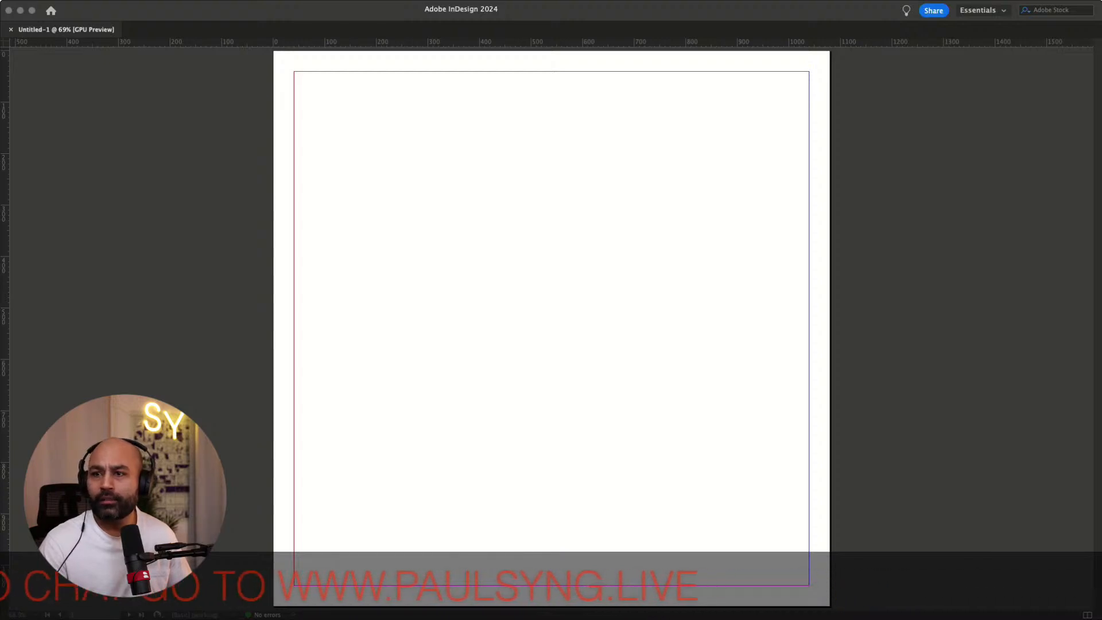
# Draw a text frame across the page and paste the copied paragraph about brand creation into it
pyautogui.click(363, 281)
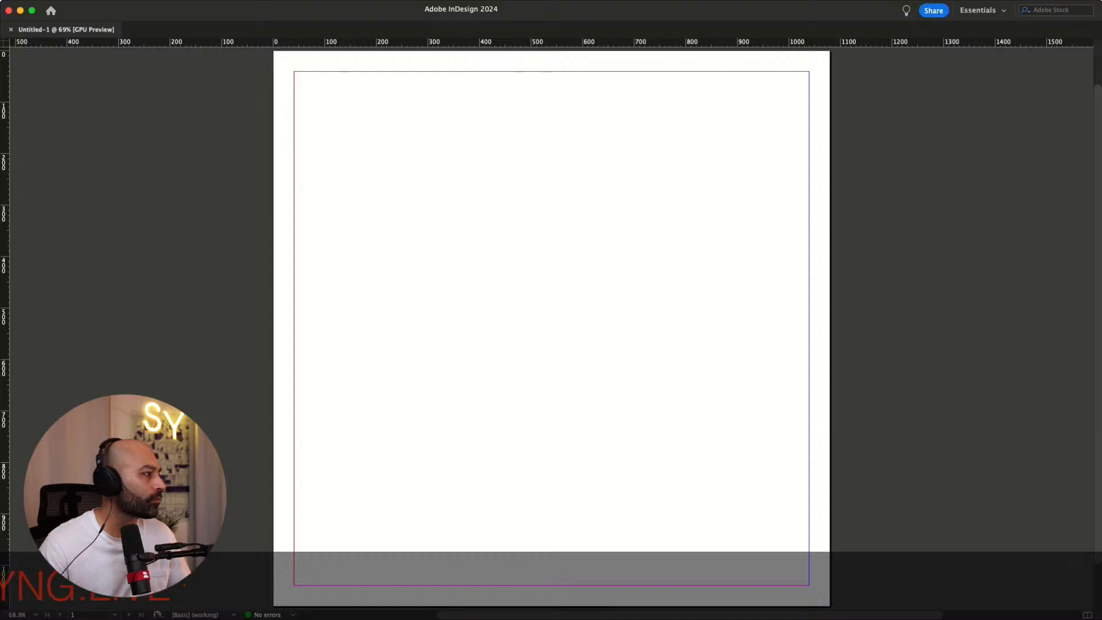
pyautogui.press('super+Tab')
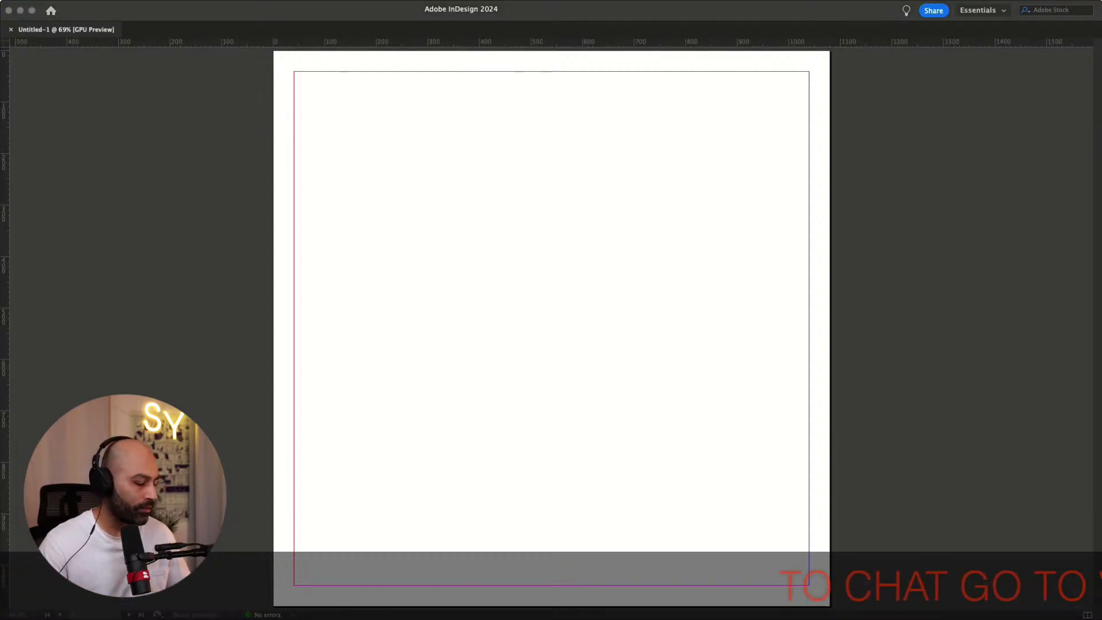
pyautogui.click(462, 284)
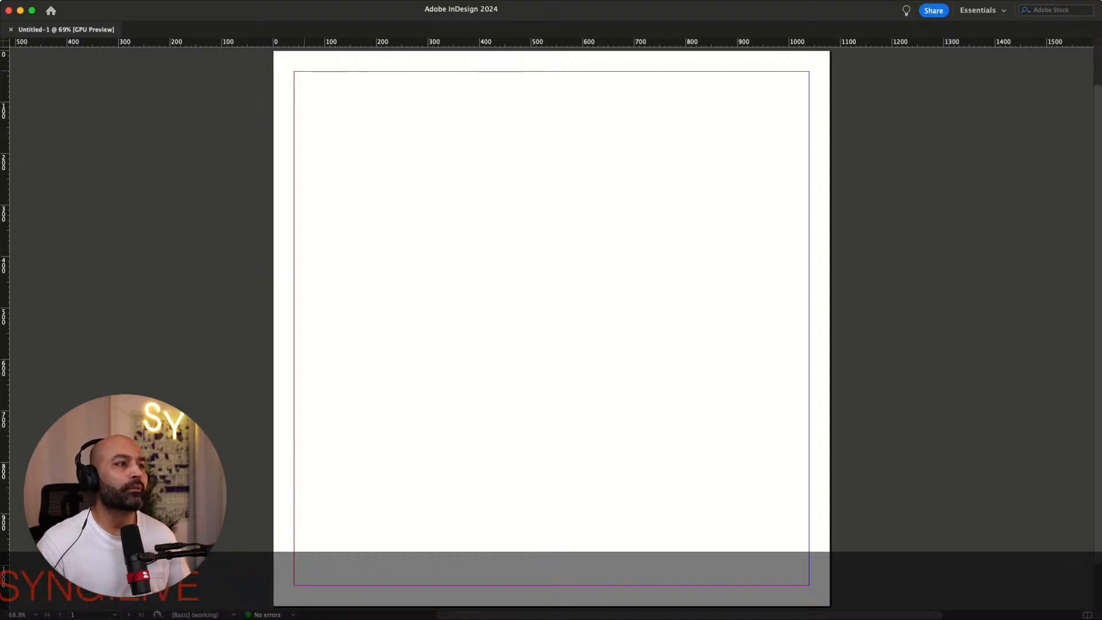
pyautogui.moveTo(704, 444); pyautogui.dragTo(809, 499)
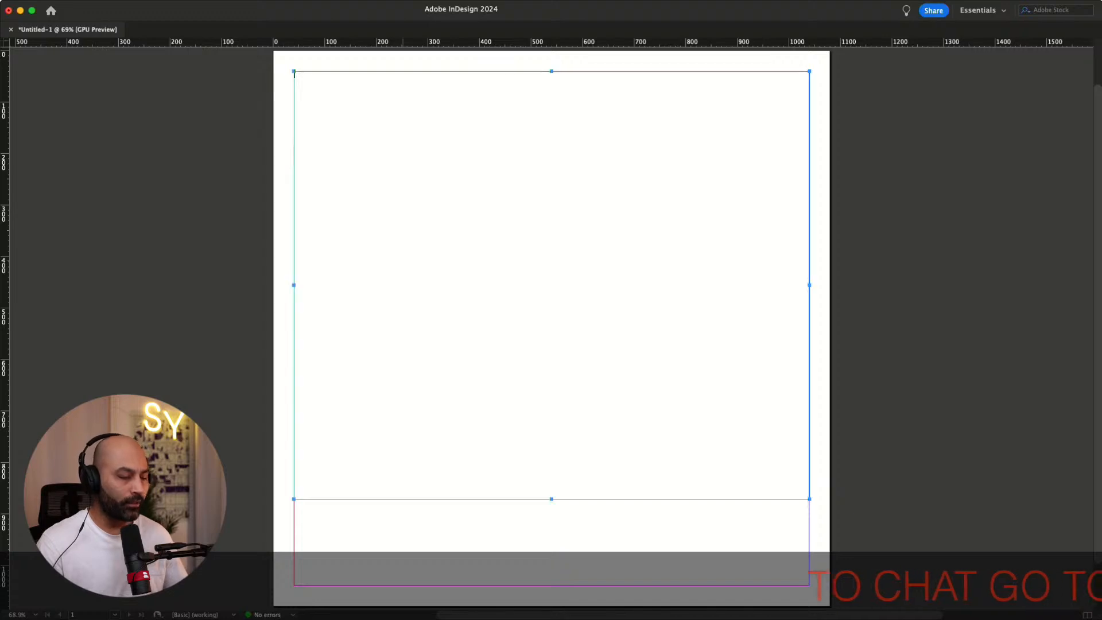
pyautogui.press('super+v')
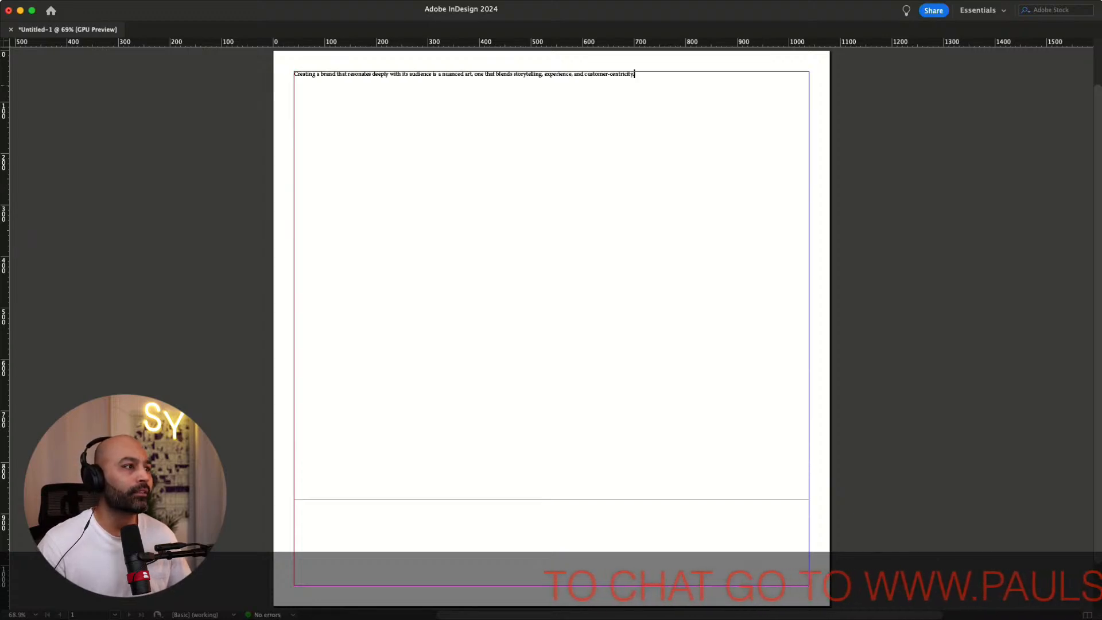
pyautogui.press('Escape')
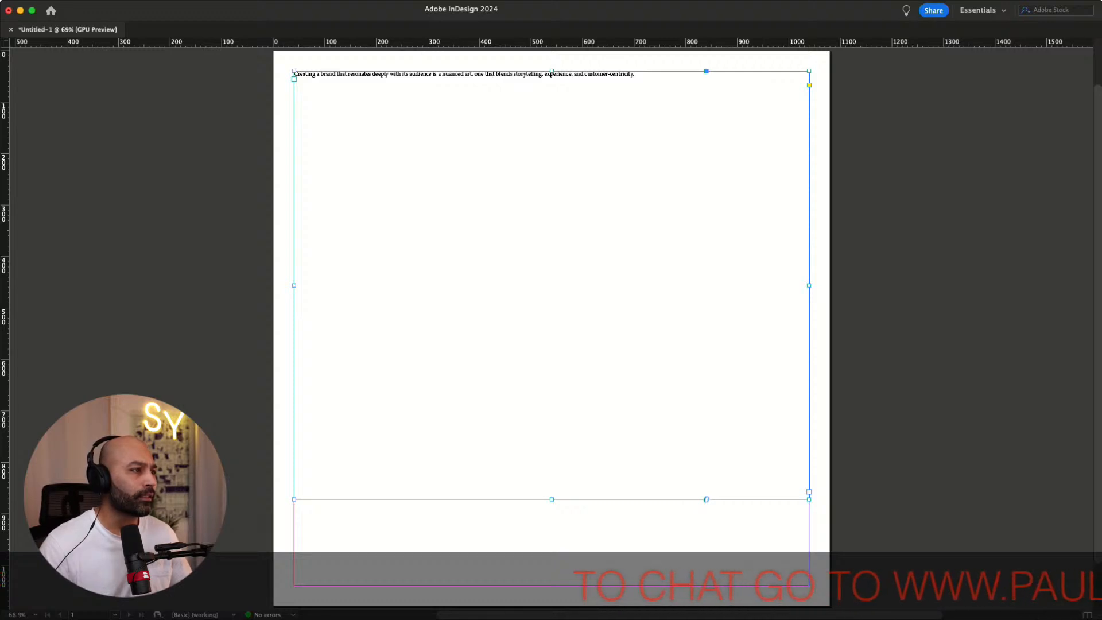
# Set the paragraph's font size to 20 pt and enlarge it by three further increments
pyautogui.press('Return')
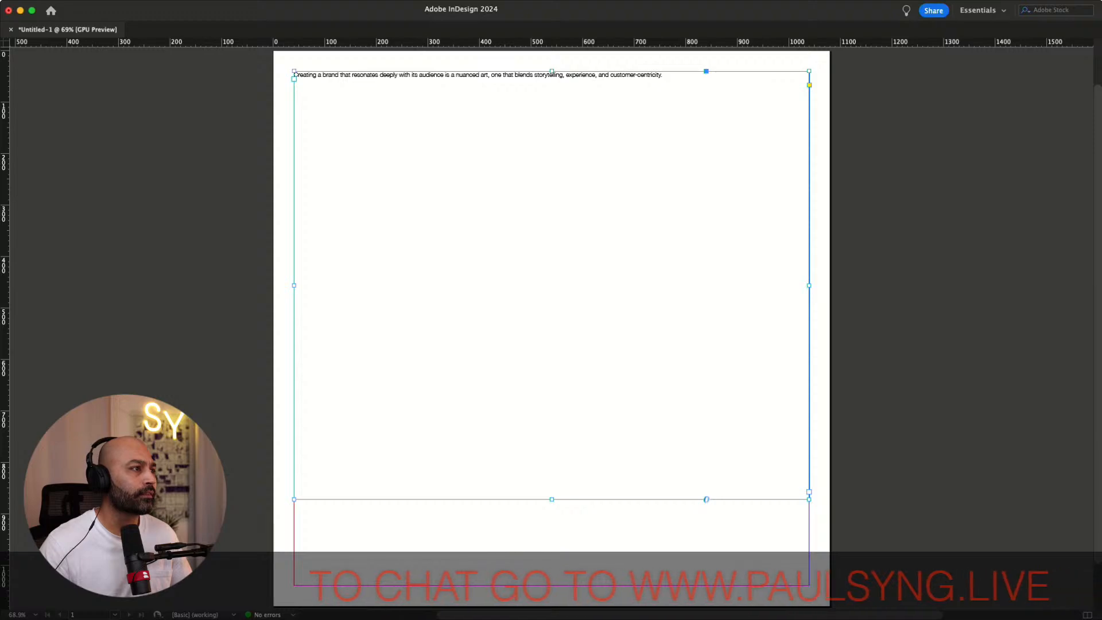
pyautogui.write('20')
pyautogui.press('Return')
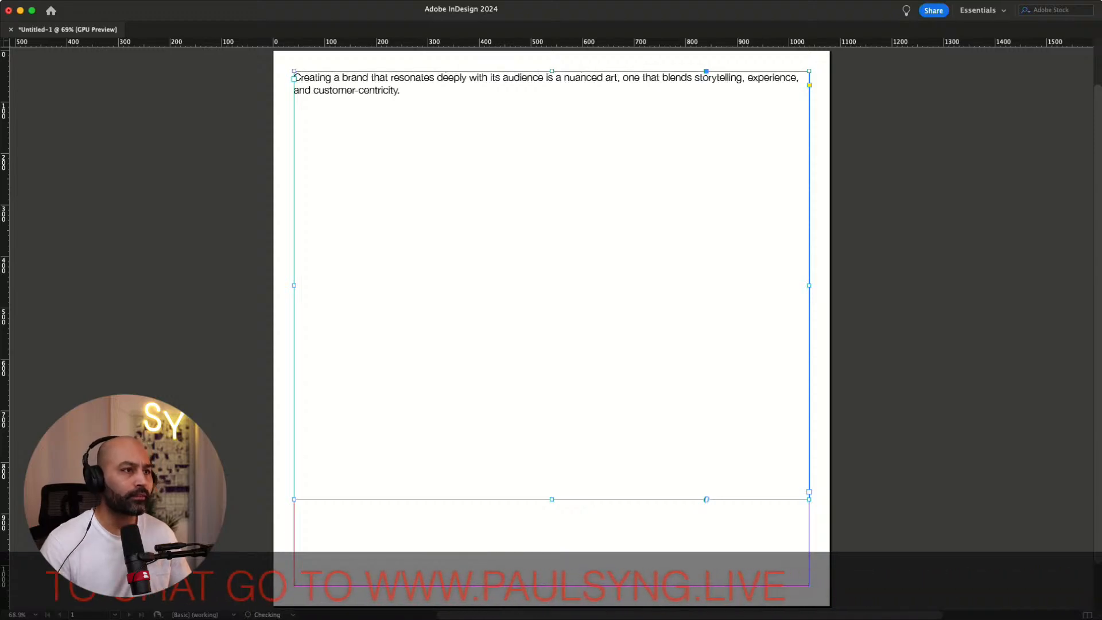
pyautogui.hotkey('shift', 'Up')
pyautogui.hotkey('shift', 'Up')
pyautogui.hotkey('shift', 'Up')
pyautogui.hotkey('shift', 'Up')
pyautogui.hotkey('shift', 'Up')
pyautogui.hotkey('shift', 'Up')
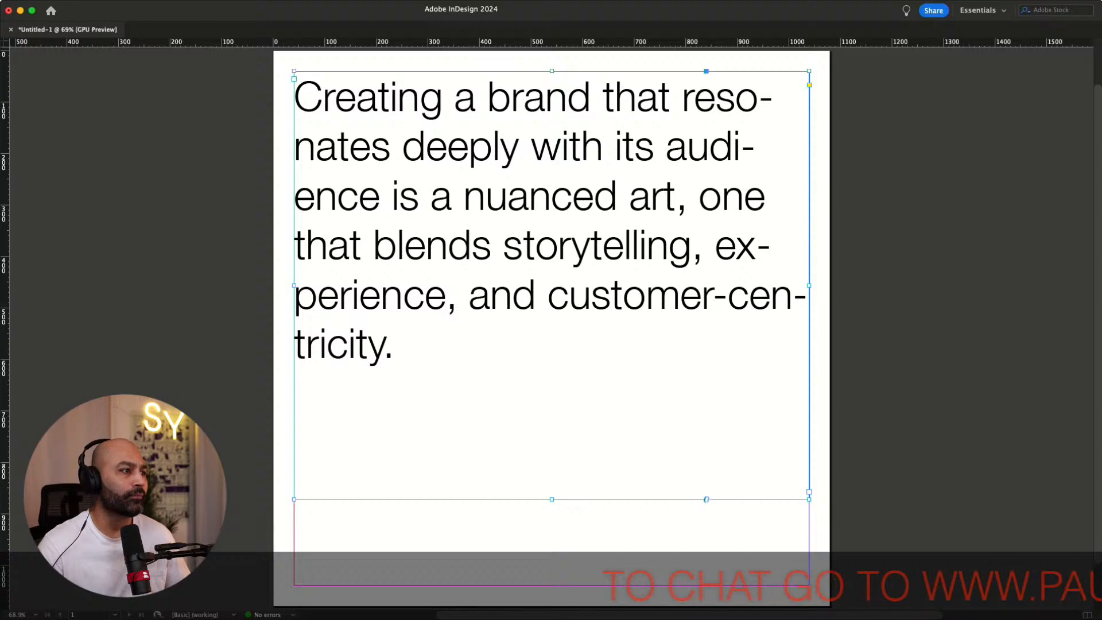
# Turn off hyphenation for the heading paragraph and fit its text frame to the content
pyautogui.press('alt+shift+super+h')
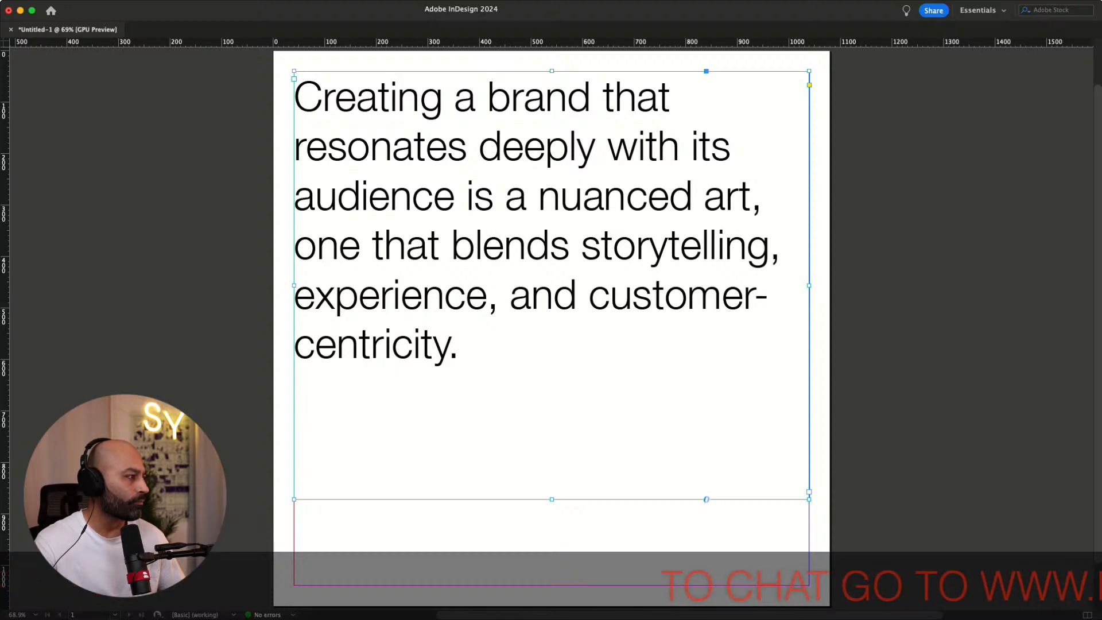
pyautogui.press('super+b')
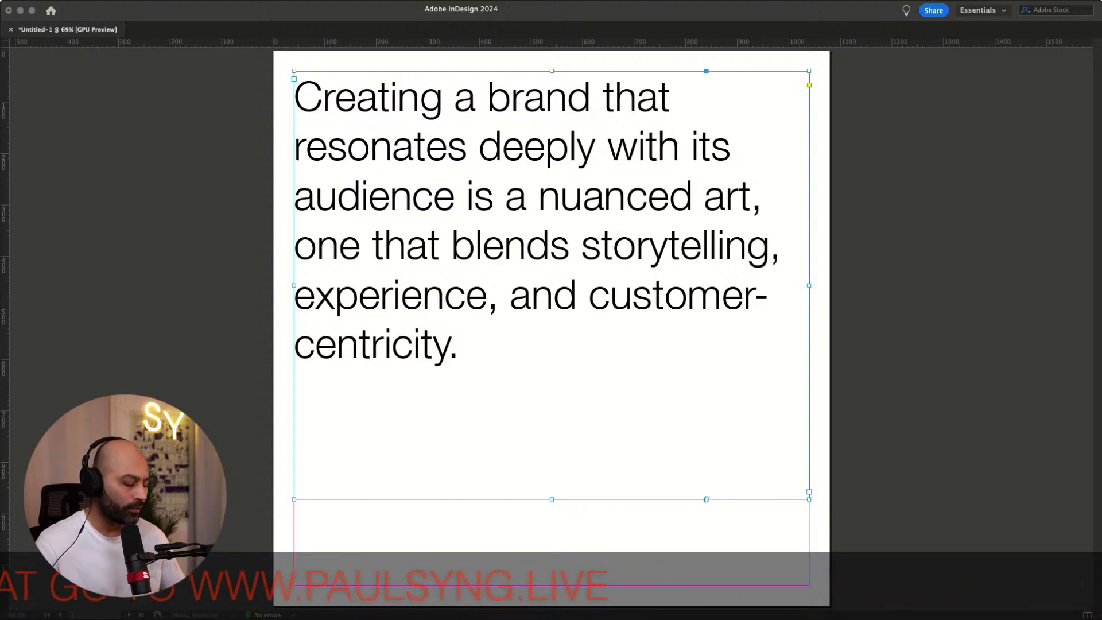
pyautogui.press('Return')
pyautogui.doubleClick(504, 338)
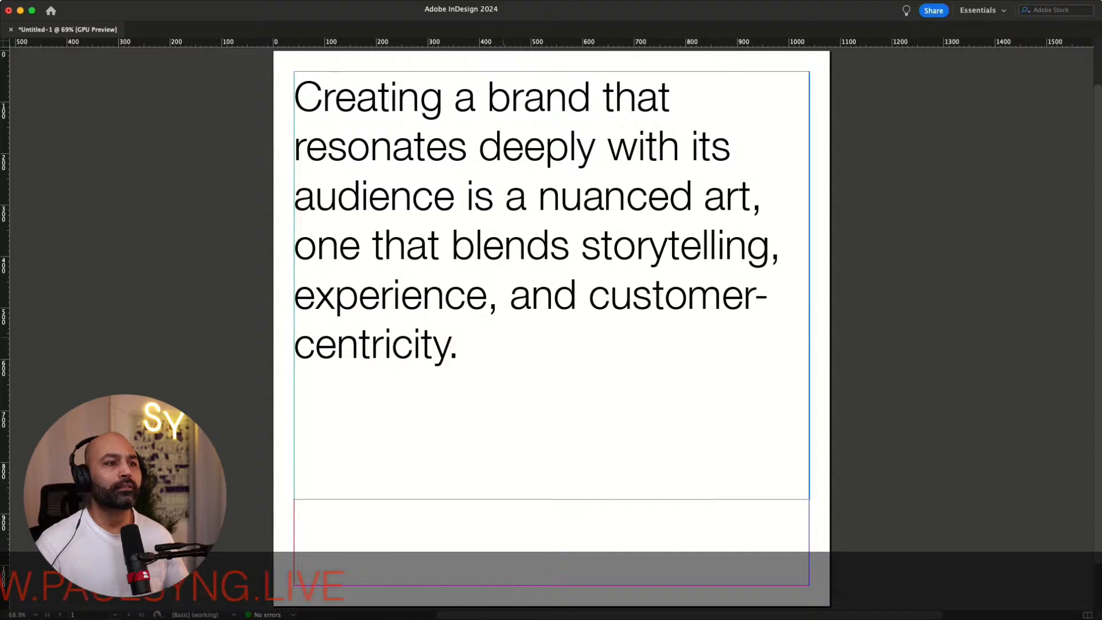
pyautogui.press('super+alt+c')
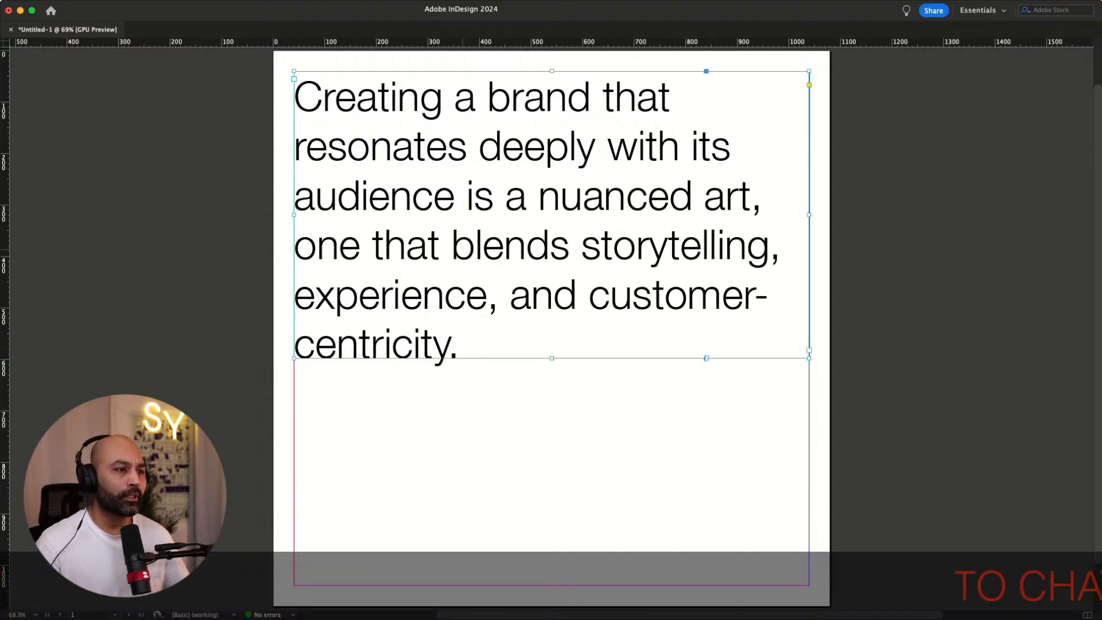
# Duplicate the heading frame and replace its text with the pasted paragraph about transforming industries
pyautogui.moveTo(461, 245); pyautogui.dragTo(617, 459)
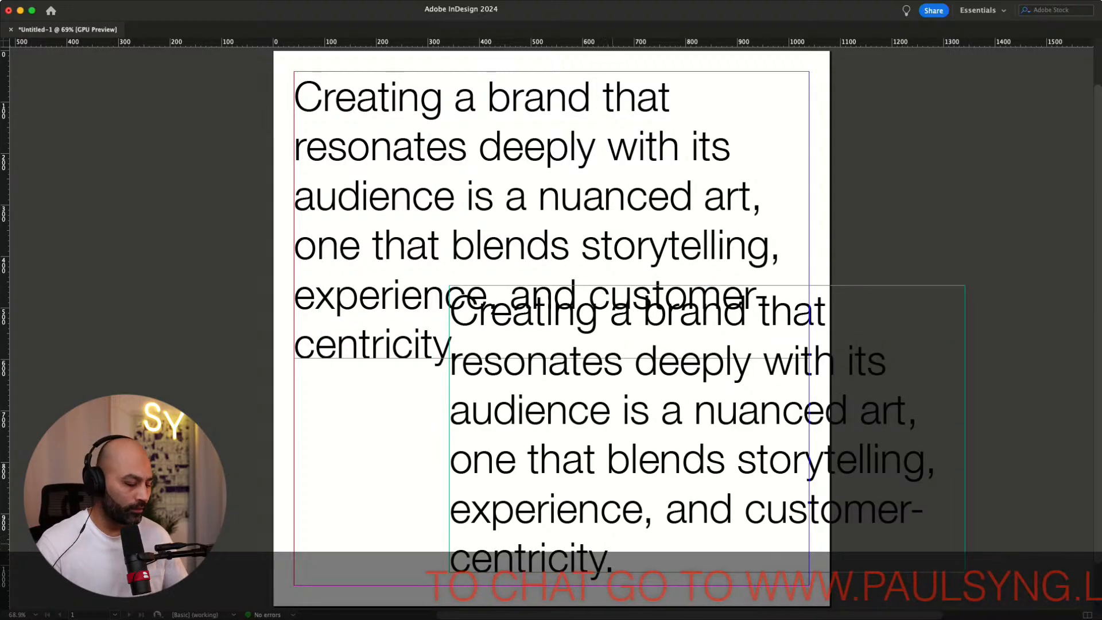
pyautogui.press('super+a')
pyautogui.press('BackSpace')
pyautogui.press('super+v')
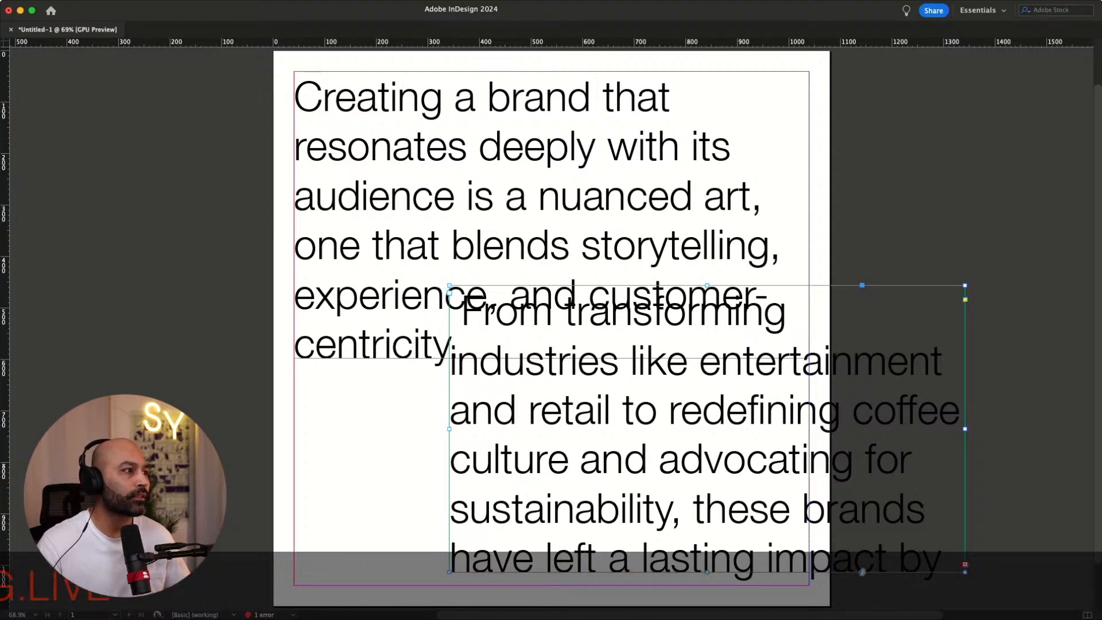
pyautogui.press('Return')
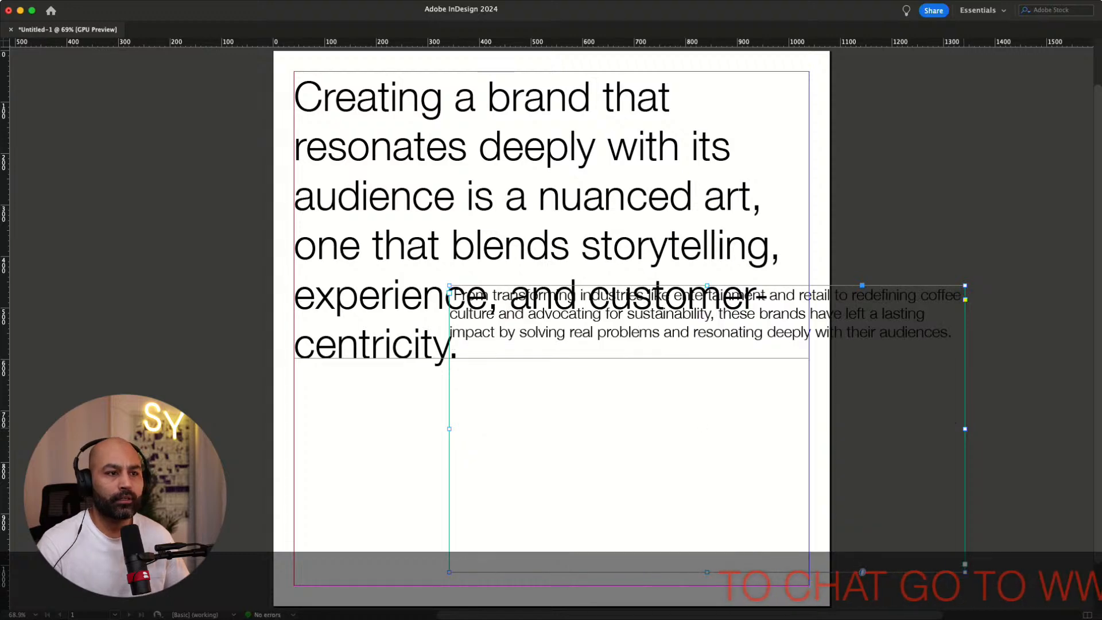
# Narrow the second frame, move it below the heading, and delete the leading space of its text
pyautogui.moveTo(964, 429); pyautogui.dragTo(803, 434)
pyautogui.moveTo(626, 431); pyautogui.dragTo(481, 544)
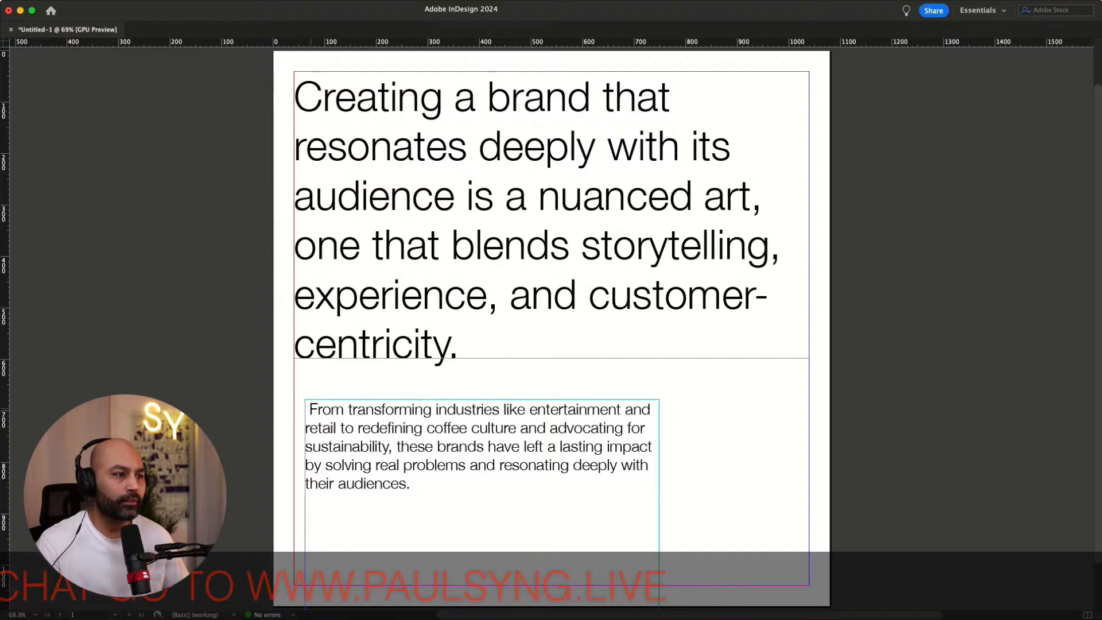
pyautogui.press('BackSpace')
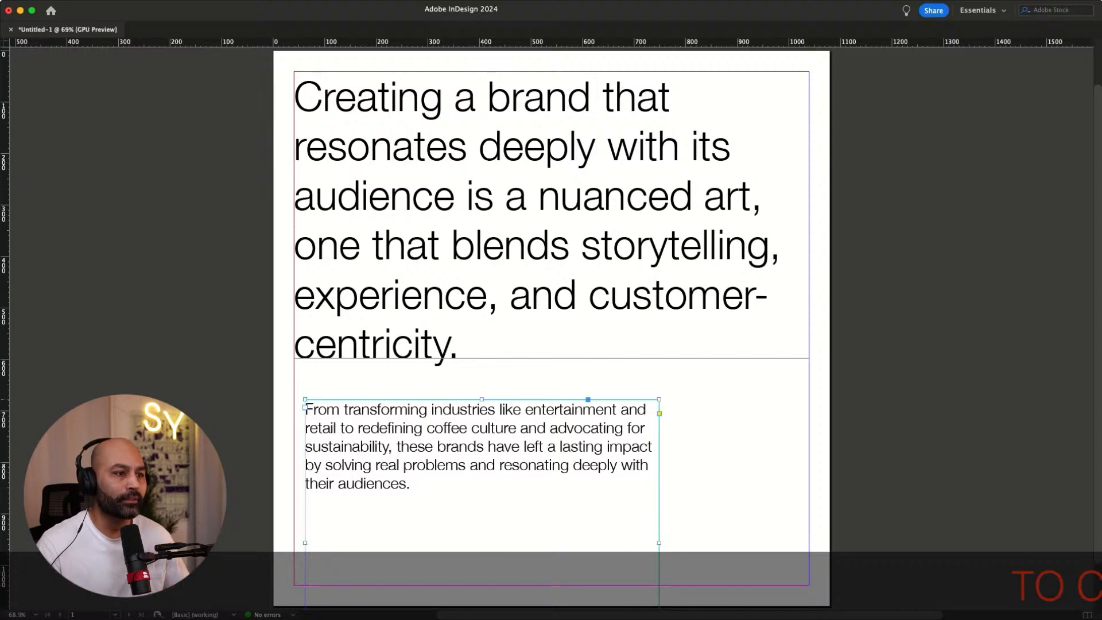
# Move the second text frame to the right margin and narrow it from its left edge
pyautogui.moveTo(482, 467); pyautogui.dragTo(482, 499)
pyautogui.moveTo(563, 541); pyautogui.dragTo(714, 436)
pyautogui.click(396, 497)
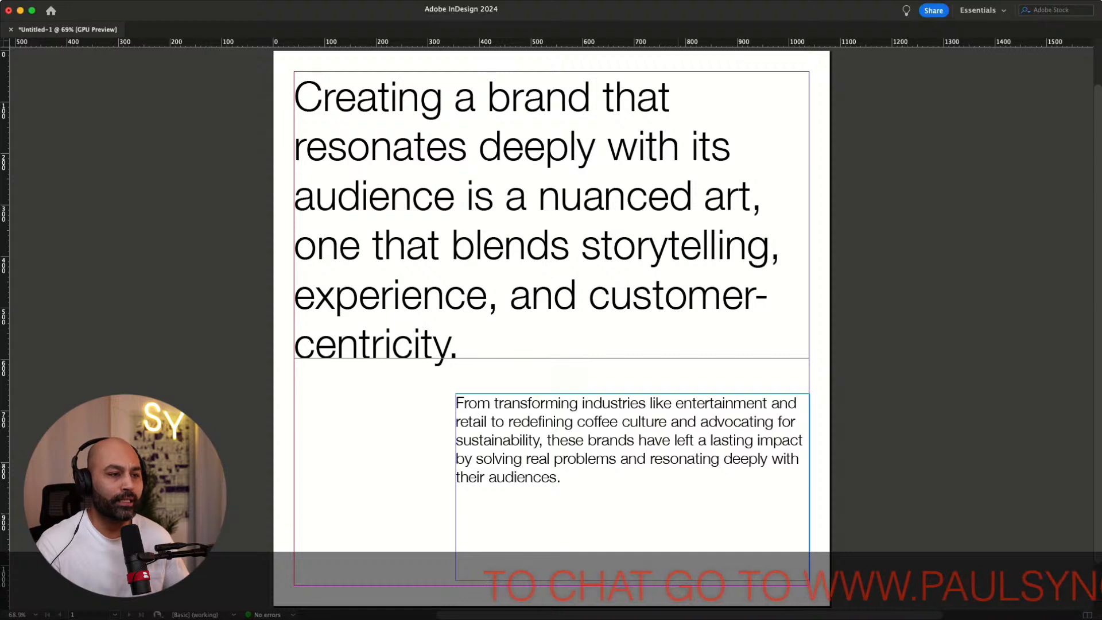
pyautogui.click(497, 498)
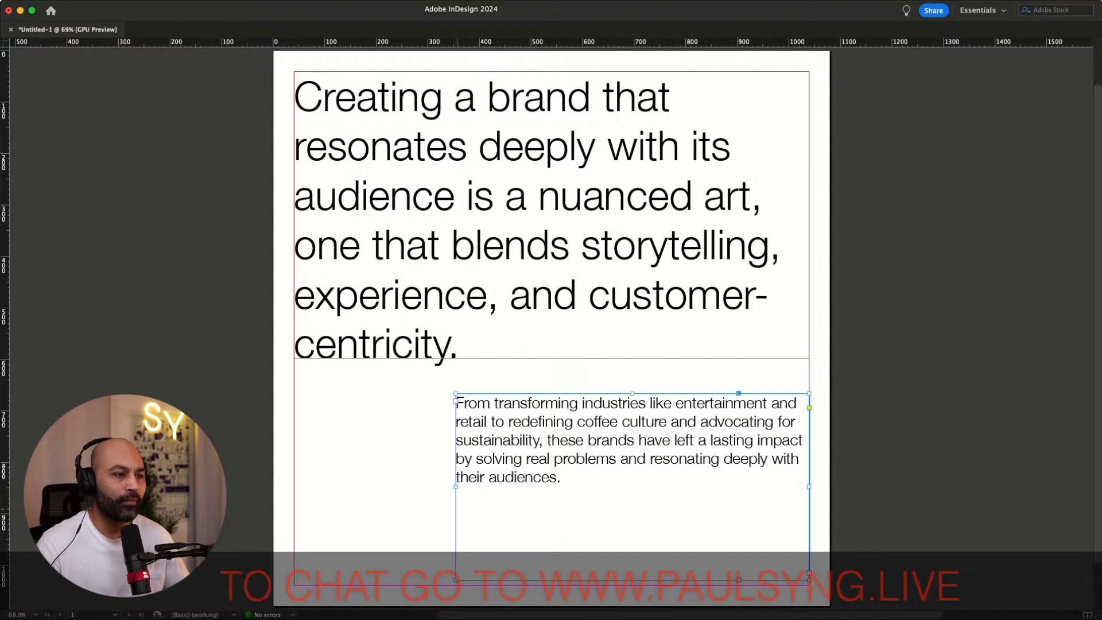
pyautogui.moveTo(507, 486); pyautogui.dragTo(507, 486)
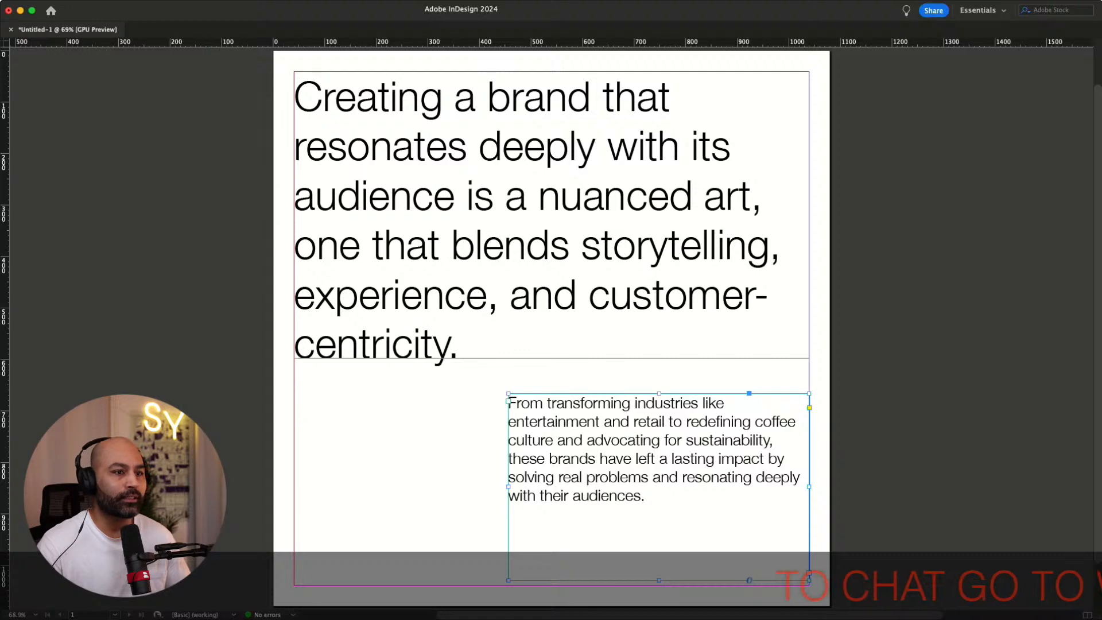
# Change the body paragraph to a serif font and narrow its frame further from the left edge
pyautogui.press('Return')
pyautogui.press('super+shift+a')
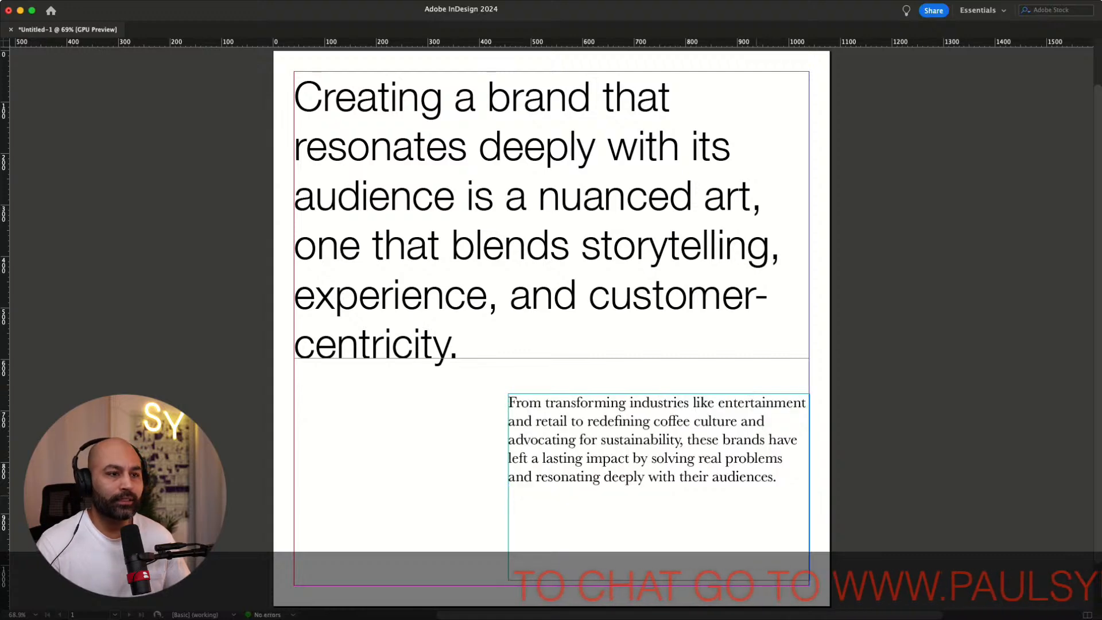
pyautogui.click(597, 459)
pyautogui.moveTo(507, 486); pyautogui.dragTo(572, 487)
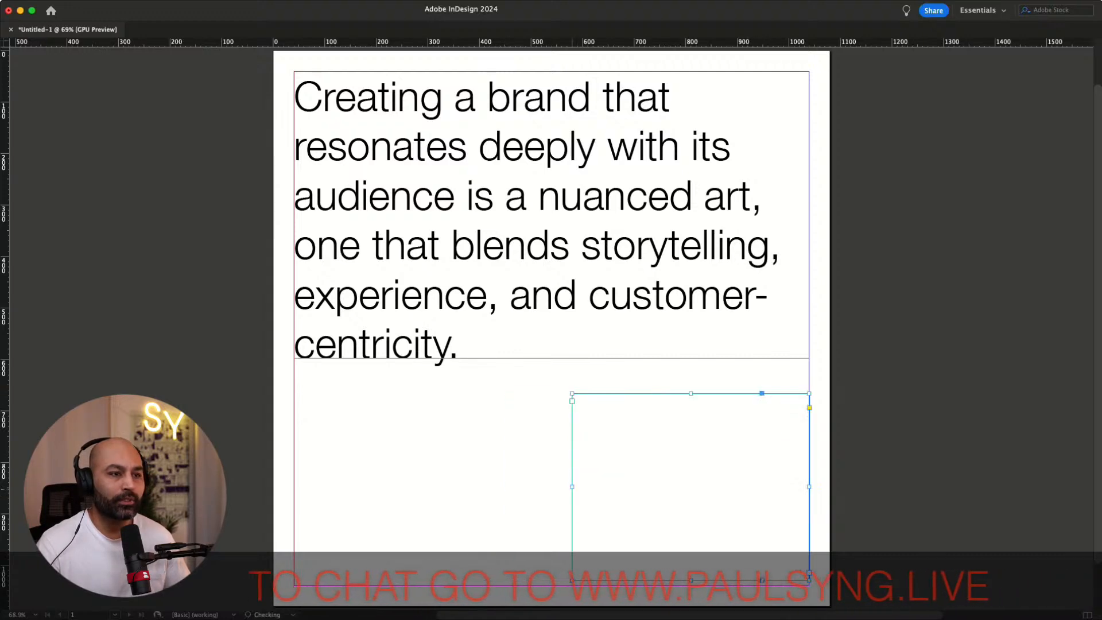
pyautogui.click(620, 312)
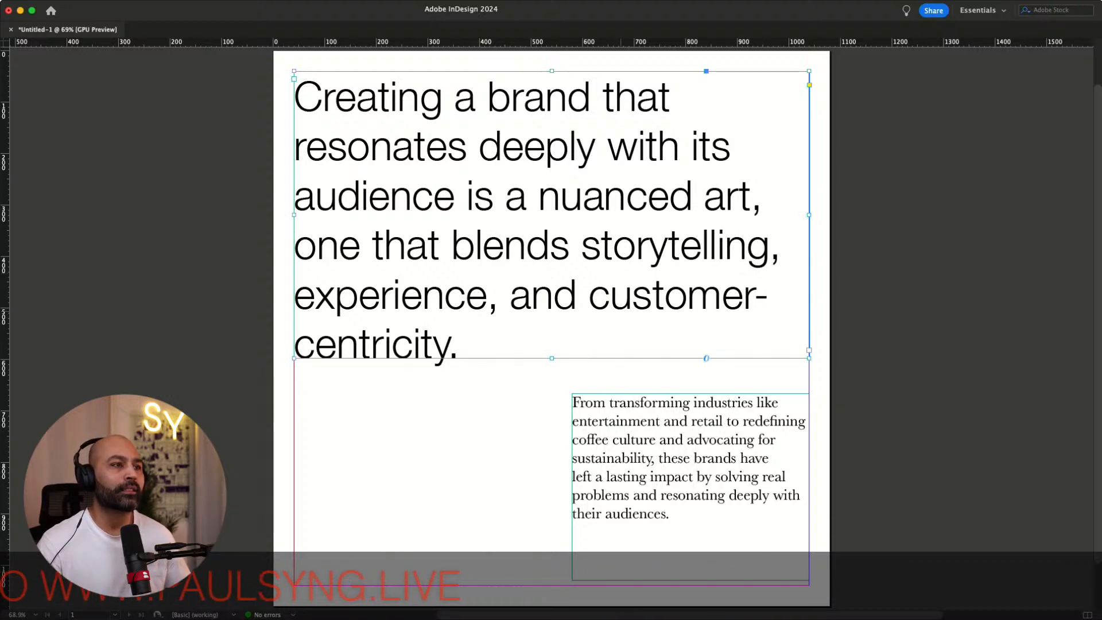
pyautogui.click(884, 293)
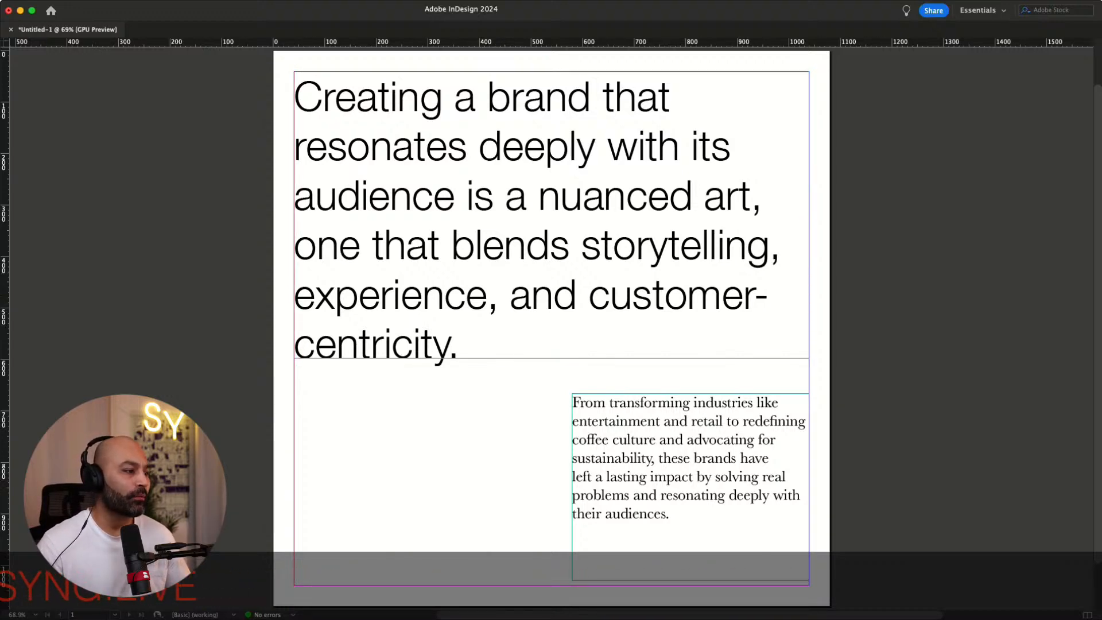
# Add a new page and view both pages of the spread
pyautogui.press('super+shift+p')
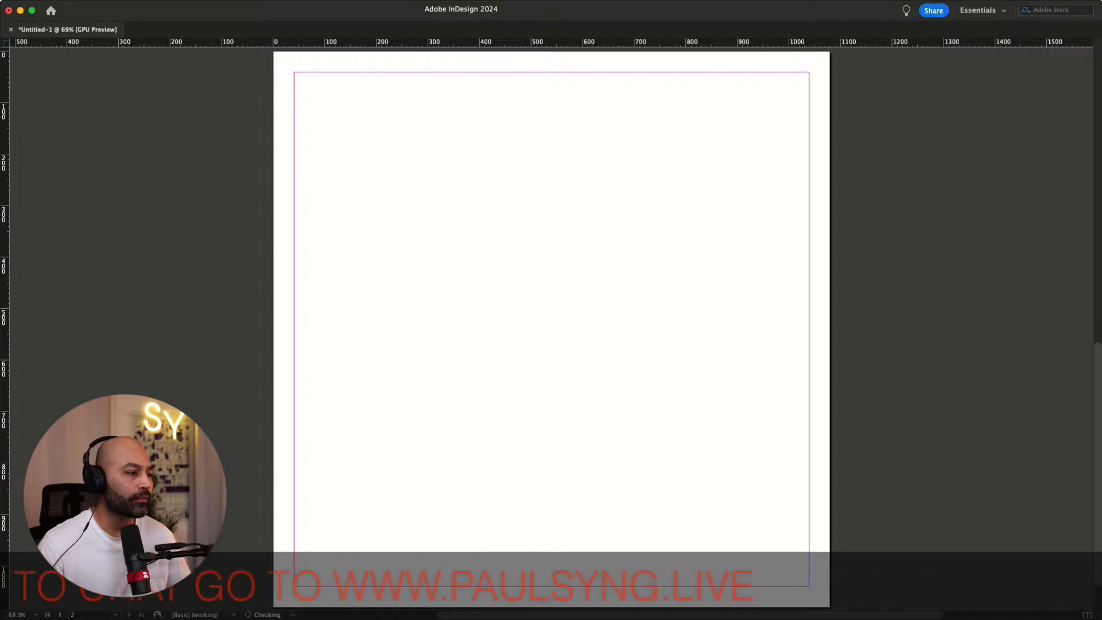
pyautogui.hotkey('alt', 'pageup')
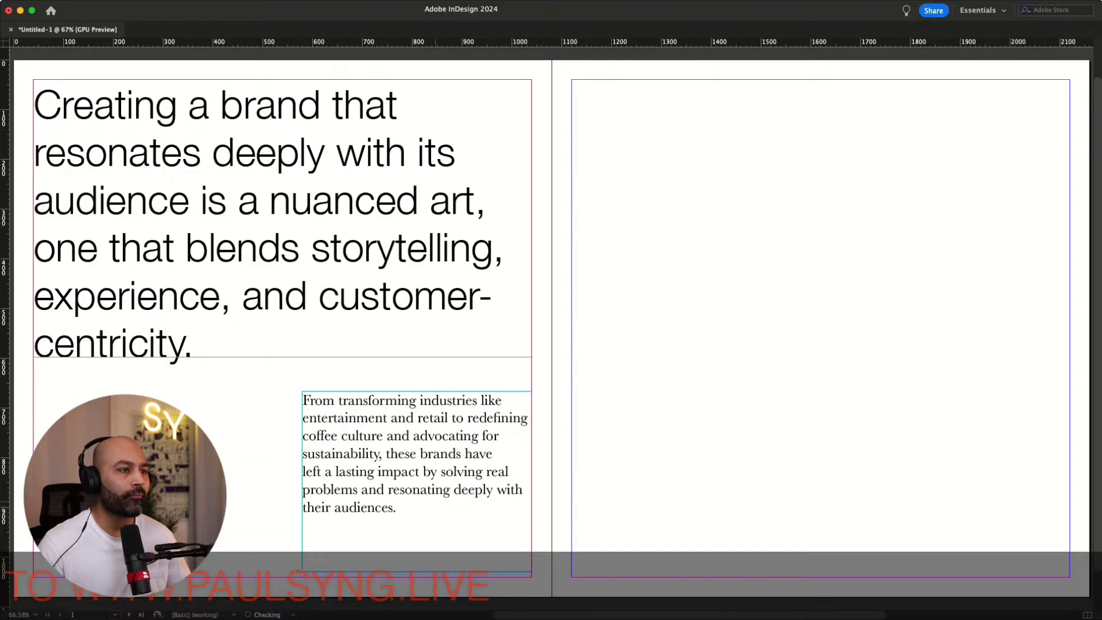
# Move the heading and body text frames from the first page onto the new right-hand page
pyautogui.click(192, 300)
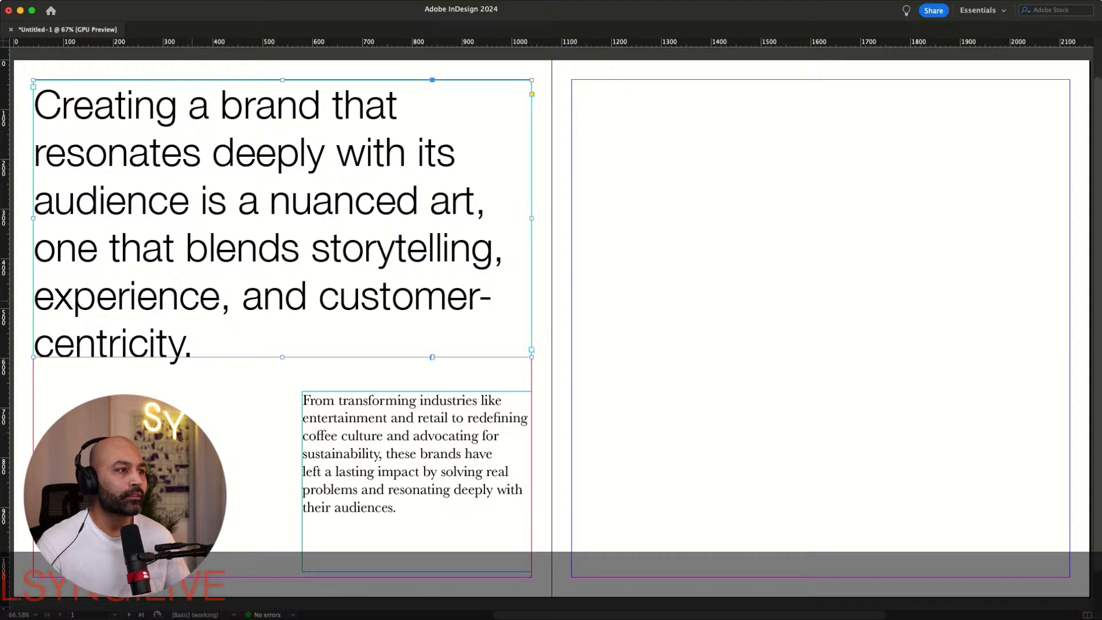
pyautogui.moveTo(191, 294); pyautogui.dragTo(730, 293)
pyautogui.click(741, 444)
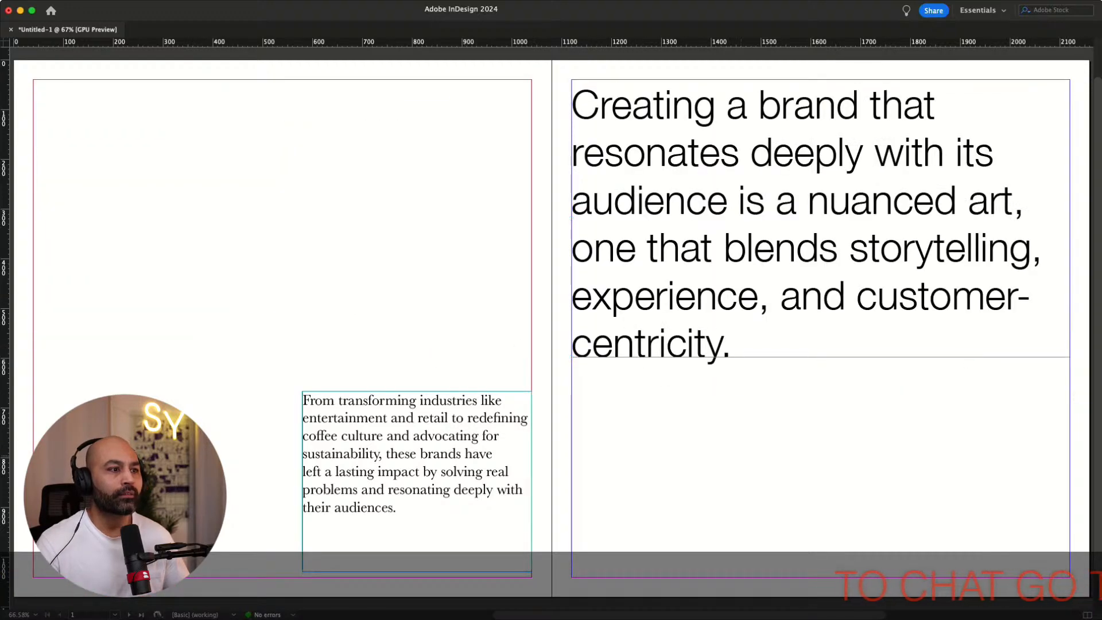
pyautogui.moveTo(417, 454); pyautogui.dragTo(686, 459)
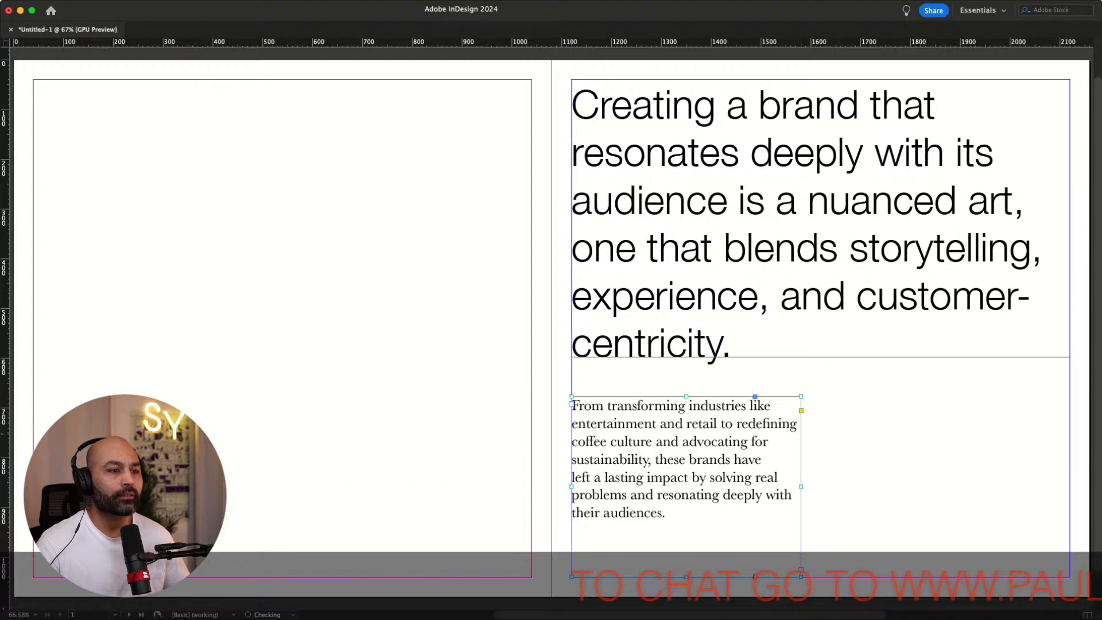
pyautogui.click(850, 448)
pyautogui.moveTo(821, 221); pyautogui.dragTo(806, 244)
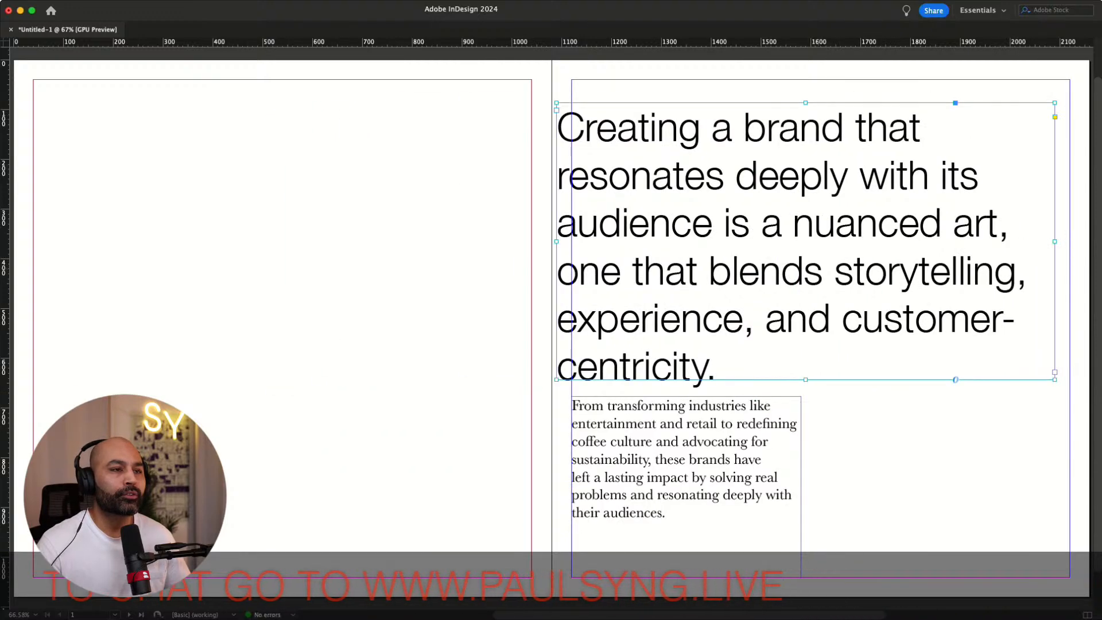
pyautogui.moveTo(691, 266); pyautogui.dragTo(706, 244)
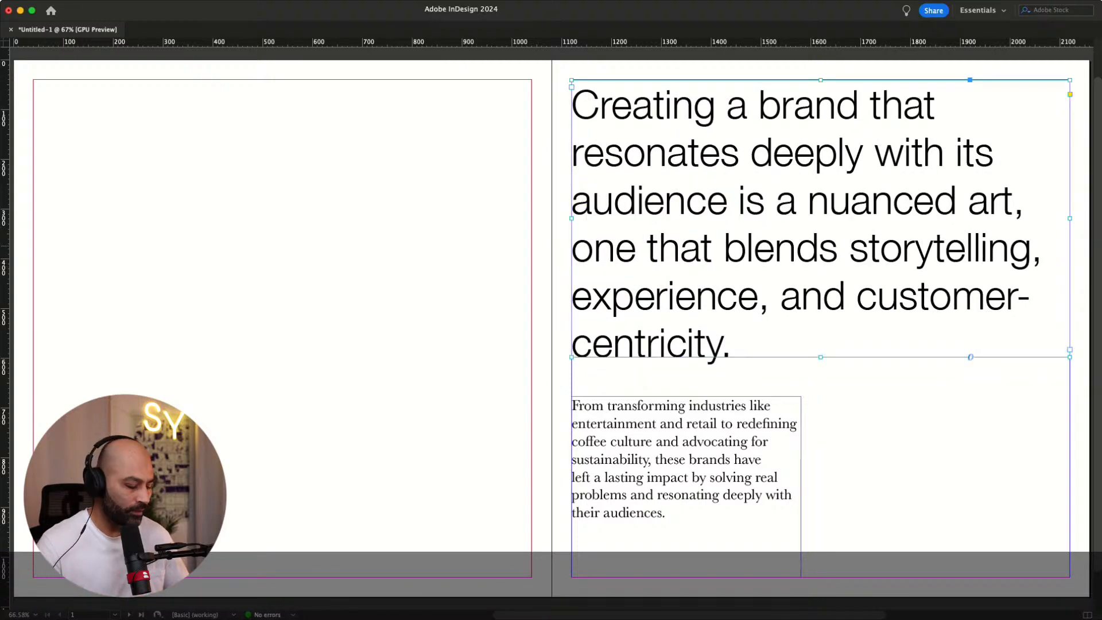
# Duplicate the heading text frame from the right-hand page onto the left-hand page
pyautogui.moveTo(705, 247); pyautogui.dragTo(213, 348)
pyautogui.click(305, 143)
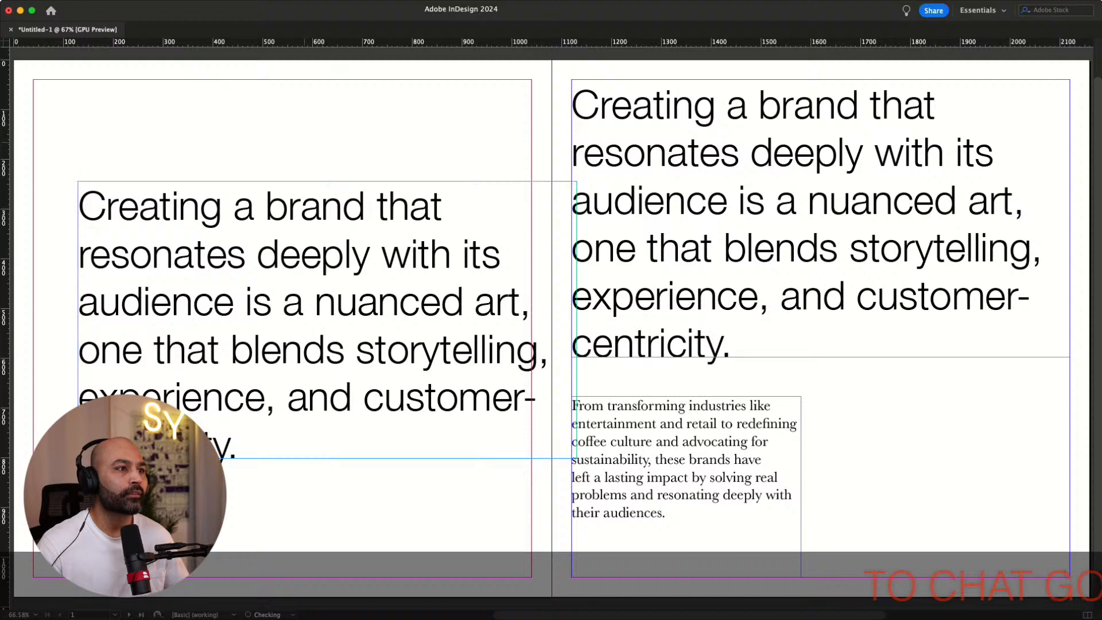
pyautogui.hscroll(-5, 305, 143)
pyautogui.click(502, 473)
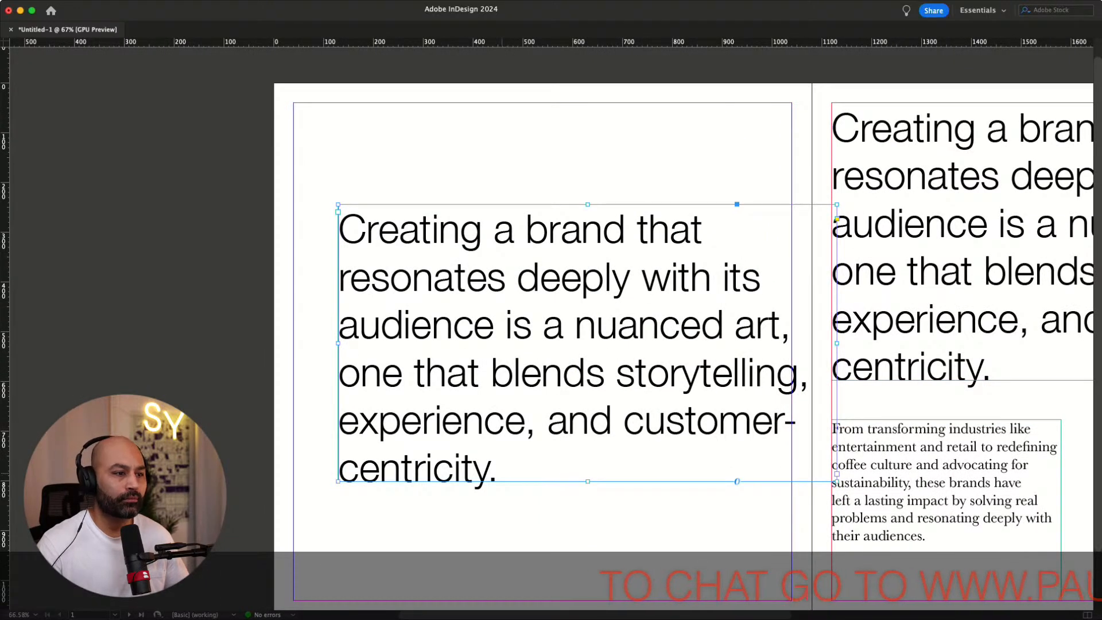
# Replace the duplicated heading's text with "Ten great examples of brand"
pyautogui.doubleClick(436, 468)
pyautogui.click(498, 468)
pyautogui.moveTo(498, 468); pyautogui.dragTo(339, 227)
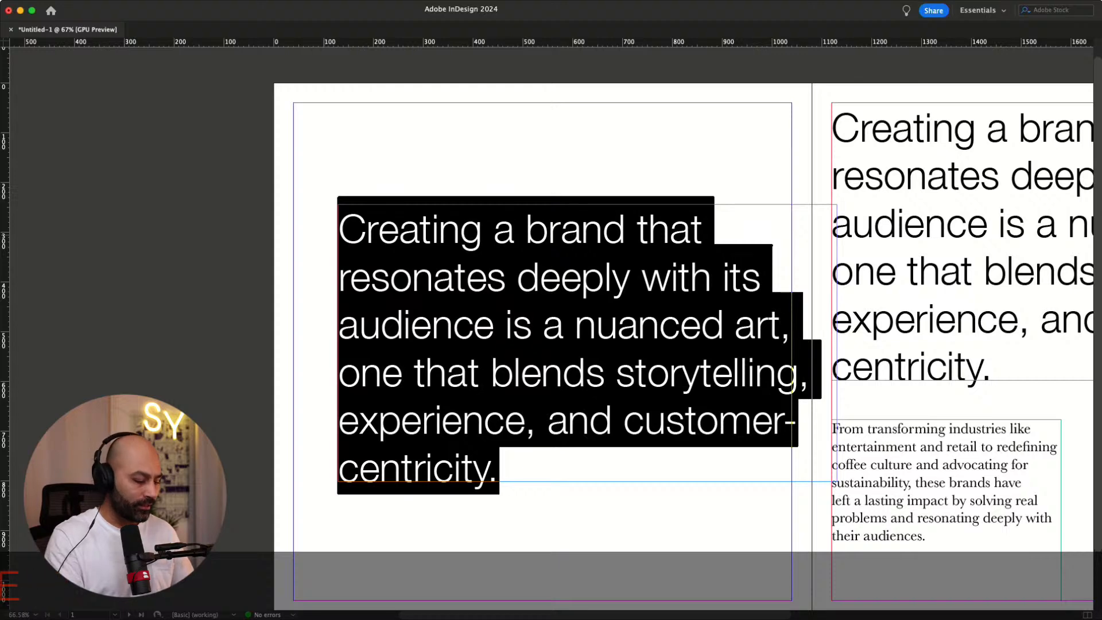
pyautogui.write('TEN')
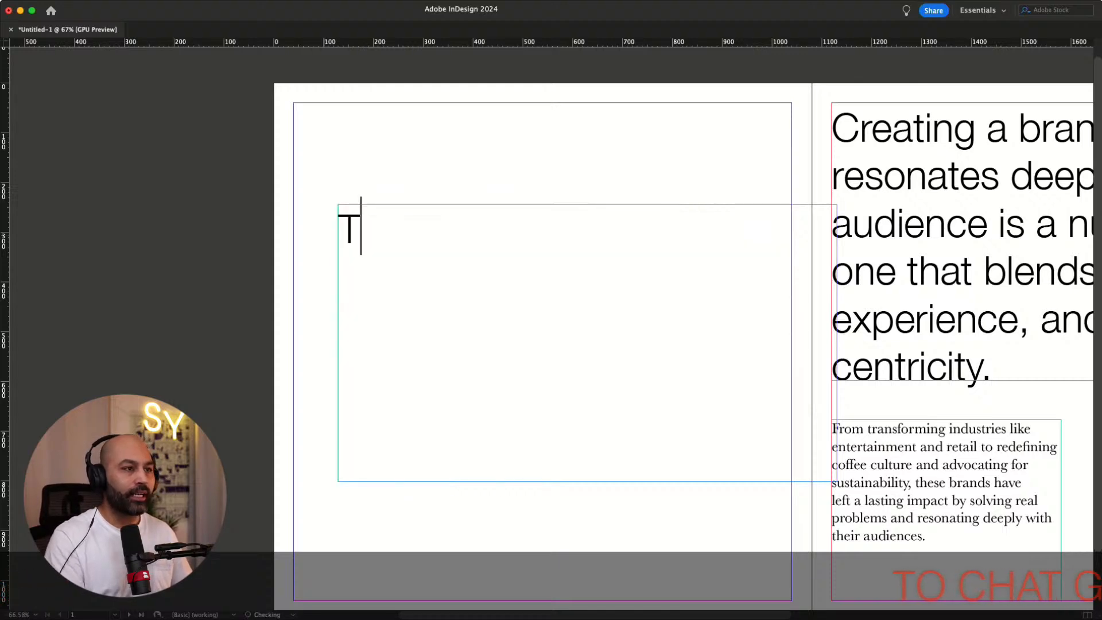
pyautogui.press('BackSpace')
pyautogui.press('BackSpace')
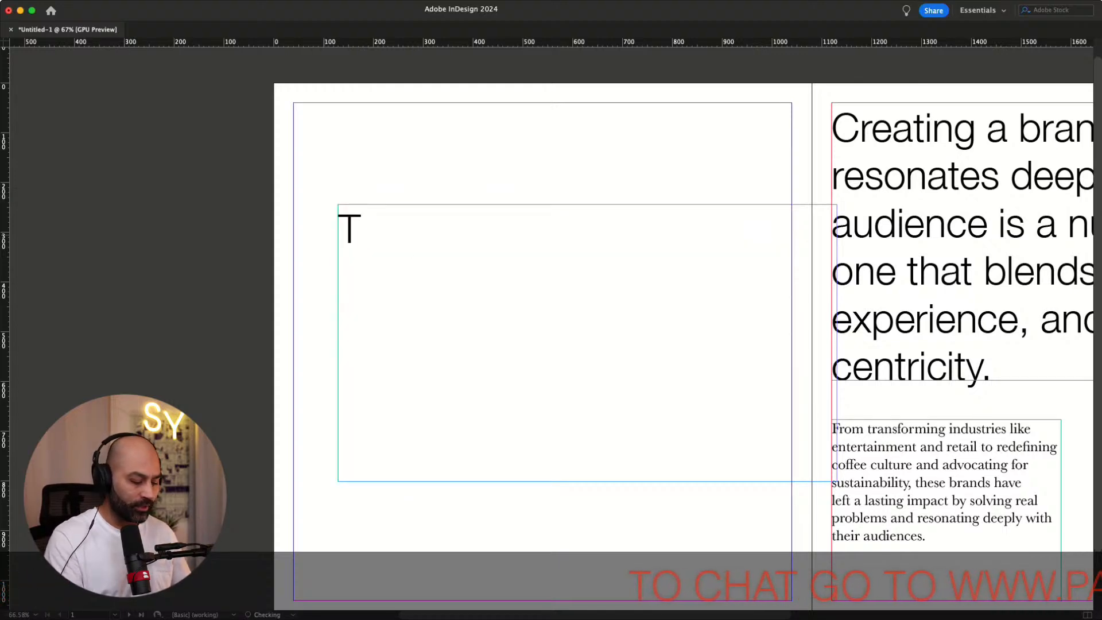
pyautogui.write('en ')
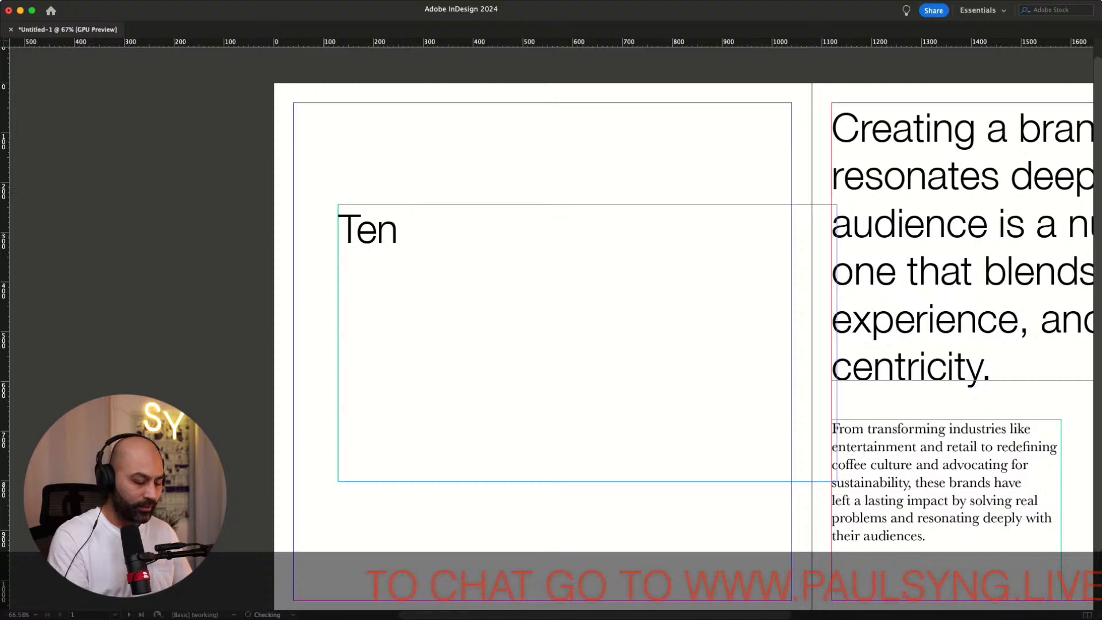
pyautogui.write('great ex')
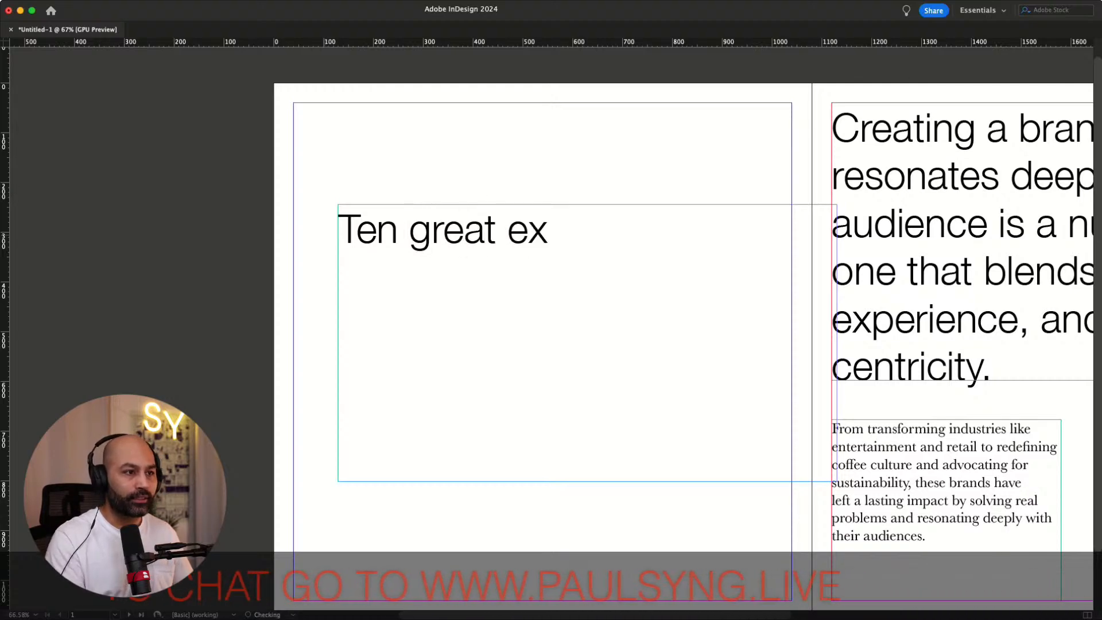
pyautogui.write('amples of brand')
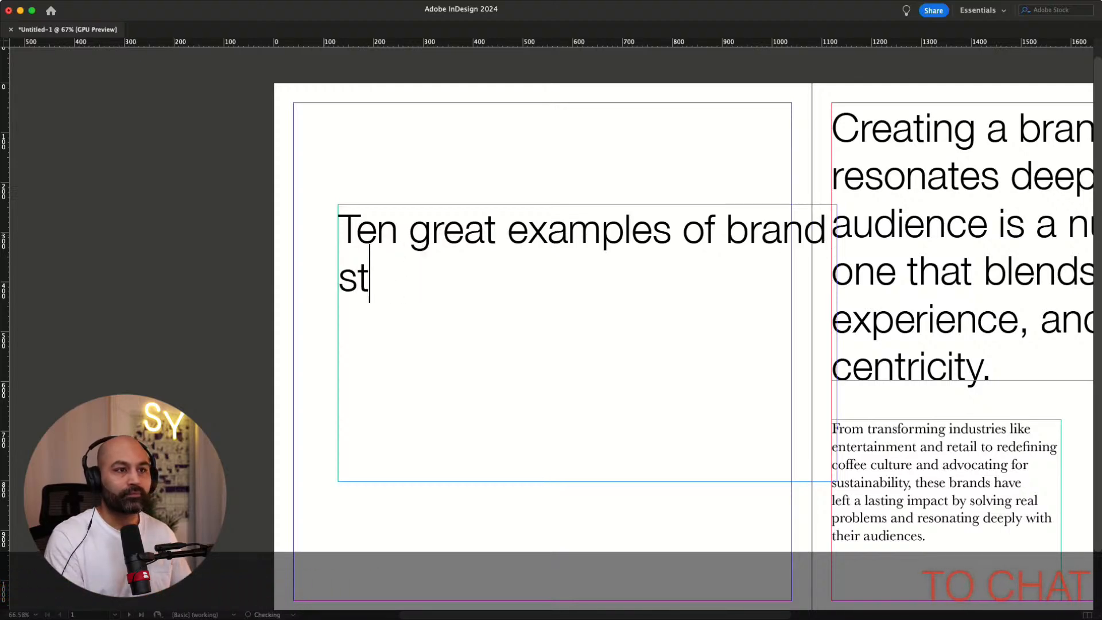
pyautogui.press('BackSpace')
pyautogui.press('BackSpace')
pyautogui.press('BackSpace')
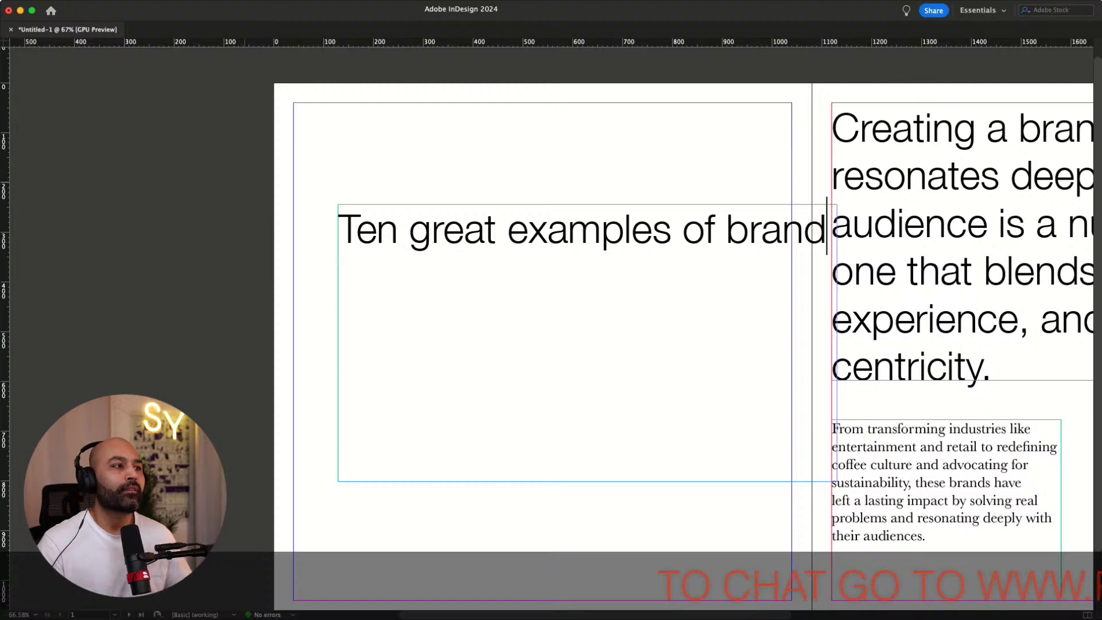
# Move the new heading frame up to the top-left margin corner of the left-hand page
pyautogui.press('Escape')
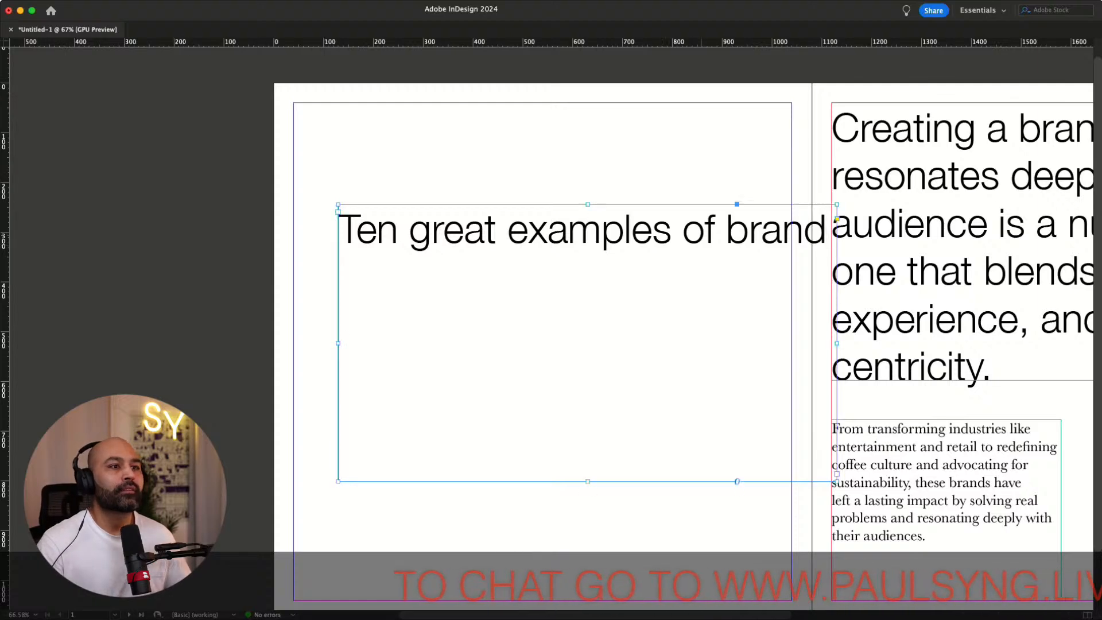
pyautogui.moveTo(701, 236); pyautogui.dragTo(656, 135)
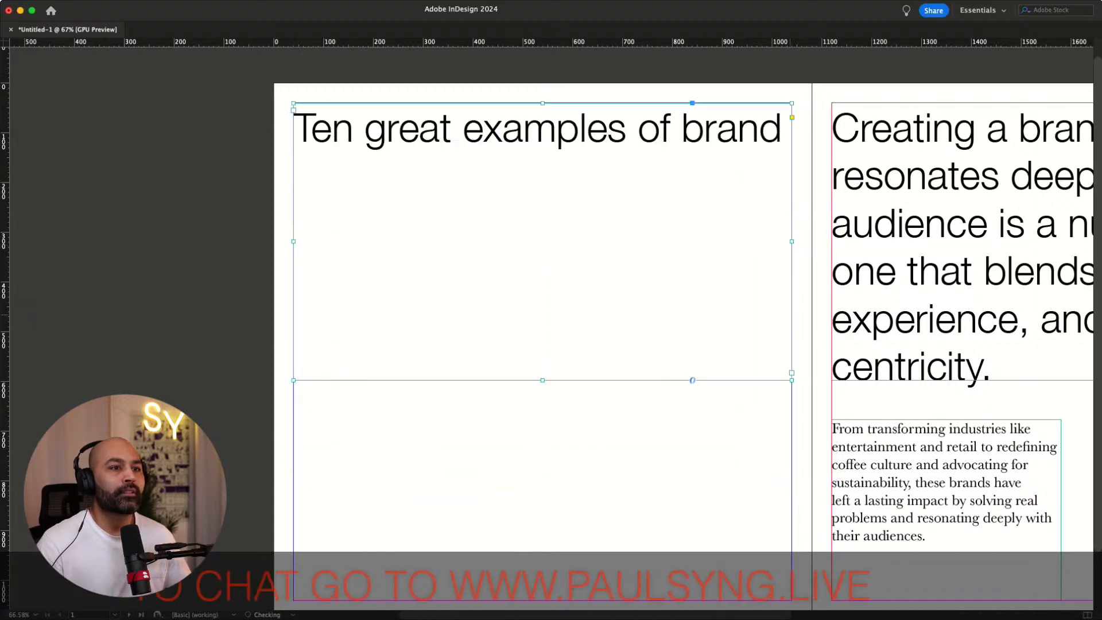
pyautogui.scroll(-2, 551, 322)
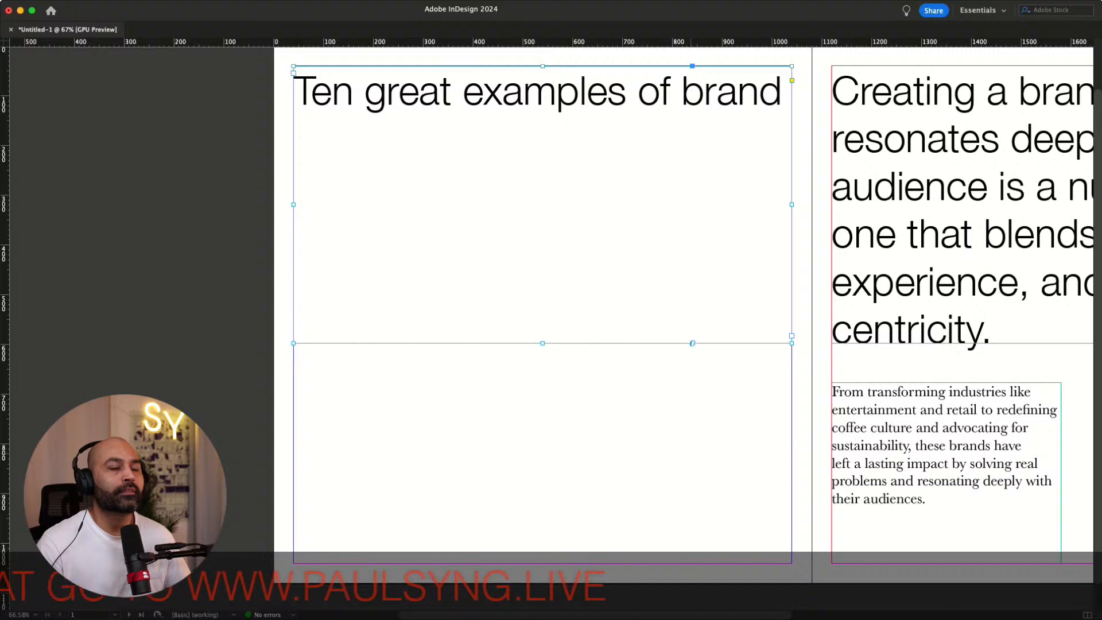
pyautogui.doubleClick(781, 95)
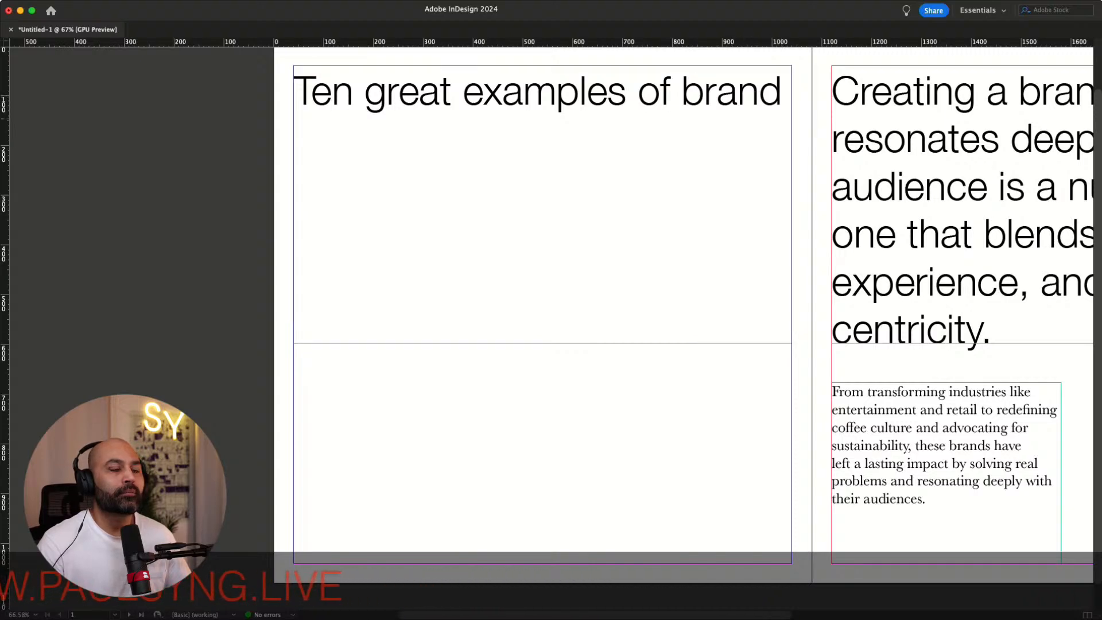
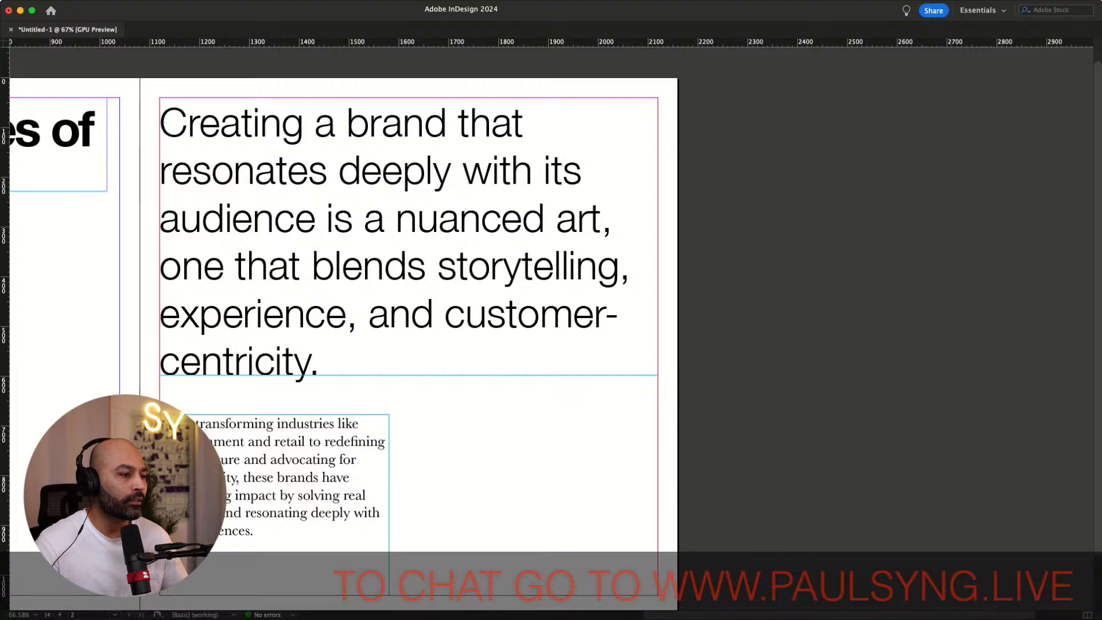
# Add a third page and move the body text frame onto its top-left margin corner
pyautogui.press('super+shift+p')
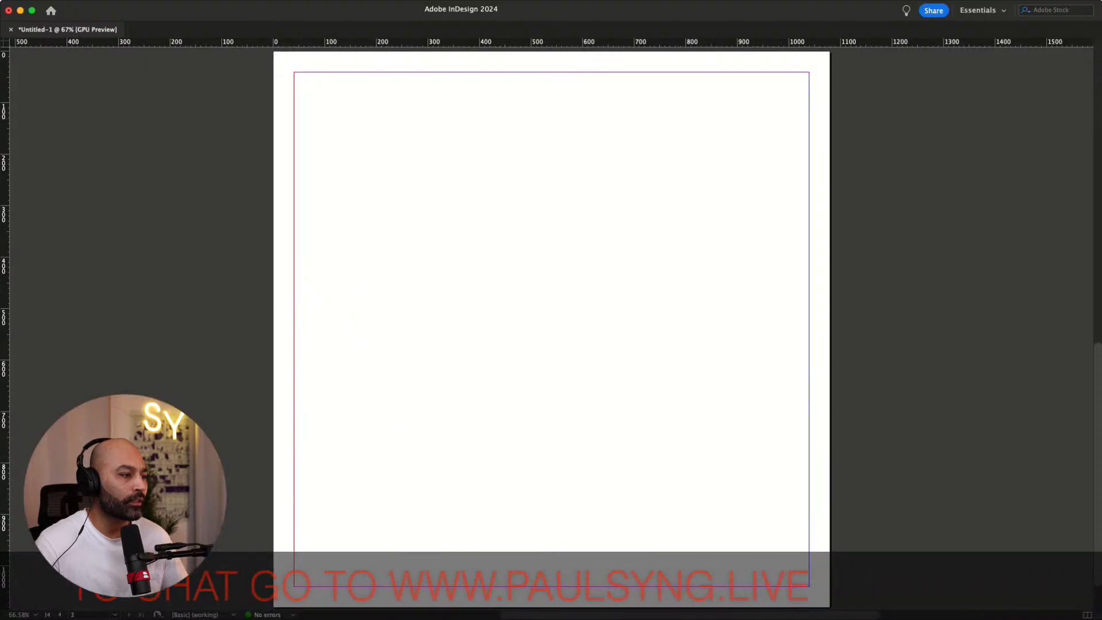
pyautogui.press('super+alt+0')
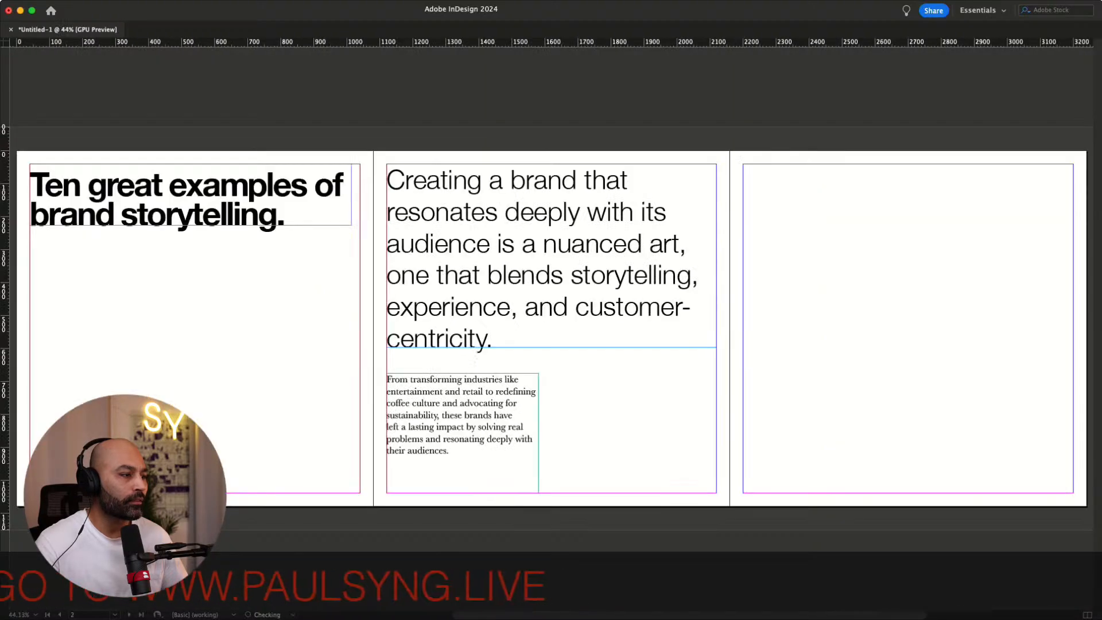
pyautogui.moveTo(462, 414); pyautogui.dragTo(863, 353)
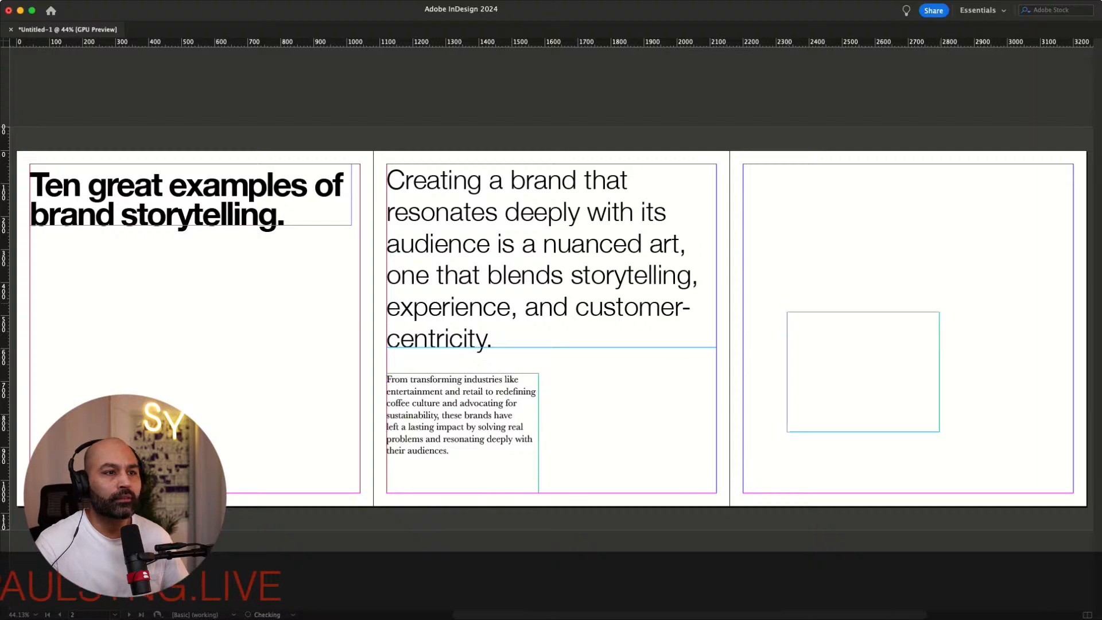
pyautogui.moveTo(819, 184); pyautogui.dragTo(819, 205)
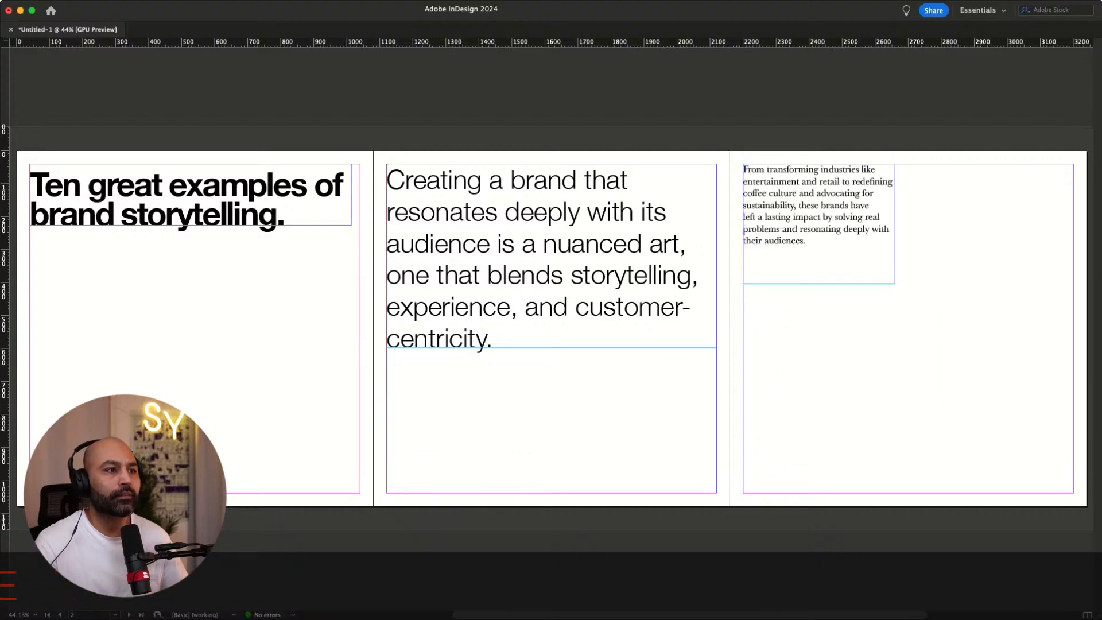
# Reduce the font size of the large introductory text on the right-hand page and fit its frame to the text
pyautogui.hscroll(-2, 565, 409)
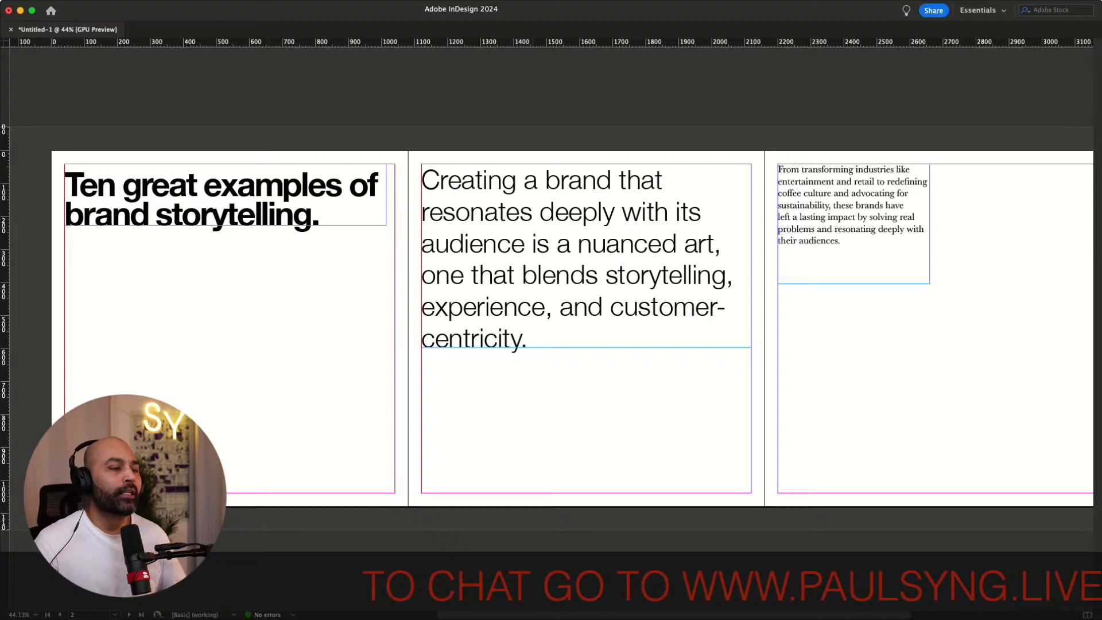
pyautogui.press('super+equal')
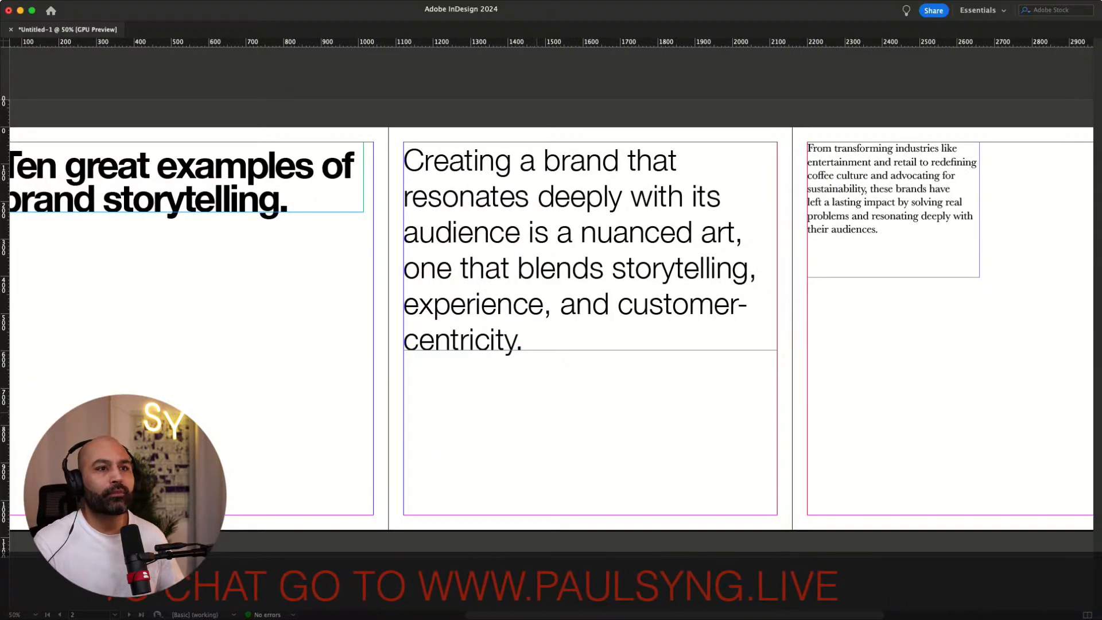
pyautogui.hscroll(5, 551, 327)
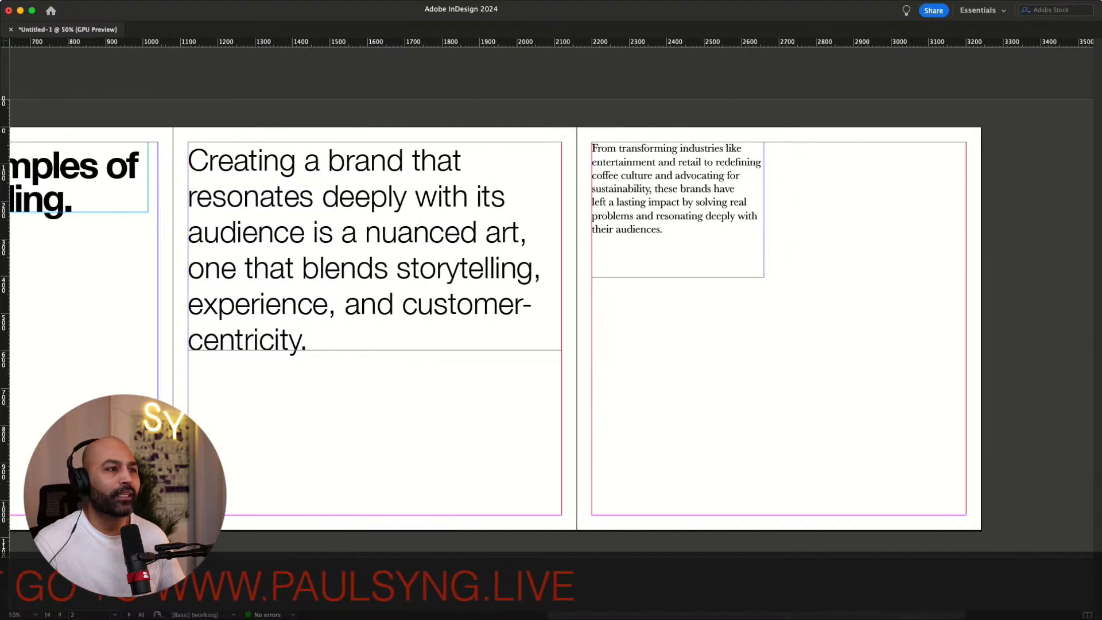
pyautogui.click(374, 246)
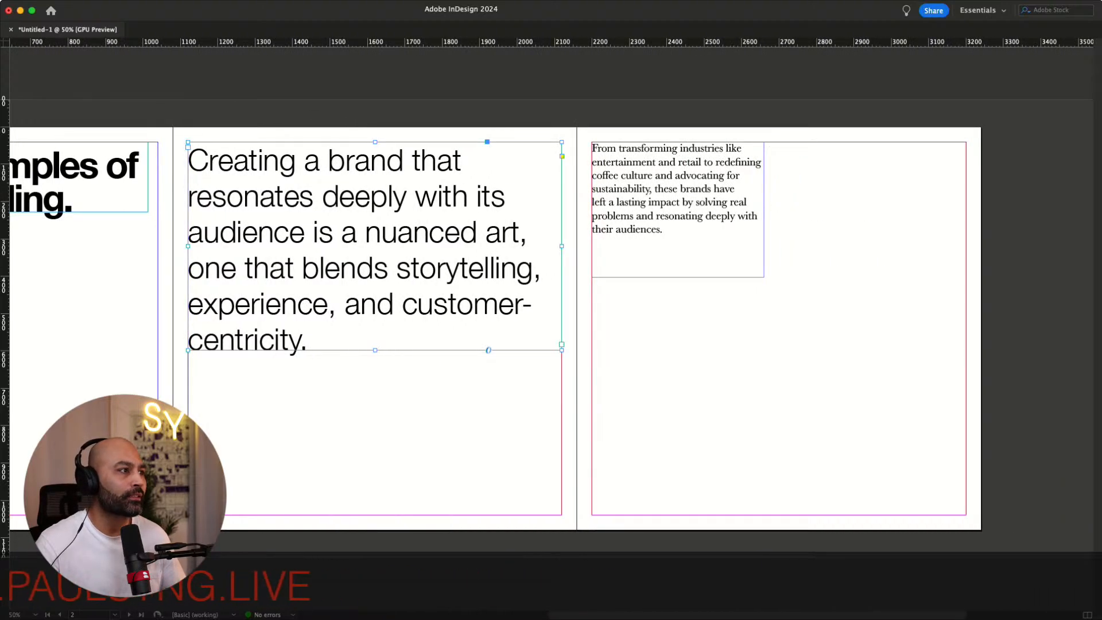
pyautogui.press('Return')
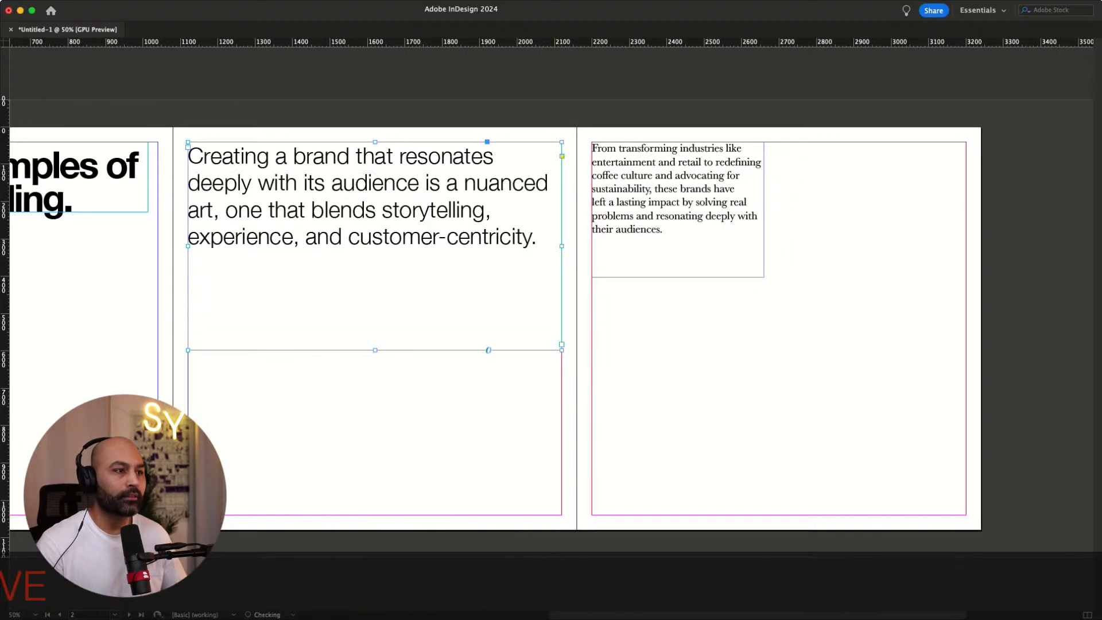
pyautogui.click(391, 392)
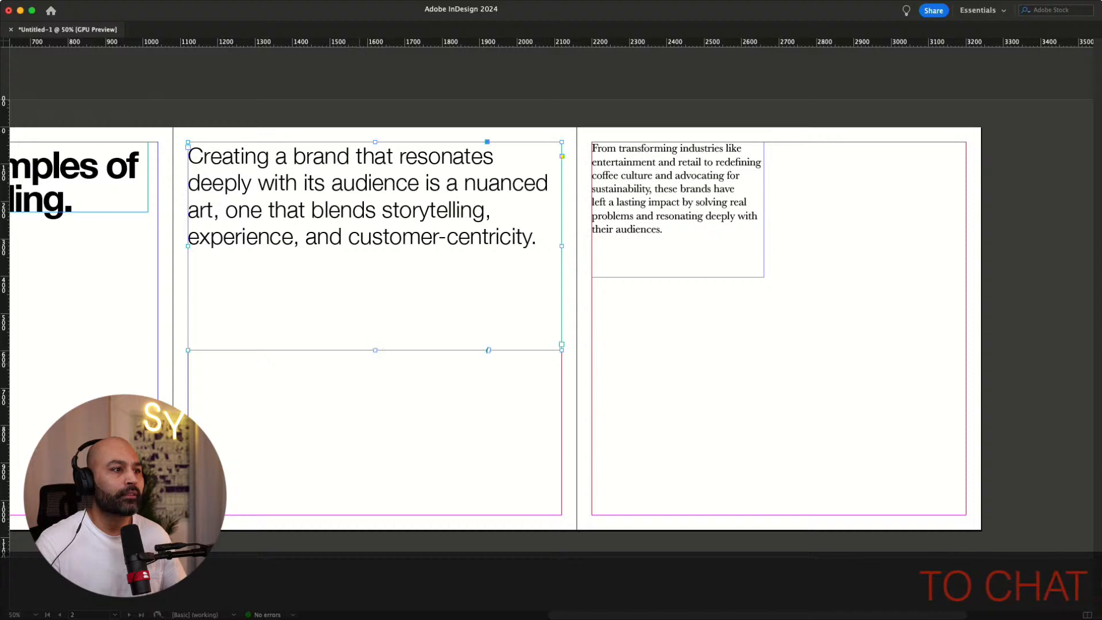
pyautogui.doubleClick(375, 351)
pyautogui.moveTo(373, 230)
pyautogui.mouseDown()
pyautogui.moveTo(376, 317)
pyautogui.moveTo(375, 230)
pyautogui.mouseUp()
pyautogui.click(396, 339)
# Move the body text frame back onto the right-hand page below the introductory text
pyautogui.click(691, 194)
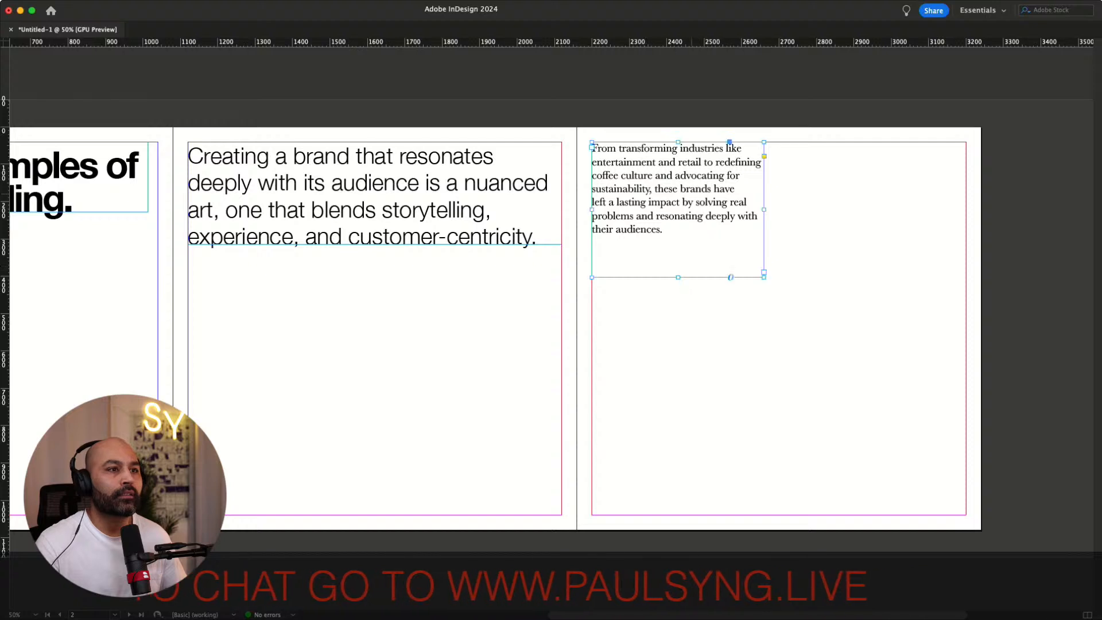
pyautogui.moveTo(692, 194); pyautogui.dragTo(287, 328)
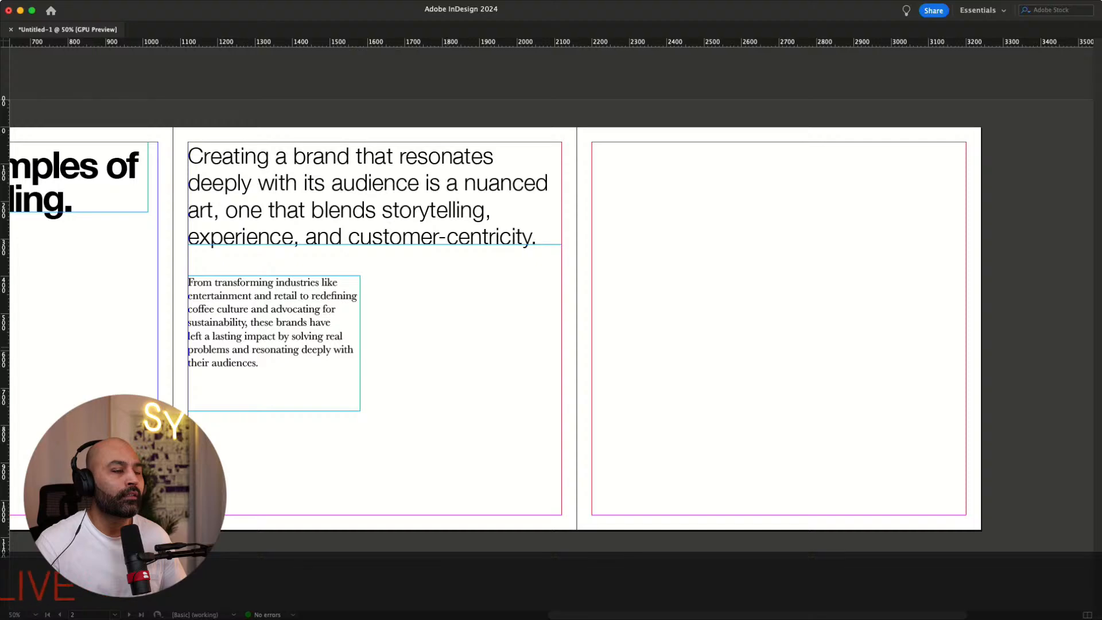
# Set up a six-column grid on the parent page and adjust the column gutter width
pyautogui.hscroll(-5, 551, 327)
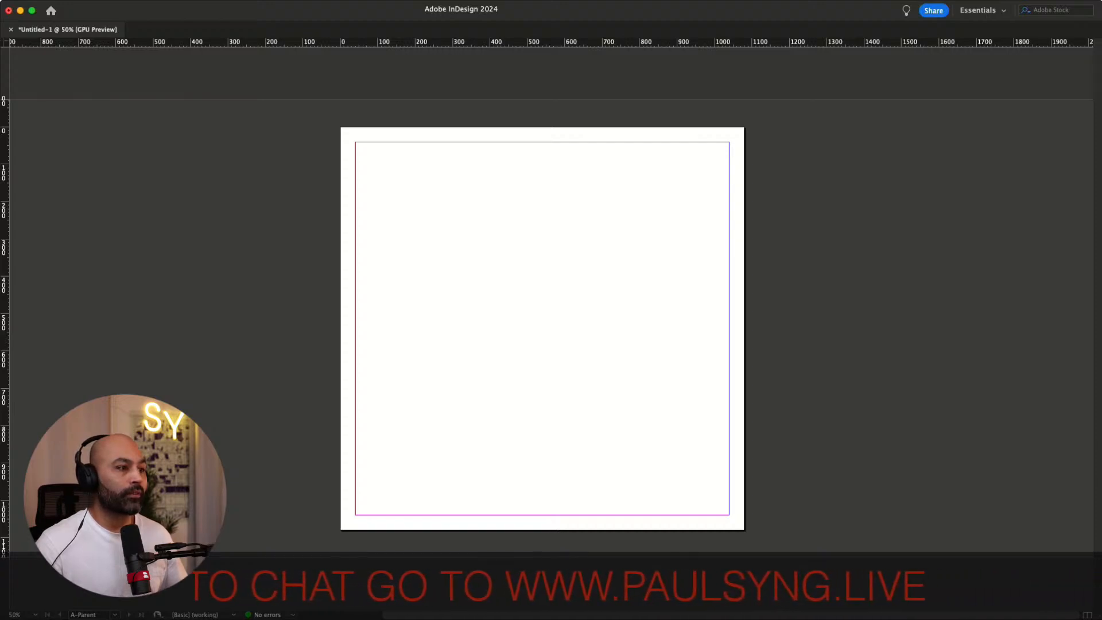
pyautogui.press('Up')
pyautogui.press('Up')
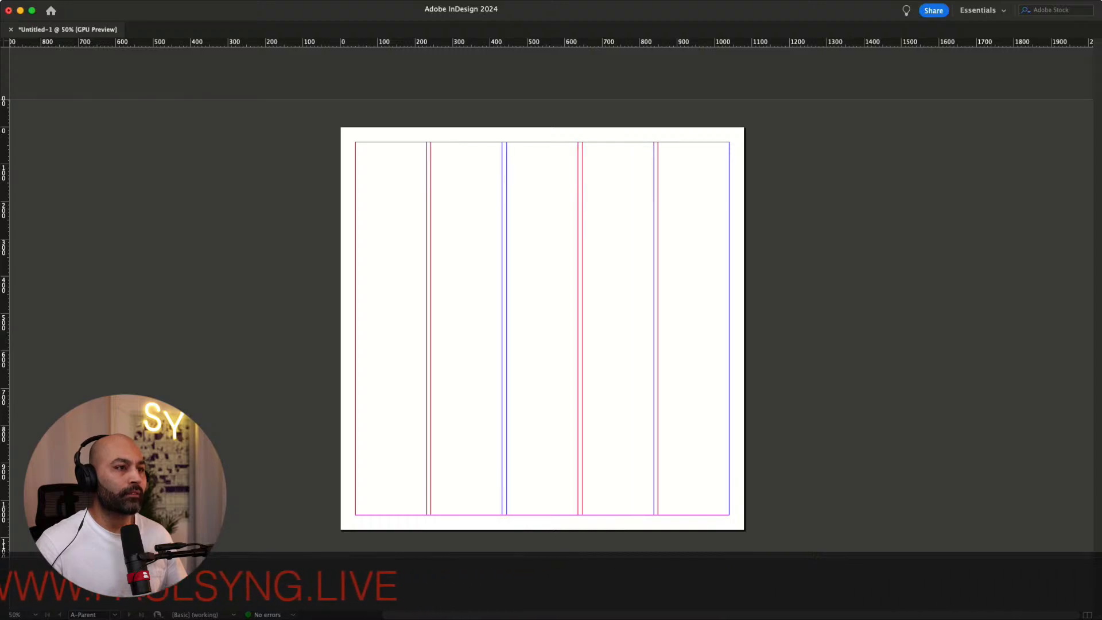
pyautogui.press('Up')
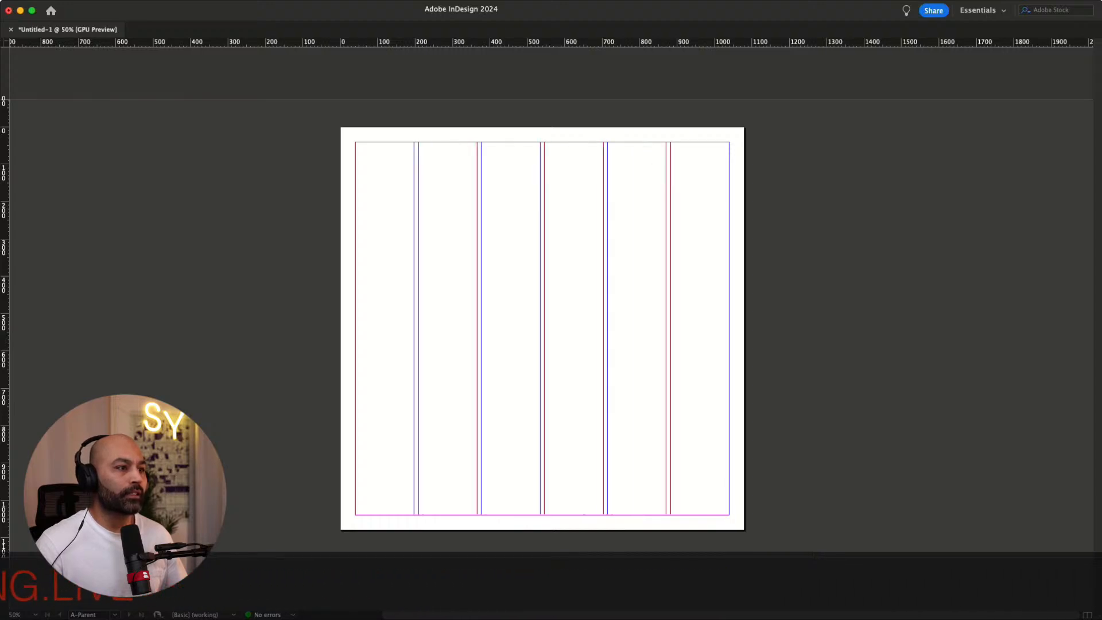
pyautogui.press('Up')
pyautogui.press('Up')
pyautogui.press('Up')
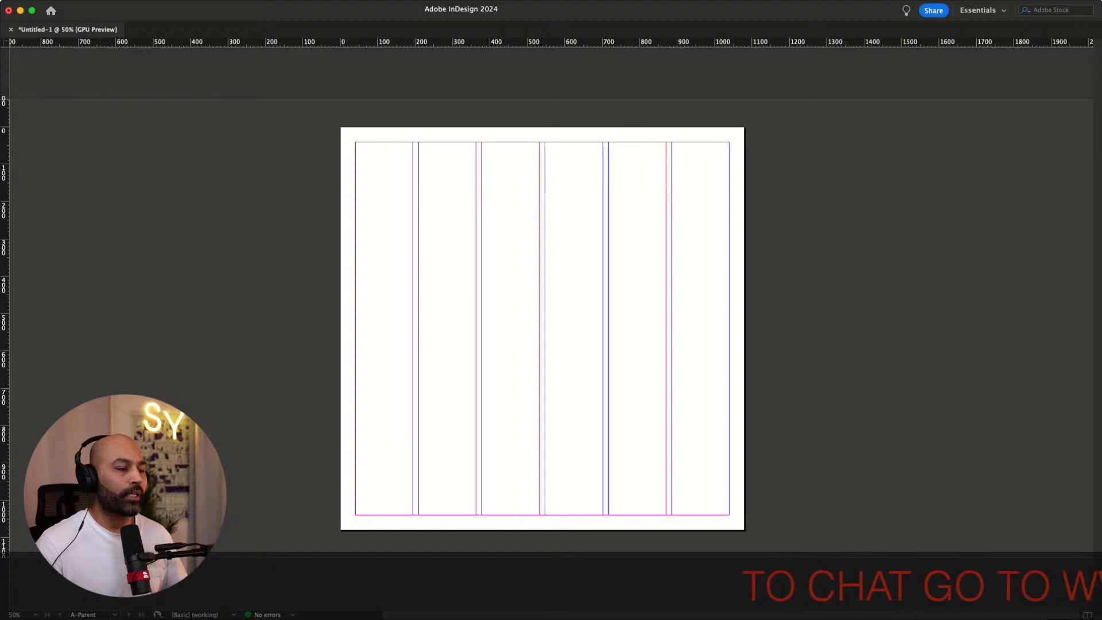
pyautogui.press('Down')
pyautogui.press('Down')
pyautogui.press('Down')
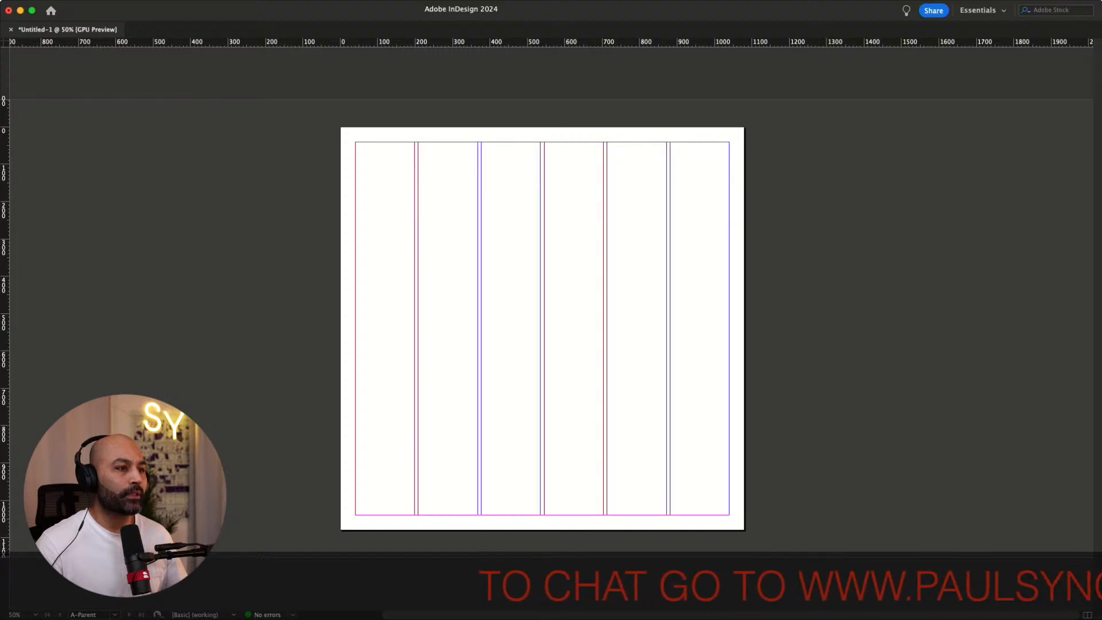
pyautogui.press('Up')
pyautogui.press('Up')
pyautogui.press('Up')
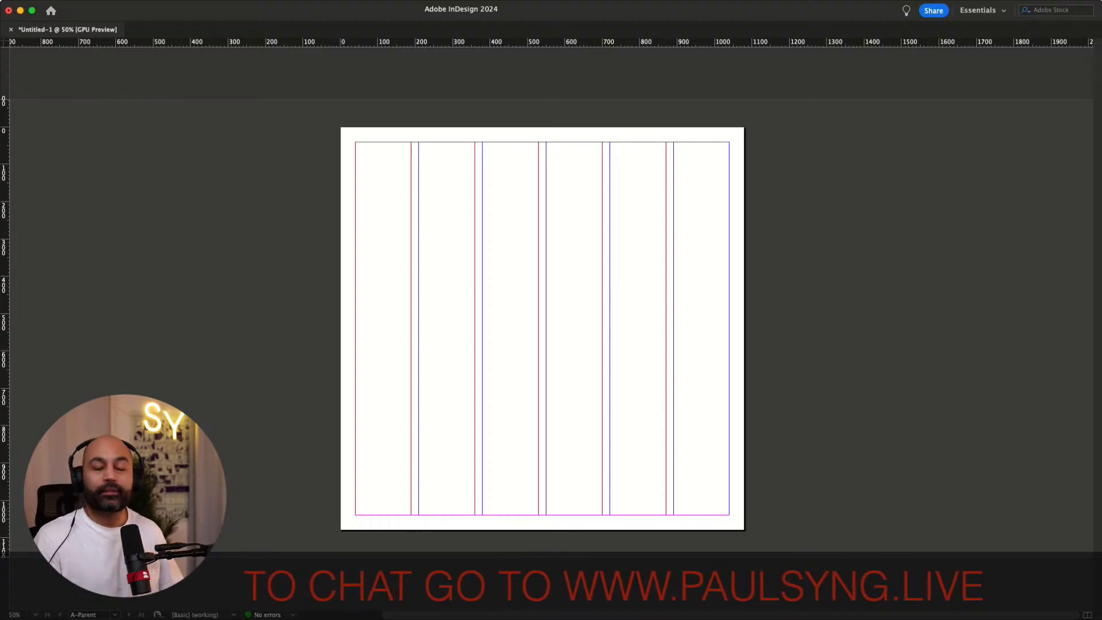
# Move the body text frame to start at the fourth column of the right-hand page
pyautogui.press('shift+super+Page_Up')
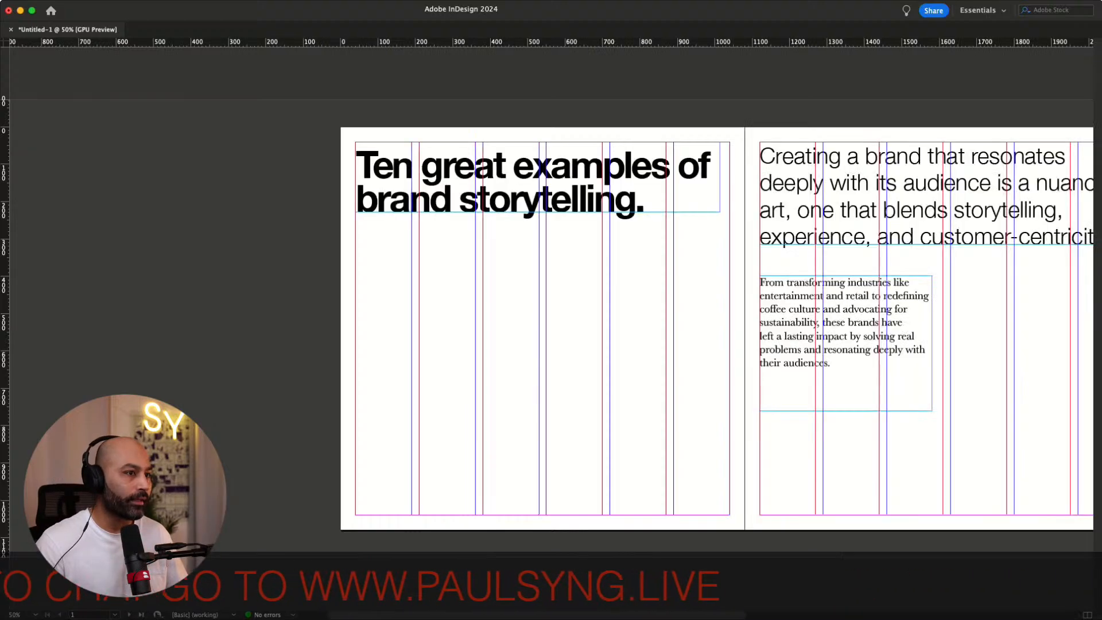
pyautogui.hotkey('shift', 'pagedown')
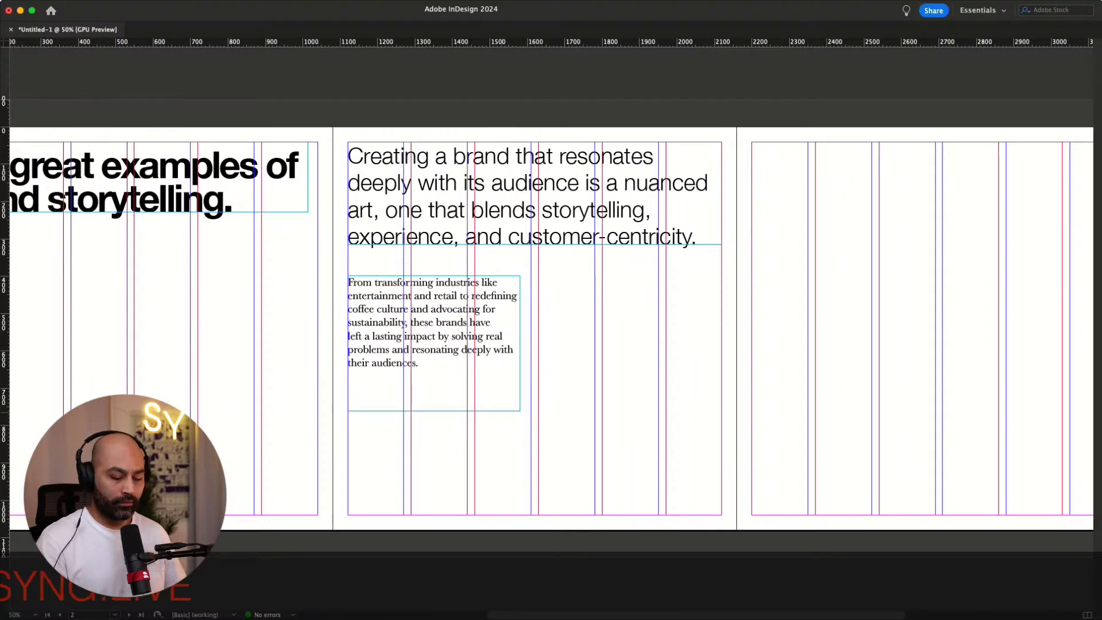
pyautogui.press('super+equal')
pyautogui.scroll(3, 551, 287)
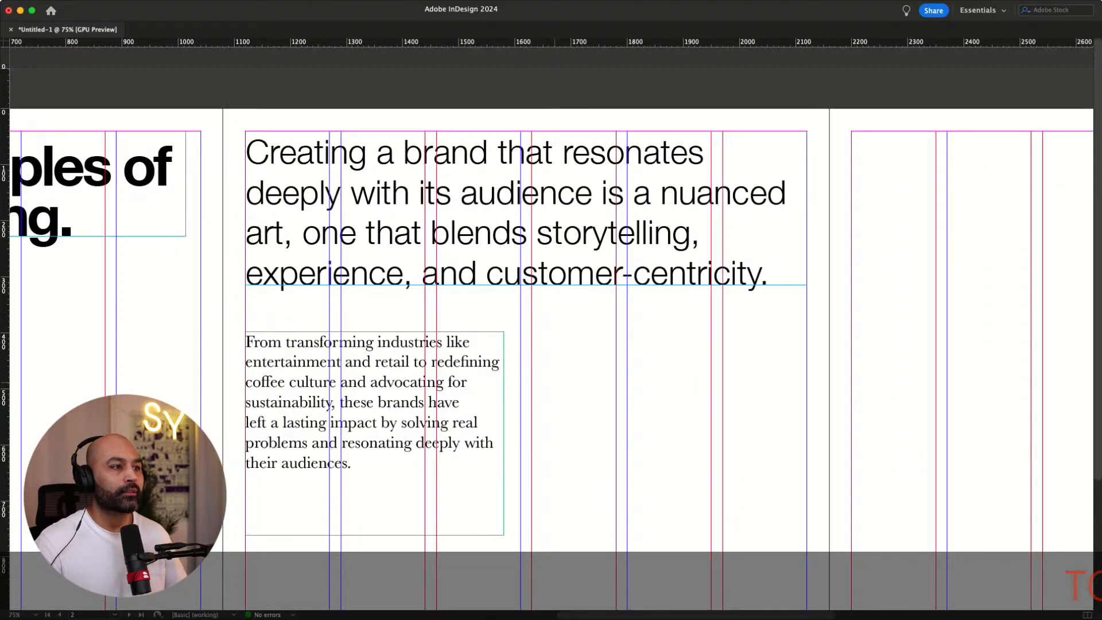
pyautogui.scroll(-2, 551, 322)
pyautogui.hscroll(1, 551, 322)
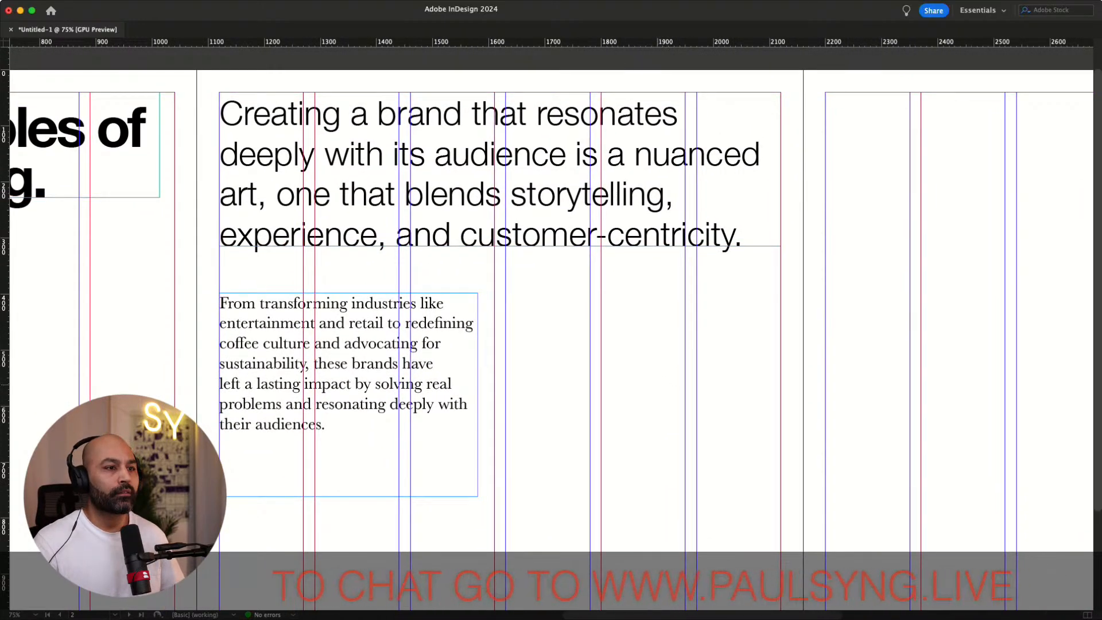
pyautogui.scroll(-4, 658, 344)
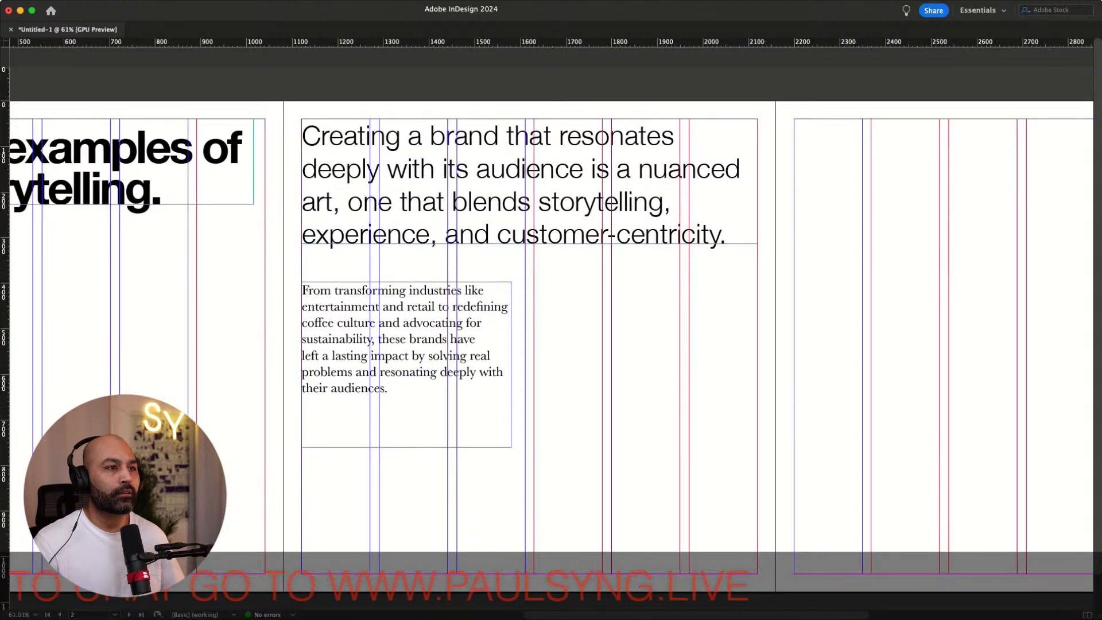
pyautogui.scroll(-2, 551, 321)
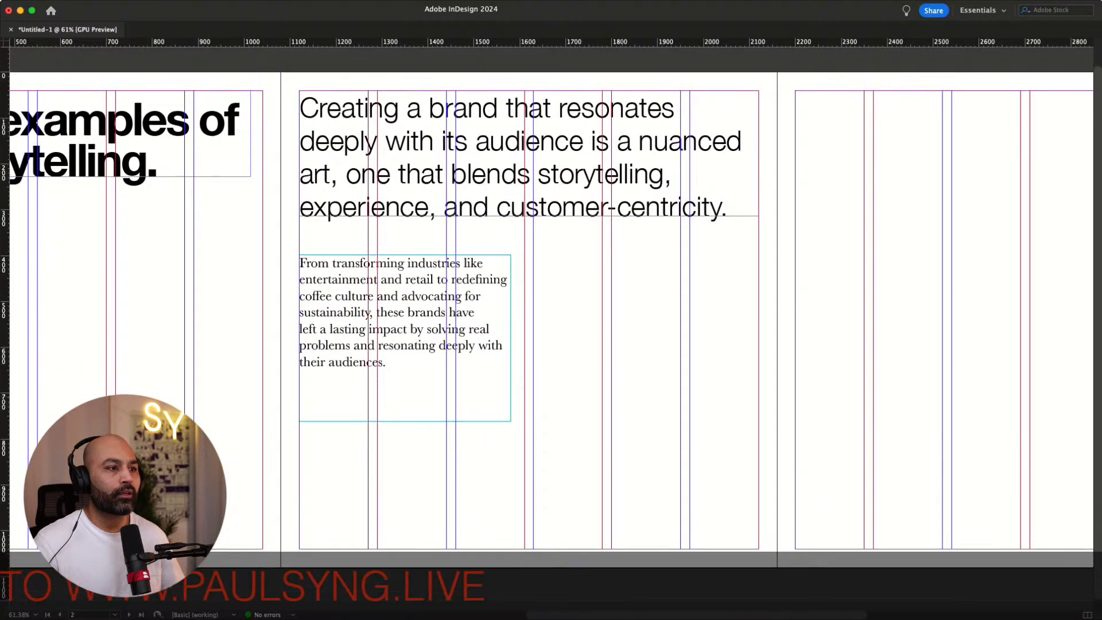
pyautogui.scroll(1, 551, 321)
pyautogui.moveTo(405, 314); pyautogui.dragTo(639, 302)
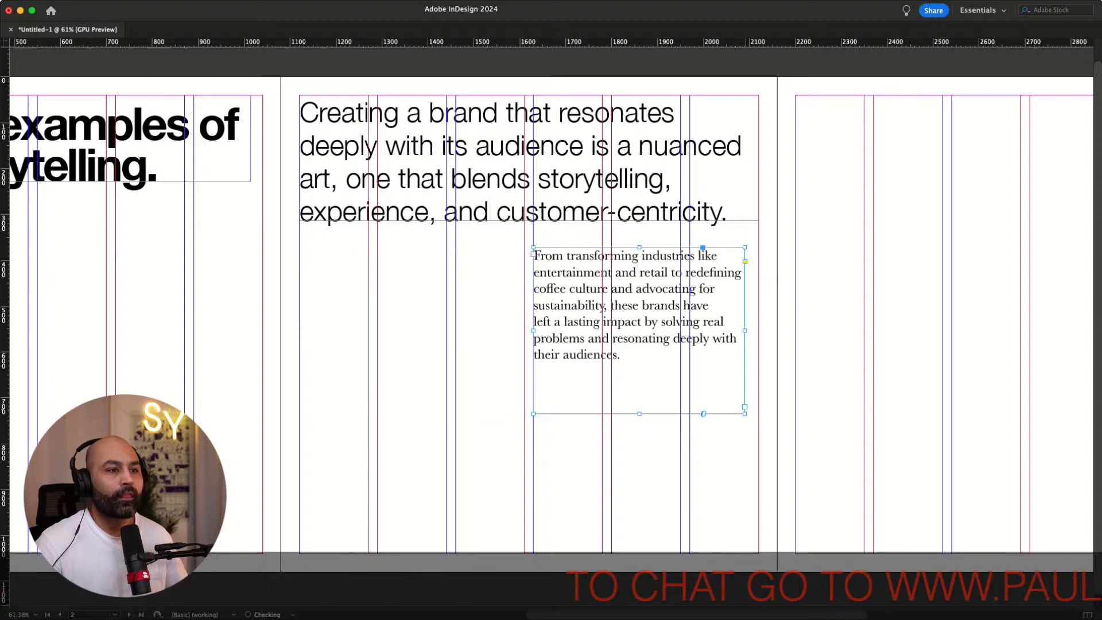
# Resize the body text frame to span two columns and reduce its font size
pyautogui.moveTo(745, 414); pyautogui.dragTo(759, 410)
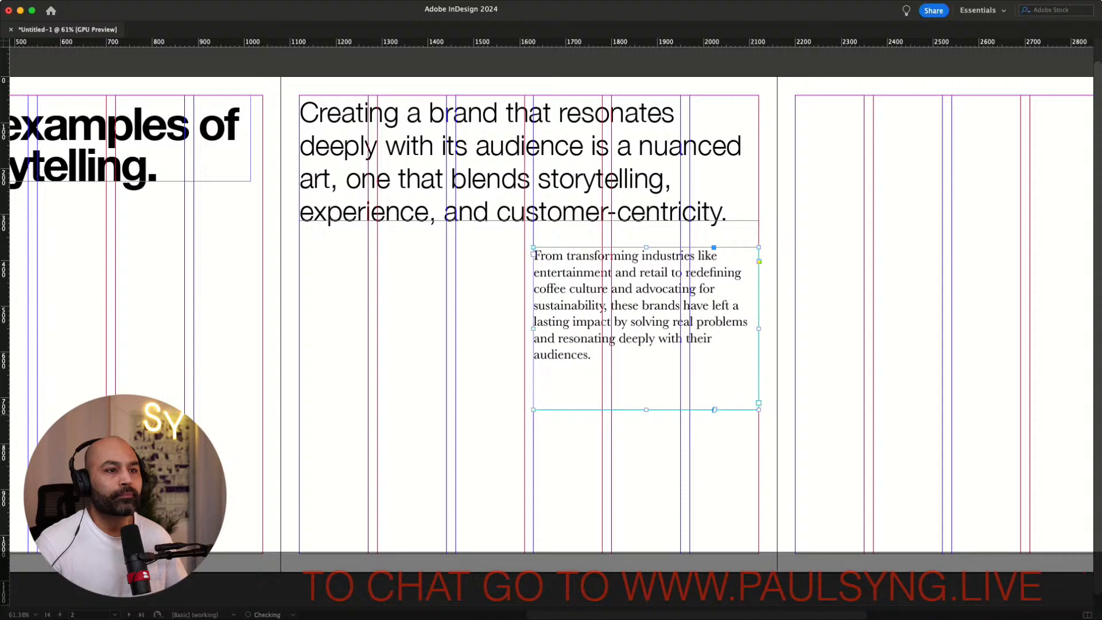
pyautogui.moveTo(759, 329); pyautogui.dragTo(681, 341)
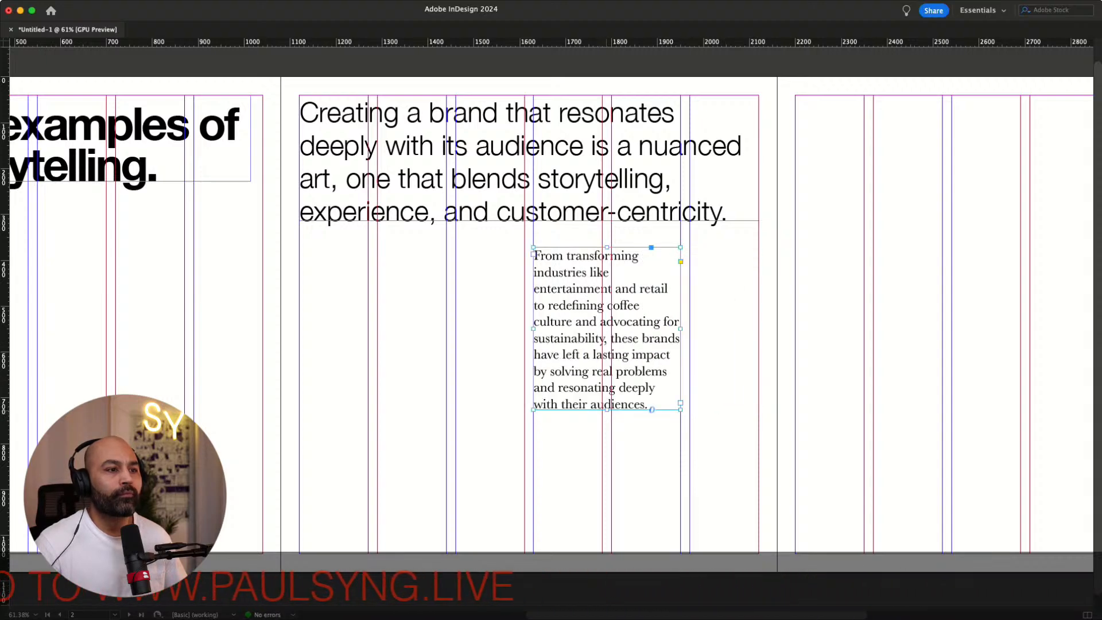
pyautogui.moveTo(607, 410); pyautogui.dragTo(604, 483)
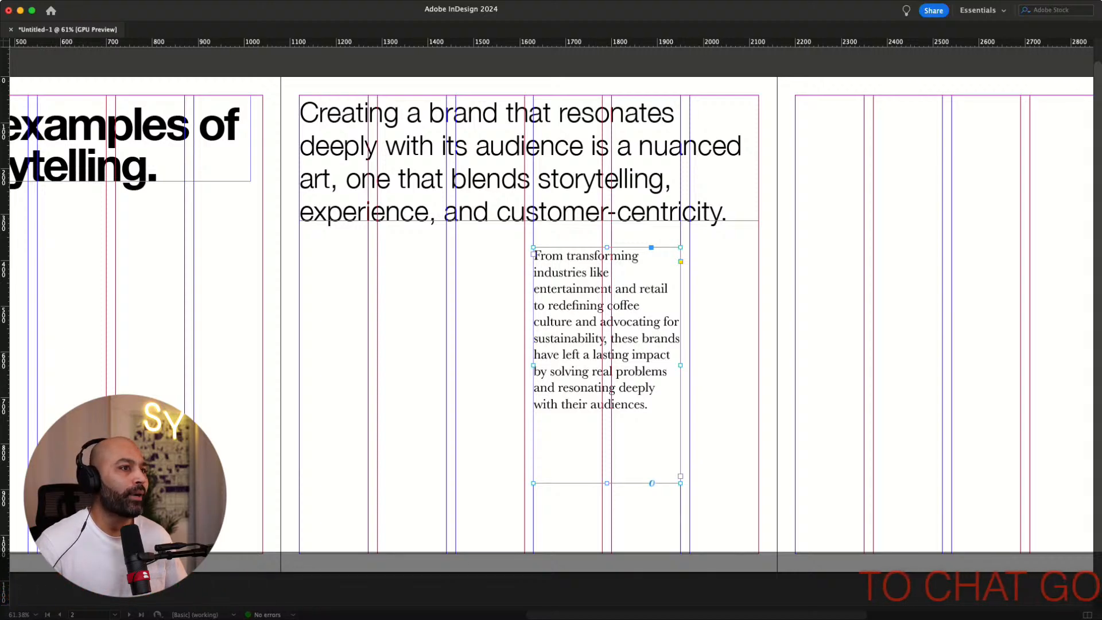
pyautogui.press('Down')
pyautogui.press('Down')
pyautogui.press('Down')
pyautogui.press('Down')
pyautogui.press('Down')
pyautogui.press('Down')
pyautogui.press('Down')
pyautogui.press('Down')
pyautogui.press('Down')
pyautogui.press('Down')
pyautogui.press('Down')
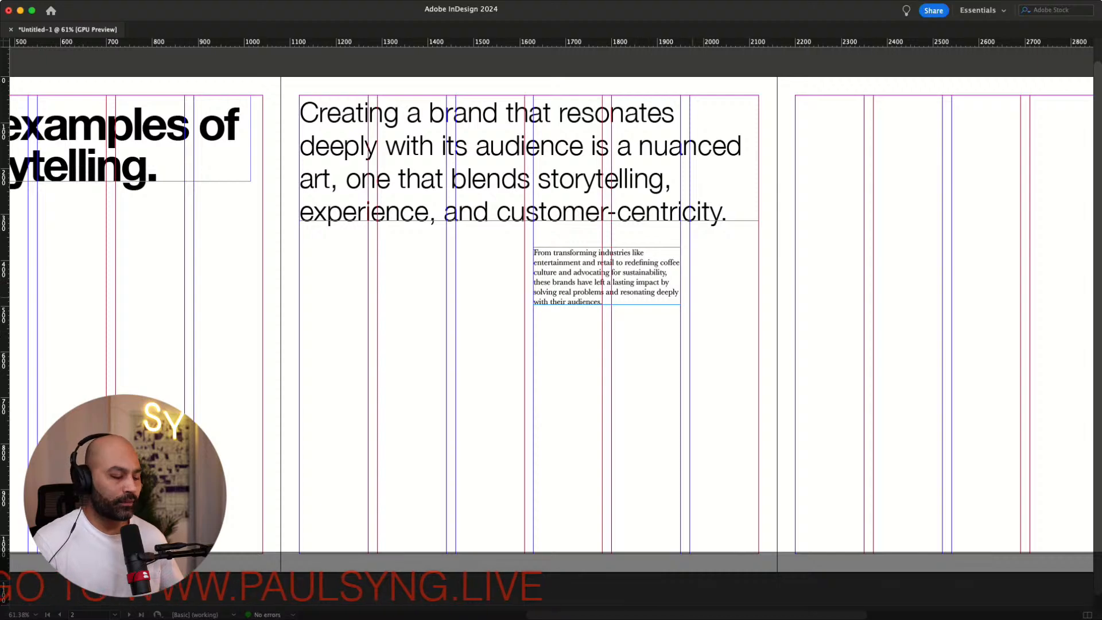
# Shift the body text frame one column left so it starts at the third column
pyautogui.press('w')
pyautogui.press('w')
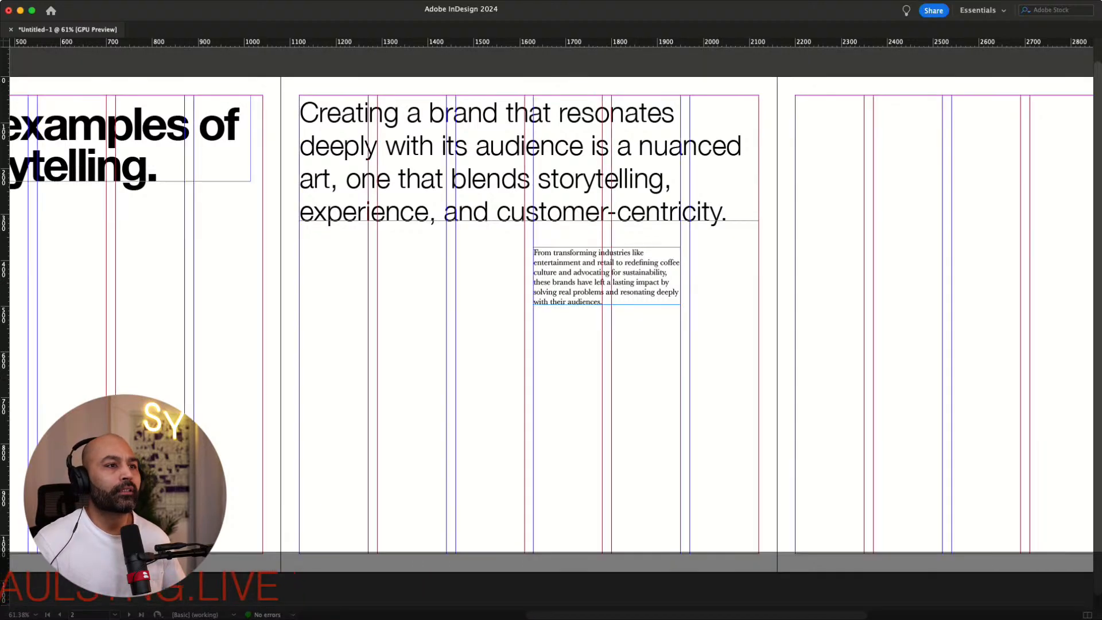
pyautogui.hscroll(4, 551, 338)
pyautogui.scroll(1, 551, 338)
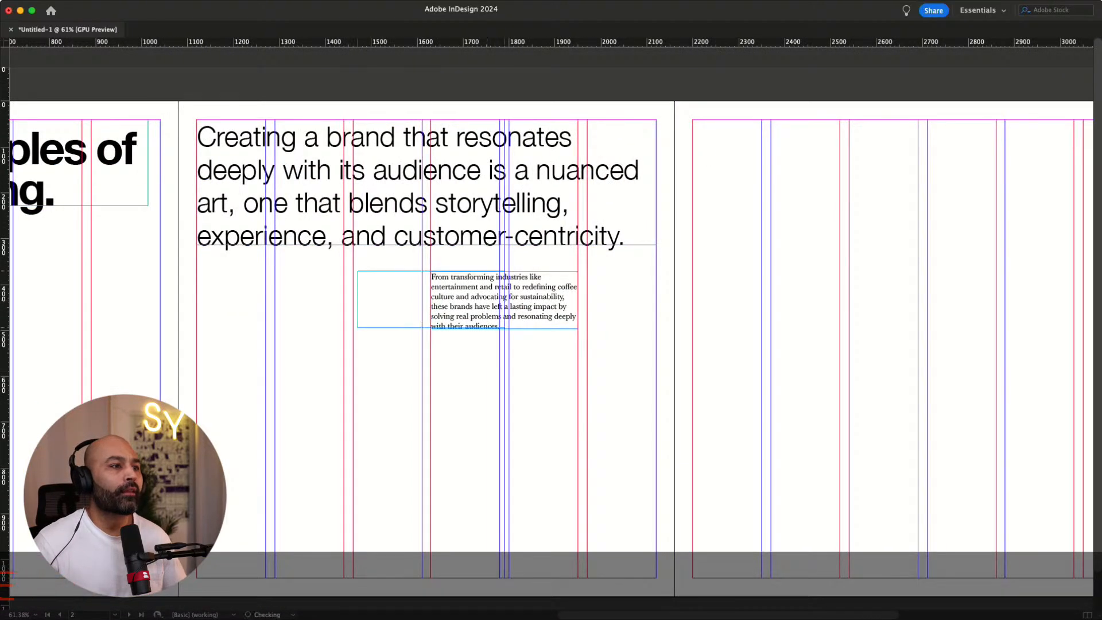
pyautogui.moveTo(431, 308); pyautogui.dragTo(426, 308)
pyautogui.click(544, 307)
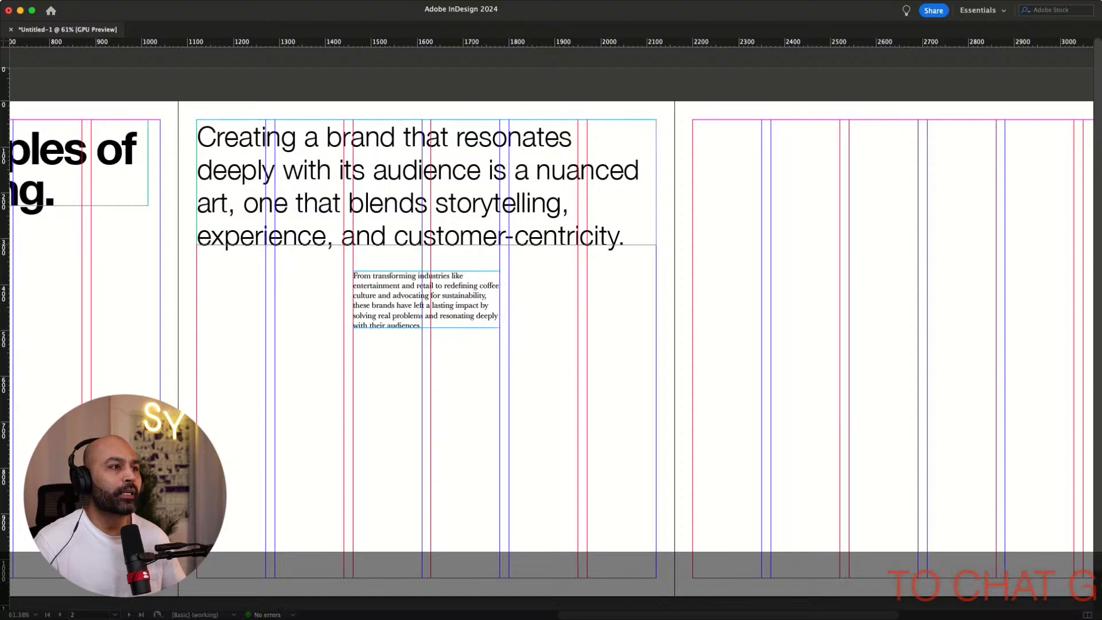
pyautogui.hscroll(-10, 551, 345)
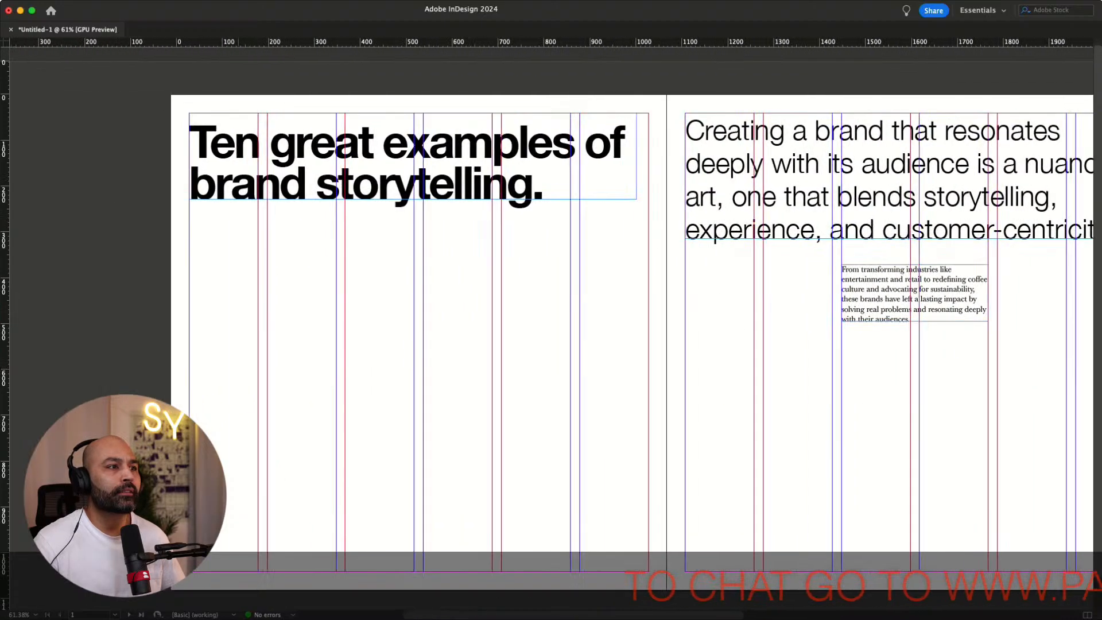
pyautogui.hscroll(6, 551, 344)
pyautogui.hscroll(10, 551, 345)
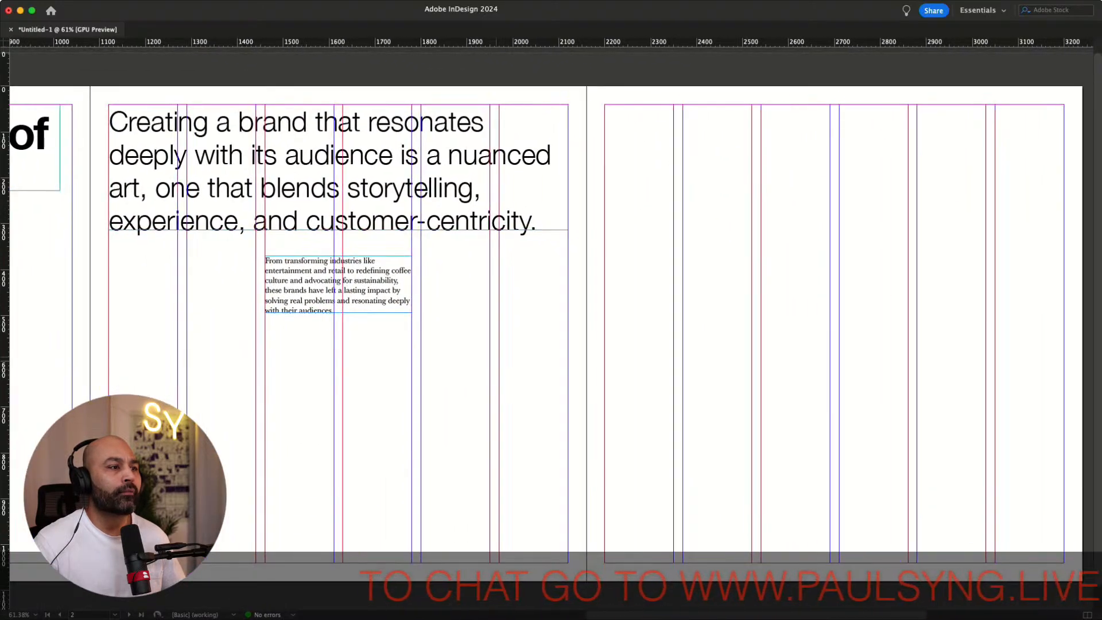
pyautogui.hscroll(-2, 550, 344)
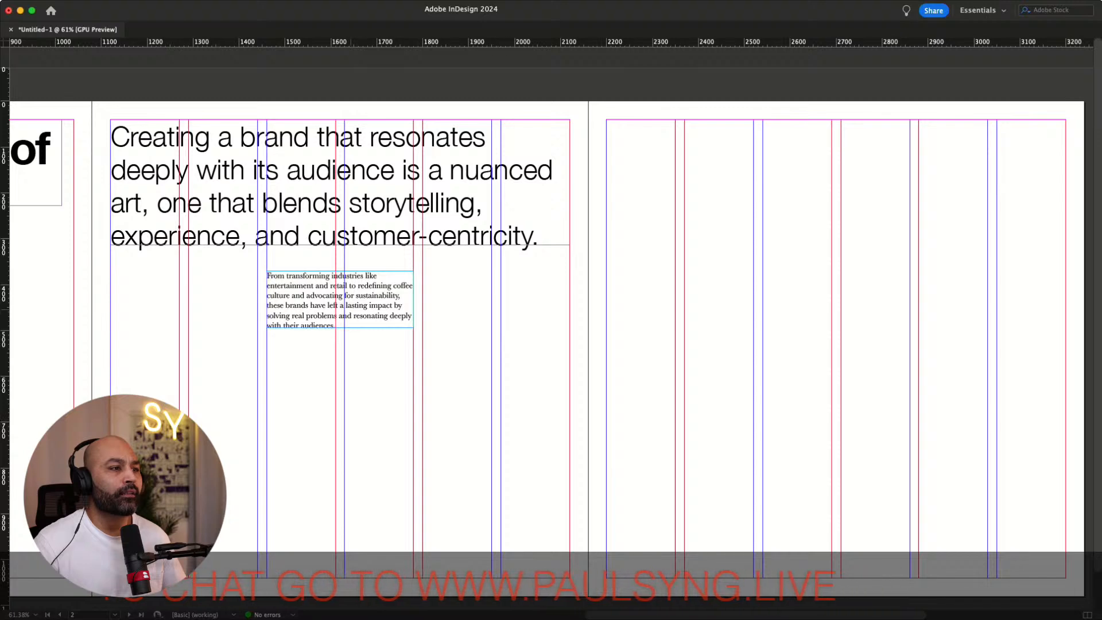
# Lower the body text frame, then move the large heading frame to start at the third column, narrowing it to four columns and fitting it to its text
pyautogui.moveTo(402, 513); pyautogui.dragTo(431, 454)
pyautogui.moveTo(221, 183); pyautogui.dragTo(378, 182)
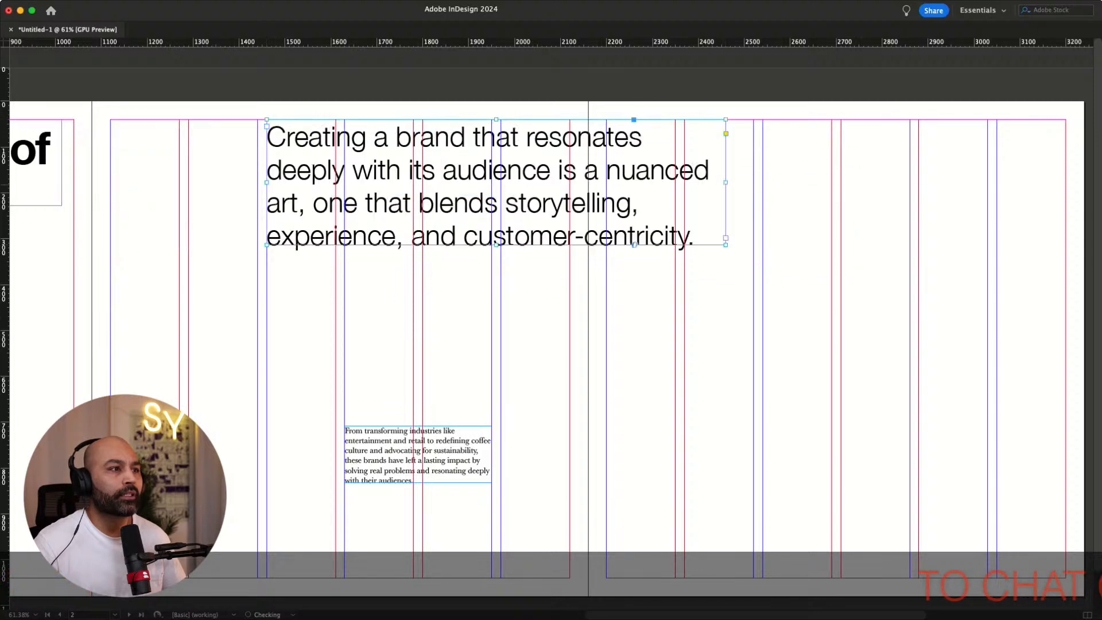
pyautogui.moveTo(726, 245); pyautogui.dragTo(569, 375)
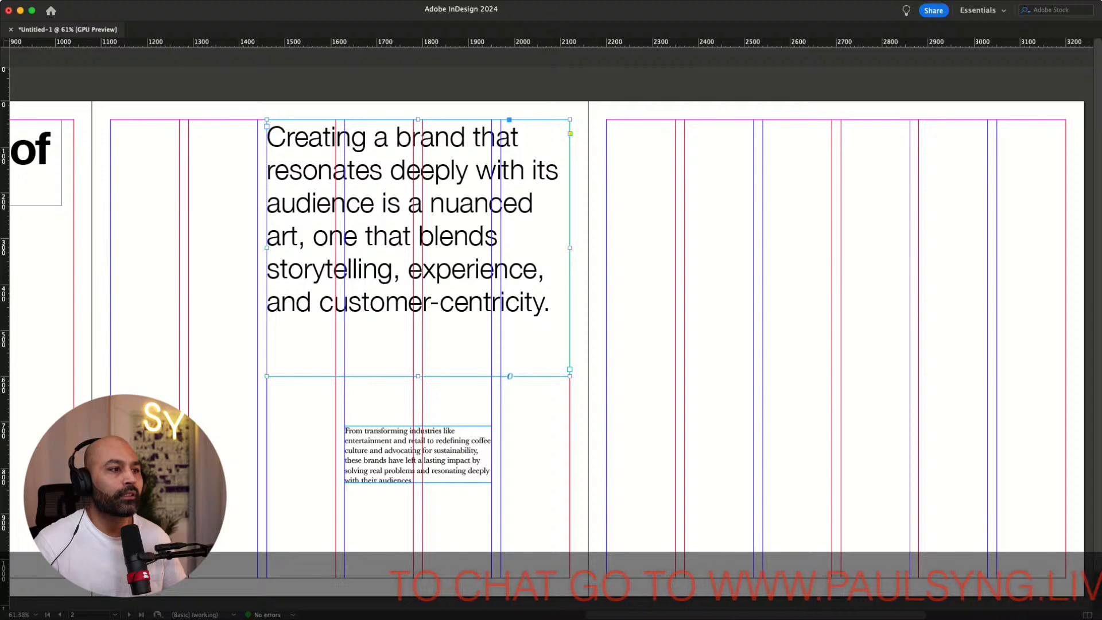
pyautogui.press('alt+super+c')
pyautogui.press('shift+super+a')
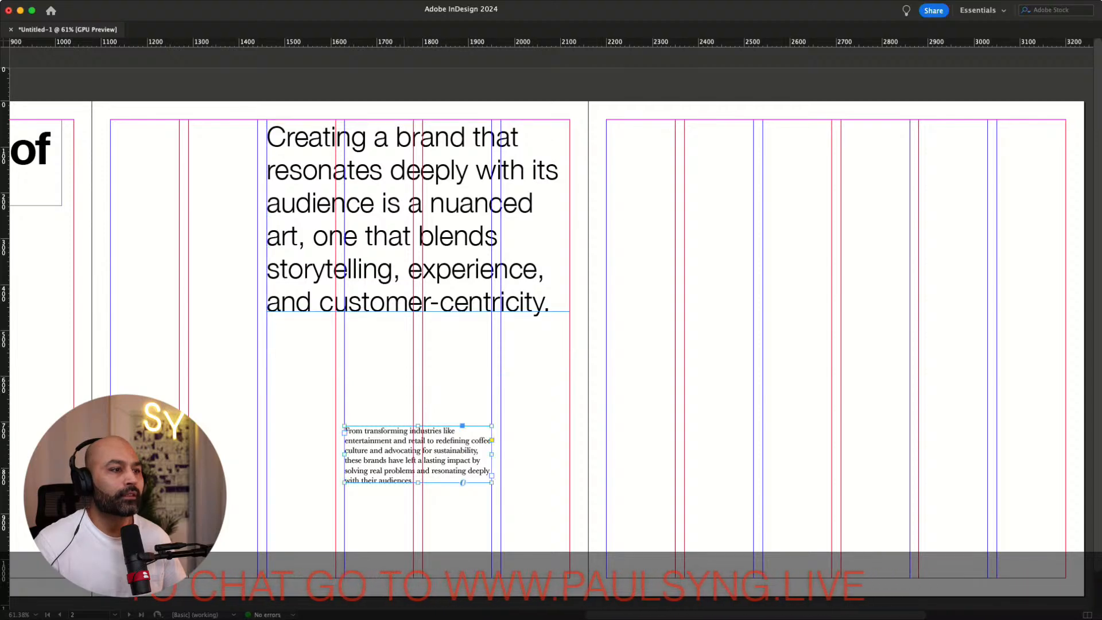
# Move the body text frame left so its edge aligns with the heading at the third column
pyautogui.moveTo(404, 454); pyautogui.dragTo(326, 412)
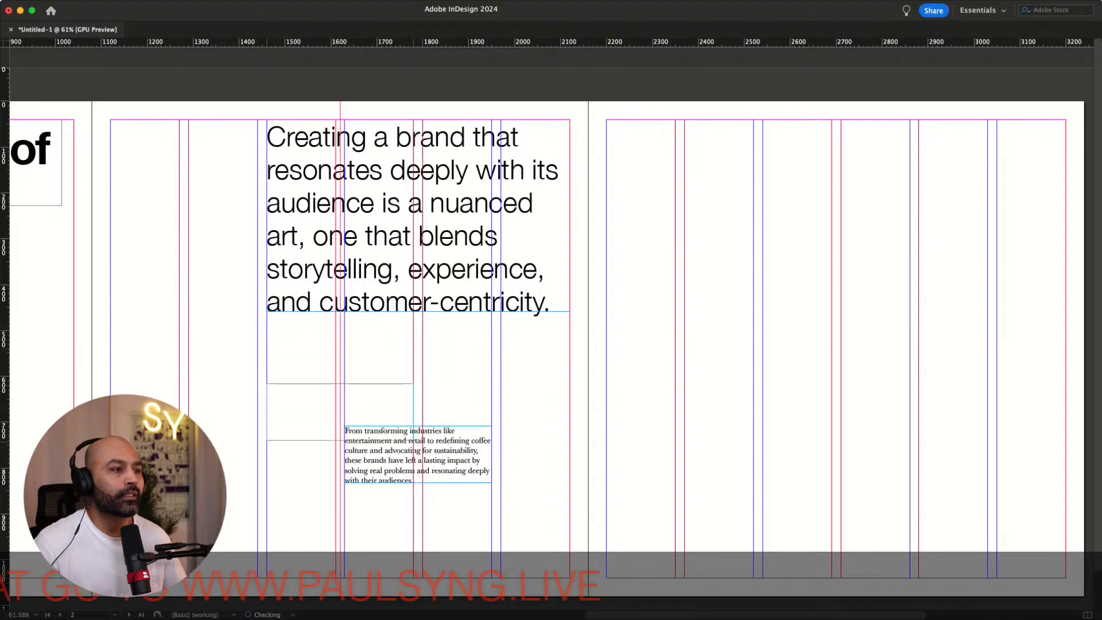
pyautogui.moveTo(326, 492); pyautogui.dragTo(326, 458)
pyautogui.hscroll(-10, 551, 344)
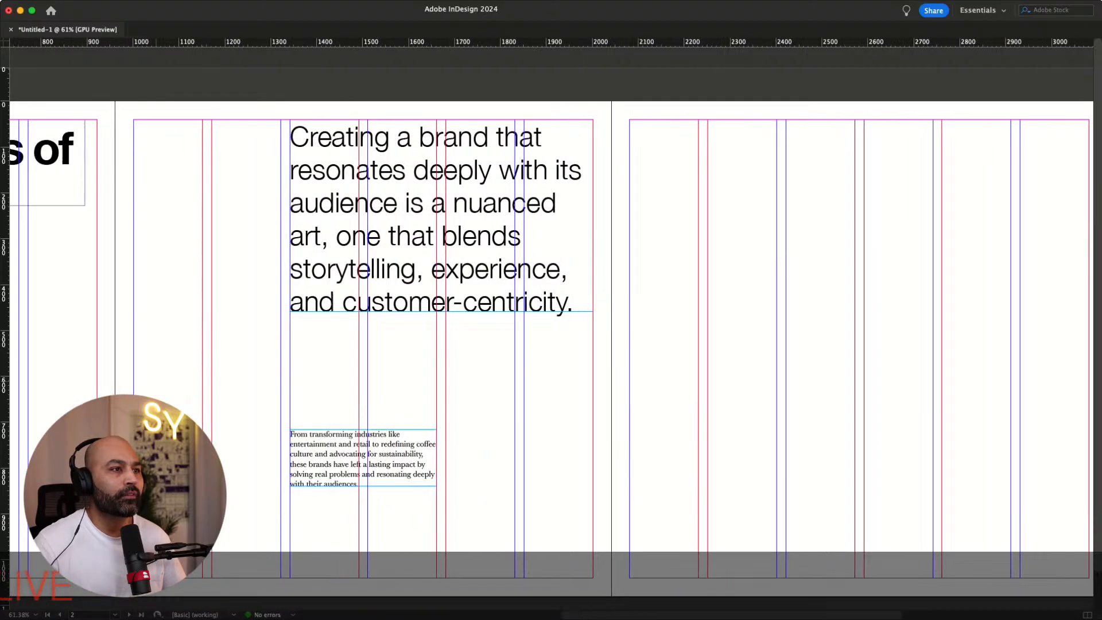
pyautogui.hscroll(6, 550, 344)
pyautogui.hscroll(8, 551, 344)
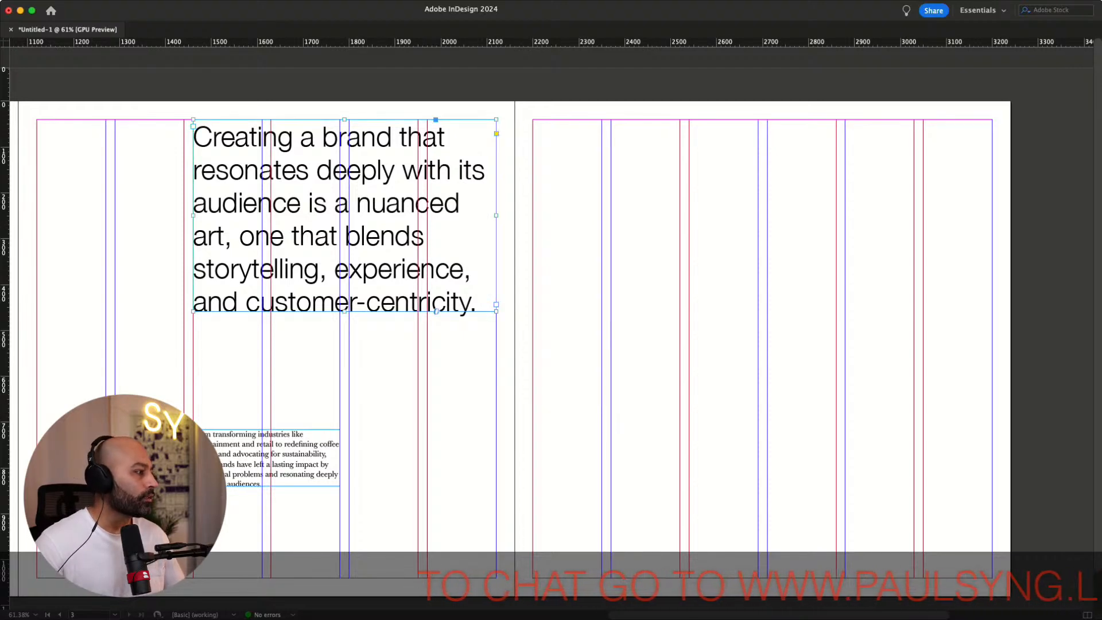
# Open the heading frame's Text Frame Options and close them again
pyautogui.press('super+b')
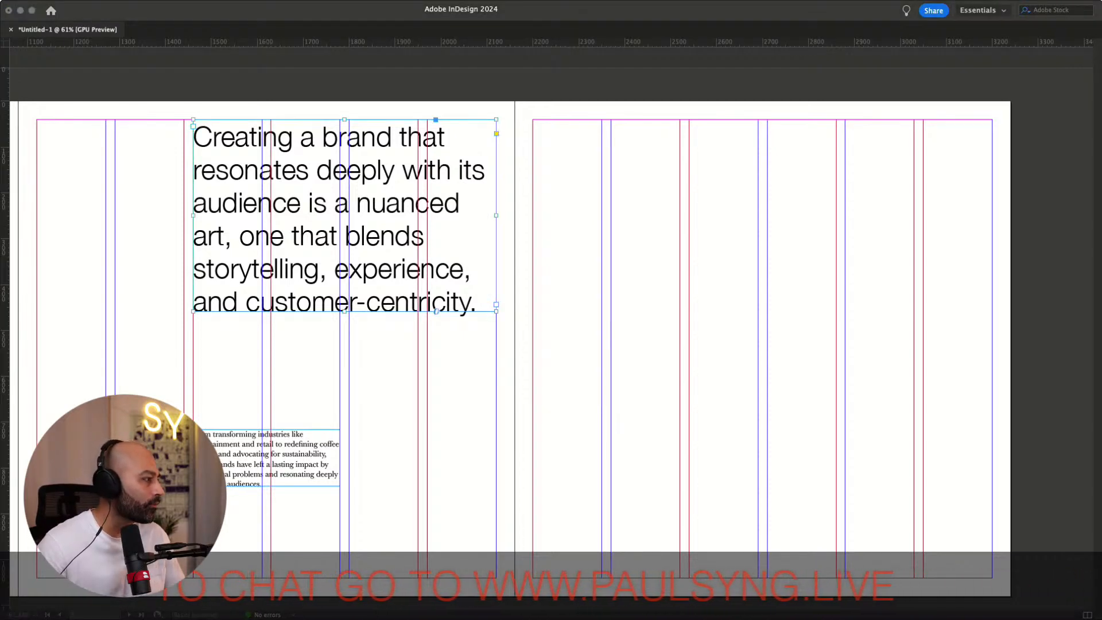
pyautogui.press('Return')
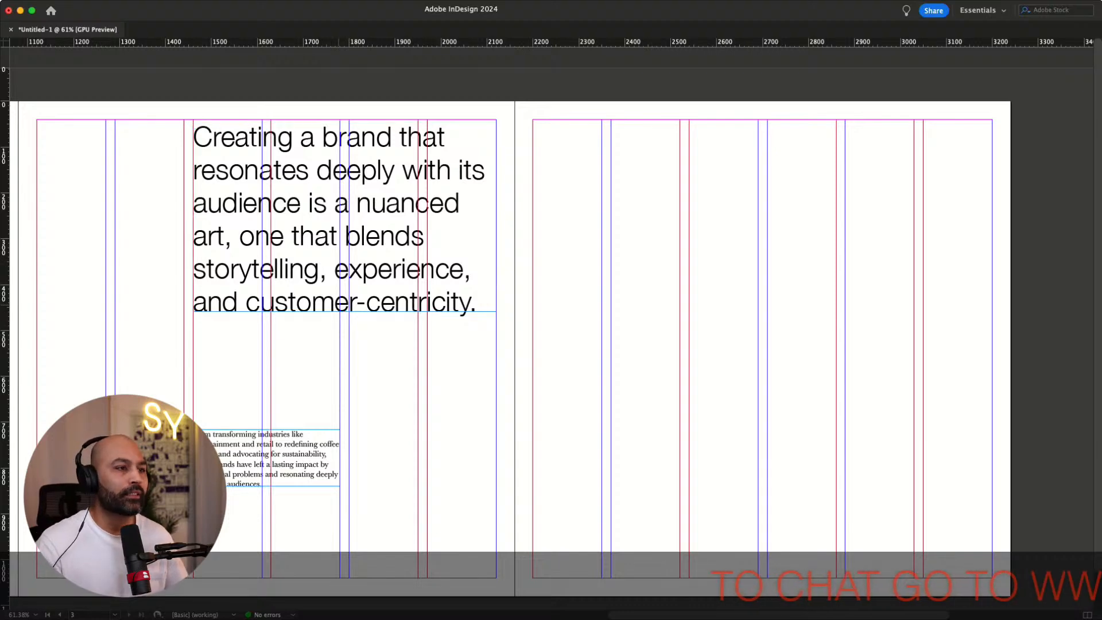
pyautogui.click(581, 358)
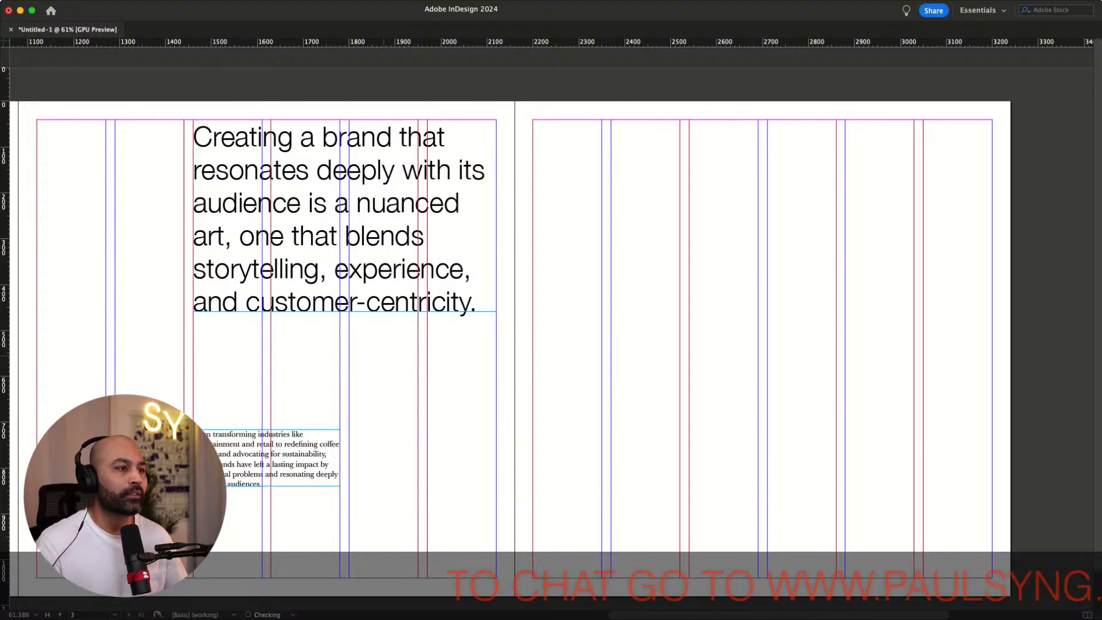
# Duplicate the large heading frame onto the right-hand page, starting at its second column
pyautogui.hscroll(4, 581, 357)
pyautogui.hscroll(-5, 581, 357)
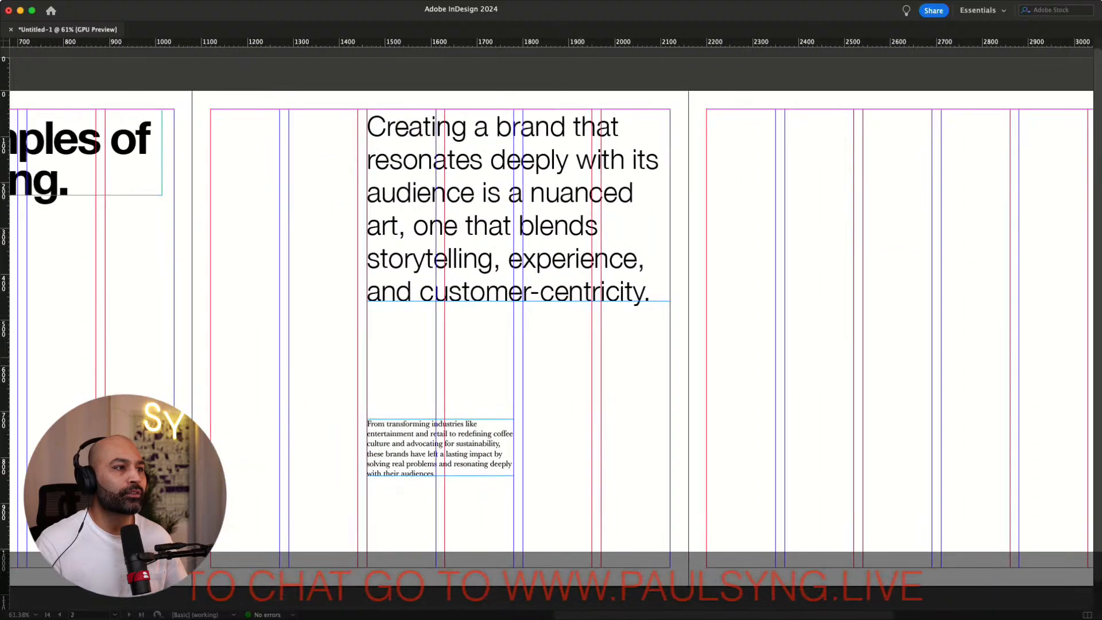
pyautogui.hscroll(6, 581, 358)
pyautogui.click(178, 210)
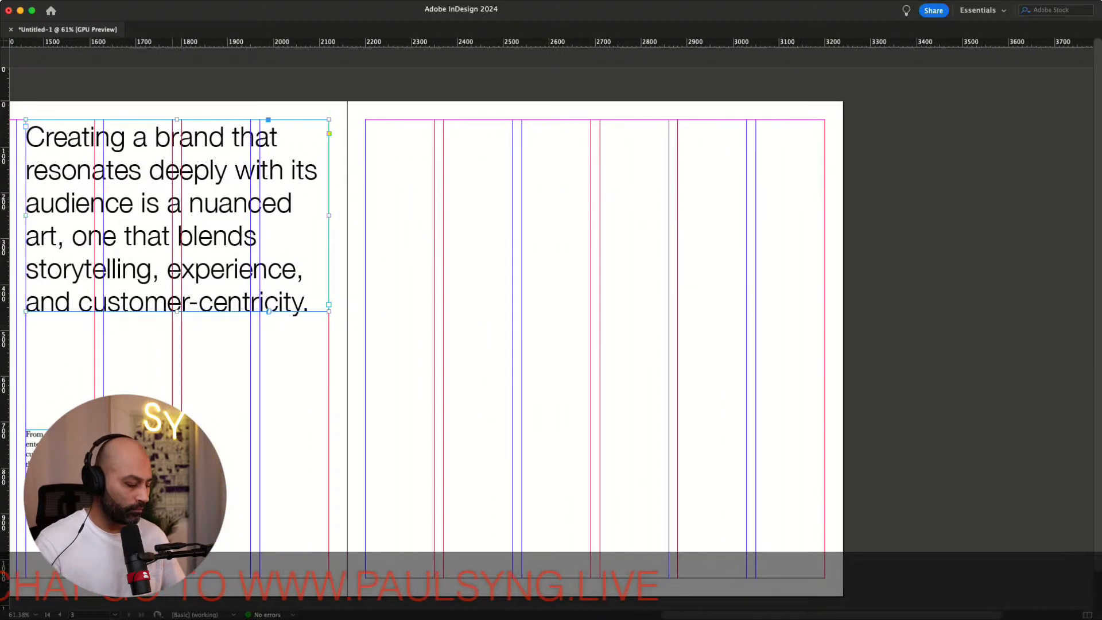
pyautogui.moveTo(178, 211); pyautogui.dragTo(596, 210)
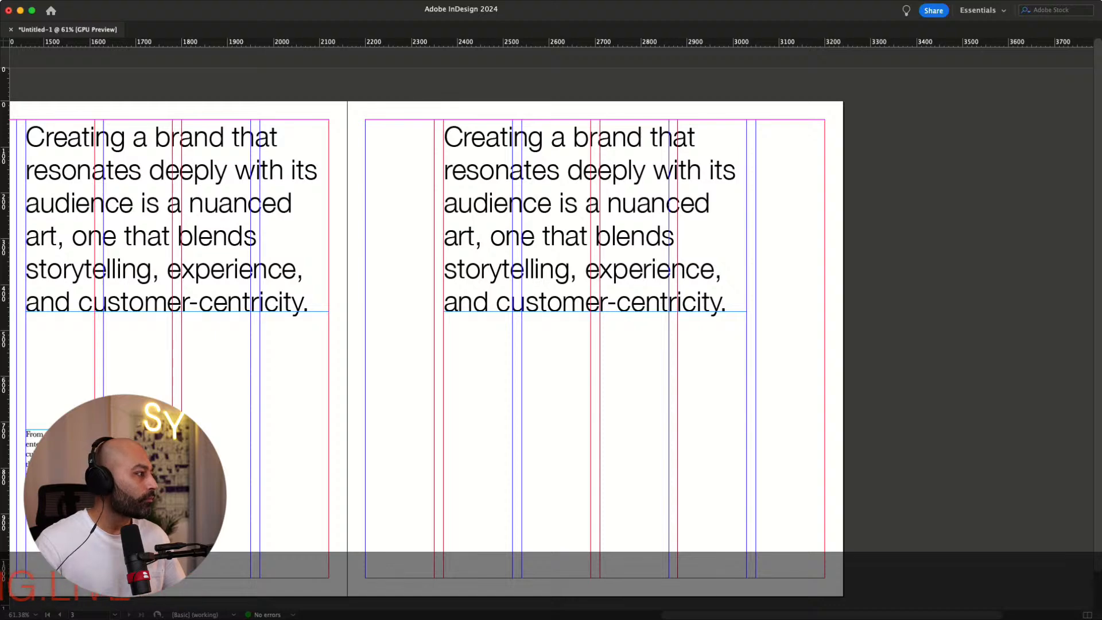
# Replace the duplicated heading's text with pasted "Guinness Book of World Records"
pyautogui.press('super+Tab')
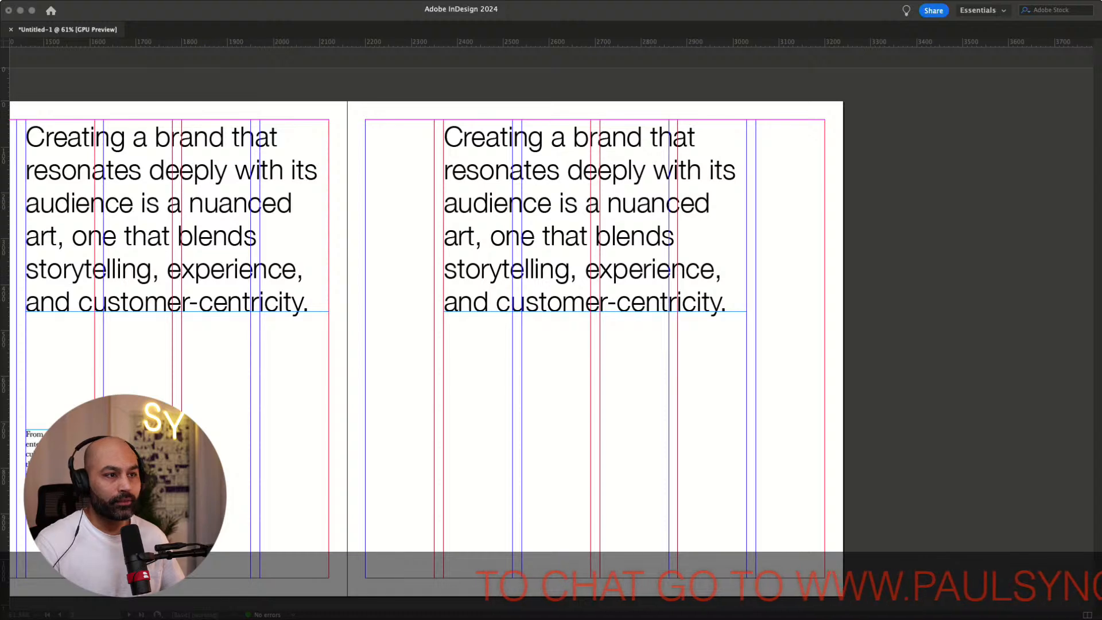
pyautogui.press('super+Tab')
pyautogui.moveTo(626, 299); pyautogui.dragTo(427, 142)
pyautogui.write('Guinness Book of World Records')
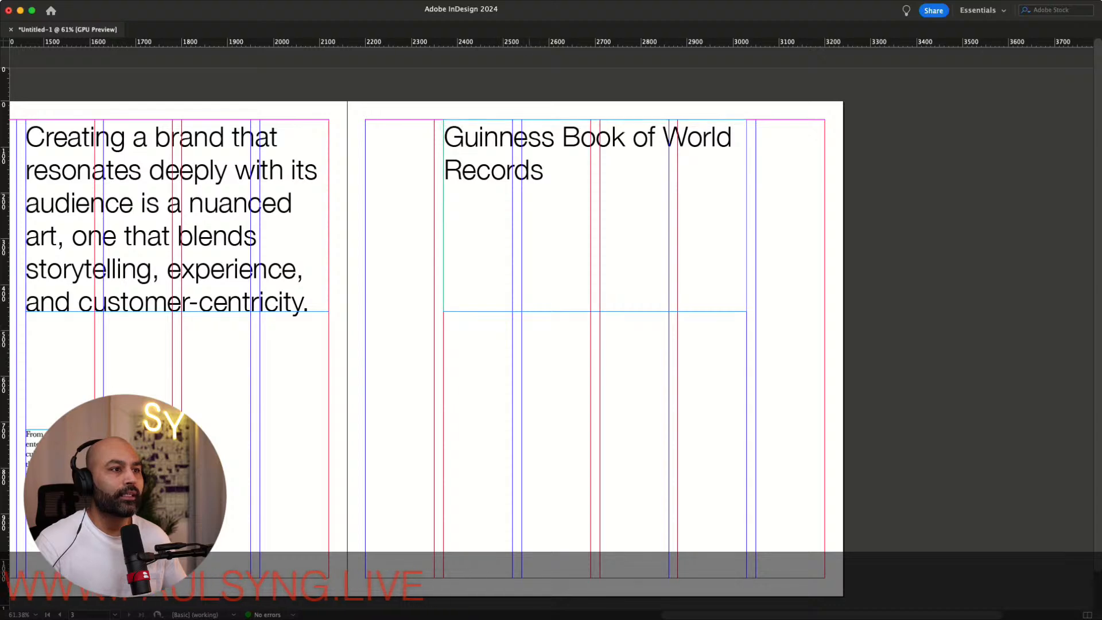
# Move the Guinness heading frame down to mid-page and fit the frame's height to its text
pyautogui.moveTo(700, 415); pyautogui.dragTo(687, 499)
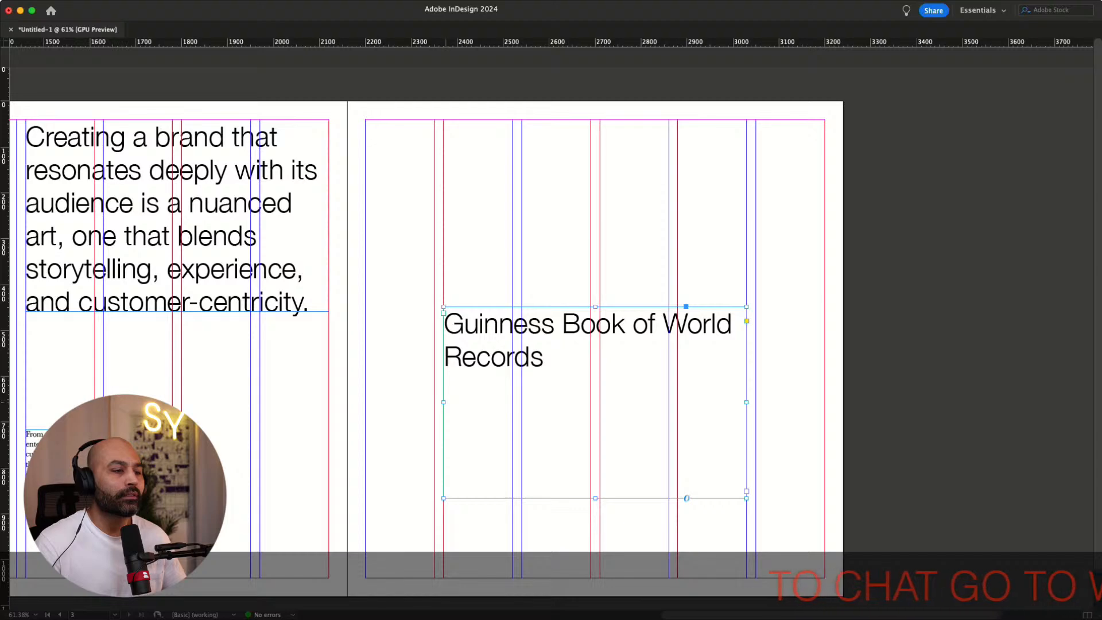
pyautogui.click(401, 353)
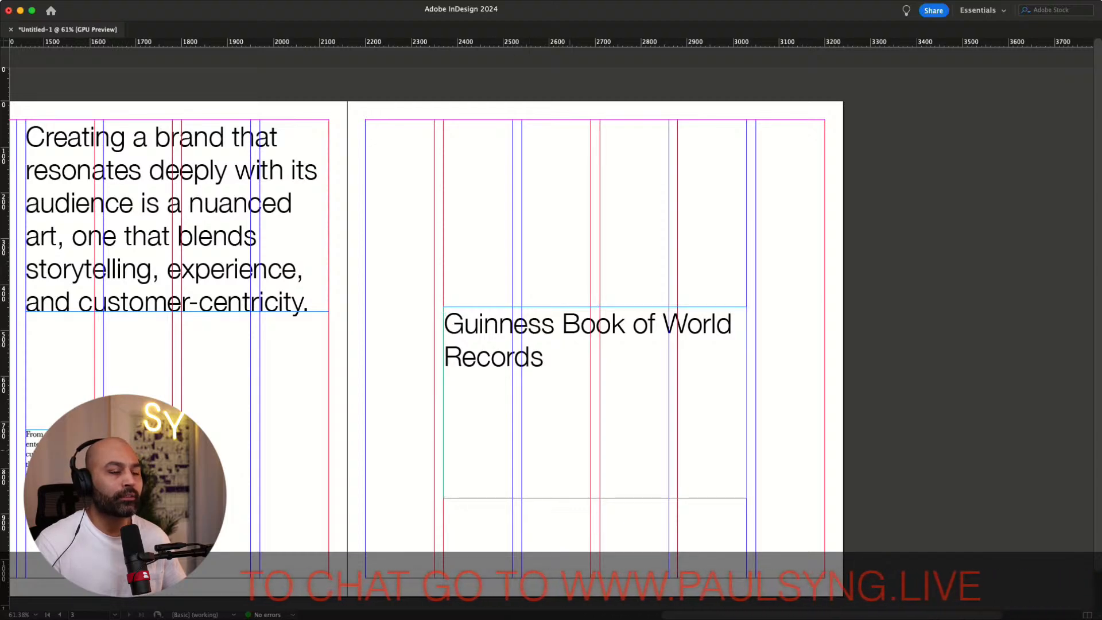
pyautogui.click(686, 498)
pyautogui.doubleClick(595, 498)
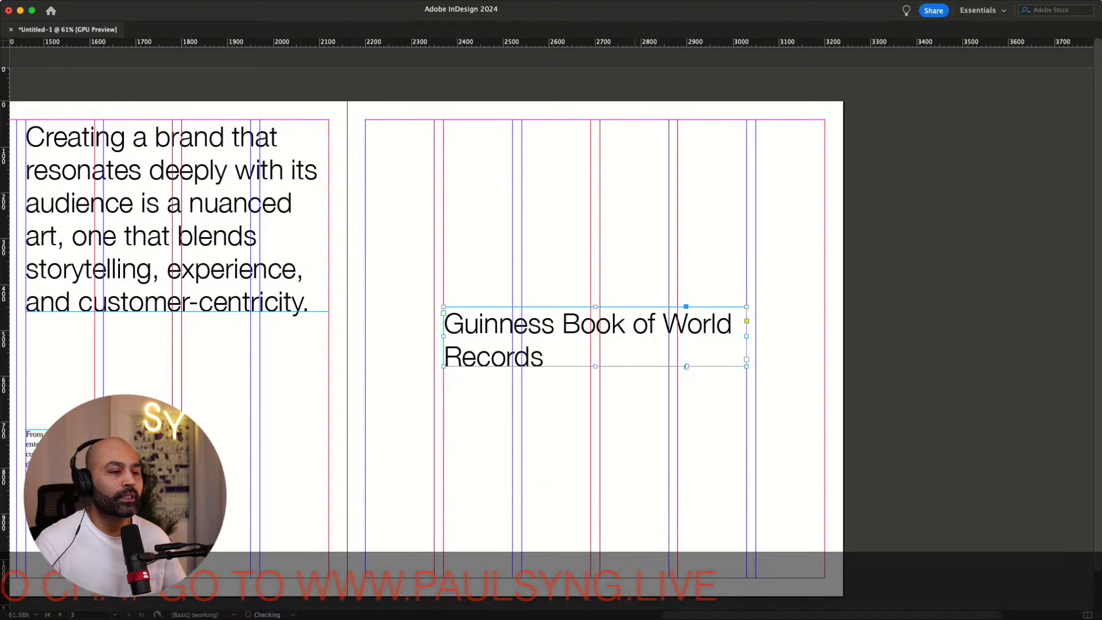
pyautogui.click(794, 402)
pyautogui.hscroll(2, 794, 402)
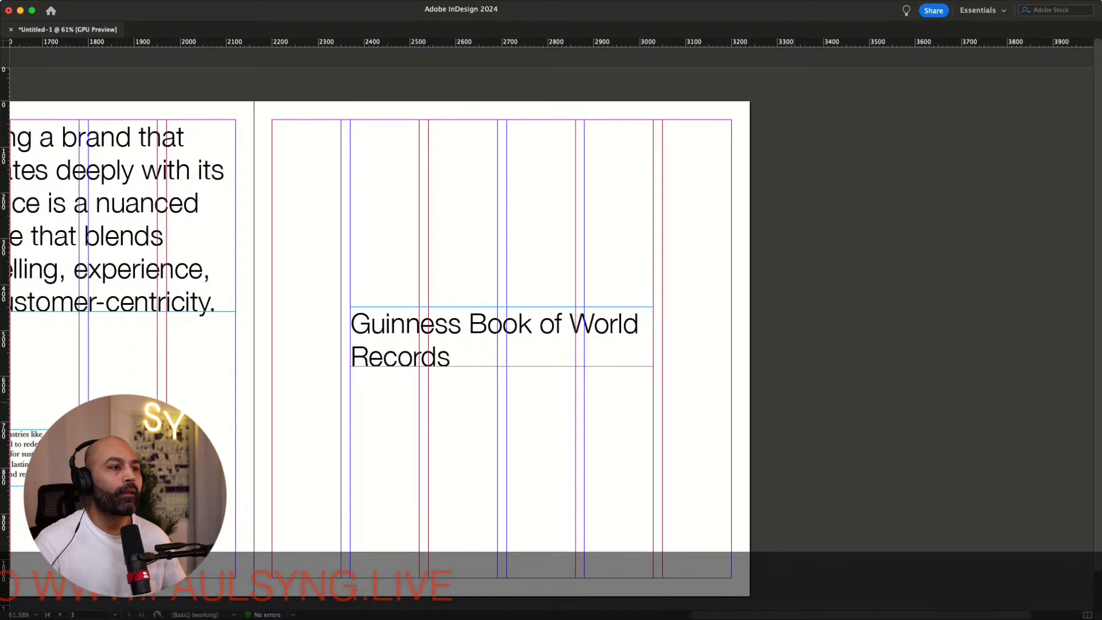
# Restyle the Guinness heading in a bold italic serif typeface
pyautogui.click(597, 349)
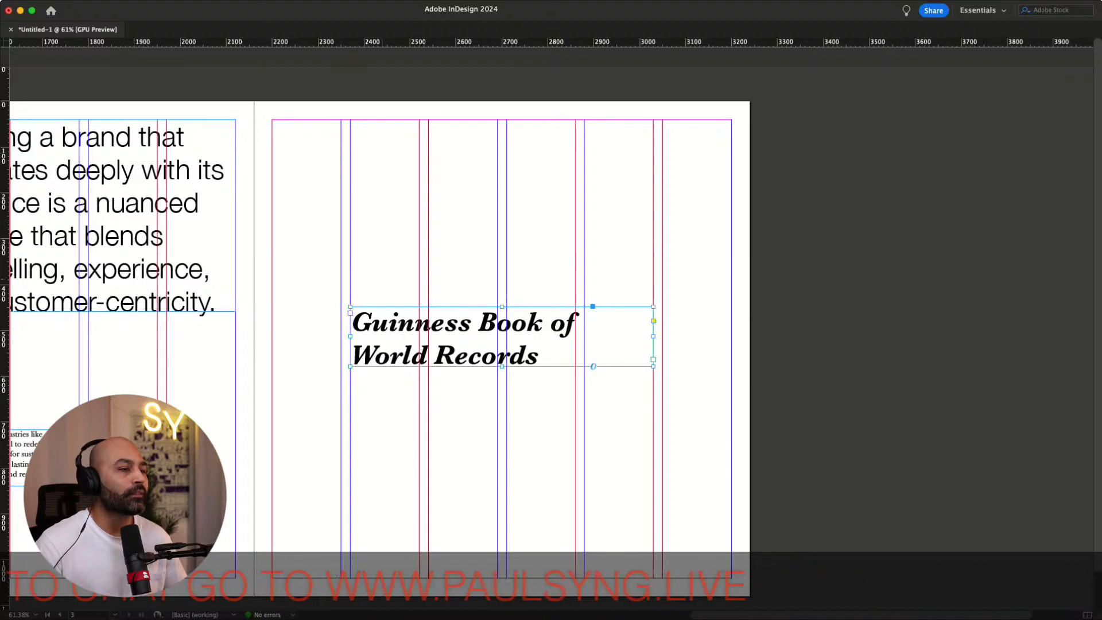
pyautogui.press('shift+super+a')
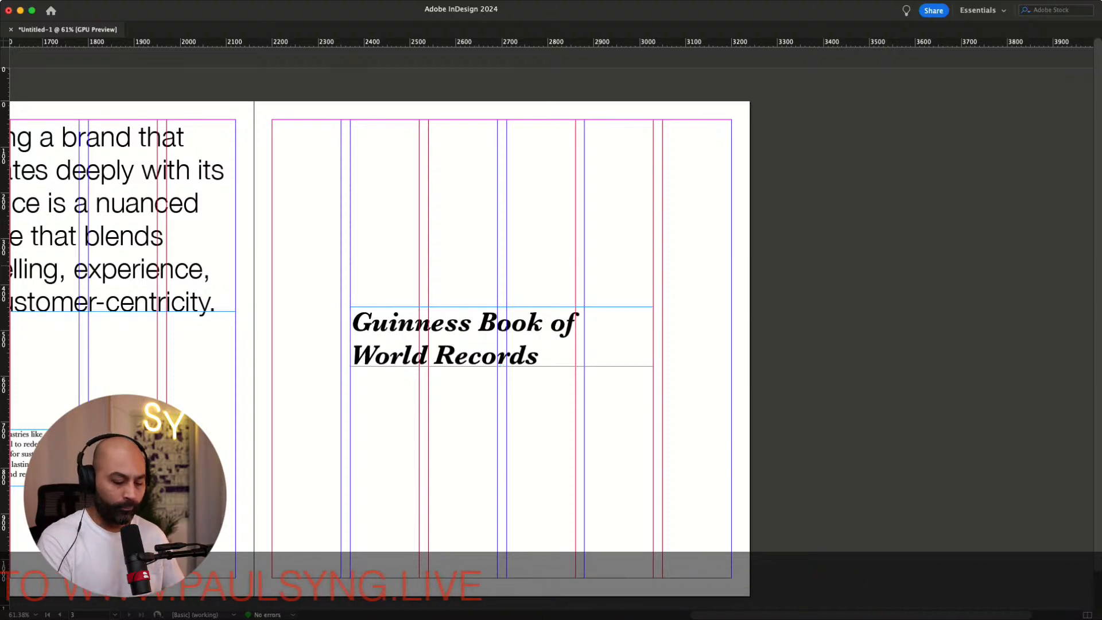
pyautogui.press('super+equal')
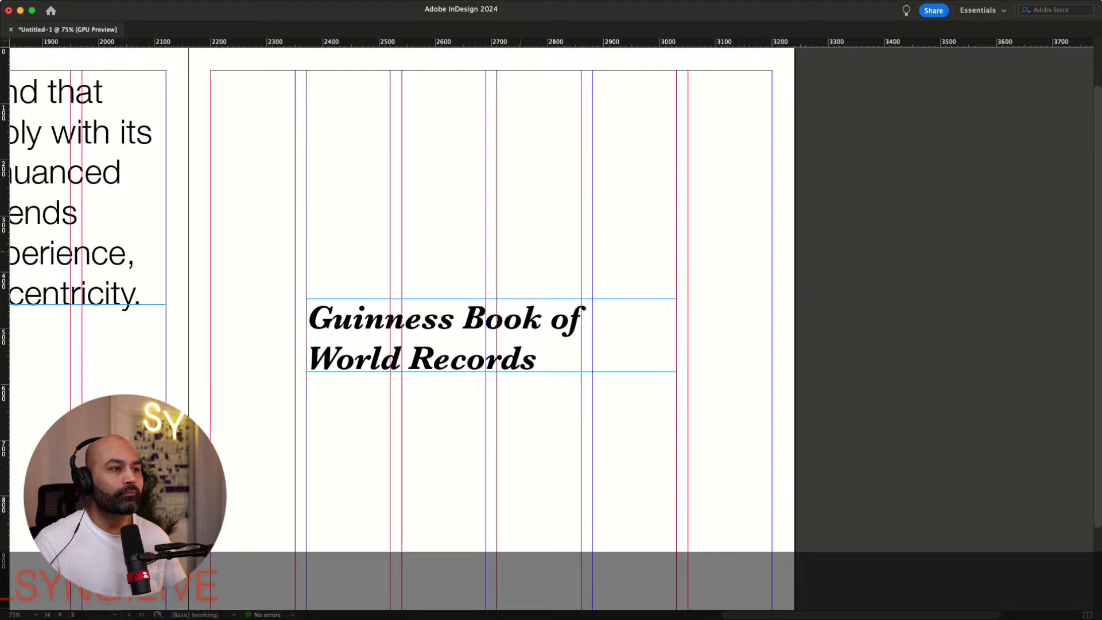
# Duplicate the Guinness heading frame below it and replace the copy's text with "One."
pyautogui.scroll(-4, 402, 287)
pyautogui.hscroll(-4, 401, 287)
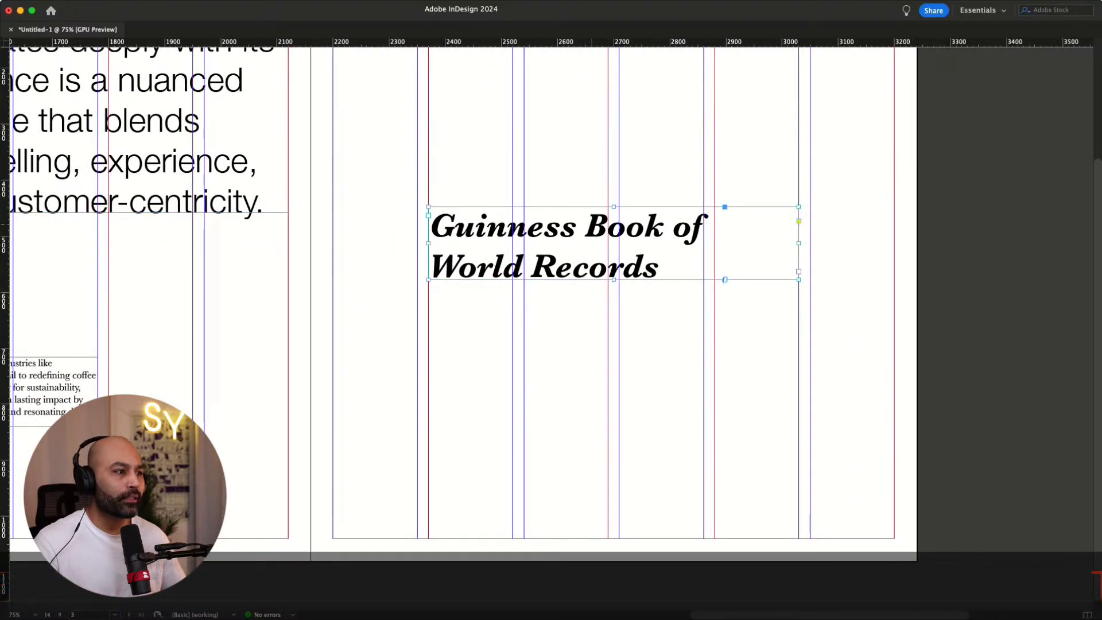
pyautogui.moveTo(591, 224); pyautogui.dragTo(482, 378)
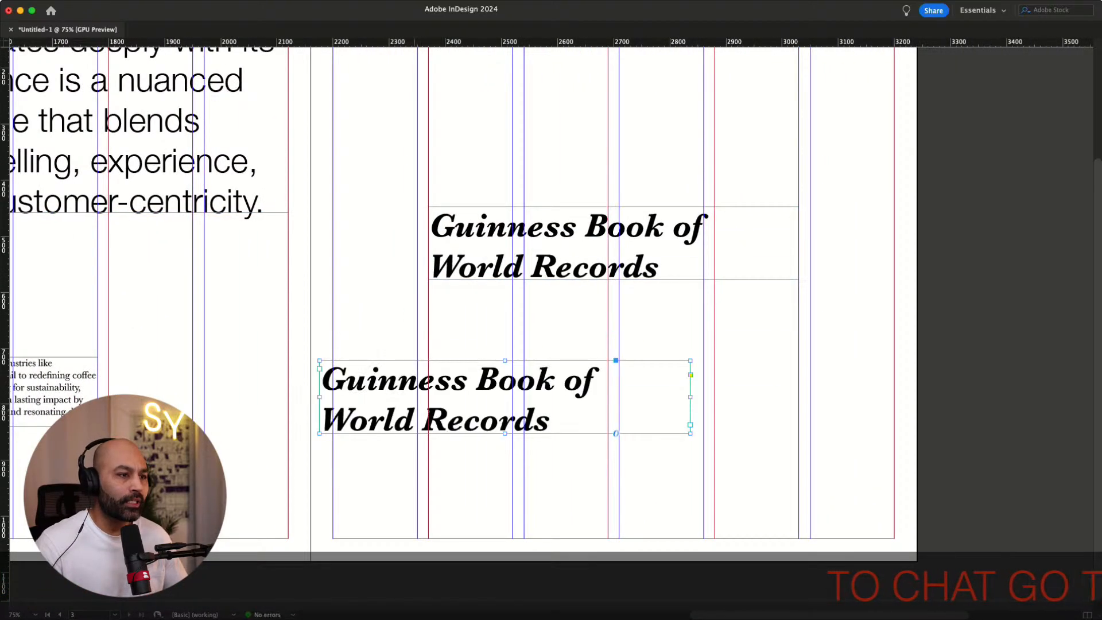
pyautogui.doubleClick(488, 421)
pyautogui.moveTo(552, 422); pyautogui.dragTo(319, 377)
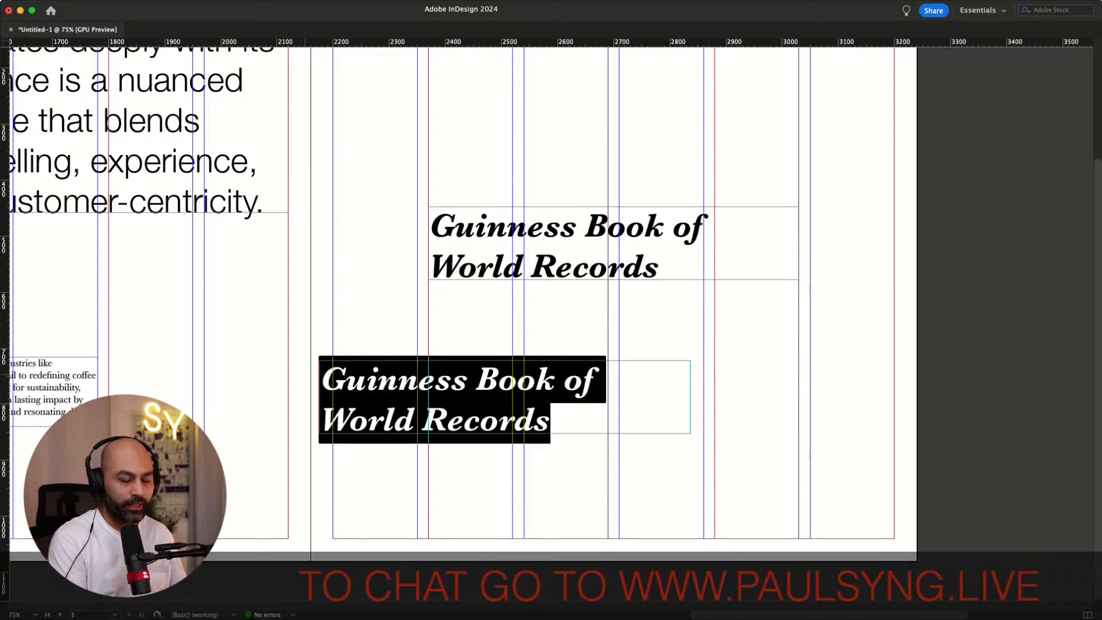
pyautogui.write('b')
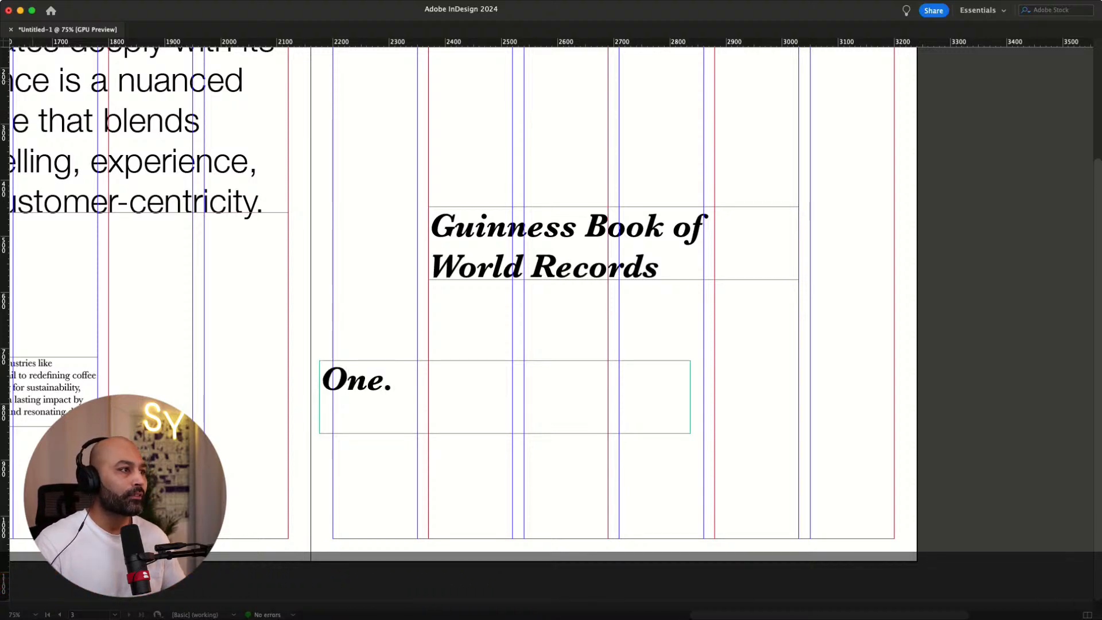
# Fit the "One." frame to its text and move it to the top of the right page's second column
pyautogui.hscroll(6, 551, 322)
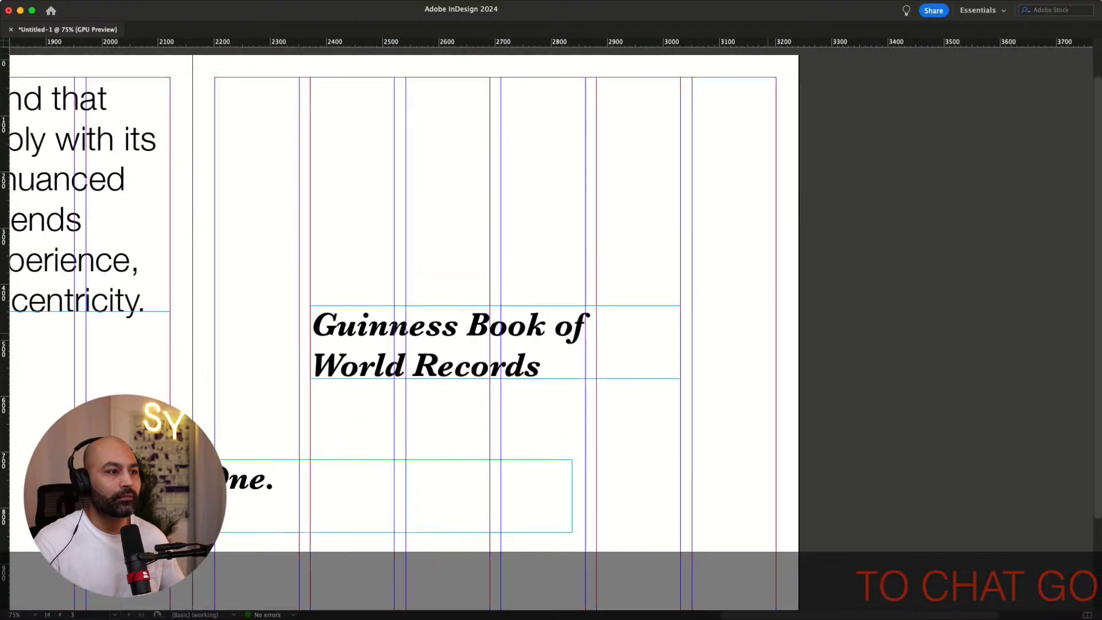
pyautogui.scroll(1, 551, 322)
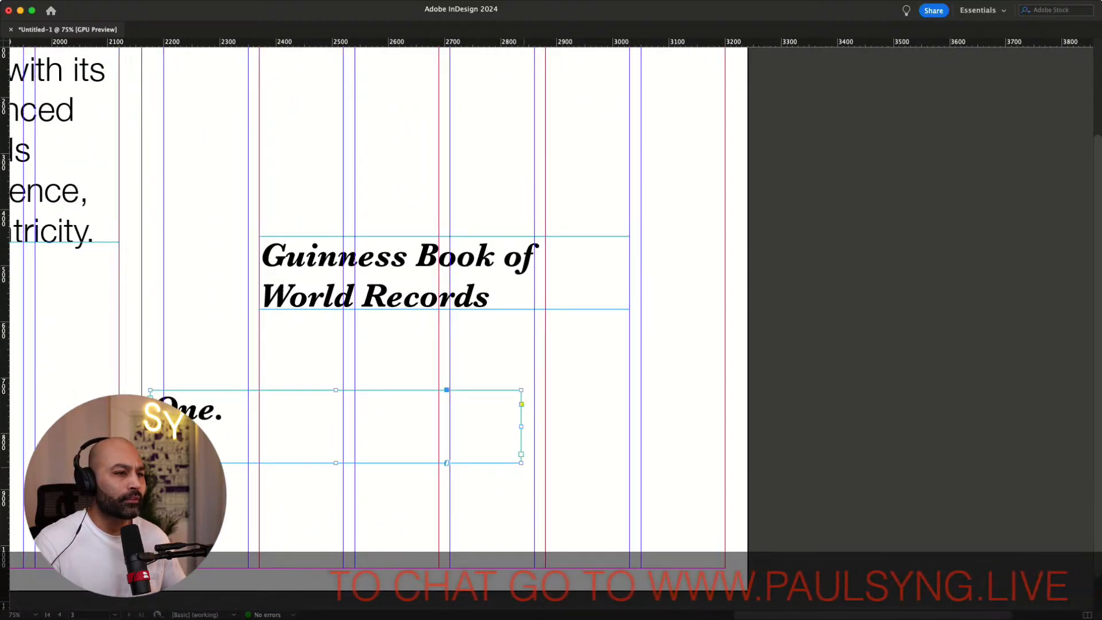
pyautogui.press('super+alt+c')
pyautogui.scroll(3, 373, 322)
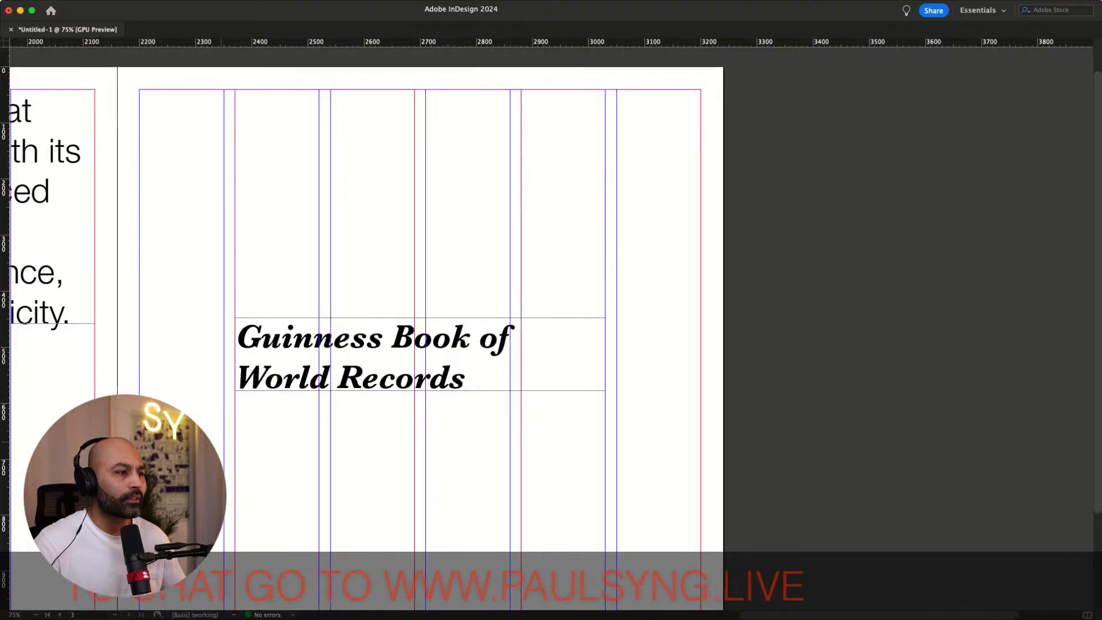
pyautogui.moveTo(293, 138); pyautogui.dragTo(266, 104)
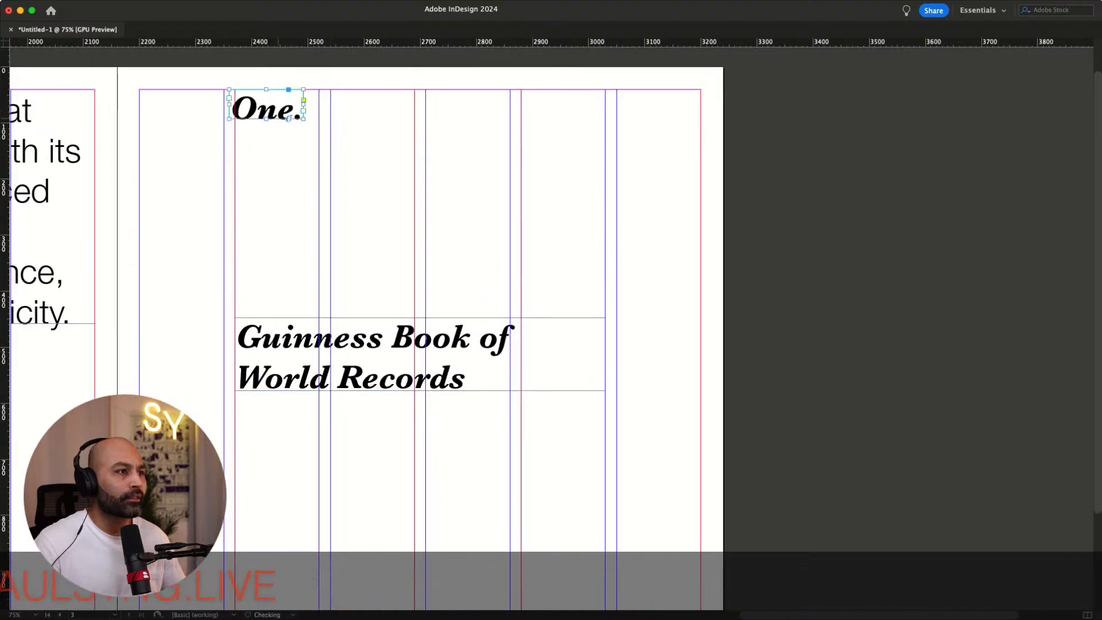
pyautogui.moveTo(266, 104); pyautogui.dragTo(266, 95)
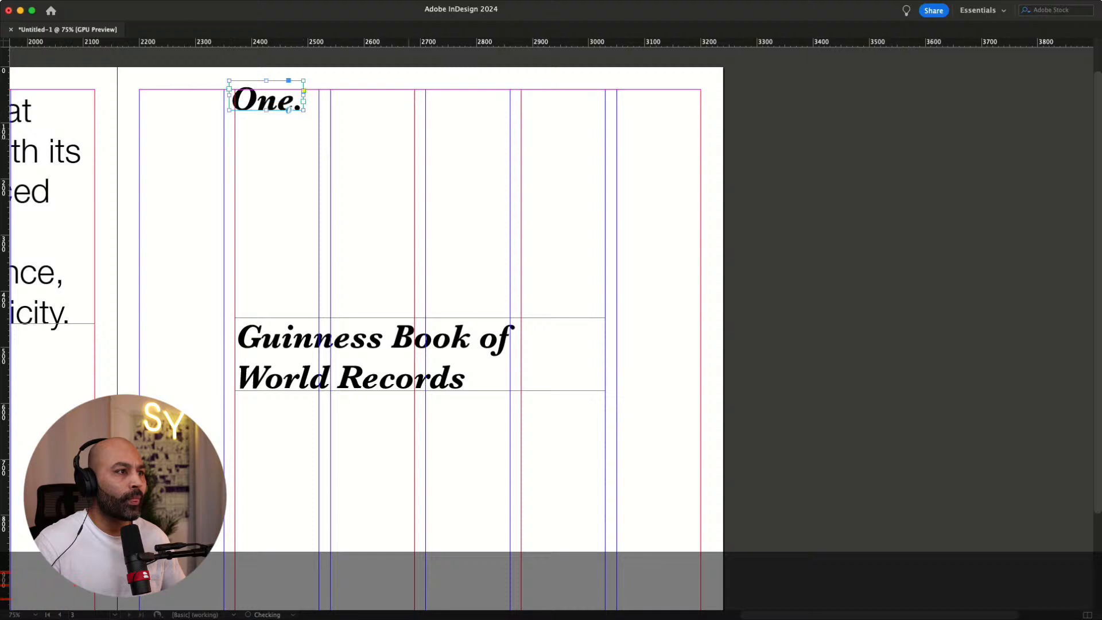
# Nudge the "One." frame slightly down and right to sit on the column and top margin
pyautogui.press('Down')
pyautogui.press('Down')
pyautogui.press('Down')
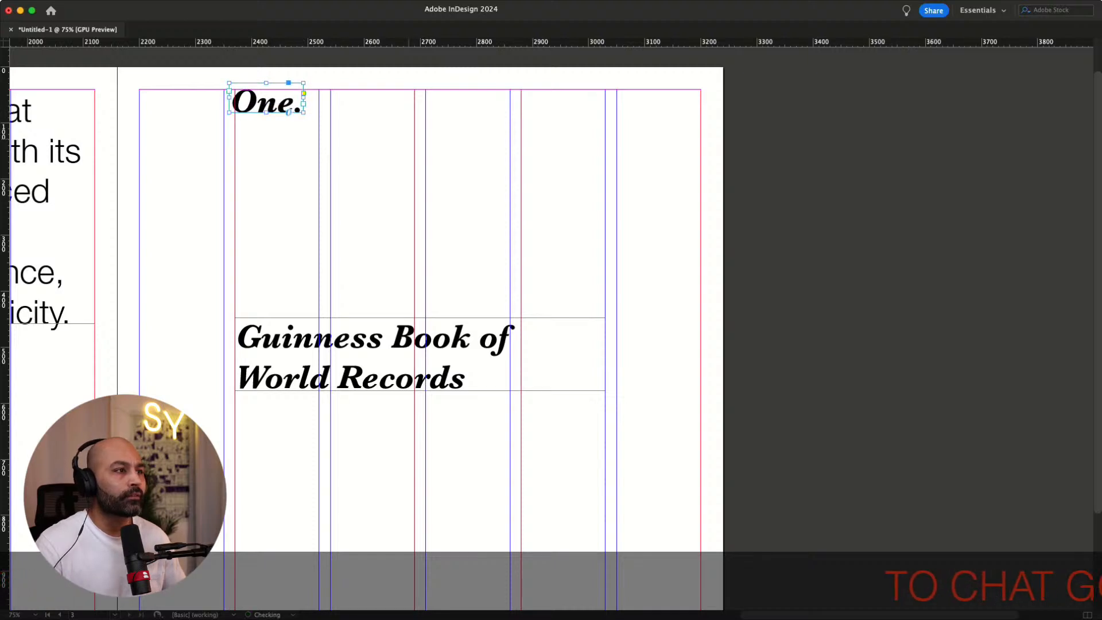
pyautogui.press('Right')
pyautogui.press('Right')
pyautogui.press('Right')
pyautogui.press('Right')
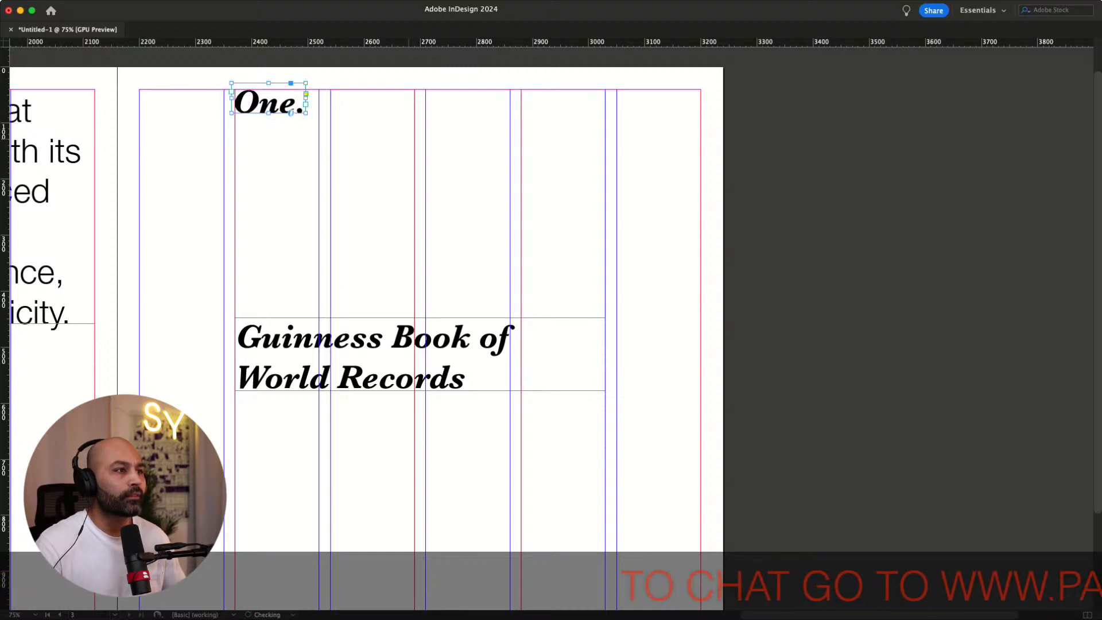
pyautogui.click(393, 205)
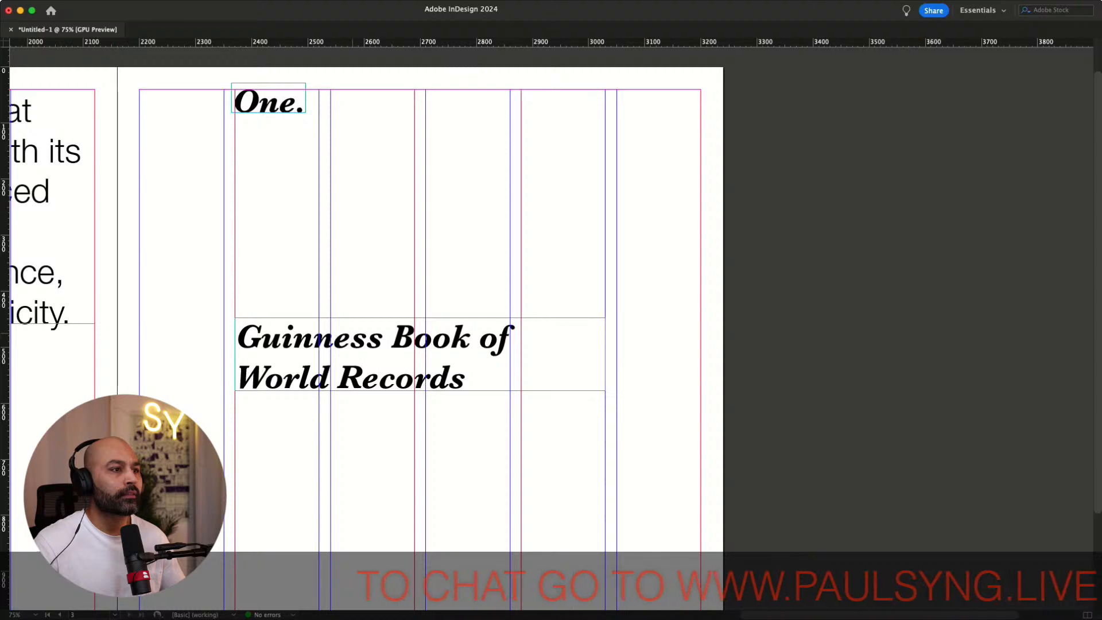
# Move the Guinness heading up just below "One." and extend its frame's bottom edge slightly
pyautogui.click(395, 356)
pyautogui.moveTo(396, 355); pyautogui.dragTo(396, 181)
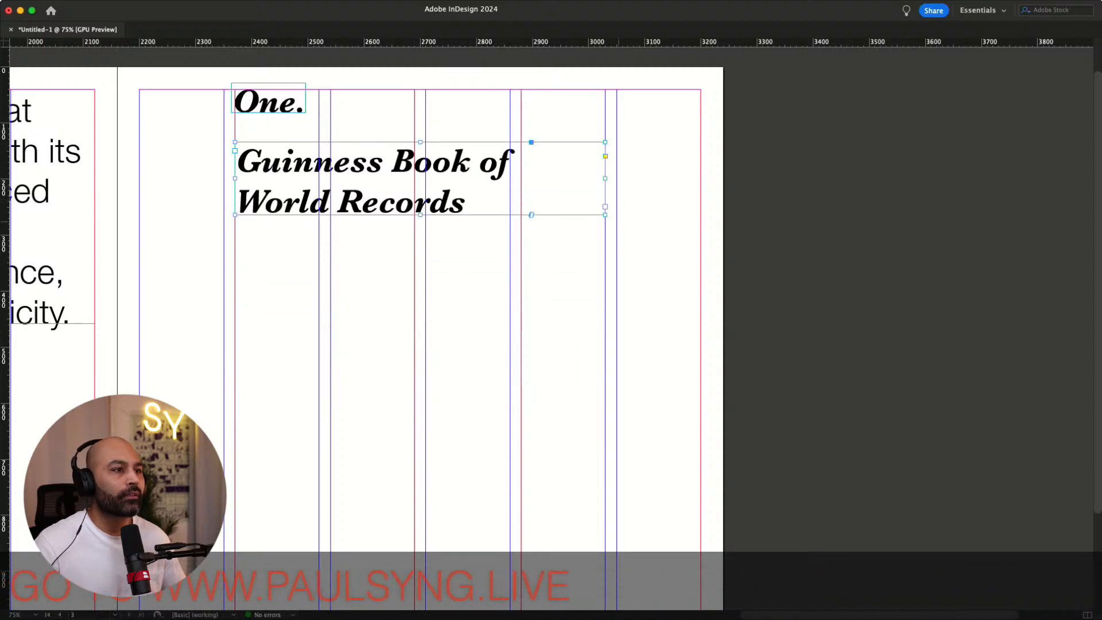
pyautogui.moveTo(605, 215)
pyautogui.mouseDown()
pyautogui.moveTo(642, 235)
pyautogui.moveTo(620, 265)
pyautogui.moveTo(605, 255)
pyautogui.moveTo(611, 219)
pyautogui.moveTo(605, 235)
pyautogui.mouseUp()
pyautogui.scroll(2, 550, 327)
pyautogui.hscroll(-1, 551, 327)
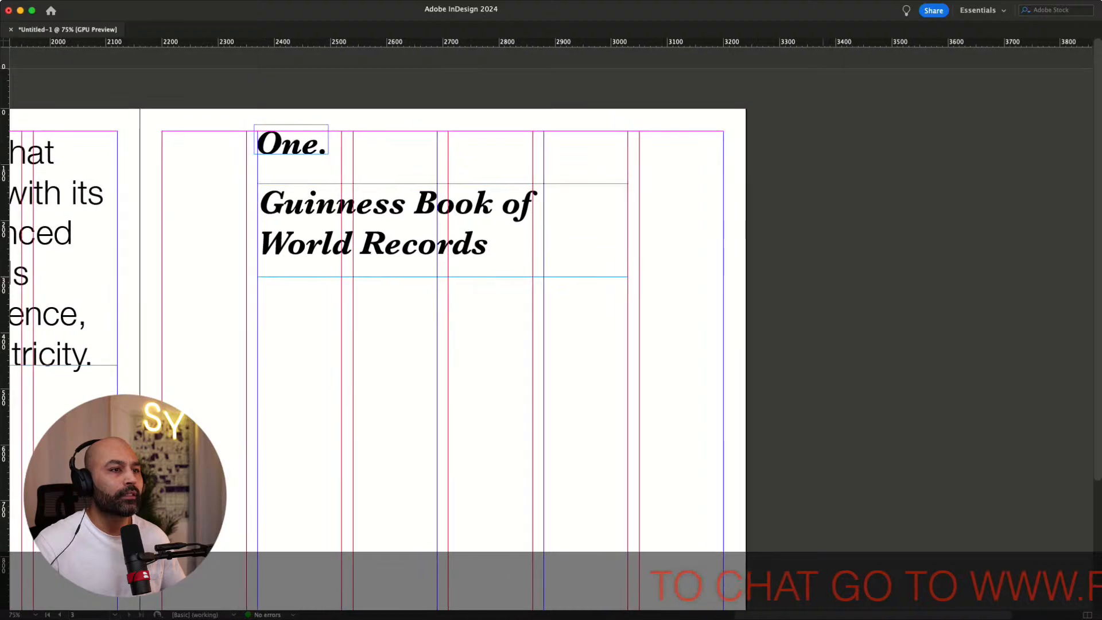
# Widen the Guinness heading frame so its right edge reaches the right page's right margin
pyautogui.moveTo(628, 277); pyautogui.dragTo(723, 281)
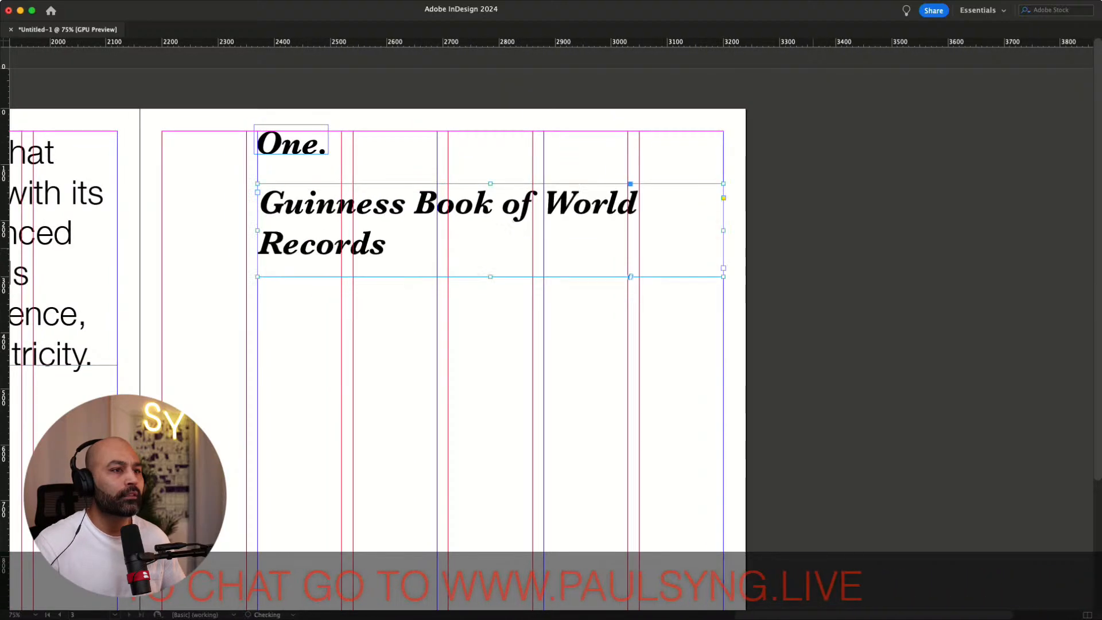
pyautogui.hscroll(-2, 551, 327)
pyautogui.hscroll(-2, 551, 327)
pyautogui.scroll(-1, 551, 328)
pyautogui.hscroll(3, 551, 327)
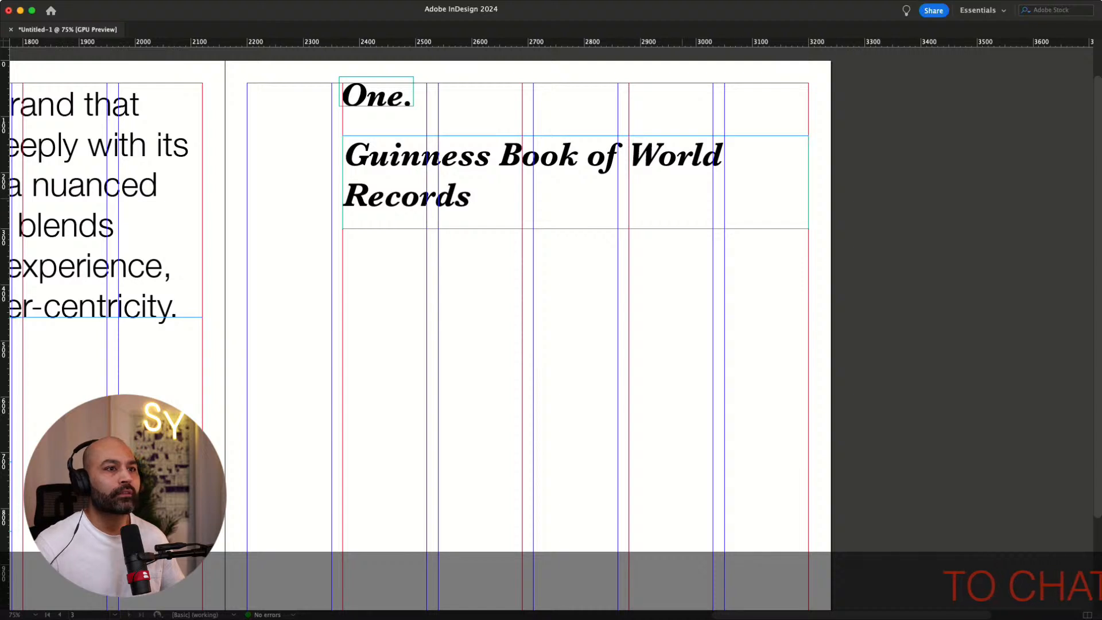
# Tighten the Guinness heading's tracking and reduce its line leading
pyautogui.click(575, 182)
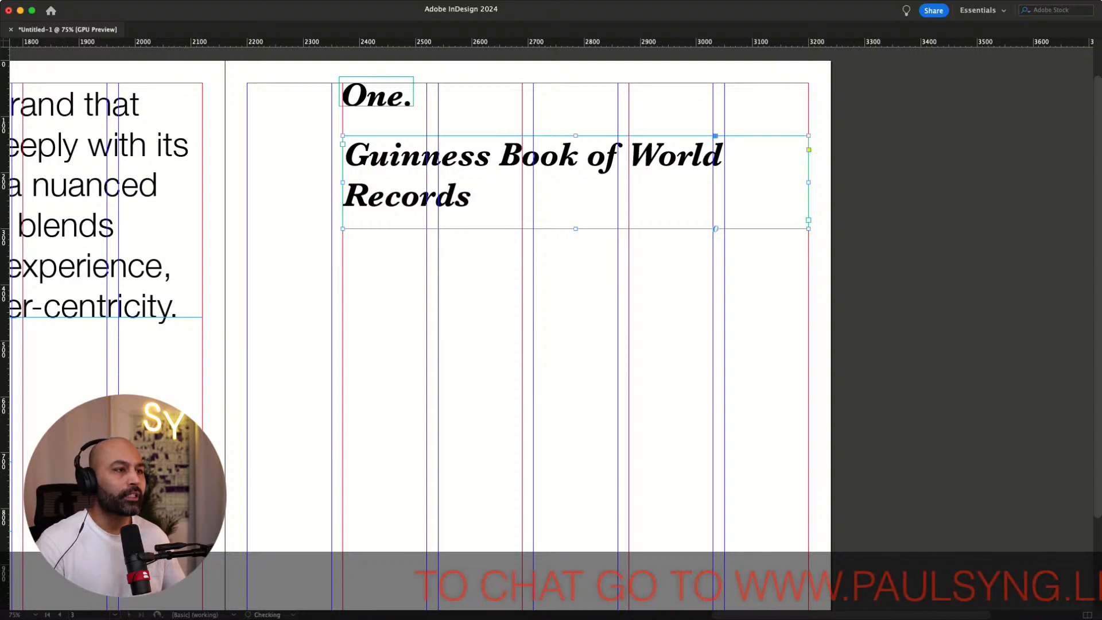
pyautogui.hotkey('alt', 'Left')
pyautogui.press('Down')
pyautogui.press('Down')
pyautogui.press('Up')
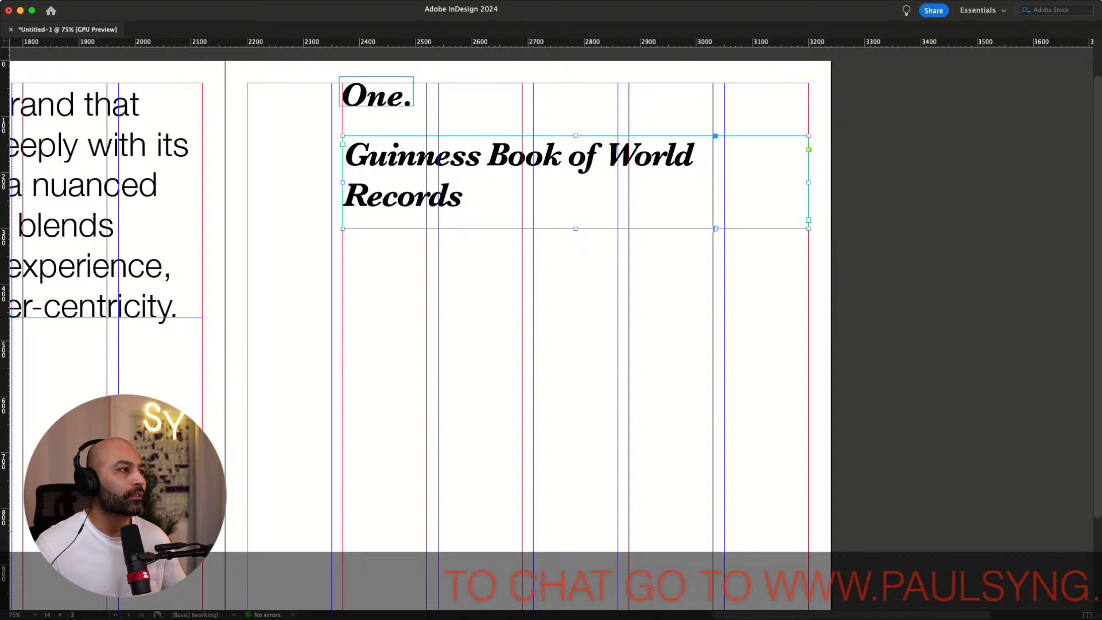
pyautogui.hotkey('alt', 'Up')
pyautogui.hotkey('alt', 'Up')
pyautogui.hotkey('alt', 'Up')
pyautogui.hotkey('alt', 'Up')
pyautogui.hotkey('alt', 'Up')
pyautogui.hotkey('alt', 'Up')
pyautogui.hotkey('alt', 'Up')
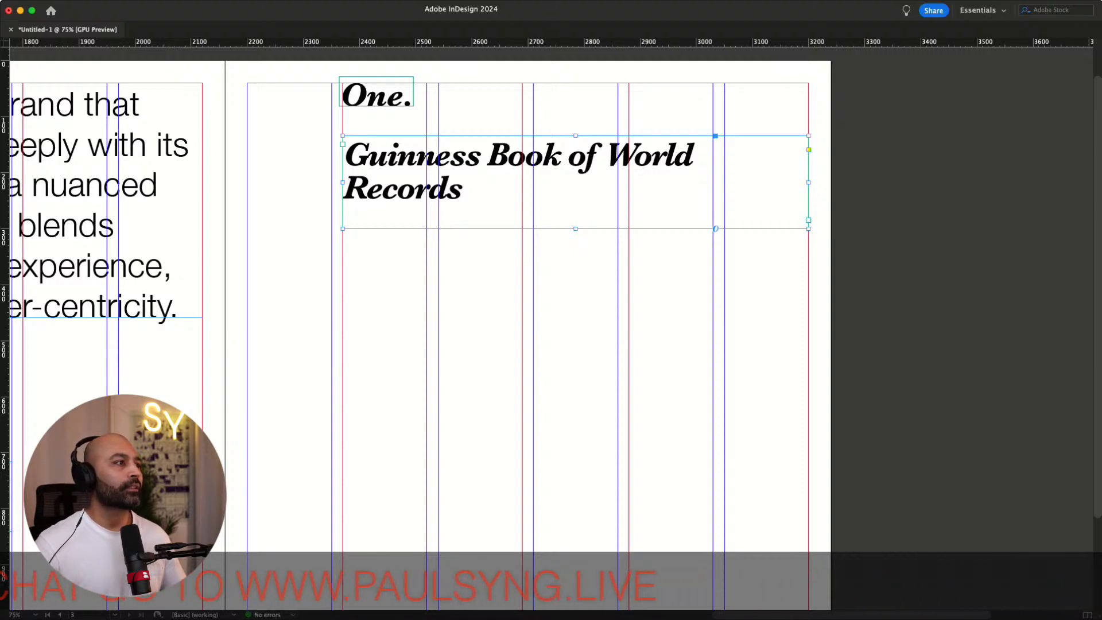
pyautogui.hotkey('alt', 'Down')
pyautogui.hotkey('alt', 'Up')
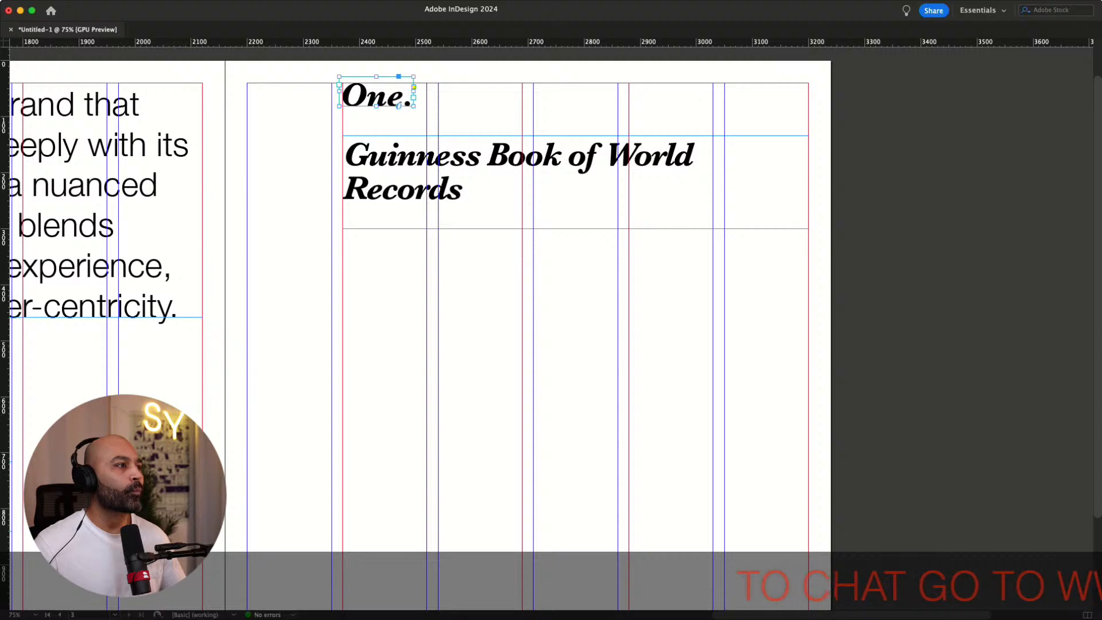
# Enlarge the "One." text and fit its frame to the content
pyautogui.press('super+shift+period')
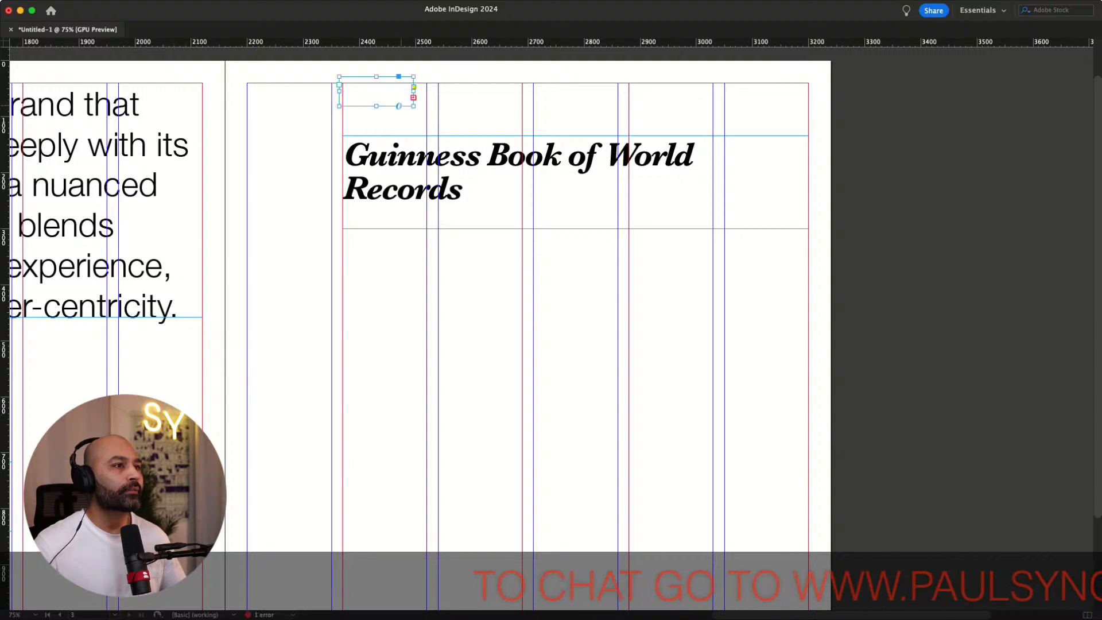
pyautogui.press('super+alt+c')
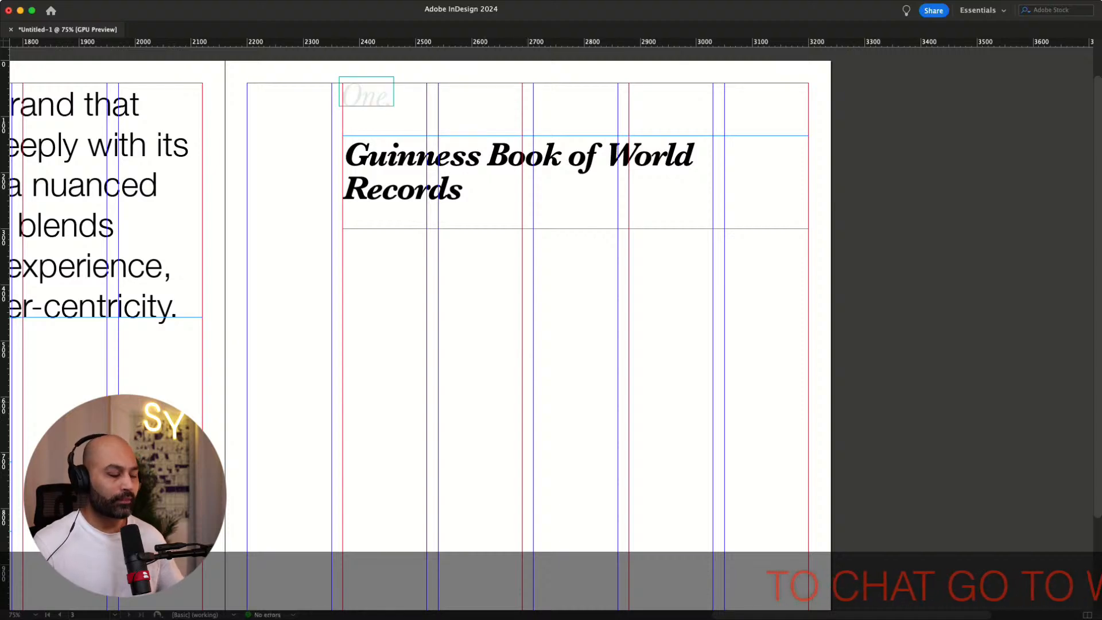
pyautogui.press('w')
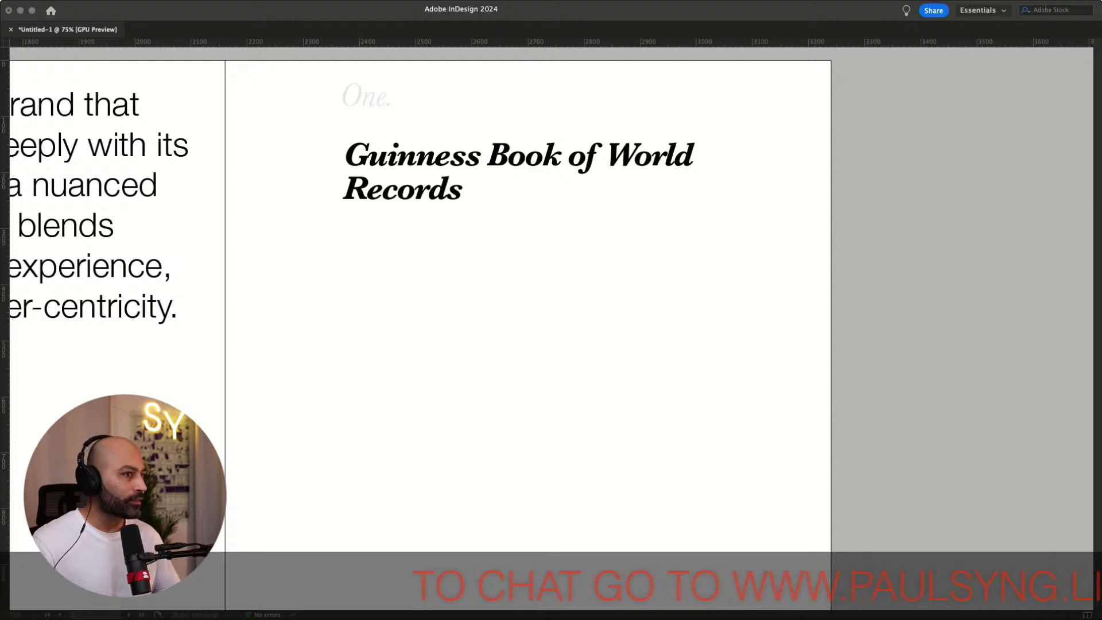
# Duplicate the Guinness heading frame below it and paste the origin story text into the copy
pyautogui.click(494, 189)
pyautogui.click(377, 96)
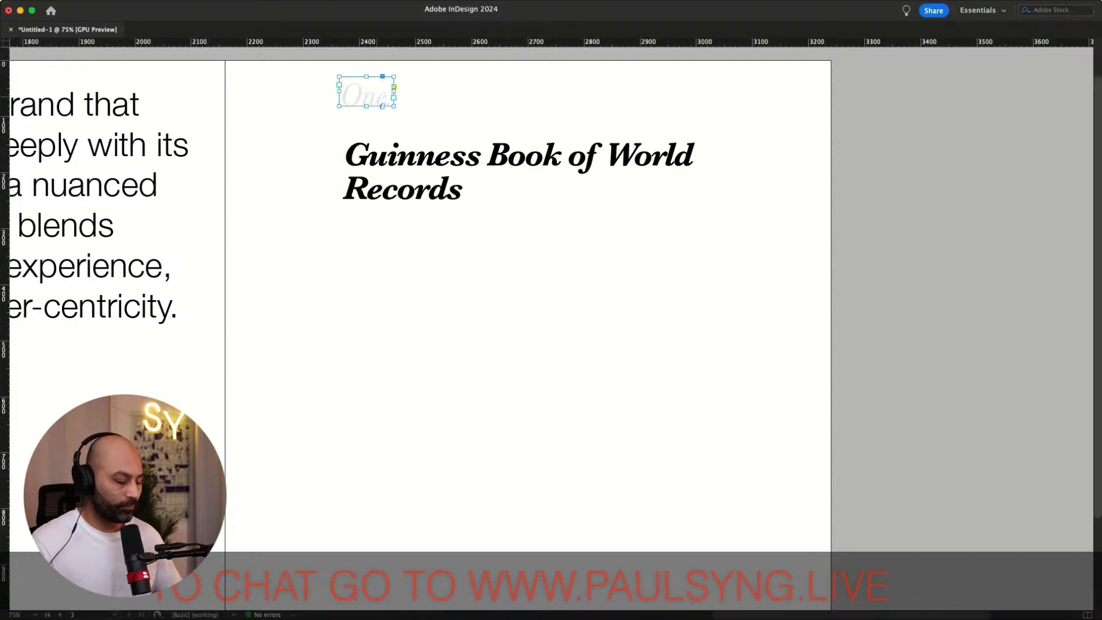
pyautogui.click(388, 147)
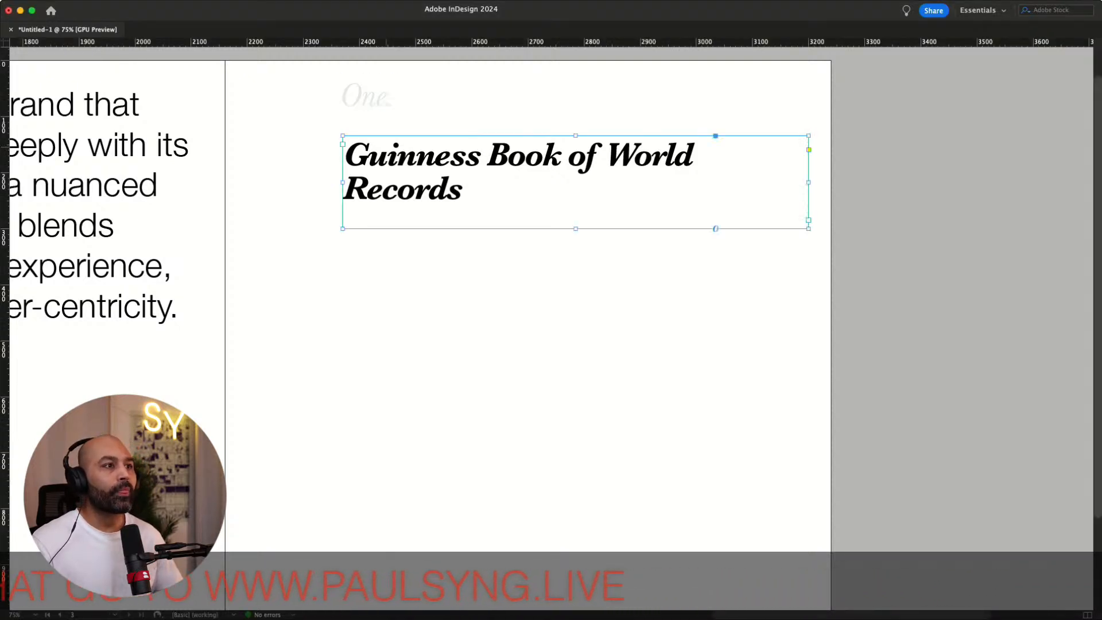
pyautogui.moveTo(383, 166); pyautogui.dragTo(382, 332)
pyautogui.tripleClick(396, 353)
pyautogui.moveTo(466, 360); pyautogui.dragTo(344, 321)
pyautogui.write('Origin Story: The Guinness Book of World Records was')
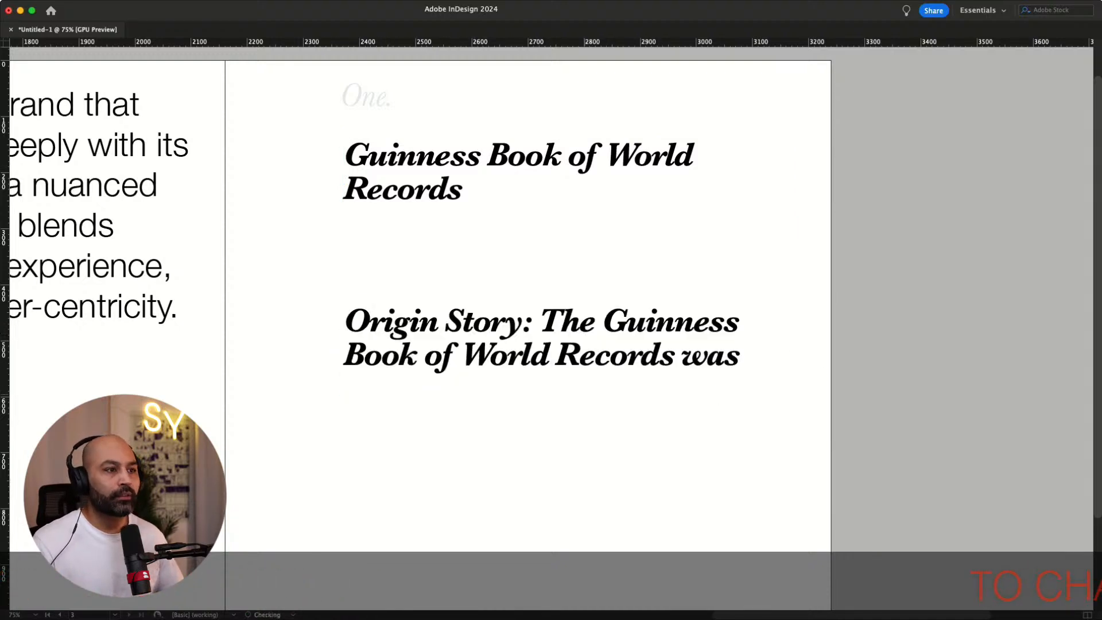
# Shrink the pasted story text to a small regular serif body size and tighten its leading
pyautogui.press('Escape')
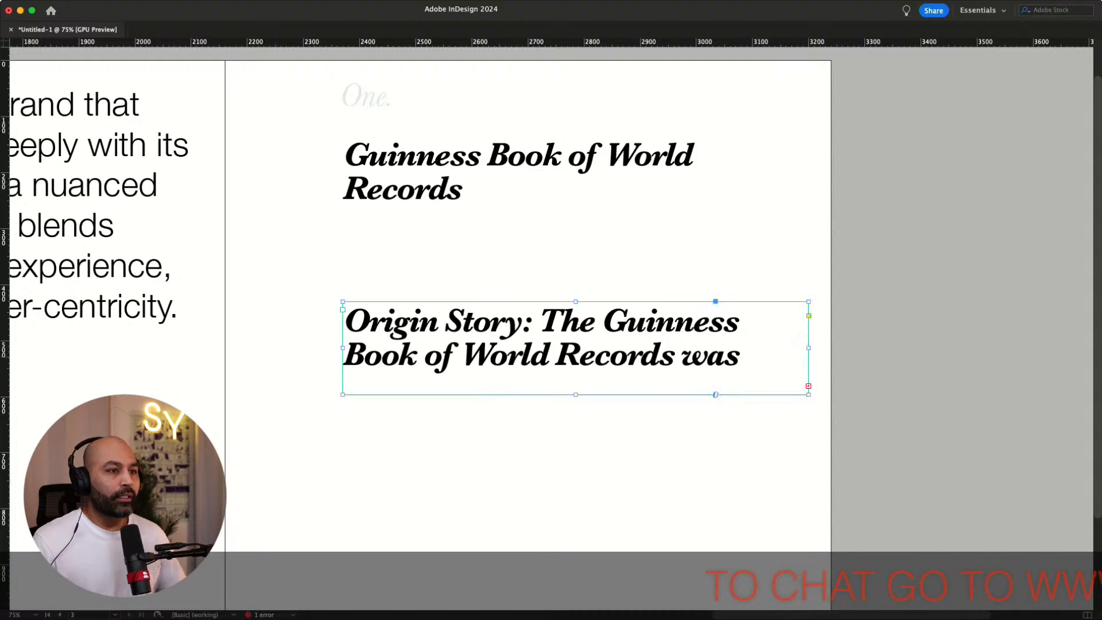
pyautogui.press('super+alt+c')
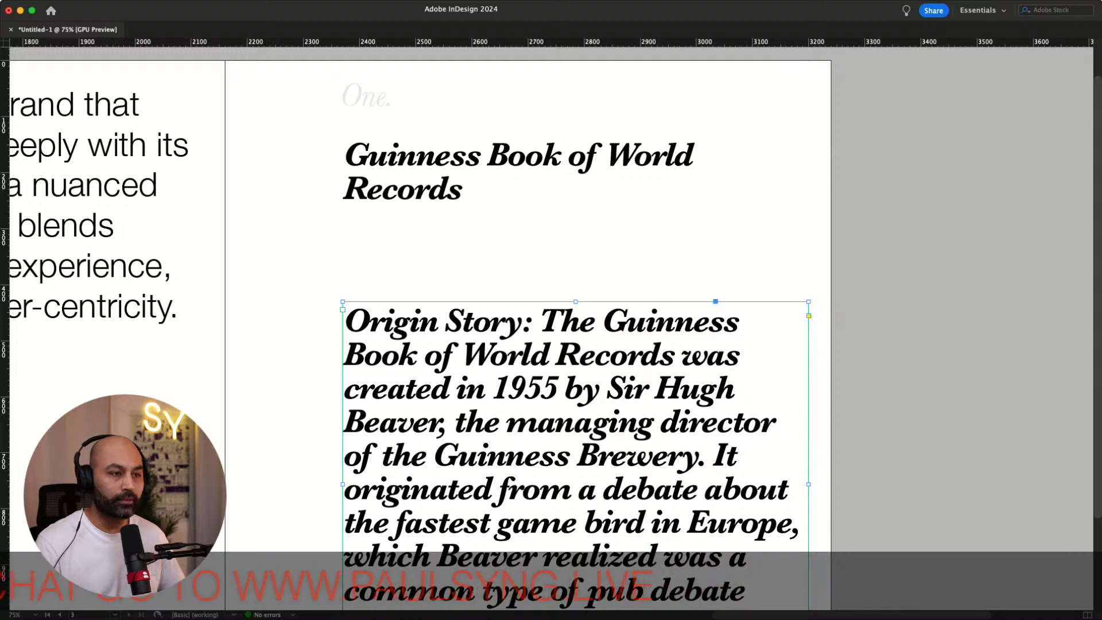
pyautogui.press('super+alt+shift+comma')
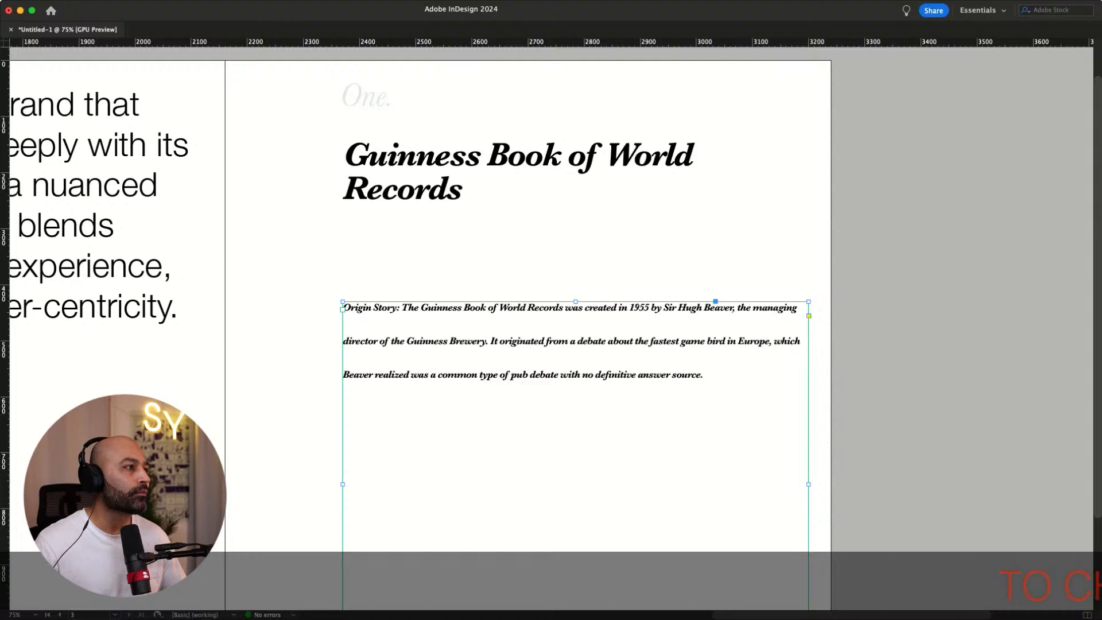
pyautogui.press('super+shift+y')
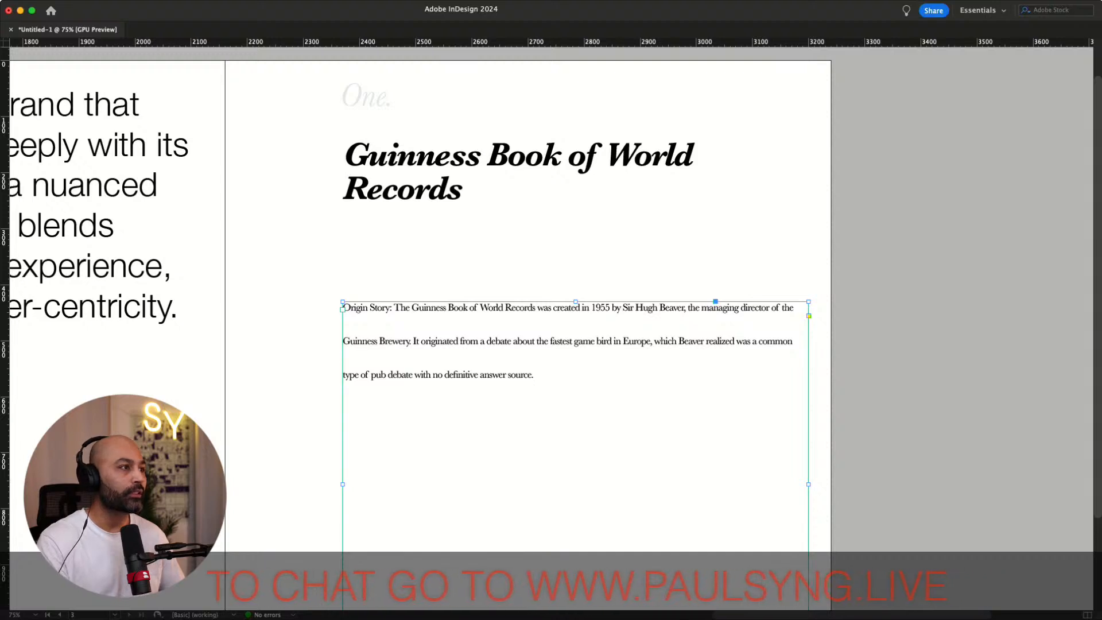
pyautogui.press('Return')
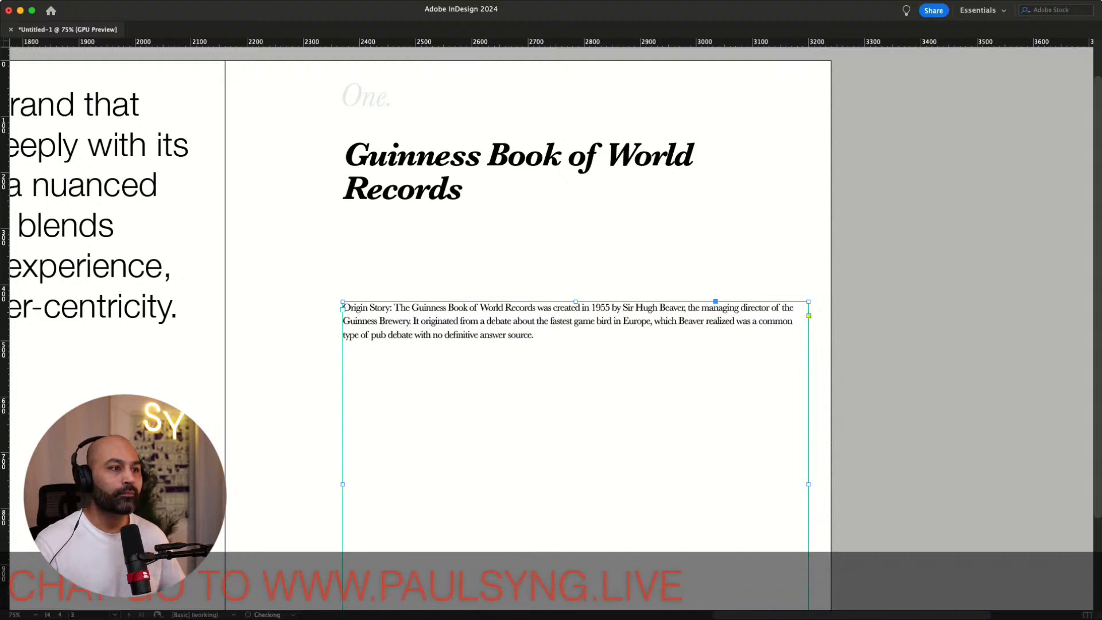
# Remove the words "Origin Story:" from the start of the body text
pyautogui.click(833, 319)
pyautogui.click(394, 308)
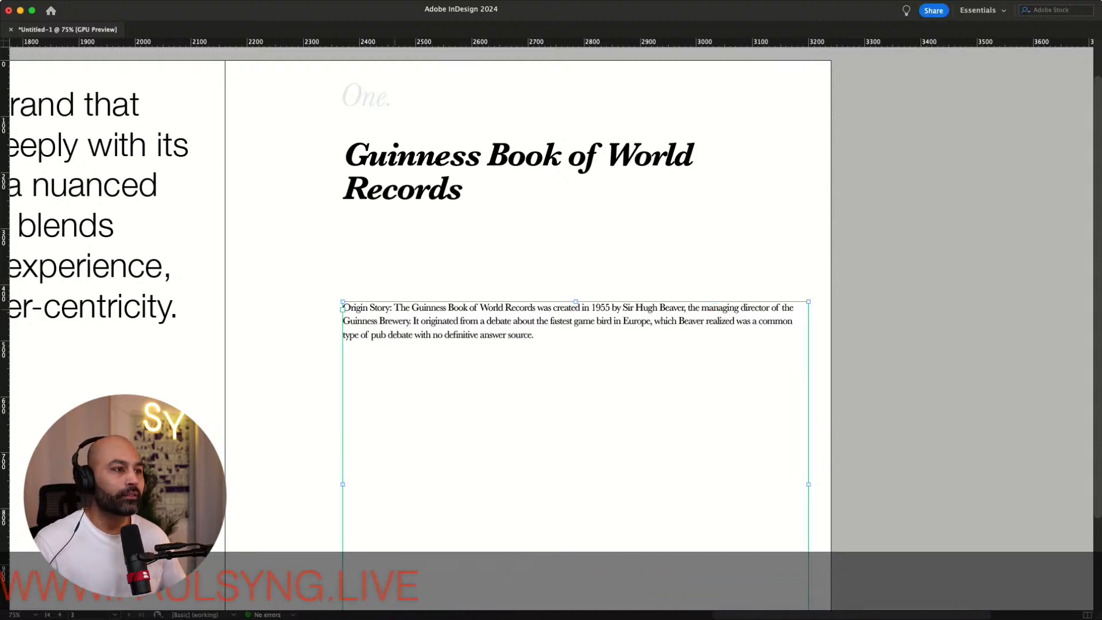
pyautogui.doubleClick(394, 308)
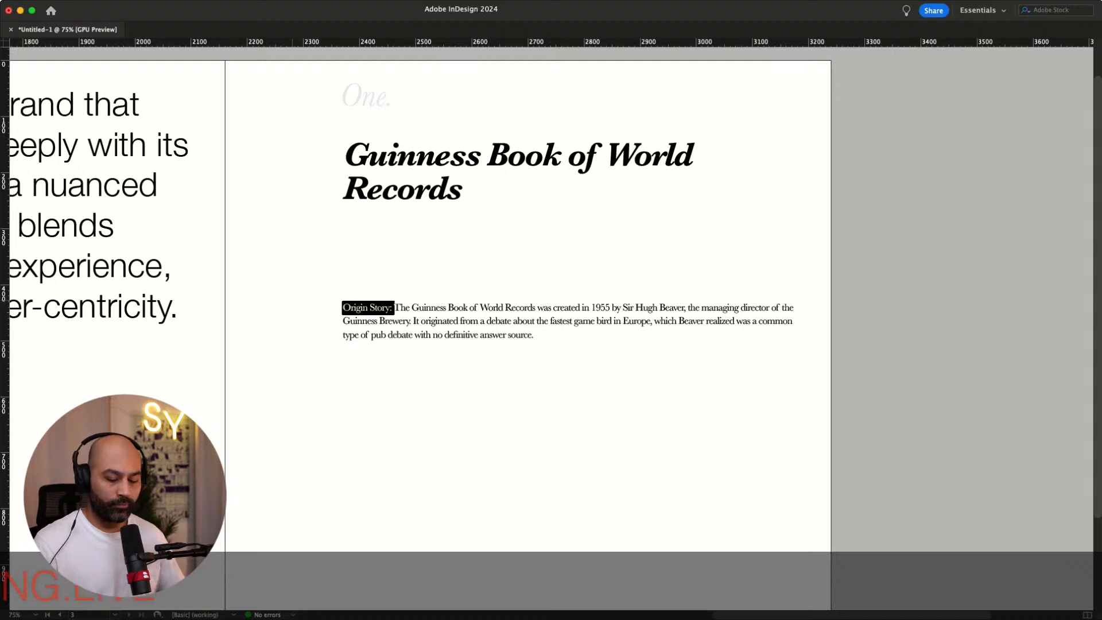
pyautogui.press('BackSpace')
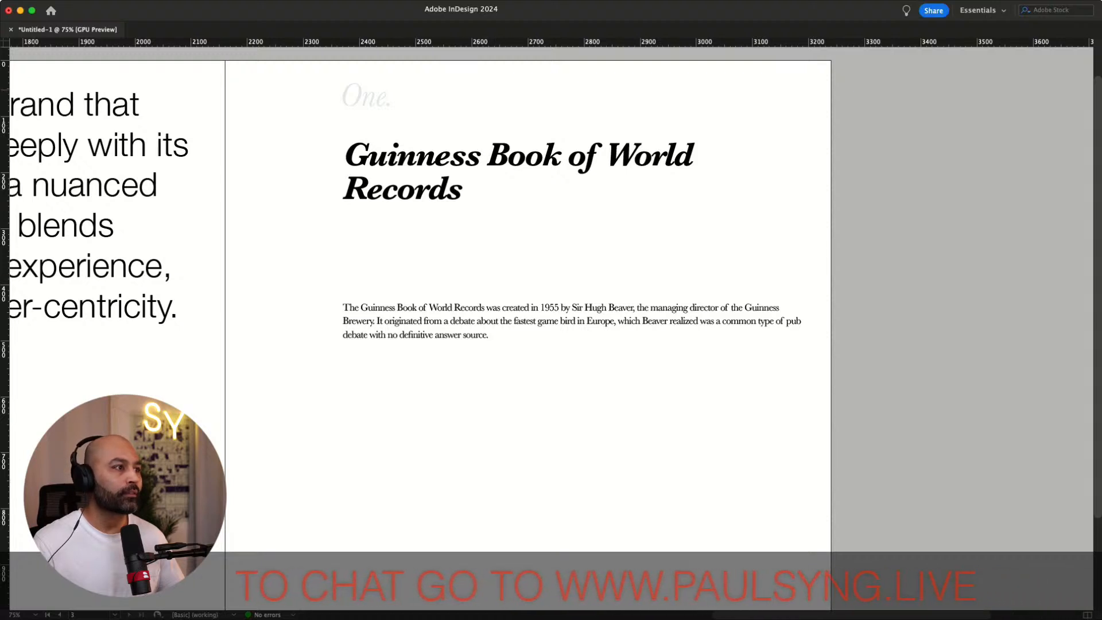
# Fit the Guinness heading frame to its text and duplicate it below as an "Origin Story" label
pyautogui.click(414, 187)
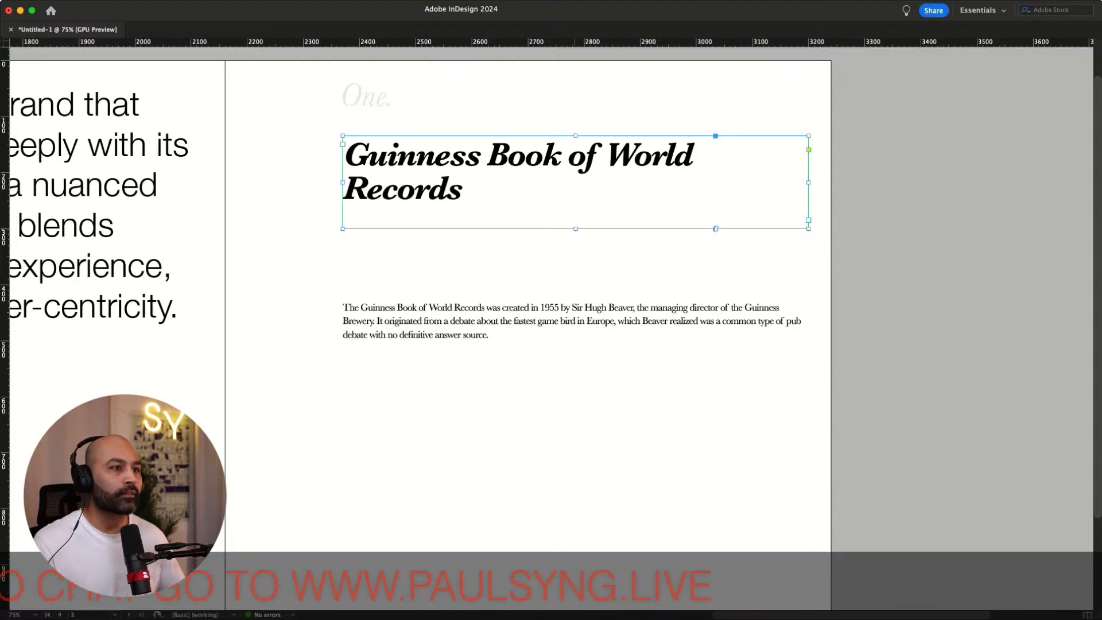
pyautogui.press('super+alt+c')
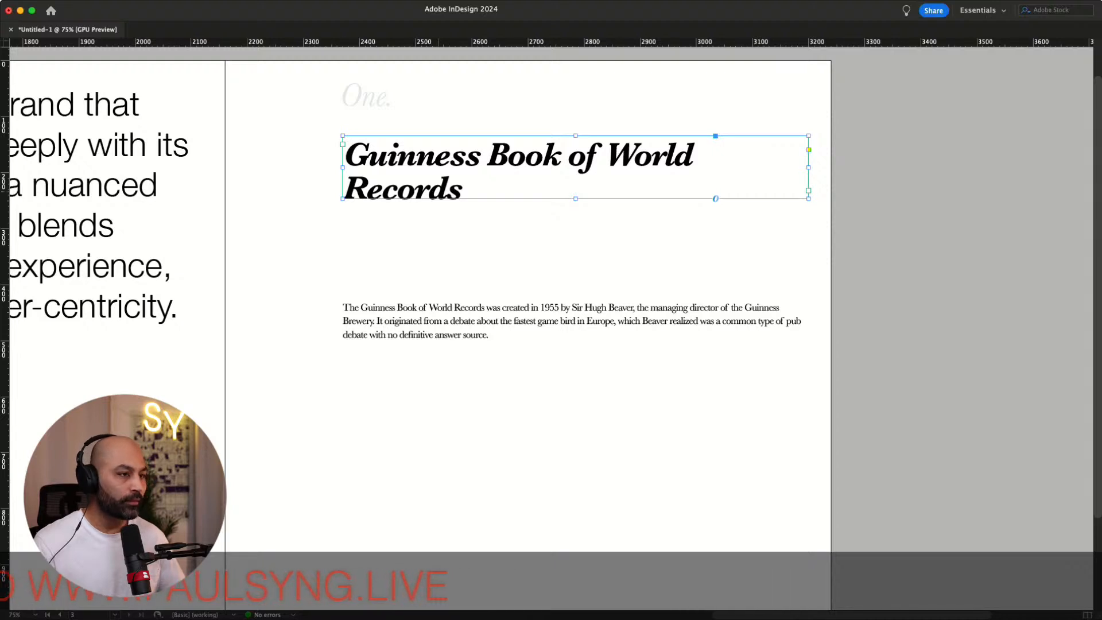
pyautogui.moveTo(438, 191); pyautogui.dragTo(278, 242)
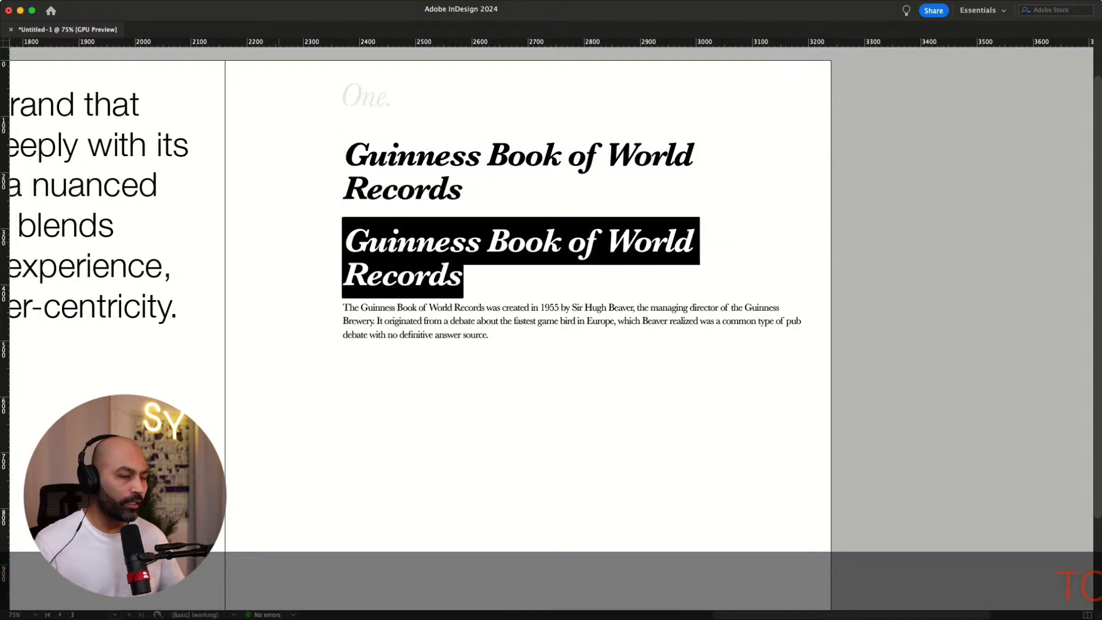
pyautogui.write('Origin Story:')
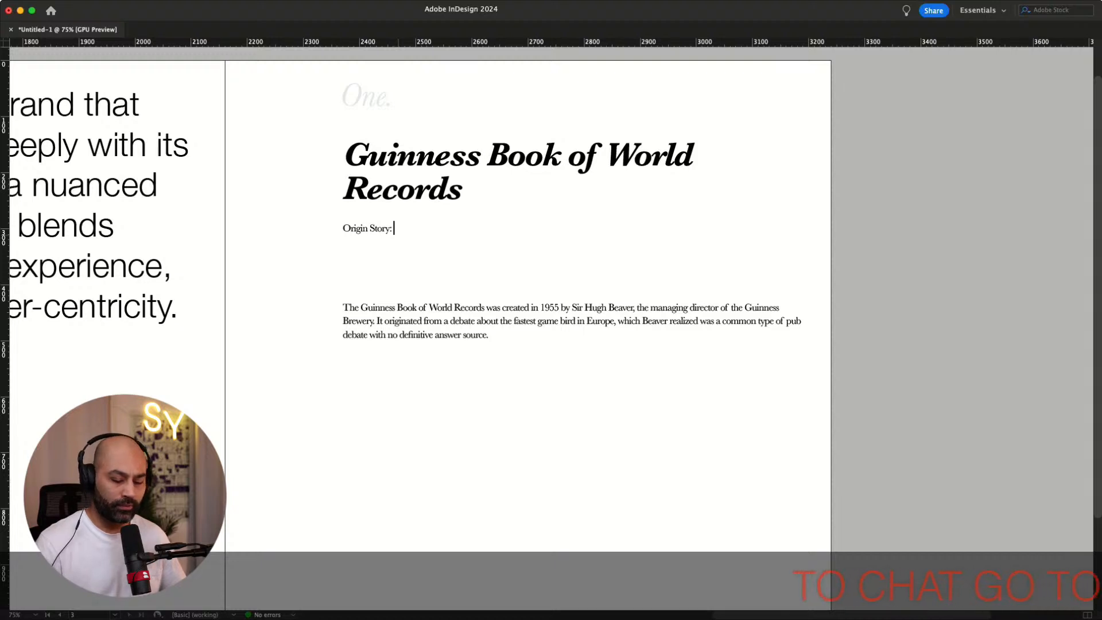
pyautogui.press('BackSpace')
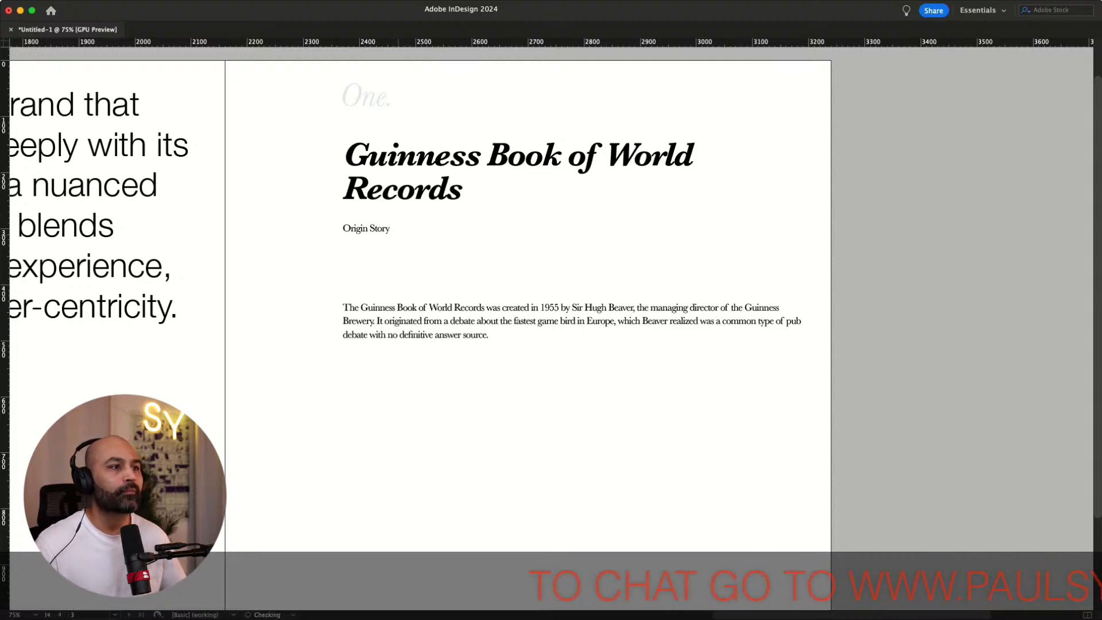
# Set the whole "Origin Story" label in italic
pyautogui.press('super+a')
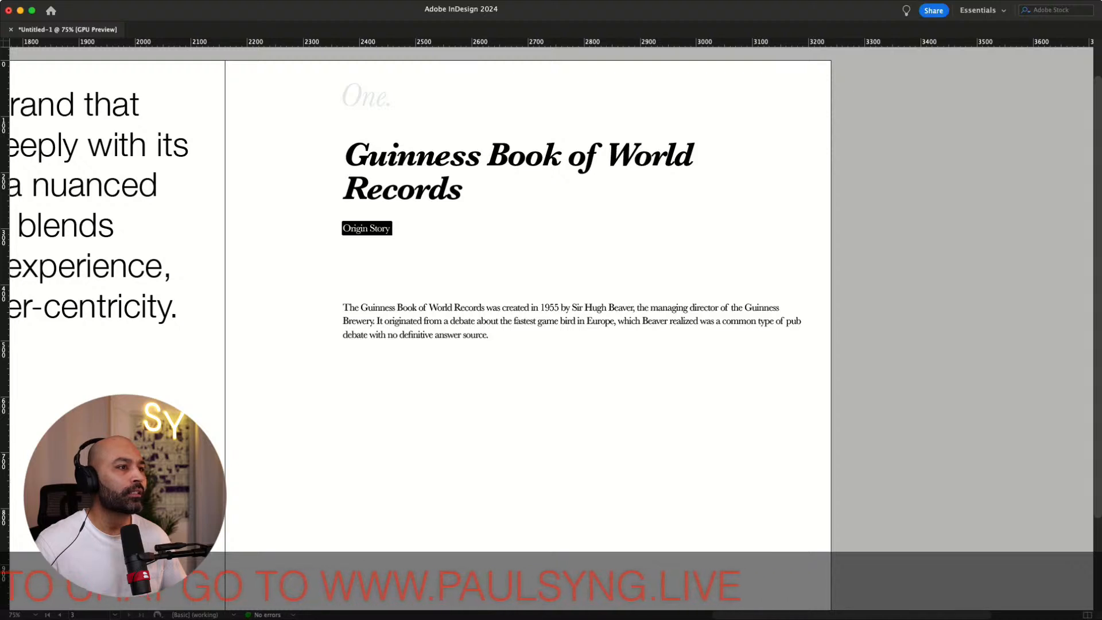
pyautogui.press('super+shift+i')
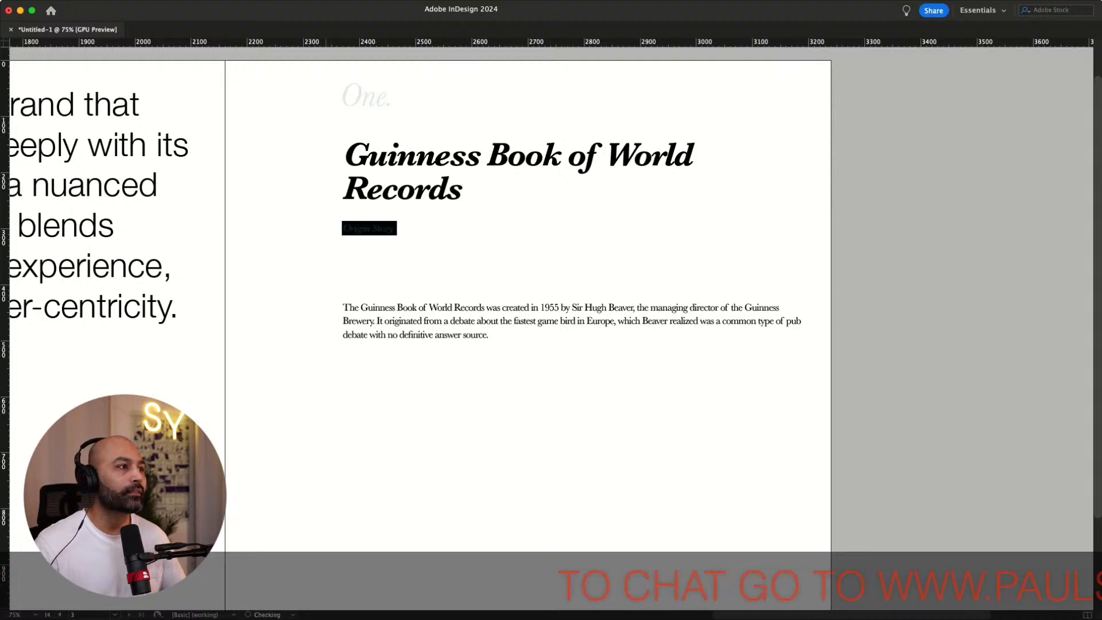
pyautogui.press('Escape')
# Fit the "Origin Story" frame to its text and move it slightly down above the body text
pyautogui.click(516, 321)
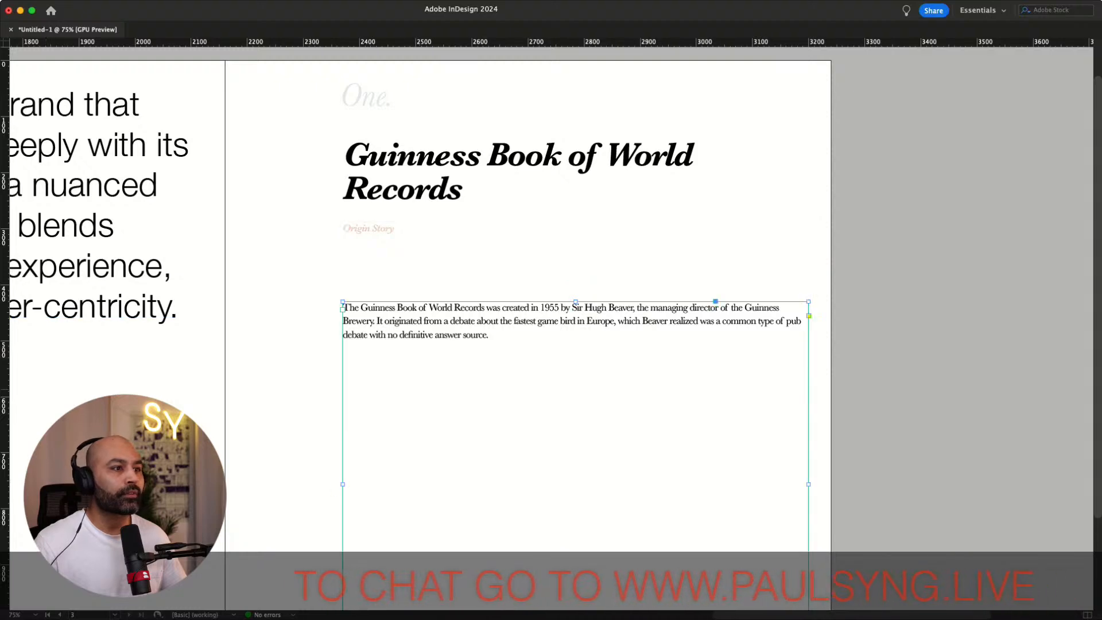
pyautogui.click(861, 267)
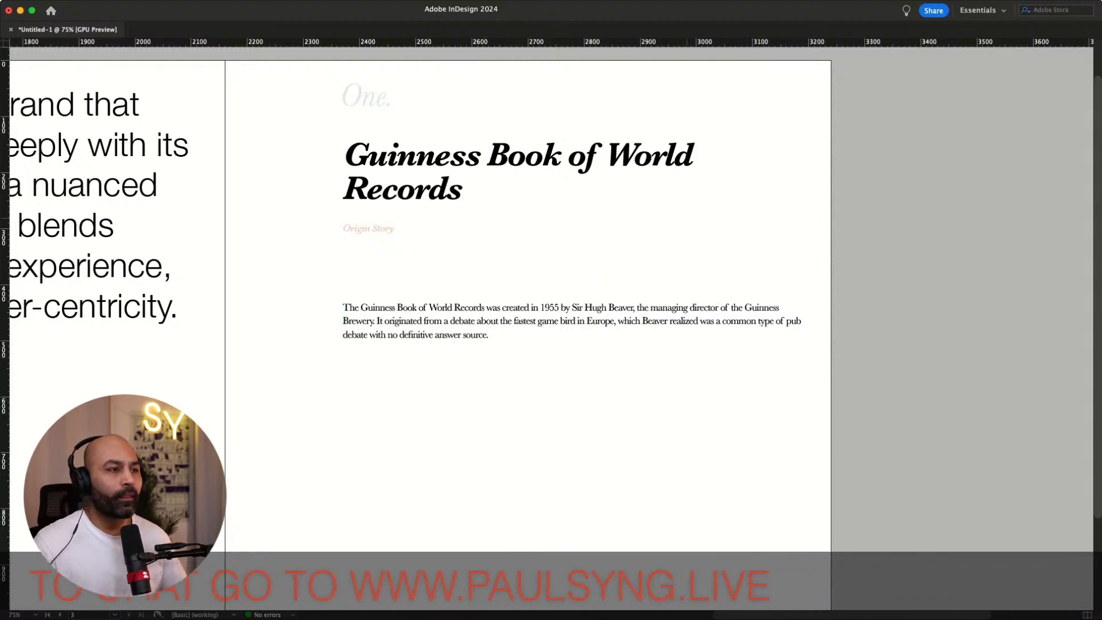
pyautogui.click(715, 282)
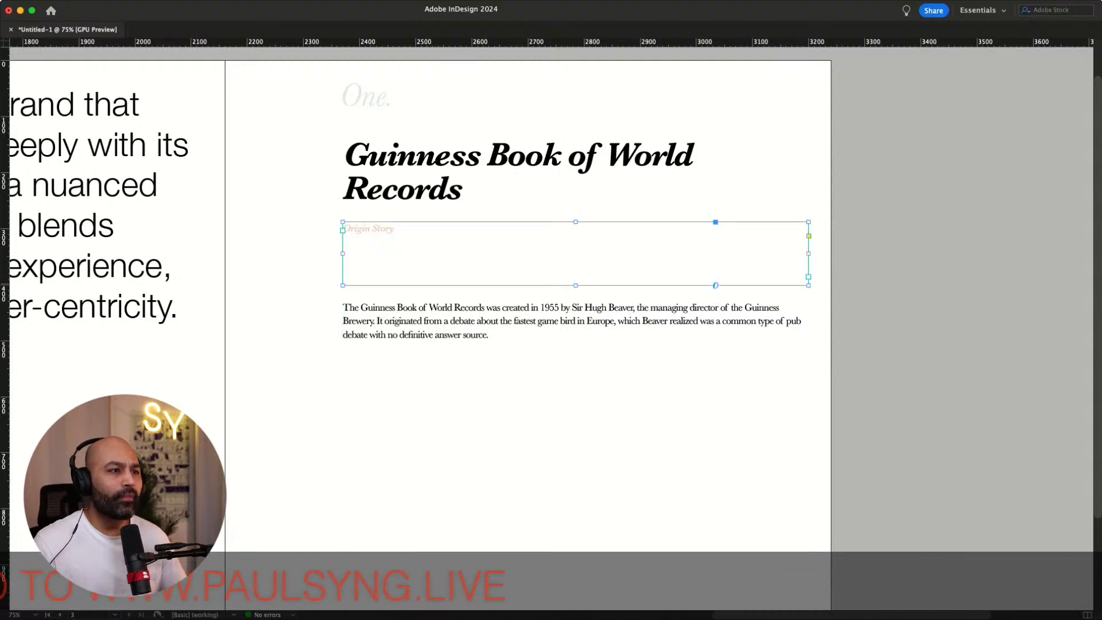
pyautogui.press('super+alt+c')
pyautogui.click(464, 238)
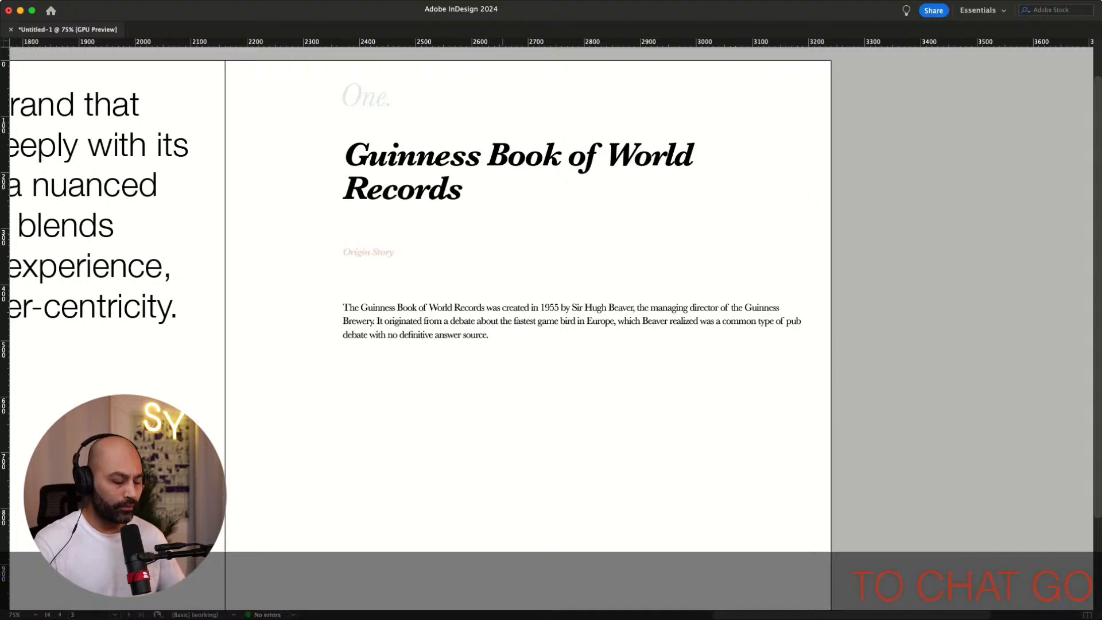
# Move the body text frame up and narrow it to span two columns of the right page
pyautogui.press('w')
pyautogui.press('w')
pyautogui.press('w')
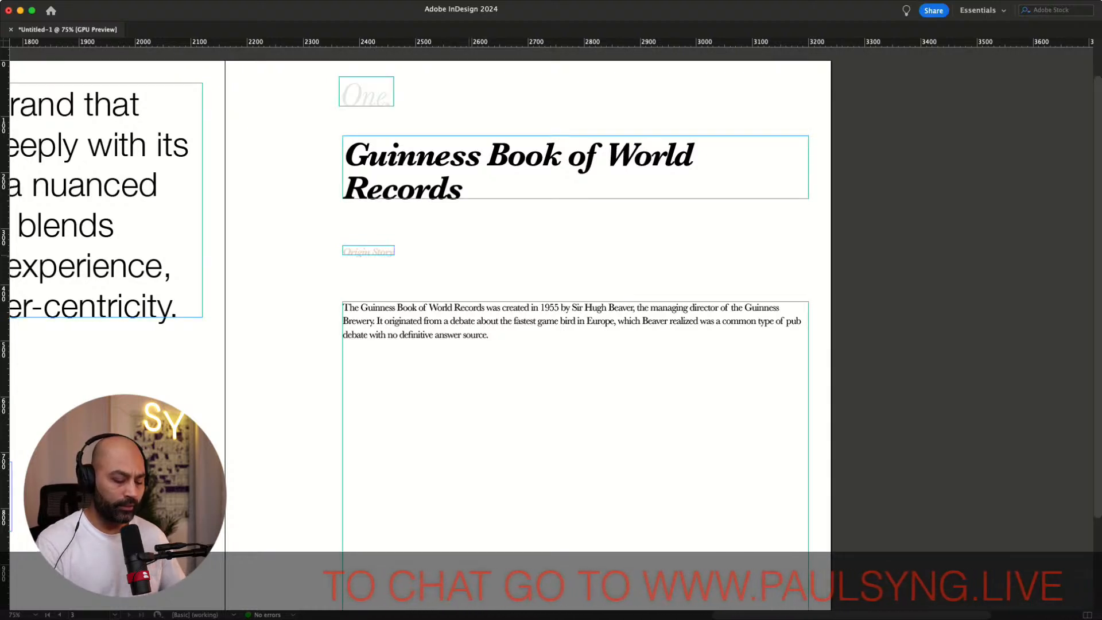
pyautogui.press('super+semicolon')
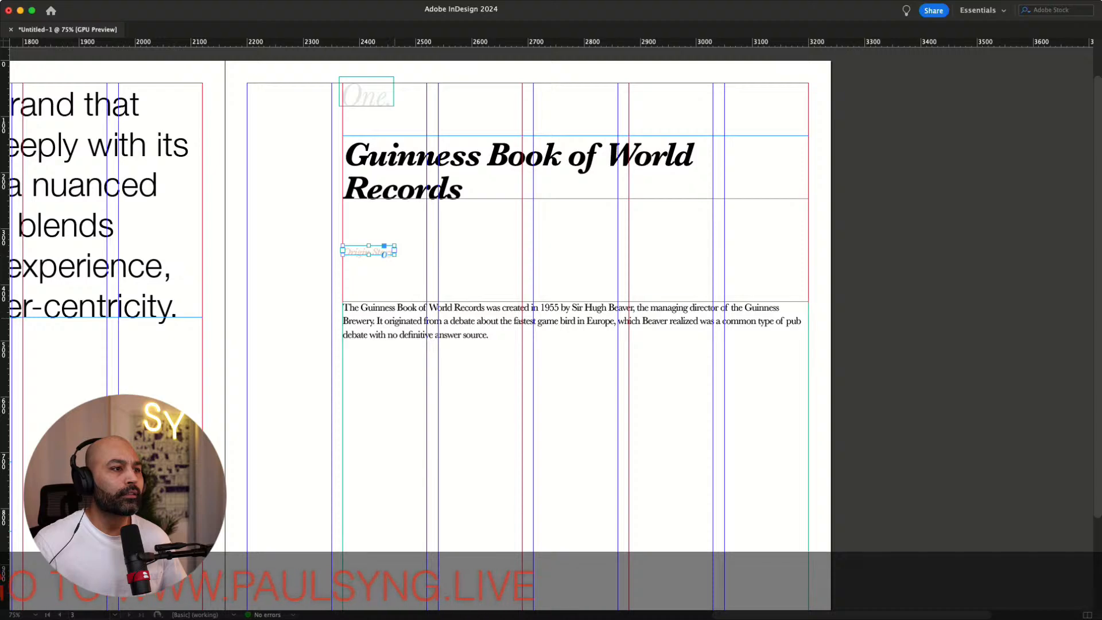
pyautogui.moveTo(576, 397); pyautogui.dragTo(575, 369)
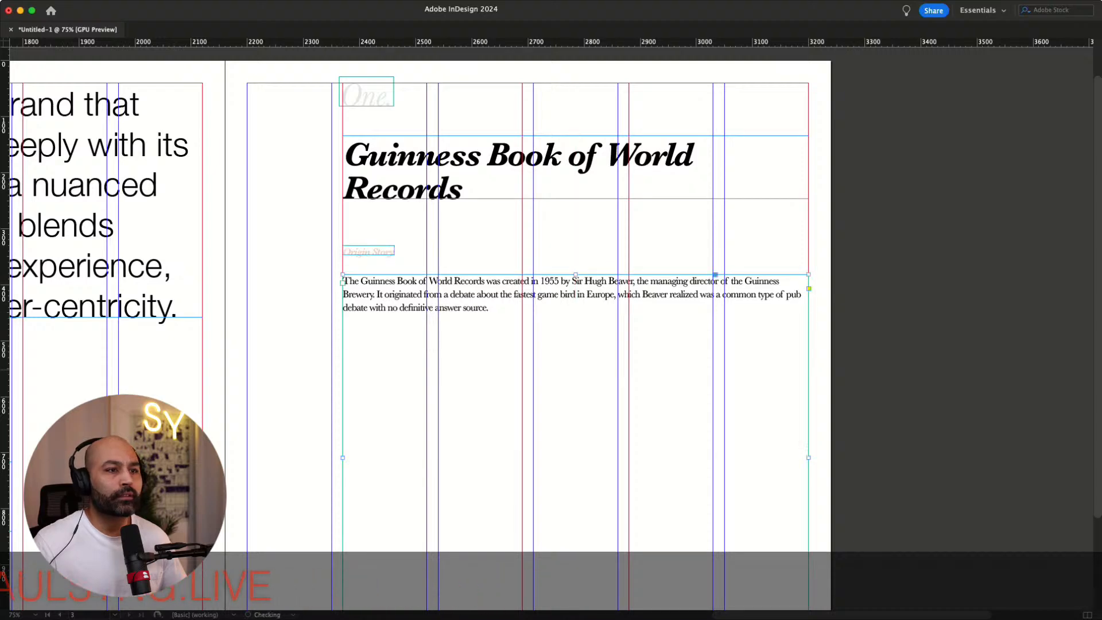
pyautogui.moveTo(522, 457); pyautogui.dragTo(523, 458)
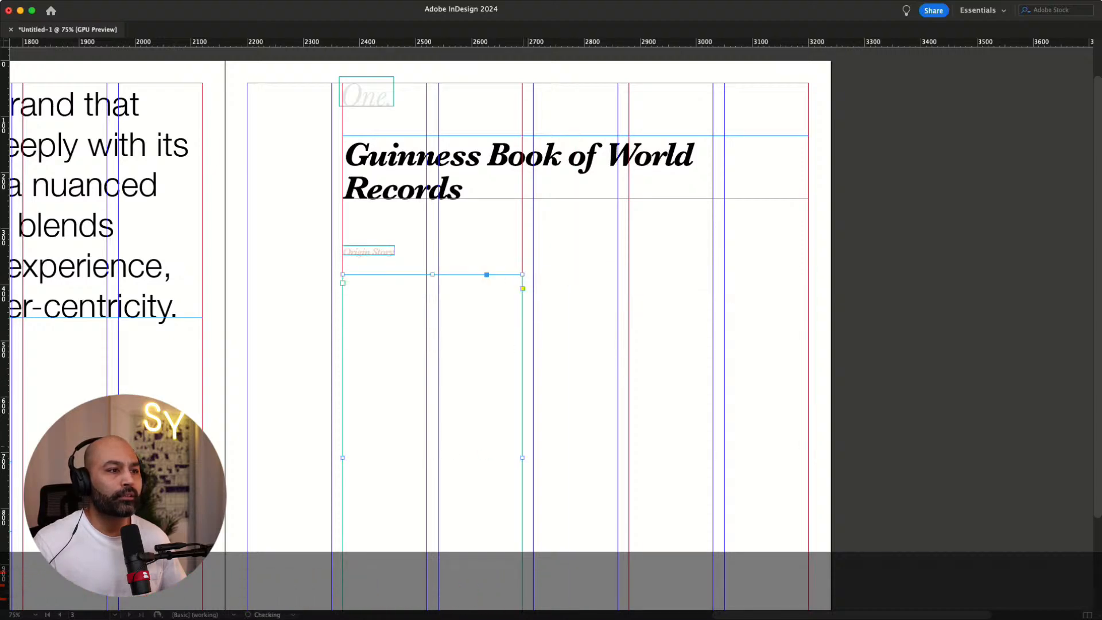
# Fit the body text frame's height to its text
pyautogui.scroll(-2, 419, 327)
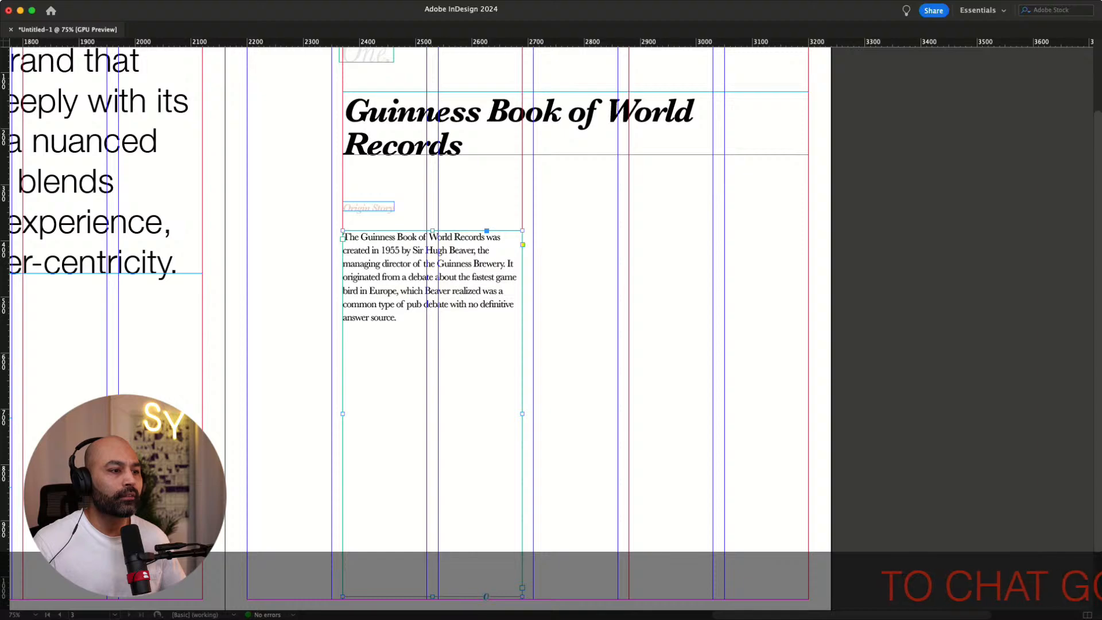
pyautogui.doubleClick(432, 597)
pyautogui.press('super+shift+a')
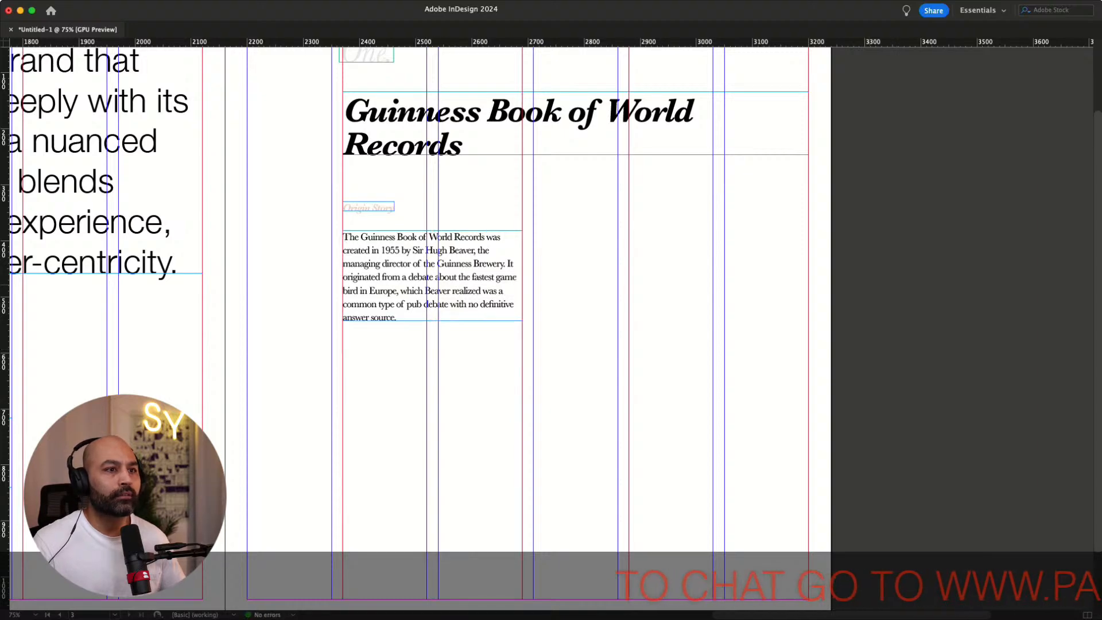
# Duplicate the "Origin Story" label and its body text frame into the next two columns
pyautogui.scroll(4, 418, 328)
pyautogui.click(383, 299)
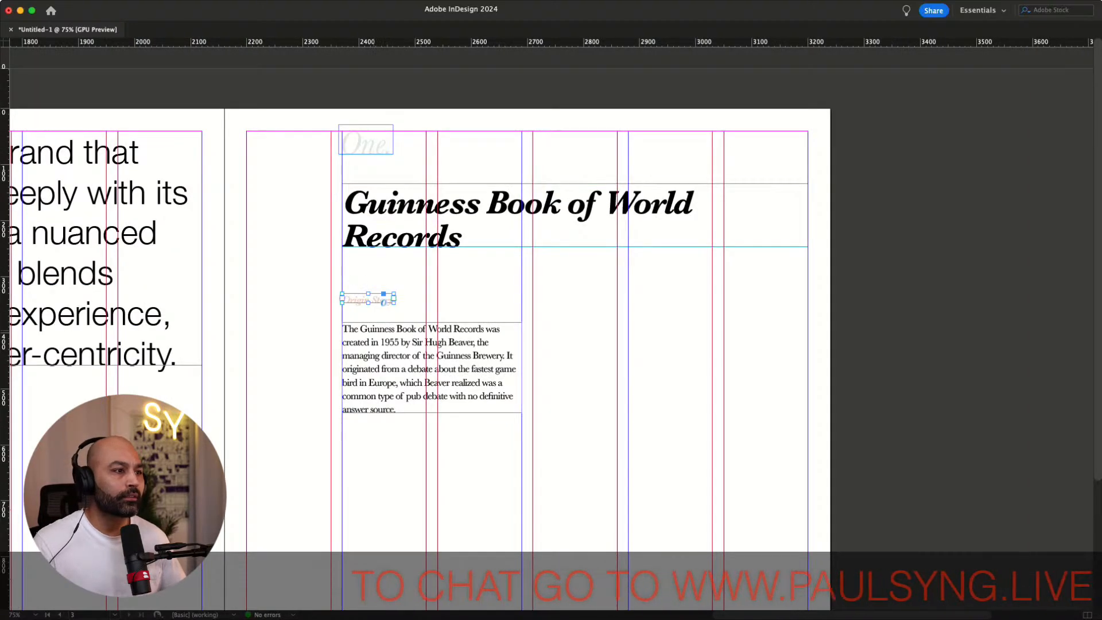
pyautogui.keyDown('shift'); pyautogui.click(377, 369); pyautogui.keyUp('shift')
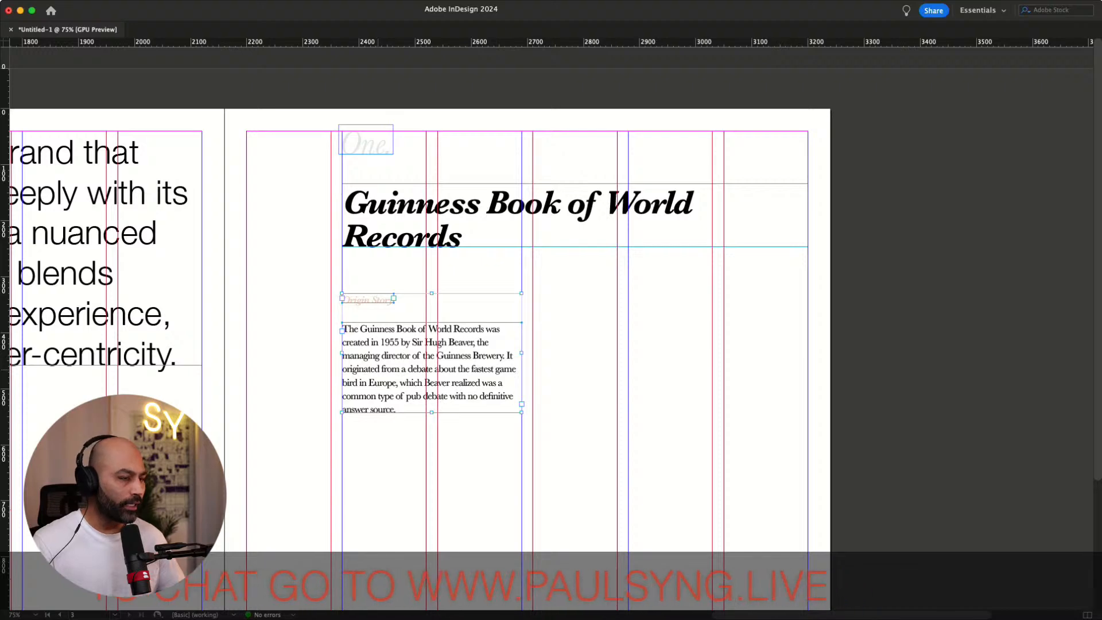
pyautogui.moveTo(378, 369); pyautogui.dragTo(568, 369)
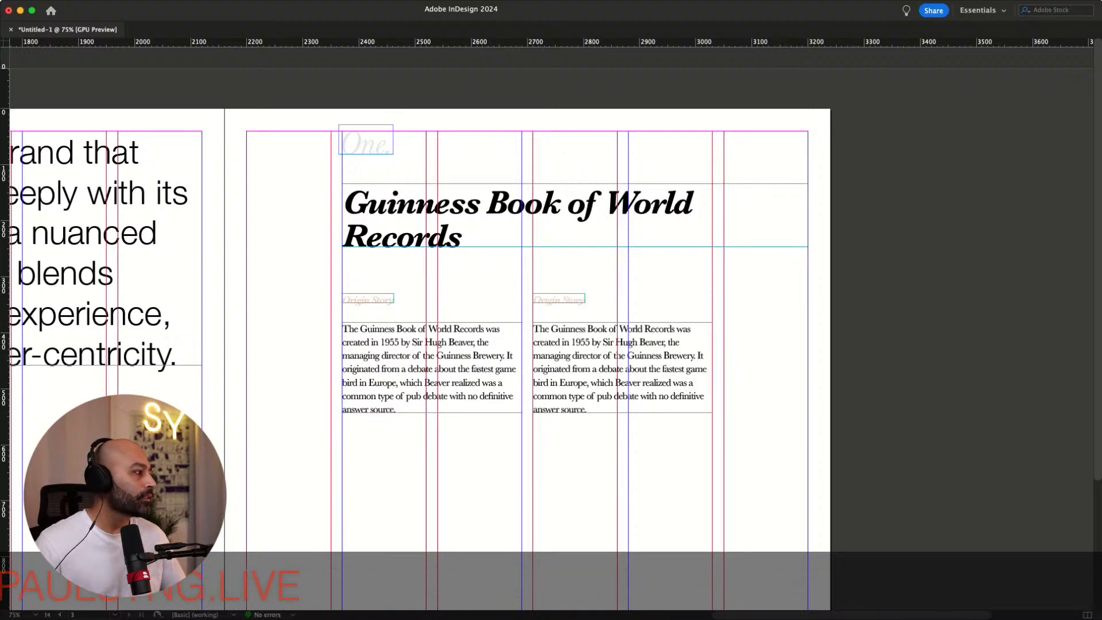
pyautogui.press('super+Tab')
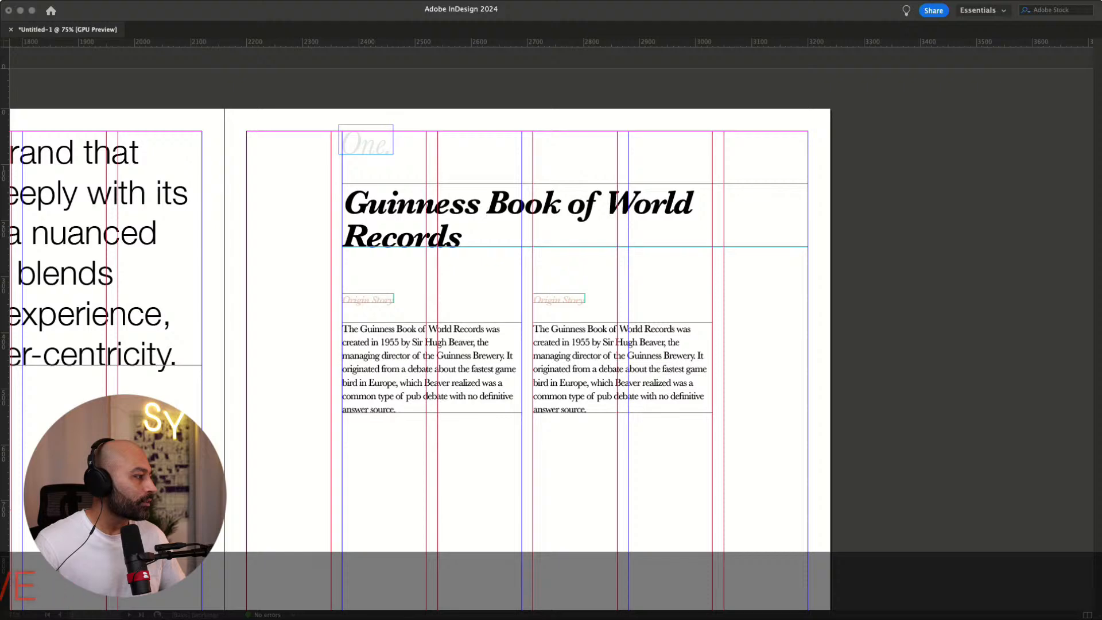
# Widen the duplicated label frame and retype its text as "Problem Solved"
pyautogui.click(574, 299)
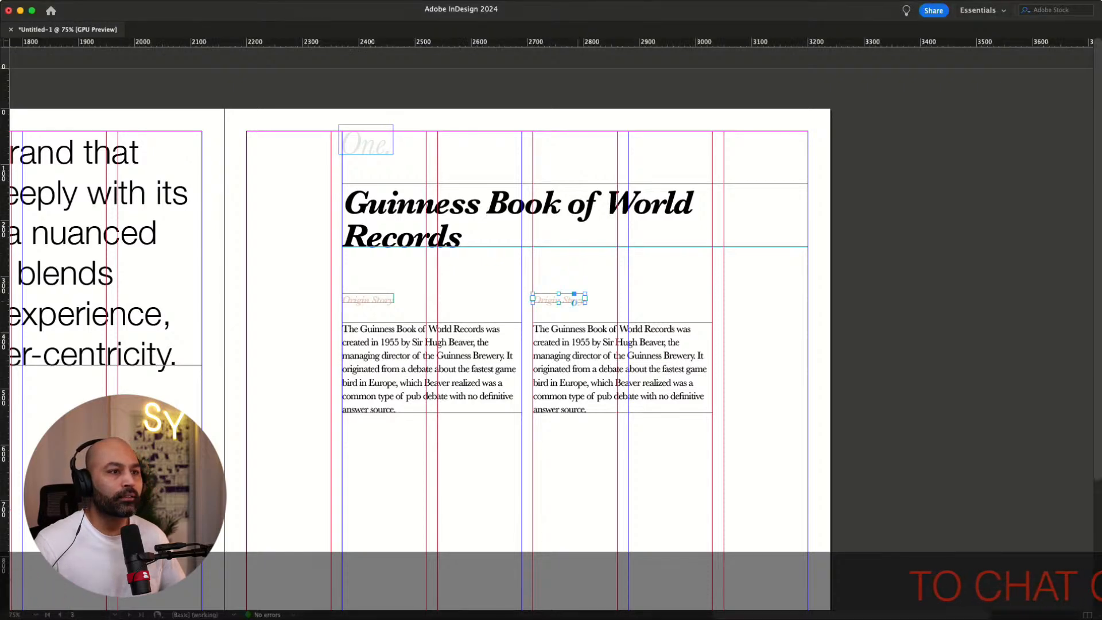
pyautogui.moveTo(585, 303); pyautogui.dragTo(665, 310)
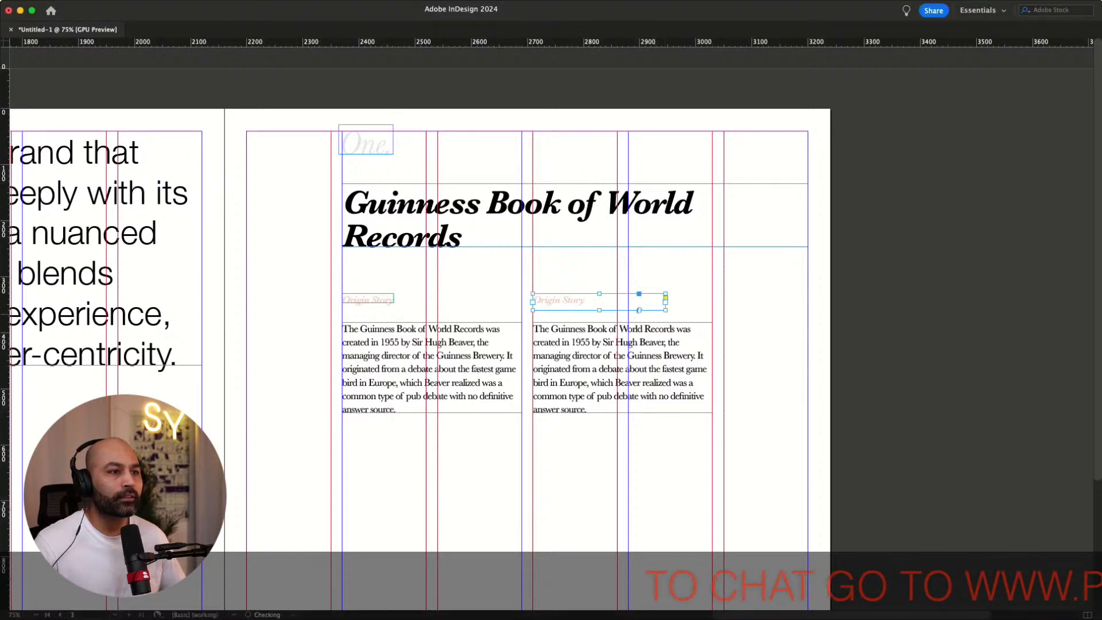
pyautogui.doubleClick(564, 302)
pyautogui.press('super+a')
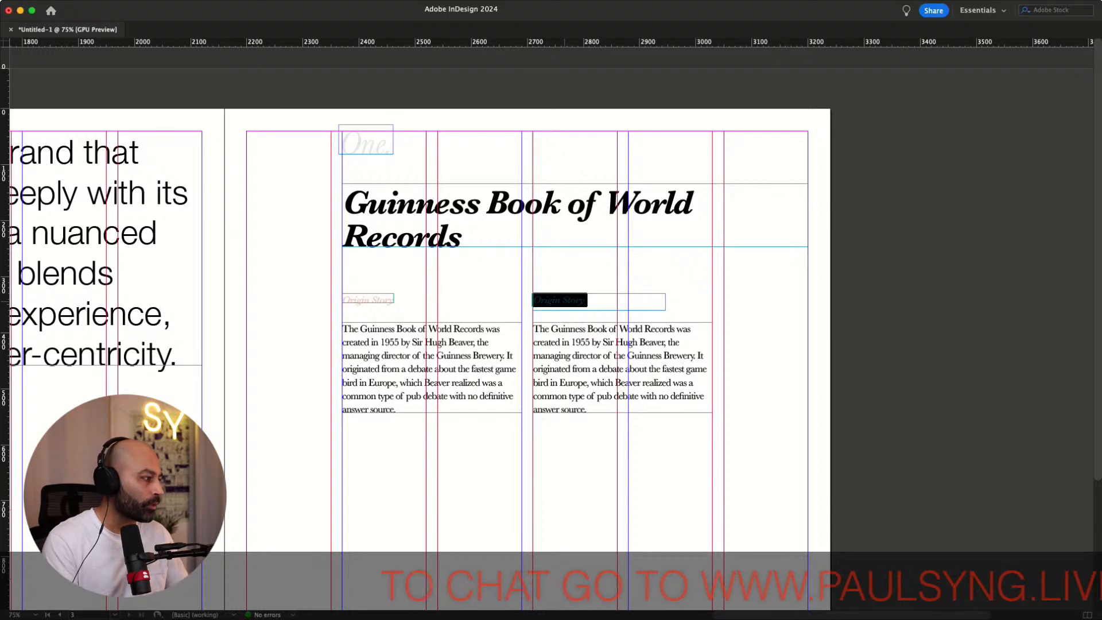
pyautogui.write('Probl')
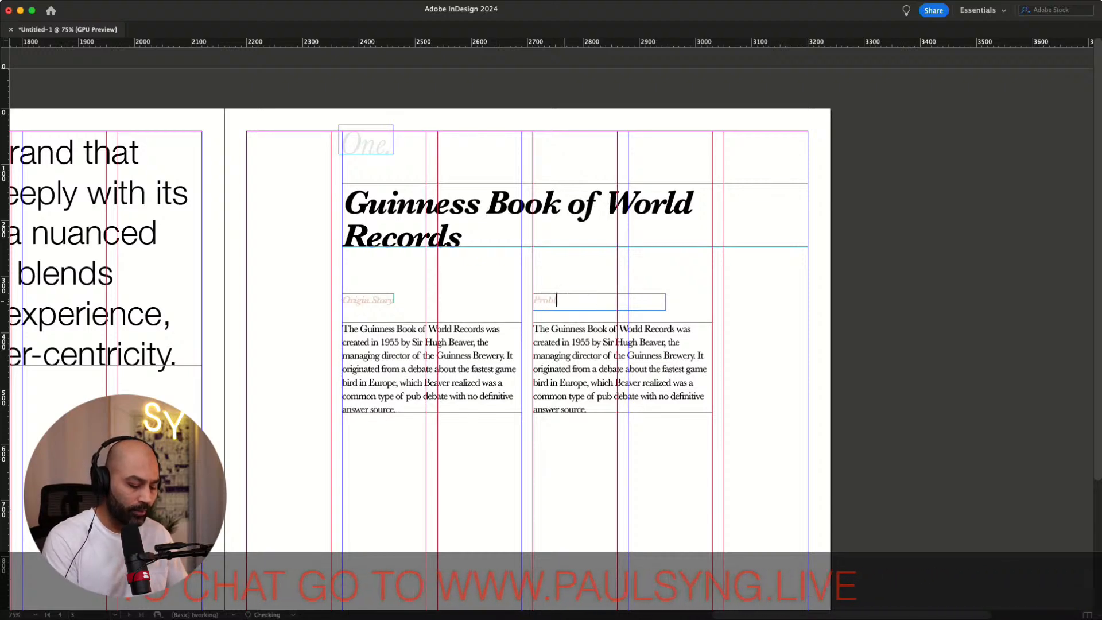
pyautogui.write('em Solved')
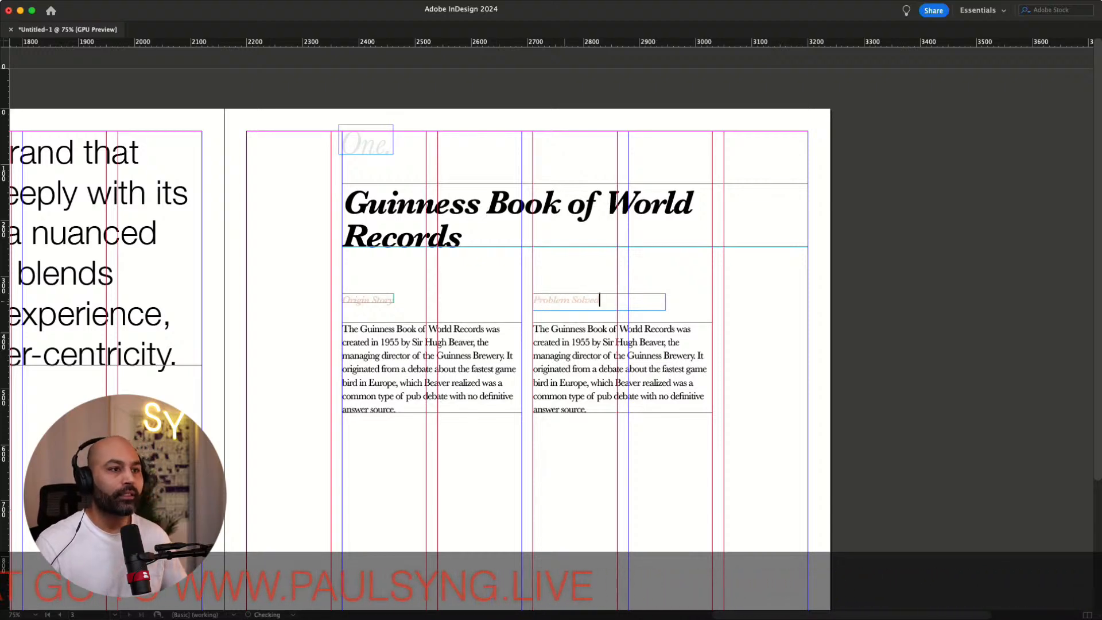
pyautogui.press('super+Tab')
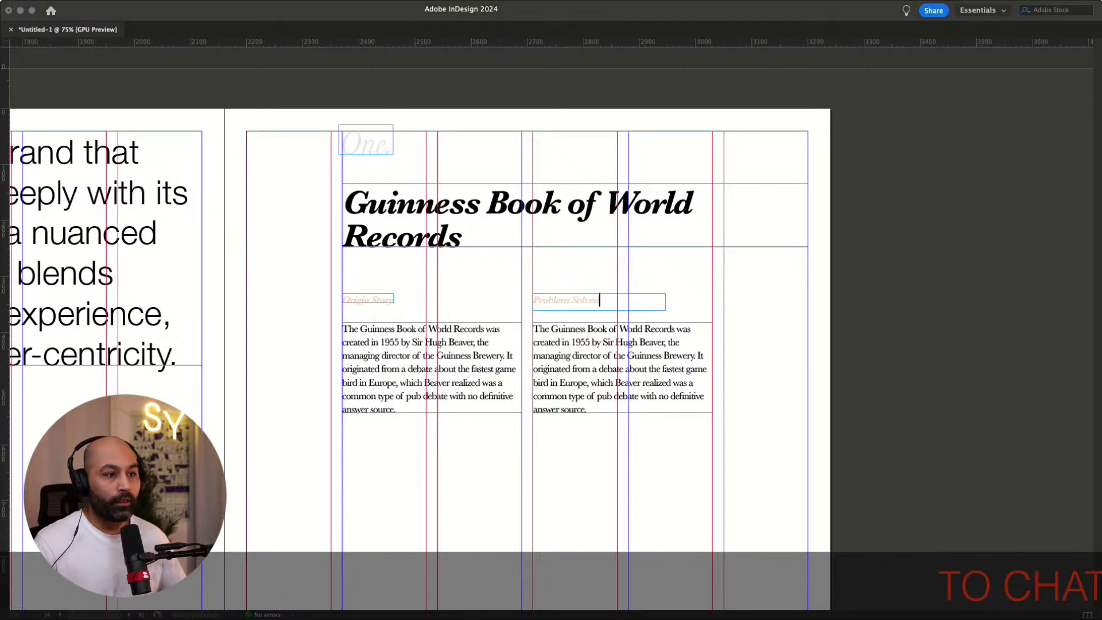
# Replace the duplicated body text with pasted text about definitive answers and fit the frame to its text
pyautogui.doubleClick(605, 396)
pyautogui.moveTo(590, 410); pyautogui.dragTo(521, 328)
pyautogui.write('The book aimed to provide definitive answers to such debates, filling a gap for an authoritative record-keeping source.')
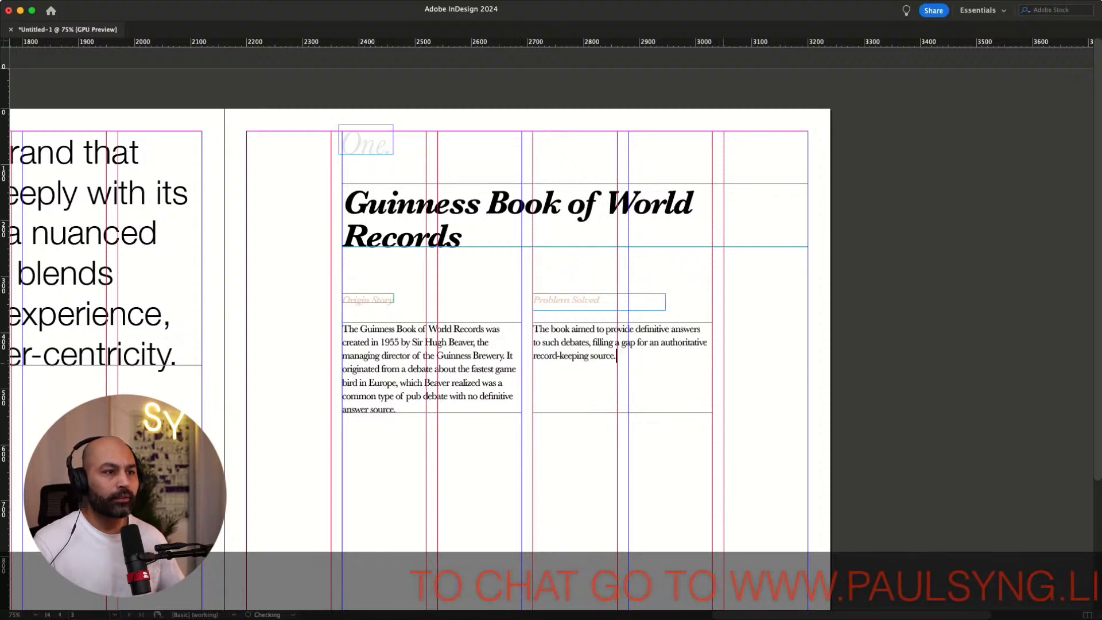
pyautogui.press('Escape')
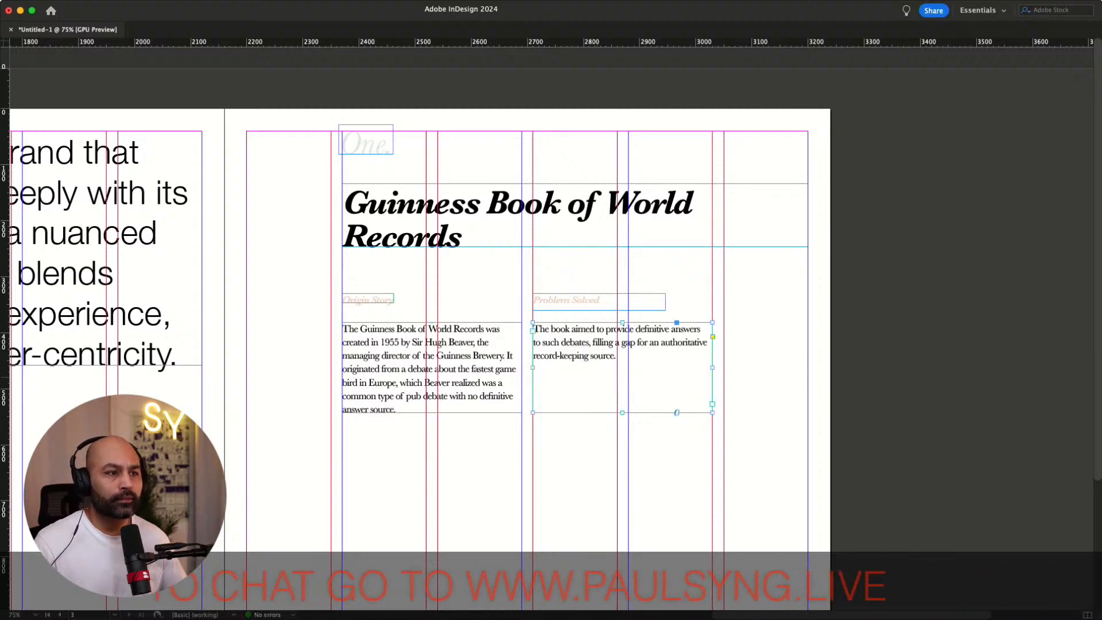
pyautogui.doubleClick(622, 412)
pyautogui.click(889, 369)
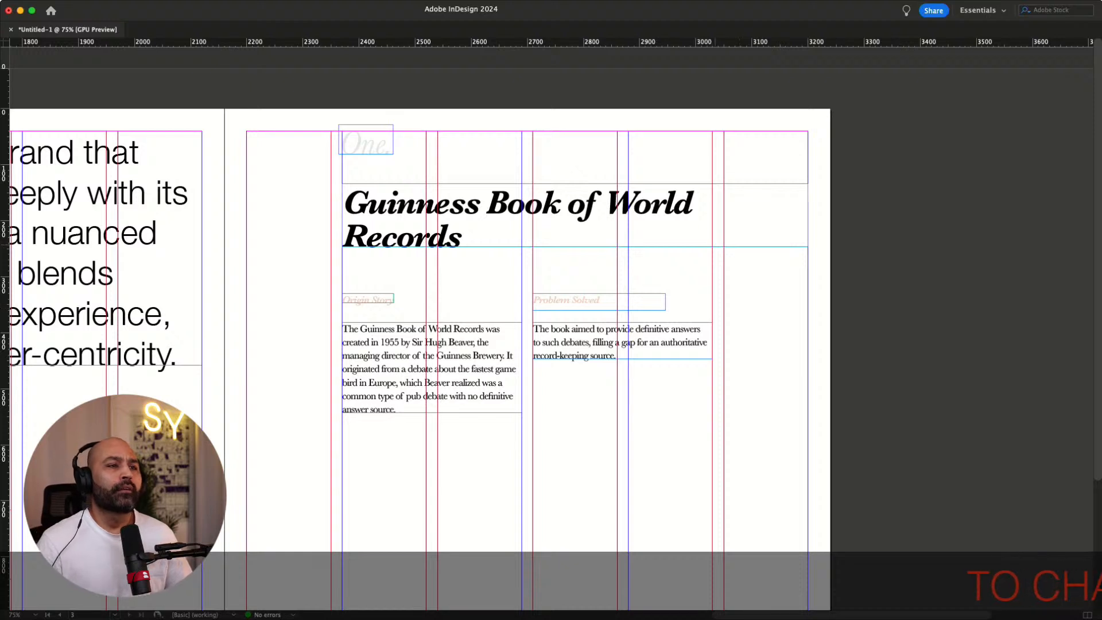
# Narrow the Guinness heading frame so the title wraps after "of" and nudge it slightly left
pyautogui.moveTo(808, 215); pyautogui.dragTo(670, 216)
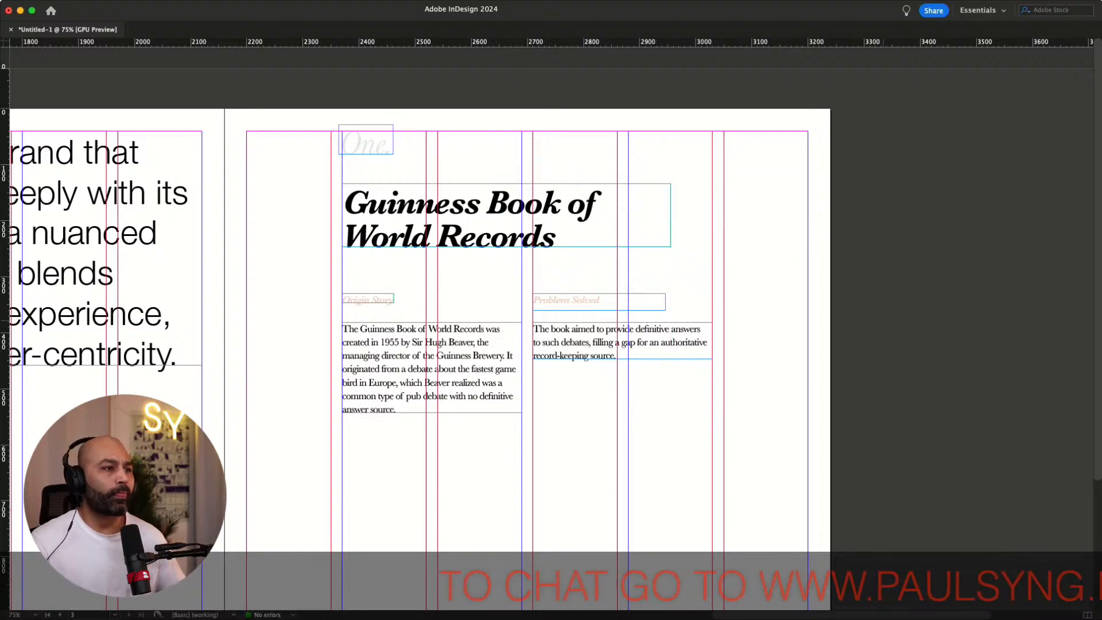
pyautogui.click(522, 238)
pyautogui.press('Left')
pyautogui.press('Left')
pyautogui.press('Left')
pyautogui.press('Left')
pyautogui.press('Left')
pyautogui.press('Left')
pyautogui.press('Left')
pyautogui.press('Left')
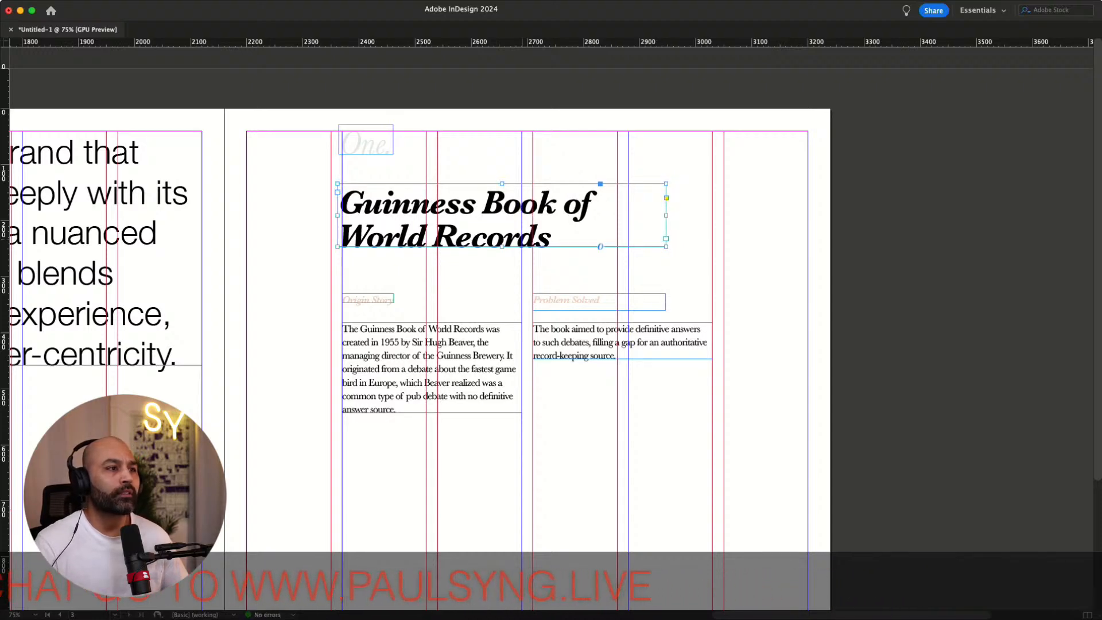
pyautogui.press('Right')
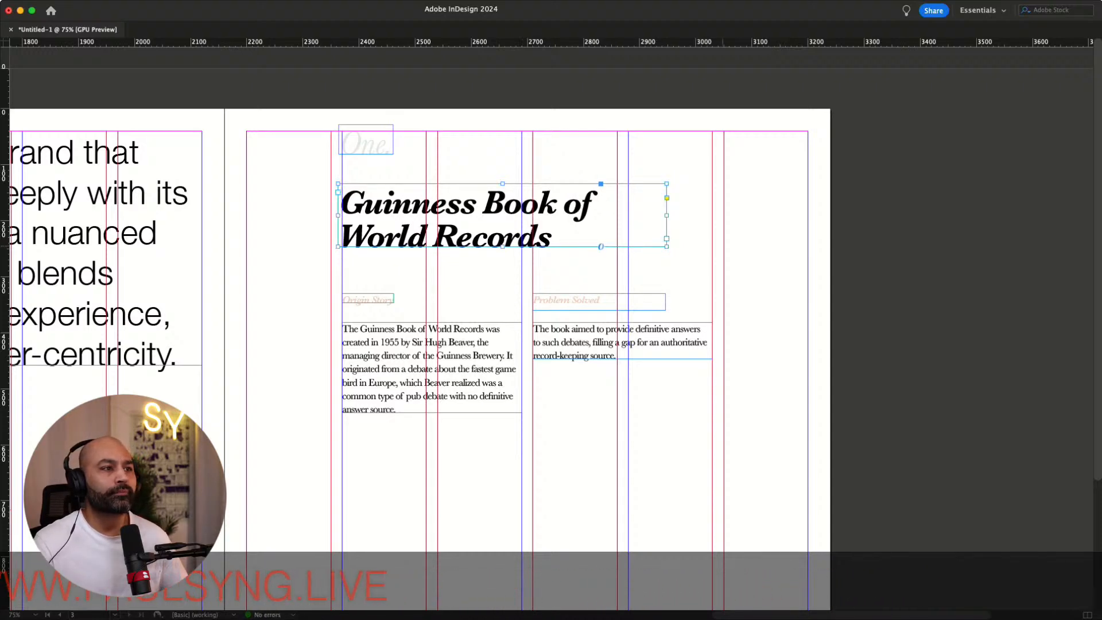
pyautogui.press('w')
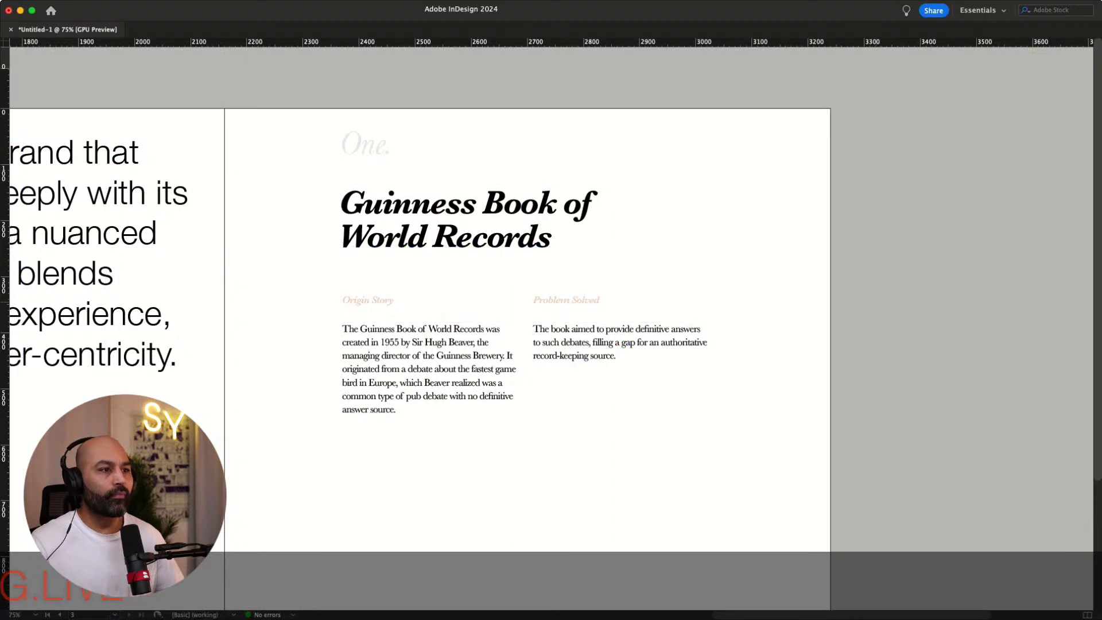
pyautogui.press('w')
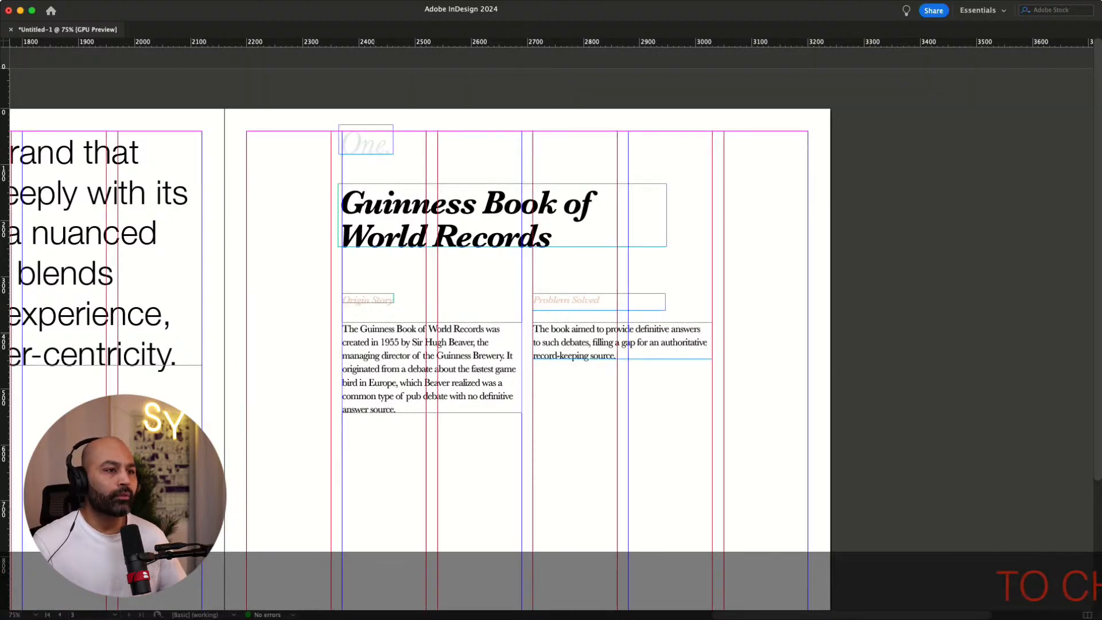
# Move both labels and both body text frames up slightly together
pyautogui.click(616, 309)
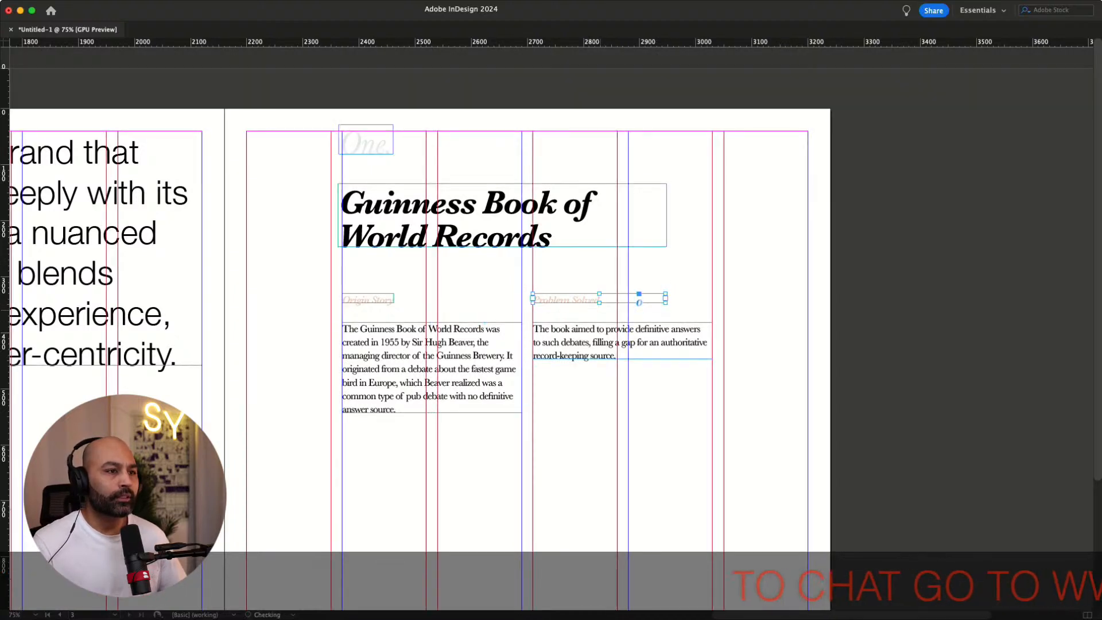
pyautogui.click(383, 297)
pyautogui.click(413, 342)
pyautogui.keyDown('shift'); pyautogui.click(565, 338); pyautogui.keyUp('shift')
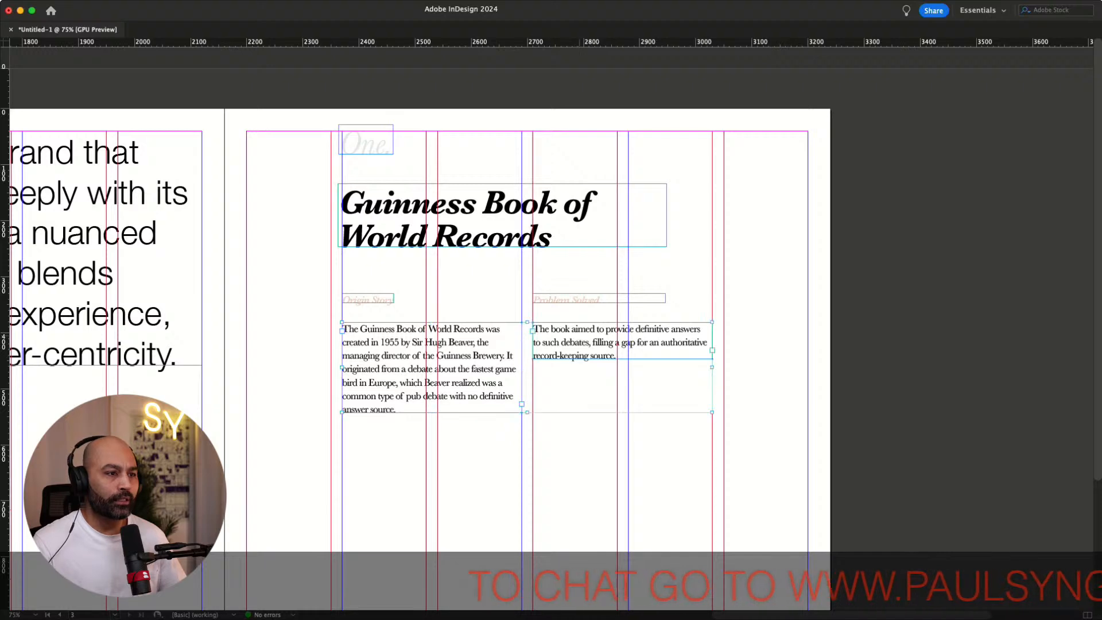
pyautogui.hotkey('shift', 'Up')
pyautogui.hotkey('shift', 'Up')
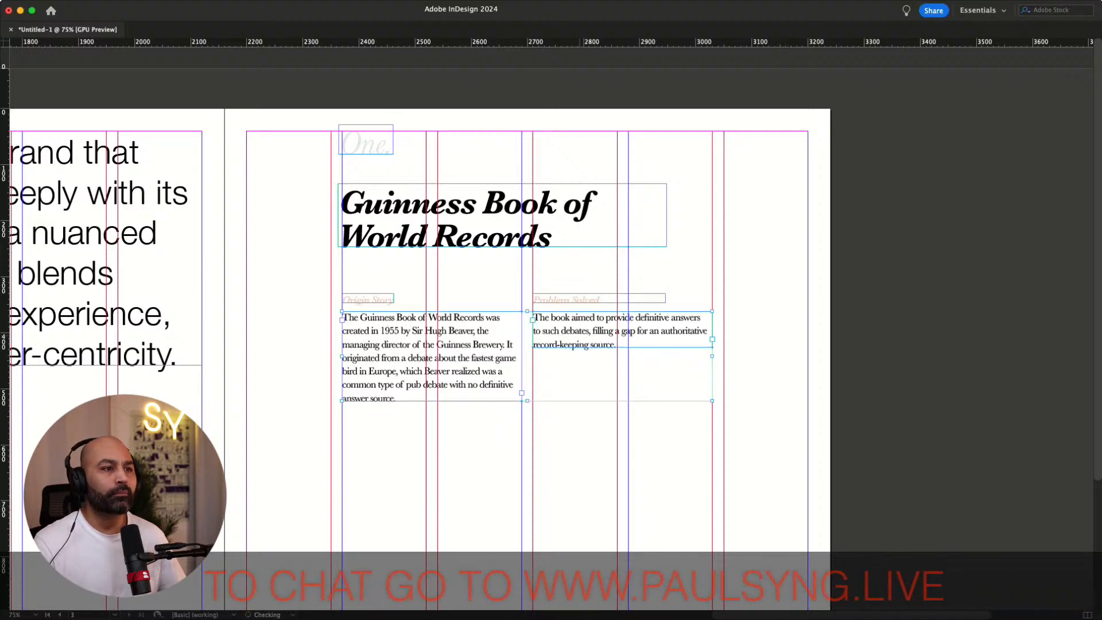
pyautogui.click(775, 333)
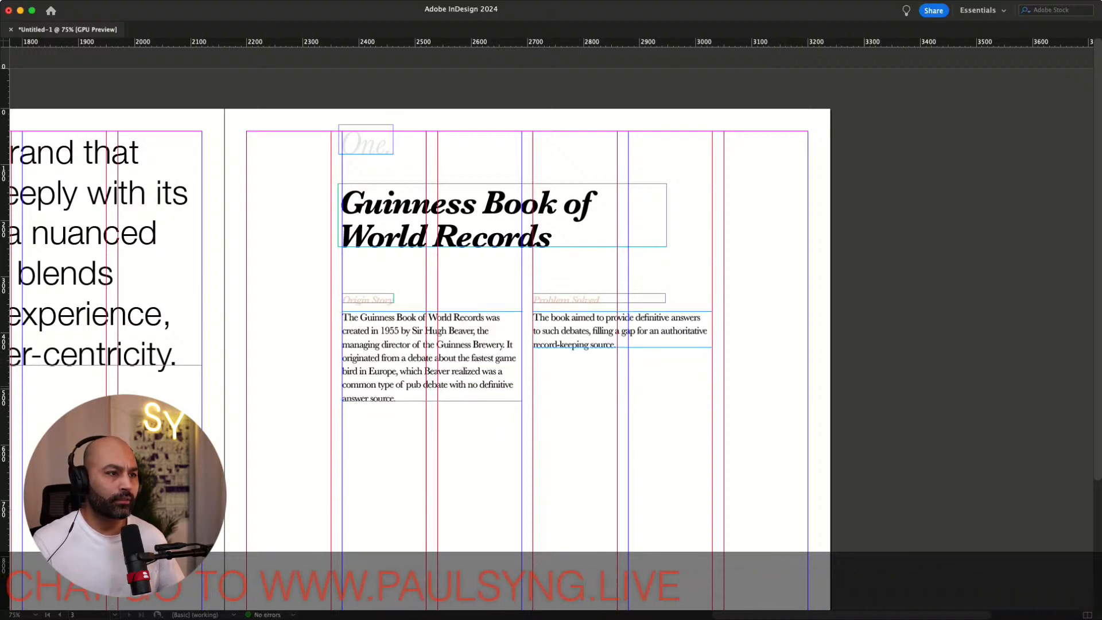
# Duplicate the two labels and body text frames downward as a second row
pyautogui.scroll(-2, 775, 386)
pyautogui.scroll(-2, 417, 310)
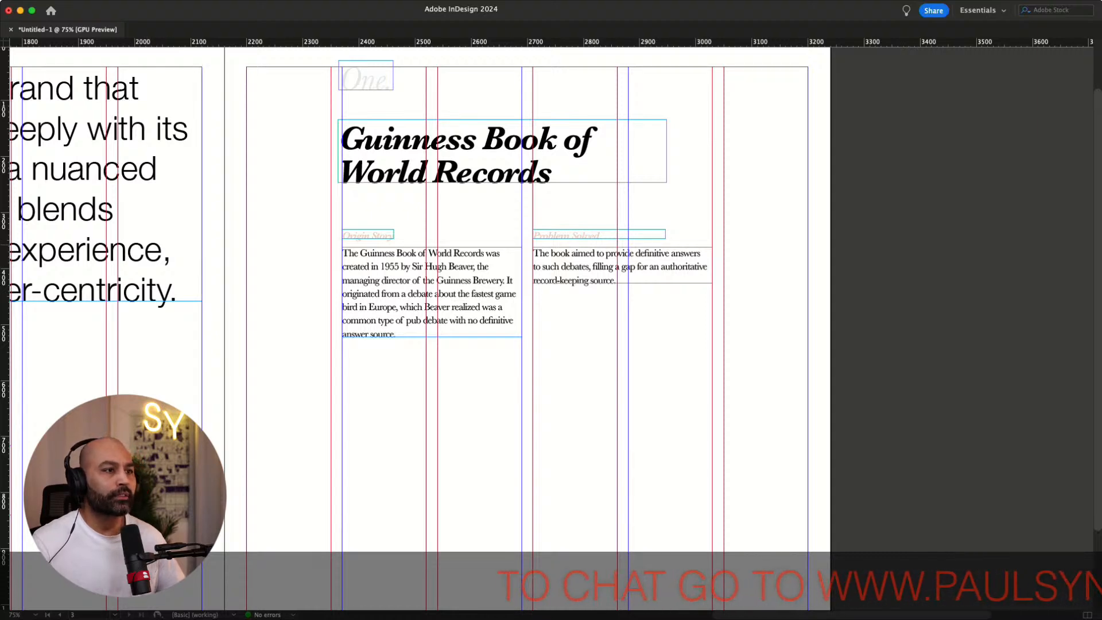
pyautogui.click(368, 234)
pyautogui.keyDown('shift'); pyautogui.click(401, 270); pyautogui.keyUp('shift')
pyautogui.keyDown('shift'); pyautogui.click(568, 235); pyautogui.keyUp('shift')
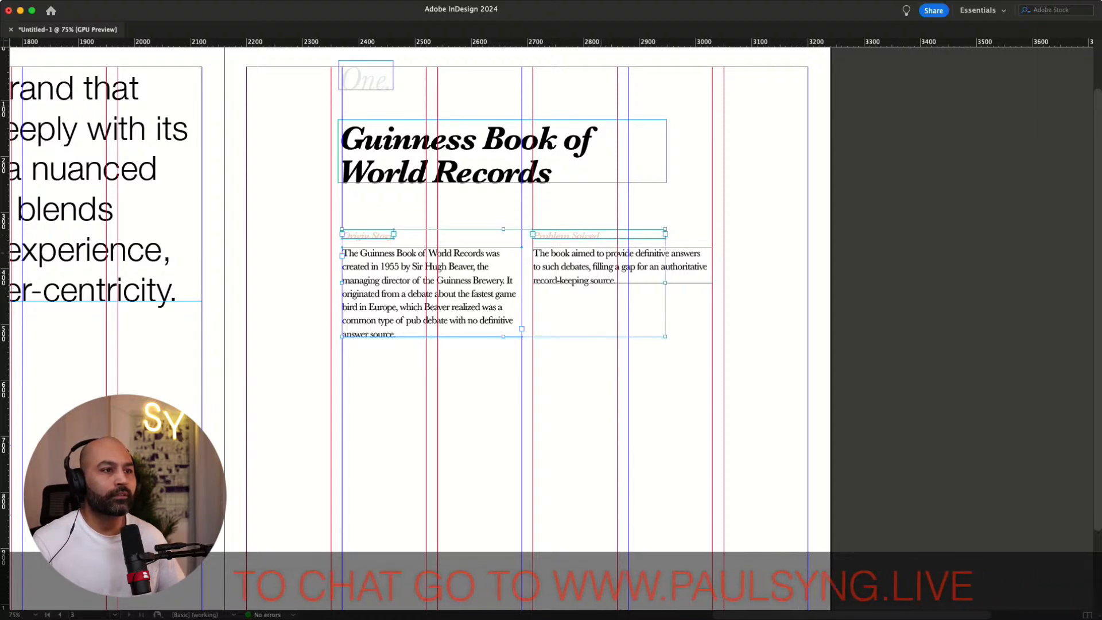
pyautogui.keyDown('shift'); pyautogui.click(580, 268); pyautogui.keyUp('shift')
pyautogui.moveTo(572, 260); pyautogui.dragTo(573, 438)
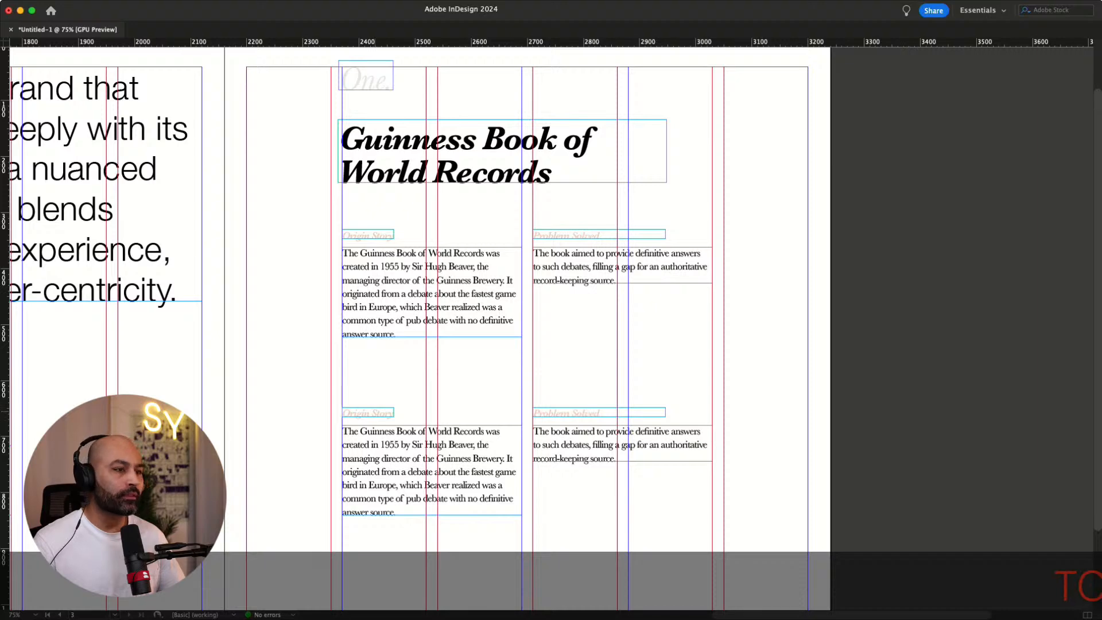
# Rename the second row's labels as "Reception" and "Impact"
pyautogui.write('Reception')
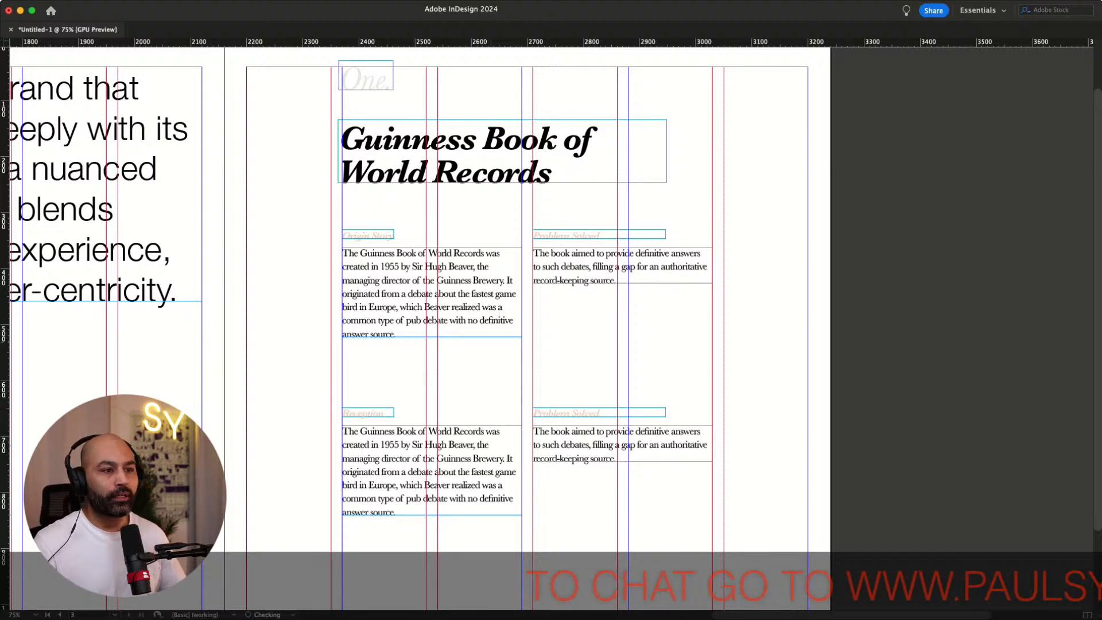
pyautogui.doubleClick(576, 412)
pyautogui.click(577, 412)
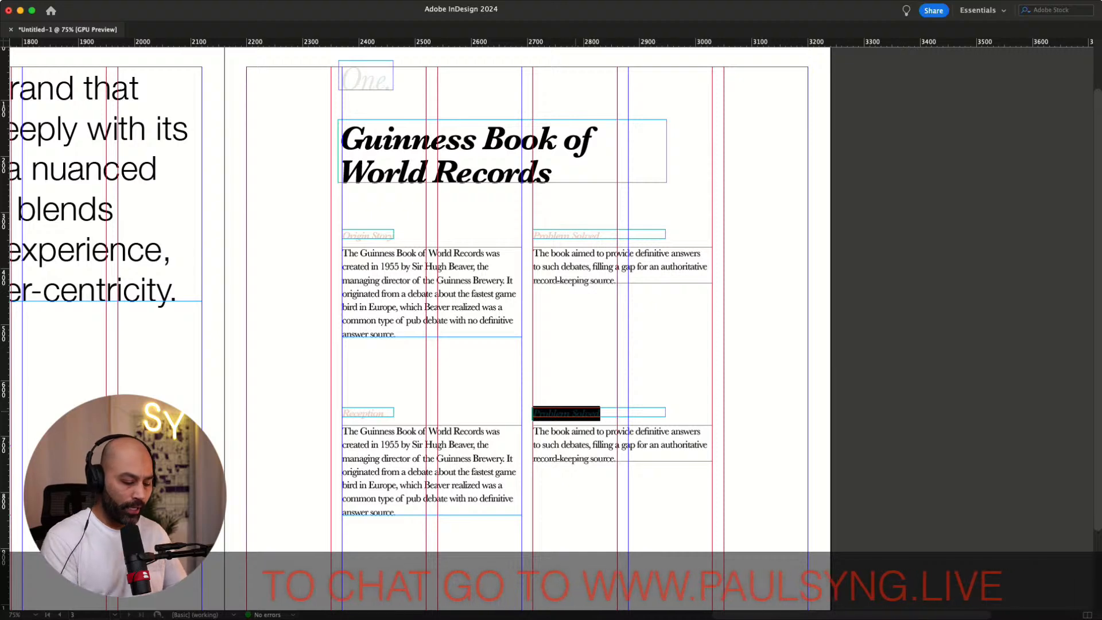
pyautogui.write('Impact')
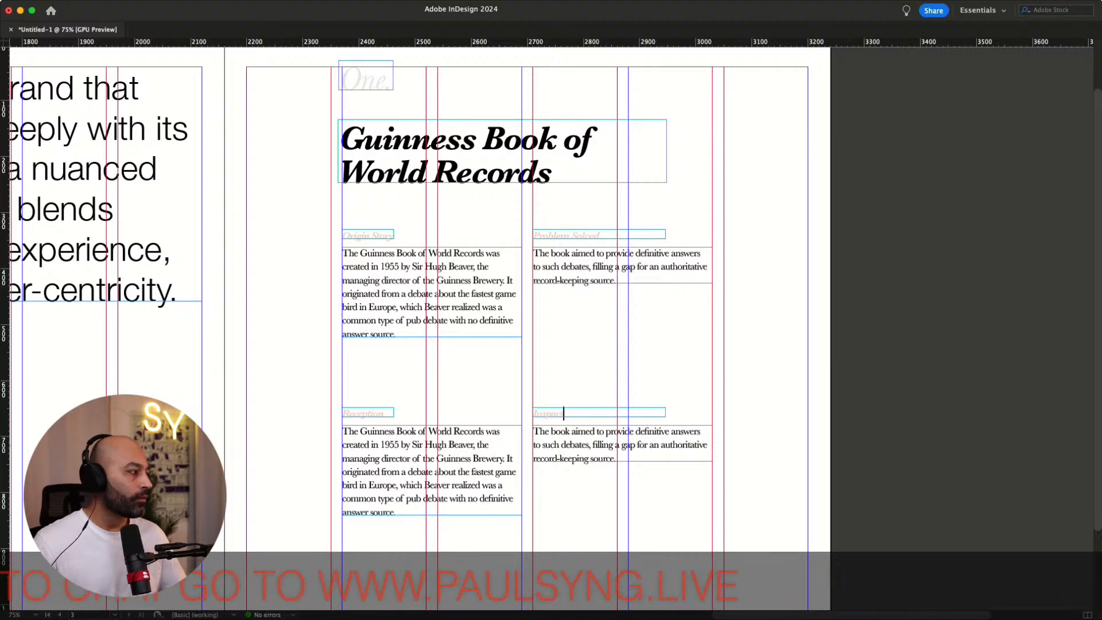
pyautogui.press('super+Tab')
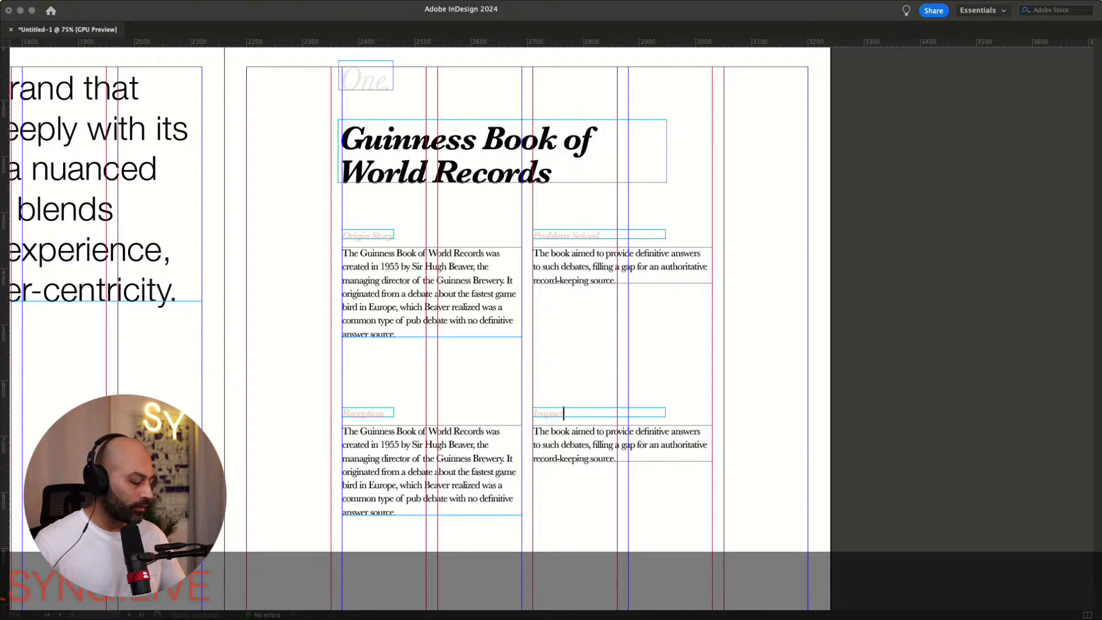
# Replace the lower-left body text with pasted text about the book becoming an instant bestseller
pyautogui.click(408, 469)
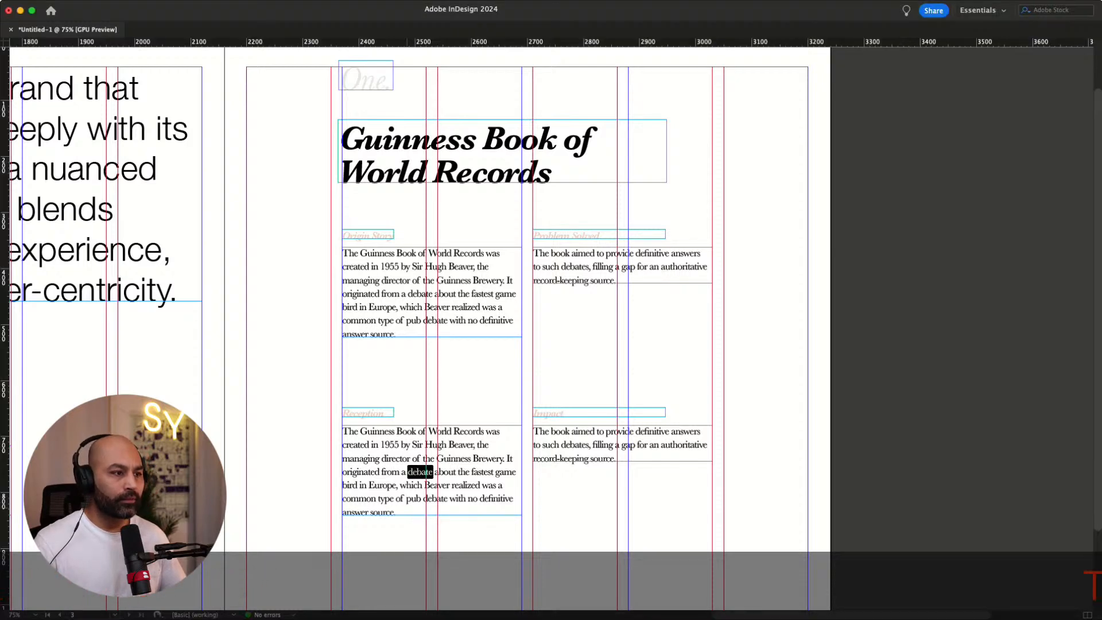
pyautogui.press('super+a')
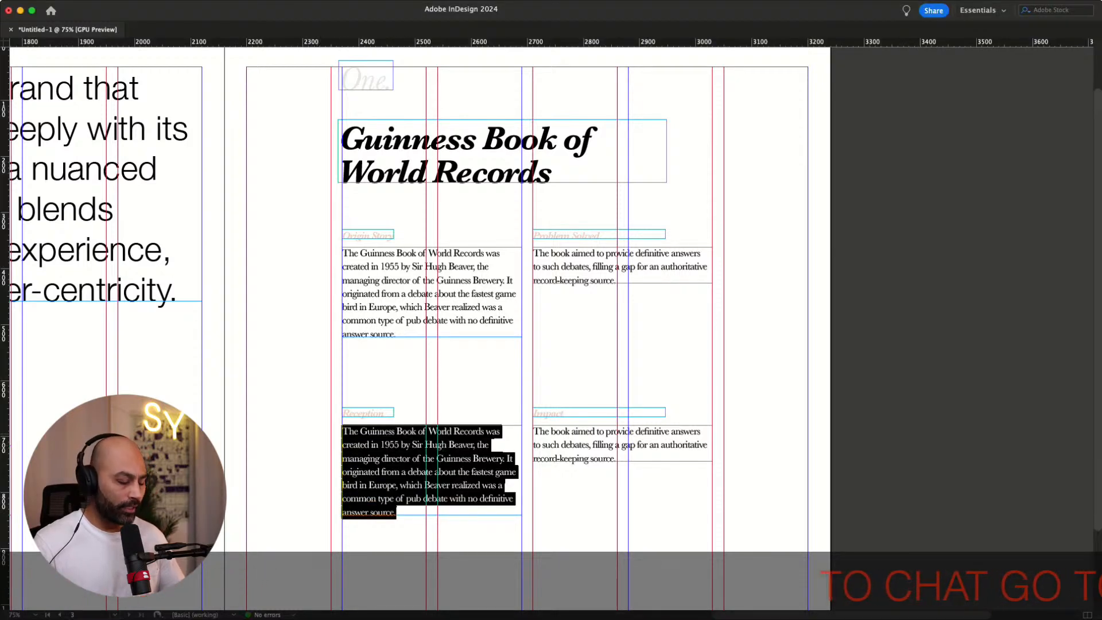
pyautogui.write('It was an instant hit, quickly becoming a bestseller. Its appeal lay in its ability to settle arguments with factual, verified information.')
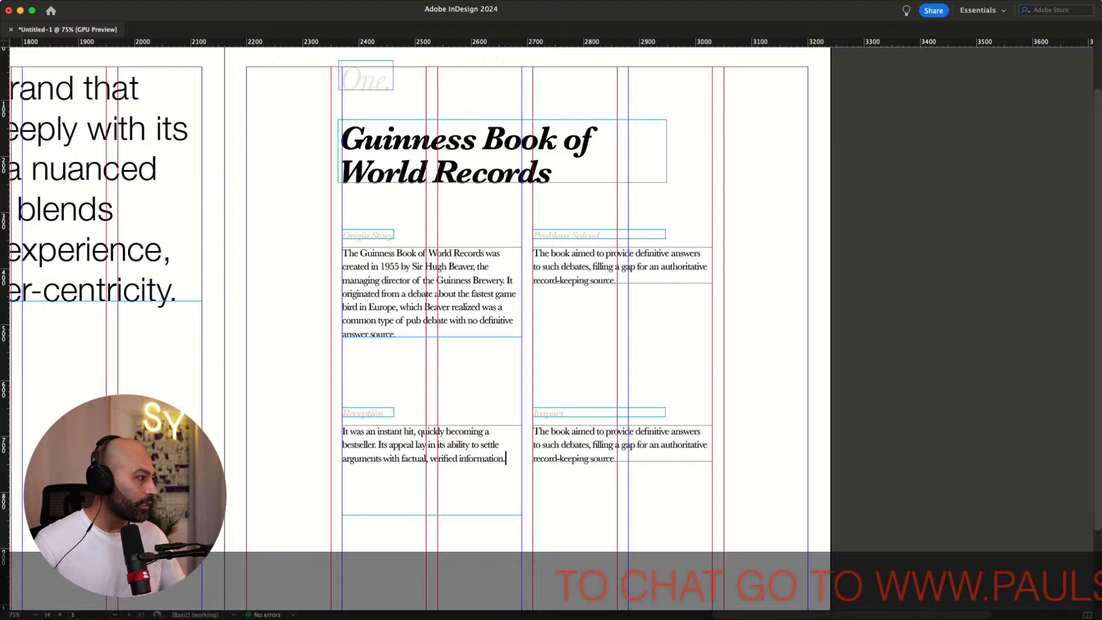
pyautogui.press('super+Tab')
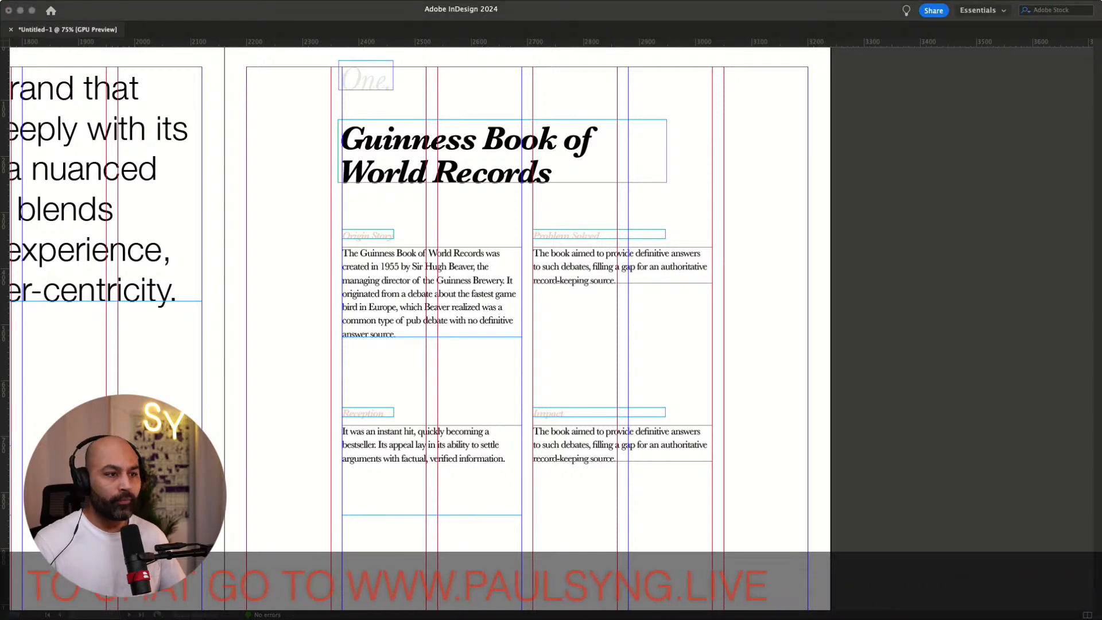
# Replace the lower-right body text with pasted text about the book becoming a global phenomenon, and lengthen its frame to fit
pyautogui.tripleClick(618, 431)
pyautogui.press('super+a')
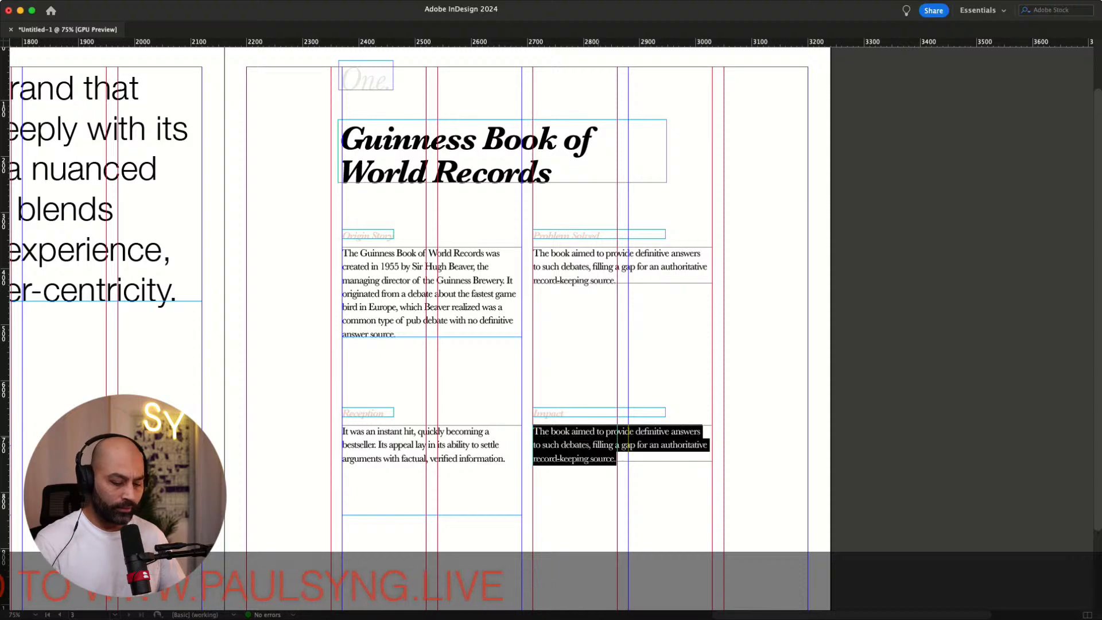
pyautogui.press('super+v')
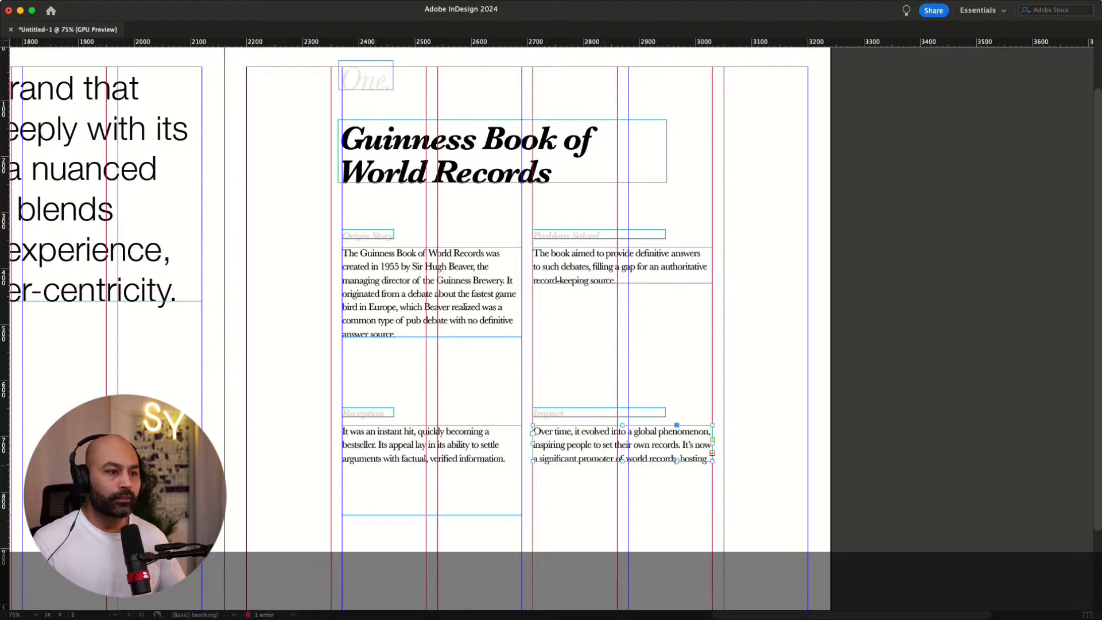
pyautogui.moveTo(677, 460); pyautogui.dragTo(677, 488)
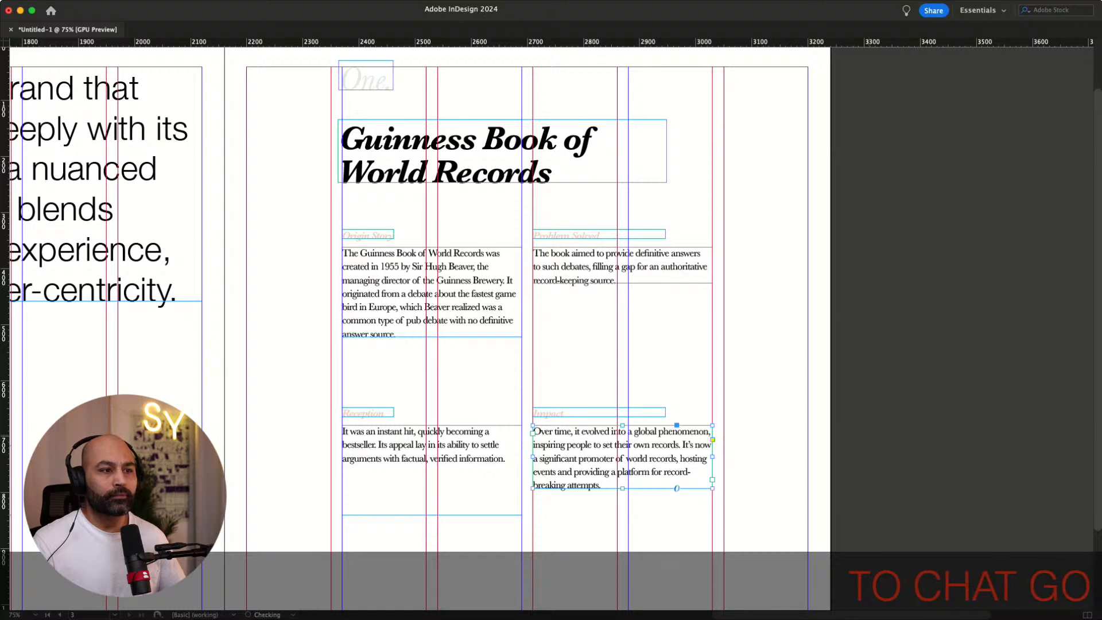
pyautogui.press('w')
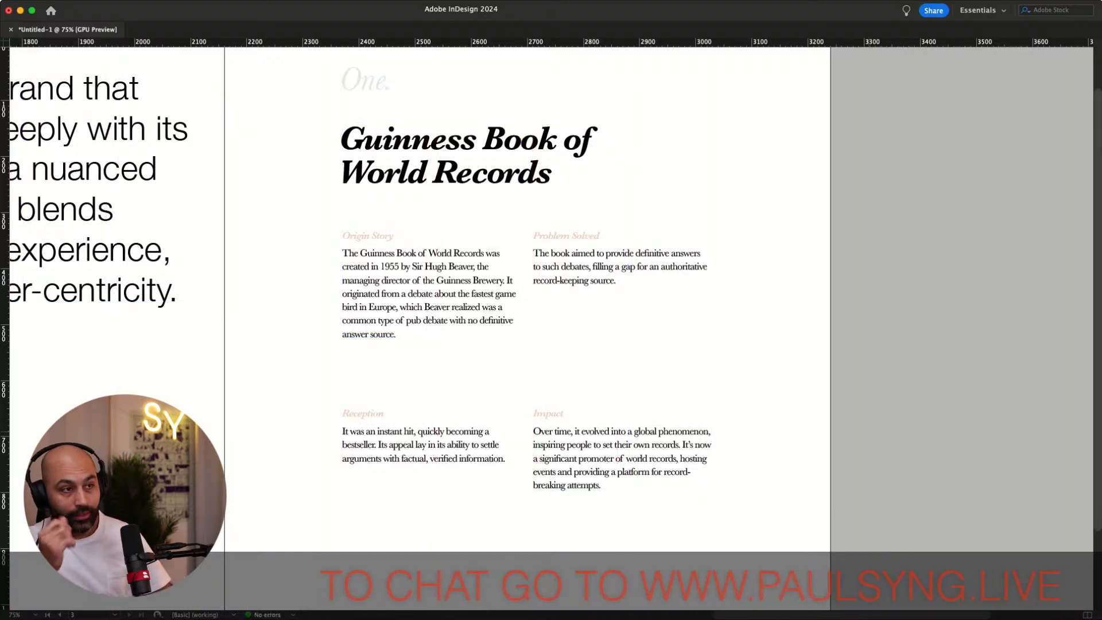
pyautogui.press('w')
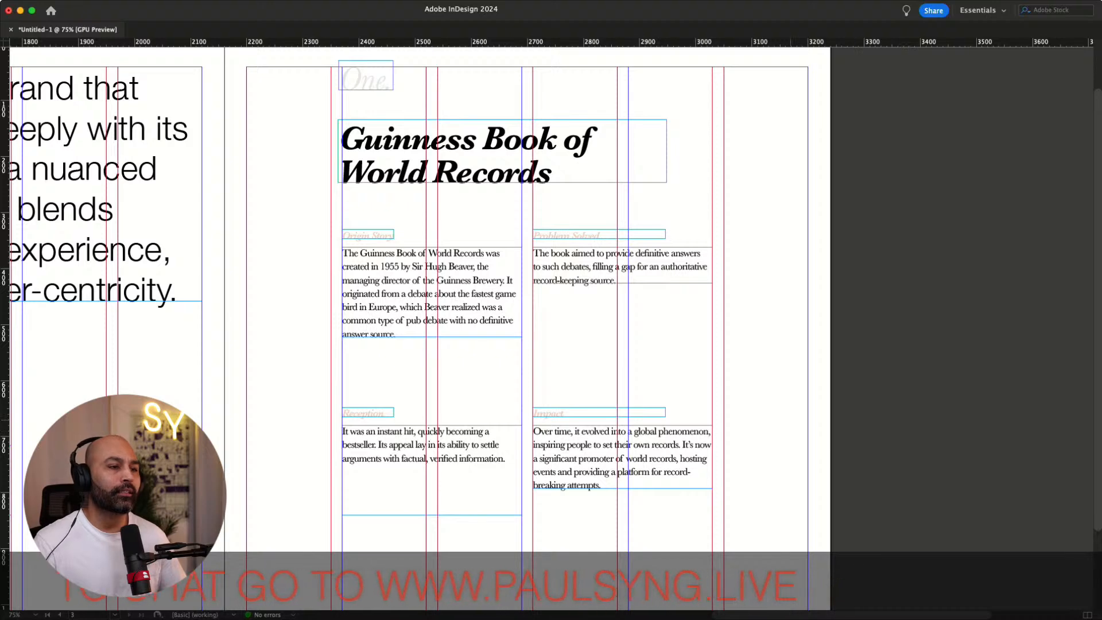
# Enlarge the font size of all four section labels and fit each label frame to its content
pyautogui.click(368, 412)
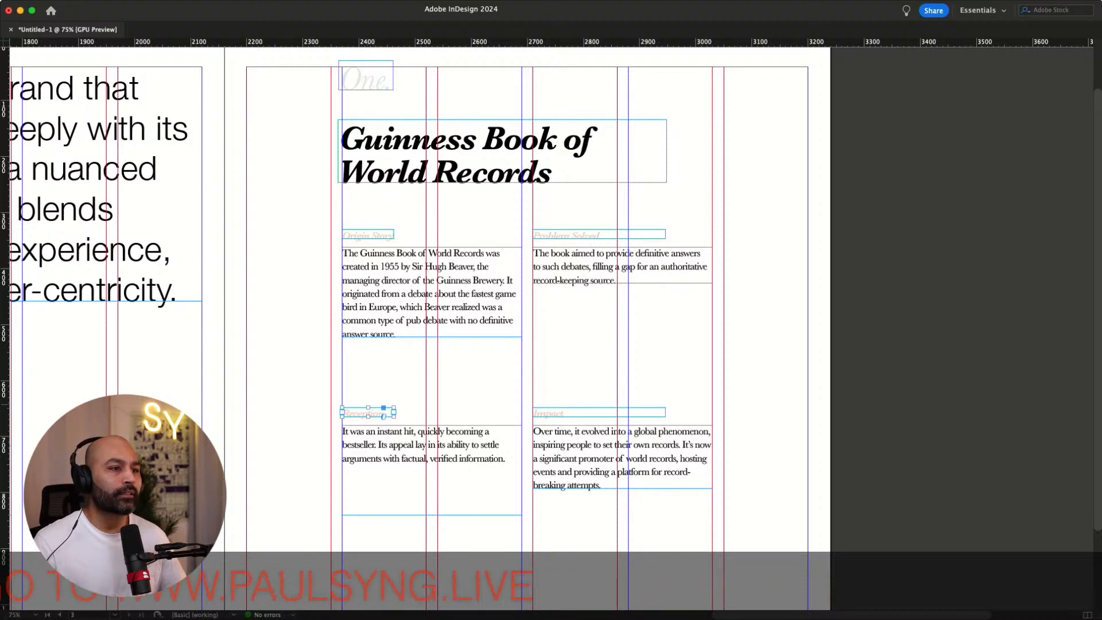
pyautogui.keyDown('shift'); pyautogui.click(556, 412); pyautogui.keyUp('shift')
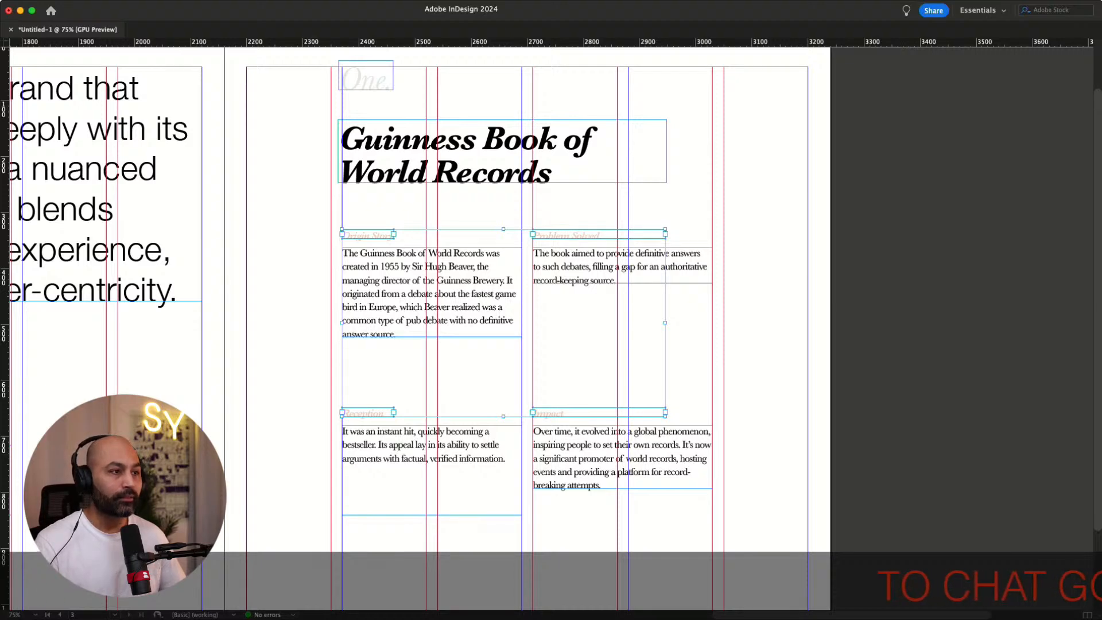
pyautogui.press('super+shift+period')
pyautogui.press('super+shift+a')
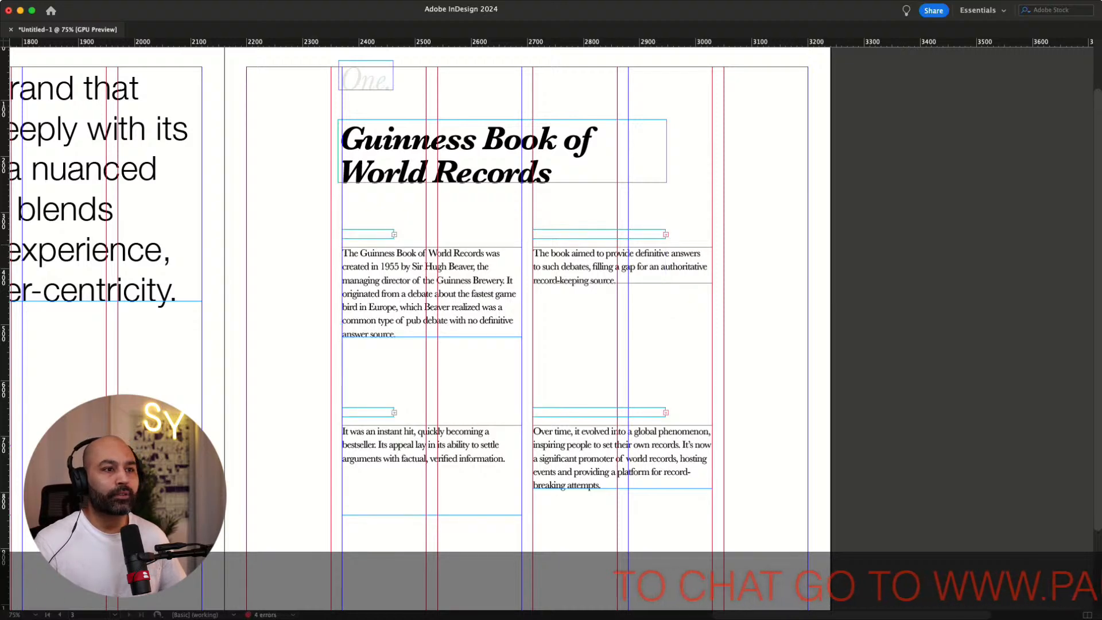
pyautogui.click(382, 234)
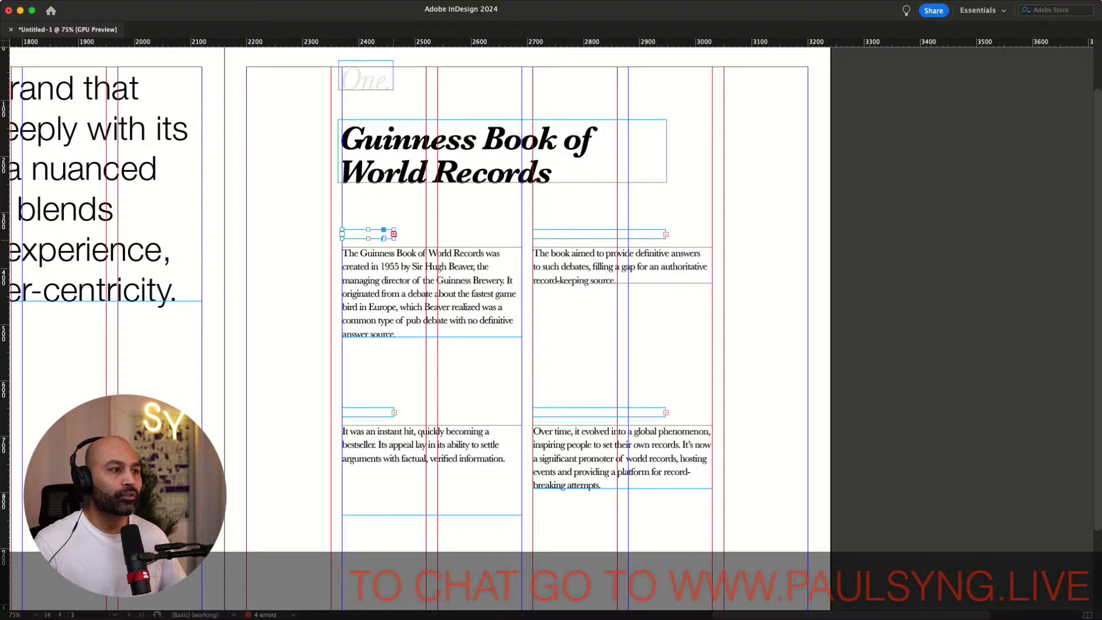
pyautogui.press('super+alt+c')
pyautogui.click(599, 234)
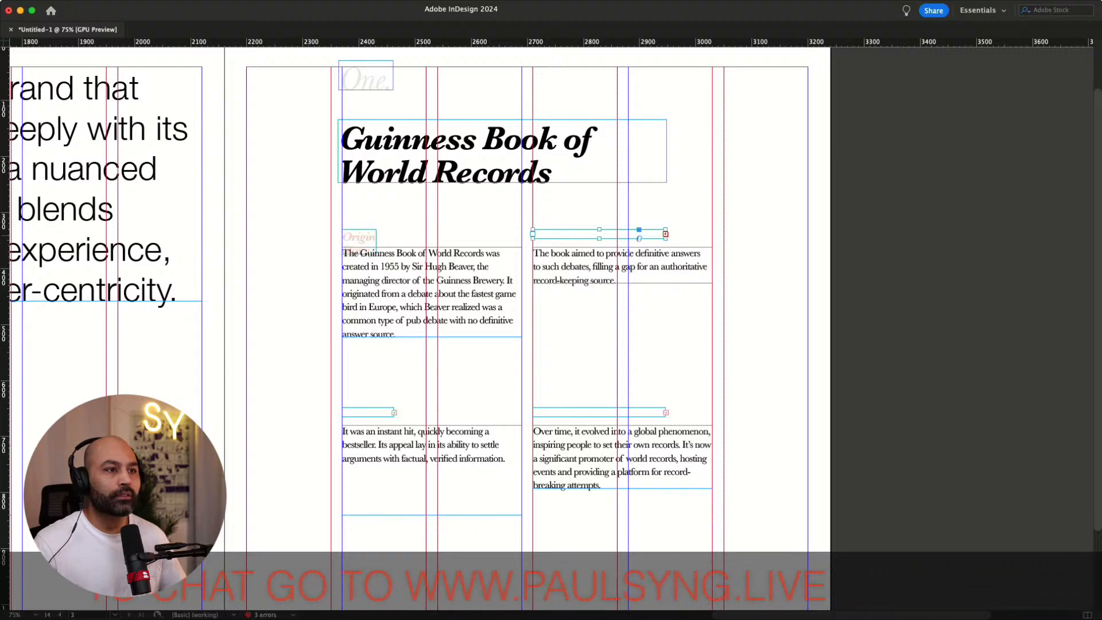
pyautogui.press('super+alt+c')
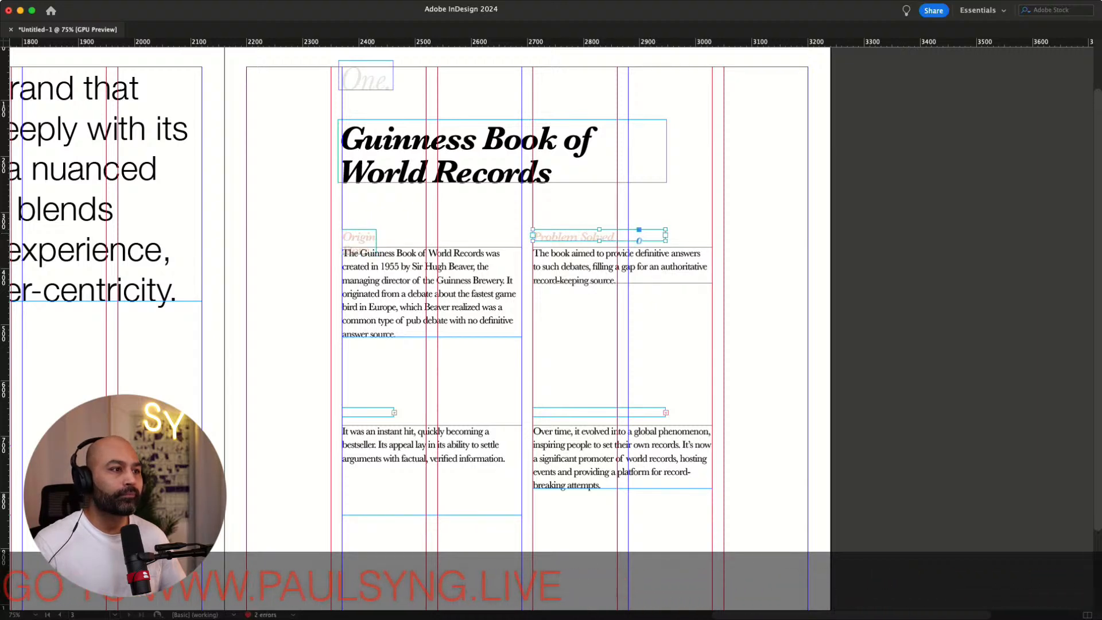
pyautogui.click(370, 247)
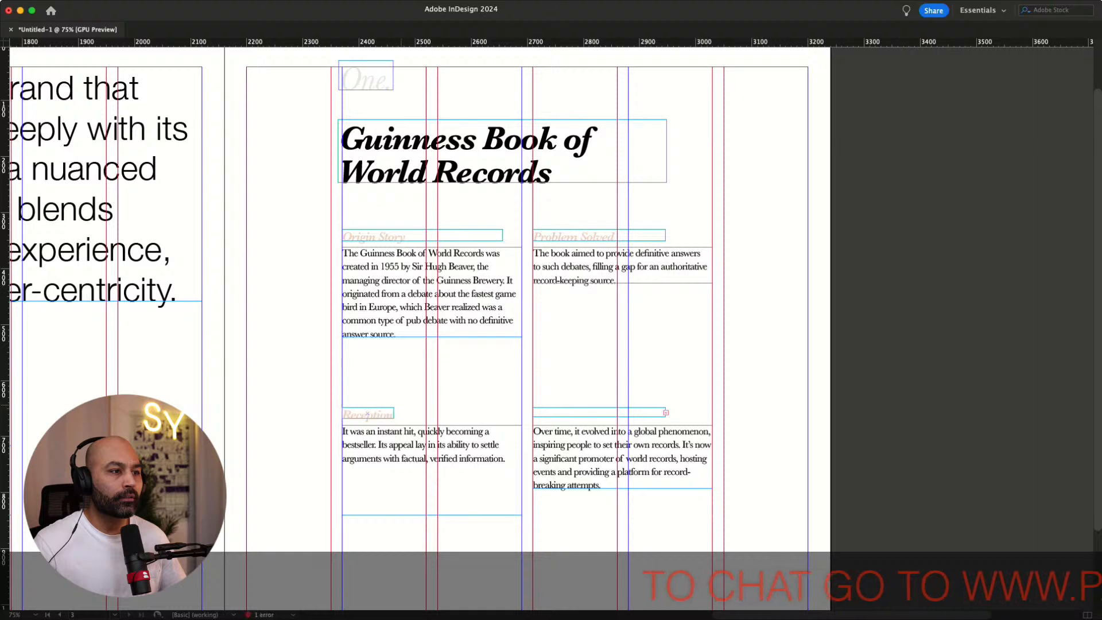
pyautogui.press('super+alt+c')
pyautogui.click(639, 412)
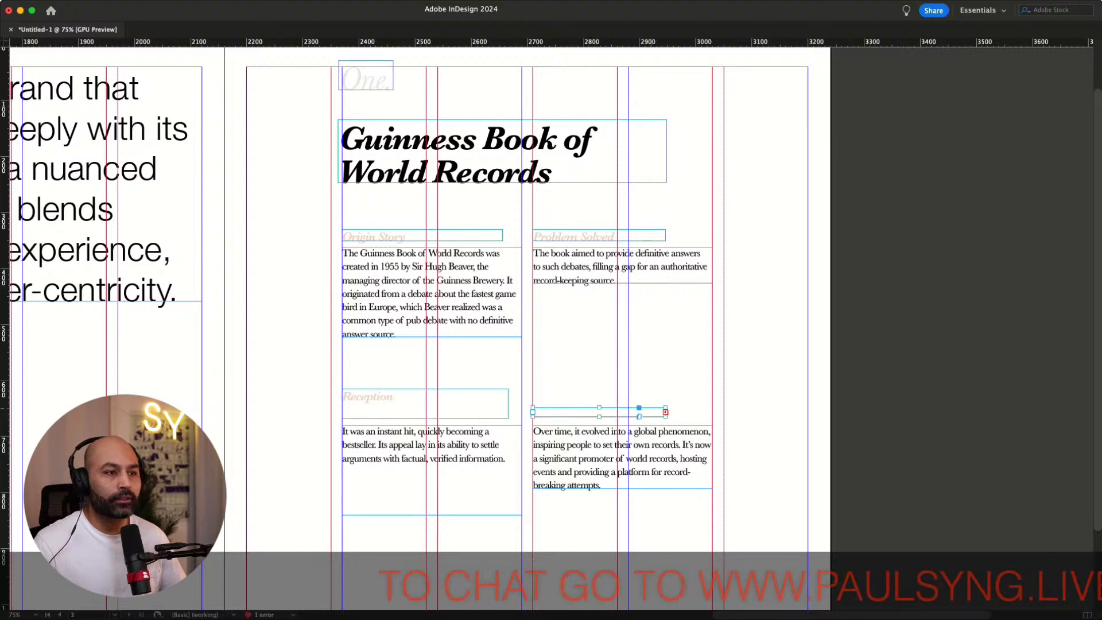
pyautogui.press('super+alt+c')
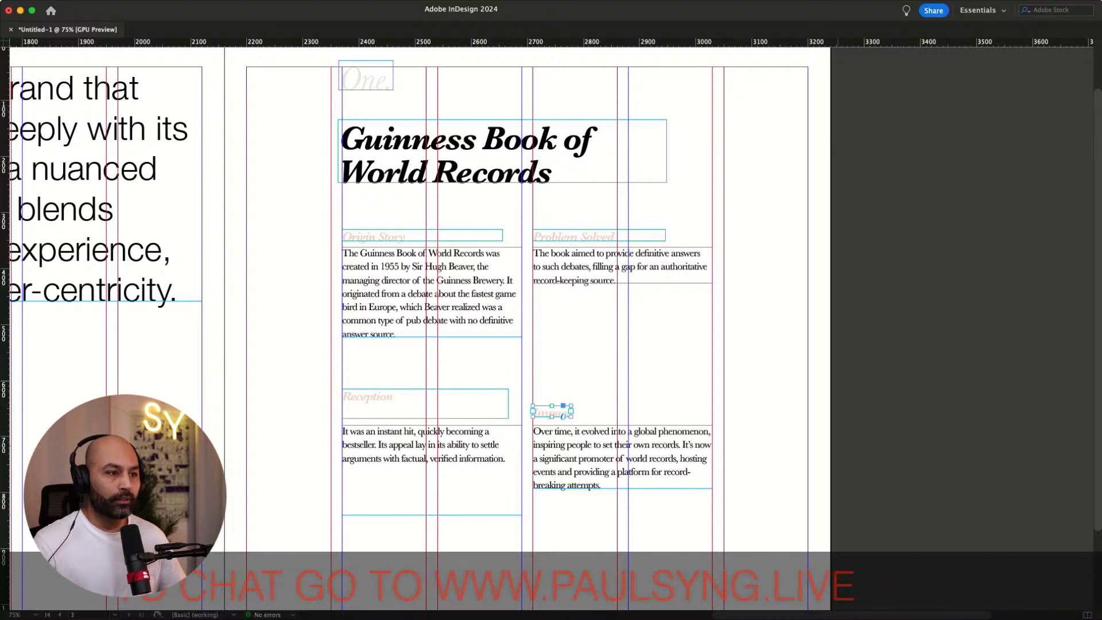
# Fit the Reception label frame to its text and preview the spread
pyautogui.click(436, 394)
pyautogui.doubleClick(425, 389)
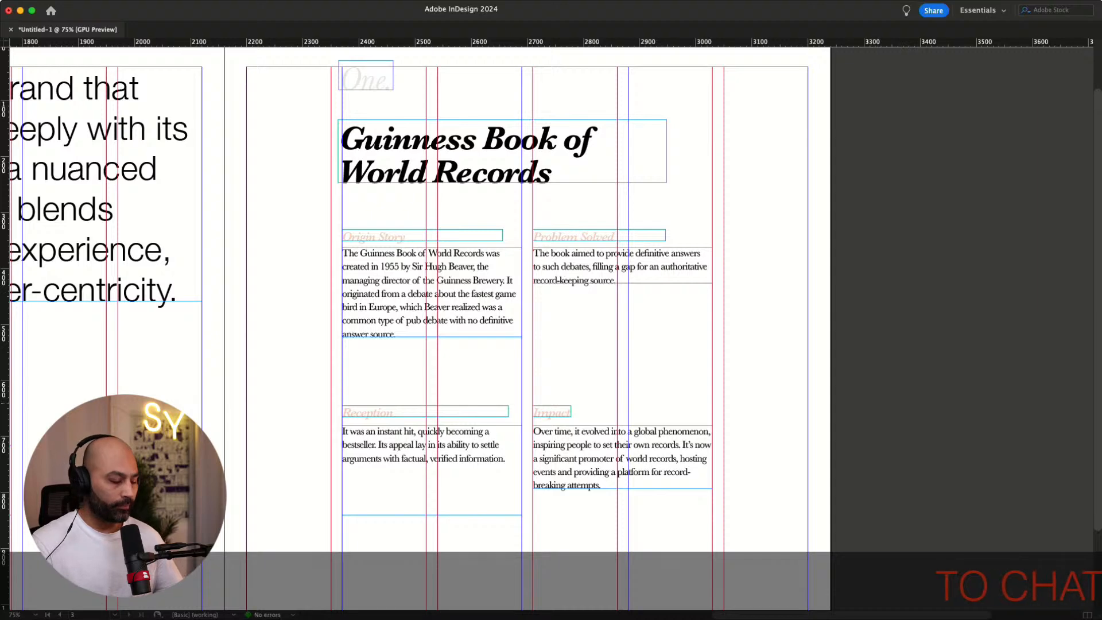
pyautogui.press('w')
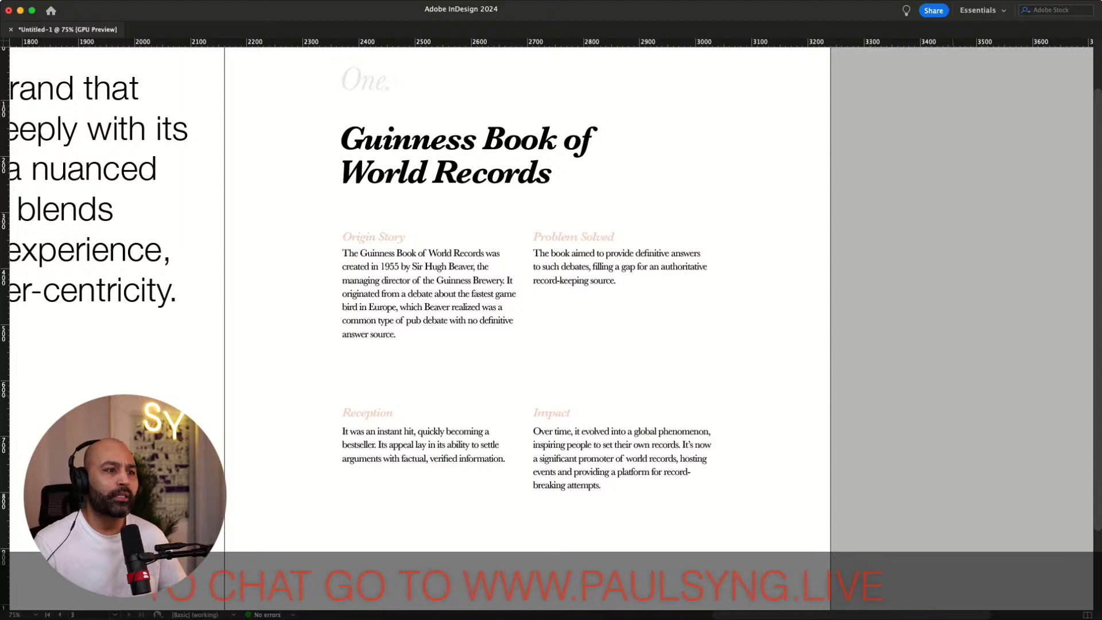
pyautogui.press('w')
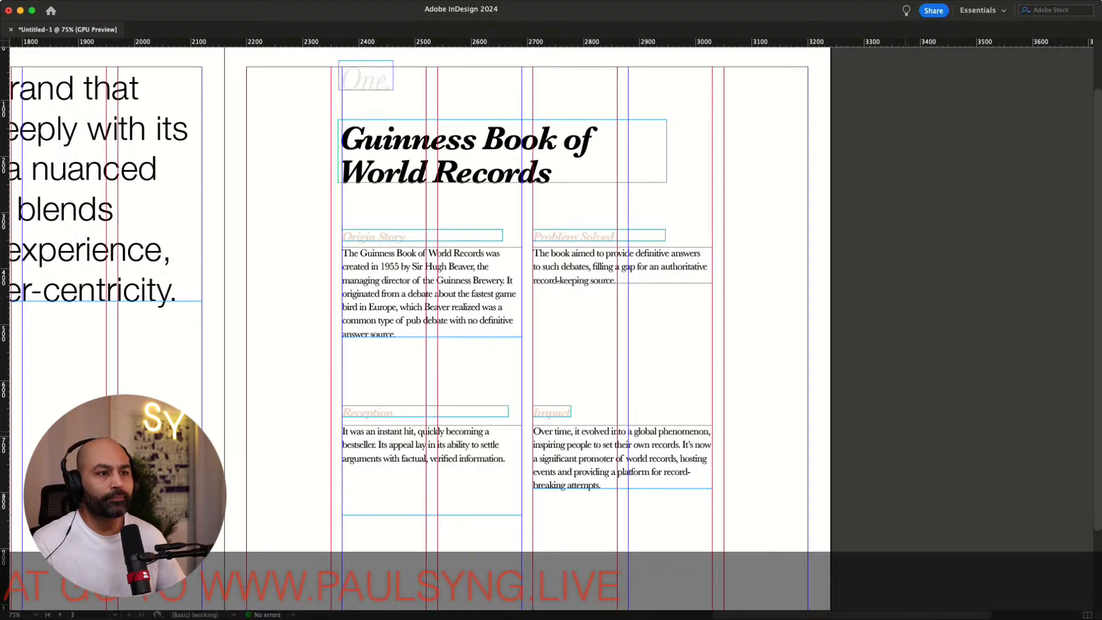
# Move the Impact section lower and the Reception section into the right column beneath Problem Solved
pyautogui.scroll(-2, 419, 299)
pyautogui.scroll(-1, 419, 298)
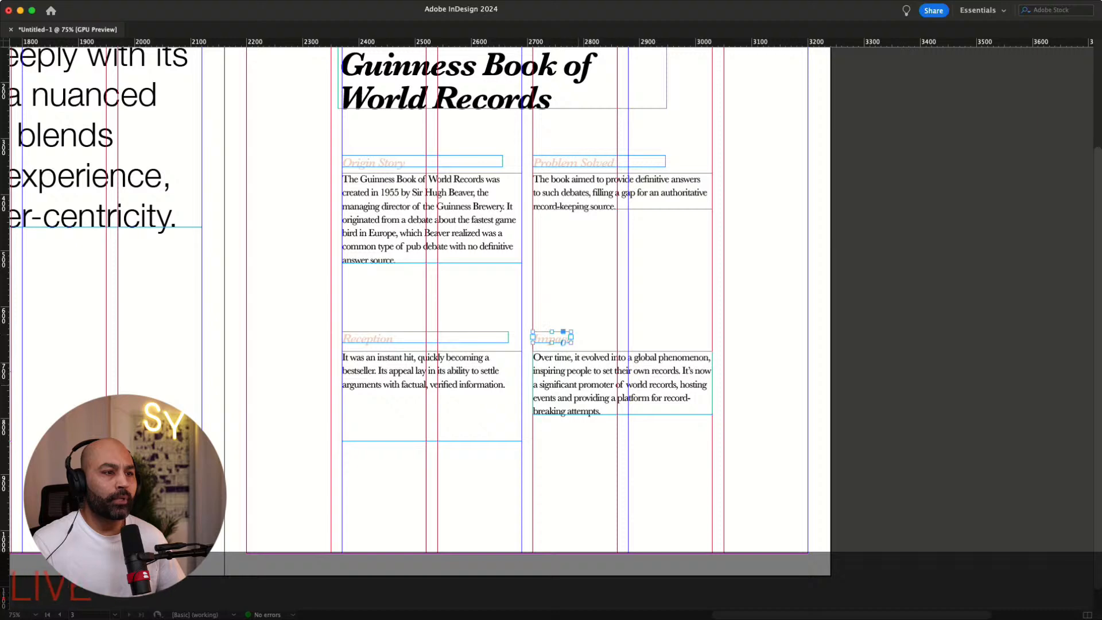
pyautogui.moveTo(622, 379); pyautogui.dragTo(622, 450)
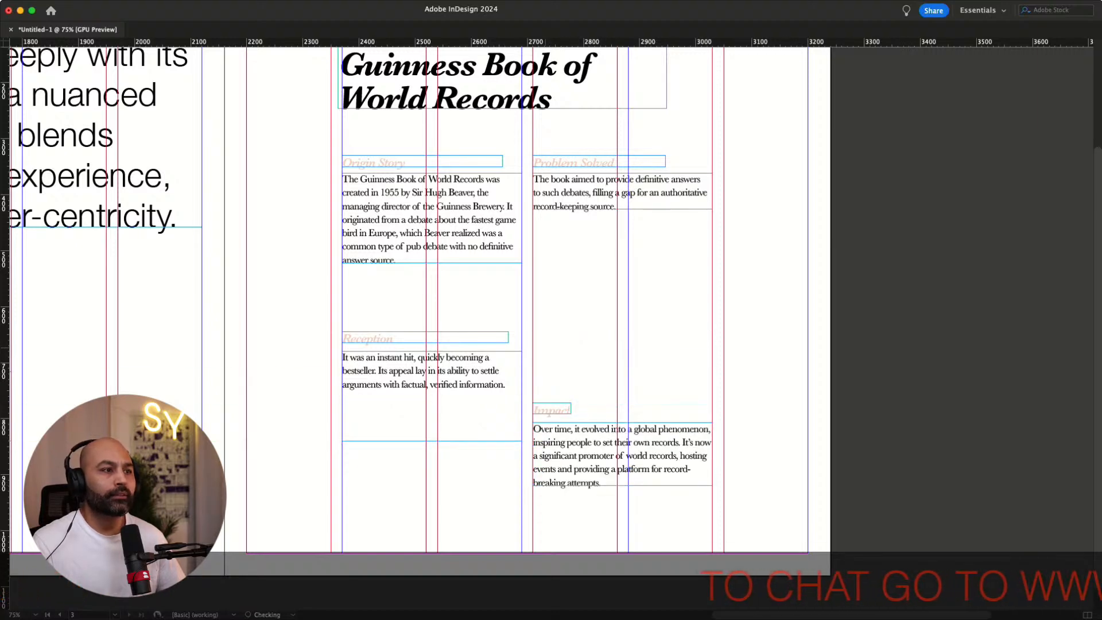
pyautogui.keyDown('shift'); pyautogui.click(441, 373); pyautogui.keyUp('shift')
pyautogui.moveTo(441, 376); pyautogui.dragTo(632, 295)
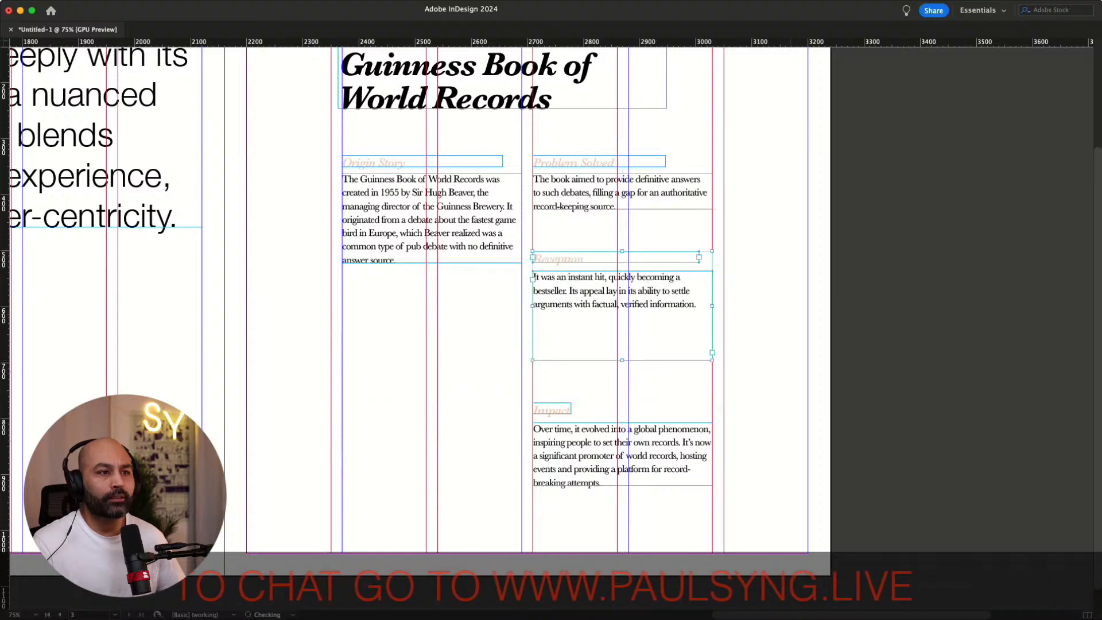
pyautogui.press('w')
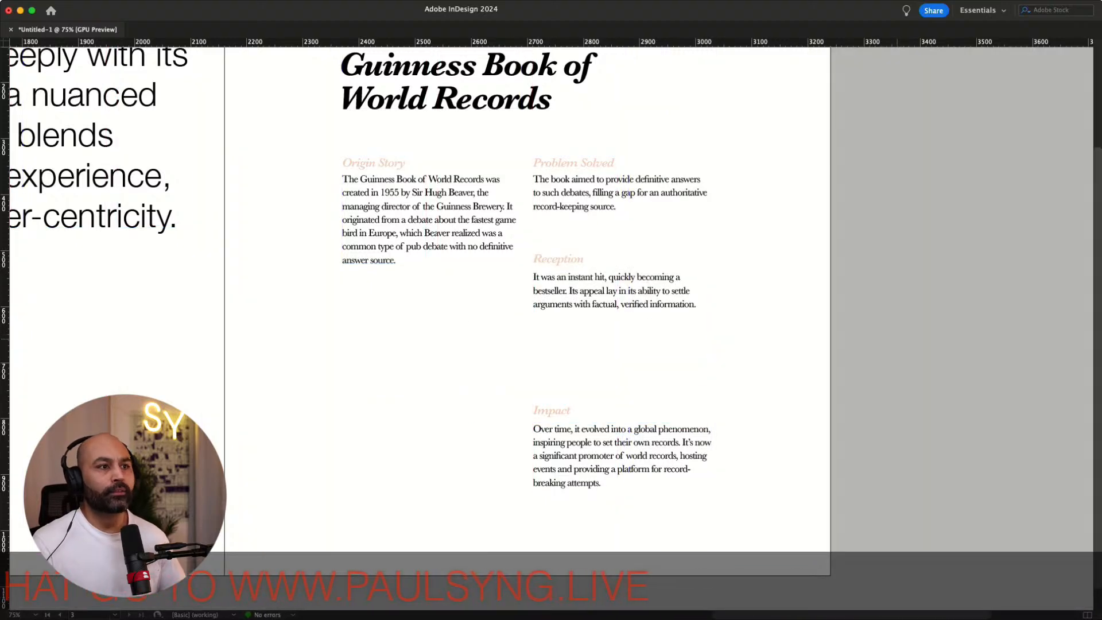
pyautogui.scroll(5, 897, 339)
pyautogui.scroll(-3, 897, 341)
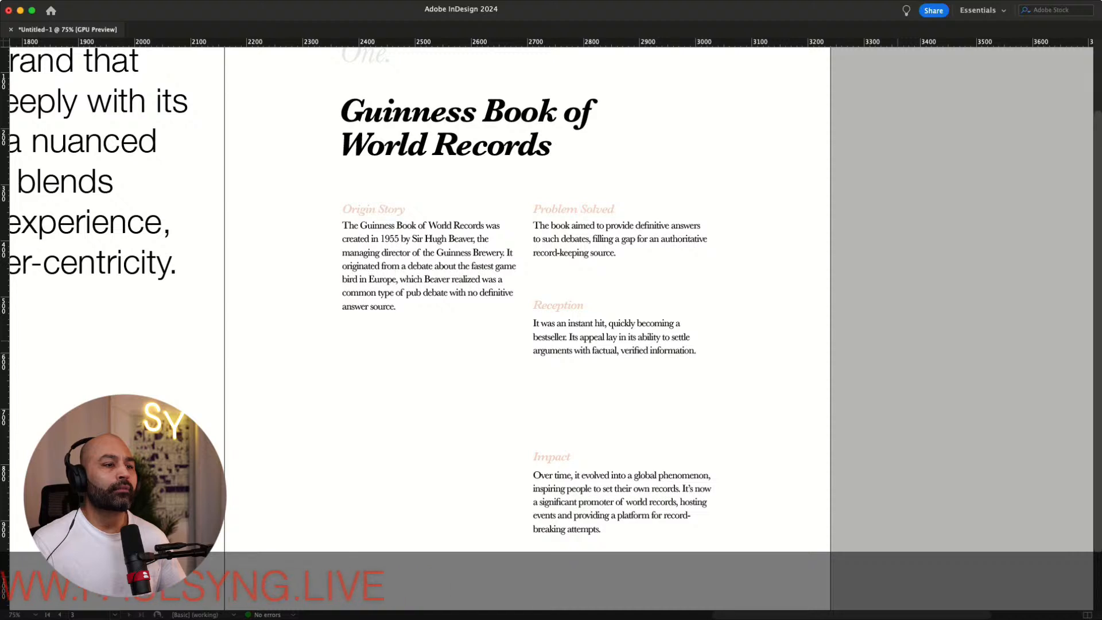
pyautogui.press('w')
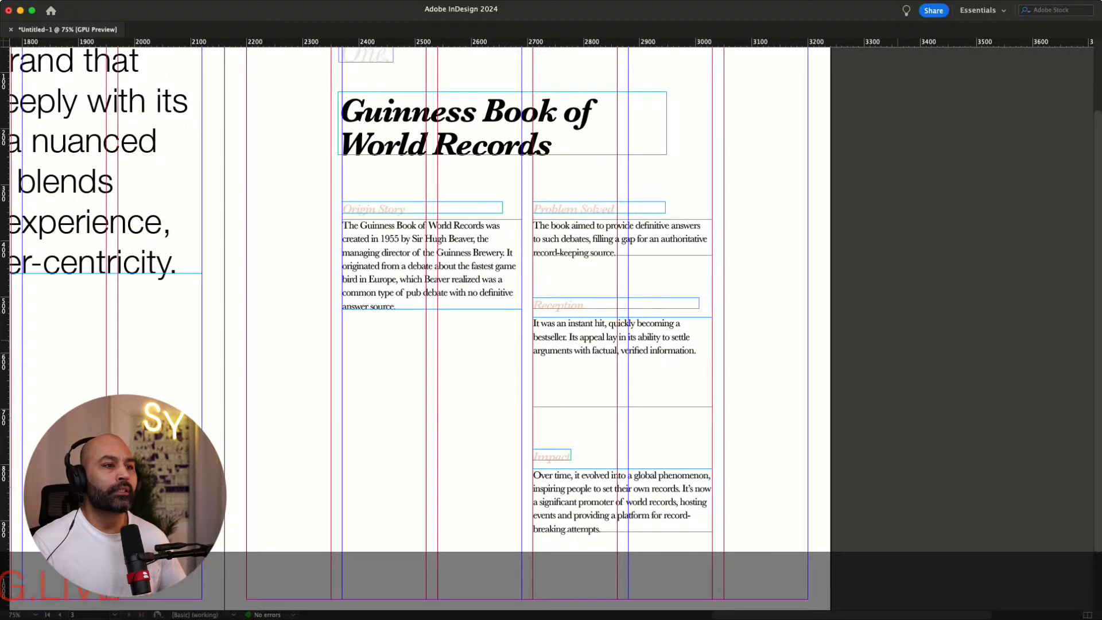
# Shift the right-column sections further right so they align with the page's outer columns
pyautogui.scroll(1, 548, 327)
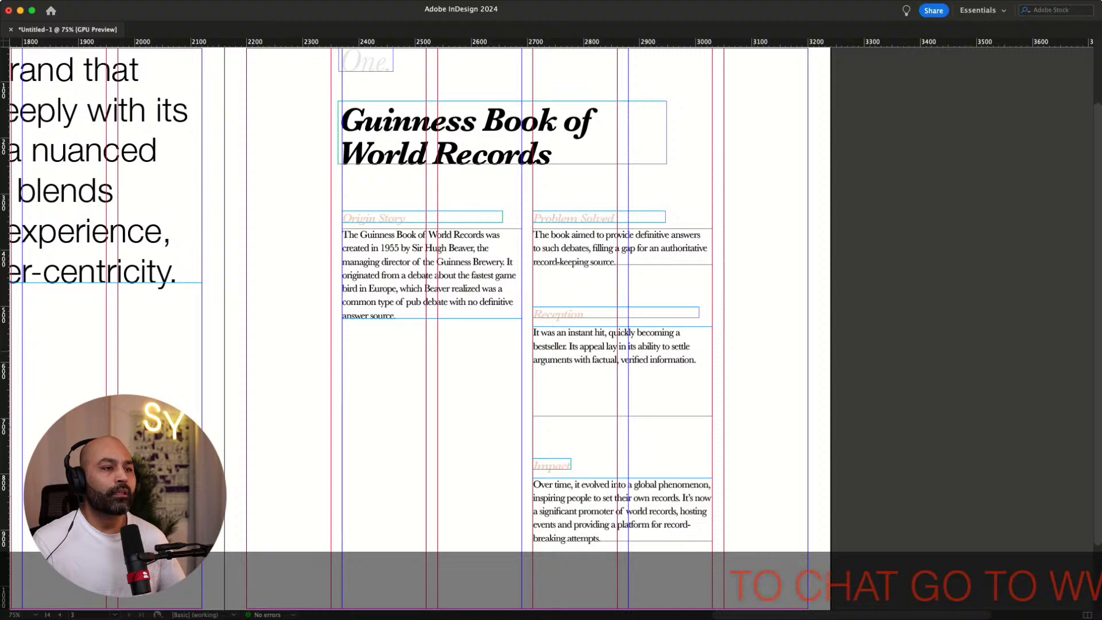
pyautogui.hscroll(5, 419, 299)
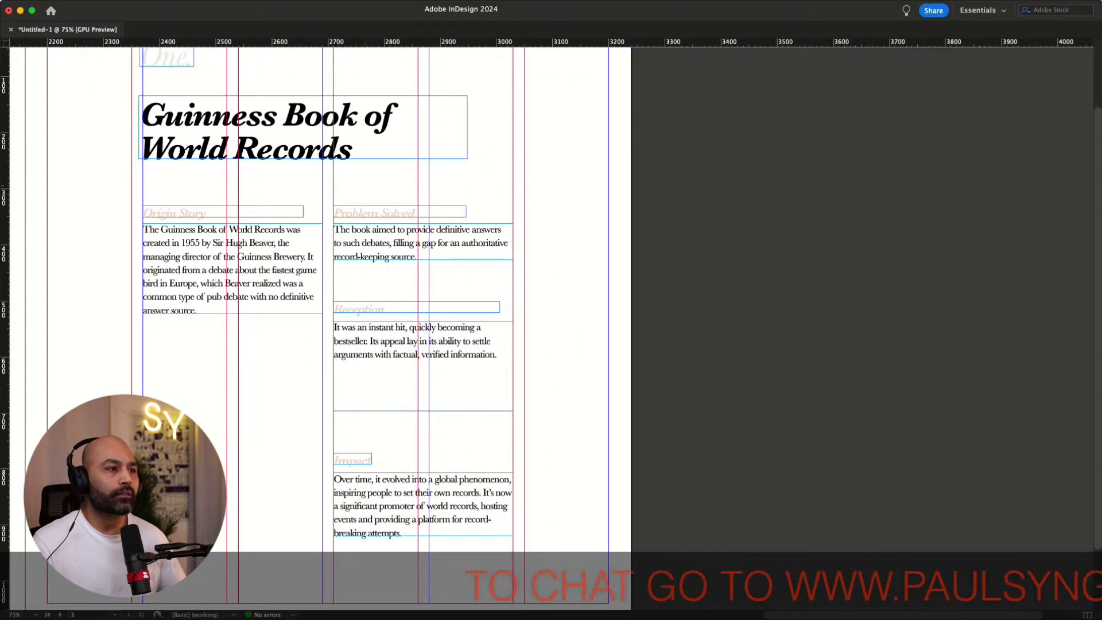
pyautogui.moveTo(392, 433)
pyautogui.mouseDown()
pyautogui.moveTo(393, 485)
pyautogui.moveTo(490, 492)
pyautogui.mouseUp()
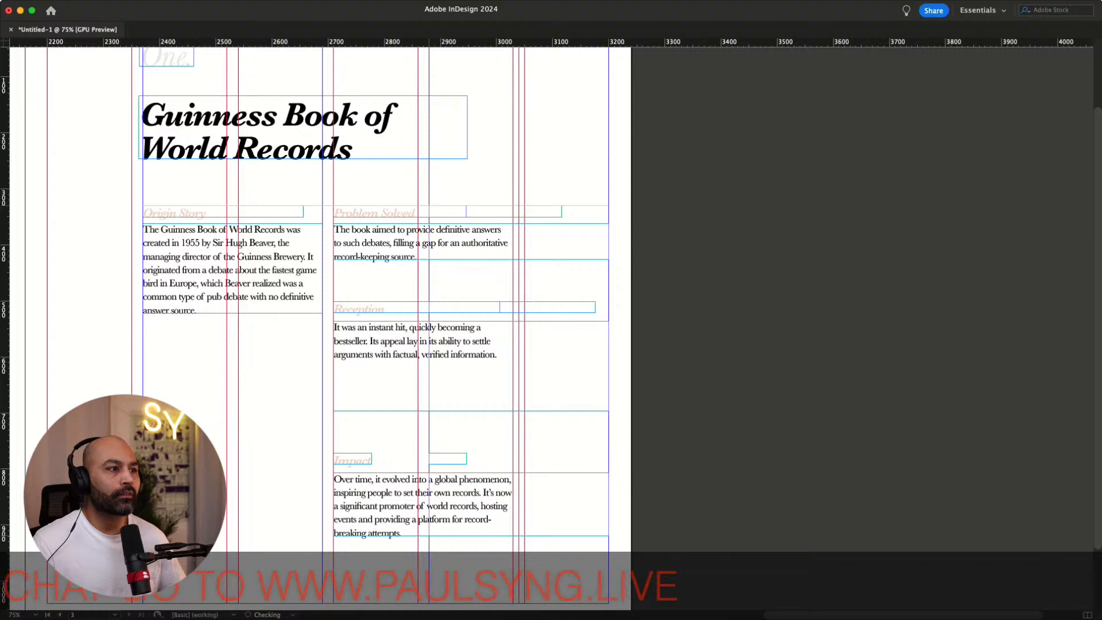
pyautogui.press('w')
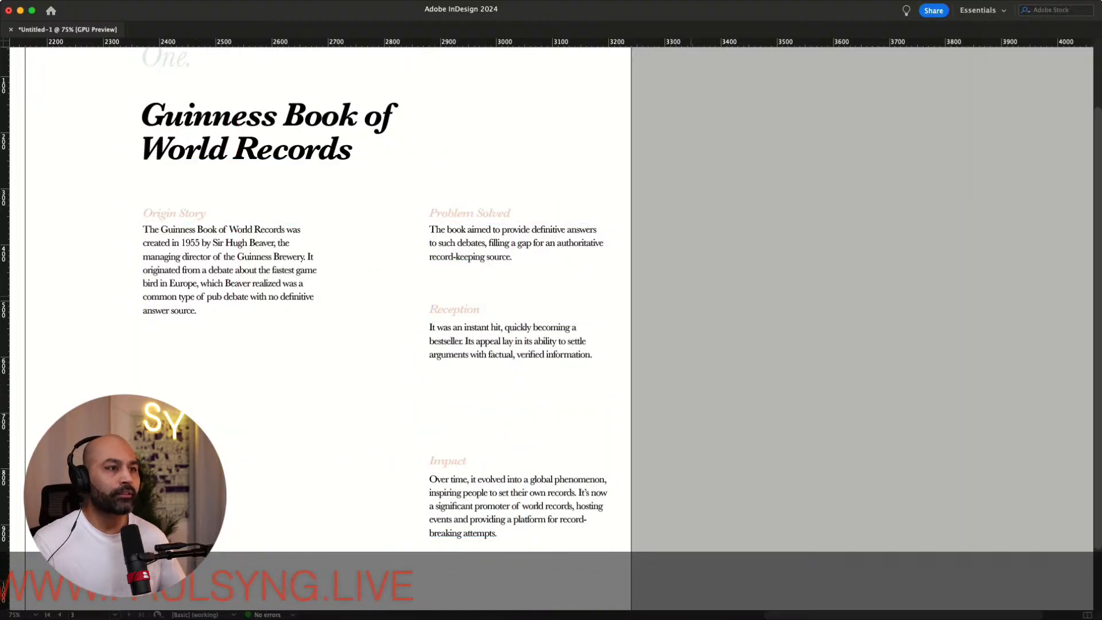
# Move the "One." label to the left margin, level with the heading
pyautogui.moveTo(692, 297); pyautogui.dragTo(843, 316)
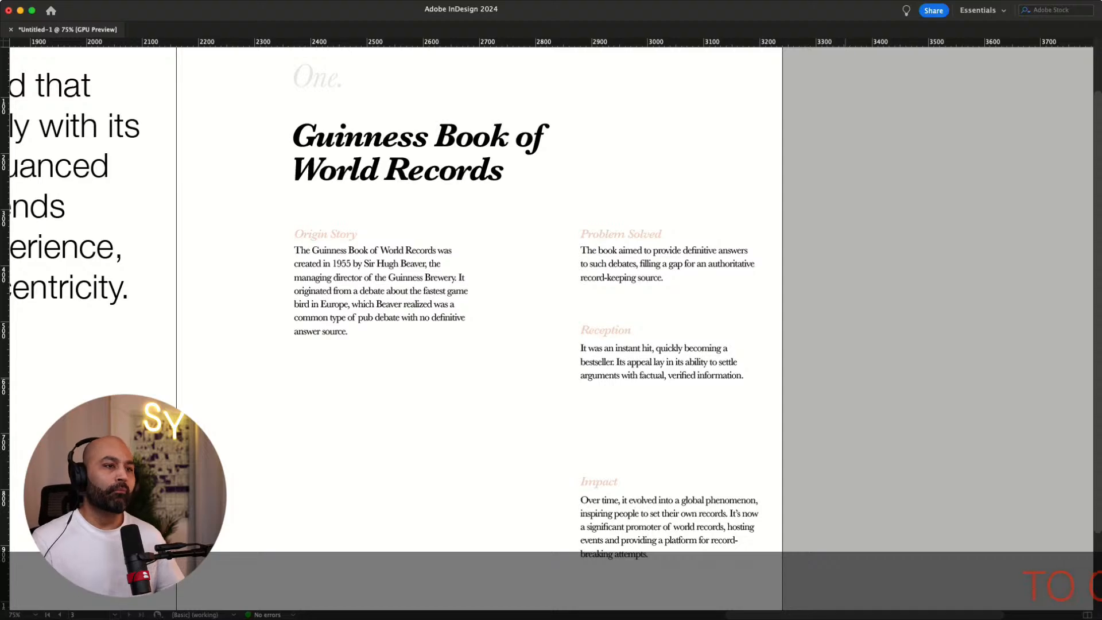
pyautogui.press('w')
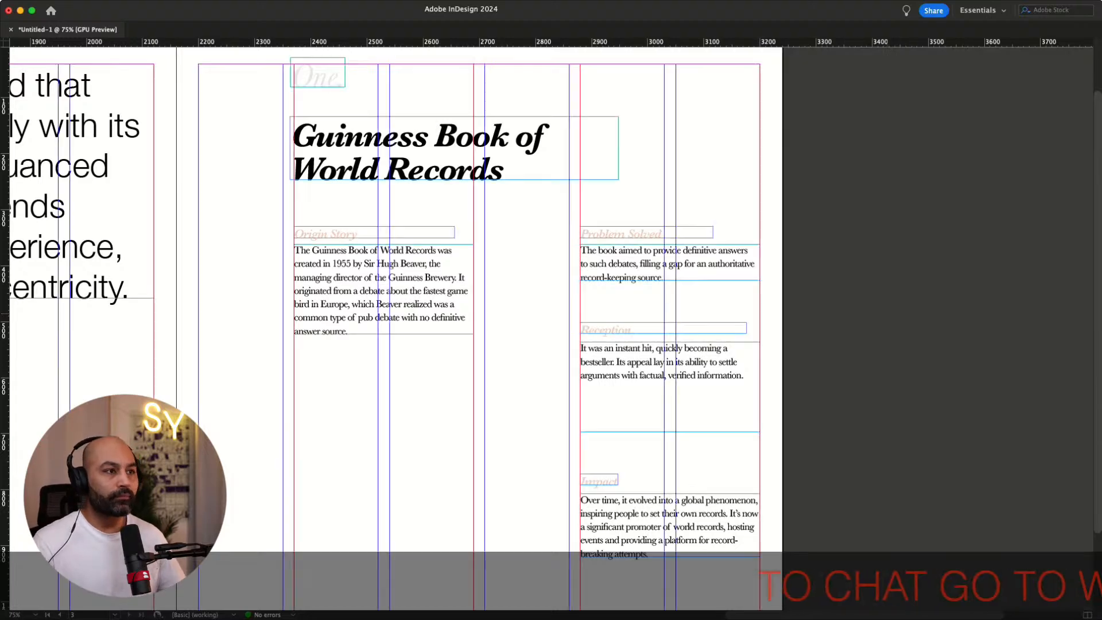
pyautogui.scroll(1, 396, 299)
pyautogui.scroll(-2, 396, 298)
pyautogui.scroll(3, 396, 298)
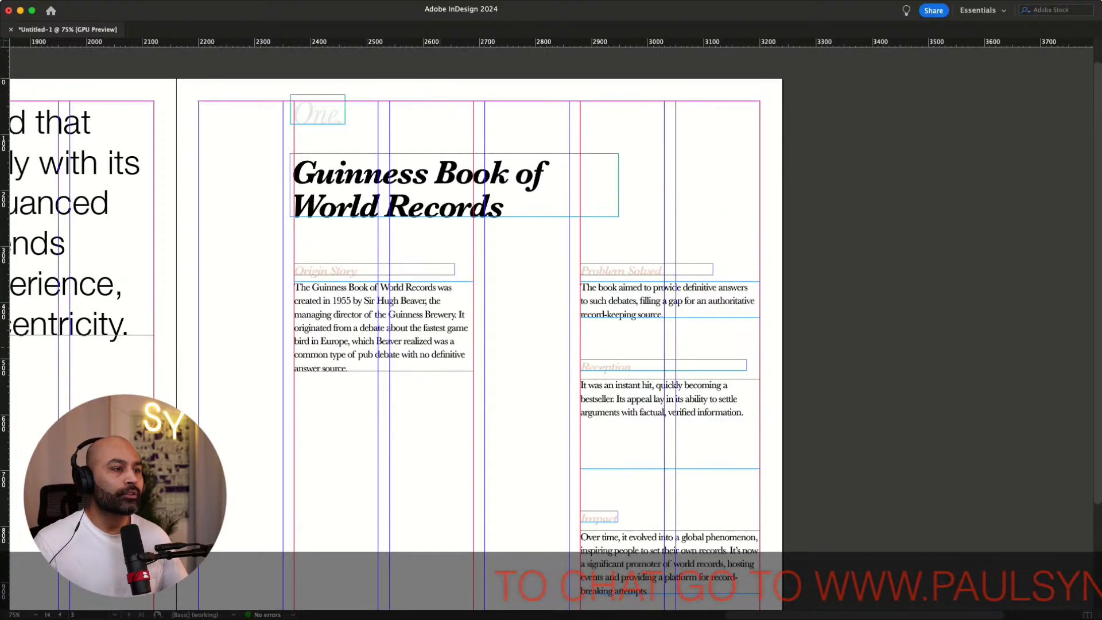
pyautogui.click(319, 117)
pyautogui.moveTo(319, 117); pyautogui.dragTo(226, 176)
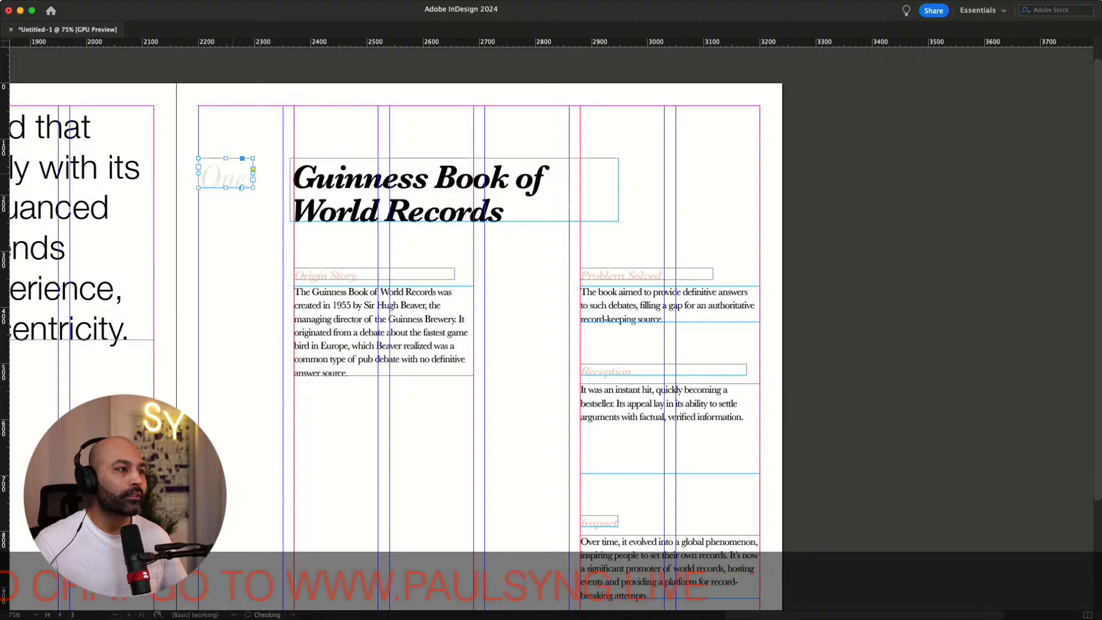
# On the parent page, create a series of evenly spaced horizontal guides spanning the page height
pyautogui.click(515, 146)
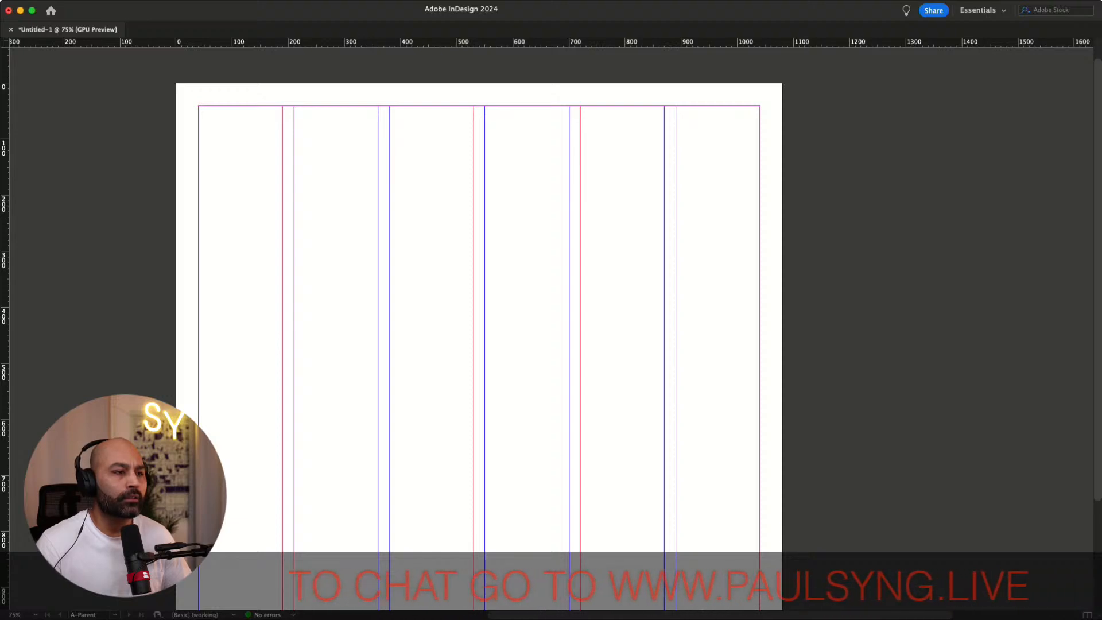
pyautogui.moveTo(479, 43); pyautogui.dragTo(480, 106)
pyautogui.press('Up')
pyautogui.press('Up')
pyautogui.press('Up')
pyautogui.press('Up')
pyautogui.press('Up')
pyautogui.press('Up')
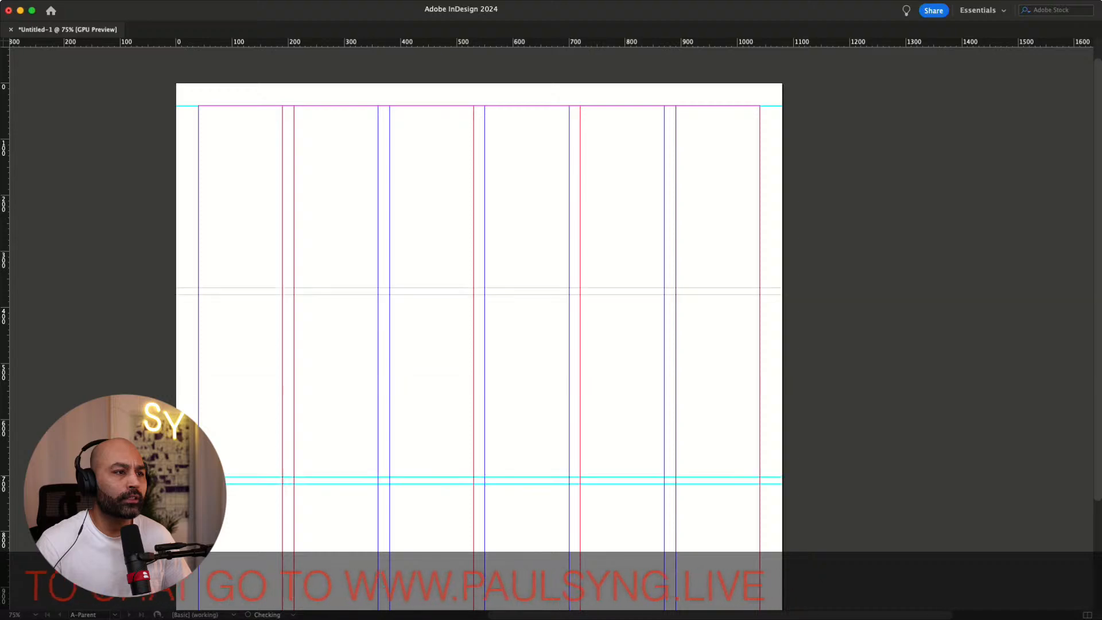
pyautogui.press('Up')
pyautogui.press('Up')
pyautogui.press('Up')
pyautogui.press('Up')
pyautogui.press('Up')
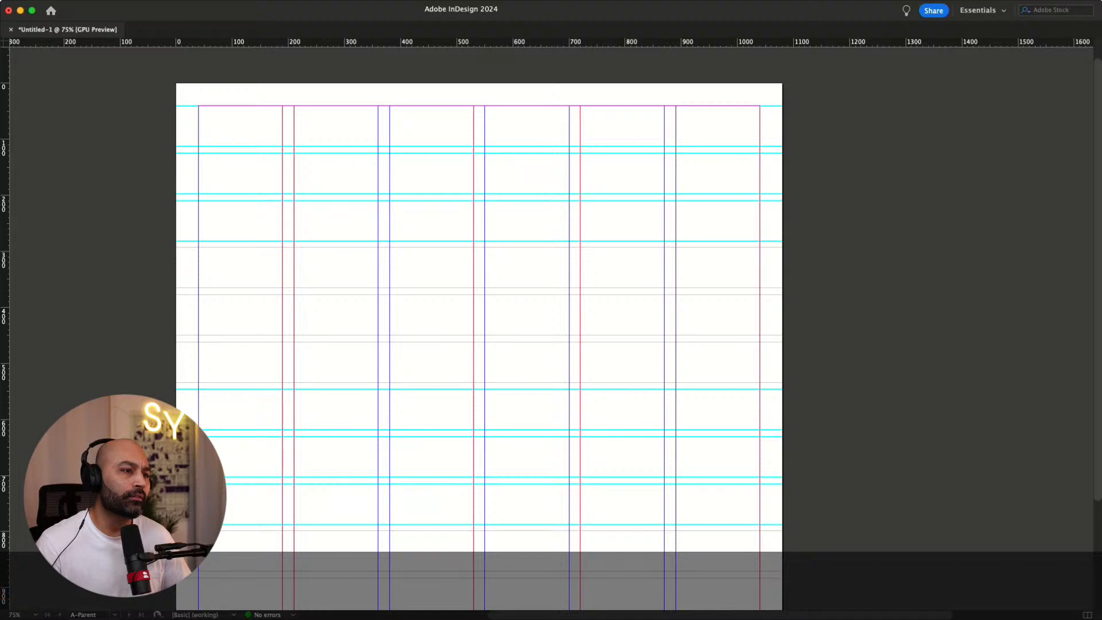
pyautogui.press('Down')
pyautogui.press('Down')
pyautogui.press('Down')
pyautogui.press('Up')
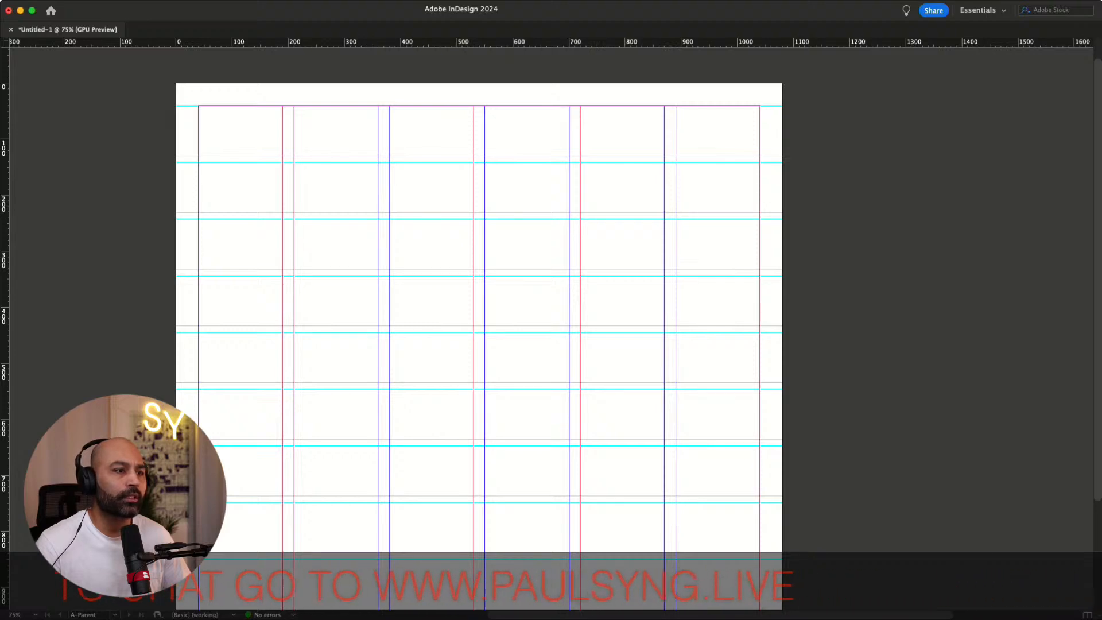
# Nudge the selected guides on the parent page upward to form paired row gutters
pyautogui.press('Up')
pyautogui.press('Up')
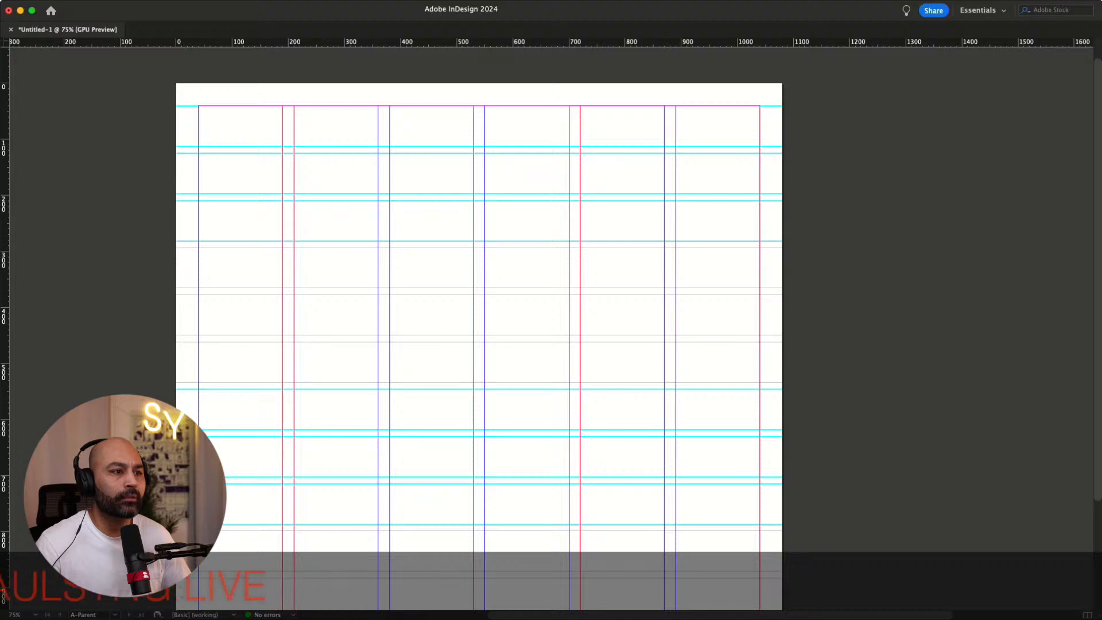
pyautogui.press('Up')
pyautogui.press('Up')
pyautogui.press('Up')
pyautogui.press('Up')
pyautogui.press('Up')
pyautogui.press('Up')
pyautogui.press('Up')
pyautogui.press('Up')
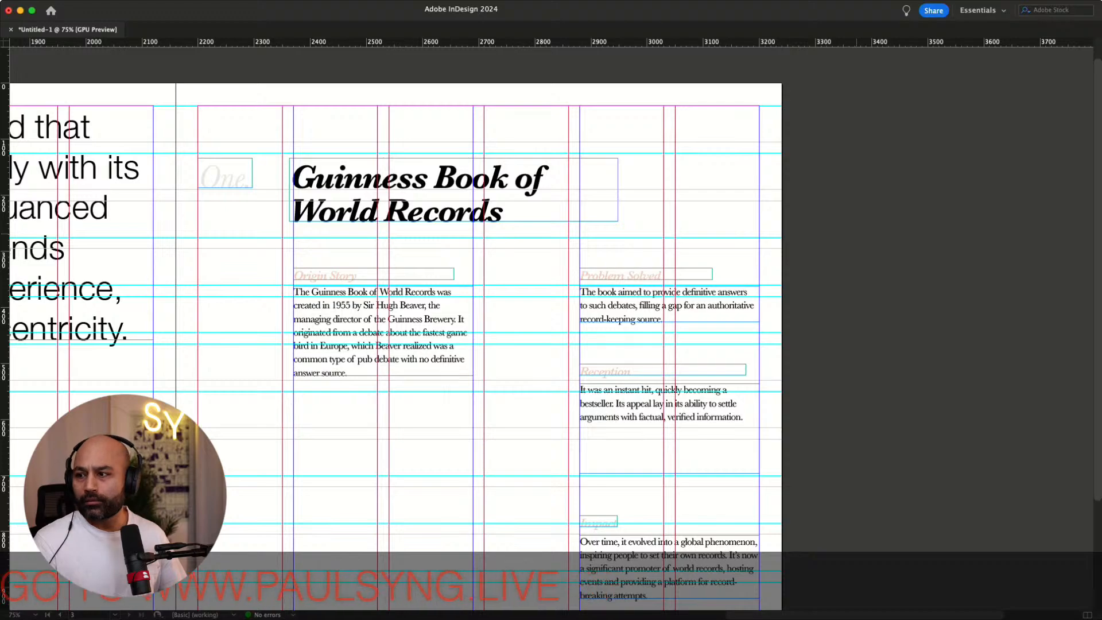
# Nudge the "One." label and the title heading slightly down to sit on the row guides
pyautogui.press('super+equal')
pyautogui.press('super+equal')
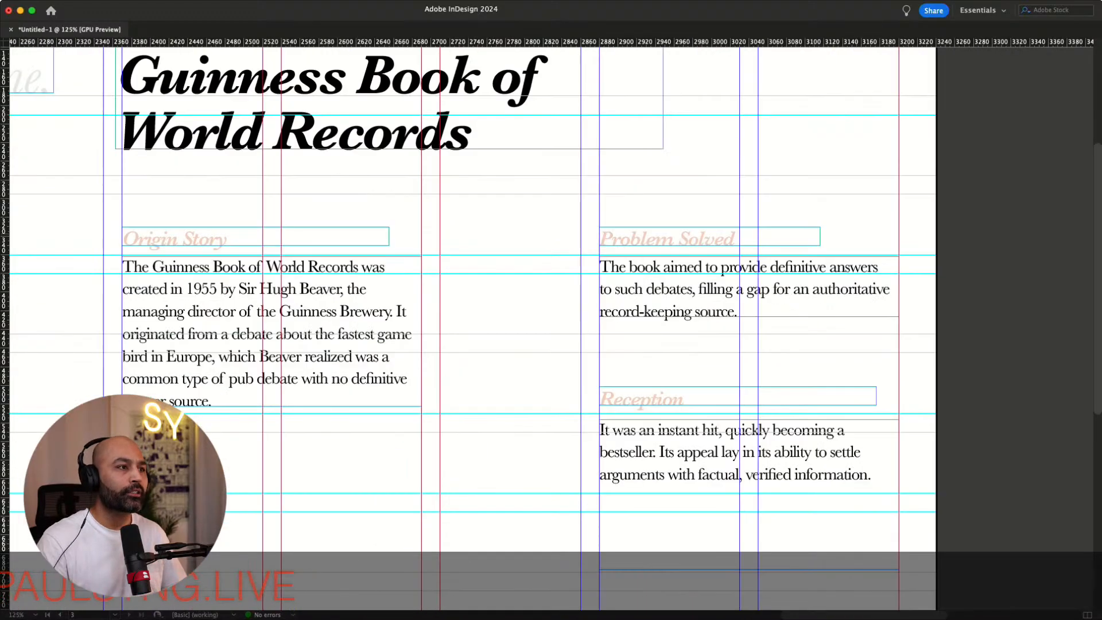
pyautogui.scroll(5, 471, 299)
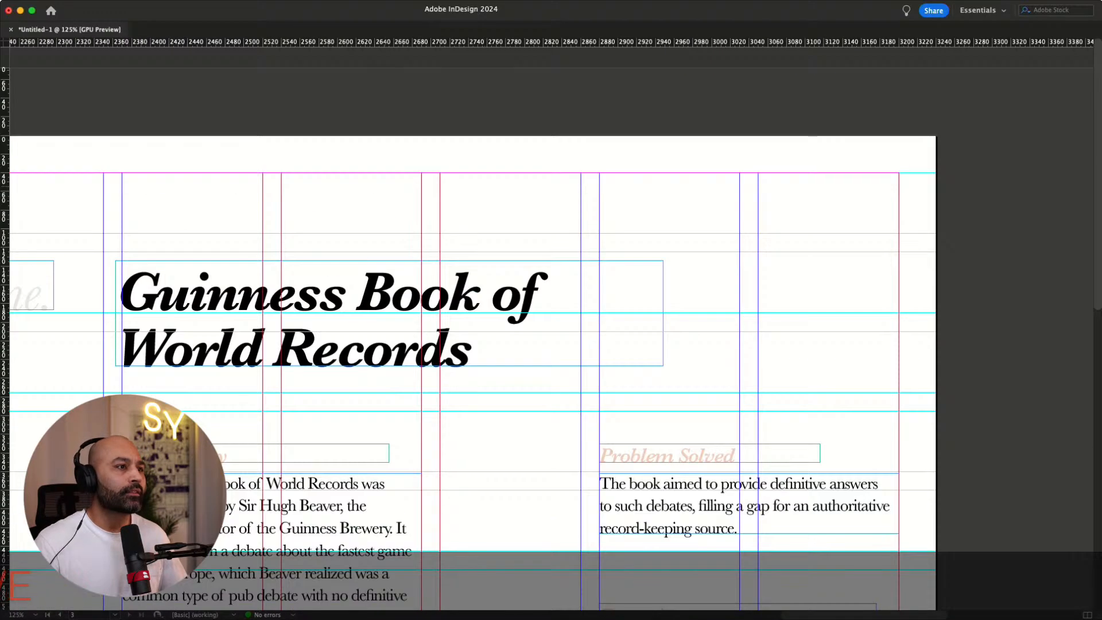
pyautogui.hscroll(-6, 551, 324)
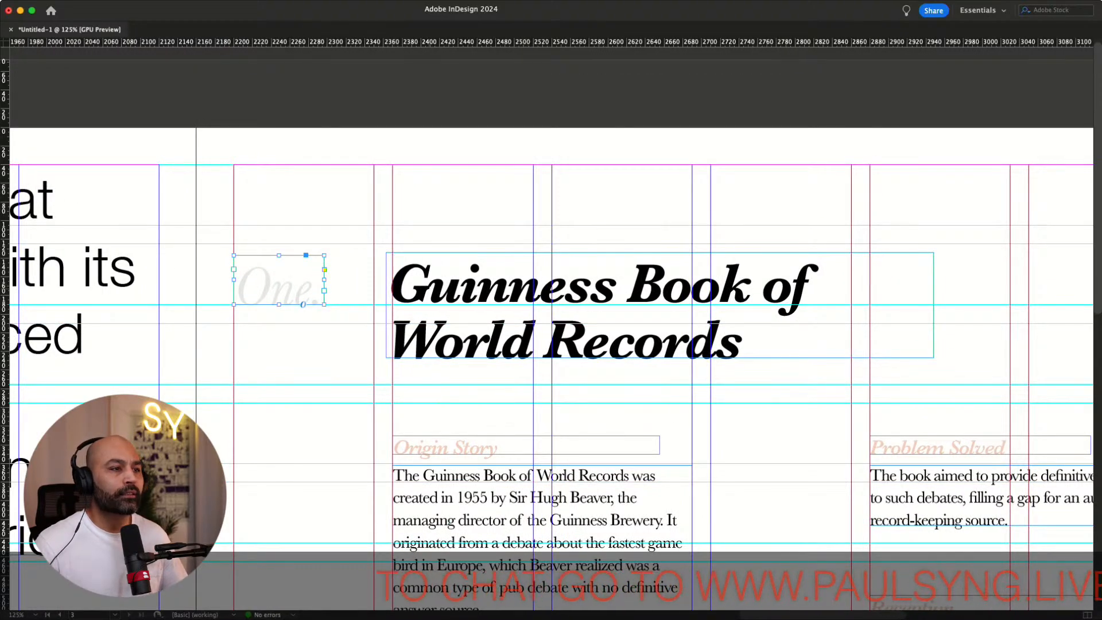
pyautogui.press('Down')
pyautogui.press('Down')
pyautogui.press('Down')
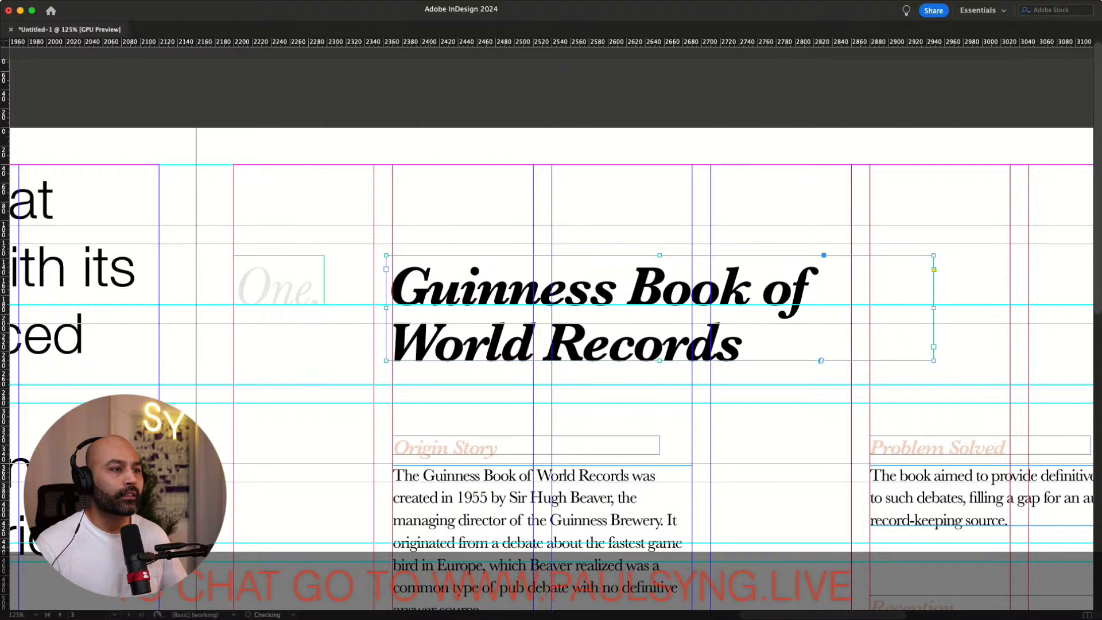
pyautogui.press('Up')
pyautogui.press('Down')
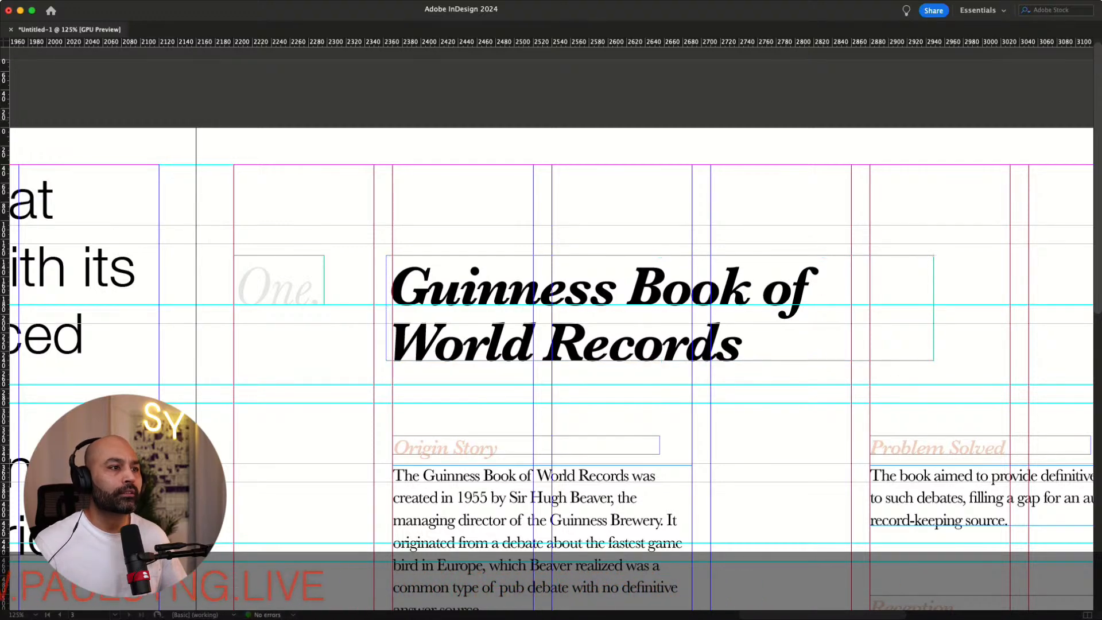
# Nudge the Origin Story and Problem Solved headings and body texts down together to align with the row guides
pyautogui.press('w')
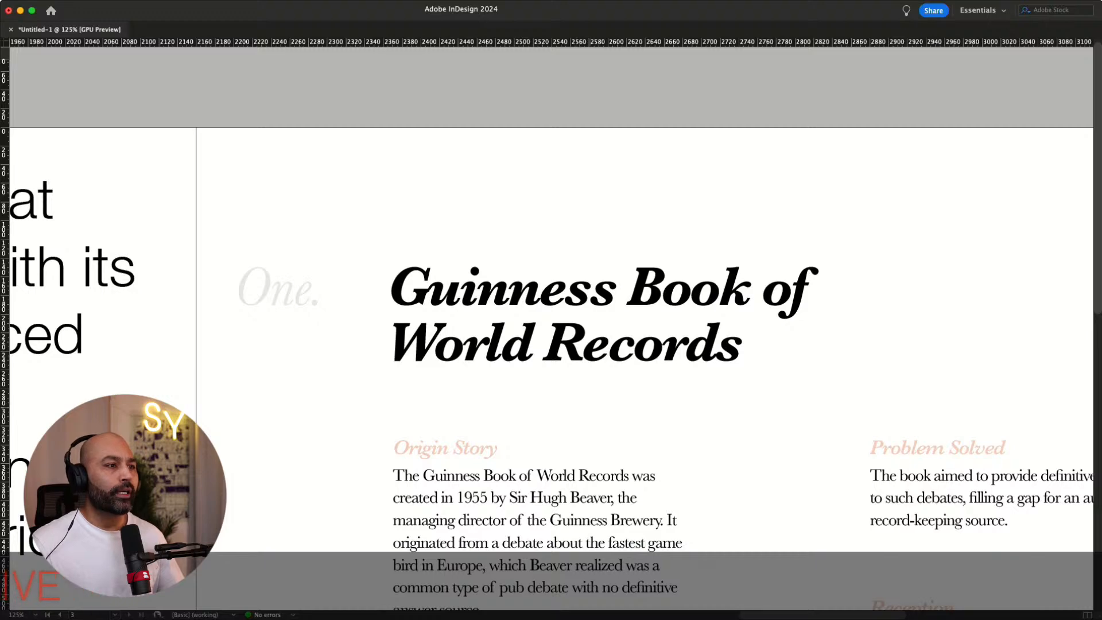
pyautogui.press('w')
pyautogui.scroll(-3, 551, 321)
pyautogui.hscroll(5, 551, 321)
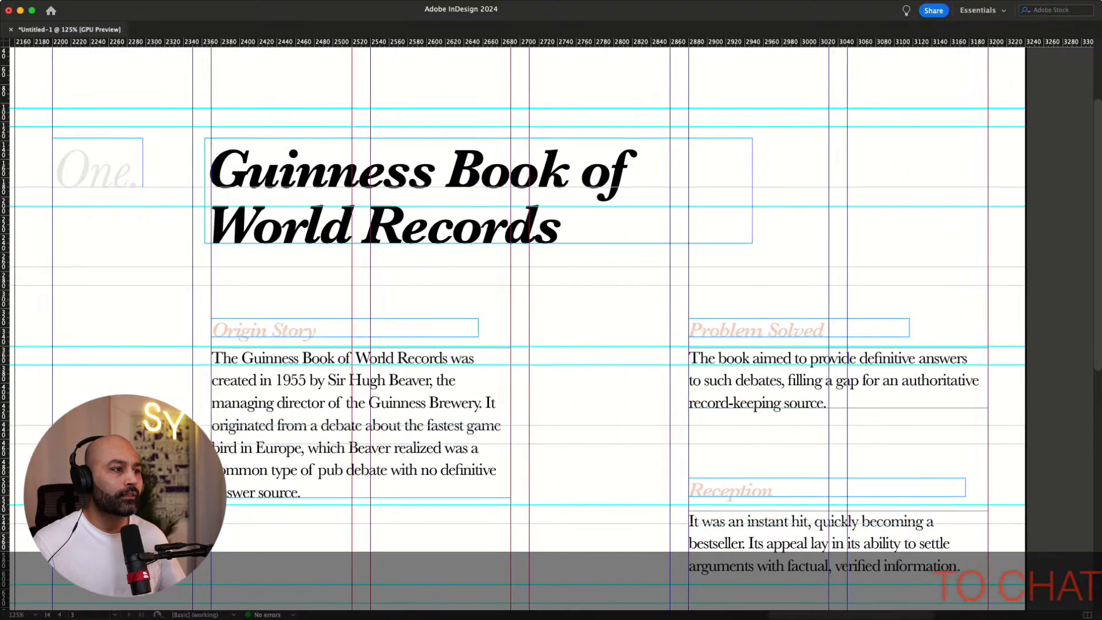
pyautogui.click(299, 329)
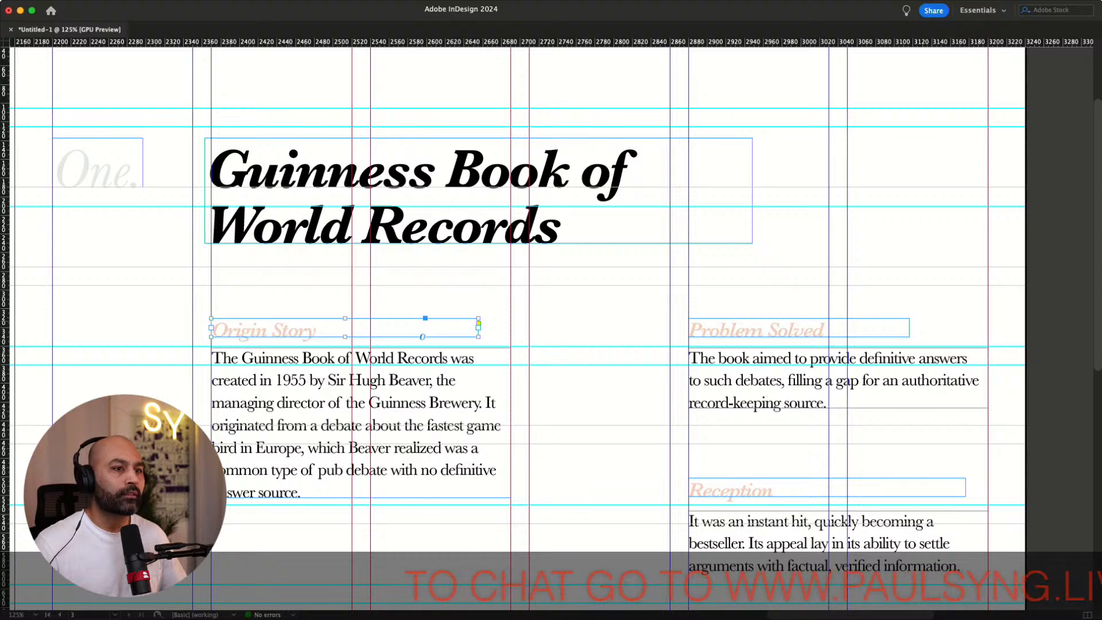
pyautogui.keyDown('shift'); pyautogui.click(756, 330); pyautogui.keyUp('shift')
pyautogui.keyDown('shift'); pyautogui.click(360, 403); pyautogui.keyUp('shift')
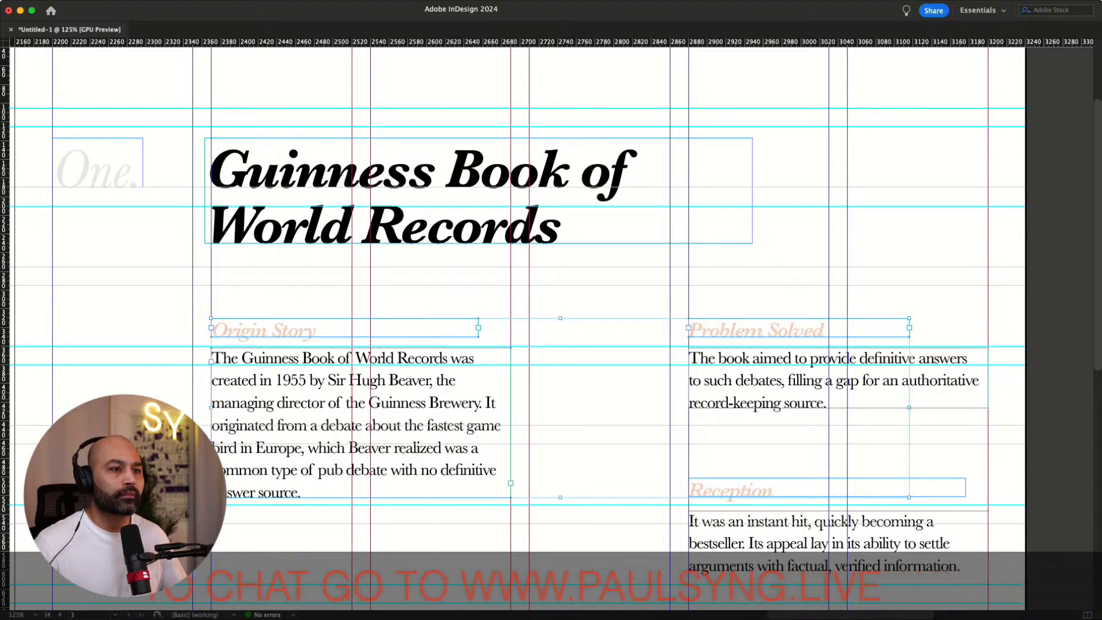
pyautogui.keyDown('shift'); pyautogui.click(804, 381); pyautogui.keyUp('shift')
pyautogui.press('Down')
pyautogui.press('Down')
pyautogui.press('Down')
pyautogui.press('Down')
pyautogui.press('Down')
pyautogui.press('Down')
pyautogui.press('Down')
pyautogui.press('Down')
pyautogui.press('Down')
pyautogui.press('Down')
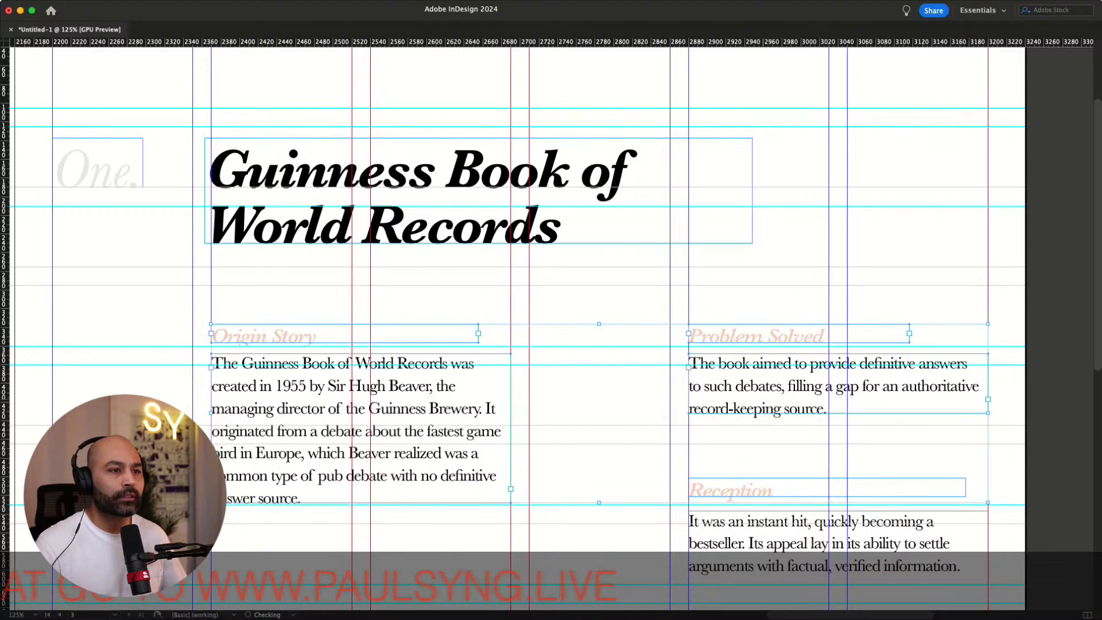
pyautogui.press('Down')
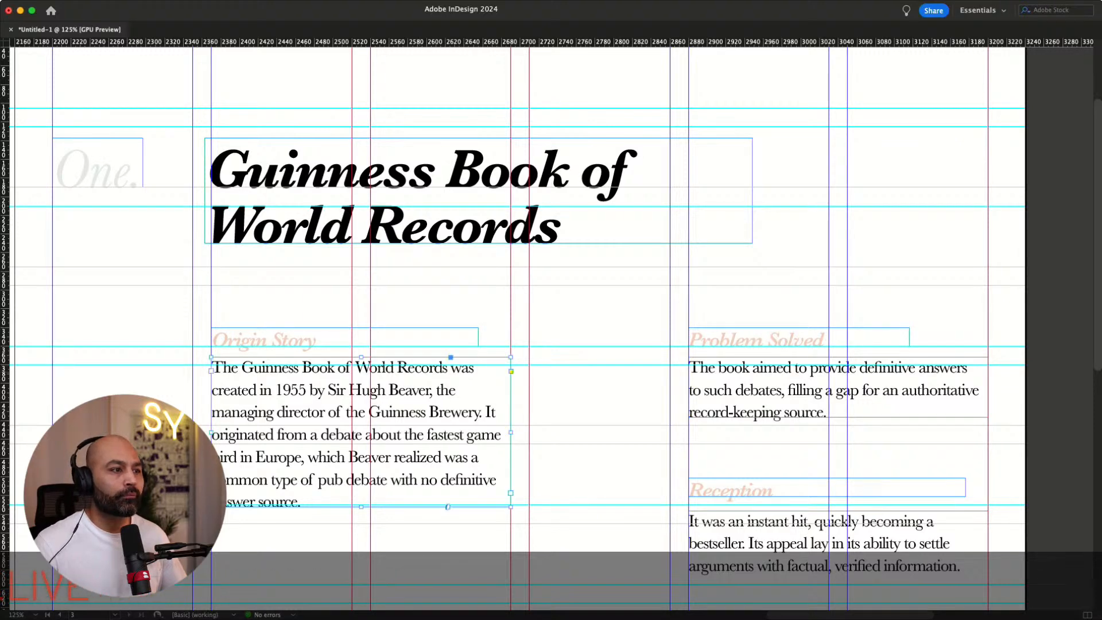
pyautogui.press('Down')
pyautogui.press('Down')
pyautogui.press('Down')
pyautogui.press('Down')
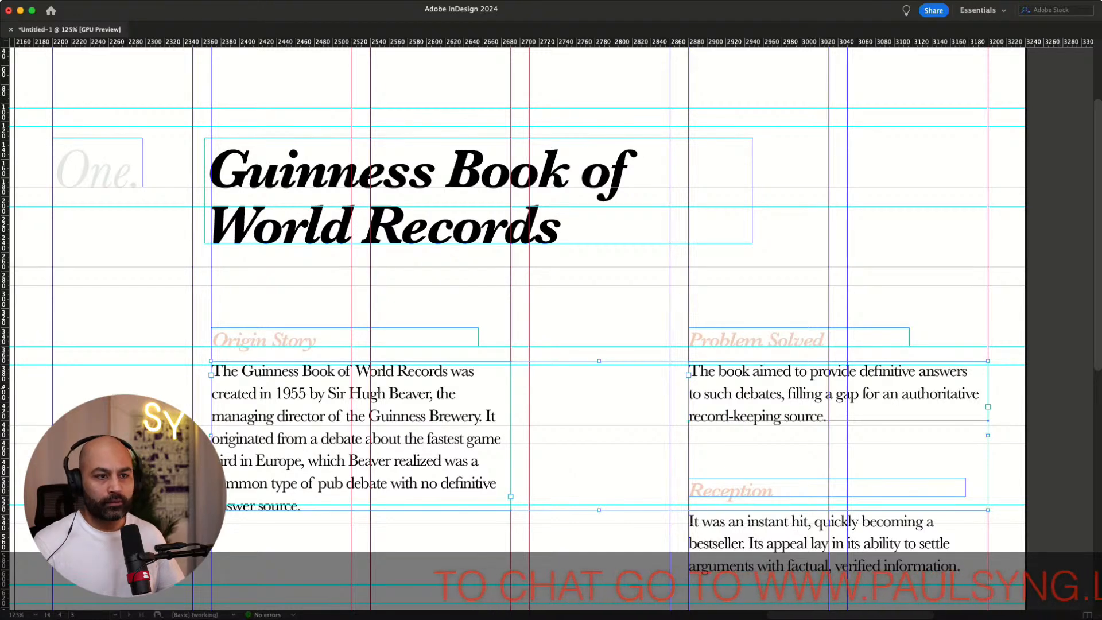
# Nudge the Reception heading and body text vertically to align with the row guides
pyautogui.press('super+shift+a')
pyautogui.scroll(-5, 514, 327)
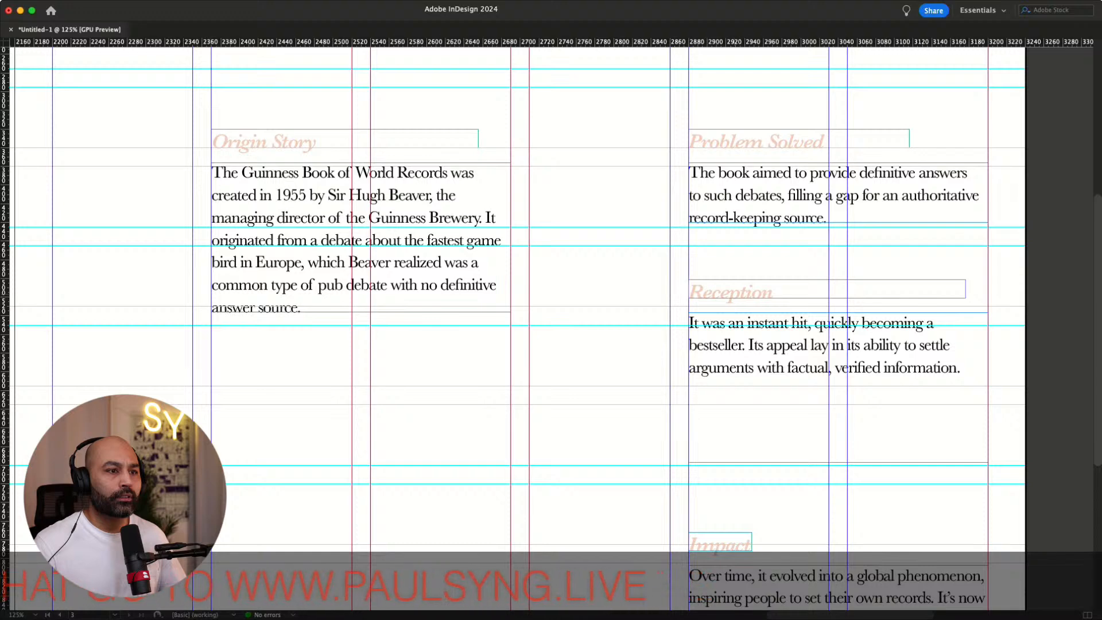
pyautogui.click(826, 290)
pyautogui.keyDown('shift'); pyautogui.click(827, 345); pyautogui.keyUp('shift')
pyautogui.press('Down')
pyautogui.press('Down')
pyautogui.press('Down')
pyautogui.press('Down')
pyautogui.press('Down')
pyautogui.press('Down')
pyautogui.press('Down')
pyautogui.press('Down')
pyautogui.press('Down')
pyautogui.press('Down')
pyautogui.press('Down')
pyautogui.press('Down')
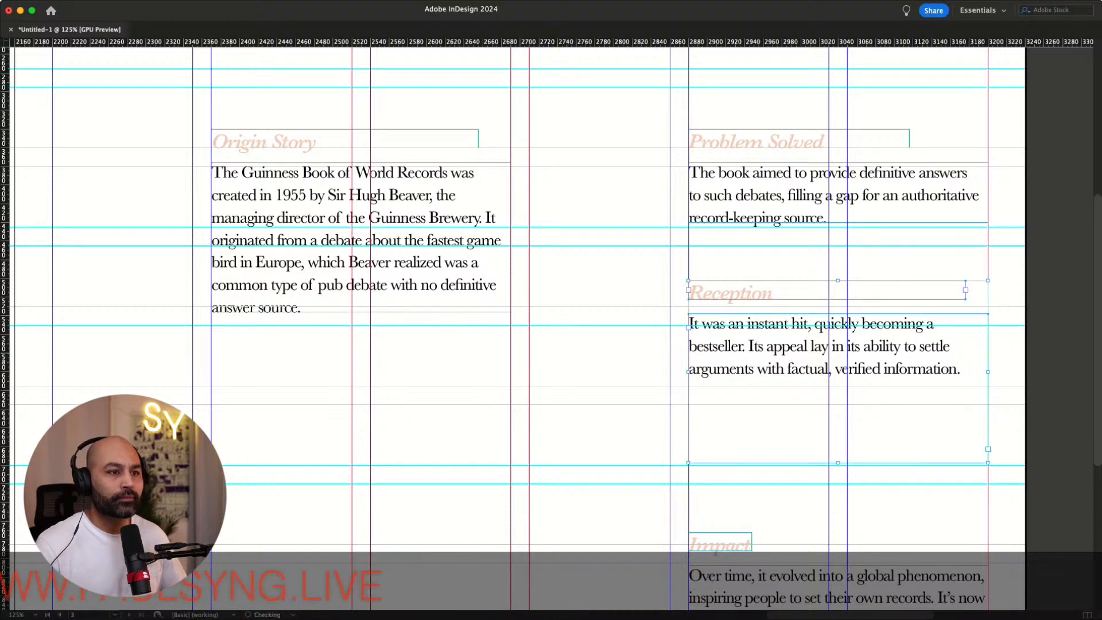
pyautogui.press('Down')
pyautogui.press('Down')
pyautogui.press('Down')
pyautogui.press('Down')
pyautogui.press('Down')
pyautogui.press('Down')
pyautogui.press('Down')
pyautogui.press('Down')
pyautogui.press('Down')
pyautogui.press('Down')
pyautogui.press('Down')
pyautogui.press('Down')
pyautogui.press('Down')
pyautogui.press('Down')
pyautogui.press('Down')
pyautogui.press('Down')
pyautogui.press('Down')
pyautogui.press('Down')
pyautogui.press('Down')
pyautogui.press('Down')
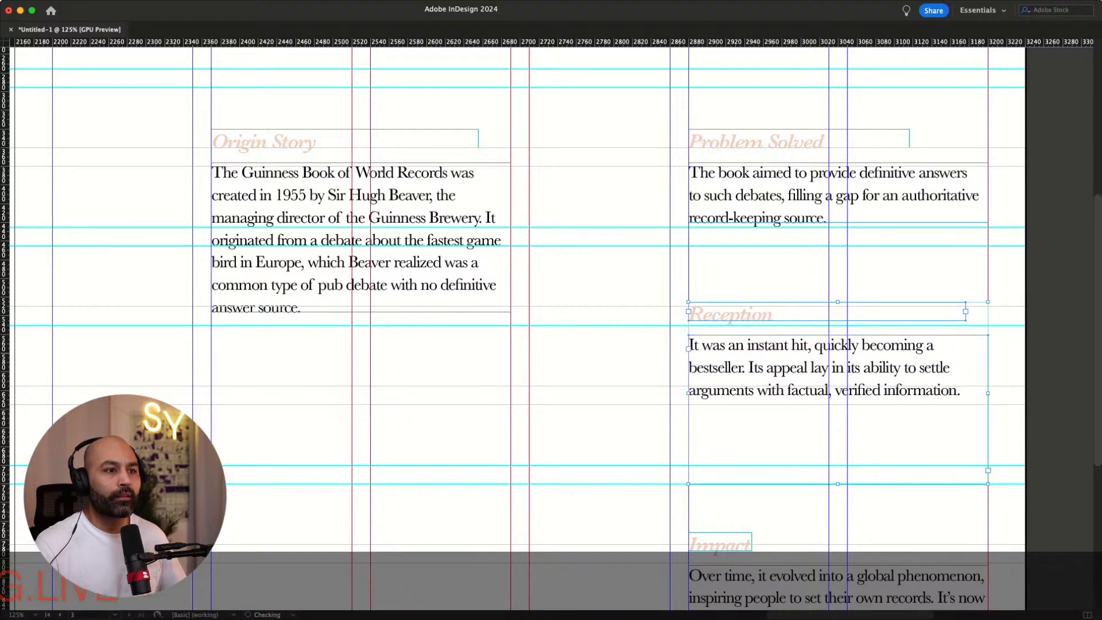
pyautogui.press('Down')
pyautogui.press('Down')
pyautogui.press('Down')
pyautogui.press('Down')
pyautogui.press('Down')
pyautogui.press('Down')
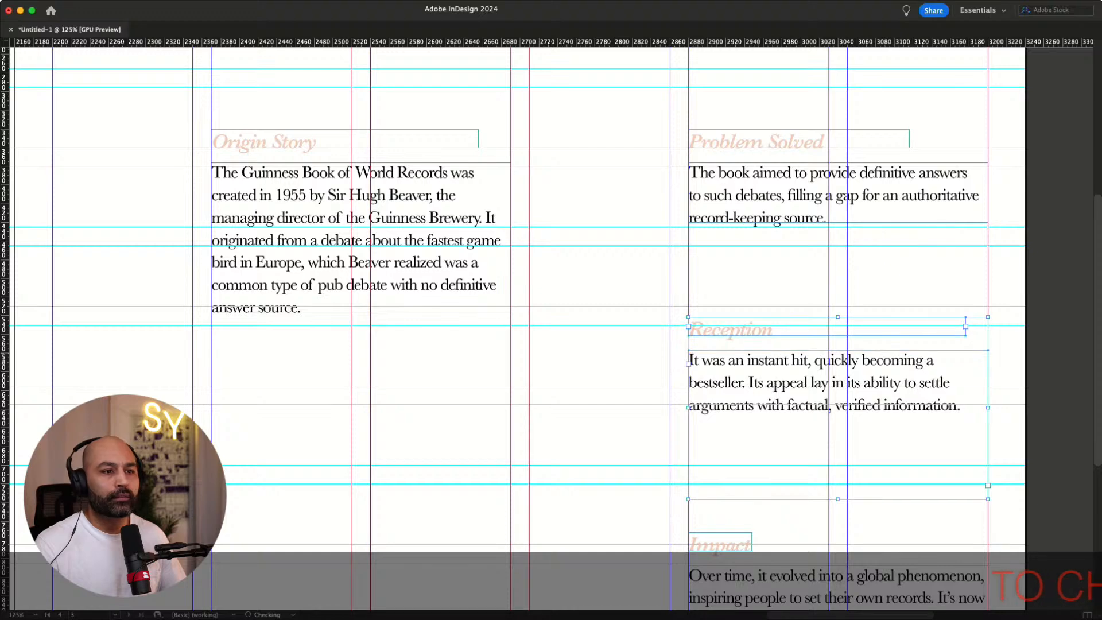
pyautogui.press('Up')
pyautogui.press('Up')
pyautogui.press('Up')
pyautogui.press('Up')
pyautogui.press('Up')
pyautogui.press('Up')
pyautogui.press('Up')
pyautogui.press('Up')
pyautogui.press('Up')
pyautogui.press('Up')
pyautogui.press('Up')
pyautogui.press('Up')
pyautogui.press('Up')
pyautogui.press('Up')
pyautogui.press('Up')
pyautogui.press('Up')
pyautogui.press('Up')
pyautogui.press('Up')
pyautogui.press('Up')
pyautogui.press('Up')
pyautogui.press('Up')
pyautogui.press('Up')
pyautogui.press('Up')
pyautogui.press('Up')
pyautogui.press('Up')
pyautogui.press('Up')
pyautogui.press('Up')
pyautogui.press('Up')
pyautogui.press('Up')
pyautogui.press('Up')
pyautogui.press('Up')
pyautogui.press('Up')
pyautogui.press('Up')
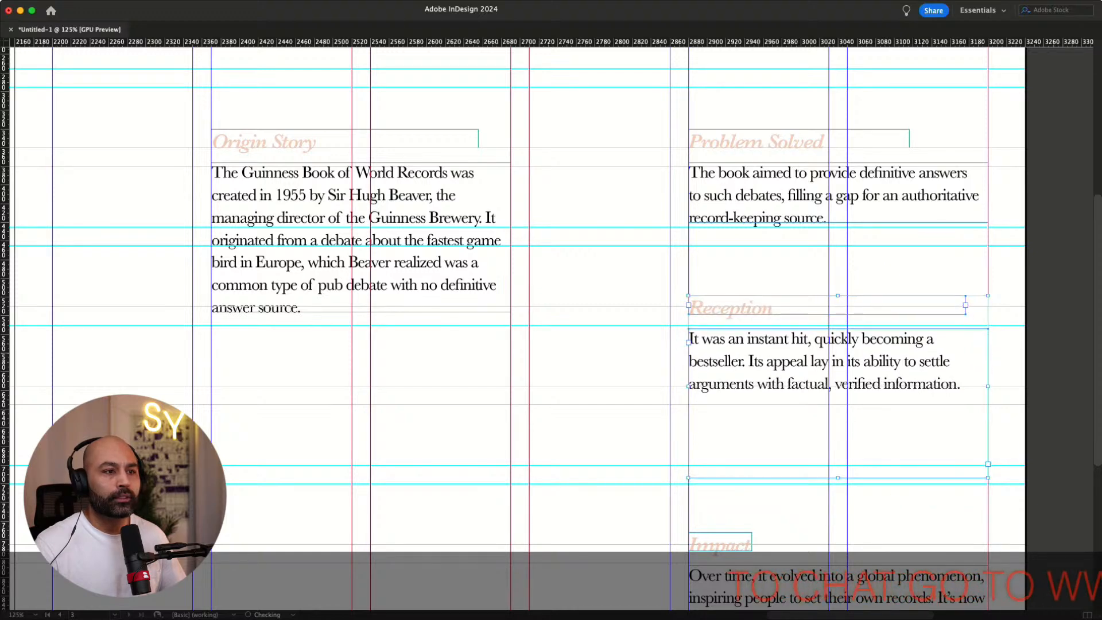
pyautogui.press('Up')
pyautogui.press('Up')
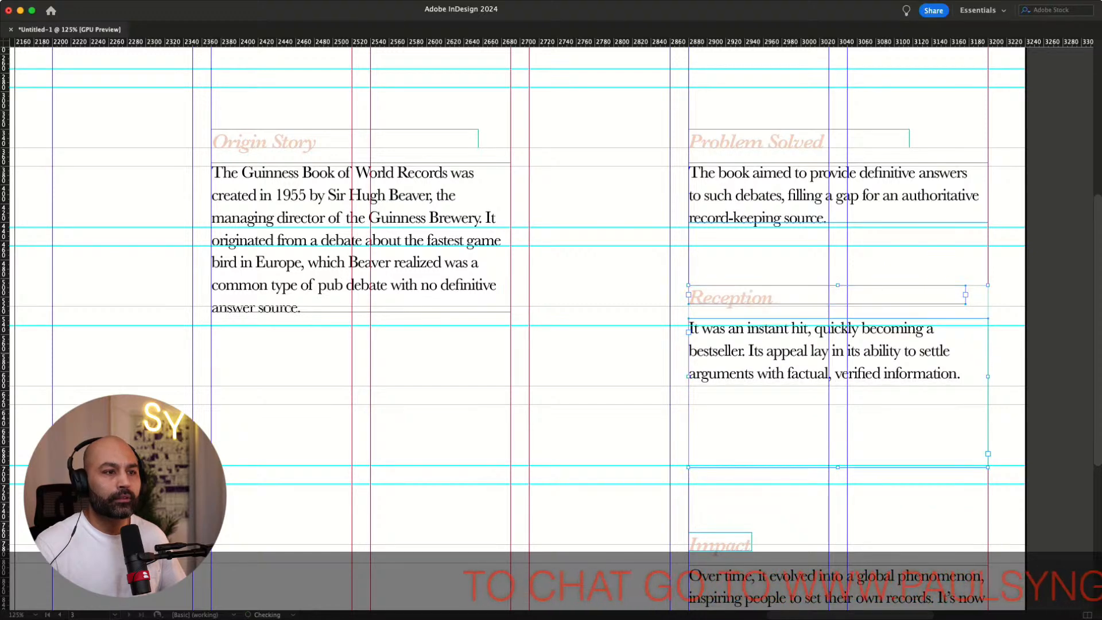
pyautogui.press('Down')
pyautogui.press('Down')
pyautogui.press('Down')
pyautogui.press('Up')
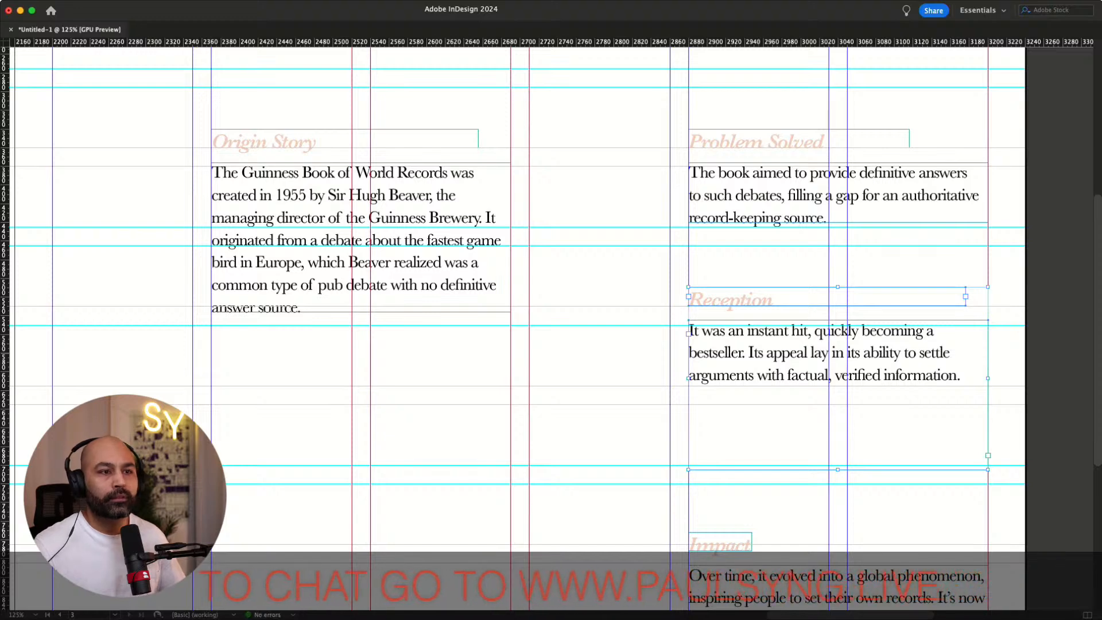
pyautogui.click(826, 353)
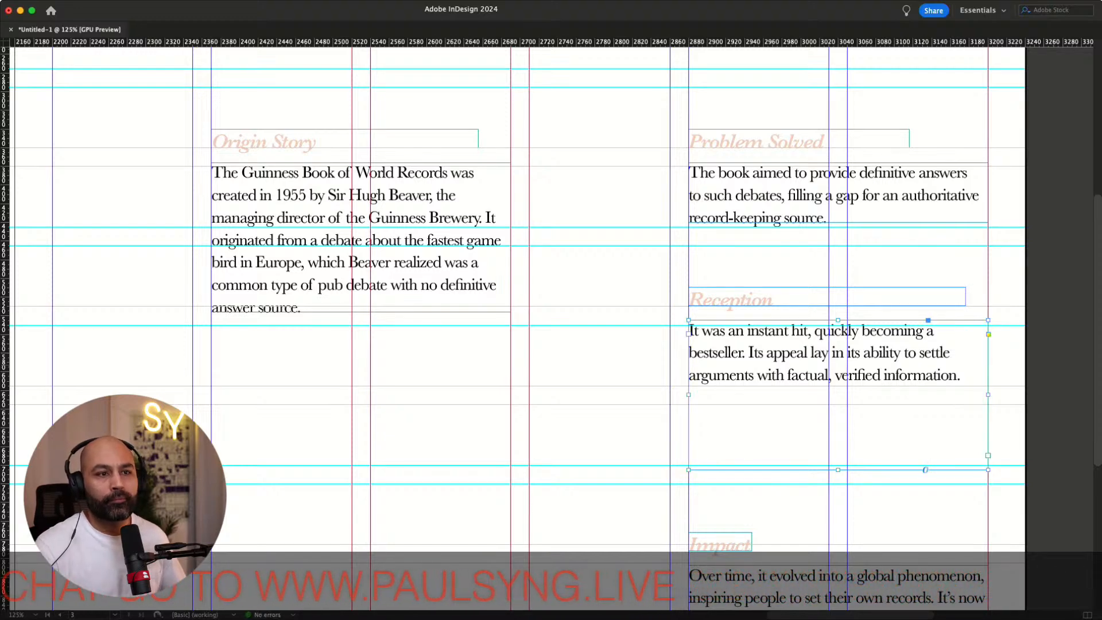
pyautogui.press('Down')
pyautogui.press('Down')
pyautogui.press('Up')
pyautogui.press('Up')
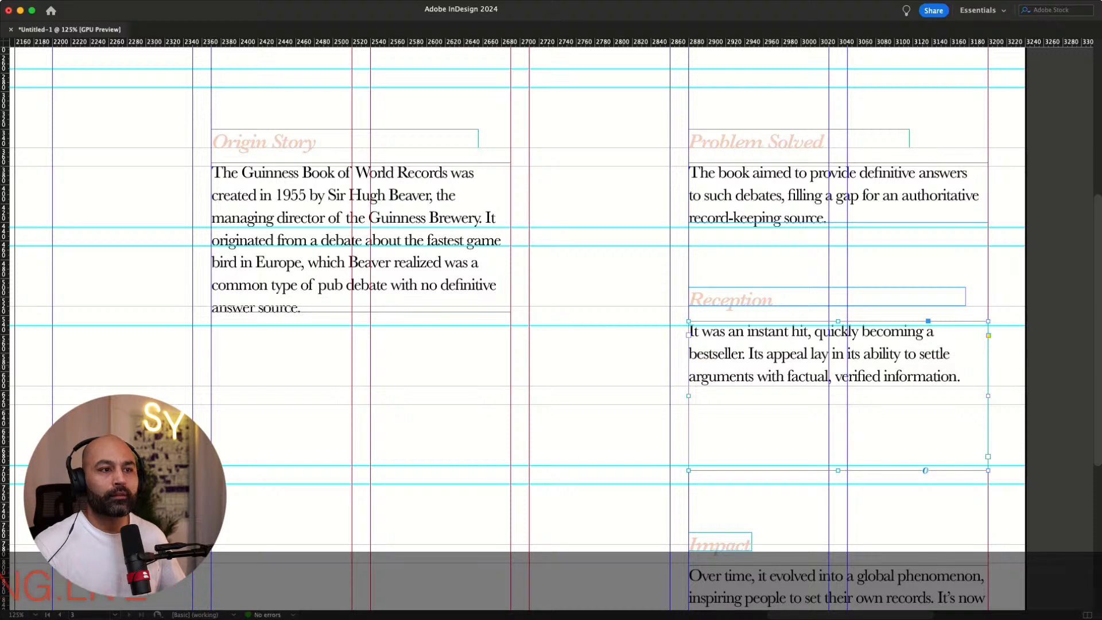
# Move the Impact heading and its text up beneath Reception, fitting the text frame to its content
pyautogui.scroll(-5, 516, 321)
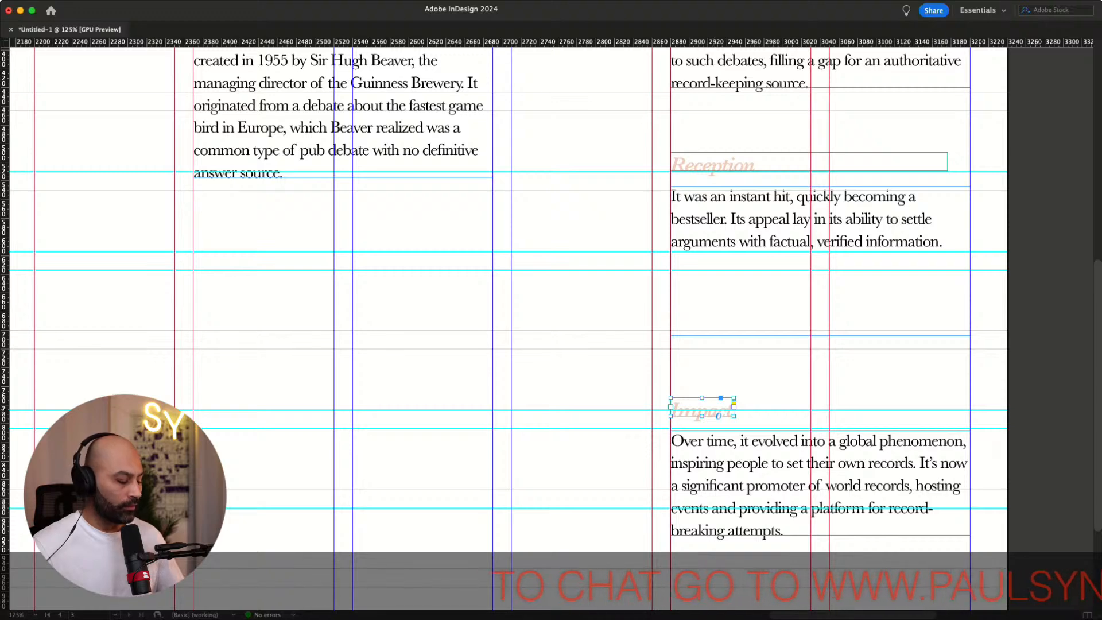
pyautogui.moveTo(702, 409); pyautogui.dragTo(701, 323)
pyautogui.click(812, 261)
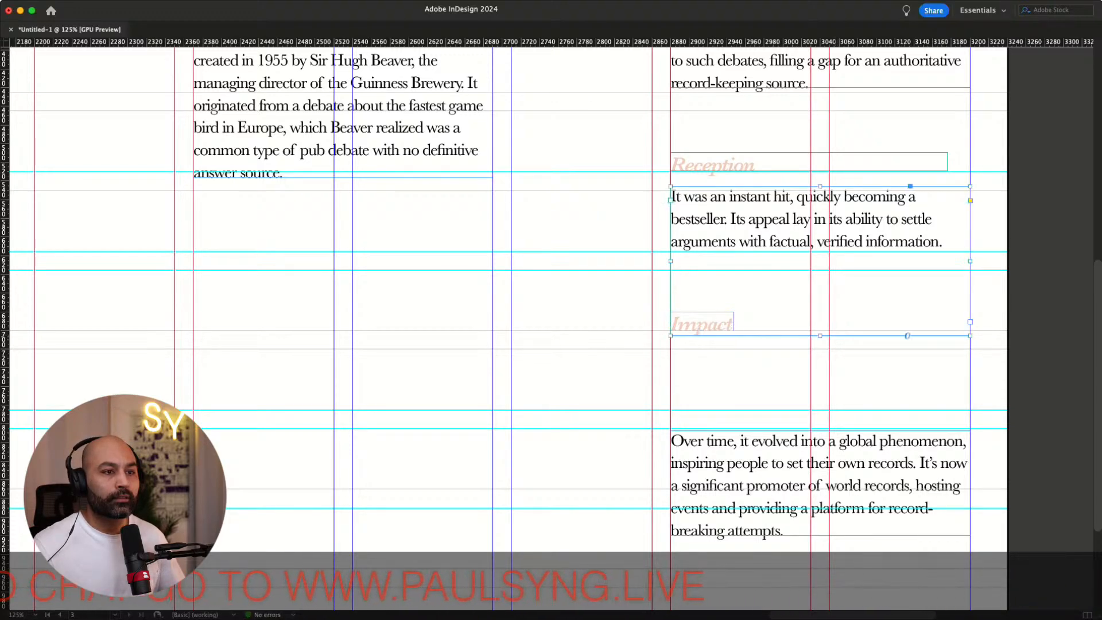
pyautogui.press('alt+super+c')
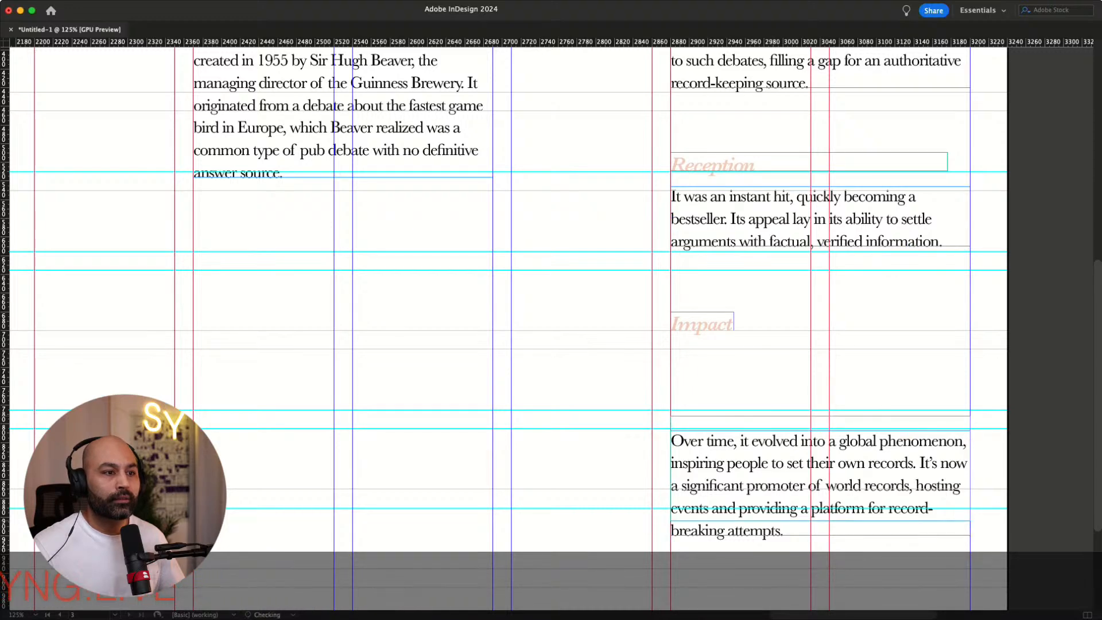
pyautogui.moveTo(820, 383); pyautogui.dragTo(821, 382)
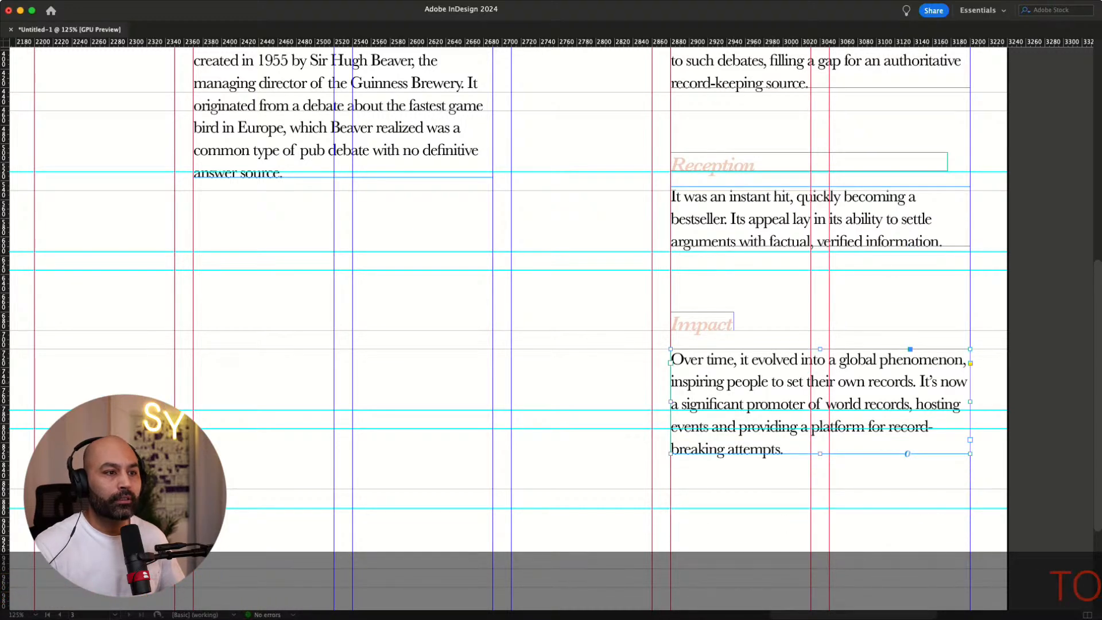
pyautogui.press('Up')
pyautogui.press('Up')
pyautogui.press('Up')
pyautogui.press('Up')
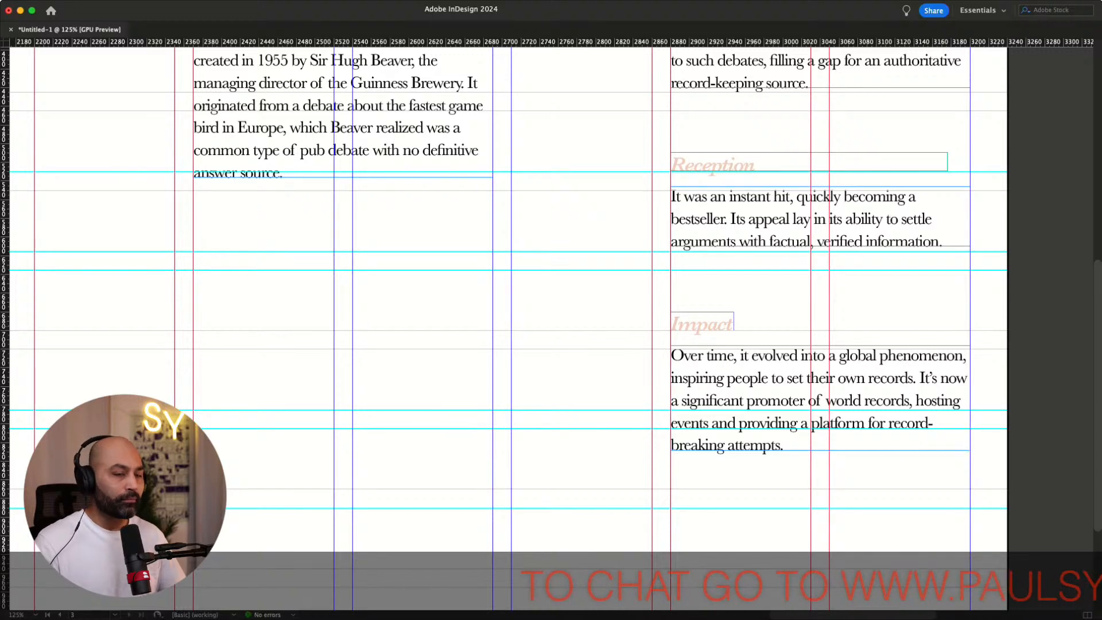
# Preview the spread without guides and frame edges to review the layout
pyautogui.press('w')
pyautogui.scroll(3, 820, 382)
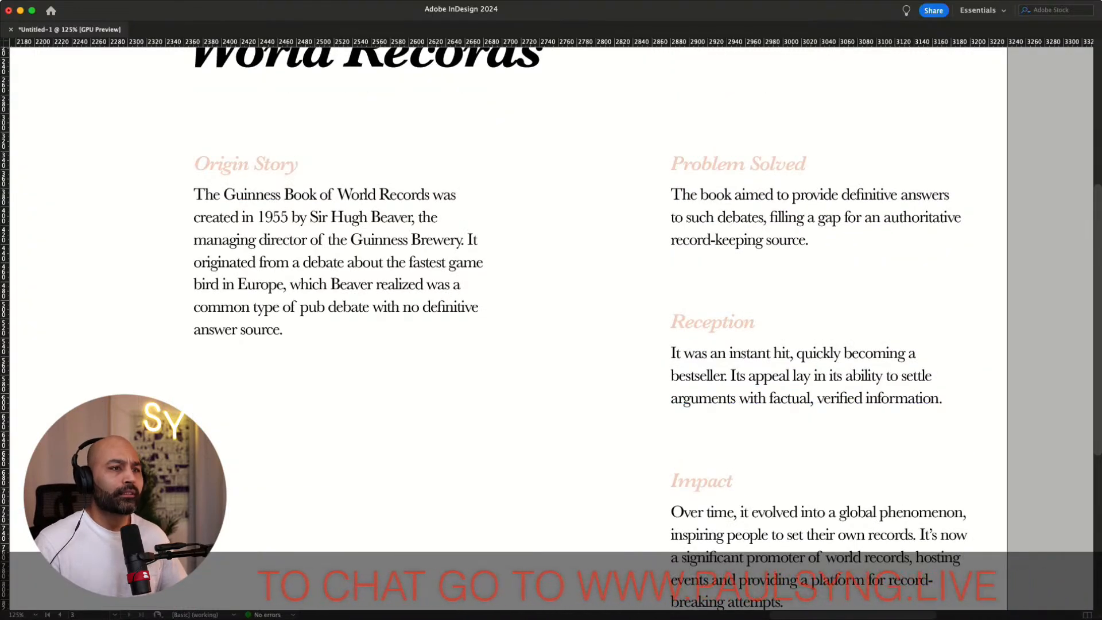
pyautogui.press('super+minus')
pyautogui.press('super+minus')
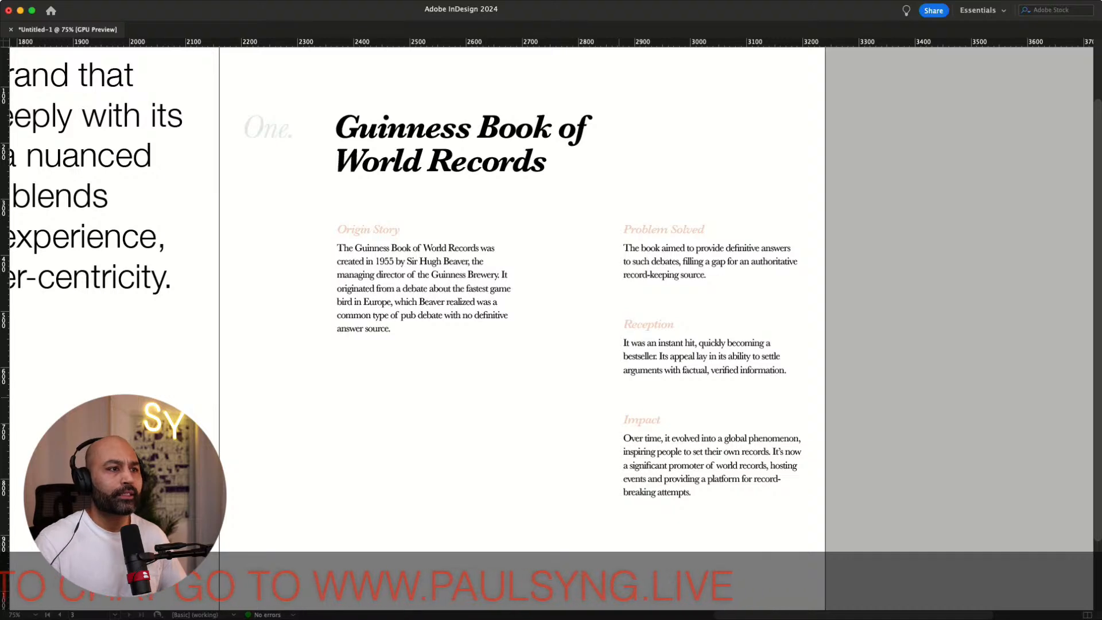
pyautogui.press('w')
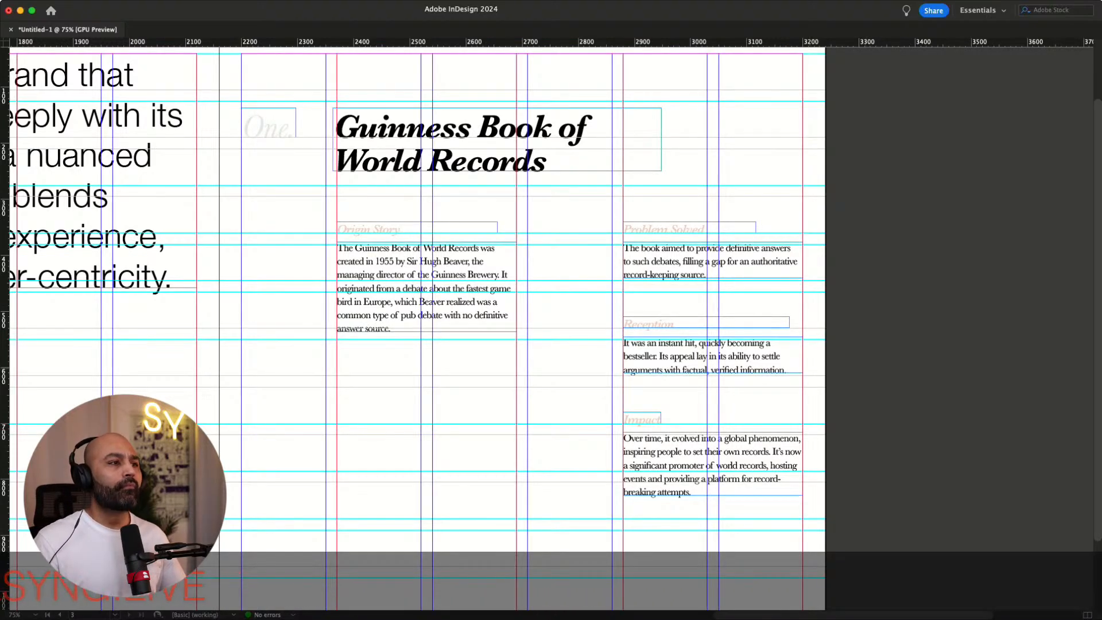
pyautogui.press('w')
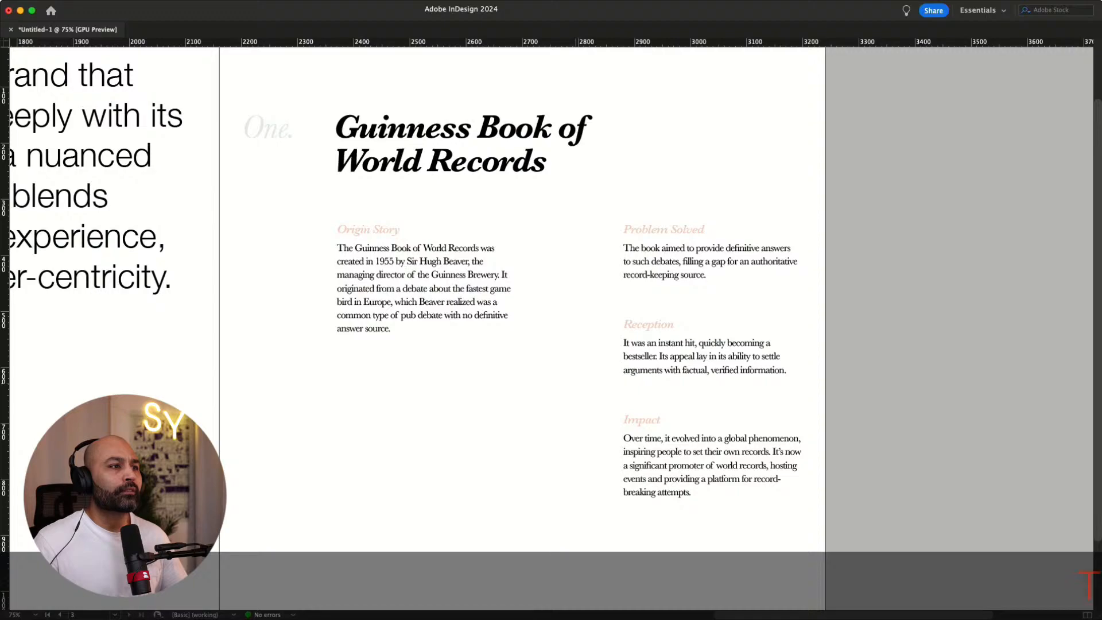
pyautogui.press('w')
pyautogui.press('w')
pyautogui.press('w')
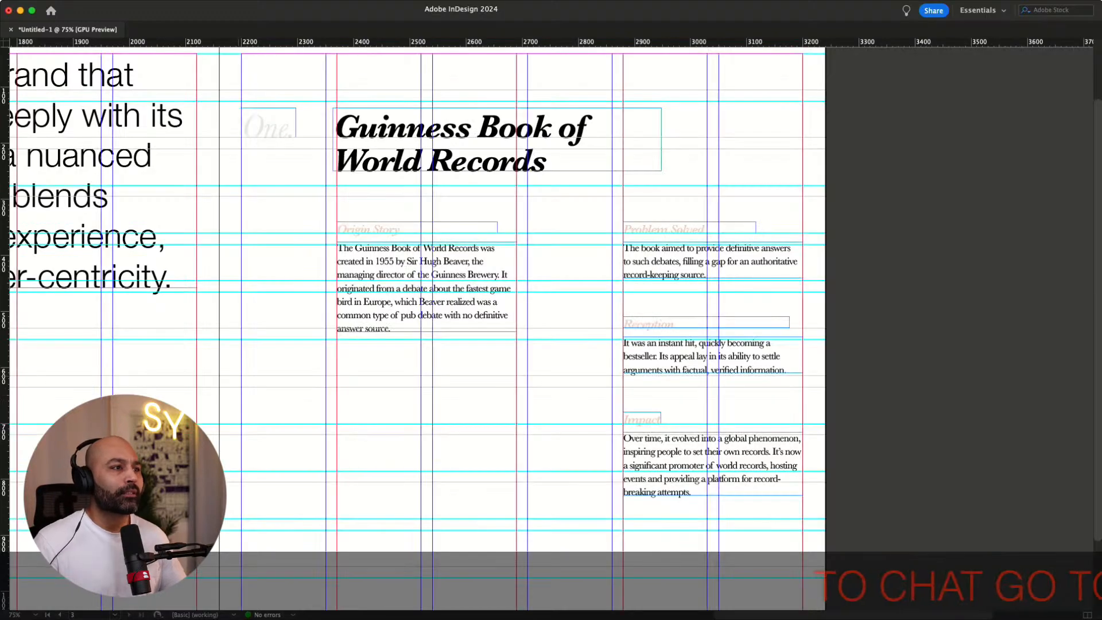
# Move the large "Creating a brand that…" paragraph on the left page down onto the next row guide
pyautogui.hscroll(-10, 551, 309)
pyautogui.scroll(2, 551, 310)
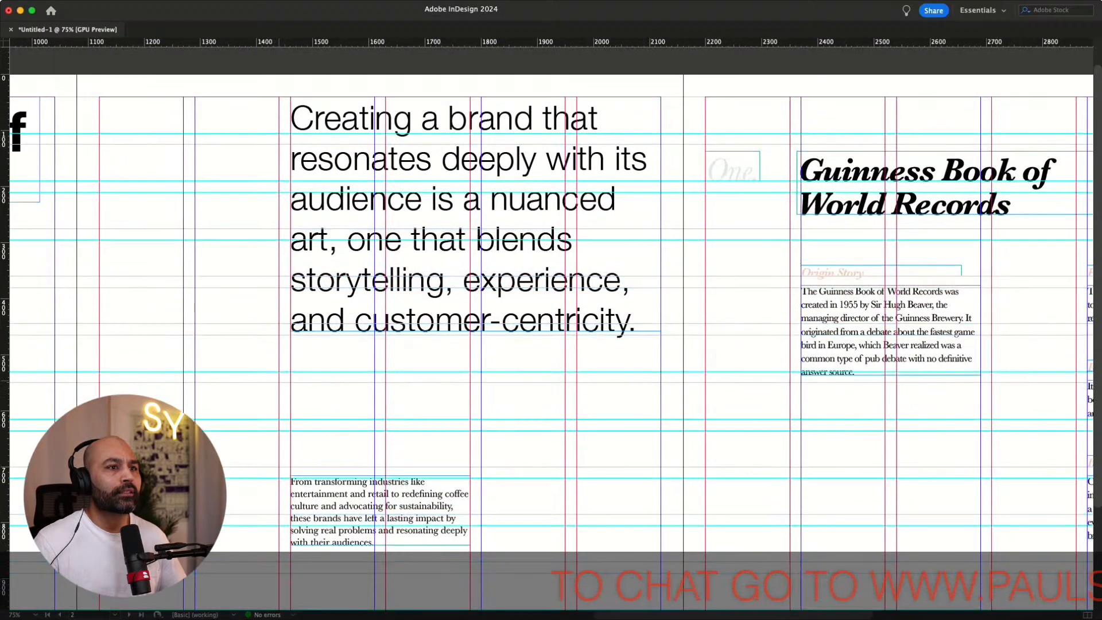
pyautogui.moveTo(341, 156); pyautogui.dragTo(341, 203)
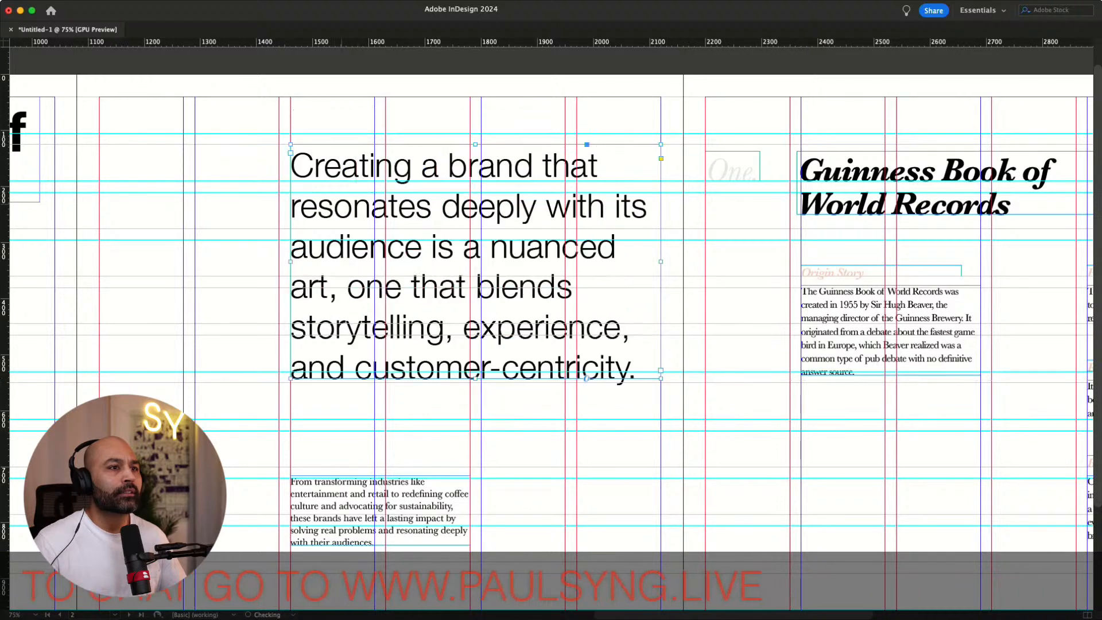
# Nudge the large paragraph down onto its row guide and move the small body text up beneath it onto a guide
pyautogui.press('Down')
pyautogui.press('Down')
pyautogui.press('Down')
pyautogui.press('Down')
pyautogui.press('Down')
pyautogui.press('Down')
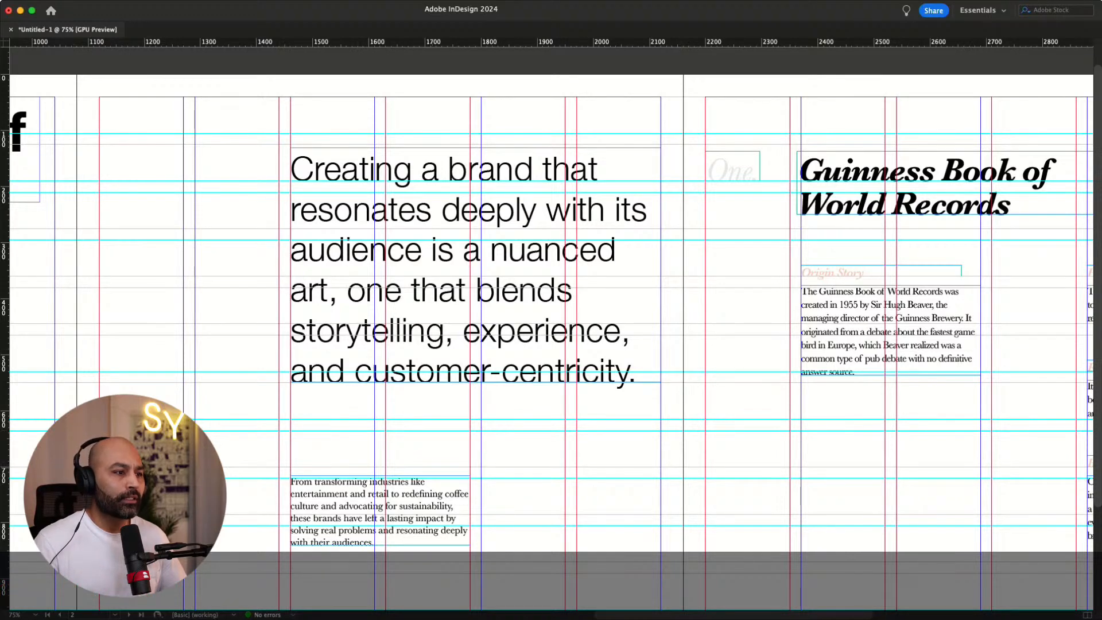
pyautogui.moveTo(347, 519); pyautogui.dragTo(347, 471)
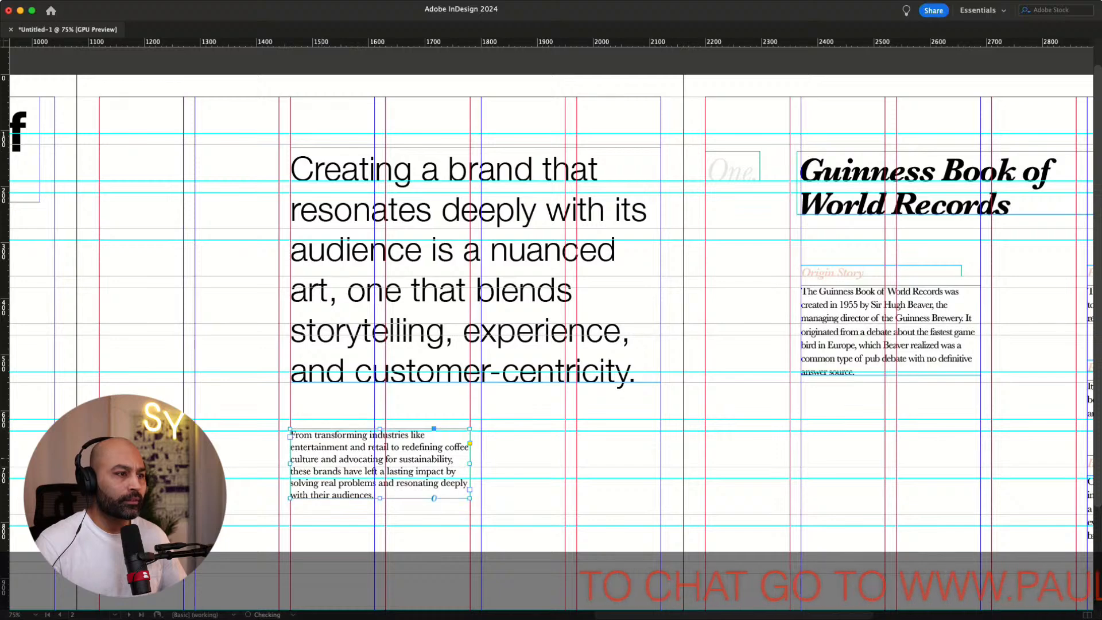
pyautogui.press('shift+super+a')
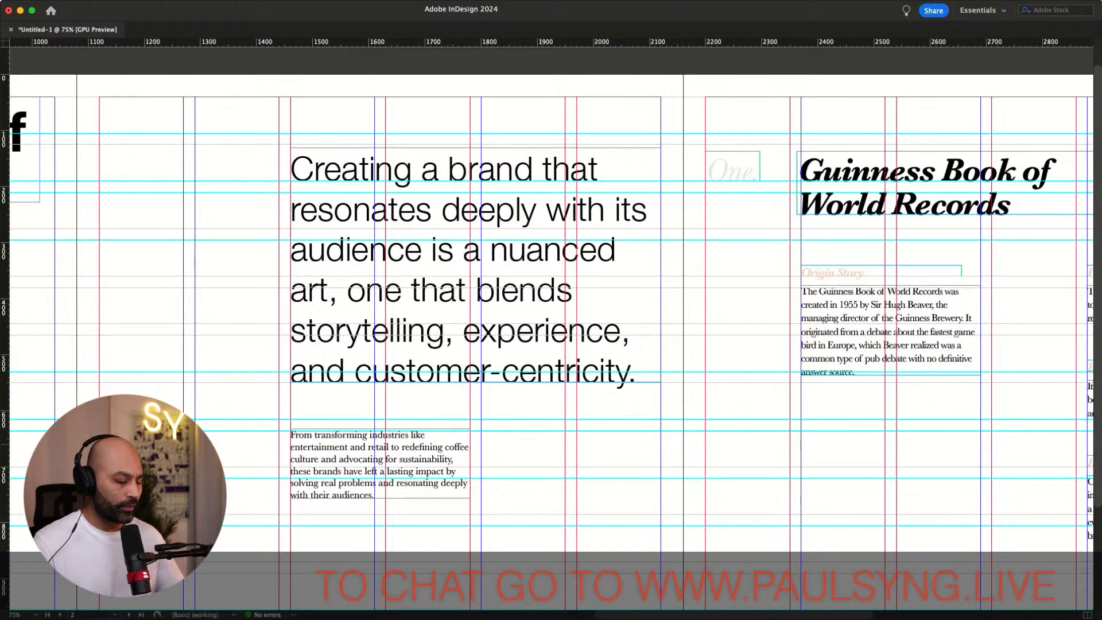
# Move the "Ten great examples of brand storytelling." heading down onto a row guide on the left page
pyautogui.press('w')
pyautogui.hscroll(-6, 551, 310)
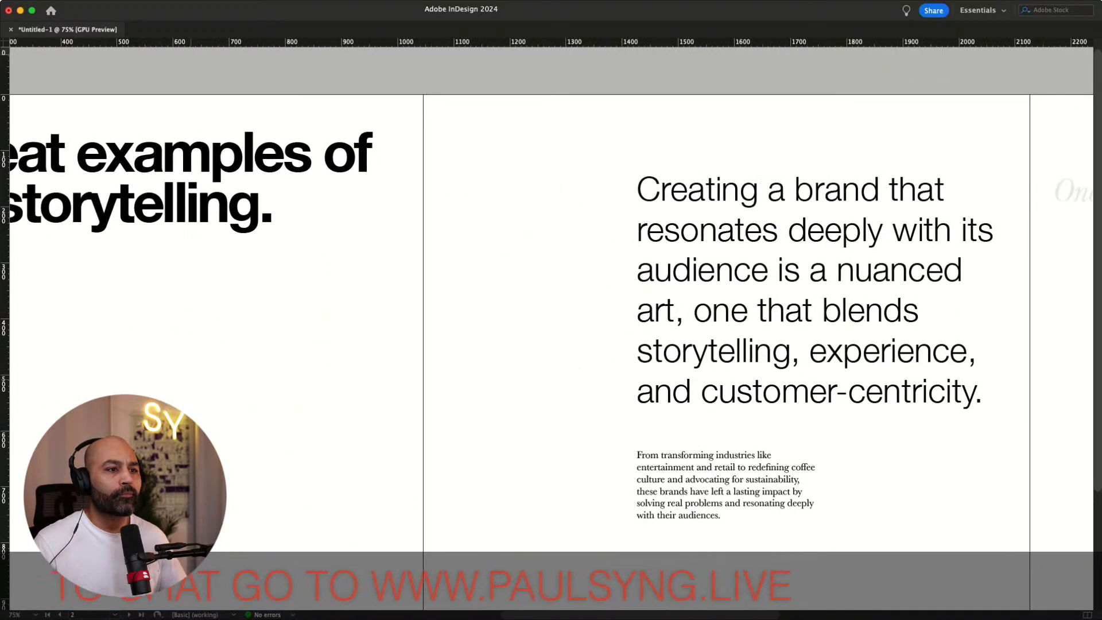
pyautogui.hscroll(-6, 551, 310)
pyautogui.press('w')
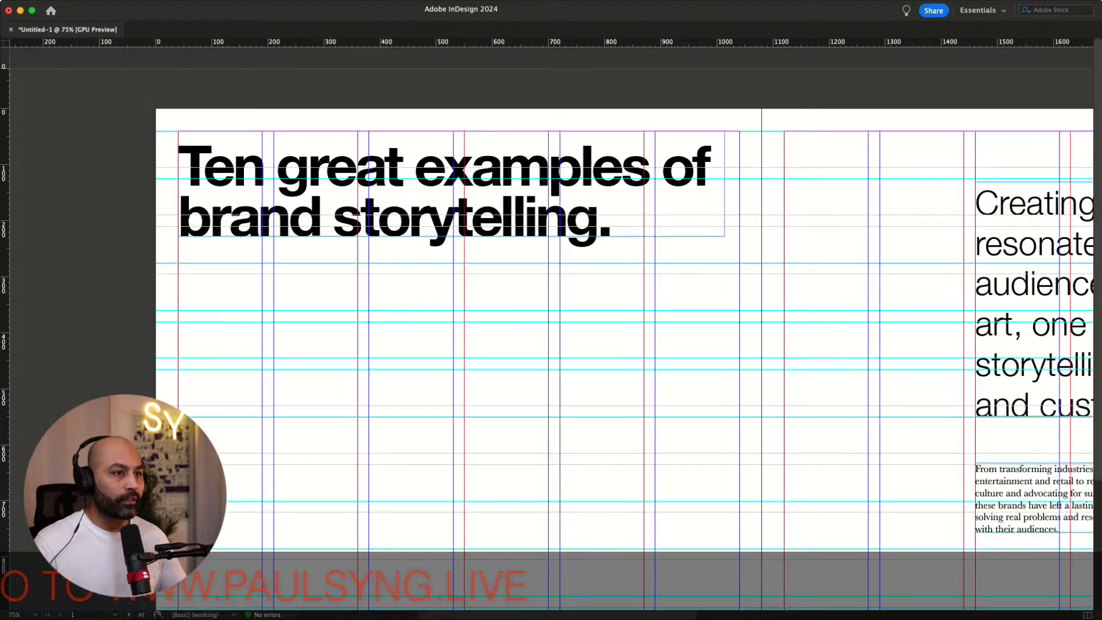
pyautogui.moveTo(451, 184); pyautogui.dragTo(451, 240)
pyautogui.press('Up')
pyautogui.press('Up')
pyautogui.press('Up')
pyautogui.press('Up')
pyautogui.press('Up')
pyautogui.press('Up')
pyautogui.press('Up')
pyautogui.press('Up')
pyautogui.press('Up')
pyautogui.press('Up')
pyautogui.press('Up')
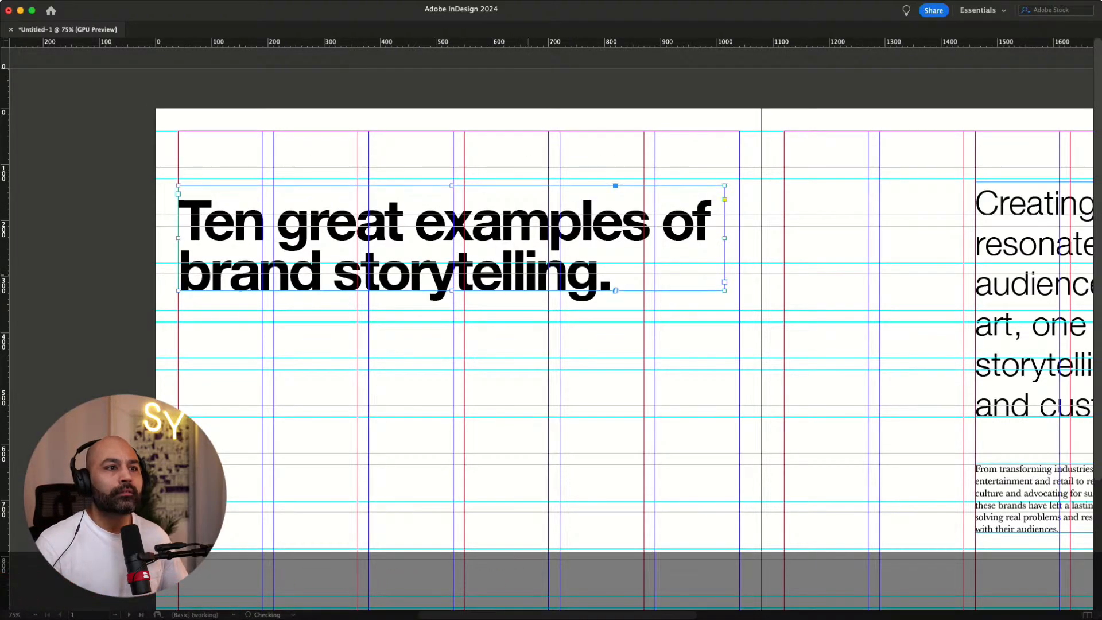
pyautogui.hotkey('shift', 'Up')
pyautogui.hotkey('shift', 'Up')
pyautogui.hotkey('shift', 'Up')
pyautogui.hotkey('shift', 'Up')
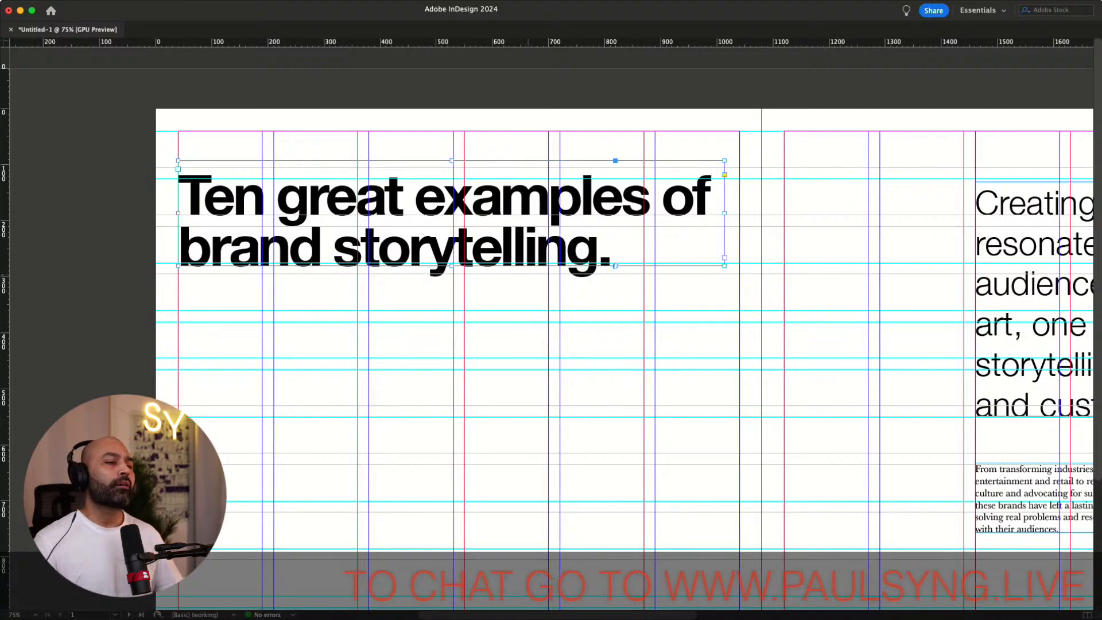
# Break the heading into four lines after "great", "of" and "brand", and fit its frame to the text
pyautogui.click(679, 88)
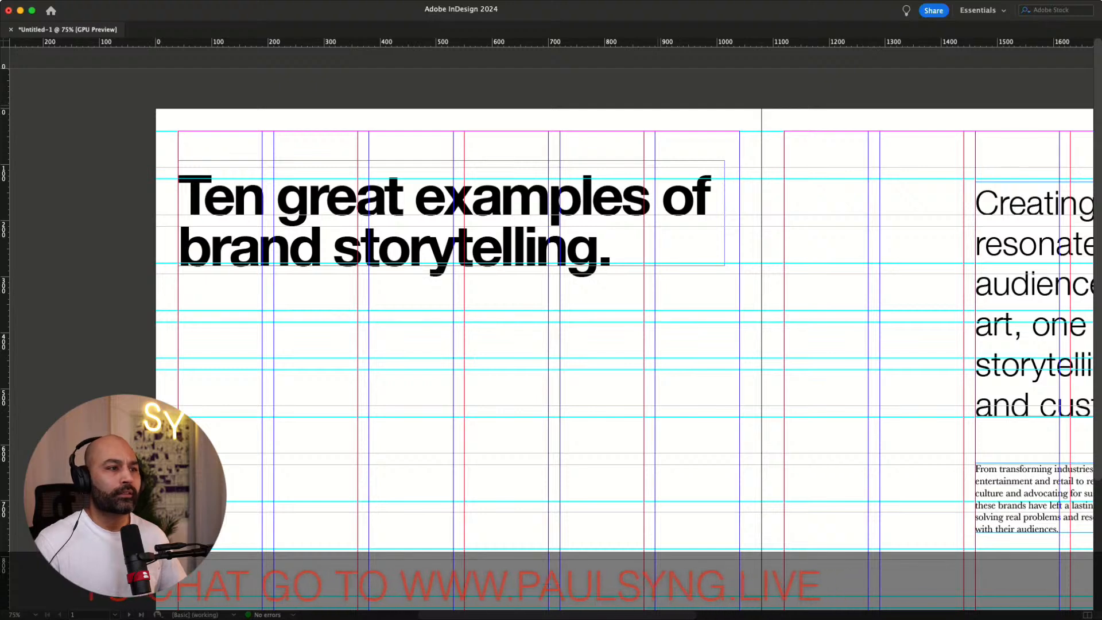
pyautogui.press('Return')
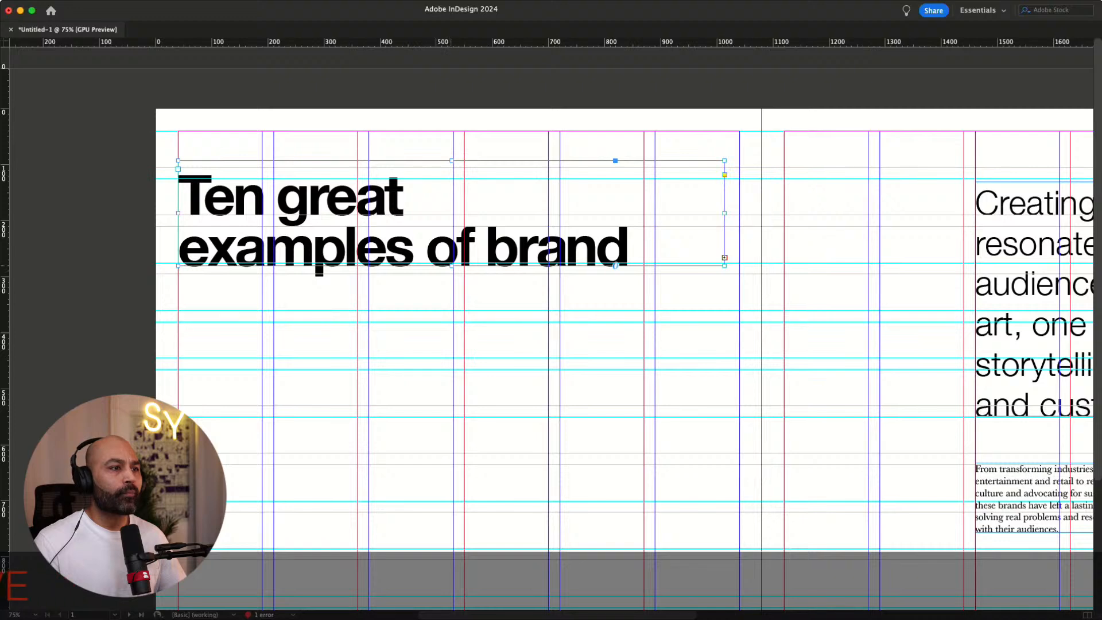
pyautogui.moveTo(615, 266); pyautogui.dragTo(615, 316)
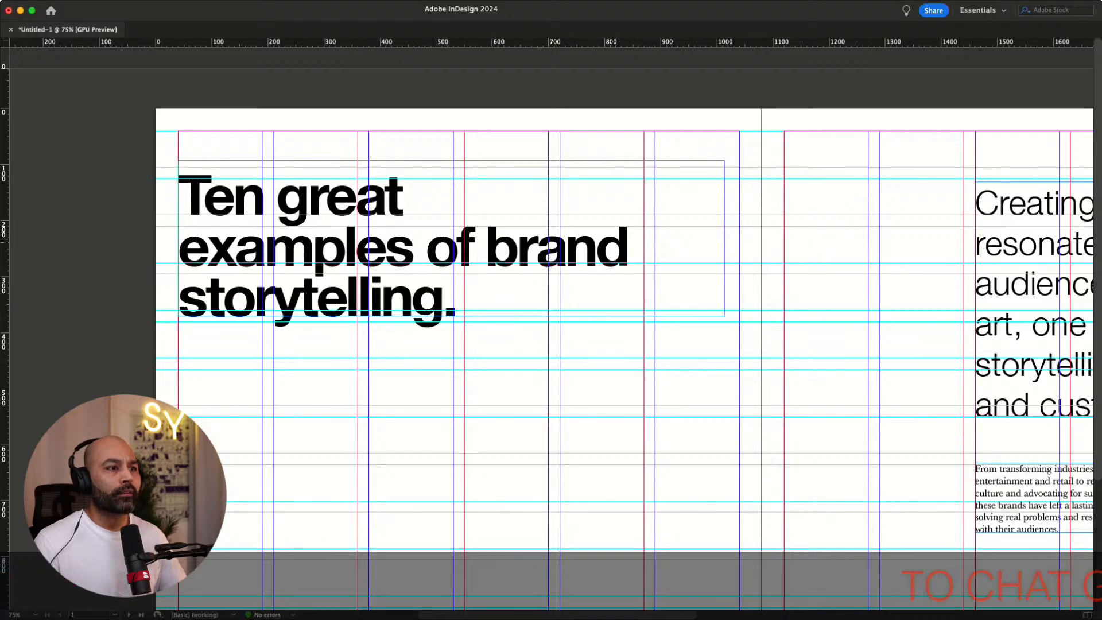
pyautogui.click(489, 245)
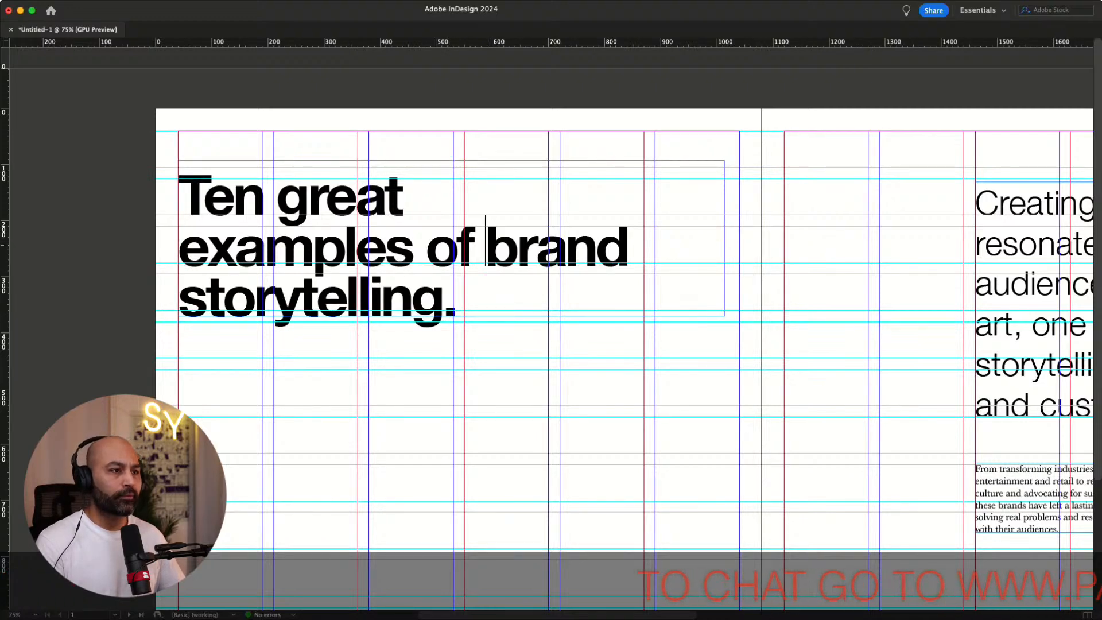
pyautogui.press('Return')
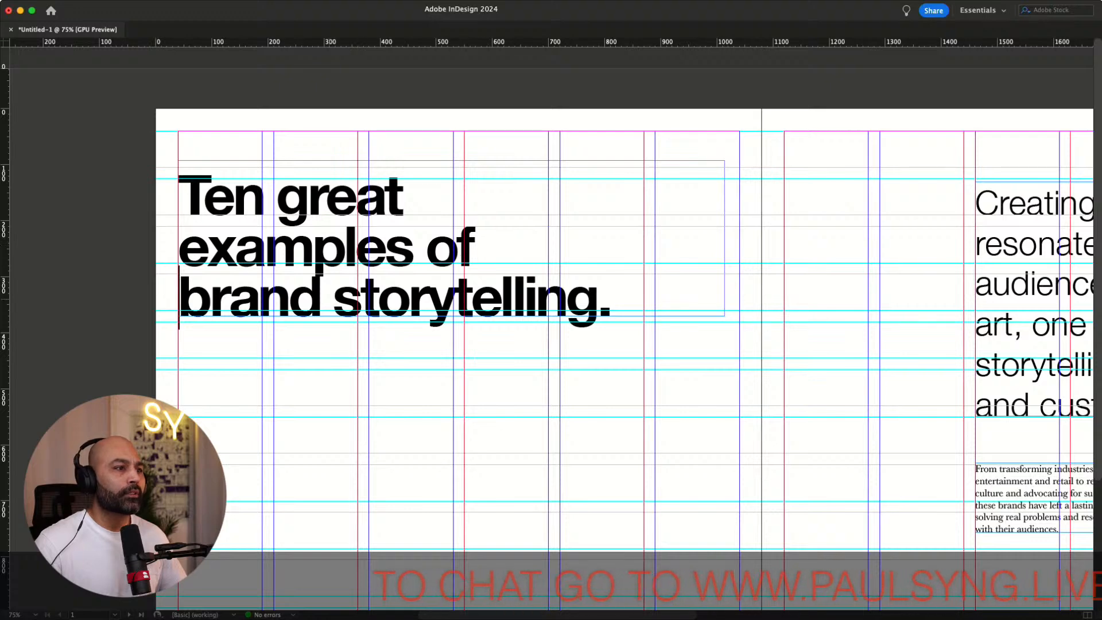
pyautogui.click(333, 299)
pyautogui.press('Return')
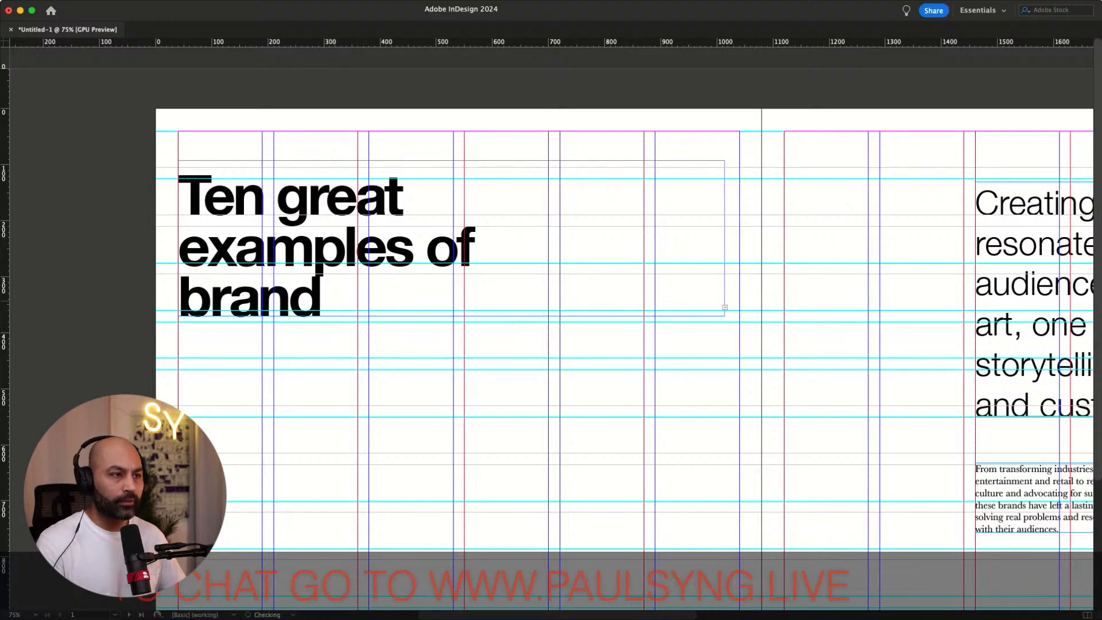
pyautogui.press('Escape')
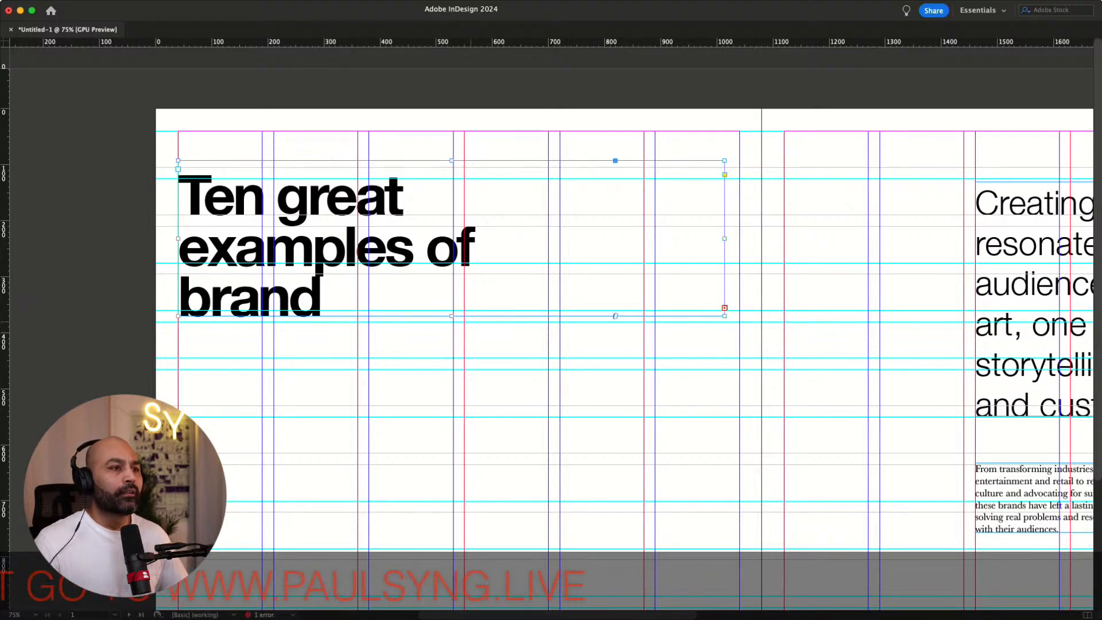
pyautogui.doubleClick(452, 317)
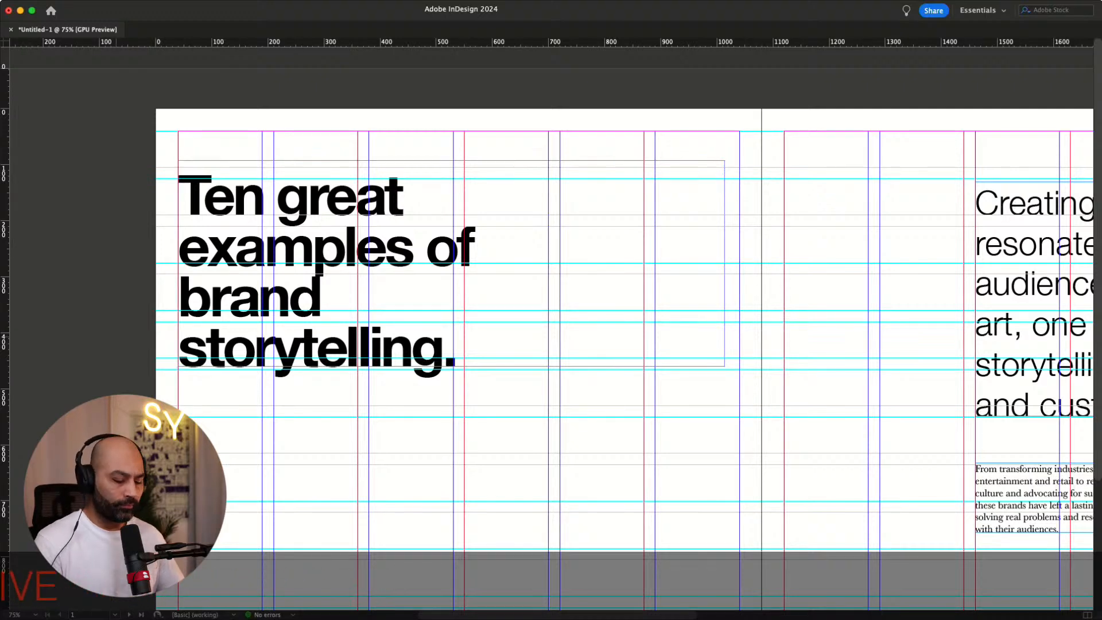
pyautogui.press('super+minus')
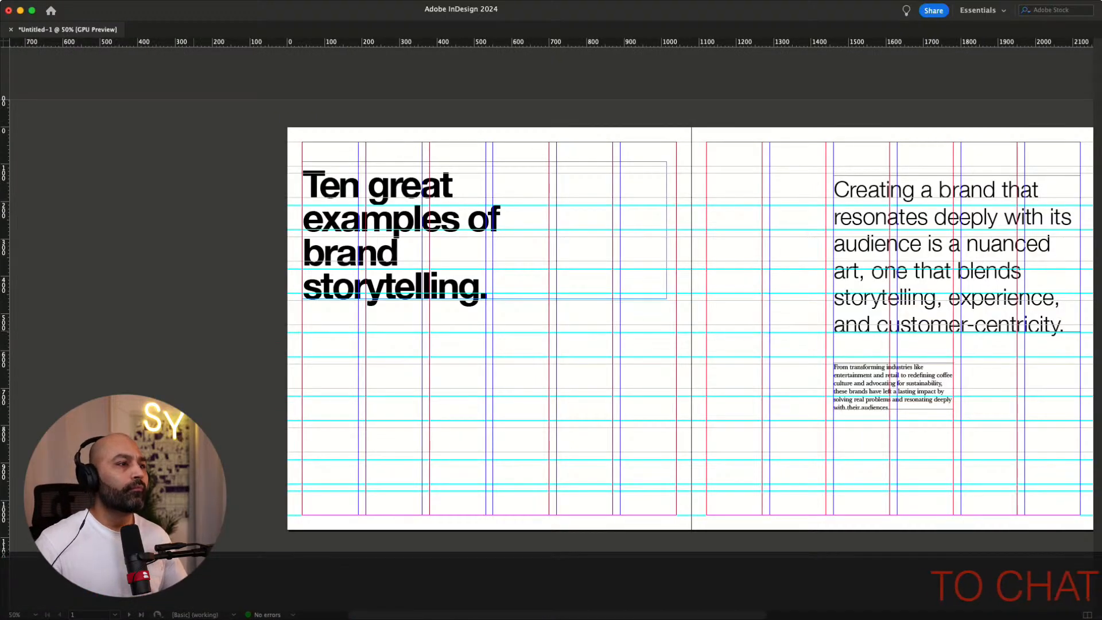
pyautogui.hscroll(5, 550, 327)
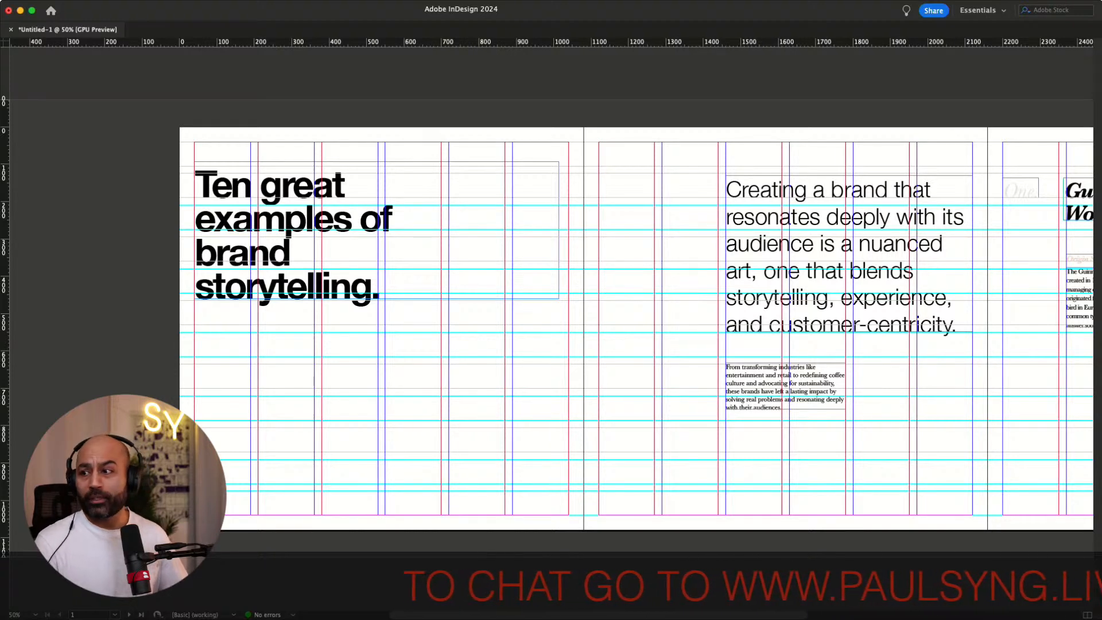
pyautogui.press('super+Tab')
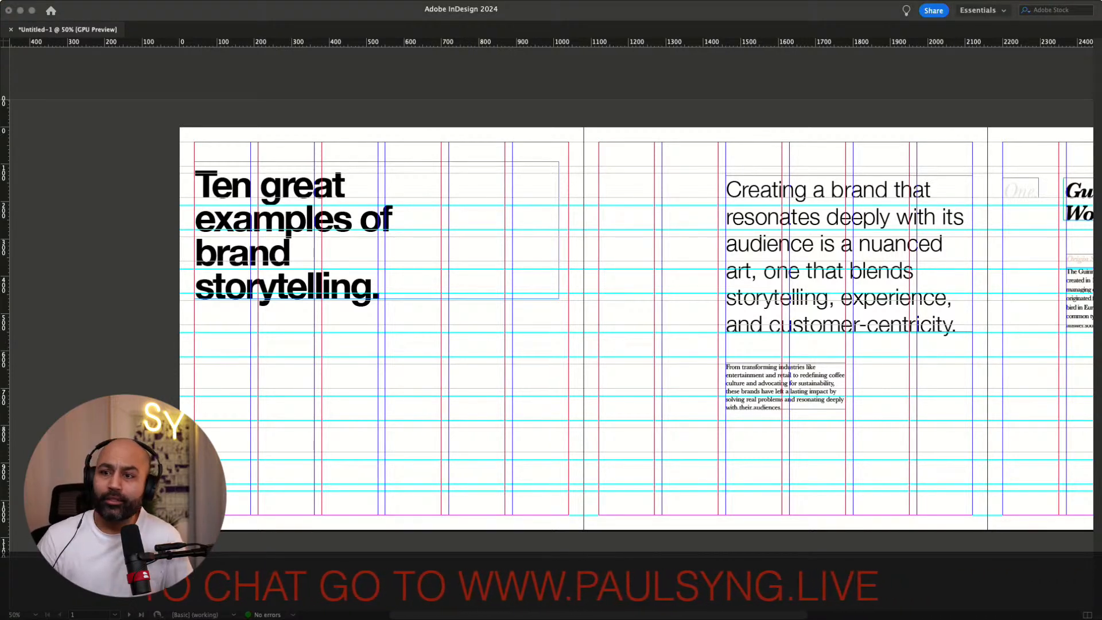
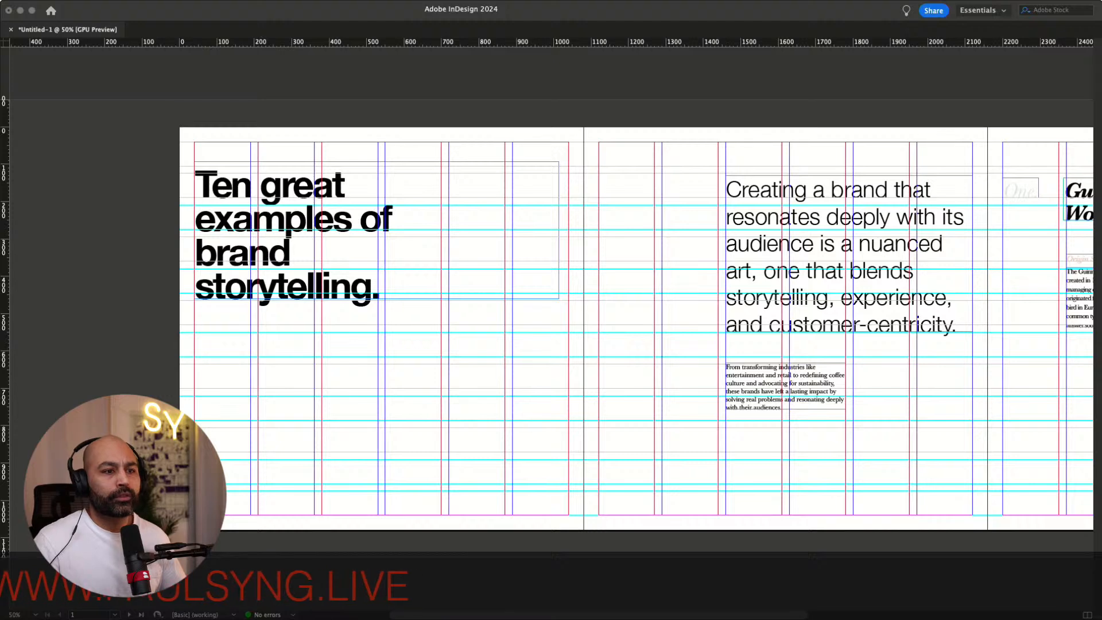
# Save the document as Brand-Storytelling-Live.indd
pyautogui.press('Return')
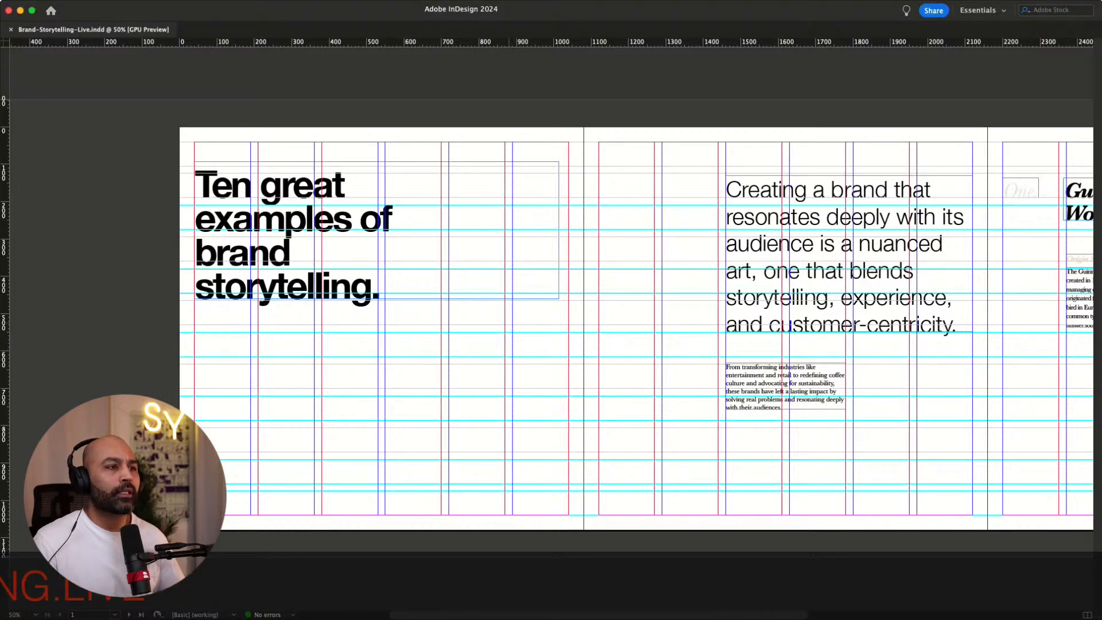
# Move the "Ten great examples of brand storytelling." heading frame one column right onto the next column guide
pyautogui.press('super+equal')
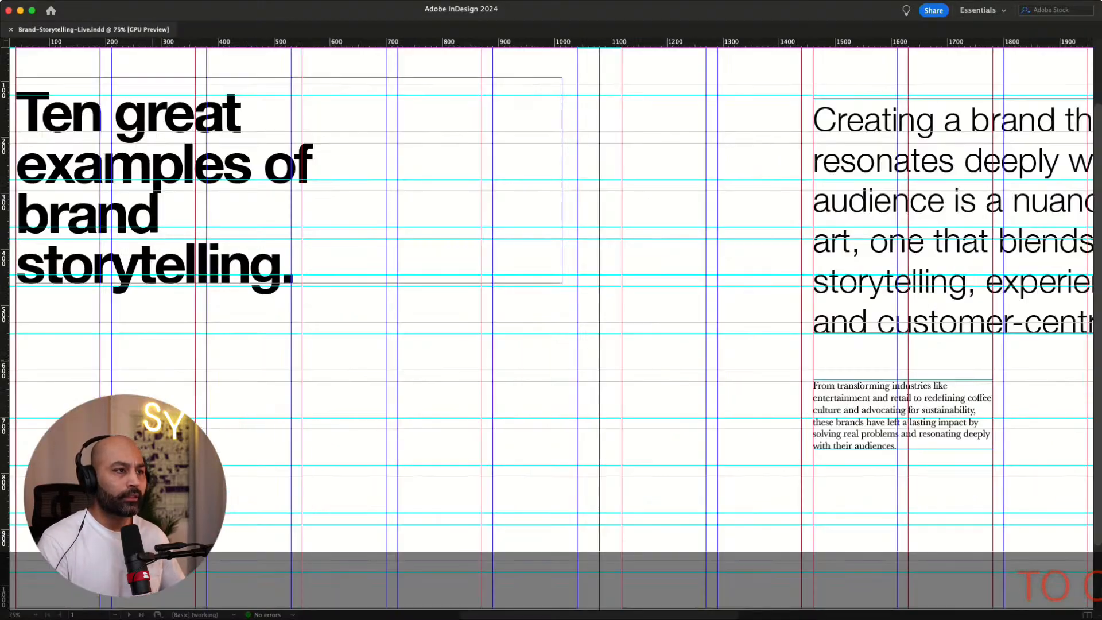
pyautogui.scroll(3, 370, 317)
pyautogui.hscroll(-6, 370, 317)
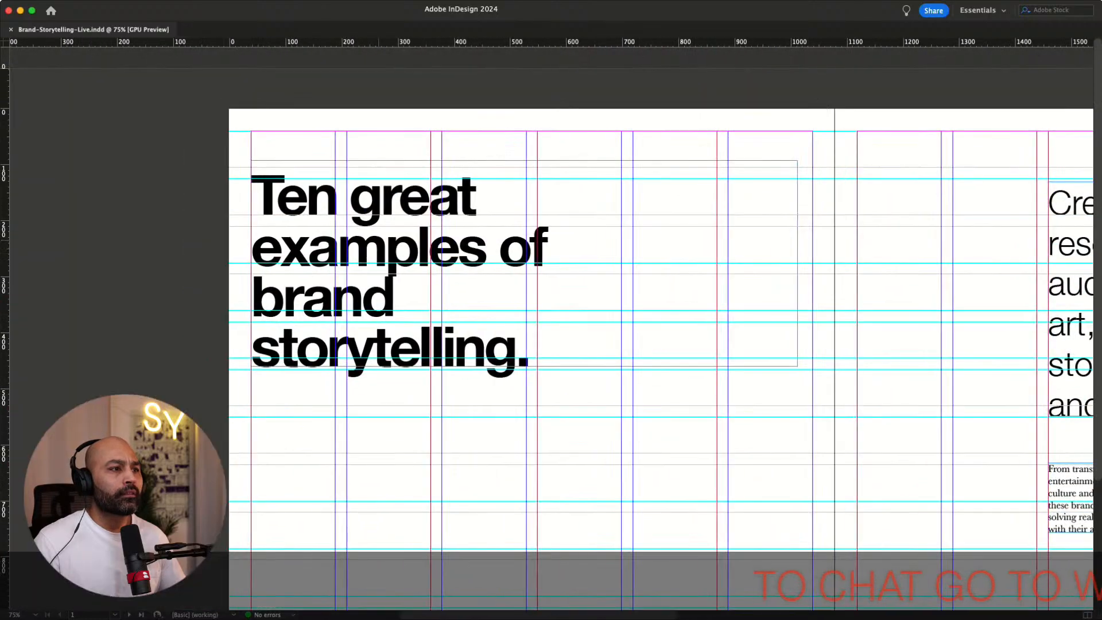
pyautogui.hscroll(3, 370, 316)
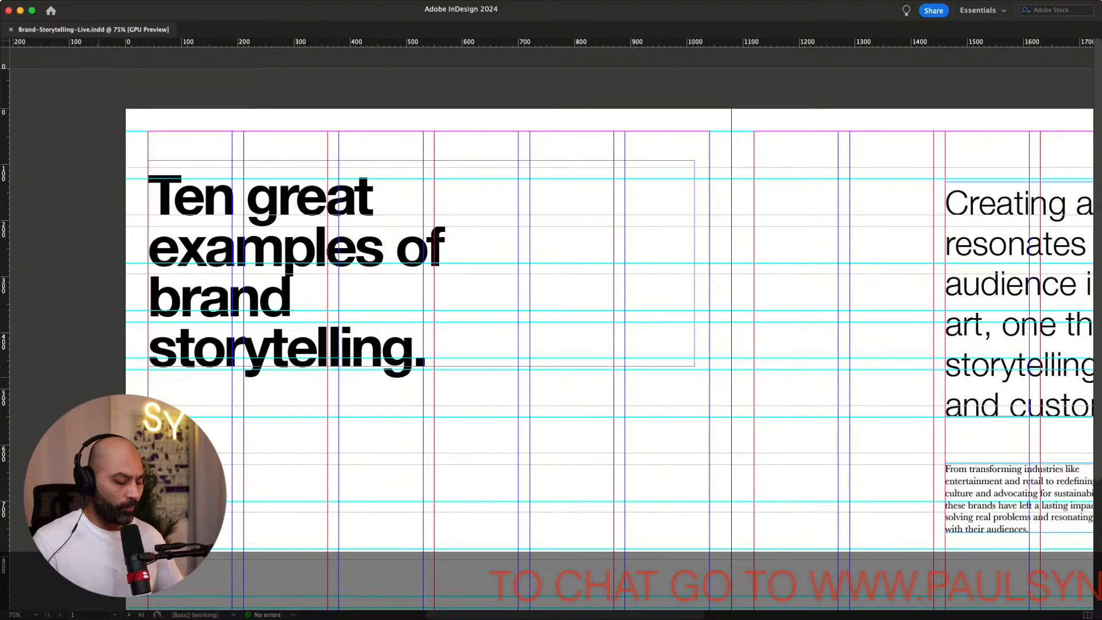
pyautogui.scroll(-5, 575, 66)
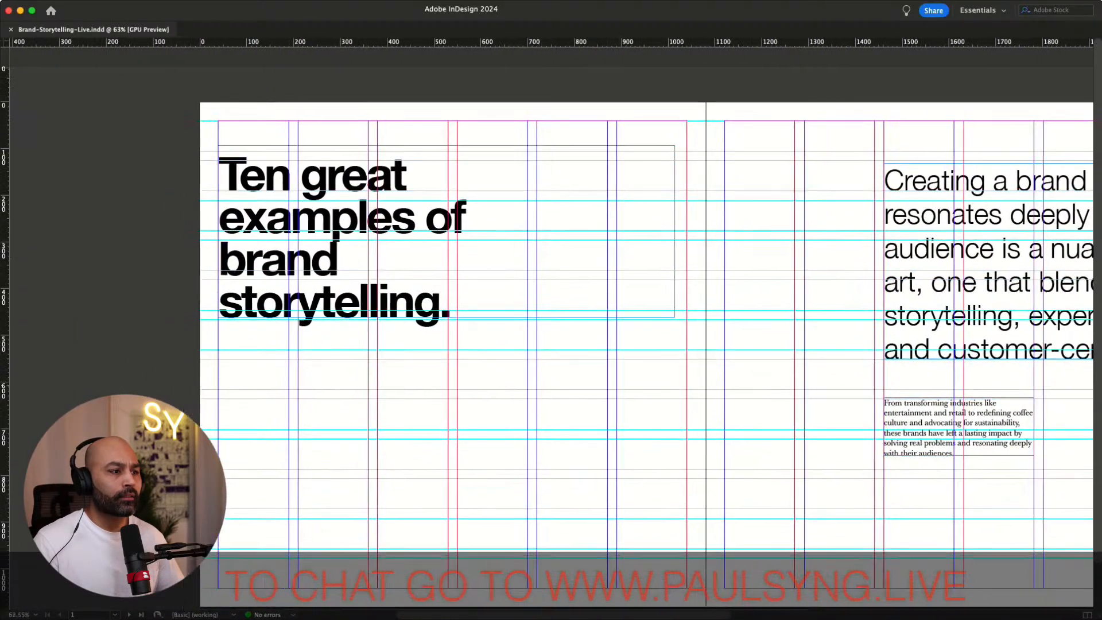
pyautogui.scroll(-2, 551, 322)
pyautogui.hscroll(2, 551, 321)
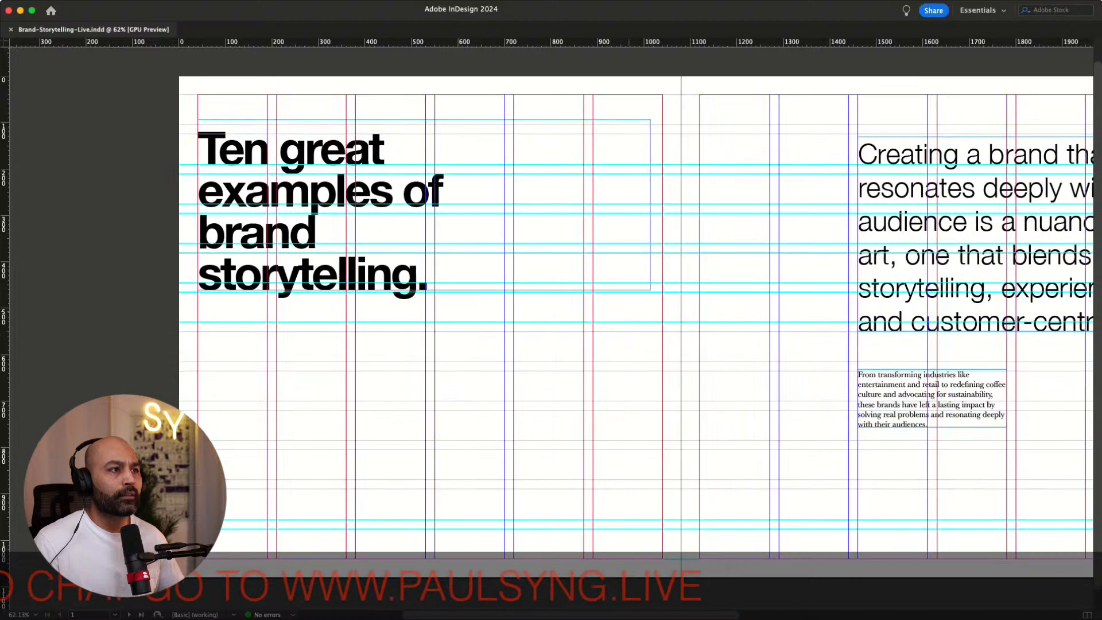
pyautogui.hscroll(3, 551, 321)
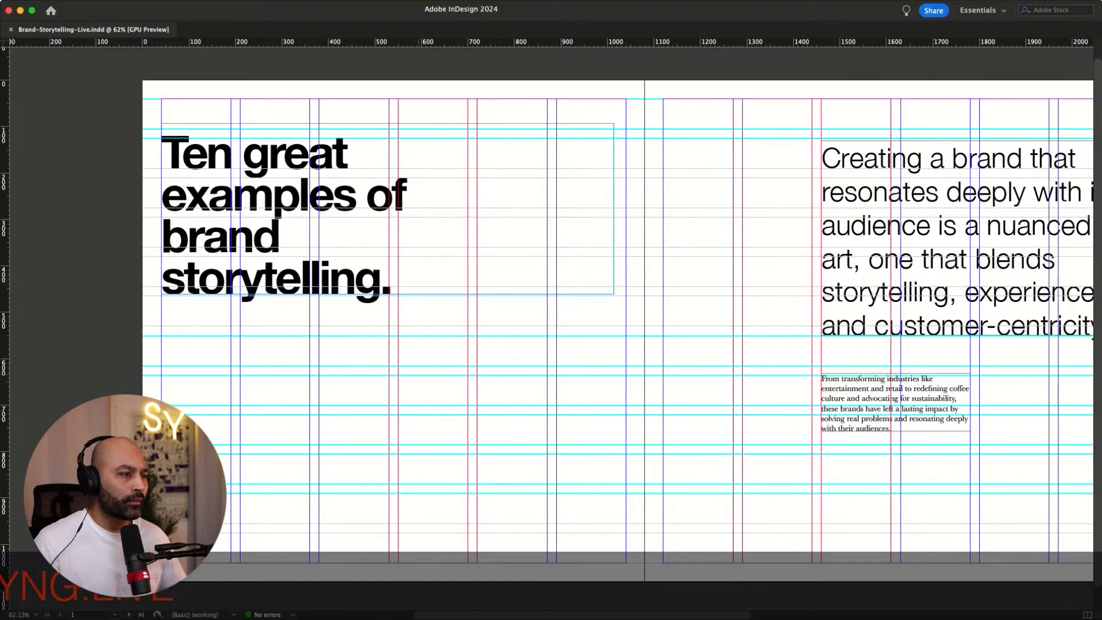
pyautogui.press('w')
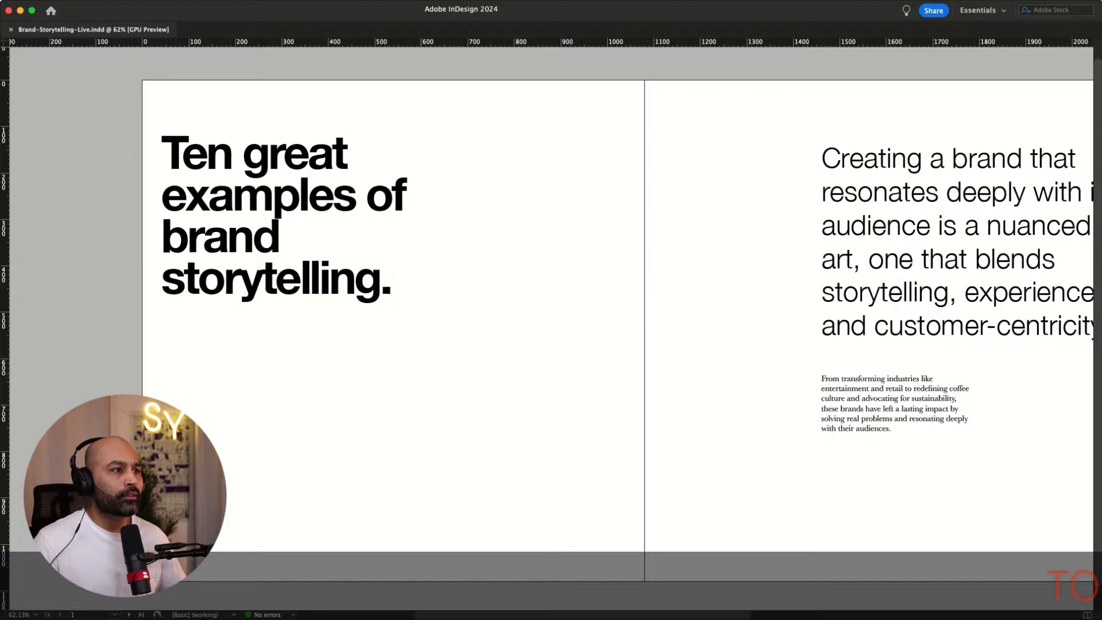
pyautogui.press('w')
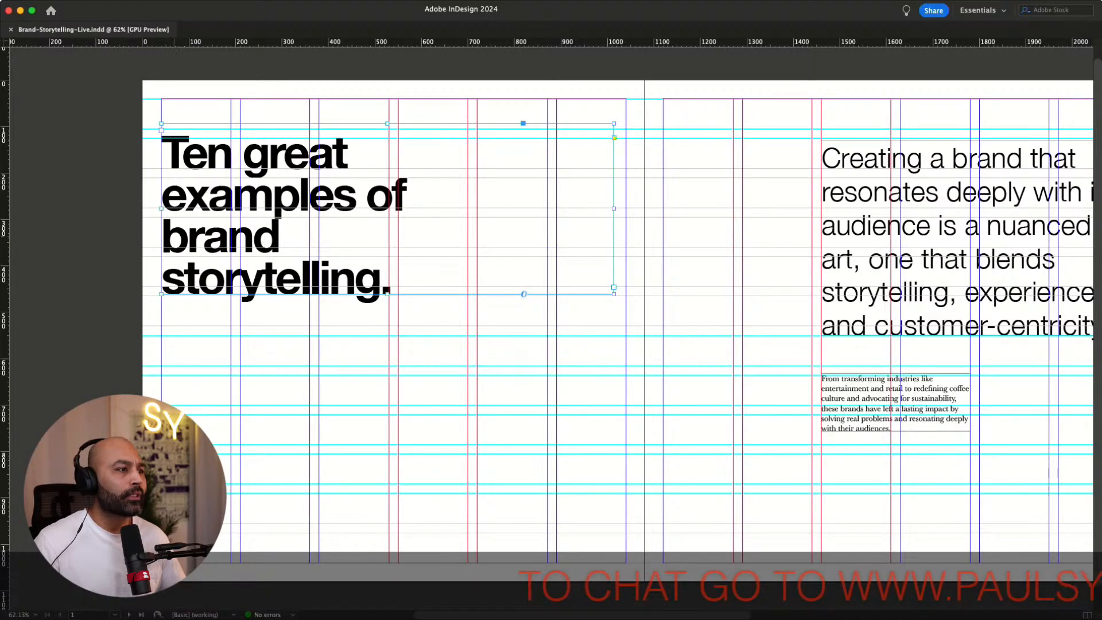
pyautogui.moveTo(174, 232); pyautogui.dragTo(255, 232)
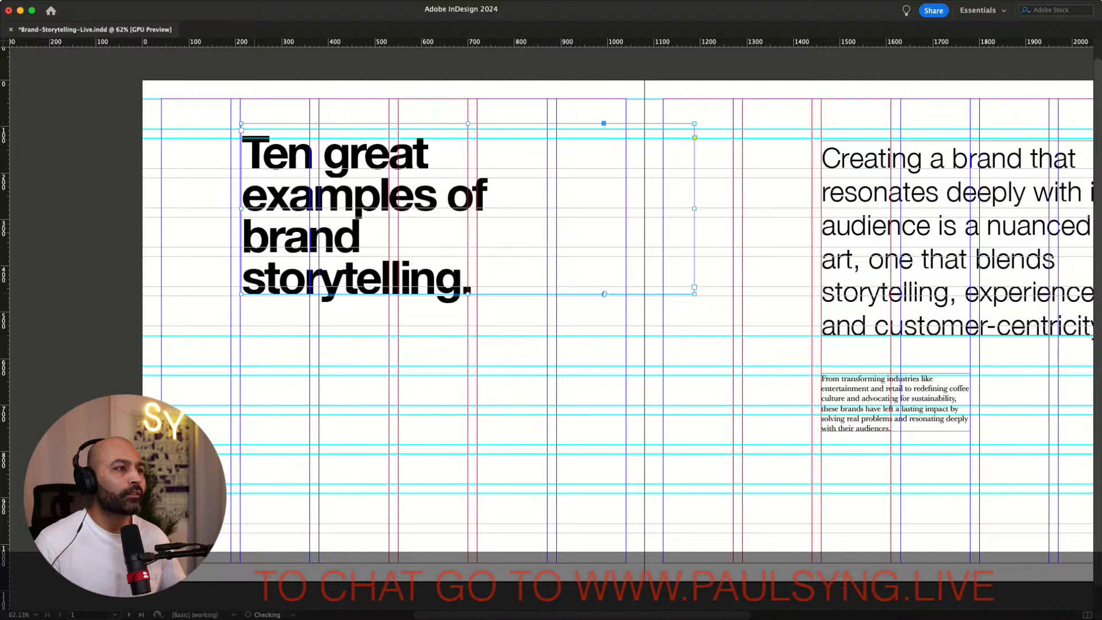
pyautogui.press('Left')
pyautogui.press('Left')
pyautogui.press('Left')
pyautogui.press('Left')
pyautogui.press('Left')
pyautogui.press('Left')
pyautogui.press('Left')
pyautogui.press('Left')
pyautogui.press('Left')
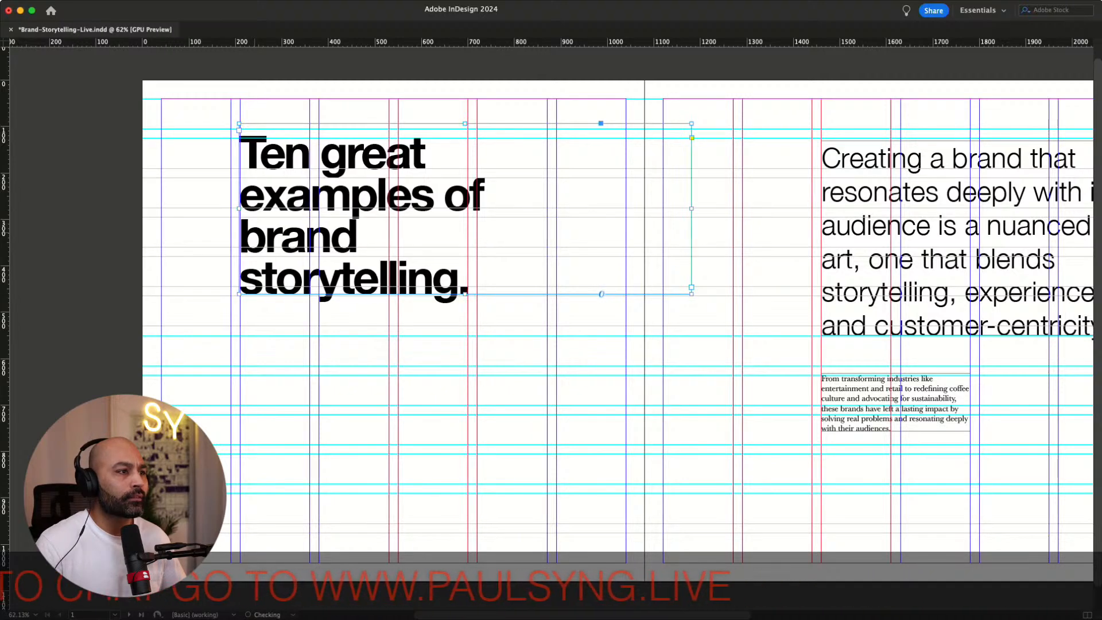
pyautogui.press('Right')
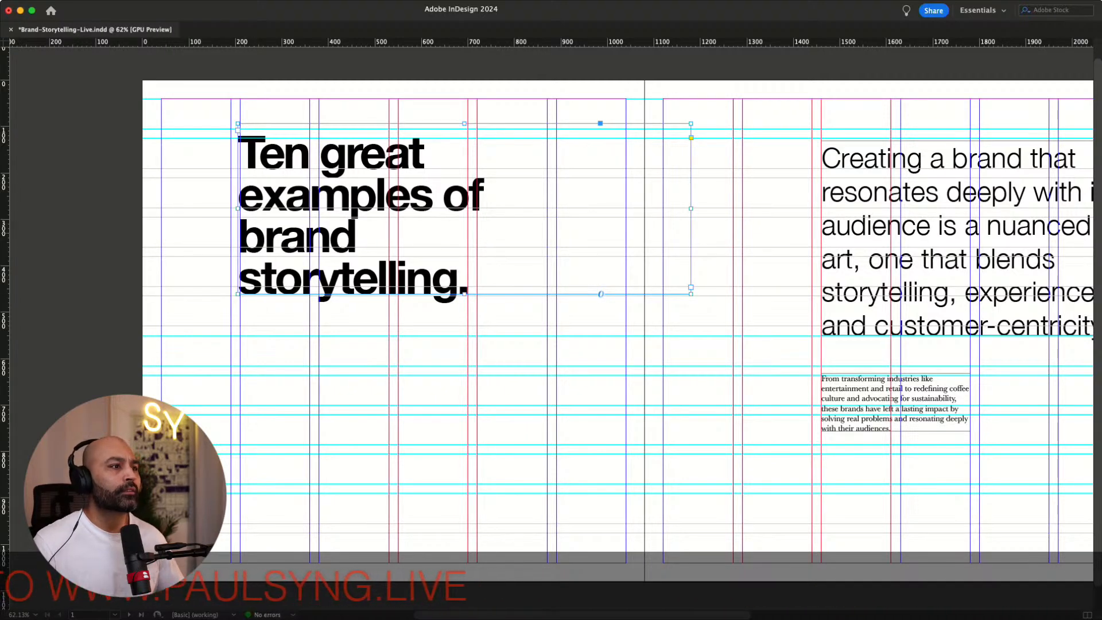
# Review the spread in preview mode and inspect the Guinness Book of World Records page layout
pyautogui.press('w')
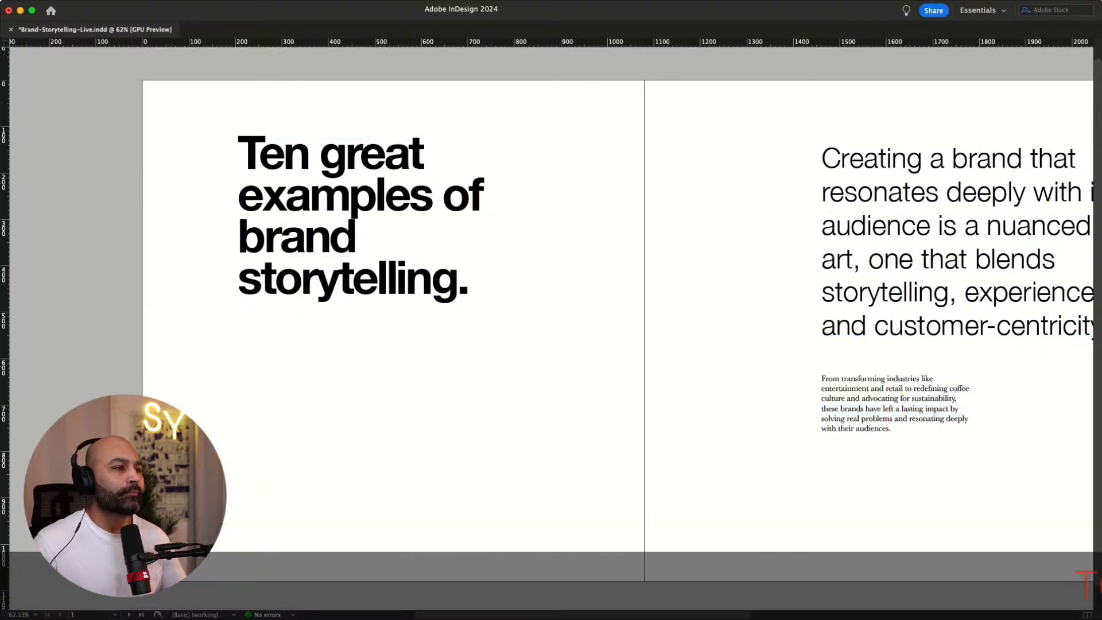
pyautogui.press('w')
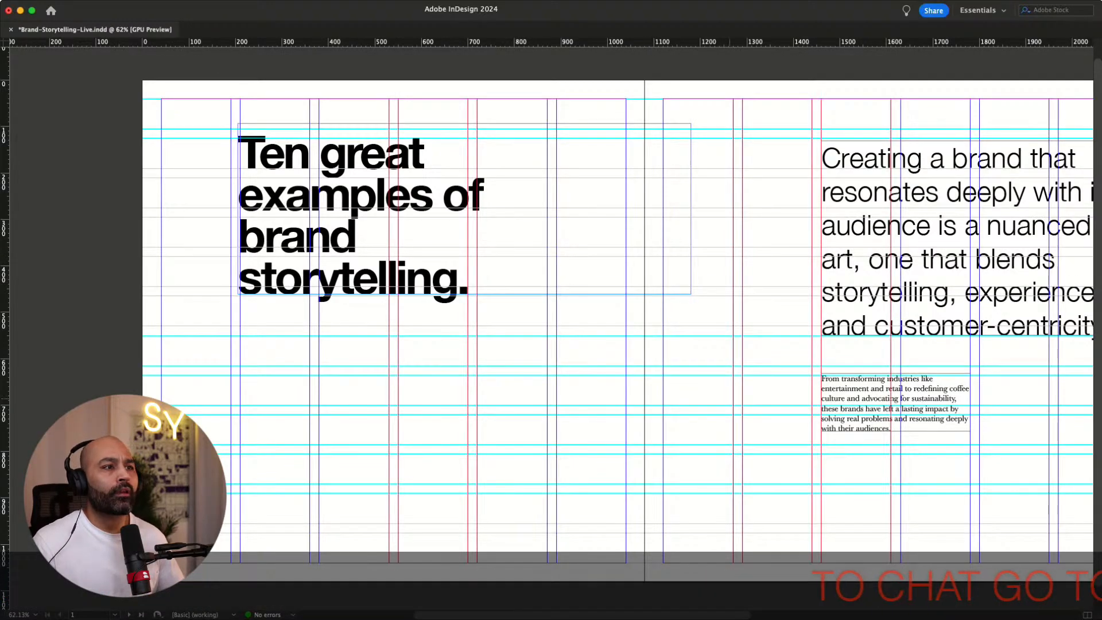
pyautogui.hscroll(10, 551, 321)
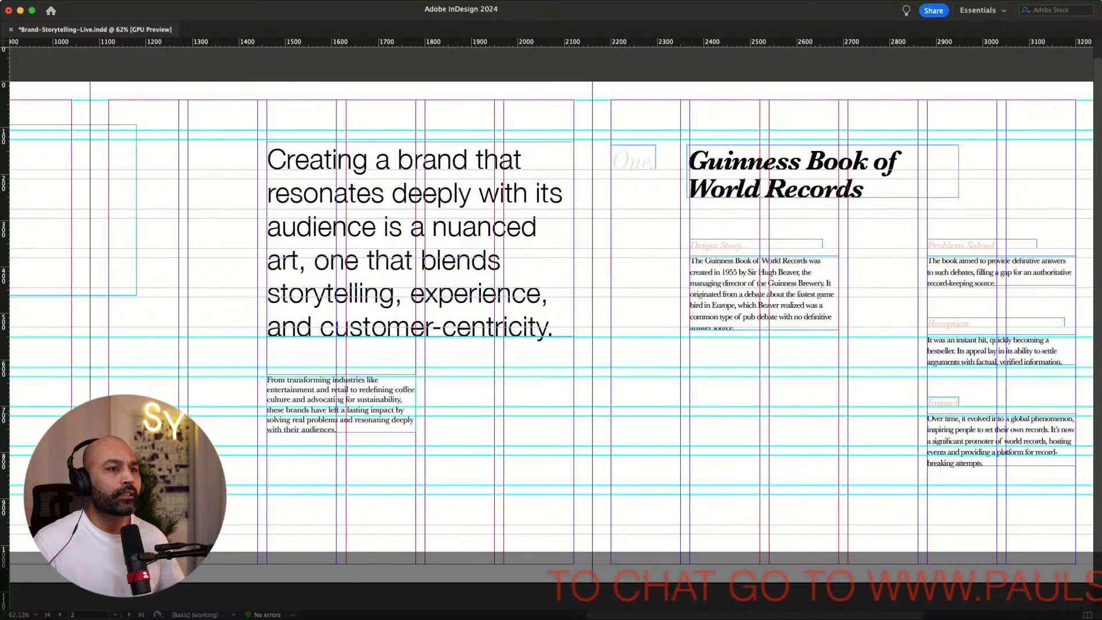
pyautogui.hscroll(15, 551, 322)
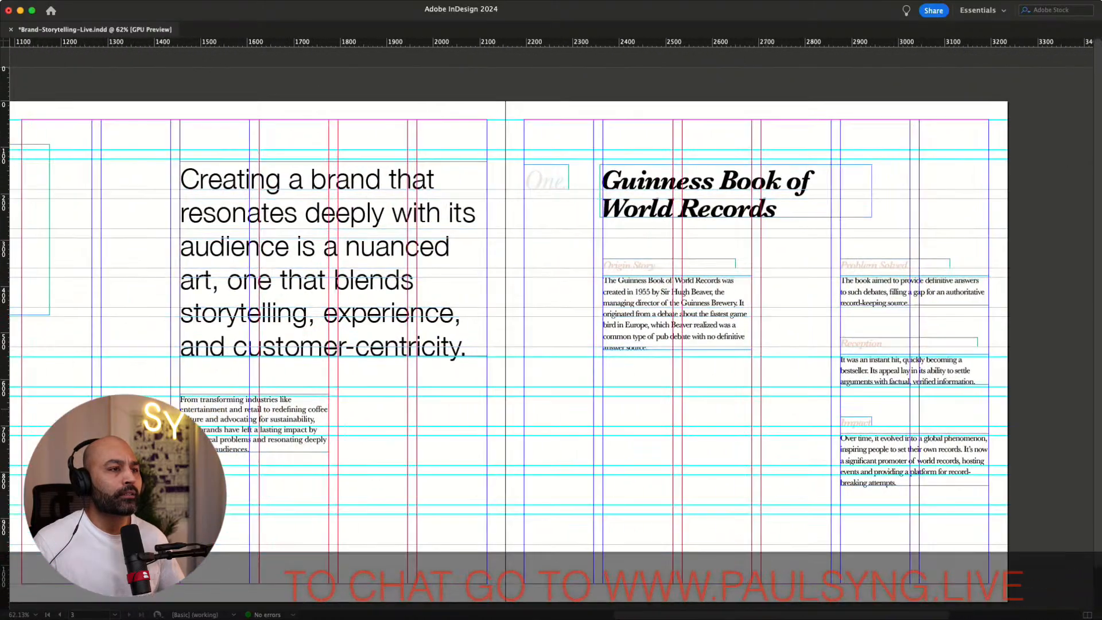
pyautogui.hscroll(4, 551, 321)
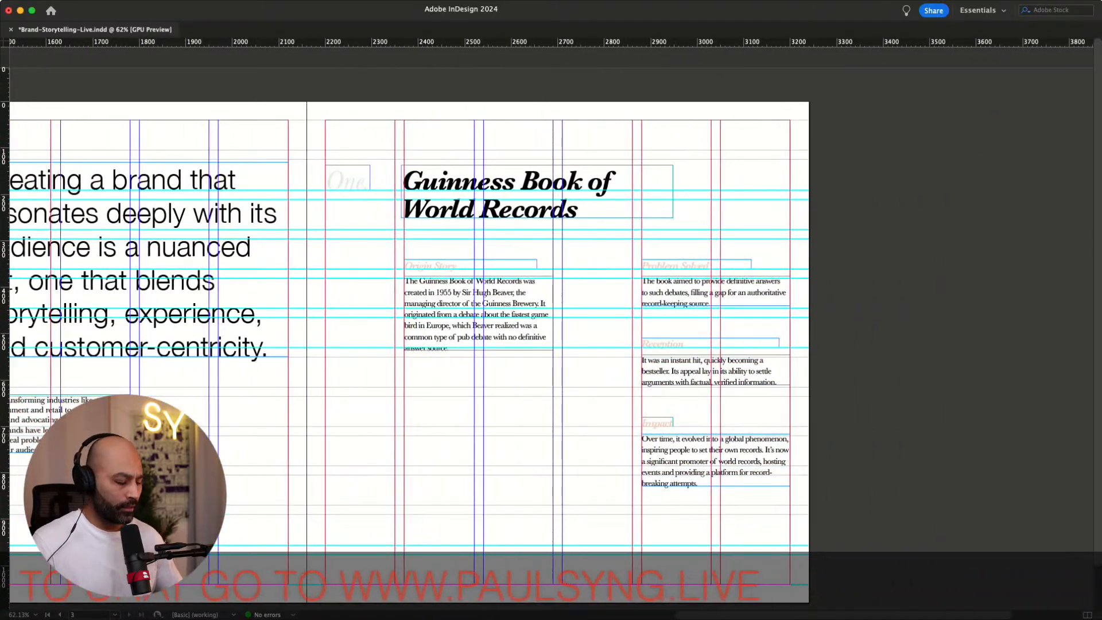
pyautogui.press('w')
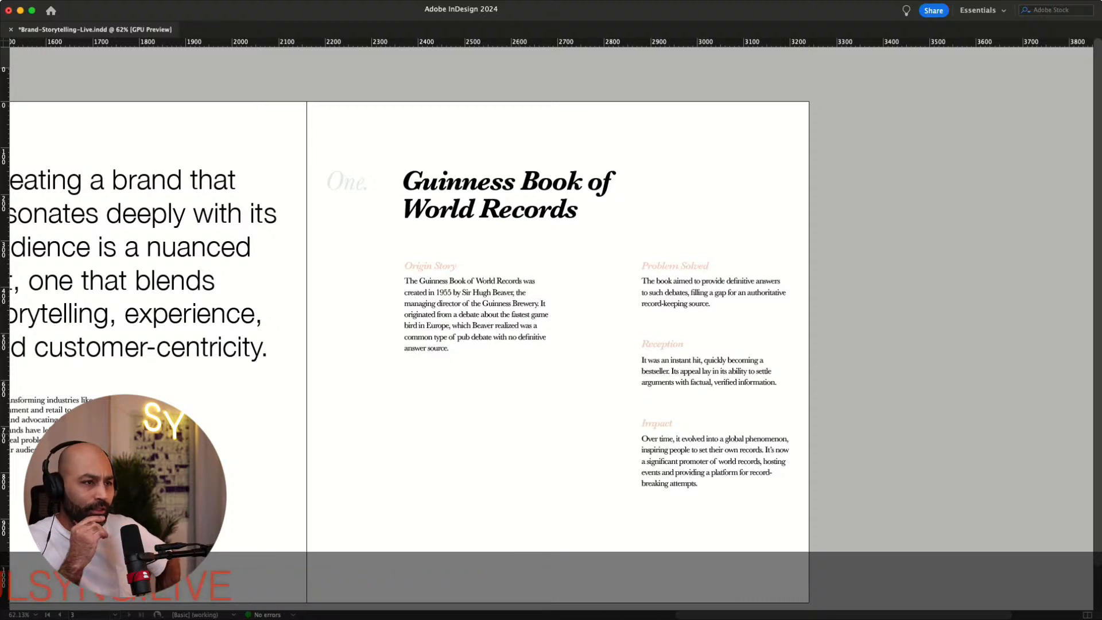
pyautogui.press('w')
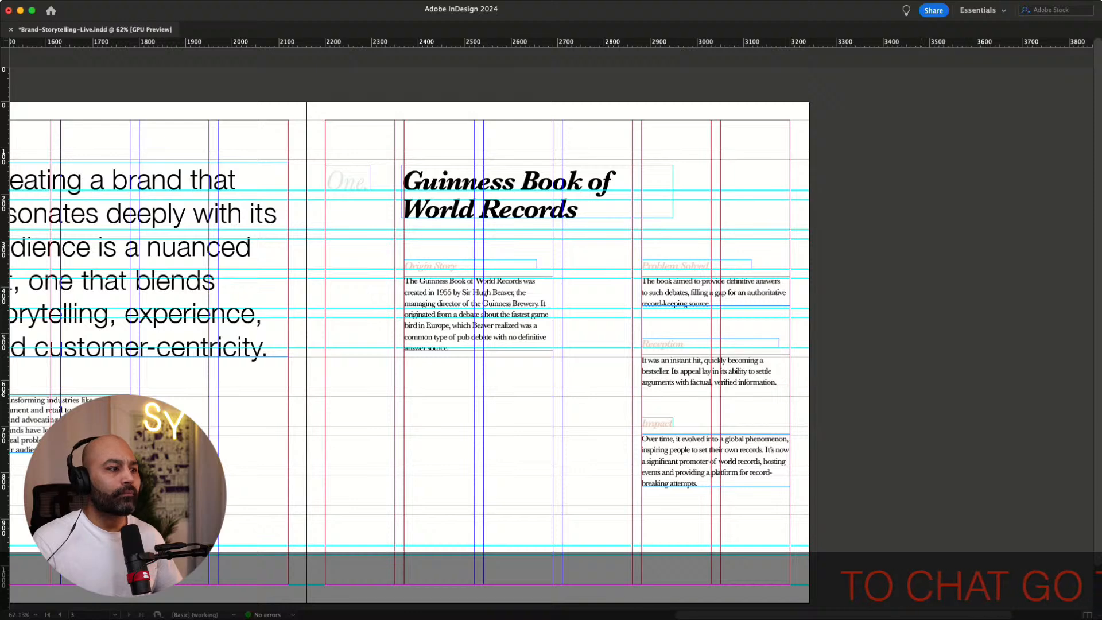
pyautogui.hscroll(4, 551, 321)
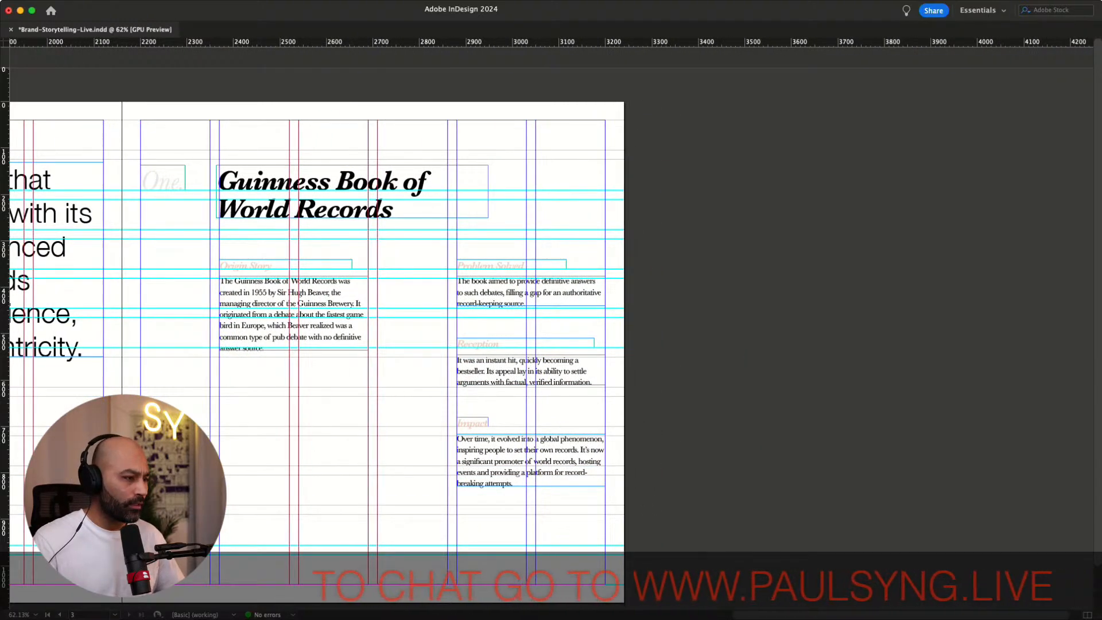
pyautogui.scroll(-1, 551, 321)
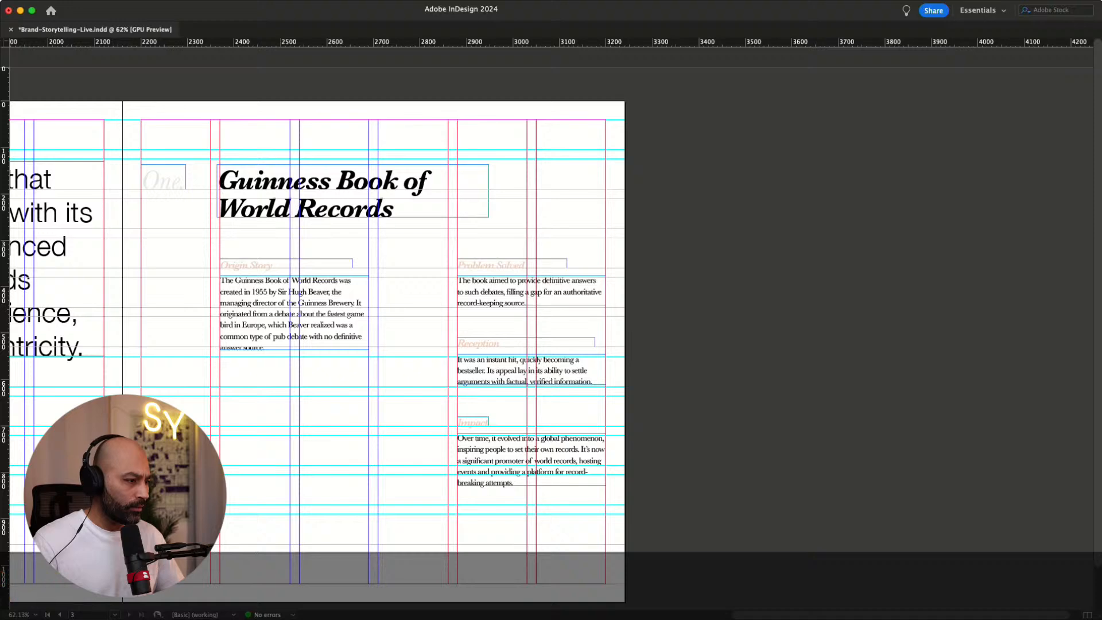
# Undo the last change and redo twice to restore the duplicated Guinness Book of World Records page
pyautogui.press('super+z')
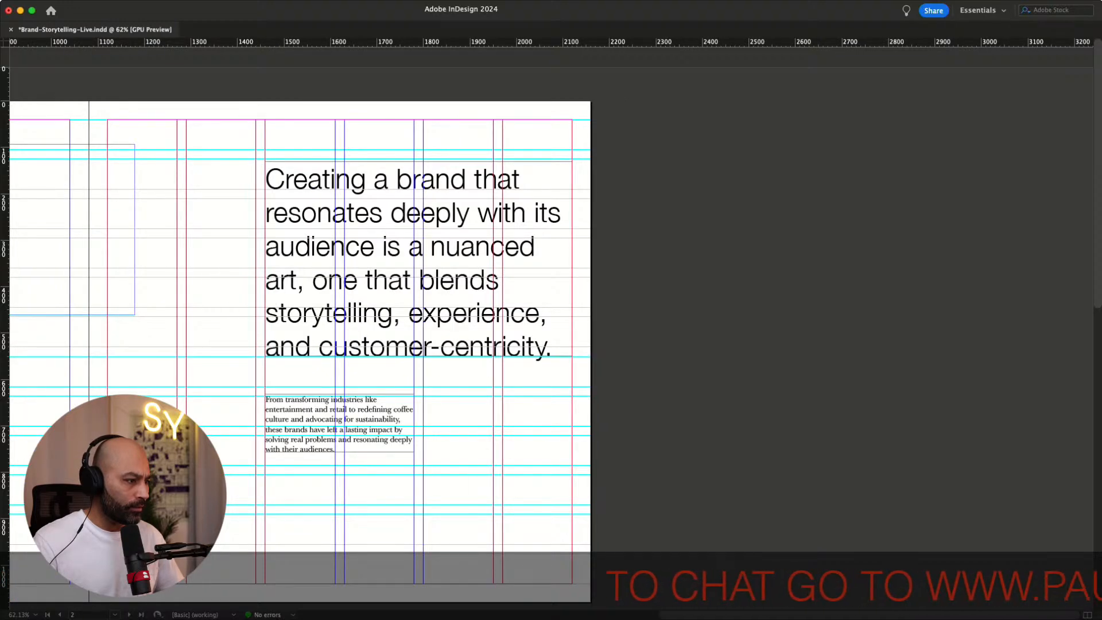
pyautogui.press('super+shift+z')
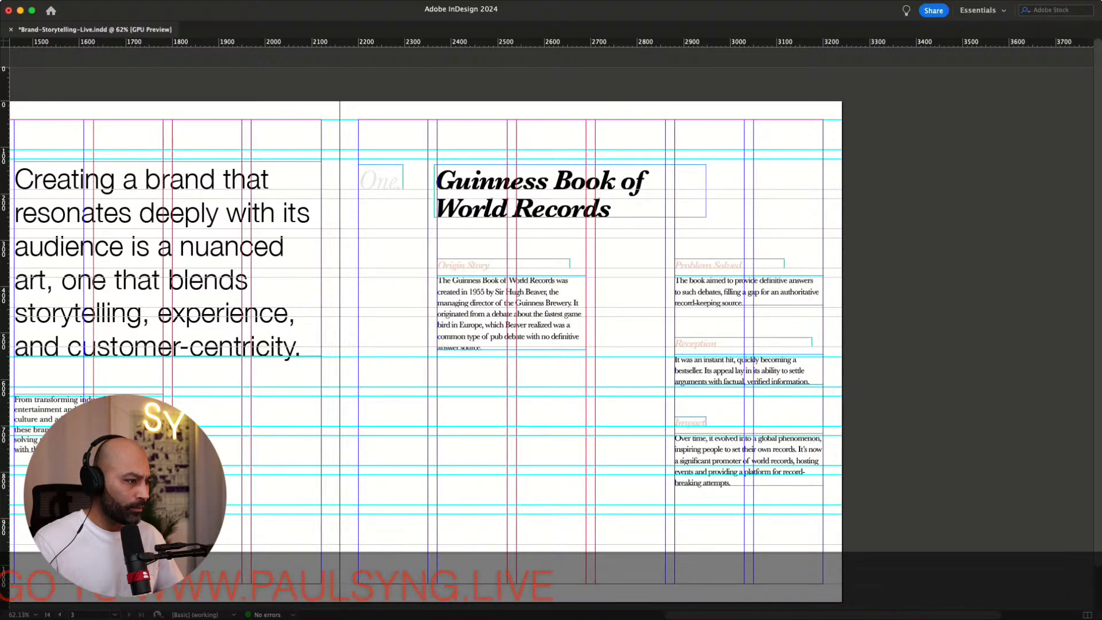
pyautogui.press('super+shift+z')
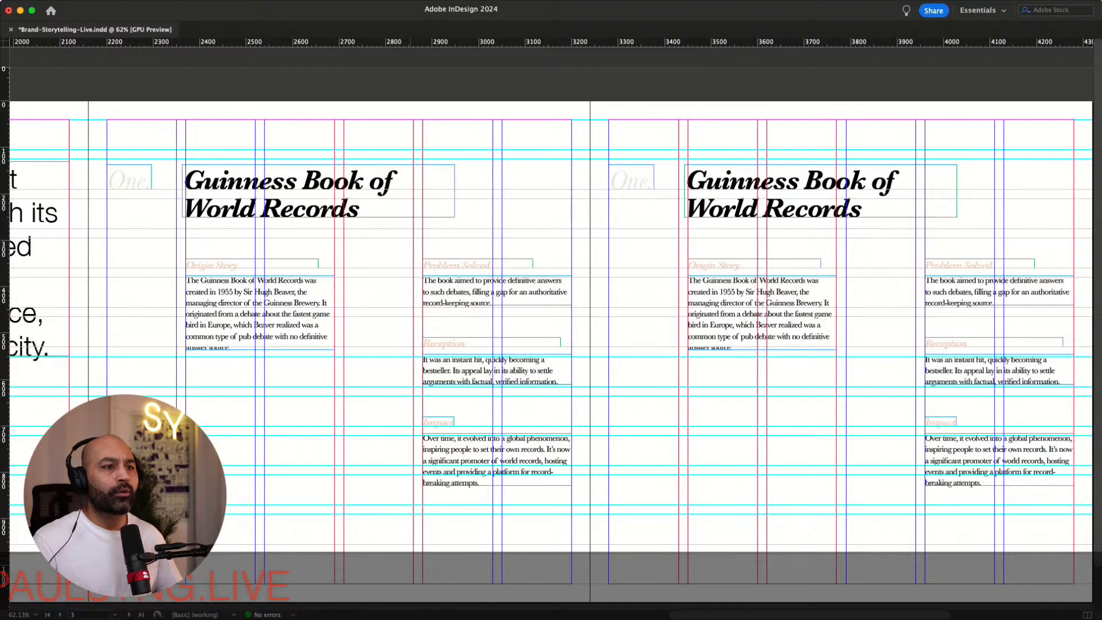
# Replace the duplicated page's heading with the pasted title "The Michelin Guide"
pyautogui.hscroll(5, 551, 324)
pyautogui.hscroll(-2, 551, 324)
pyautogui.scroll(-1, 551, 325)
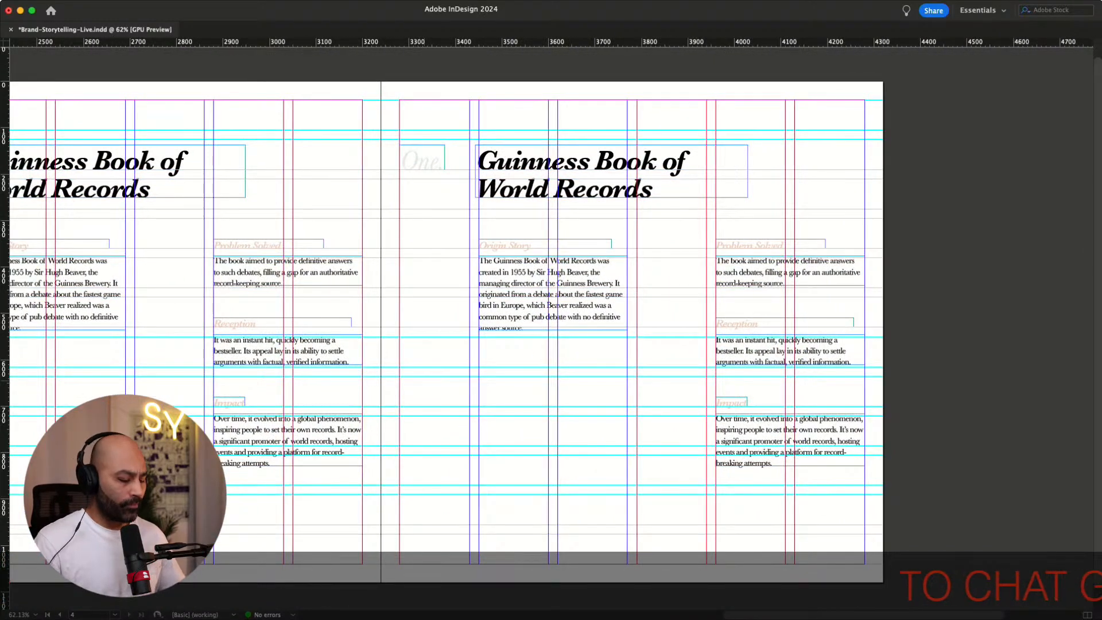
pyautogui.press('w')
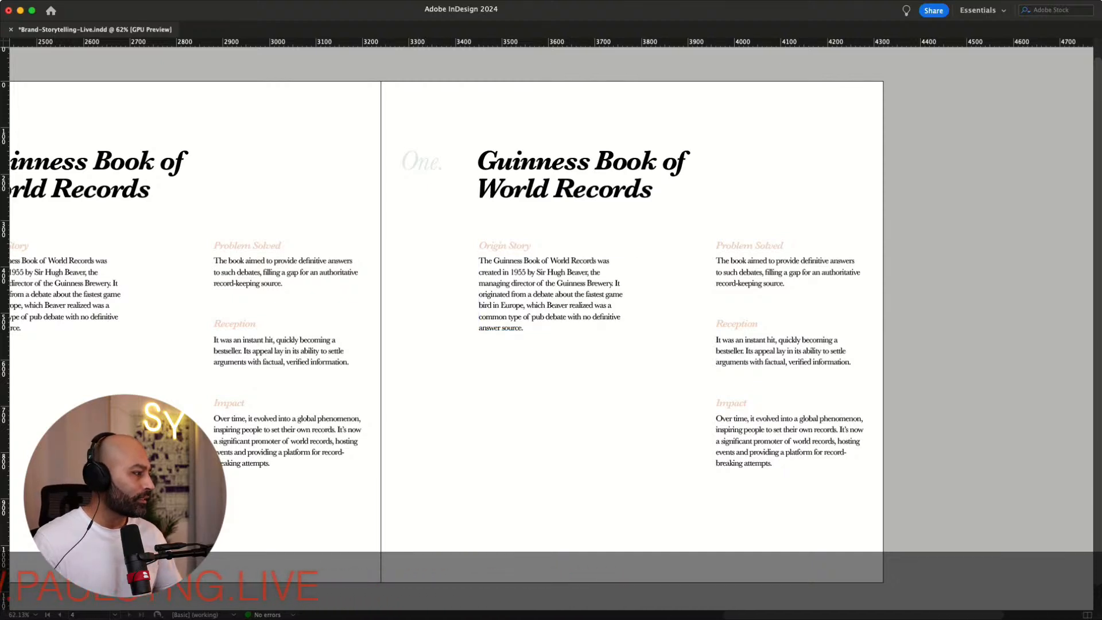
pyautogui.press('super+Tab')
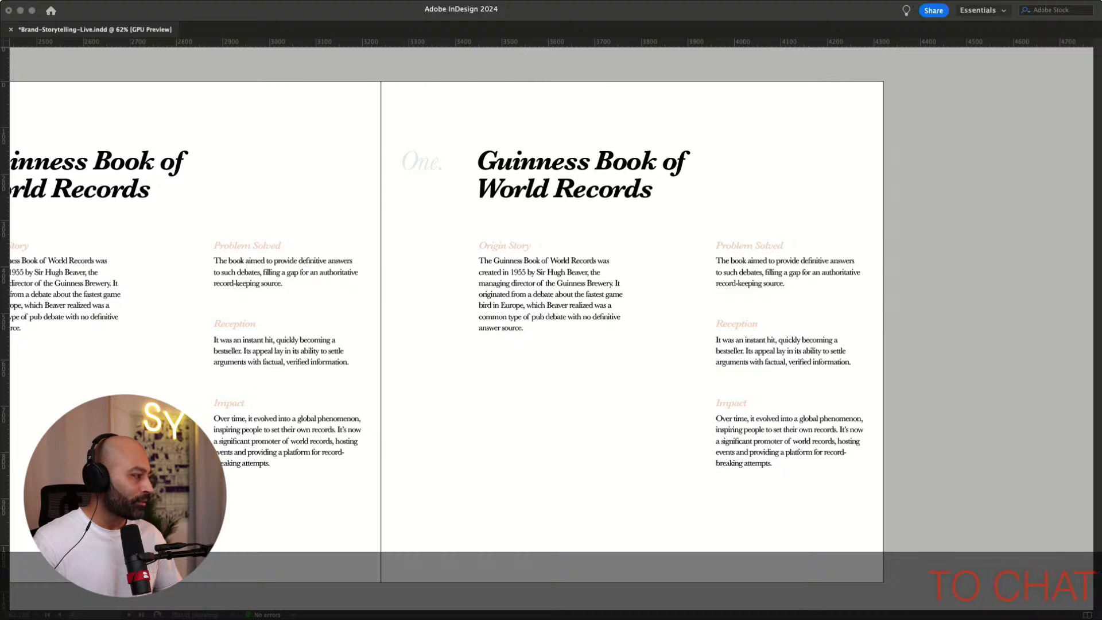
pyautogui.press('super+Tab')
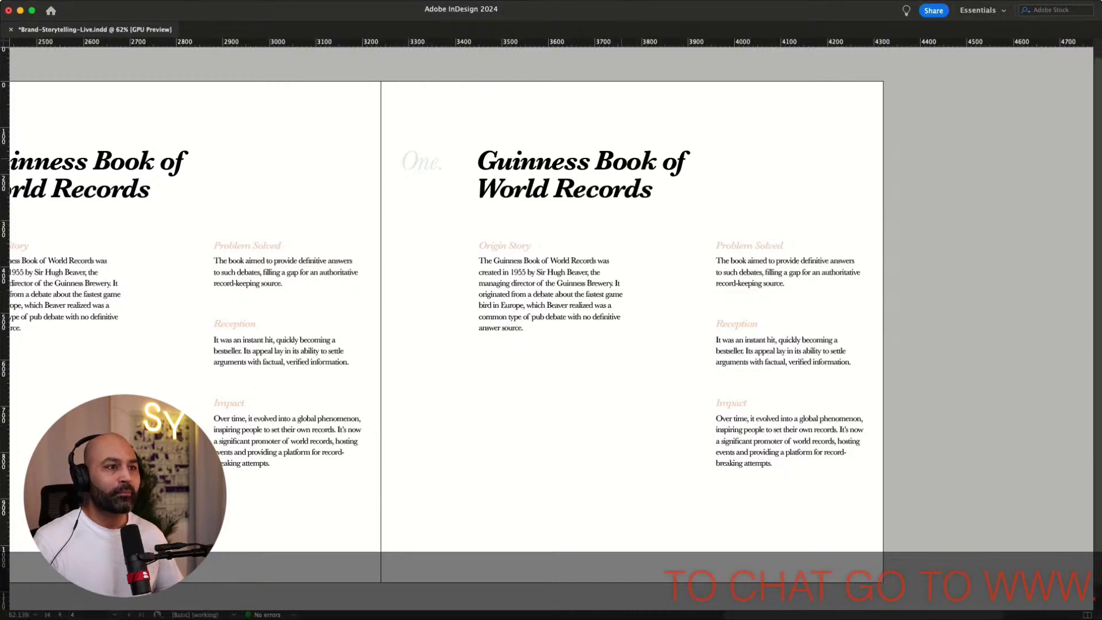
pyautogui.tripleClick(626, 155)
pyautogui.click(598, 189)
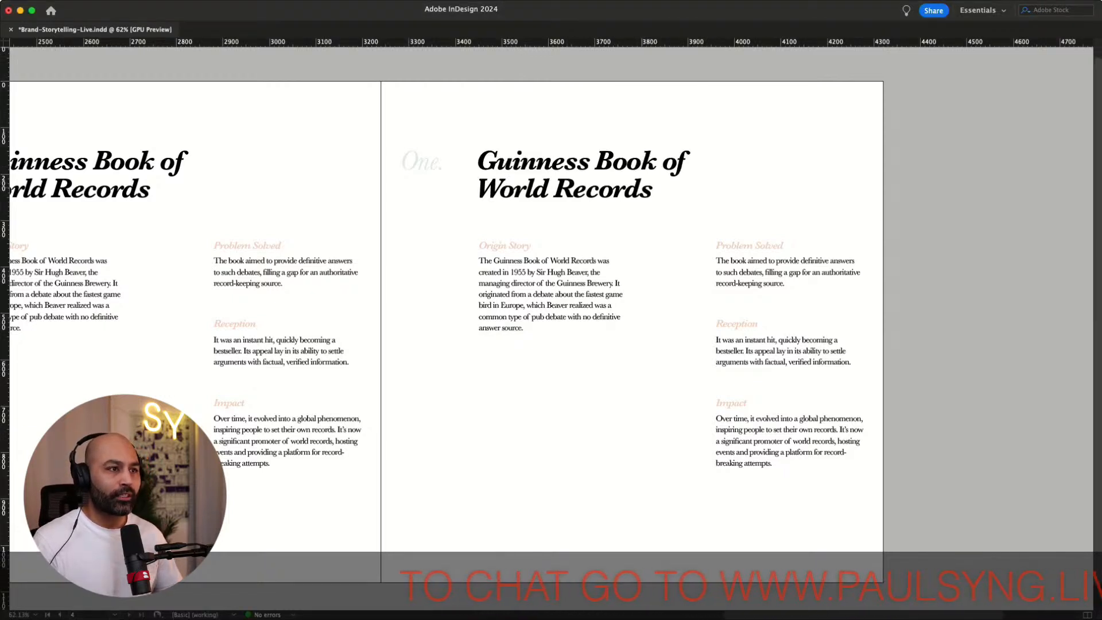
pyautogui.doubleClick(598, 189)
pyautogui.press('super+a')
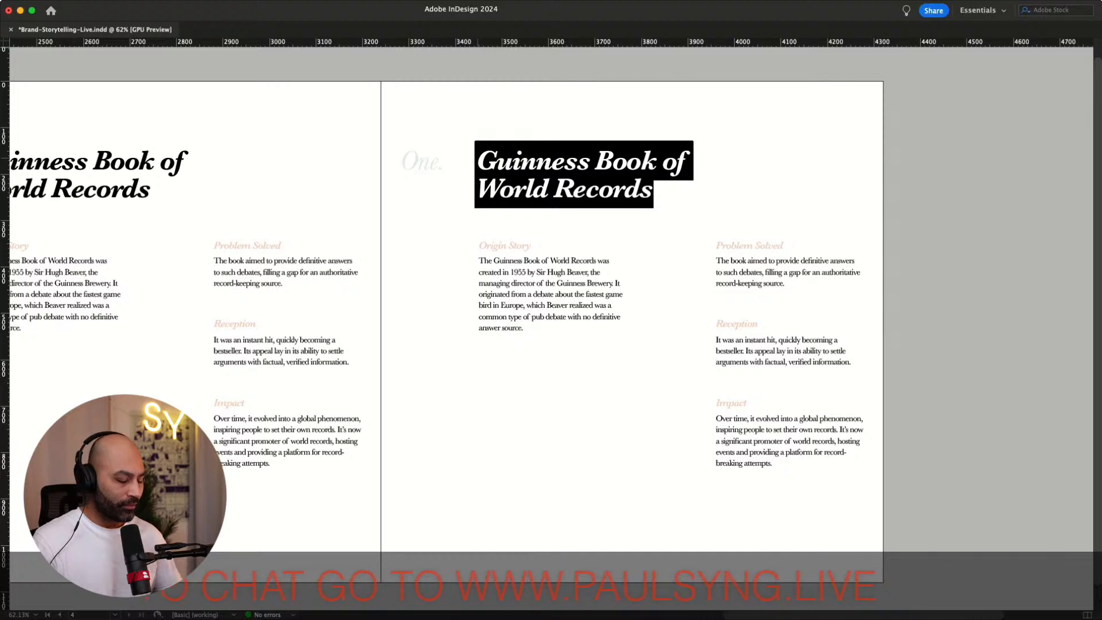
pyautogui.write('The Michelin Guide')
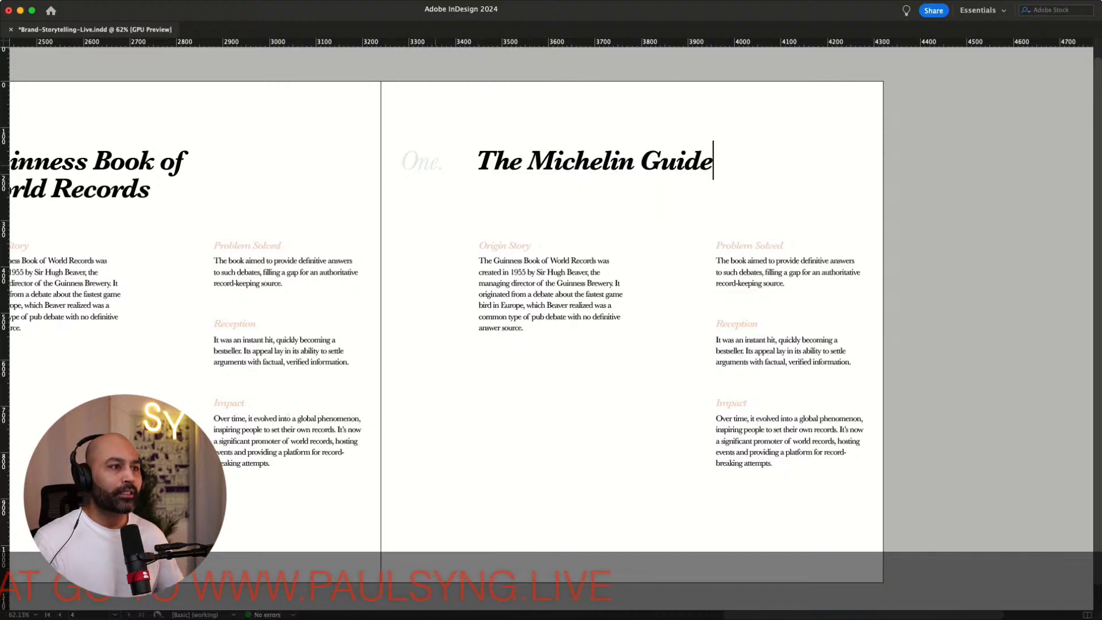
# Change the duplicated page's section number label from One to "Two"
pyautogui.click(438, 163)
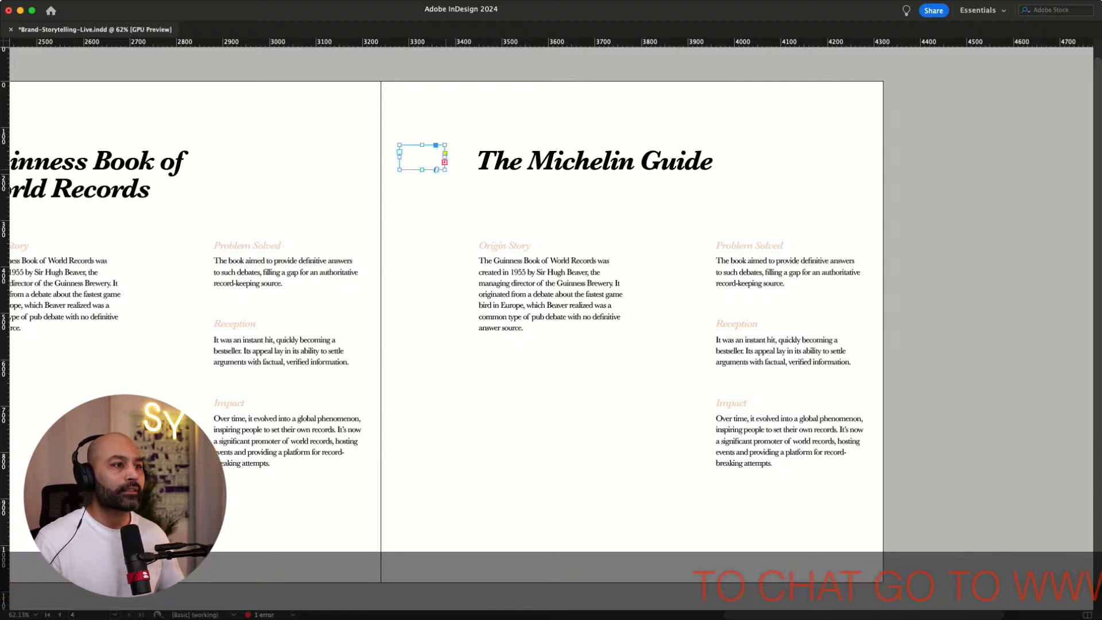
pyautogui.write('Two.')
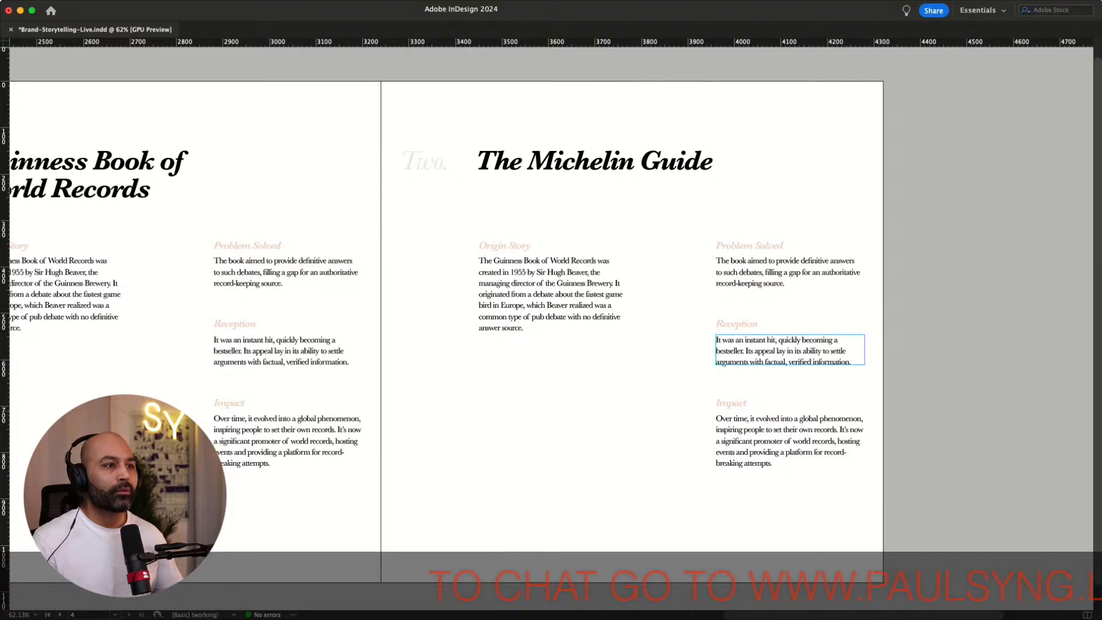
pyautogui.hscroll(-7, 475, 411)
pyautogui.hscroll(1, 475, 423)
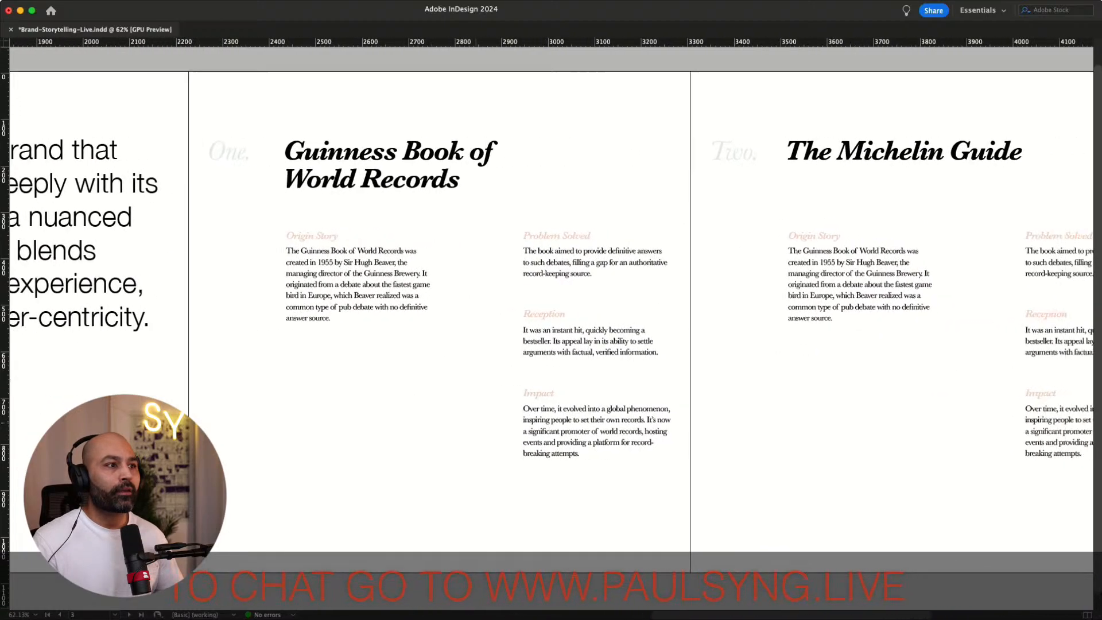
pyautogui.hscroll(3, 551, 310)
pyautogui.hscroll(-7, 551, 309)
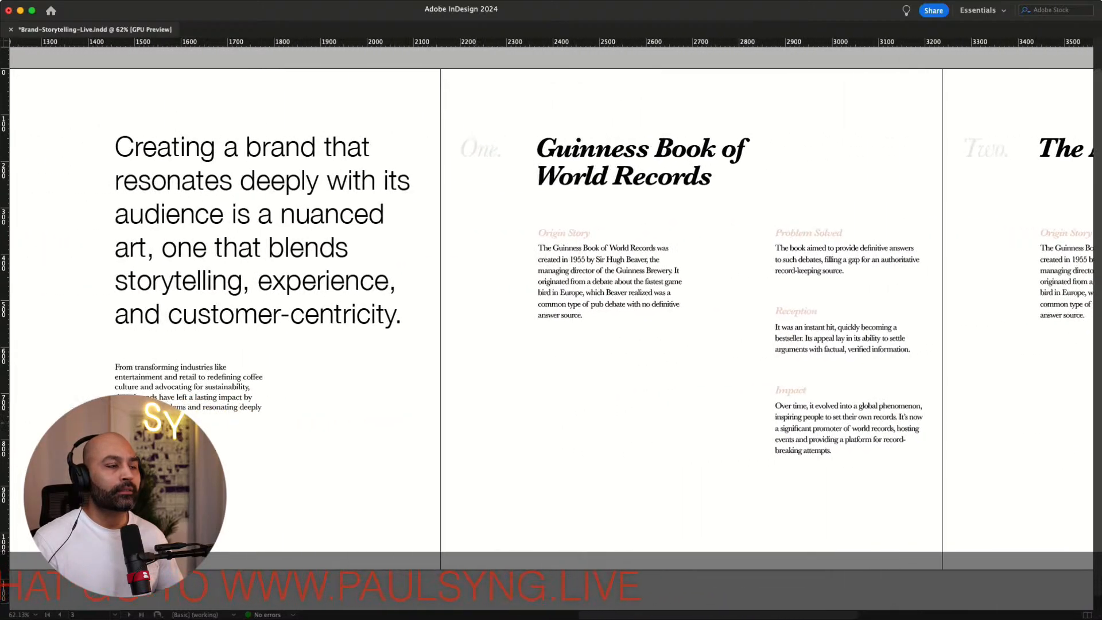
# Scroll back and forth across the spread to compare the Guinness Book of World Records and Michelin Guide pages
pyautogui.hscroll(3, 551, 310)
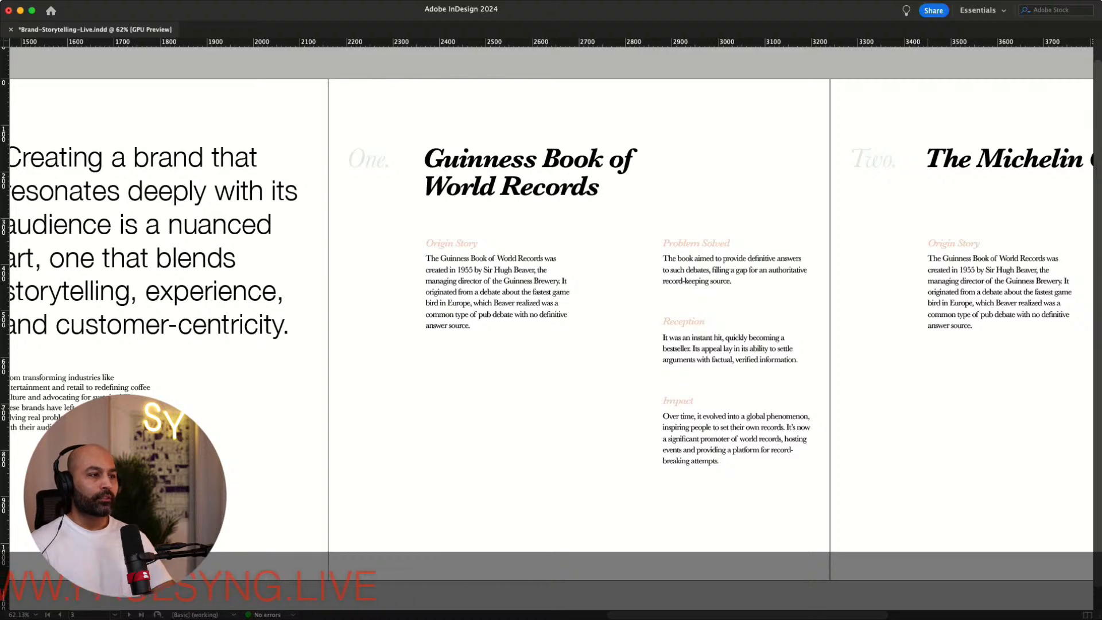
pyautogui.hscroll(-4, 551, 309)
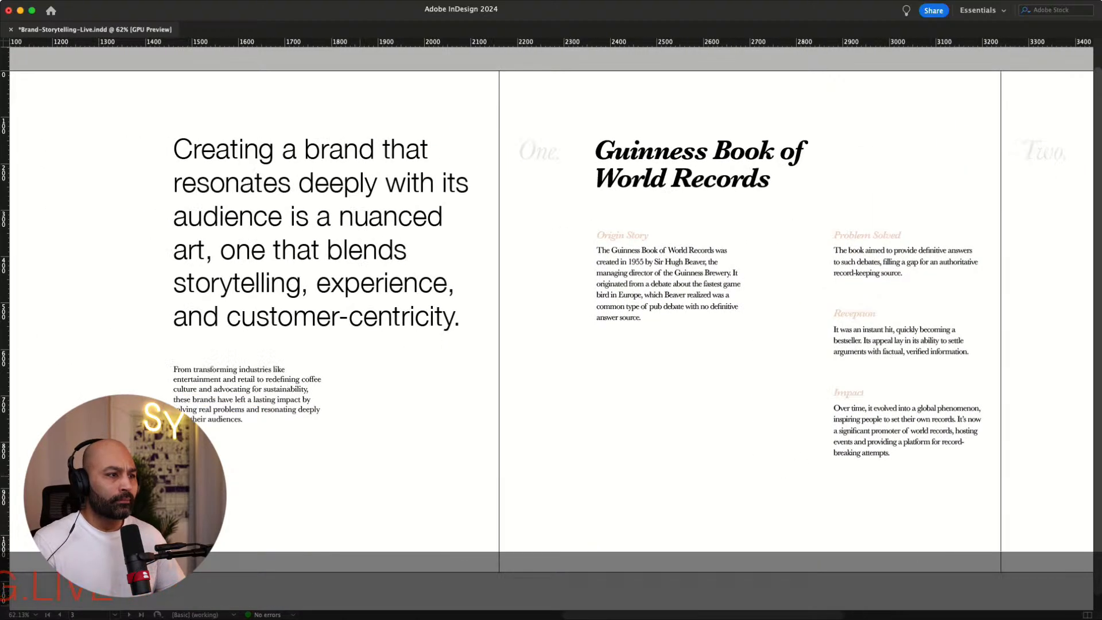
pyautogui.hscroll(6, 551, 310)
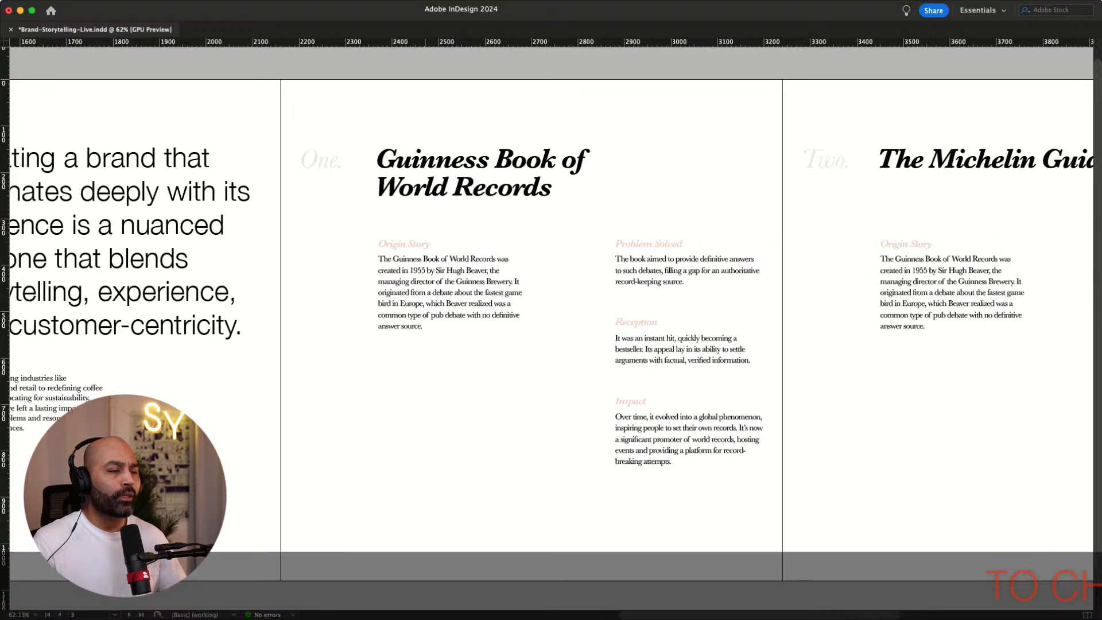
pyautogui.hscroll(12, 551, 310)
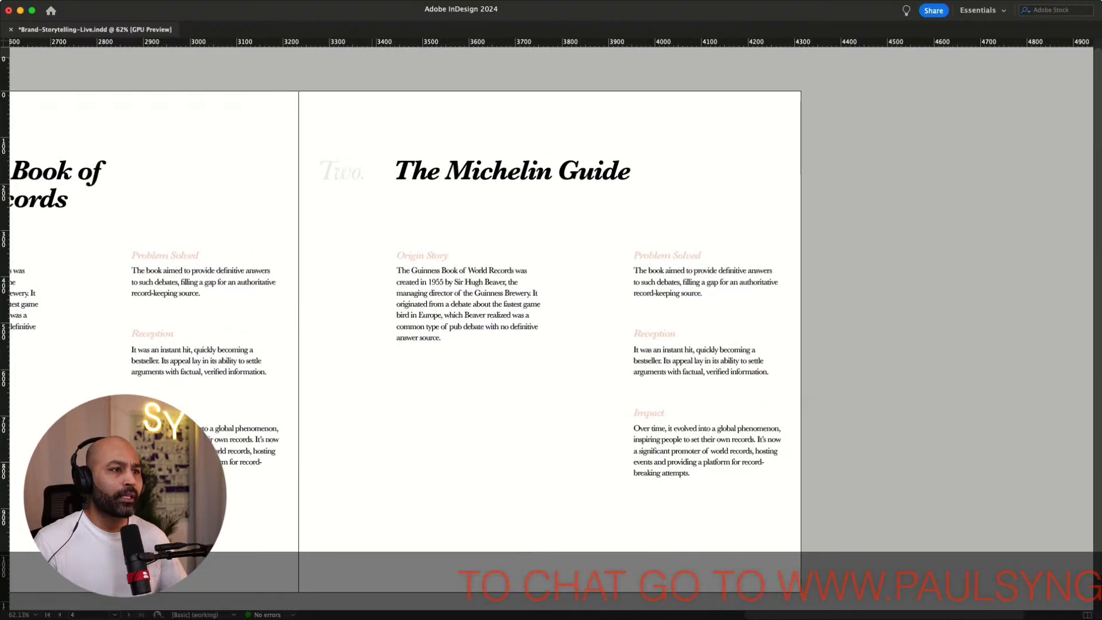
pyautogui.hscroll(-9, 551, 310)
pyautogui.hscroll(9, 551, 310)
pyautogui.hscroll(-12, 551, 310)
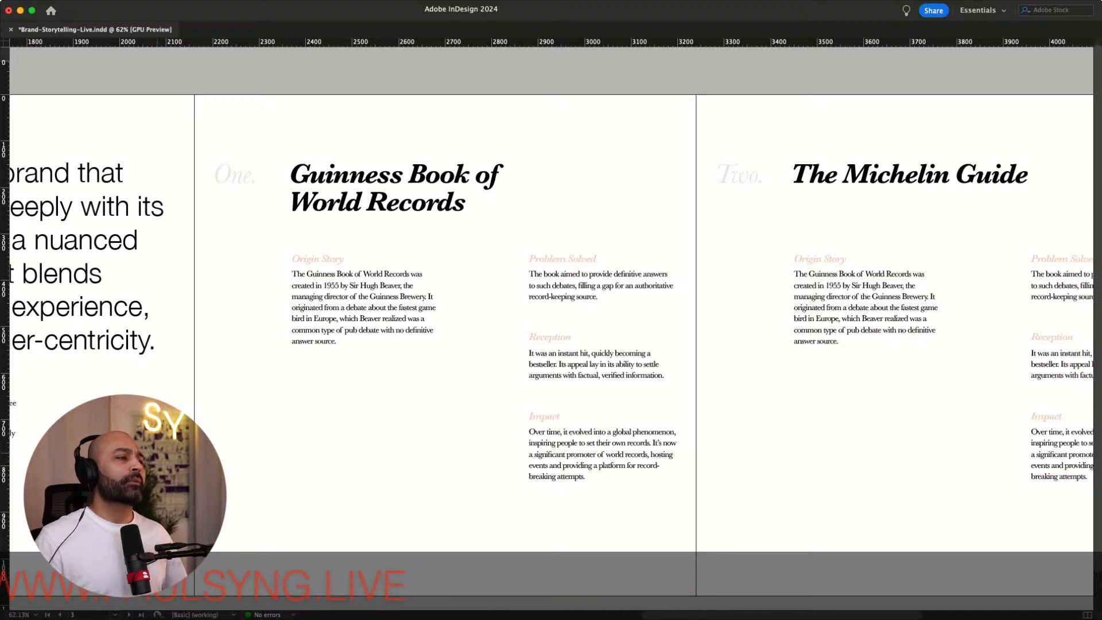
# Change the cover heading's first word so it reads "Eight great examples of brand storytelling."
pyautogui.hscroll(-18, 551, 309)
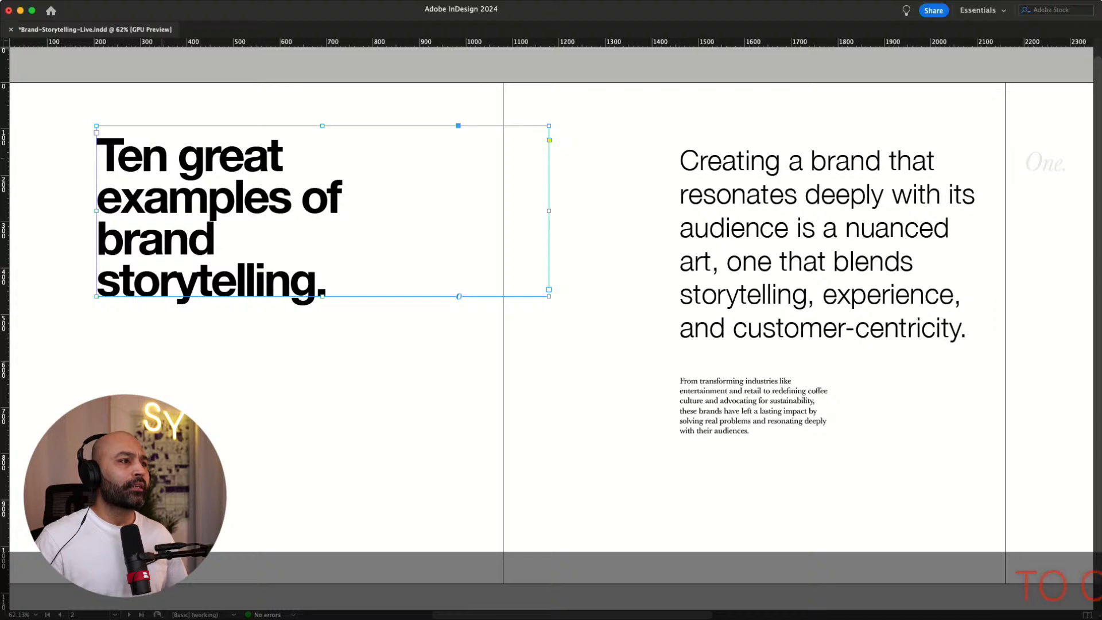
pyautogui.doubleClick(164, 157)
pyautogui.moveTo(166, 157); pyautogui.dragTo(98, 157)
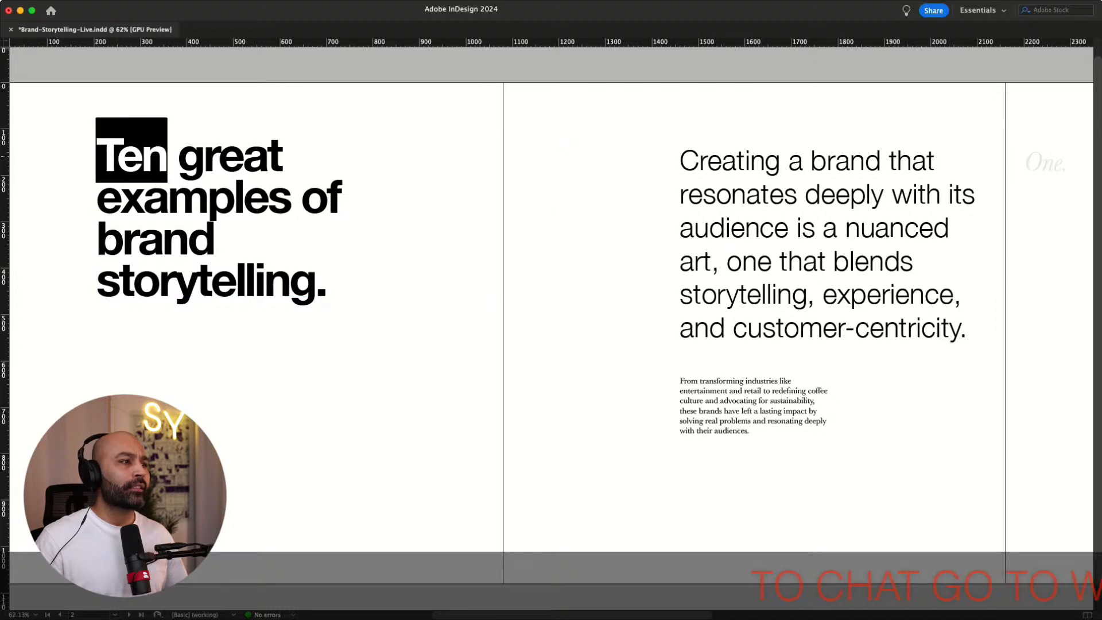
pyautogui.write('Eight')
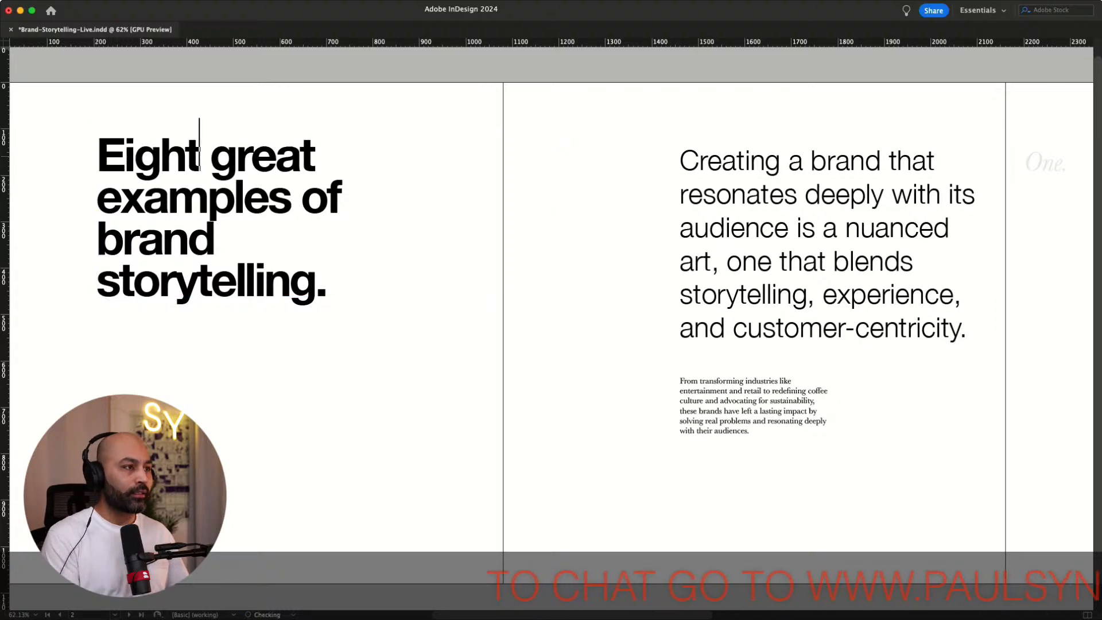
pyautogui.press('Escape')
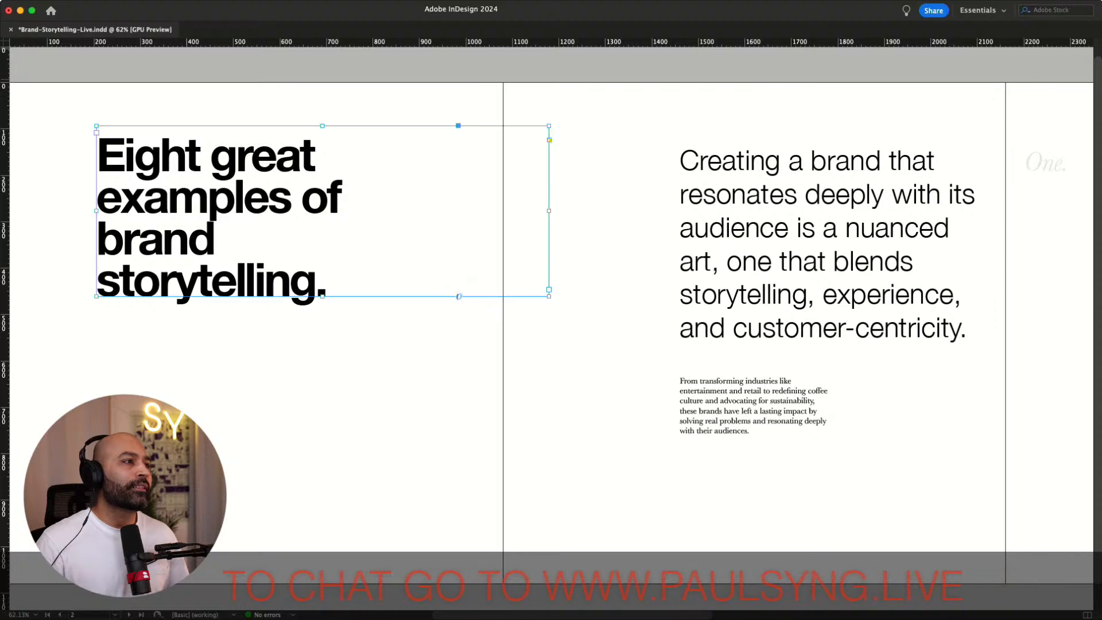
# Fit the cover heading's text frame to its content and deselect it
pyautogui.click(344, 69)
pyautogui.click(276, 213)
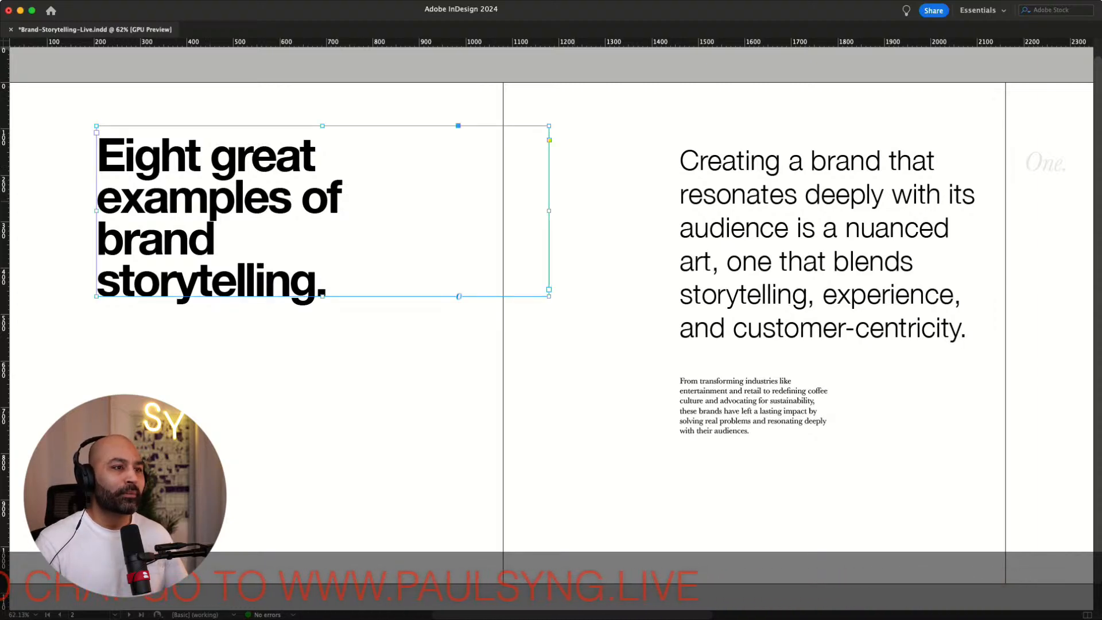
pyautogui.press('super+alt+c')
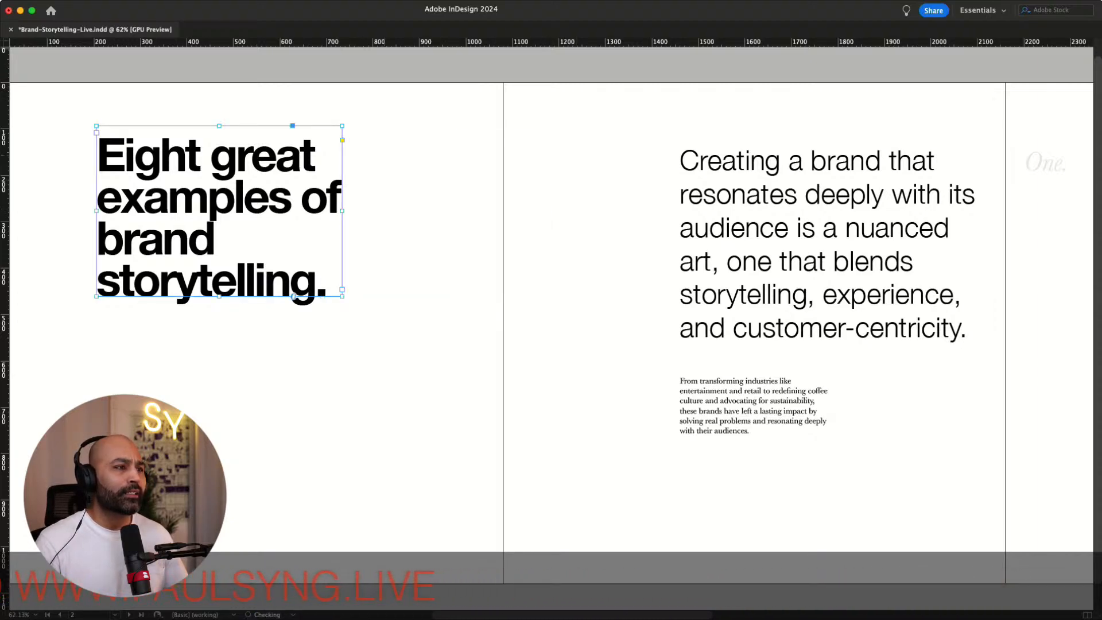
pyautogui.click(294, 71)
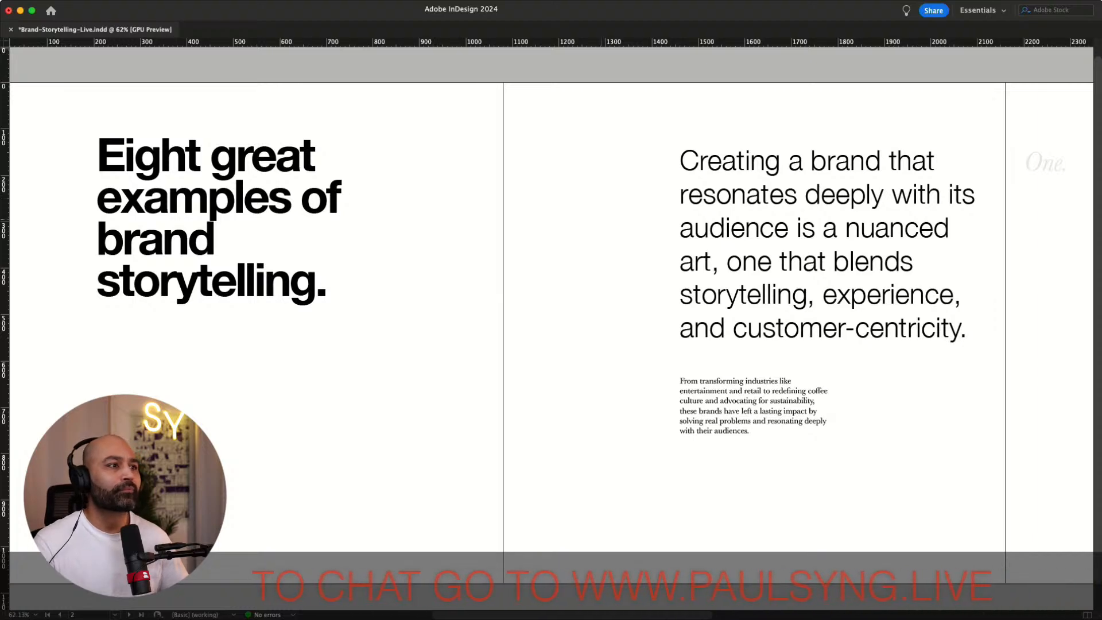
# Scroll through the spread to review the intro and numbered section pages
pyautogui.hscroll(4, 551, 316)
pyautogui.hscroll(-5, 551, 316)
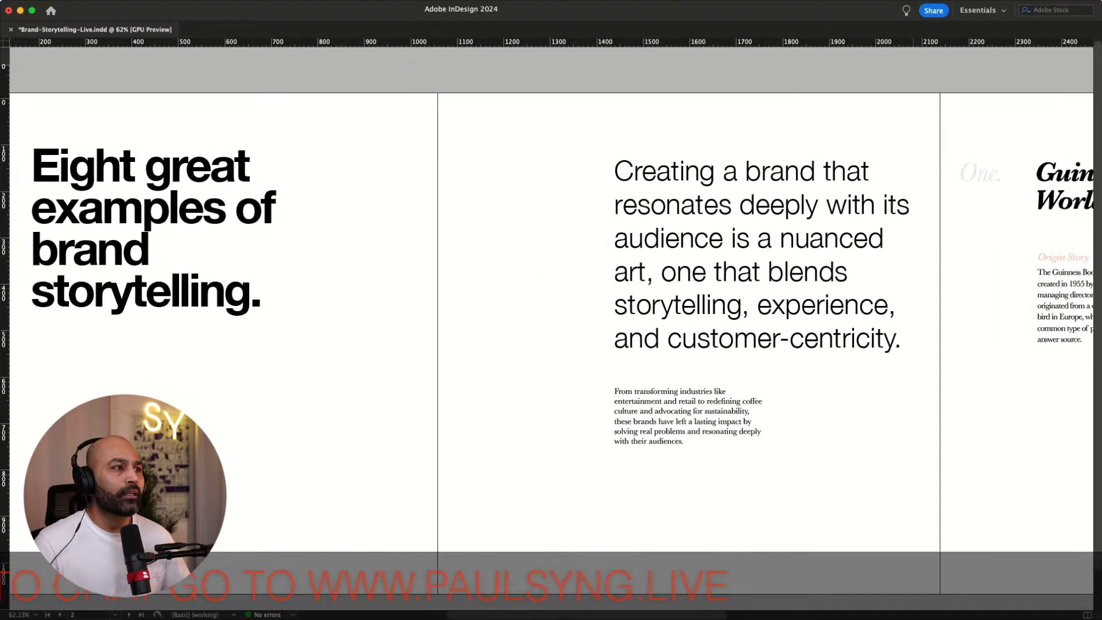
pyautogui.hscroll(5, 551, 316)
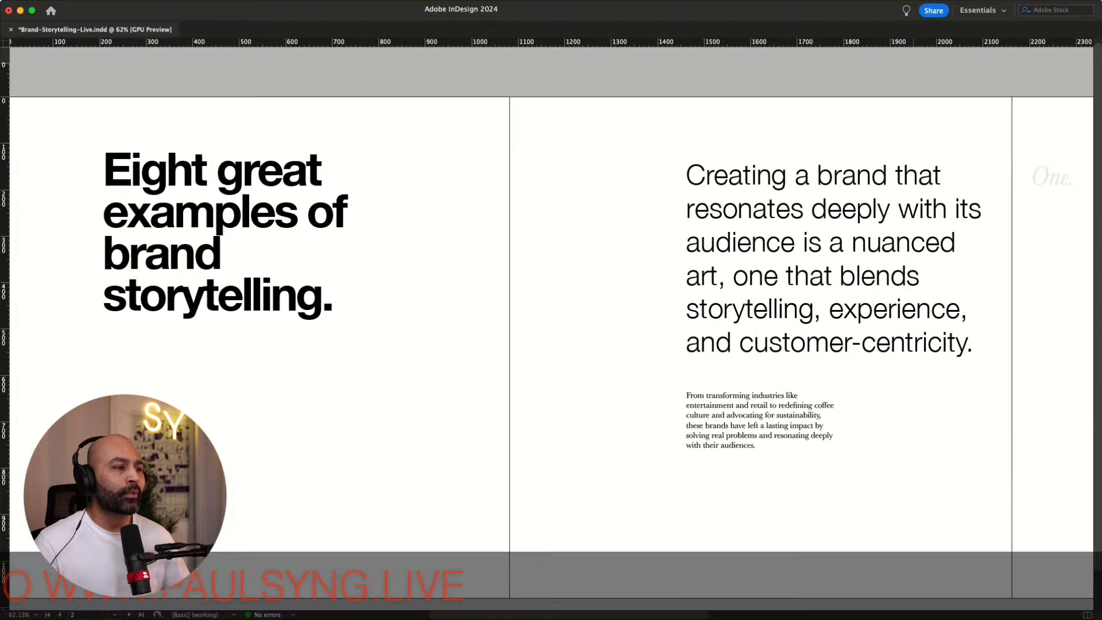
pyautogui.hscroll(5, 550, 315)
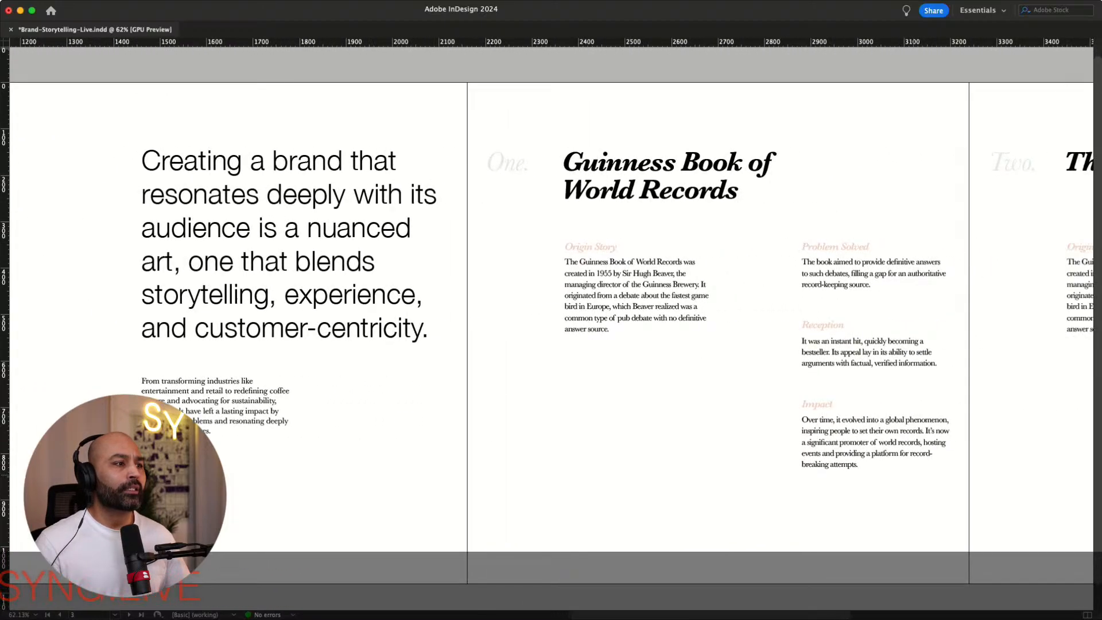
pyautogui.hscroll(6, 551, 316)
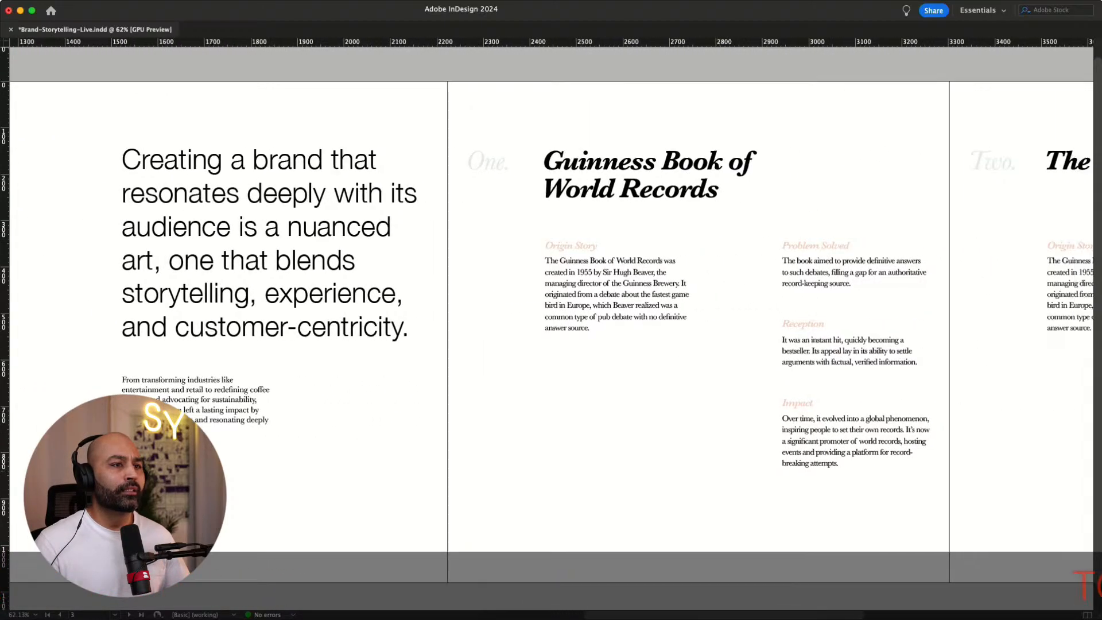
pyautogui.hscroll(3, 551, 316)
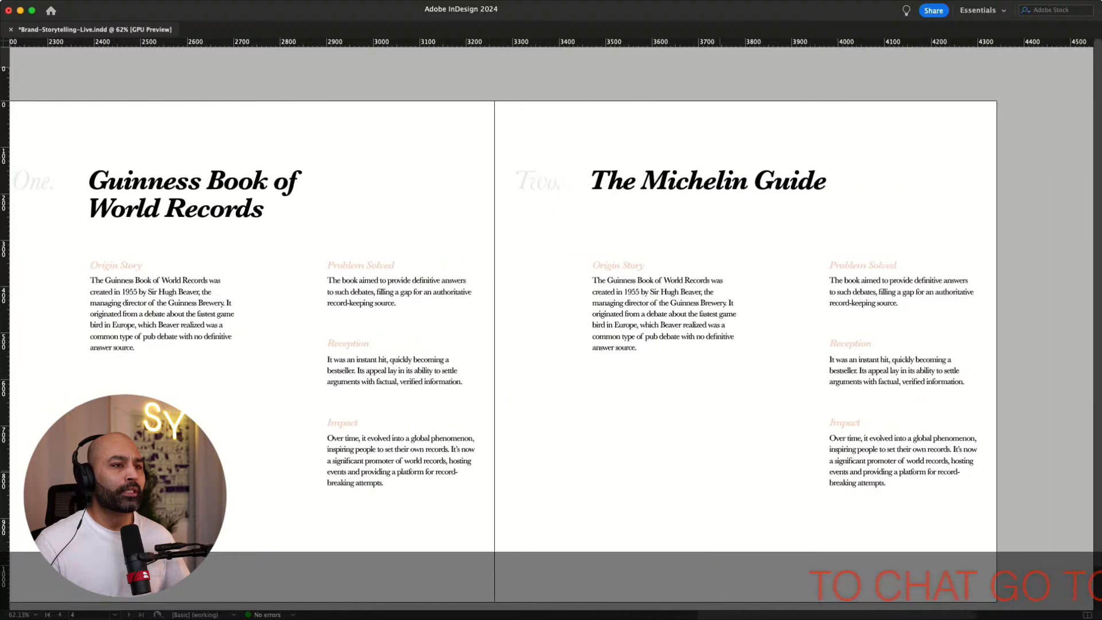
pyautogui.hscroll(4, 551, 316)
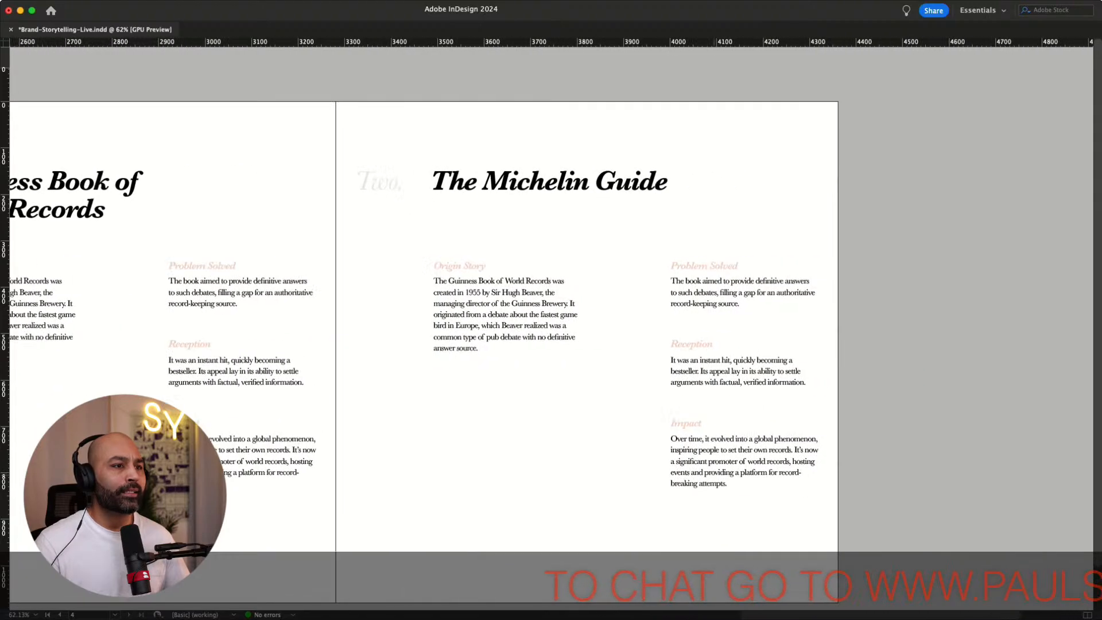
pyautogui.hscroll(-2, 551, 315)
pyautogui.hscroll(1, 551, 316)
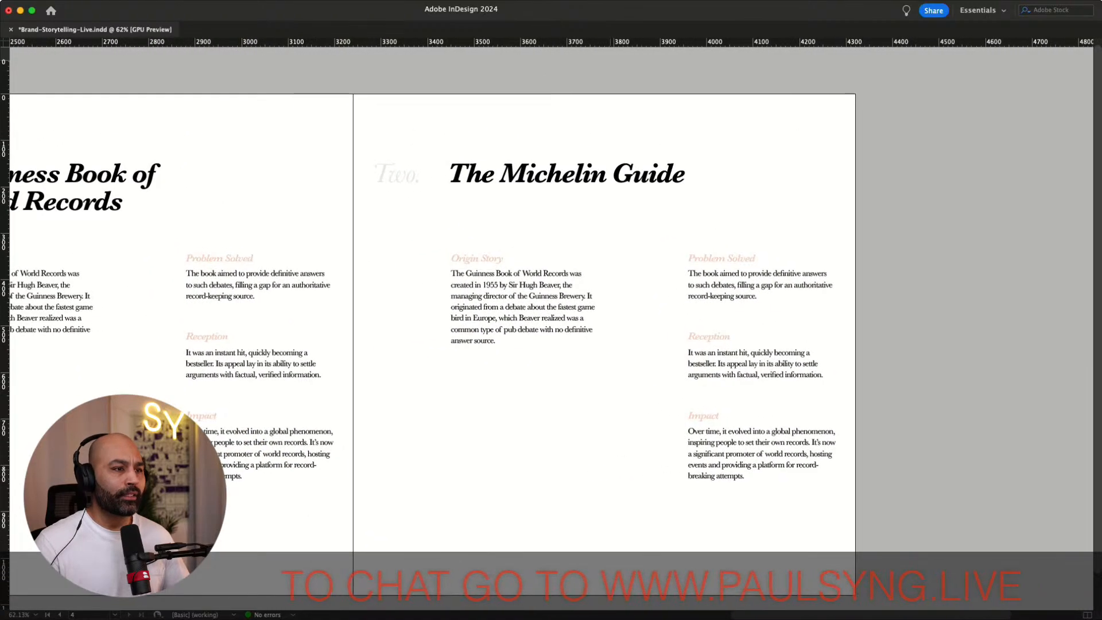
pyautogui.hscroll(1, 551, 315)
# Replace the Michelin page's Origin Story paragraph with copied text about the guide's 1900 origins
pyautogui.scroll(-1, 551, 316)
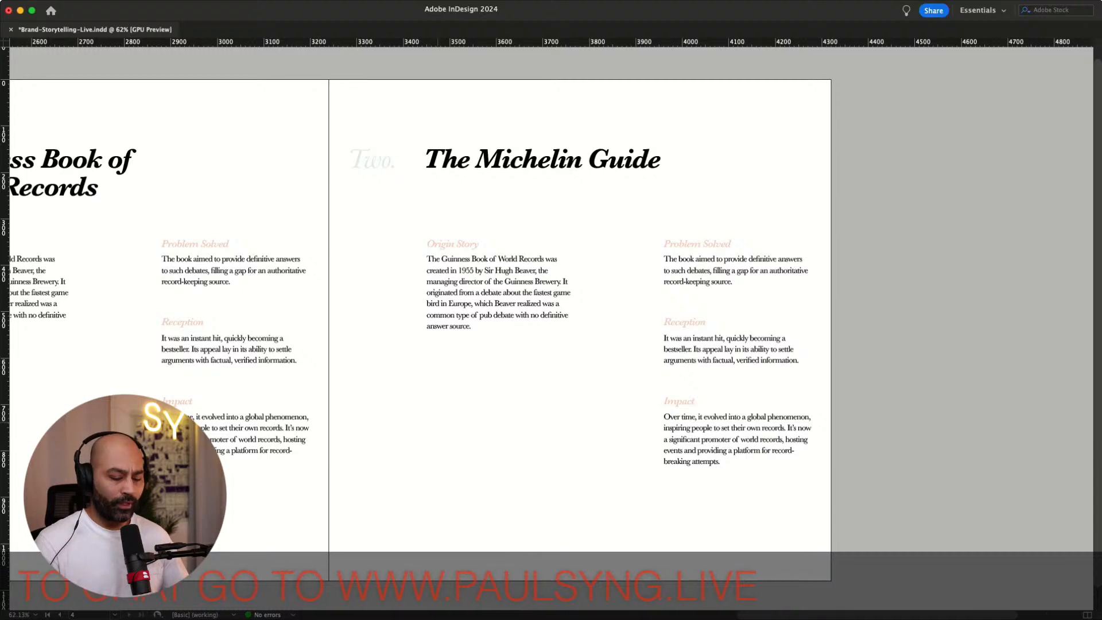
pyautogui.press('super+equal')
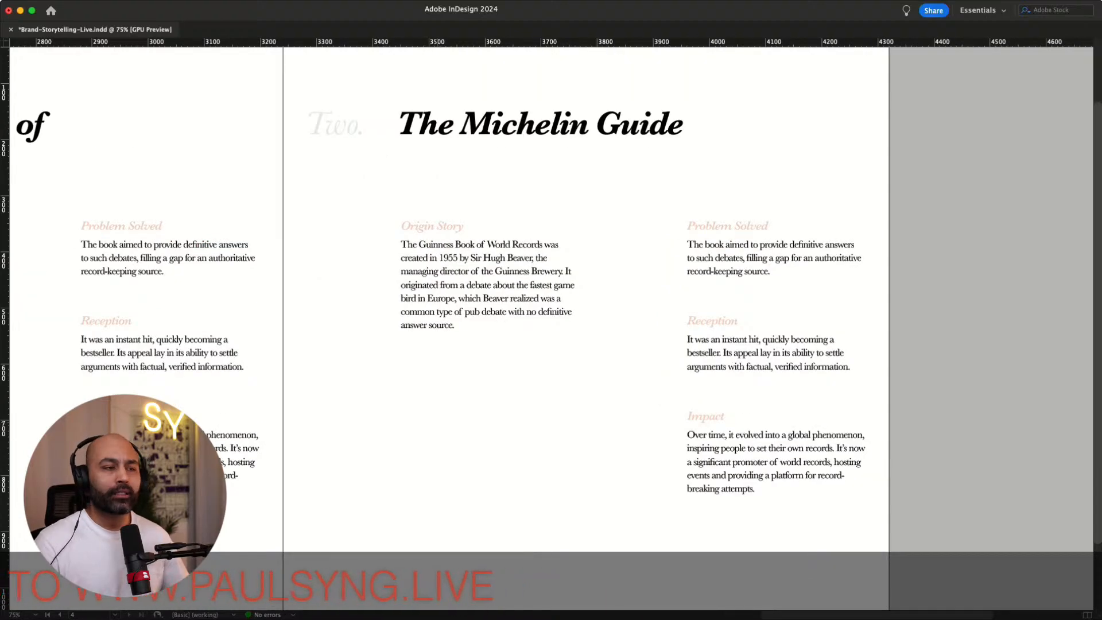
pyautogui.press('super+Tab')
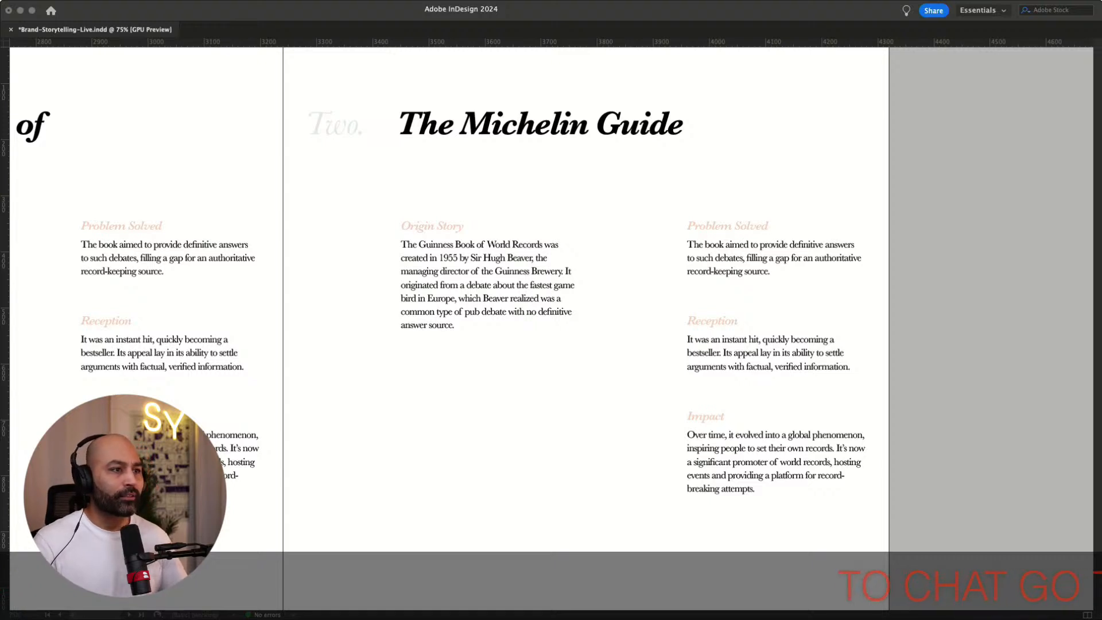
pyautogui.press('super+Tab')
pyautogui.moveTo(455, 323); pyautogui.dragTo(400, 245)
pyautogui.write('The Michelin Guide was first published in 1900 by the Michelin tire company as a free guide to encourage road tripping in France and, consequently, the use of cars and tires.')
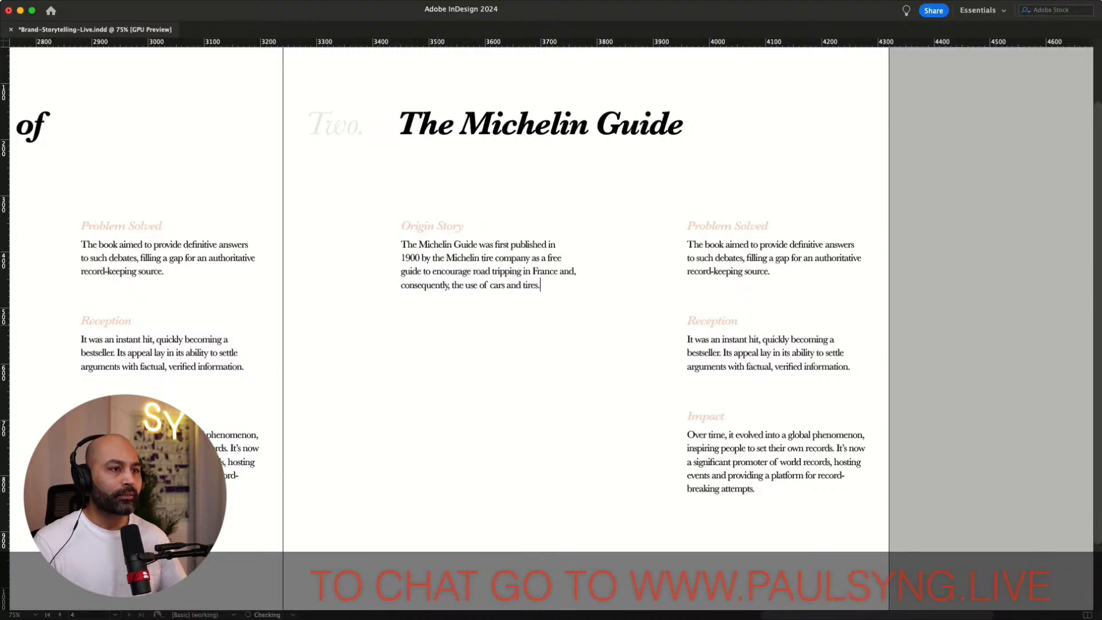
# Replace the Michelin page's Problem Solved paragraph with copied text about information for motorists
pyautogui.press('super+Tab')
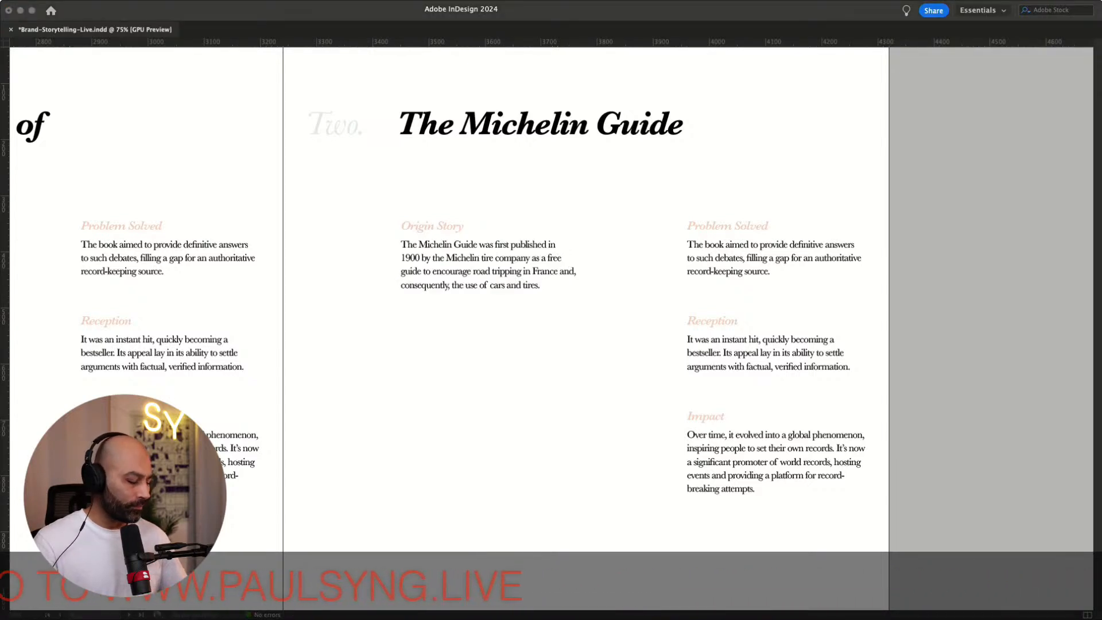
pyautogui.doubleClick(755, 260)
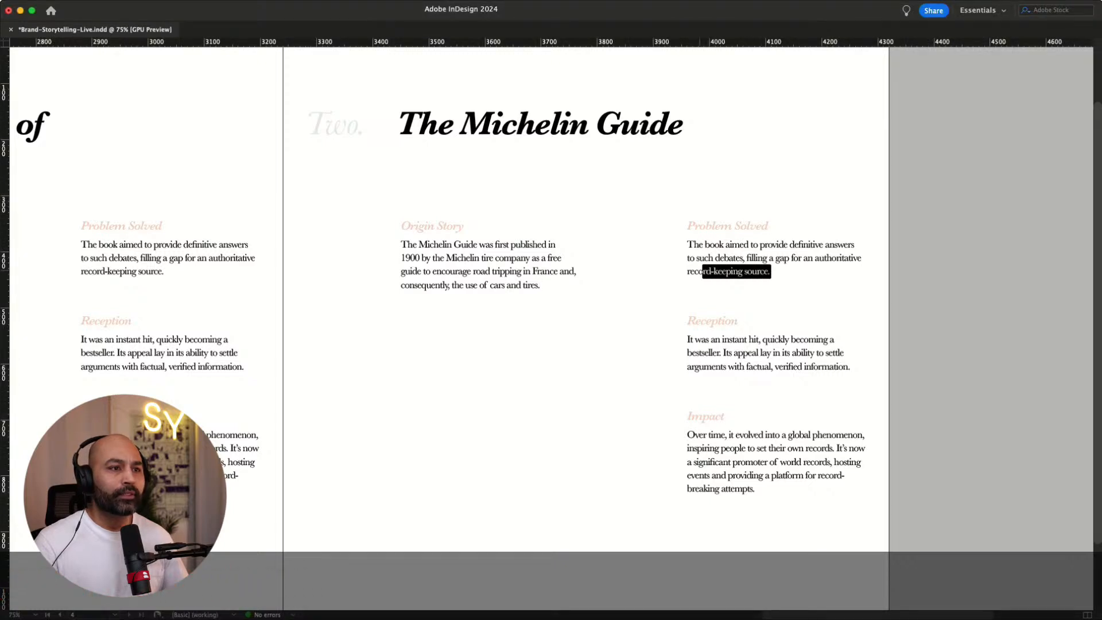
pyautogui.moveTo(700, 270); pyautogui.dragTo(682, 251)
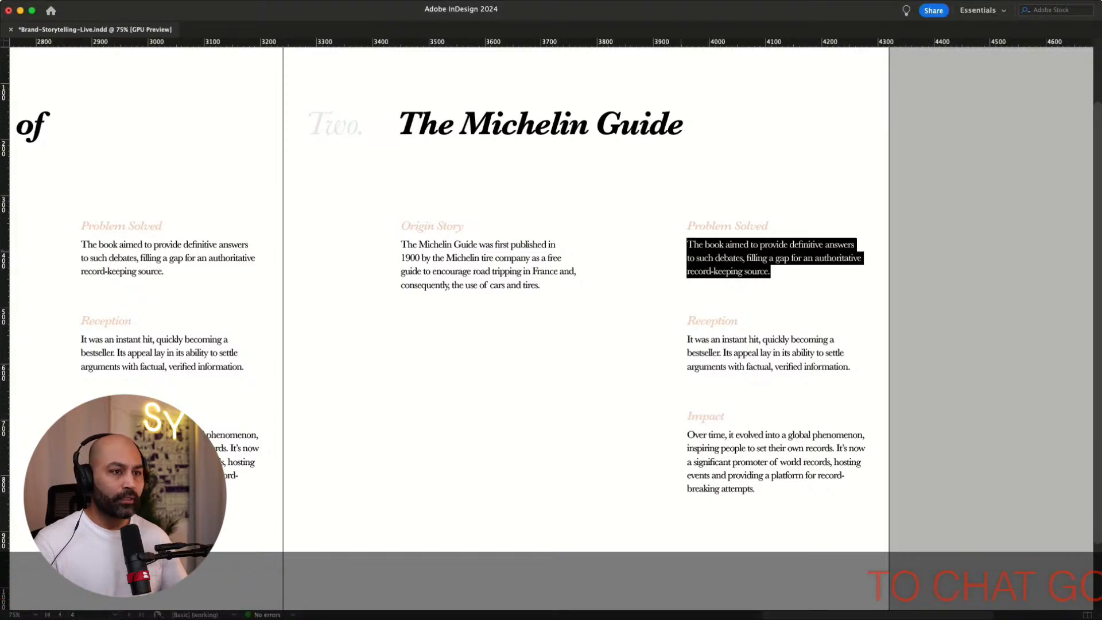
pyautogui.press('super+v')
# Replace the Michelin page's Reception paragraph with copied text about drivers finding the guide useful
pyautogui.press('super+Tab')
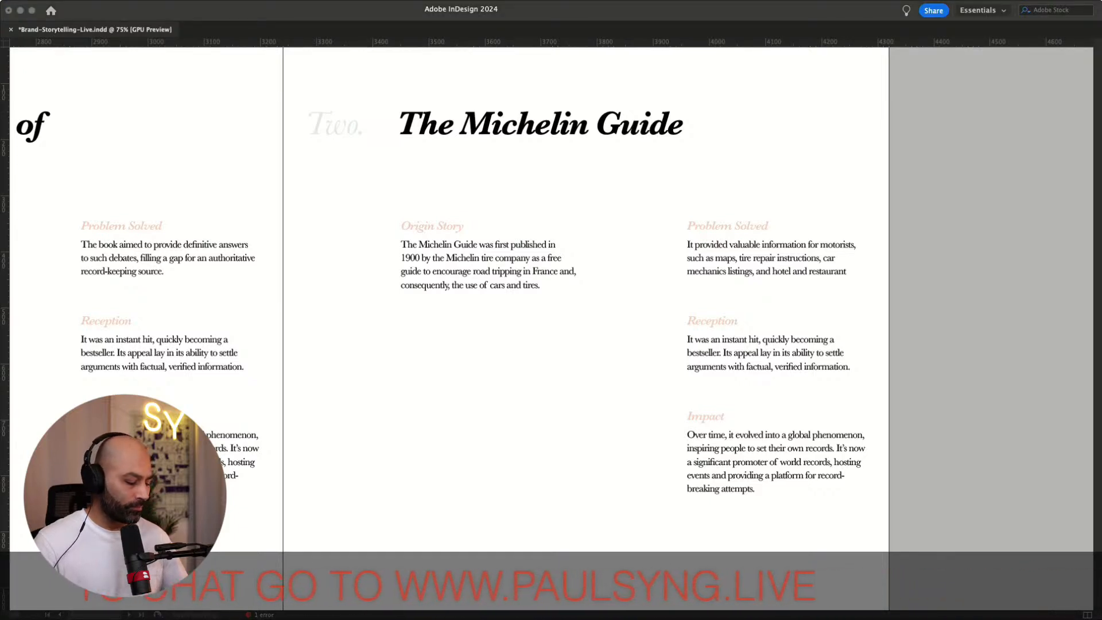
pyautogui.doubleClick(816, 368)
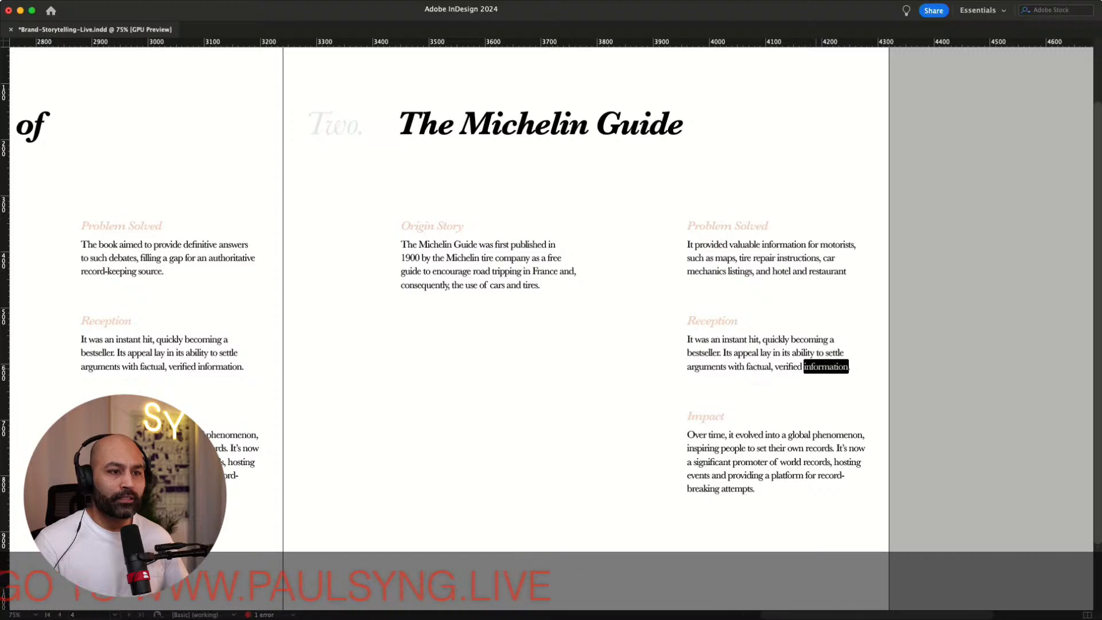
pyautogui.press('super+a')
pyautogui.write('Drivers found it incredibly useful, leading to its widespread popularity and eventual sale rather than complimentary distribution.')
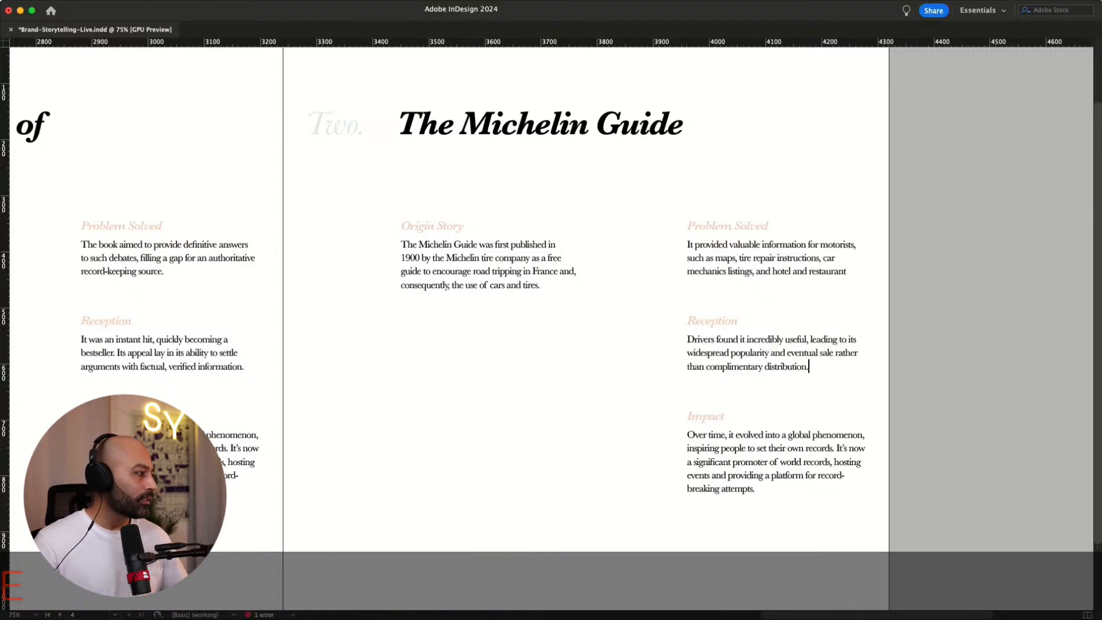
# Replace the Michelin page's Impact paragraph with copied text about the prestigious restaurant rating system
pyautogui.press('super+Tab')
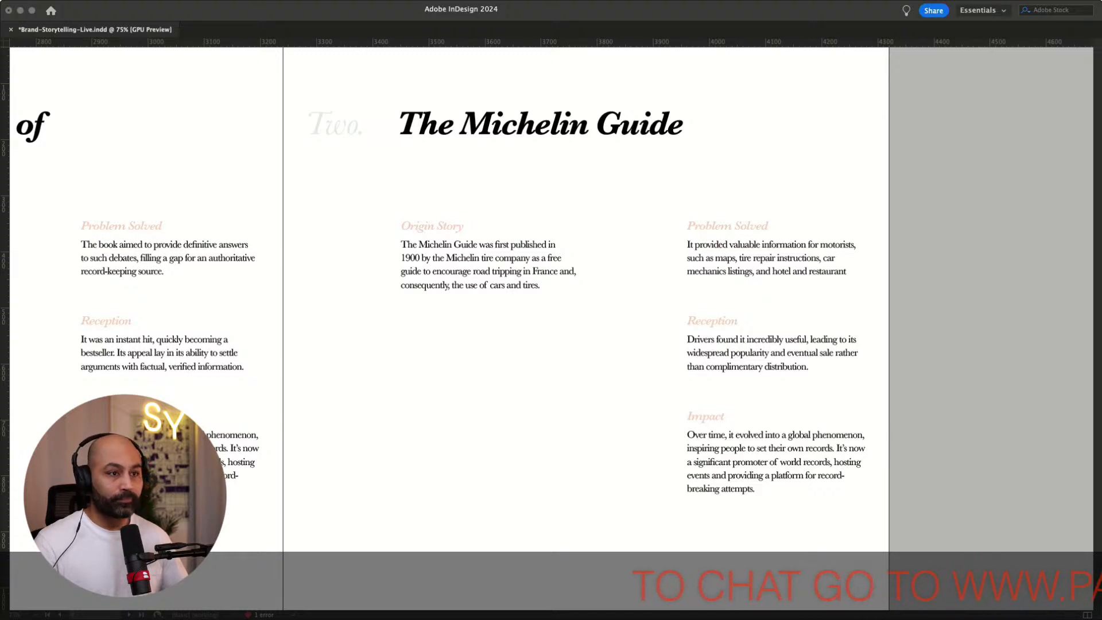
pyautogui.press('super+Tab')
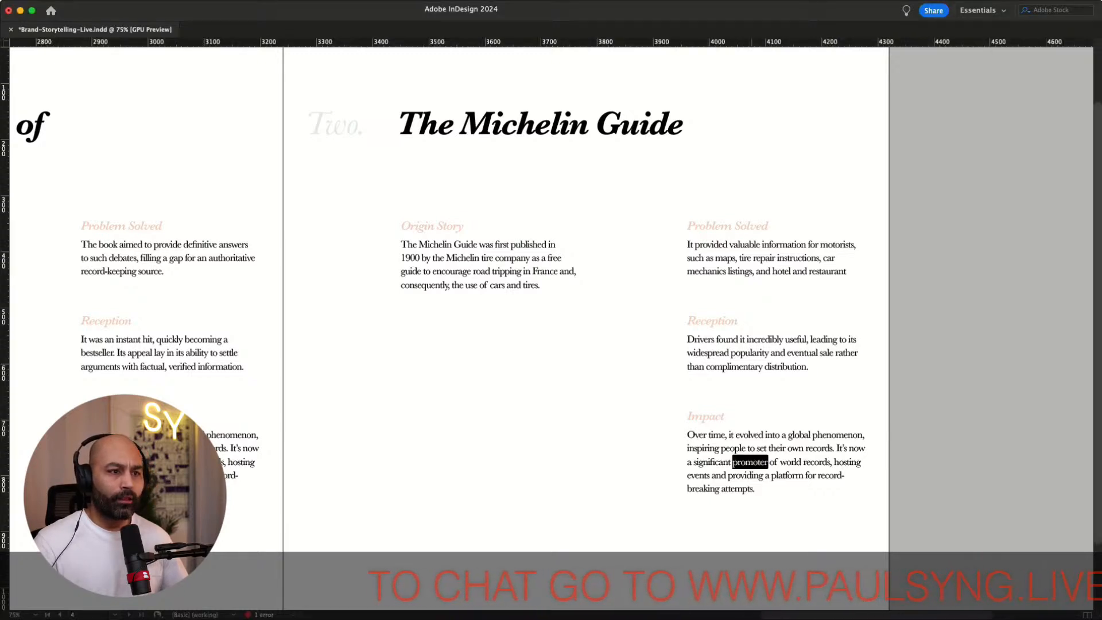
pyautogui.moveTo(755, 491); pyautogui.dragTo(682, 434)
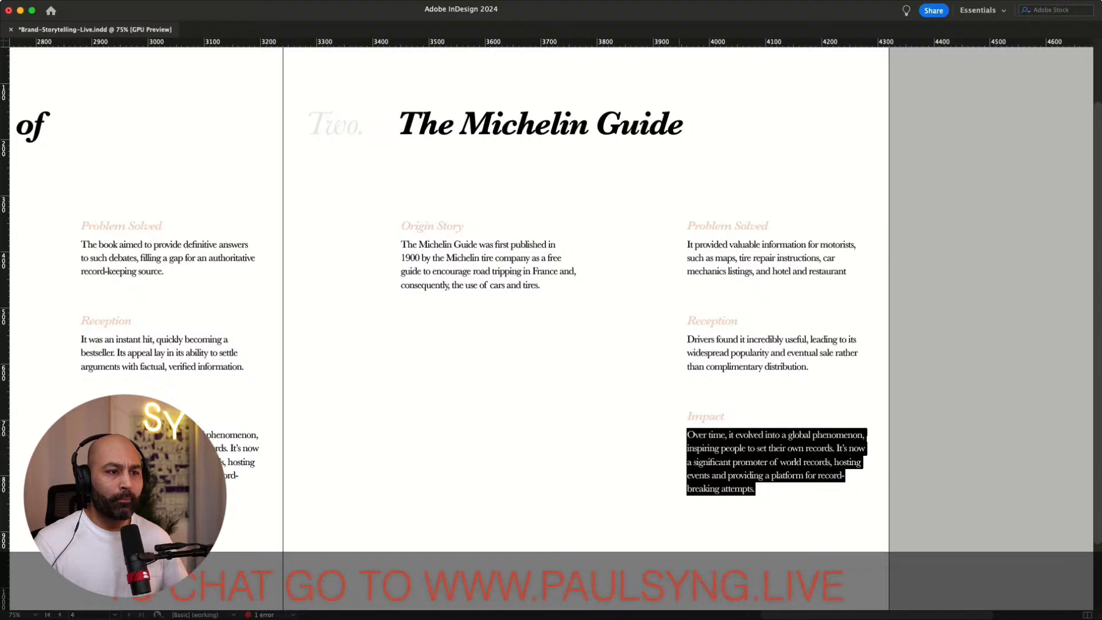
pyautogui.write('The guide evolved into a prestigious restaurant rating system, significantly influencing the culinary world. Michelin stars are now coveted awards, and the guide plays a key role in gastronomic tourism.')
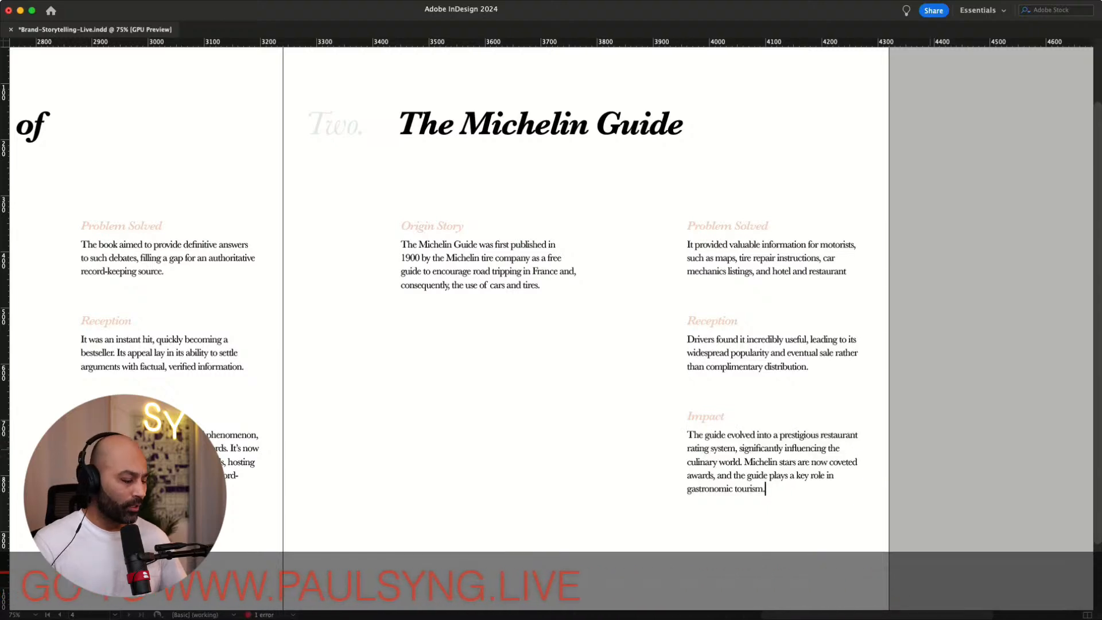
pyautogui.click(926, 438)
pyautogui.scroll(2, 926, 413)
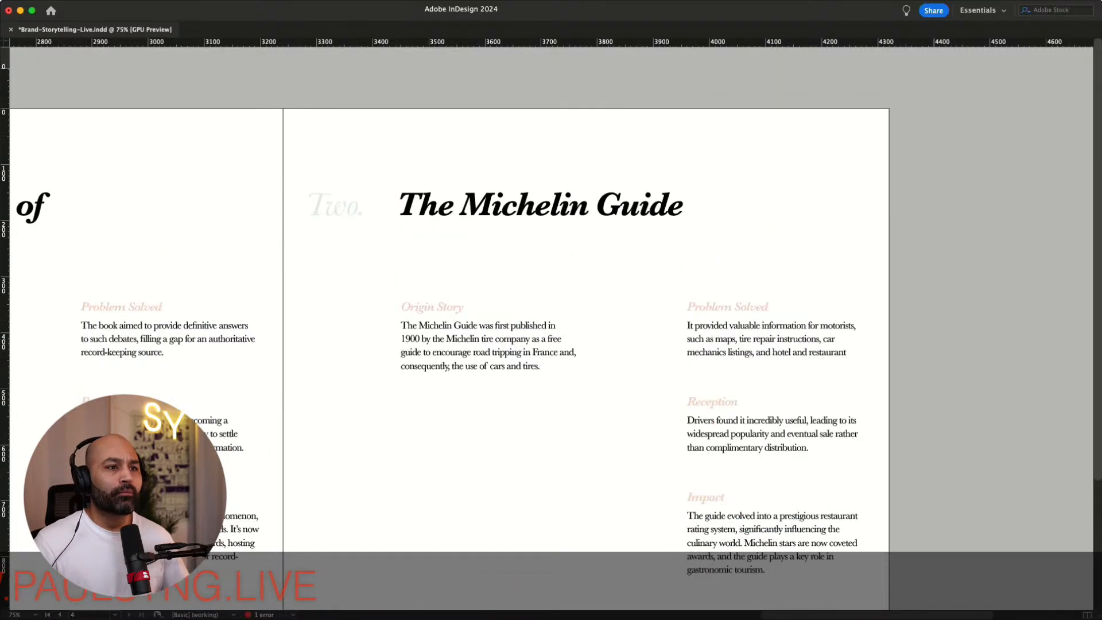
pyautogui.scroll(-1, 926, 393)
pyautogui.hscroll(-5, 550, 321)
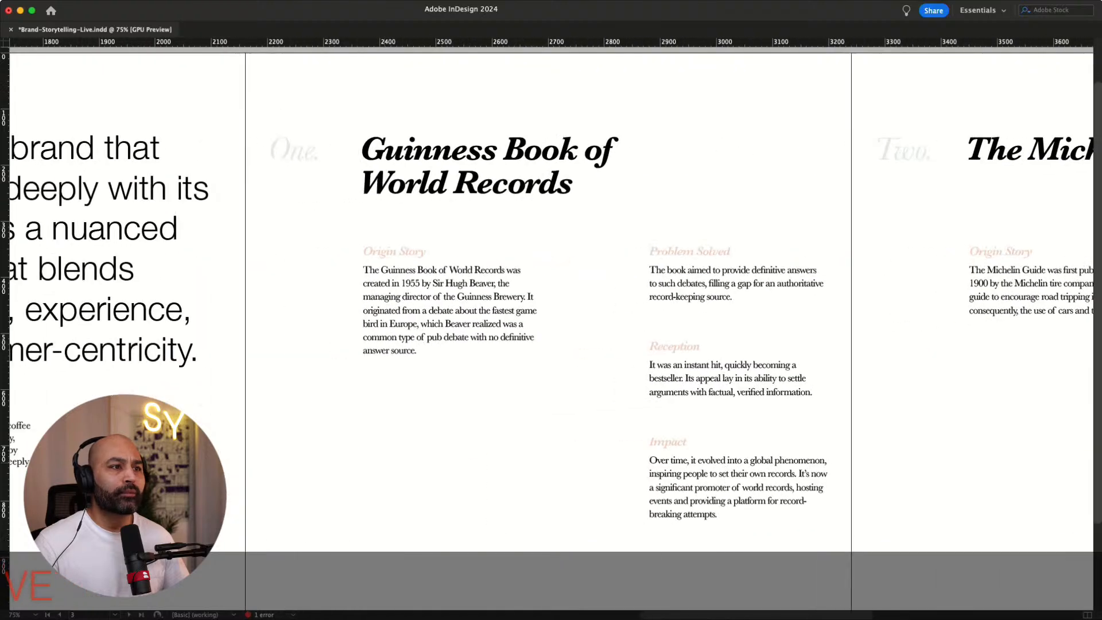
# Retitle the duplicated third page's heading as Coke Studio
pyautogui.hscroll(3, 551, 321)
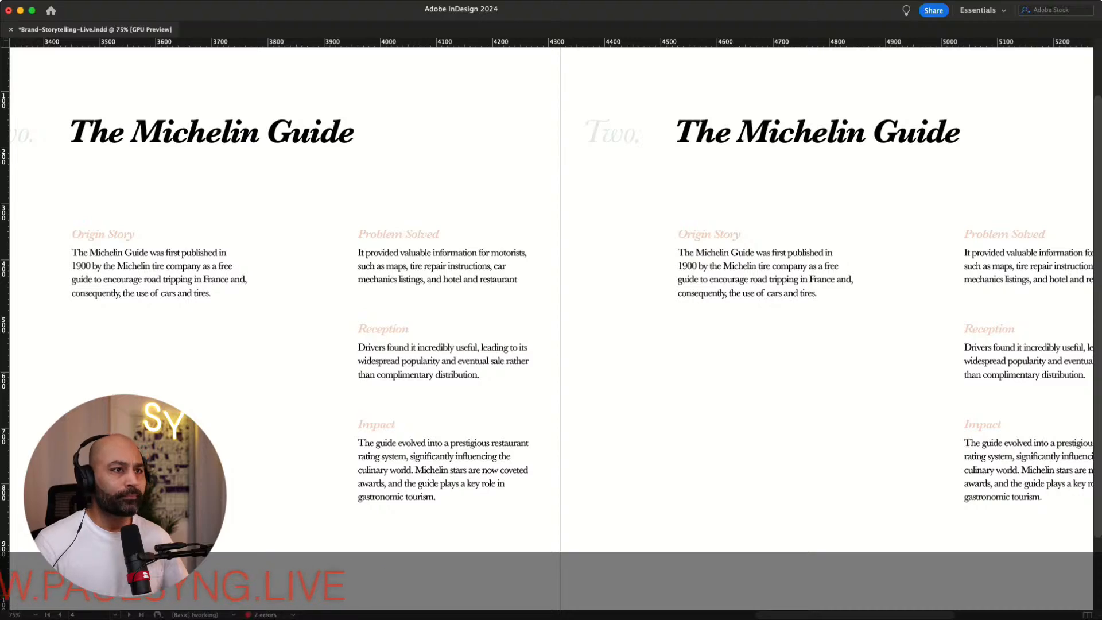
pyautogui.hscroll(11, 550, 327)
pyautogui.hscroll(-5, 551, 327)
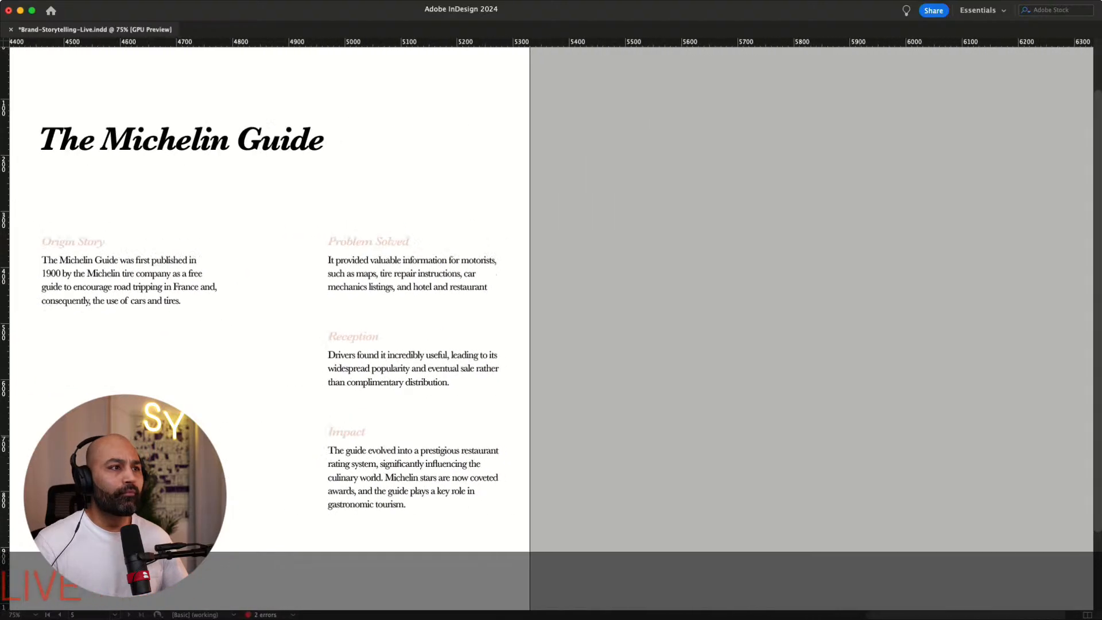
pyautogui.press('super+Tab')
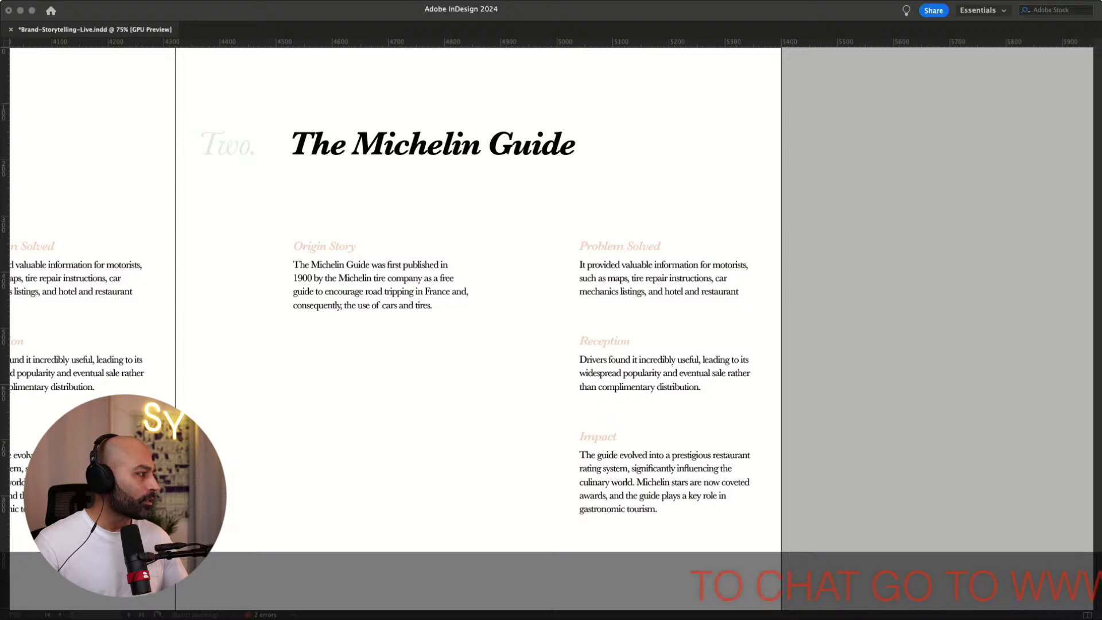
pyautogui.click(394, 143)
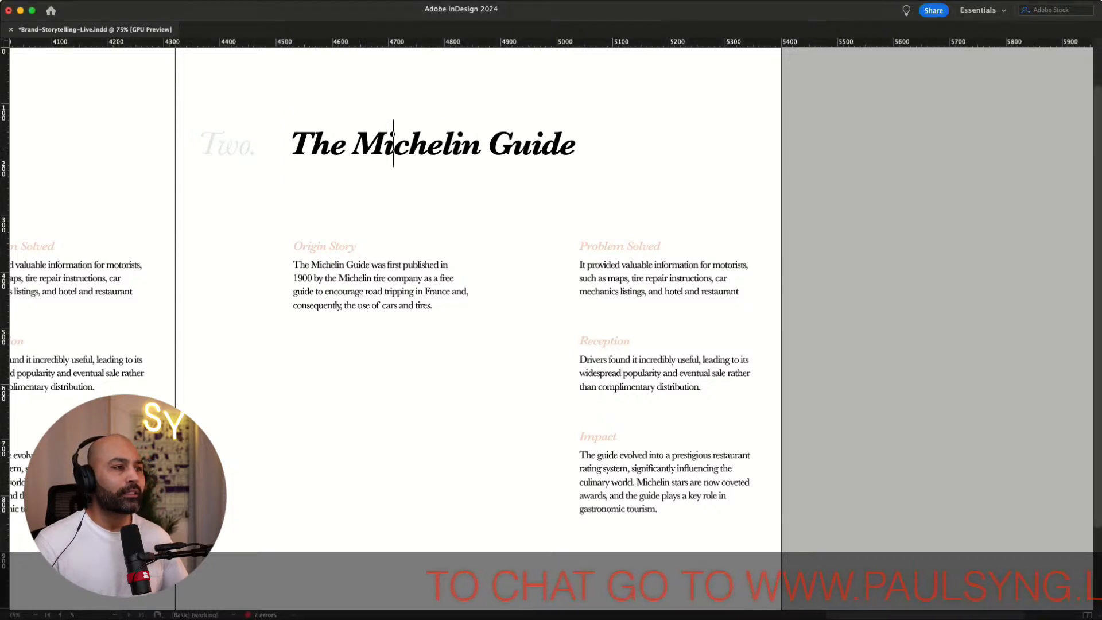
pyautogui.click(330, 143)
pyautogui.tripleClick(329, 144)
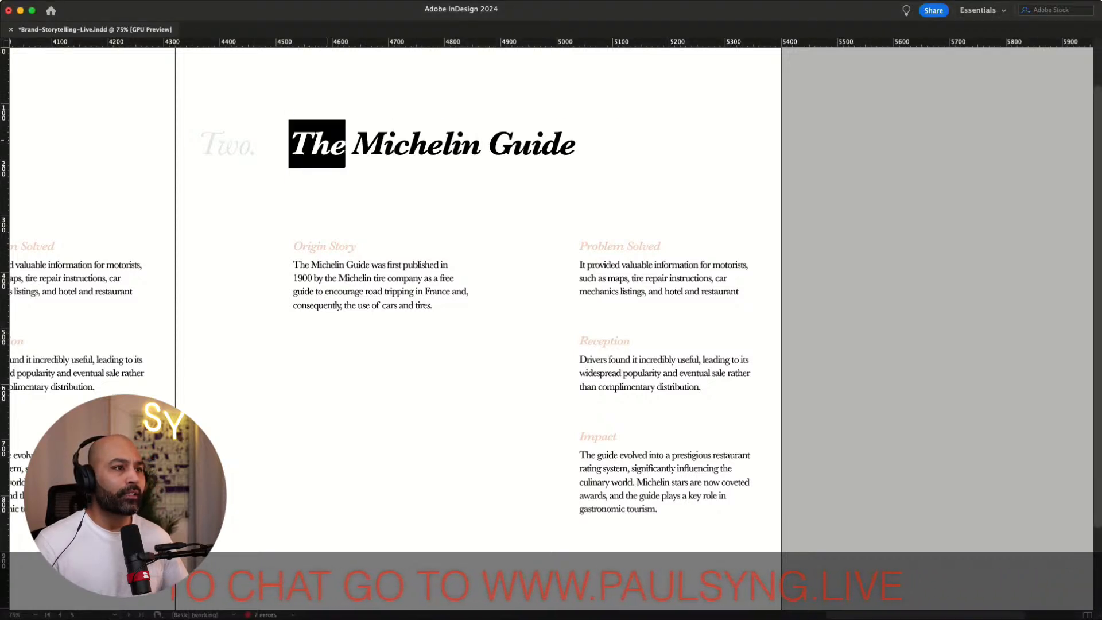
pyautogui.write('Cok')
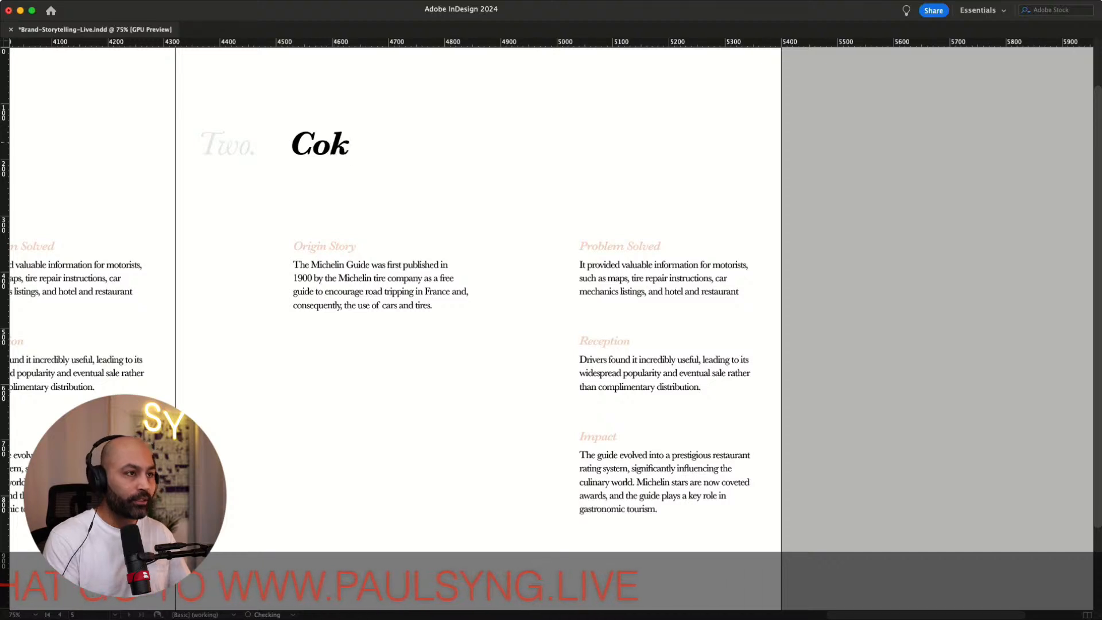
pyautogui.write('e Studio')
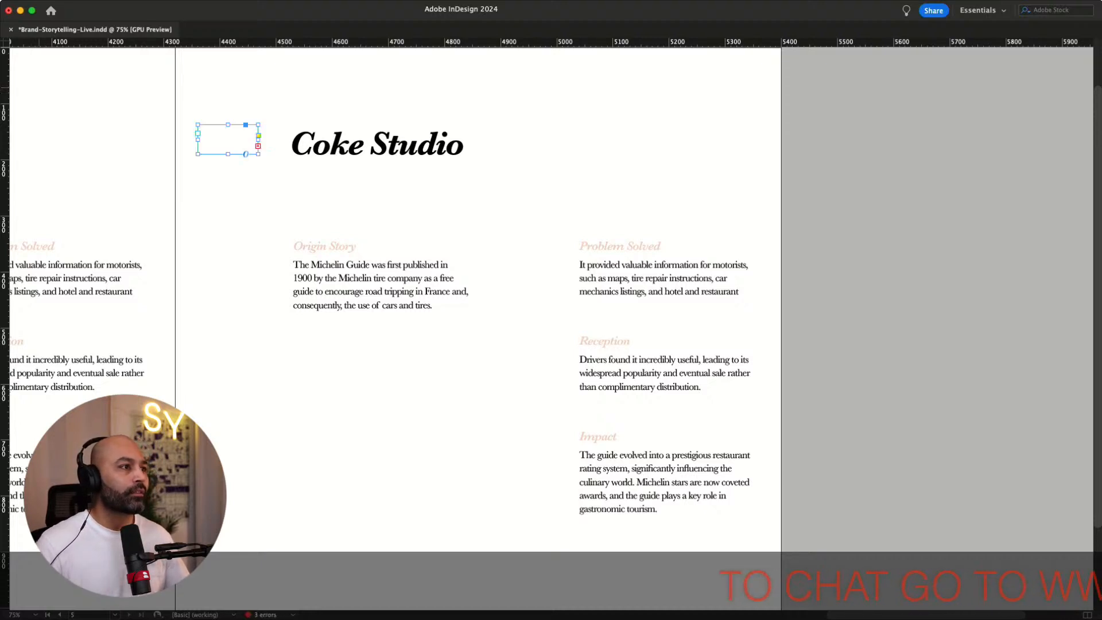
# Set the section number beside the heading to Three
pyautogui.doubleClick(258, 154)
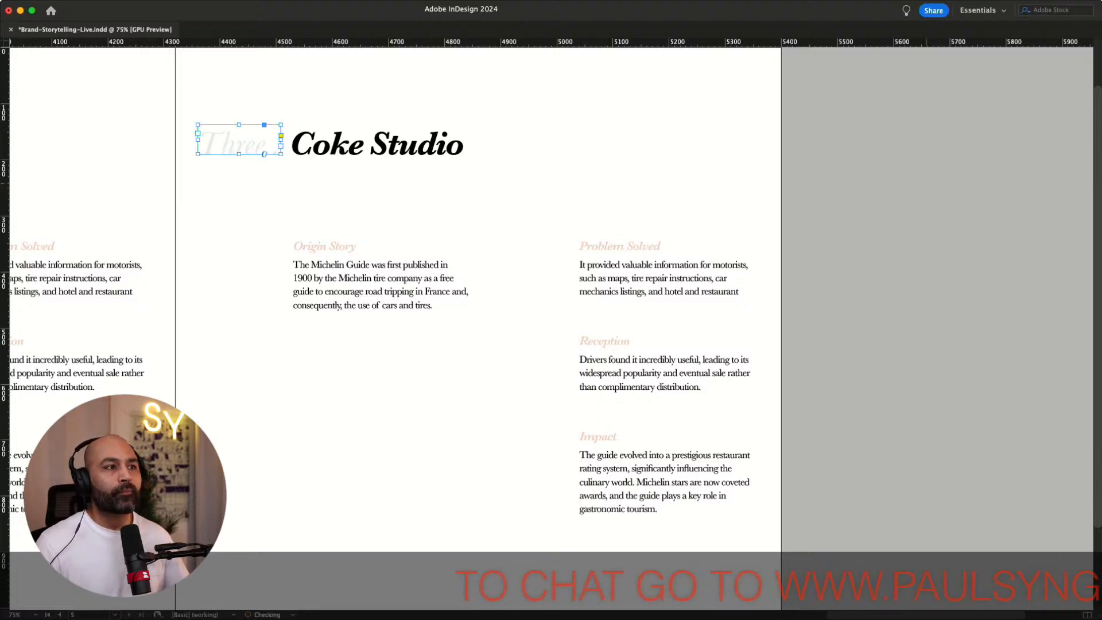
pyautogui.click(344, 221)
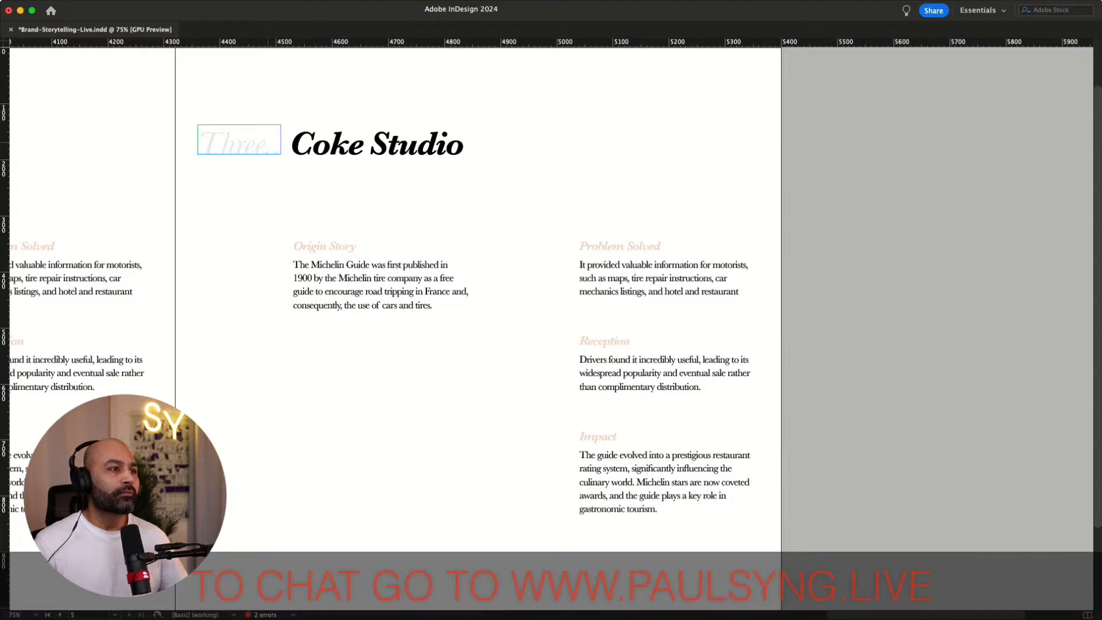
pyautogui.doubleClick(272, 148)
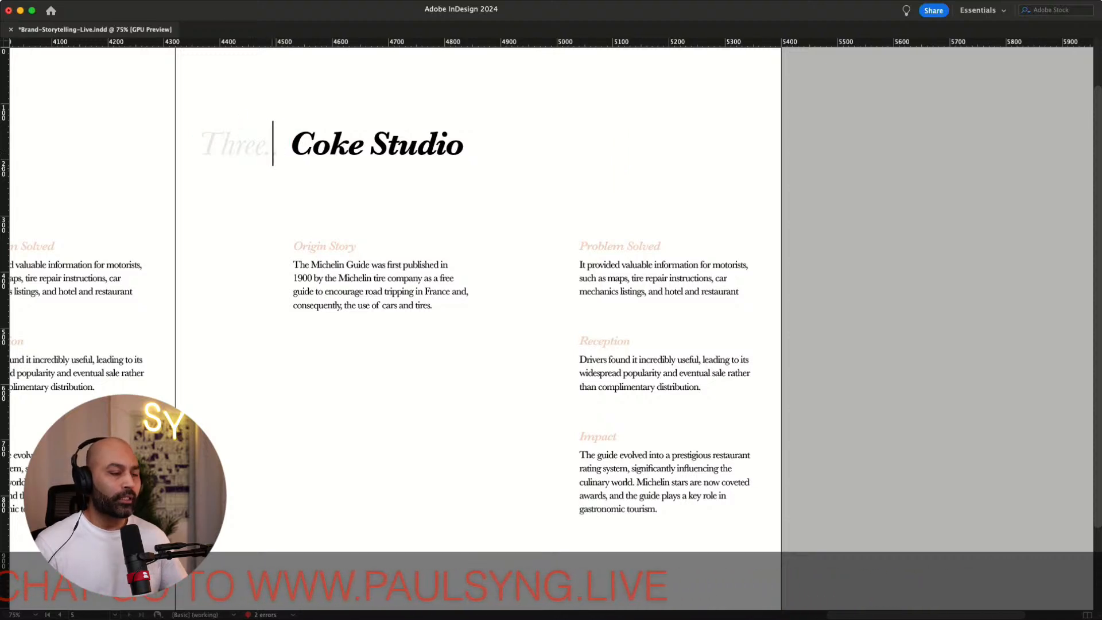
pyautogui.press('Right')
pyautogui.press('BackSpace')
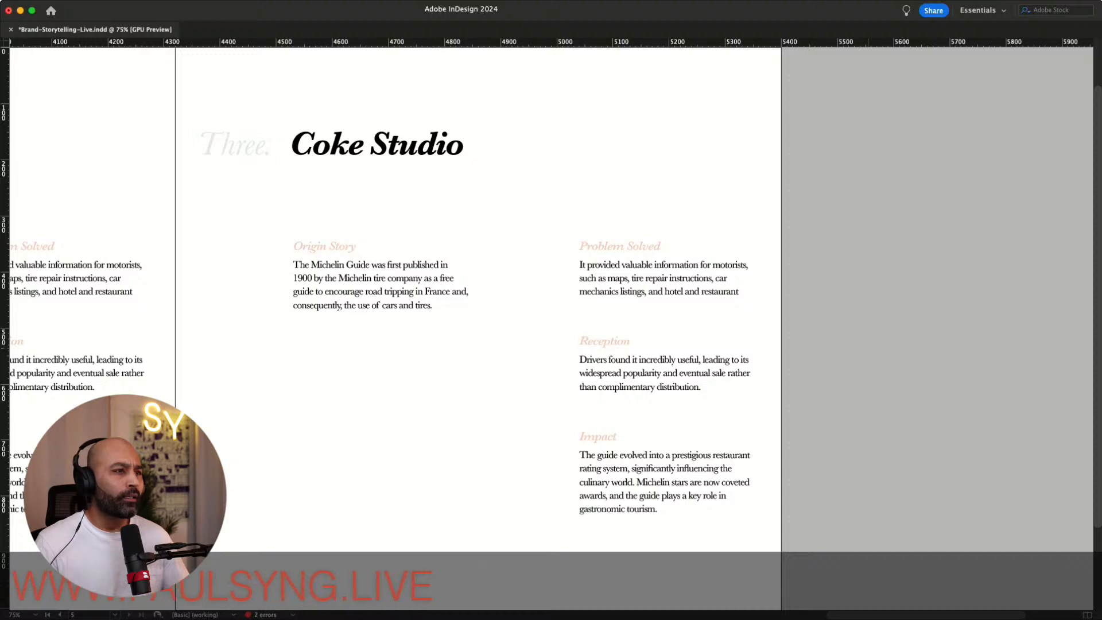
# Replace the Coke Studio page's Origin Story paragraph with copied text about the 2008 Coca-Cola music franchise
pyautogui.press('super+Tab')
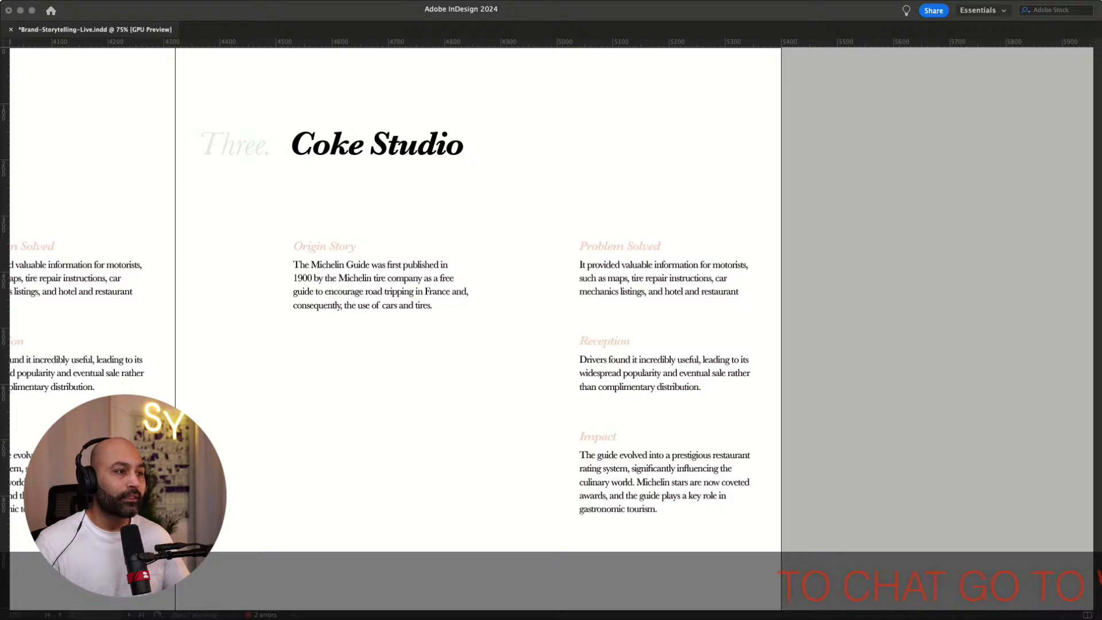
pyautogui.click(366, 278)
pyautogui.moveTo(439, 305); pyautogui.dragTo(278, 267)
pyautogui.write('Coke Studio is a television series and music franchise that started in 2008, sponsored by Coca-Cola. It began in Brazil and Pakistan, showcasing live studio-recorded music performances by various artists.')
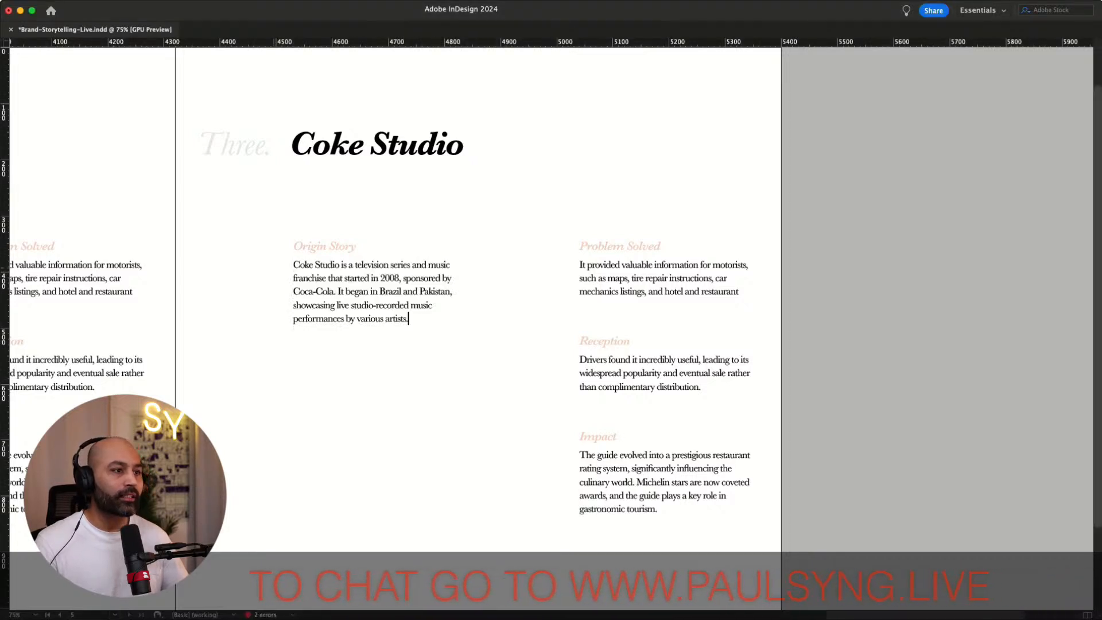
pyautogui.press('Escape')
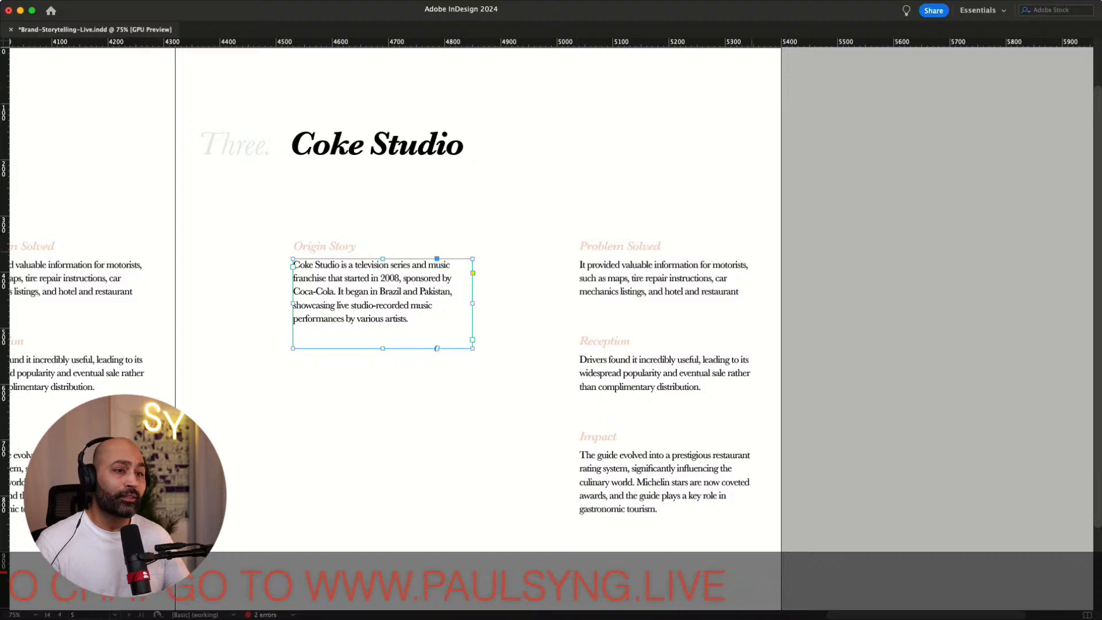
pyautogui.press('super+shift+a')
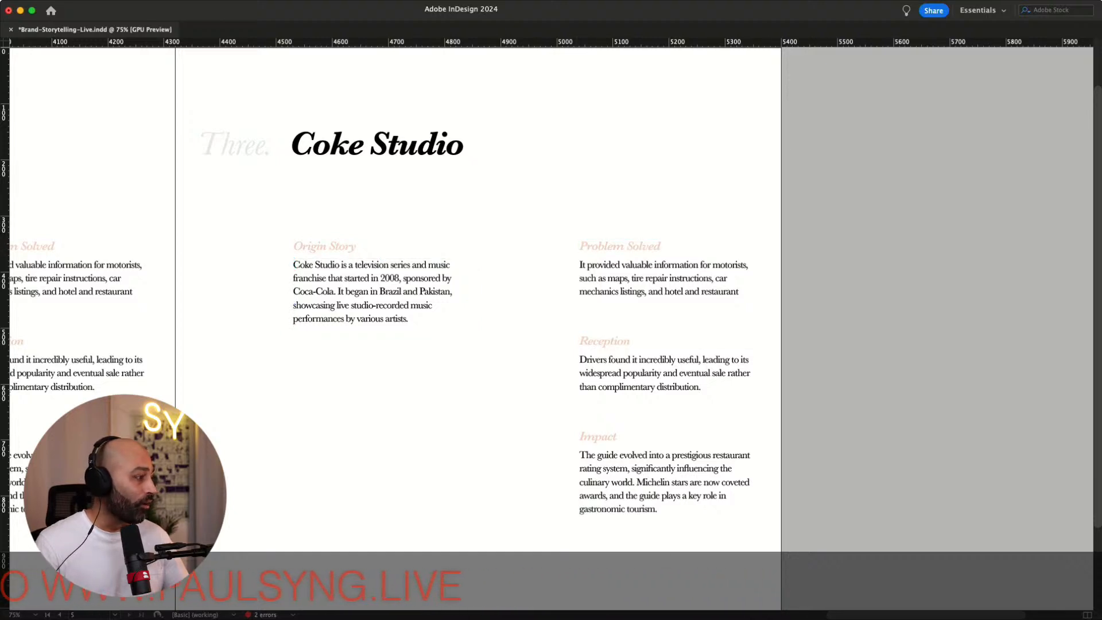
# Replace the Problem Solved paragraph with copied text about fusing diverse musical influences, and fit its frame to the content
pyautogui.press('super+Tab')
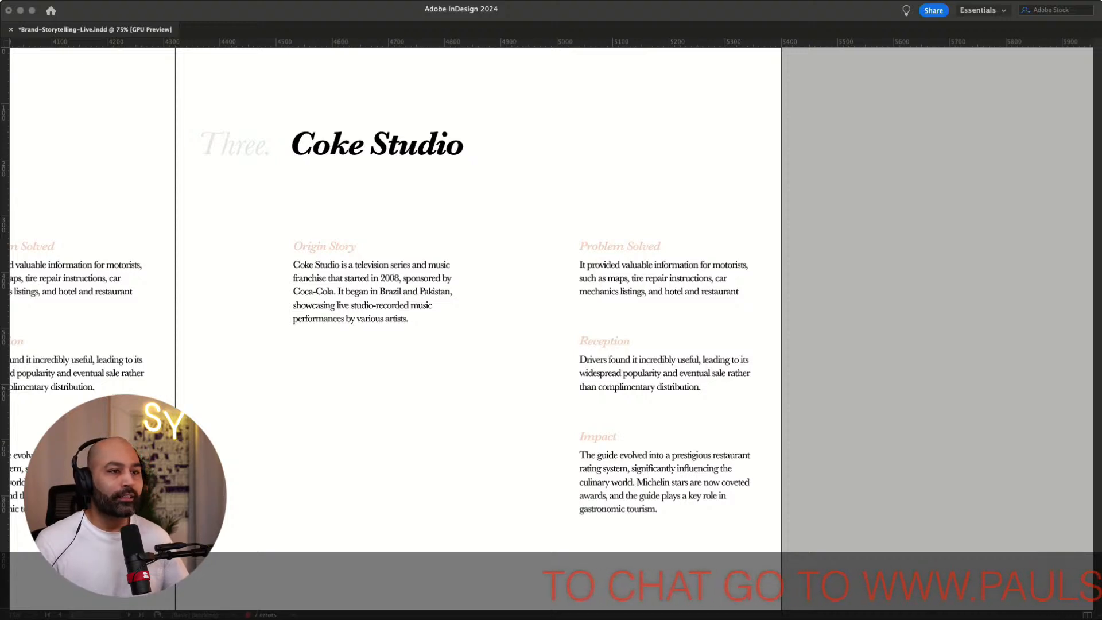
pyautogui.press('super+Tab')
pyautogui.moveTo(741, 292); pyautogui.dragTo(579, 265)
pyautogui.press('super+v')
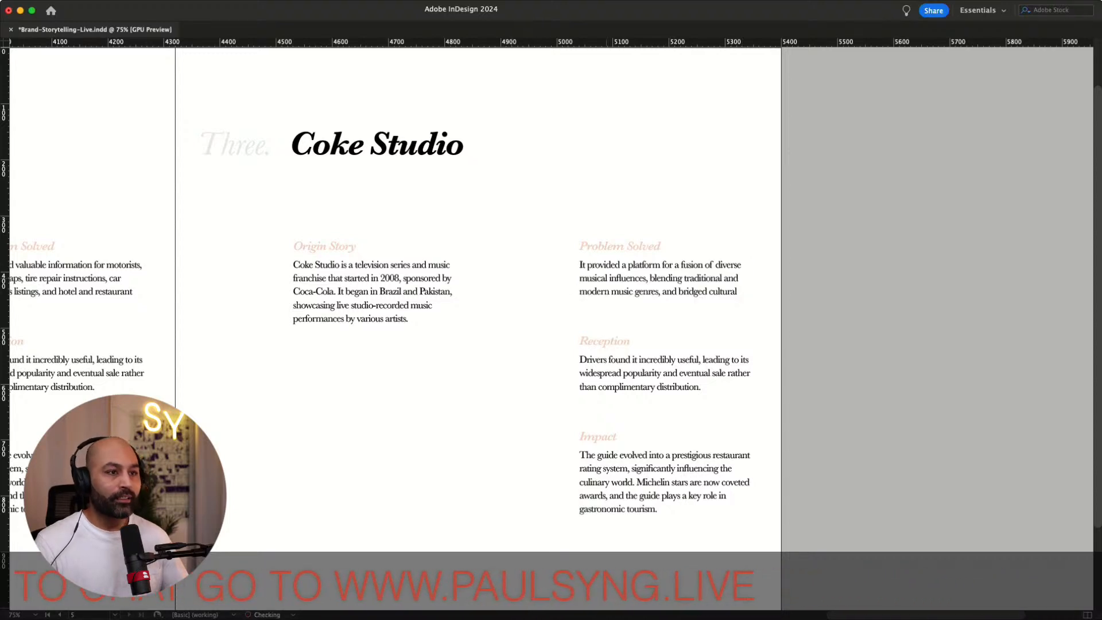
pyautogui.press('Escape')
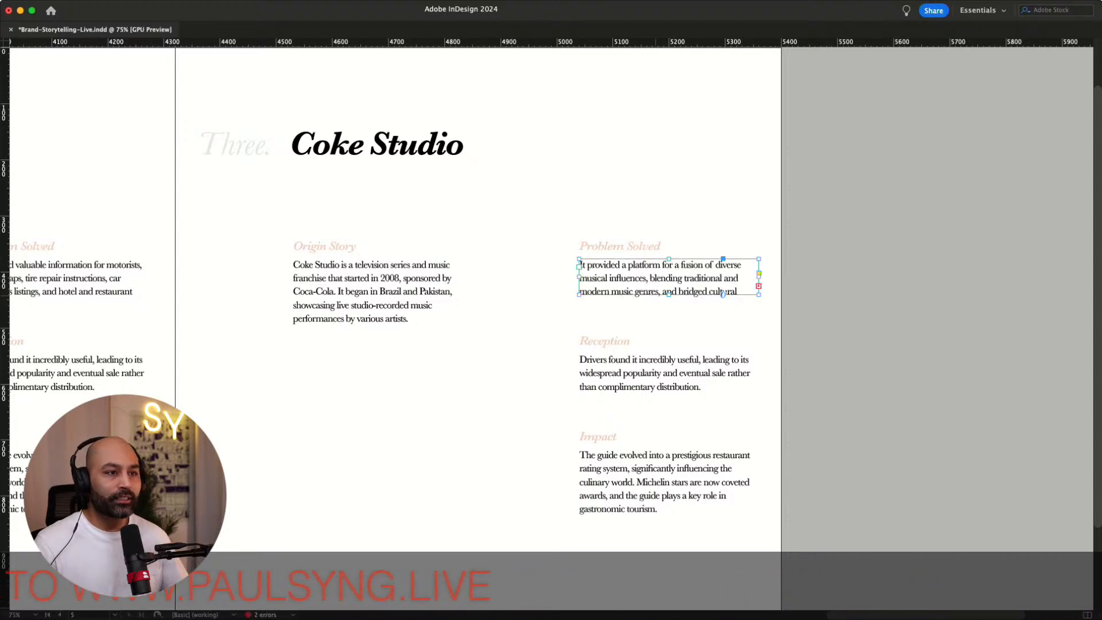
pyautogui.press('super+alt+c')
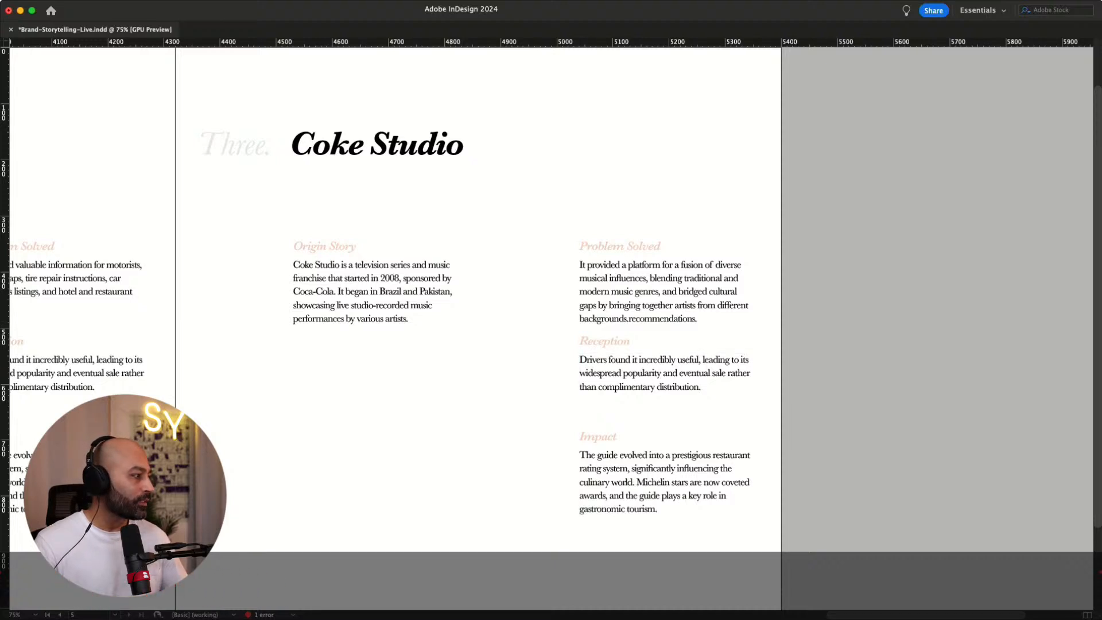
# Replace the Reception paragraph with copied text about Coke Studio's widespread acclaim for its innovative approach
pyautogui.press('super+Tab')
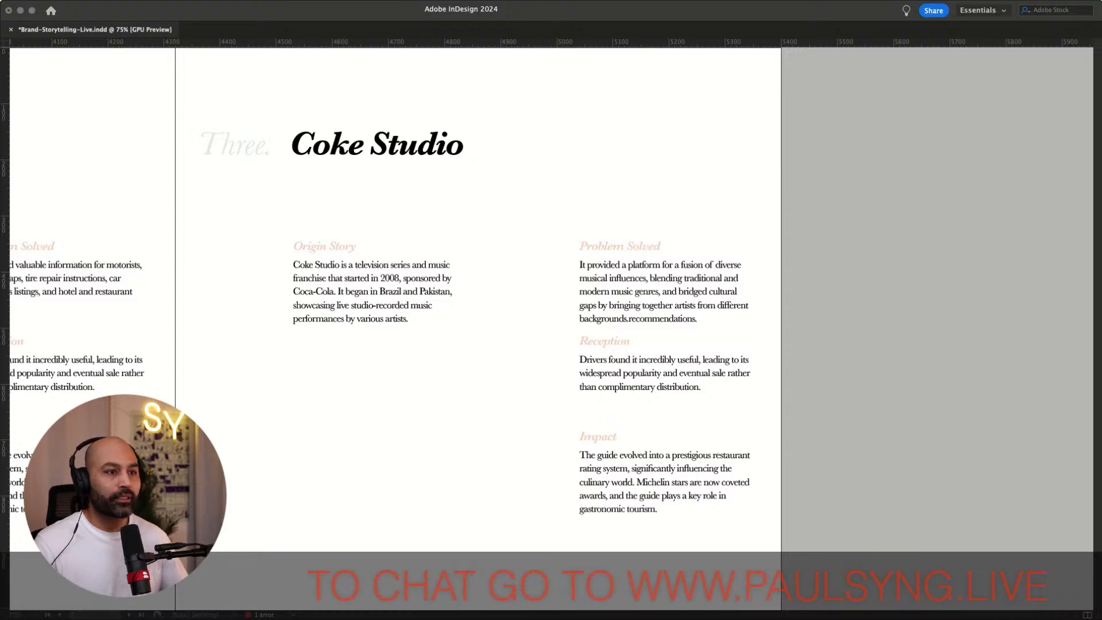
pyautogui.press('super+Tab')
pyautogui.moveTo(580, 359); pyautogui.dragTo(722, 405)
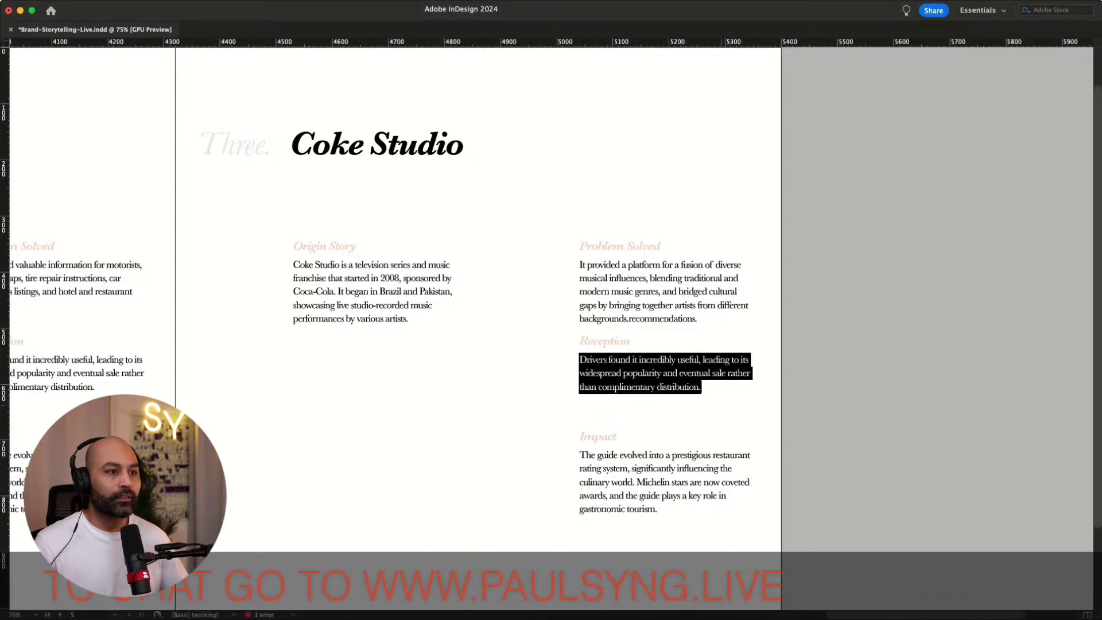
pyautogui.press('super+v')
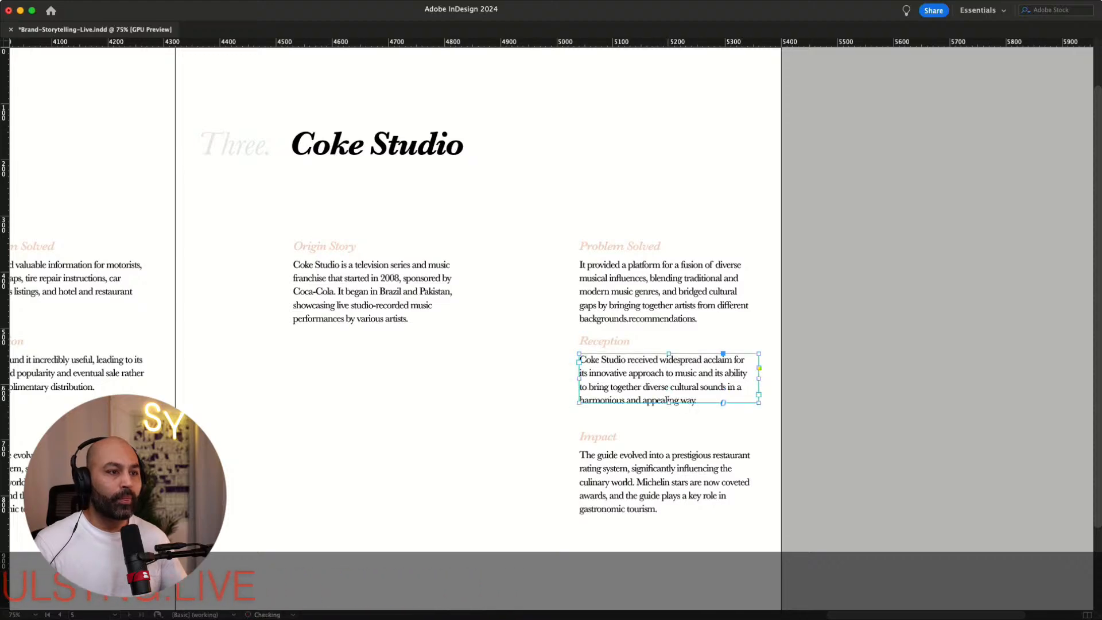
# Fit the Michelin page's Problem Solved text frame to its content
pyautogui.hscroll(-15, 550, 327)
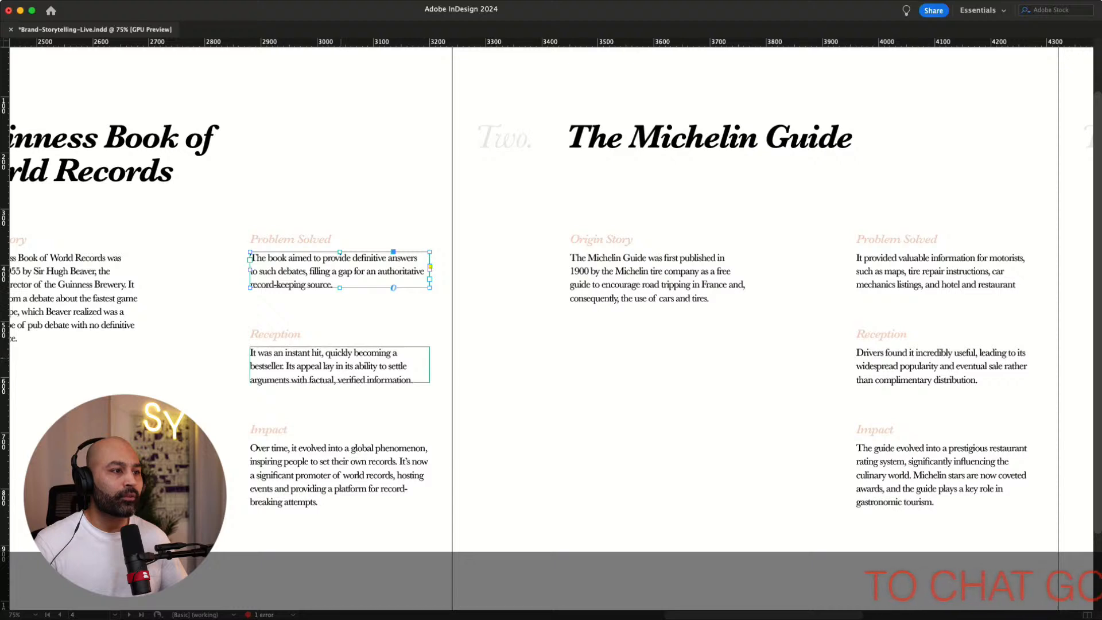
pyautogui.click(341, 362)
pyautogui.click(339, 468)
pyautogui.click(659, 290)
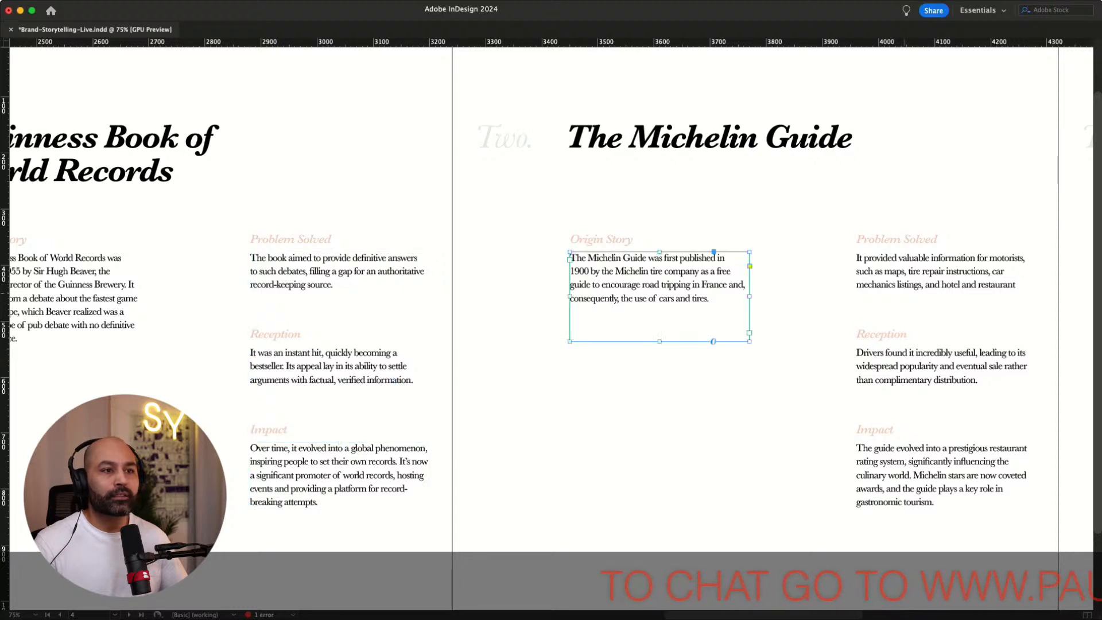
pyautogui.click(905, 278)
pyautogui.doubleClick(946, 289)
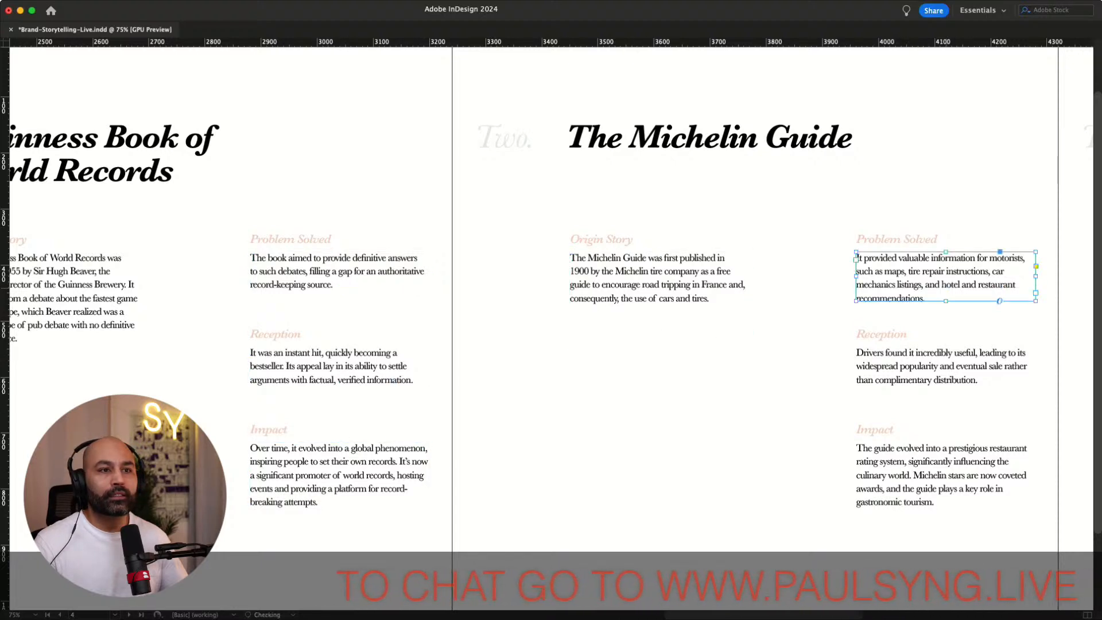
pyautogui.click(944, 368)
pyautogui.click(944, 470)
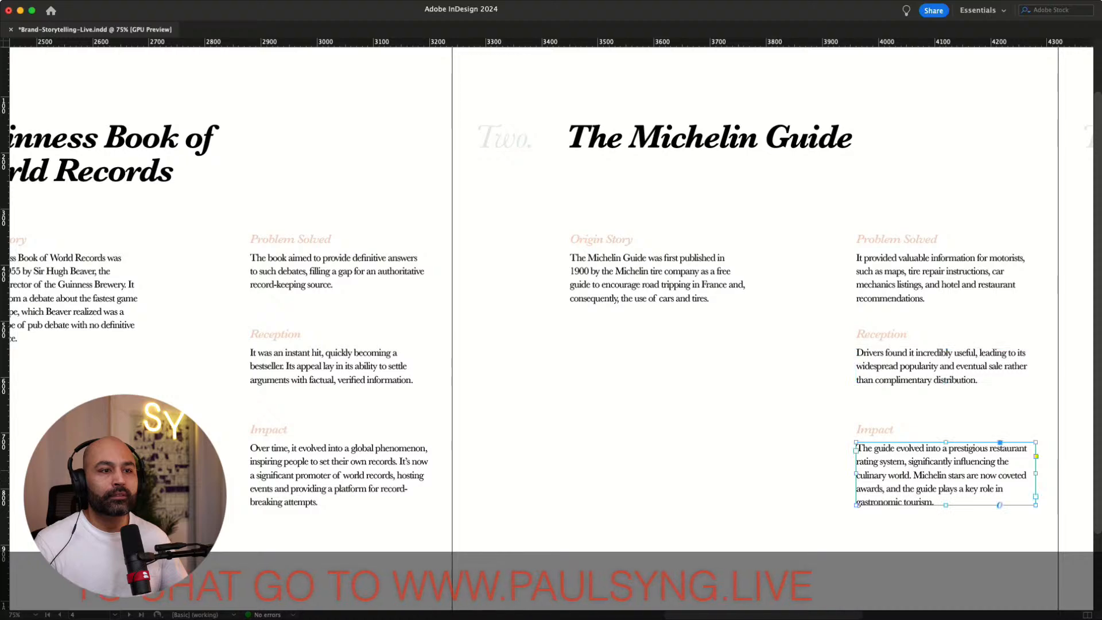
# Review the text frames across the Coke Studio, Michelin Guide and Guinness pages
pyautogui.hscroll(15, 551, 322)
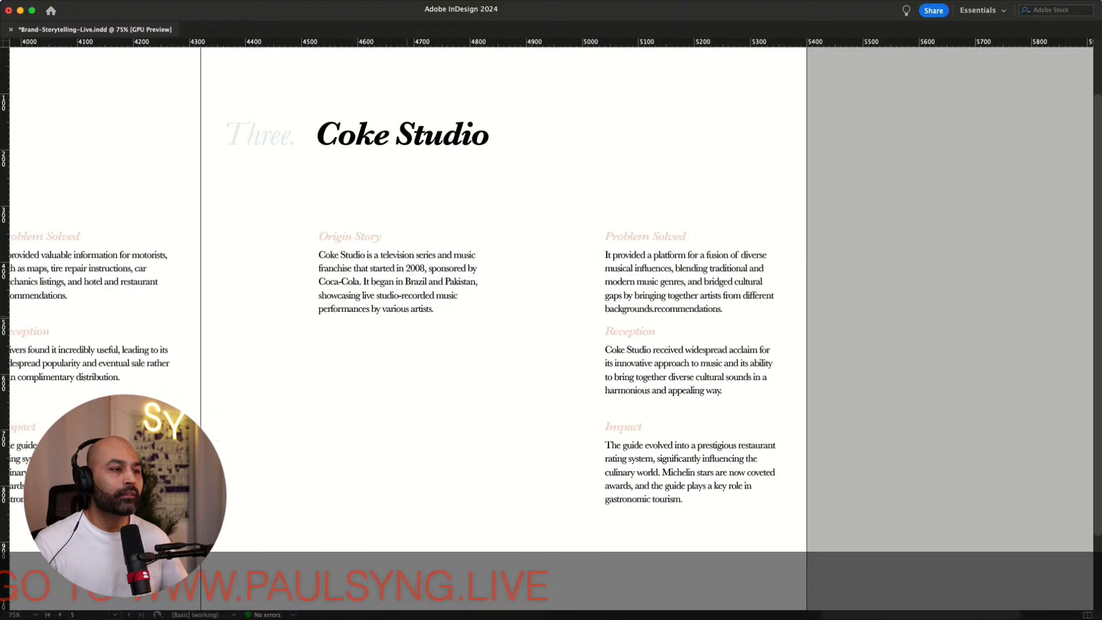
pyautogui.click(407, 286)
pyautogui.hscroll(6, 407, 287)
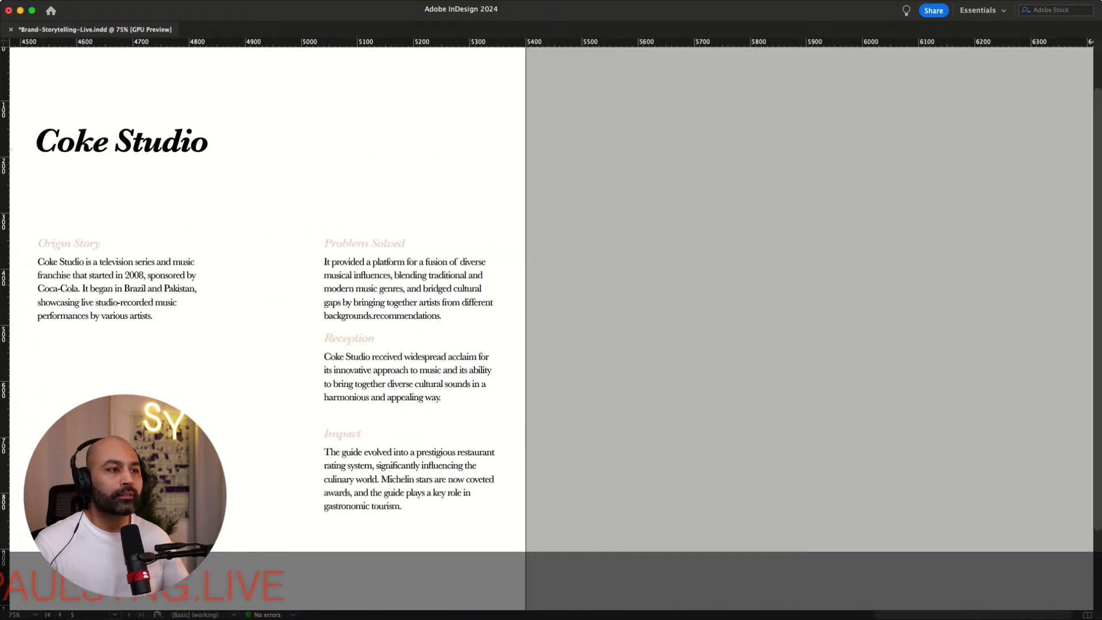
pyautogui.click(500, 327)
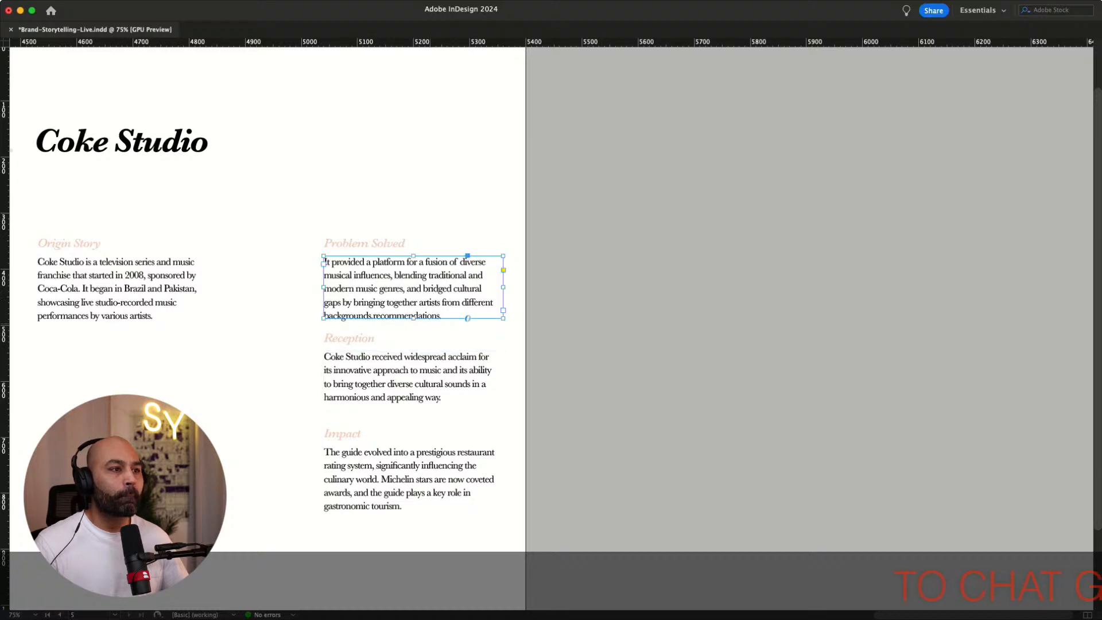
pyautogui.click(411, 384)
pyautogui.click(411, 488)
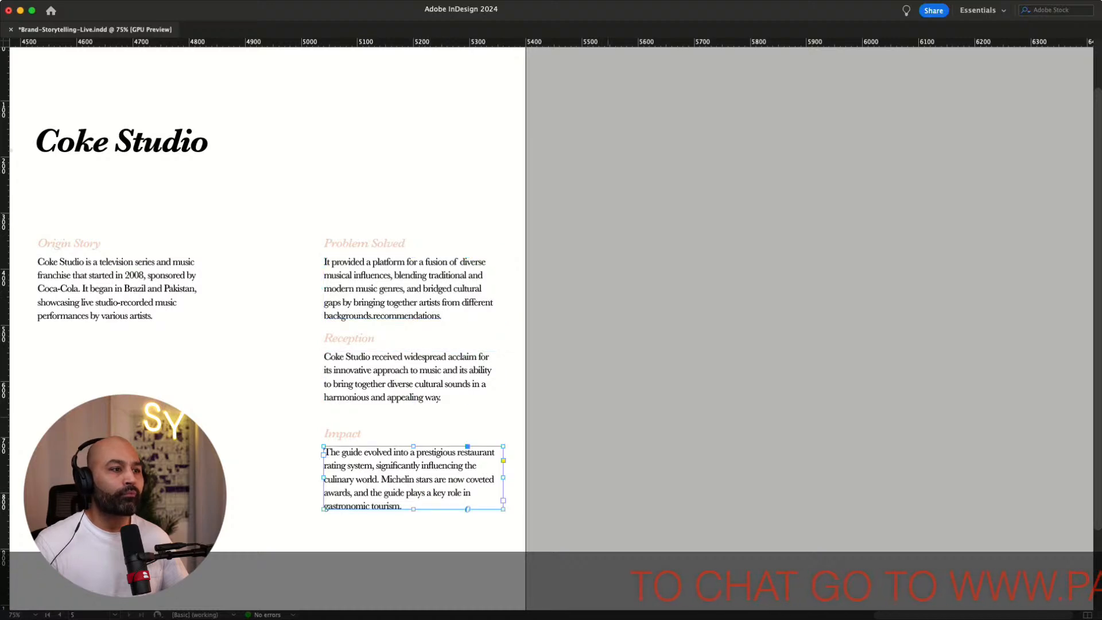
pyautogui.hscroll(-14, 551, 298)
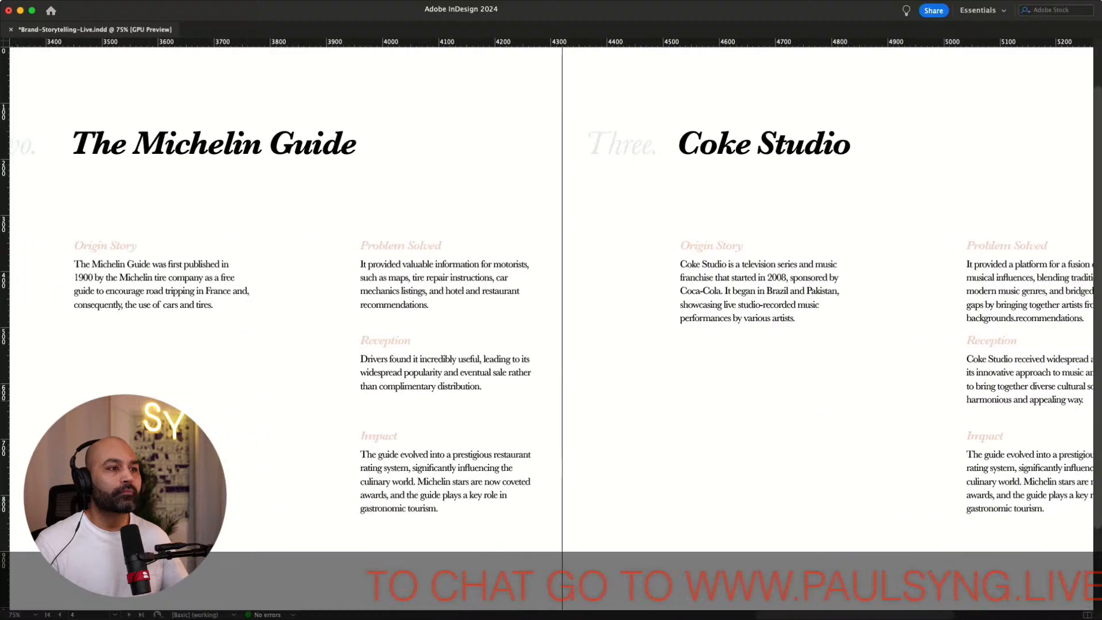
pyautogui.hscroll(-16, 551, 298)
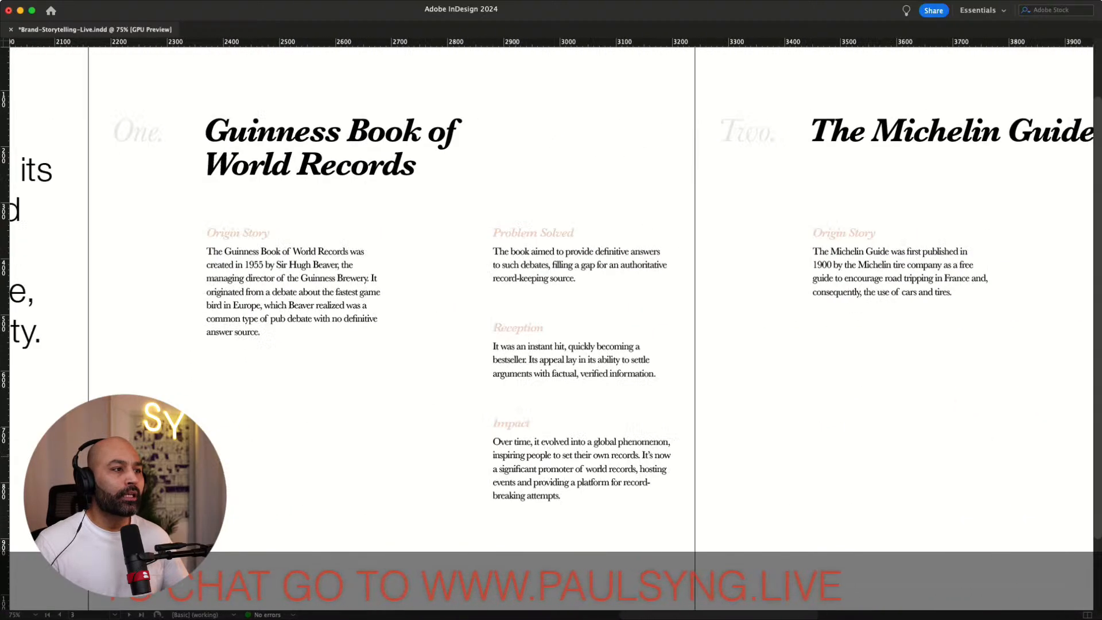
pyautogui.hscroll(6, 551, 298)
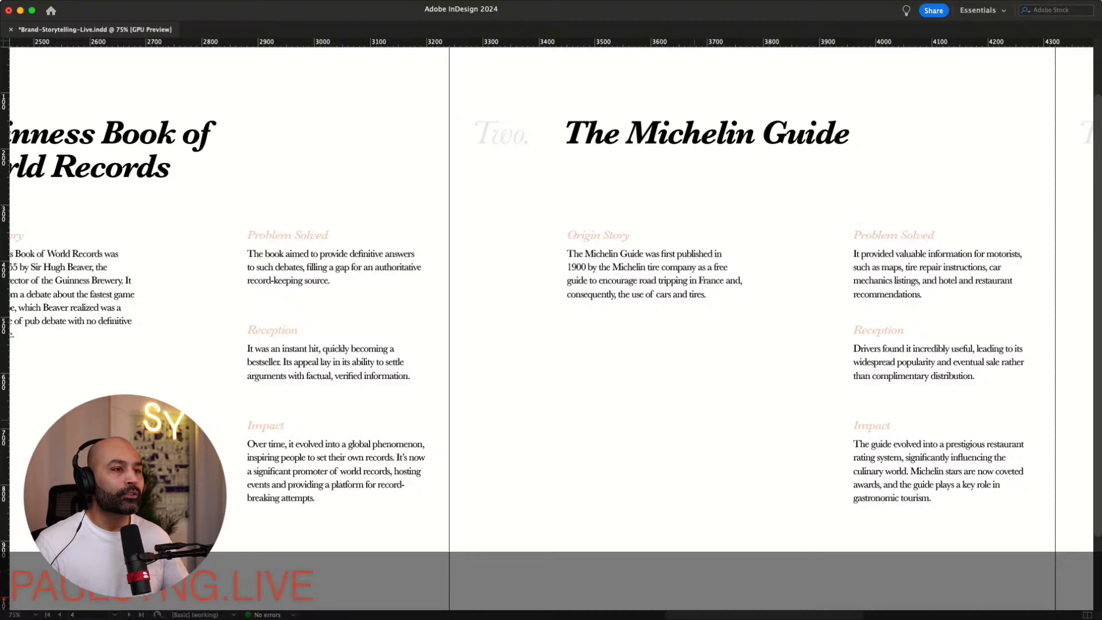
pyautogui.scroll(-2, 551, 298)
pyautogui.hscroll(1, 551, 298)
pyautogui.hscroll(14, 551, 298)
pyautogui.scroll(2, 551, 299)
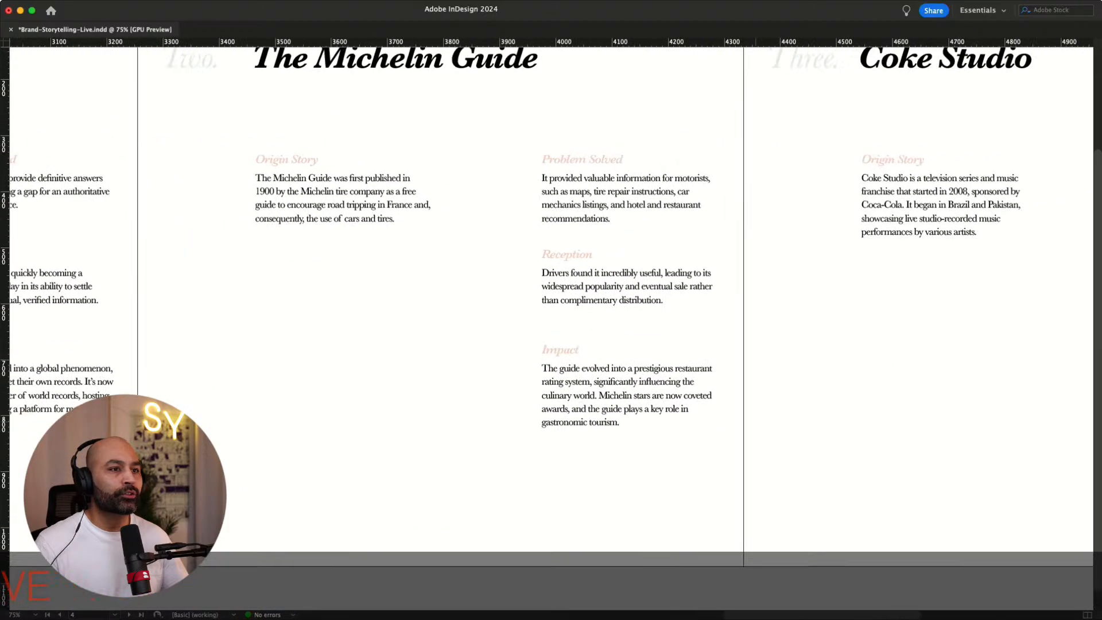
pyautogui.hscroll(-15, 551, 299)
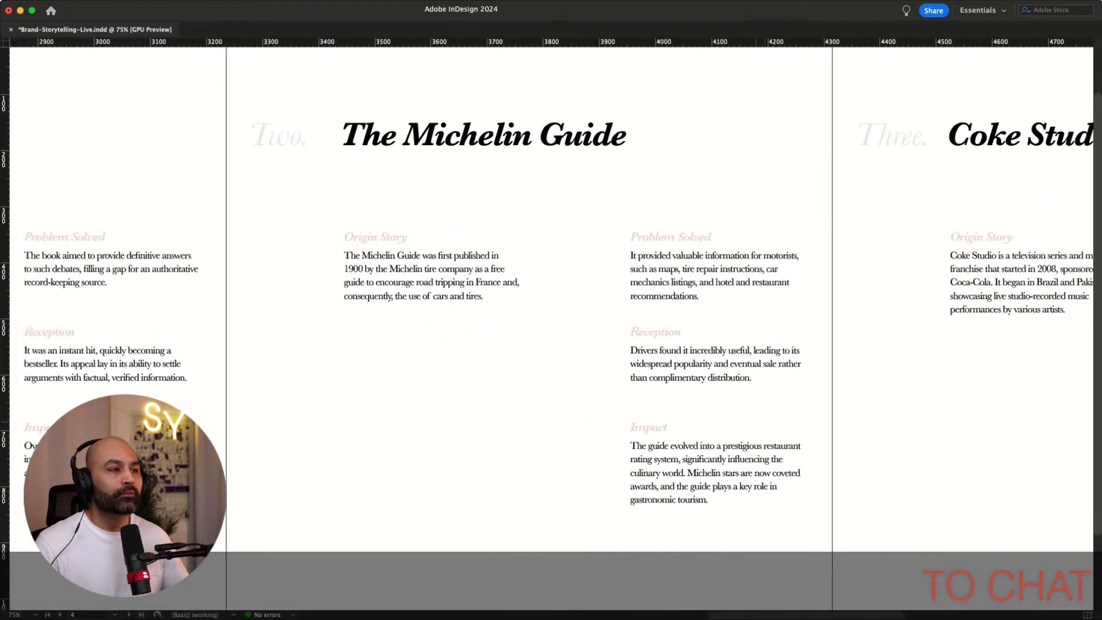
# Fit the Coke Studio and Michelin Guide Origin Story text frames to their content
pyautogui.hscroll(10, 551, 299)
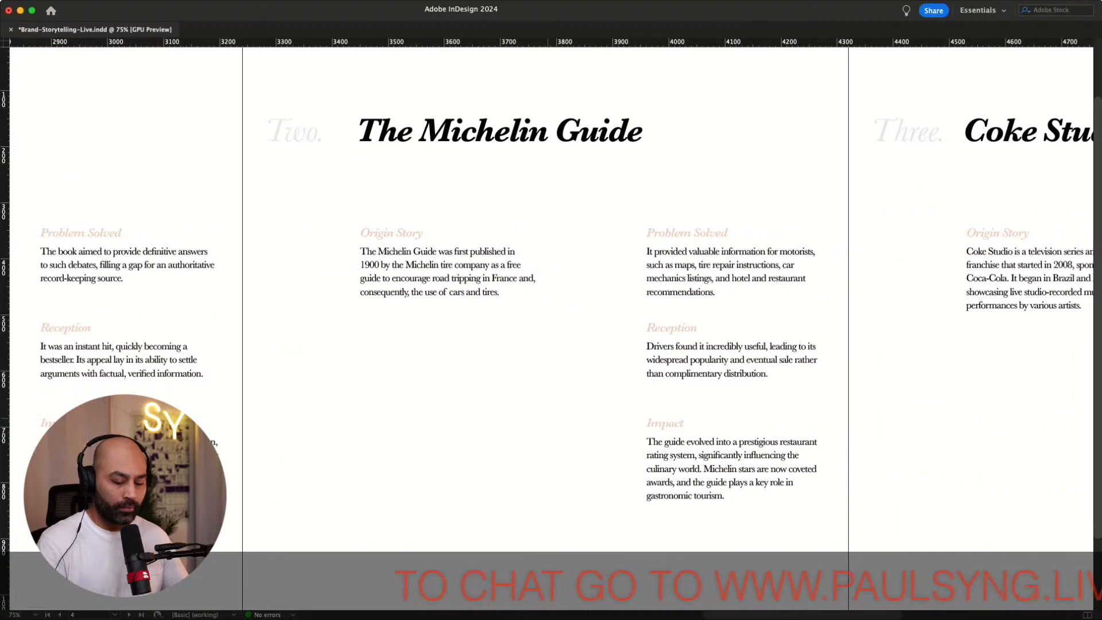
pyautogui.press('super+minus')
pyautogui.hscroll(3, 551, 298)
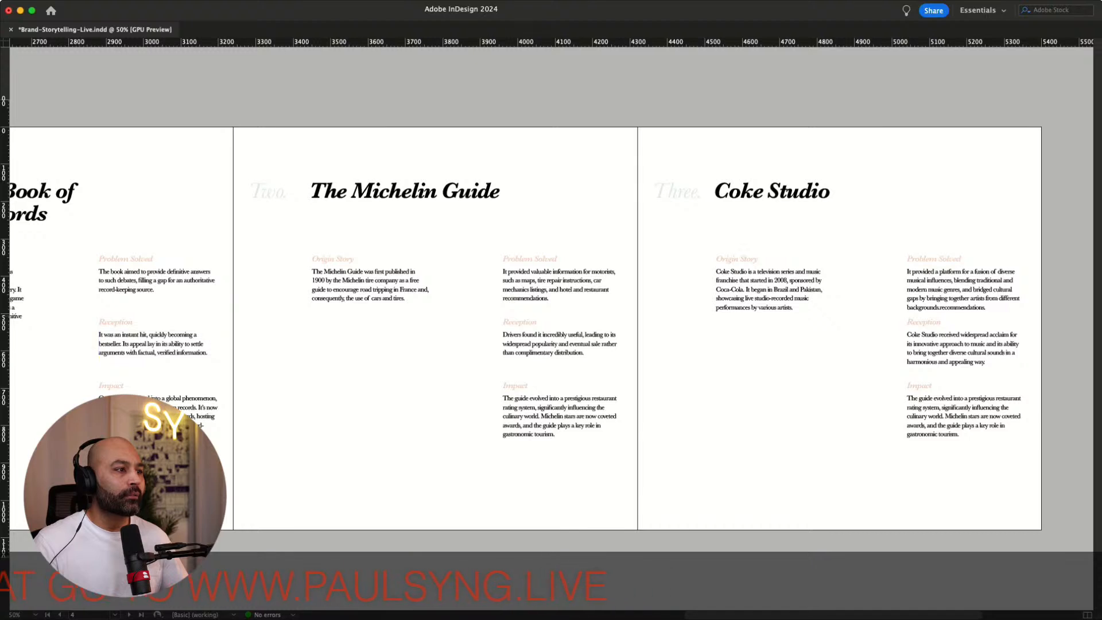
pyautogui.press('w')
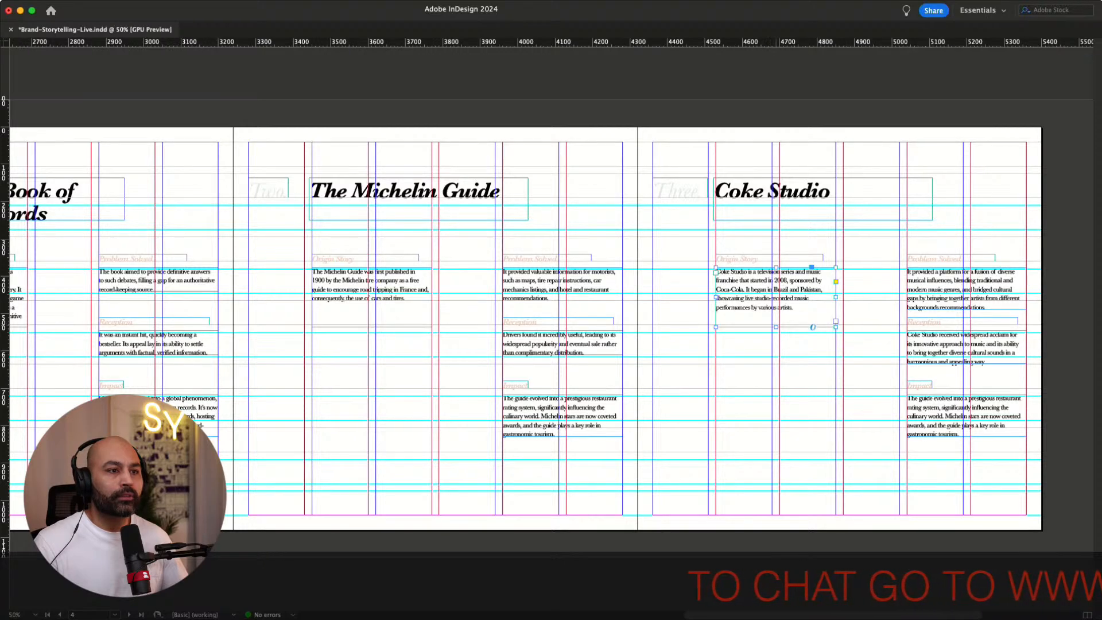
pyautogui.press('super+alt+c')
pyautogui.click(563, 287)
pyautogui.click(372, 288)
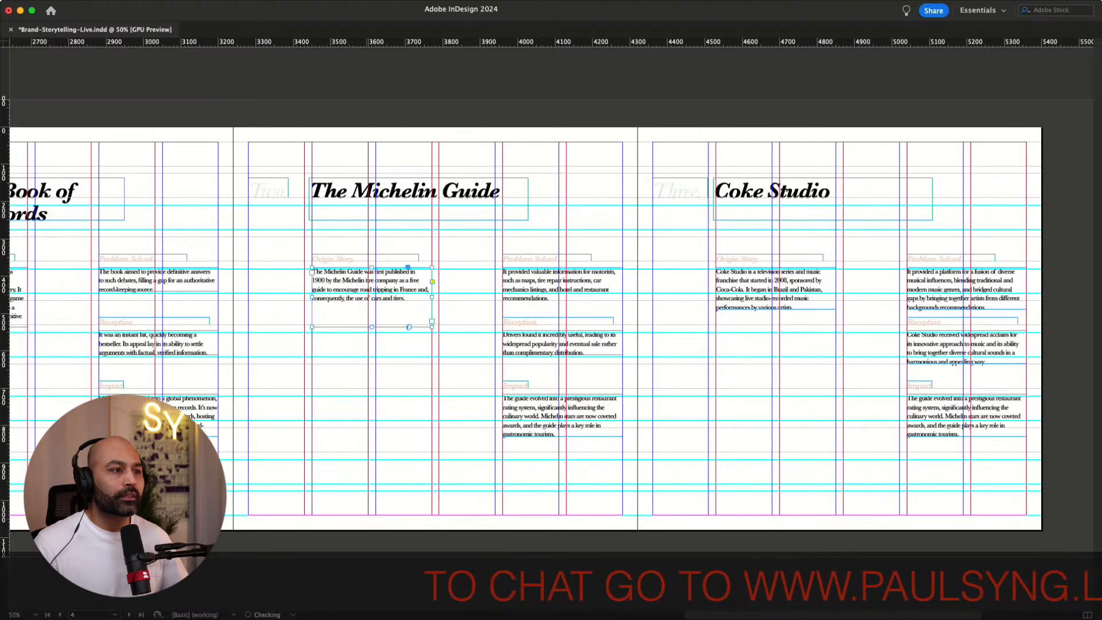
pyautogui.press('super+alt+c')
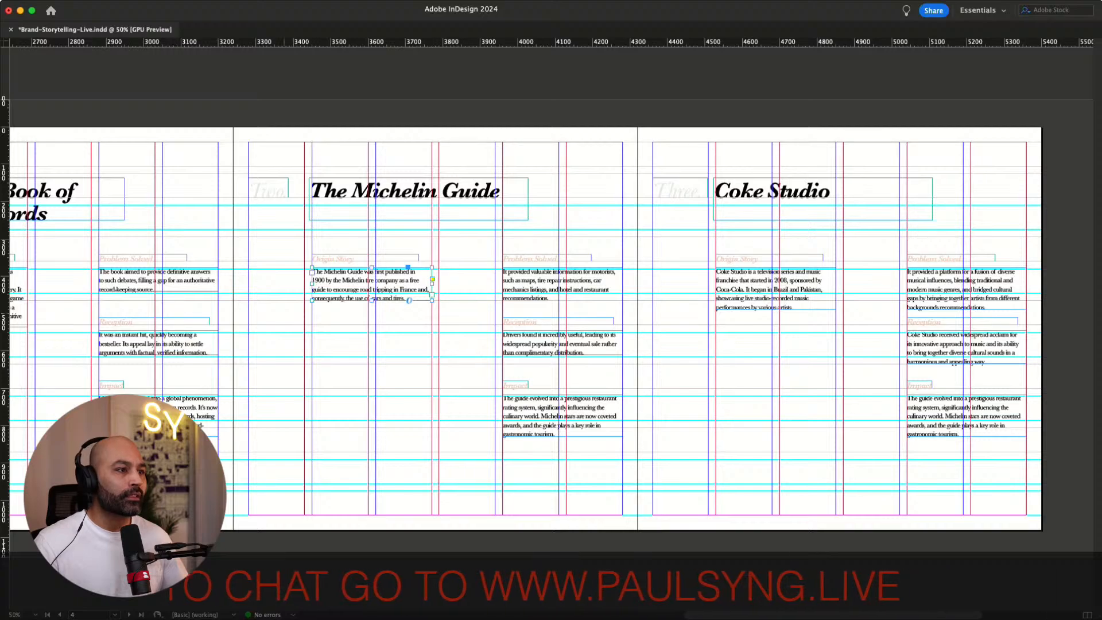
pyautogui.press('super+shift+a')
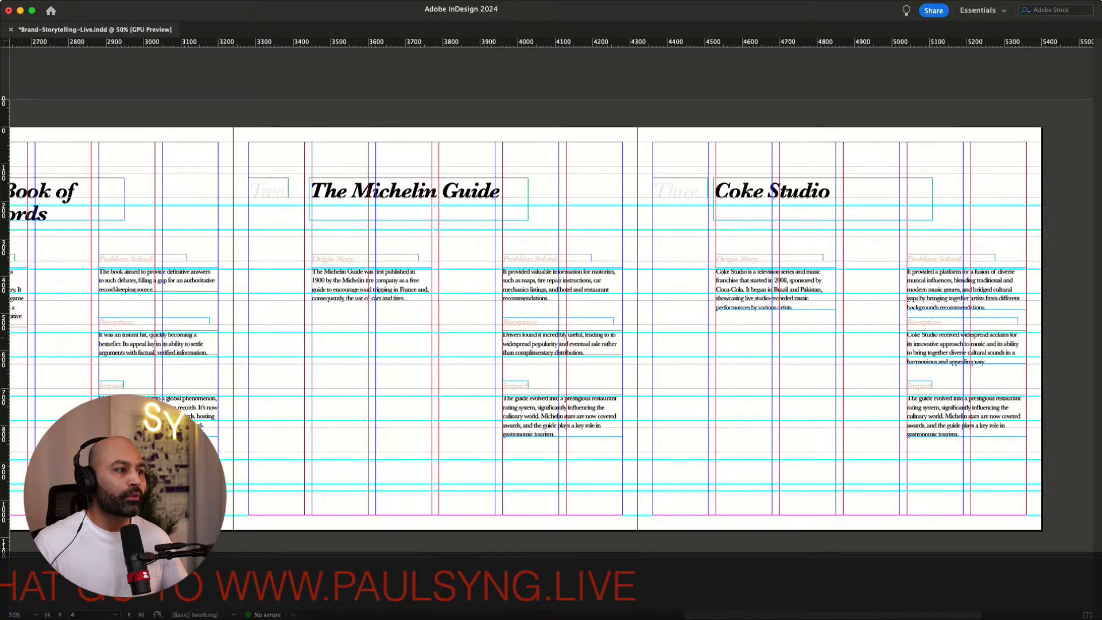
# Select the Reception and Impact headings and paragraphs on the Guinness, Michelin and Coke Studio pages and nudge them down
pyautogui.hscroll(-12, 551, 327)
pyautogui.hscroll(10, 551, 327)
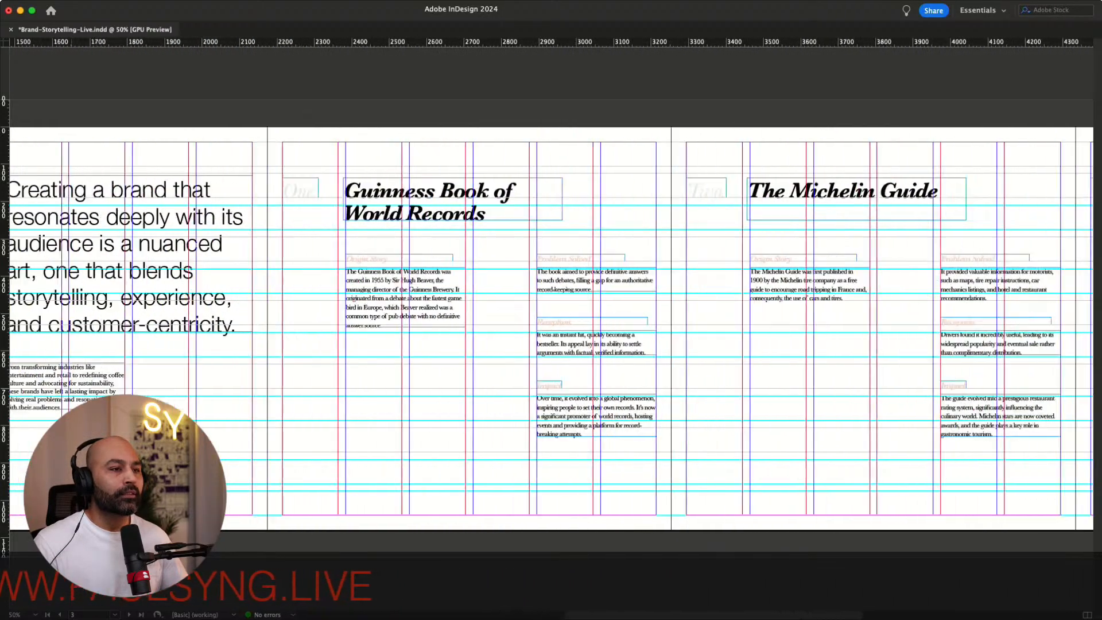
pyautogui.hscroll(1, 551, 328)
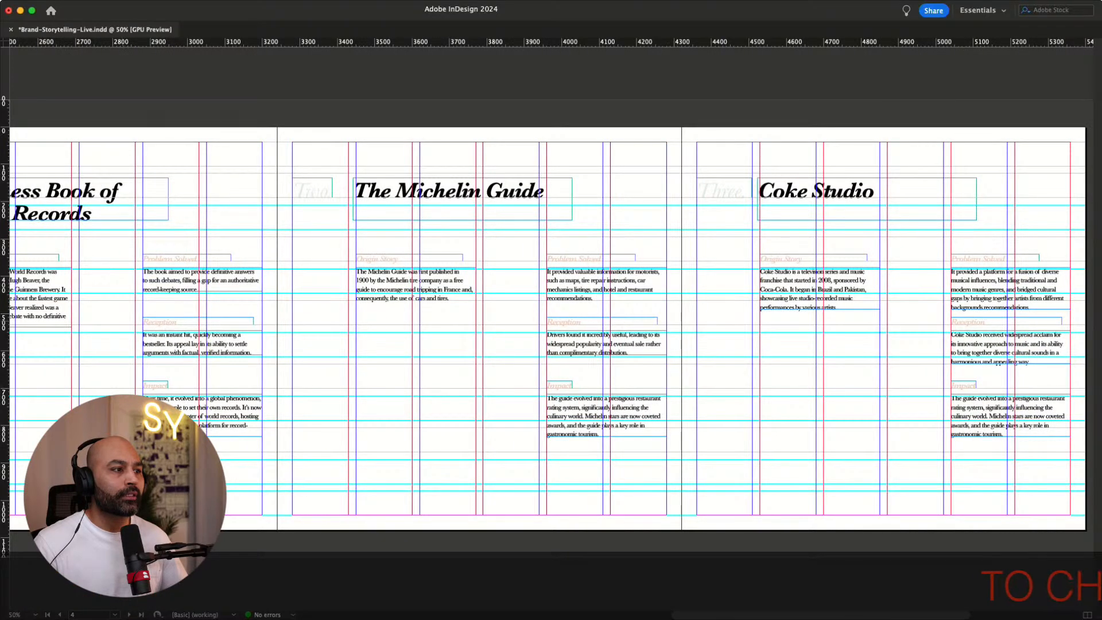
pyautogui.moveTo(293, 348); pyautogui.dragTo(1016, 440)
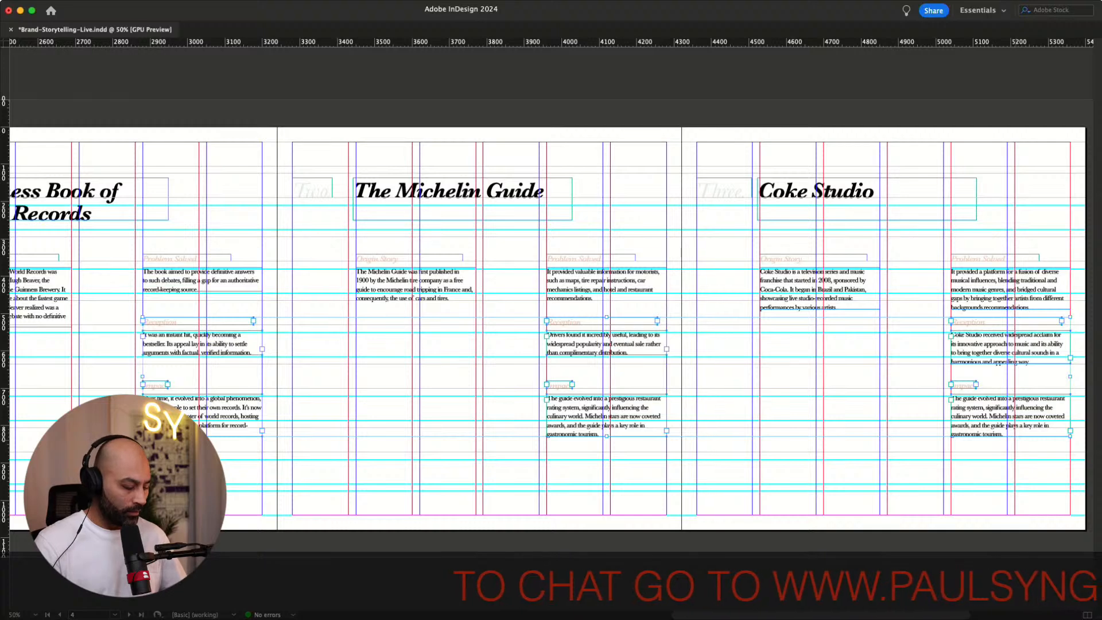
pyautogui.hotkey('shift', 'Down')
pyautogui.hotkey('shift', 'Down')
pyautogui.hotkey('shift', 'Down')
pyautogui.hotkey('shift', 'Down')
pyautogui.hotkey('shift', 'Down')
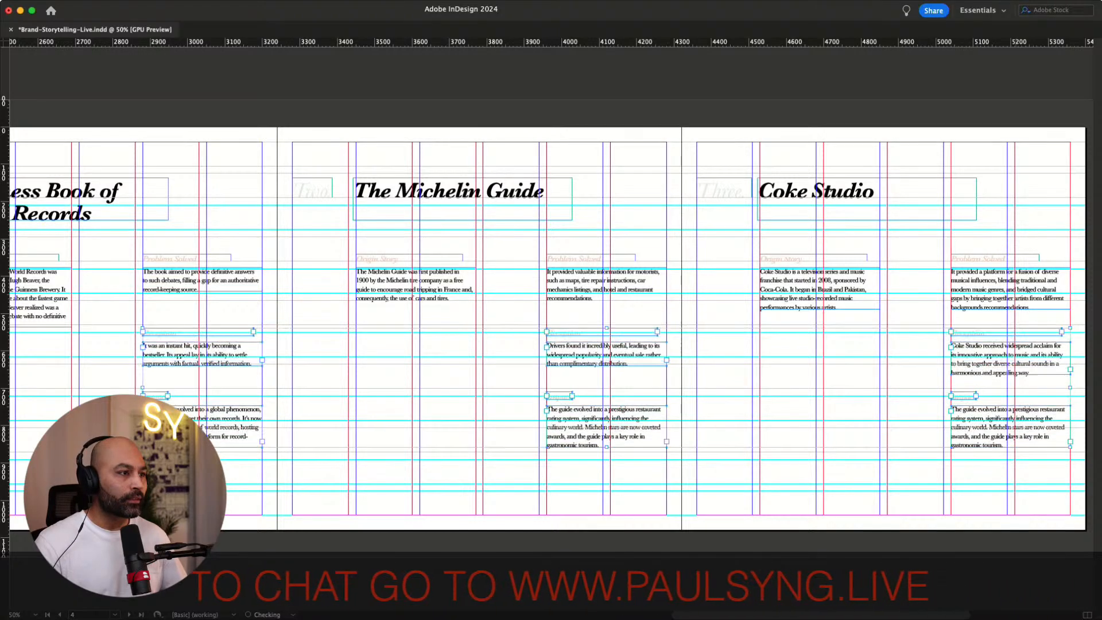
pyautogui.hotkey('shift', 'Down')
pyautogui.hotkey('shift', 'Down')
pyautogui.hotkey('shift', 'Down')
pyautogui.hotkey('shift', 'Down')
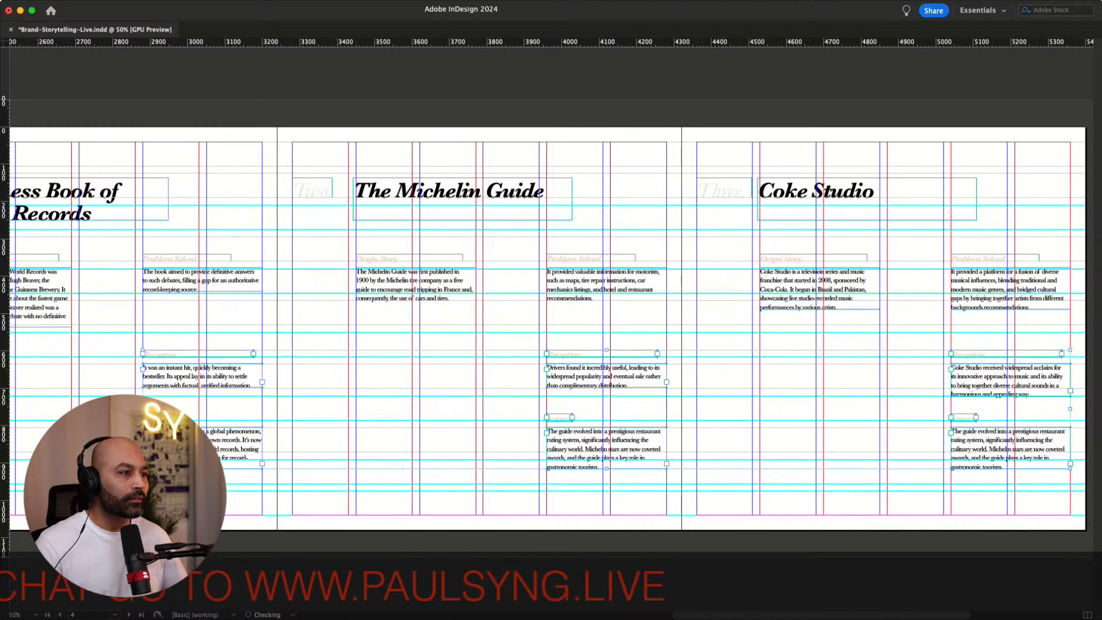
# Review the spacing of the Reception and Impact sections across the pages in preview mode
pyautogui.press('super+equal')
pyautogui.press('super+equal')
pyautogui.press('super+equal')
pyautogui.press('super+equal')
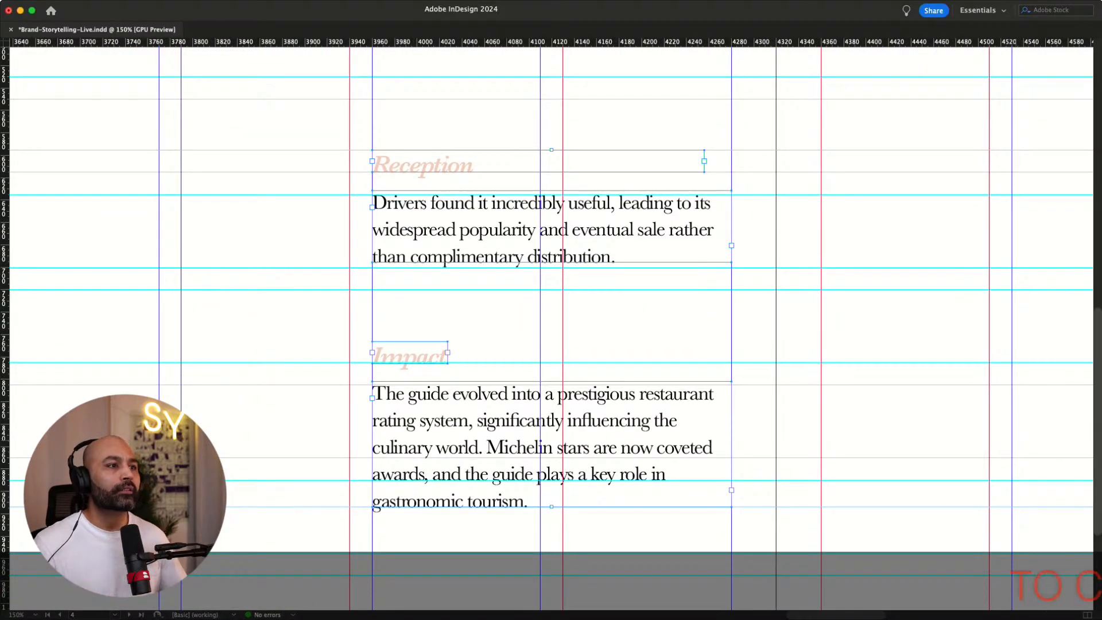
pyautogui.press('super+shift+a')
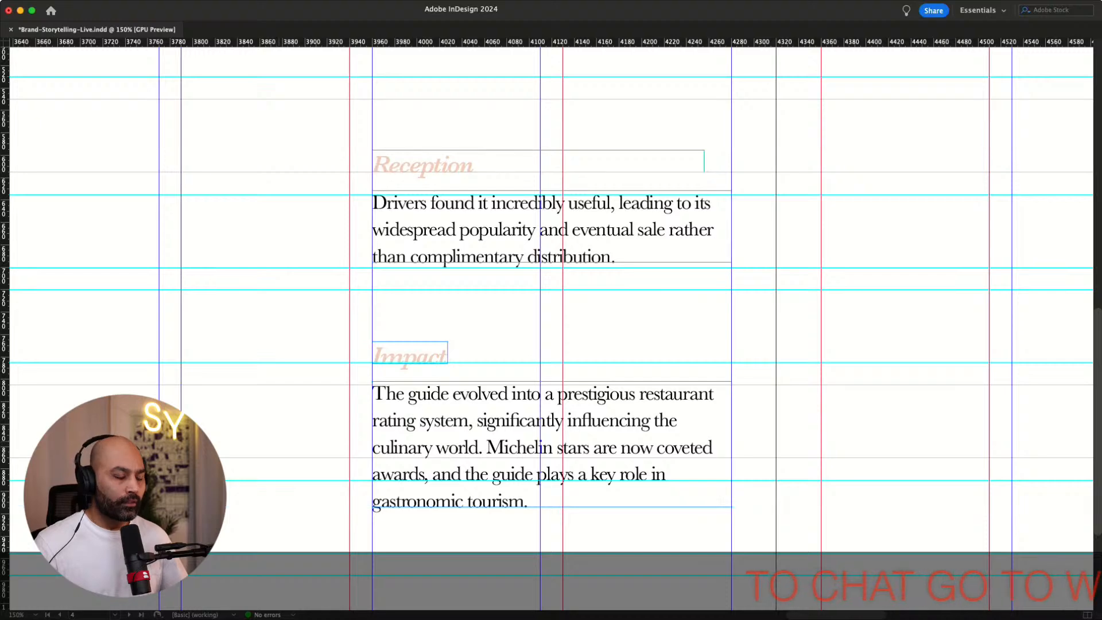
pyautogui.press('super+minus')
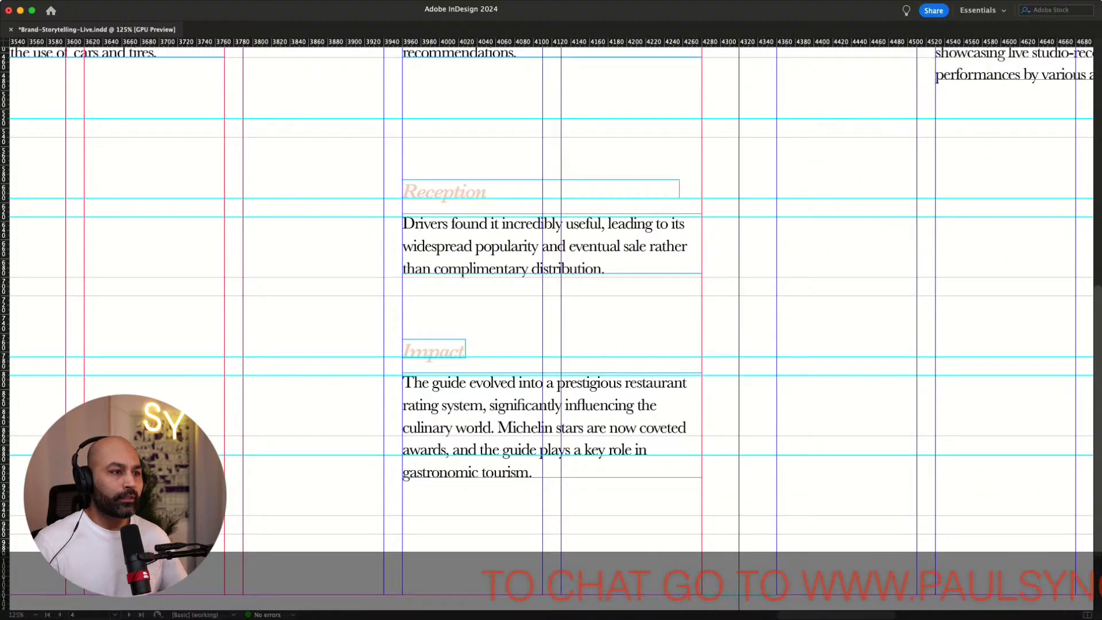
pyautogui.press('super+minus')
pyautogui.press('super+minus')
pyautogui.press('super+minus')
pyautogui.press('super+minus')
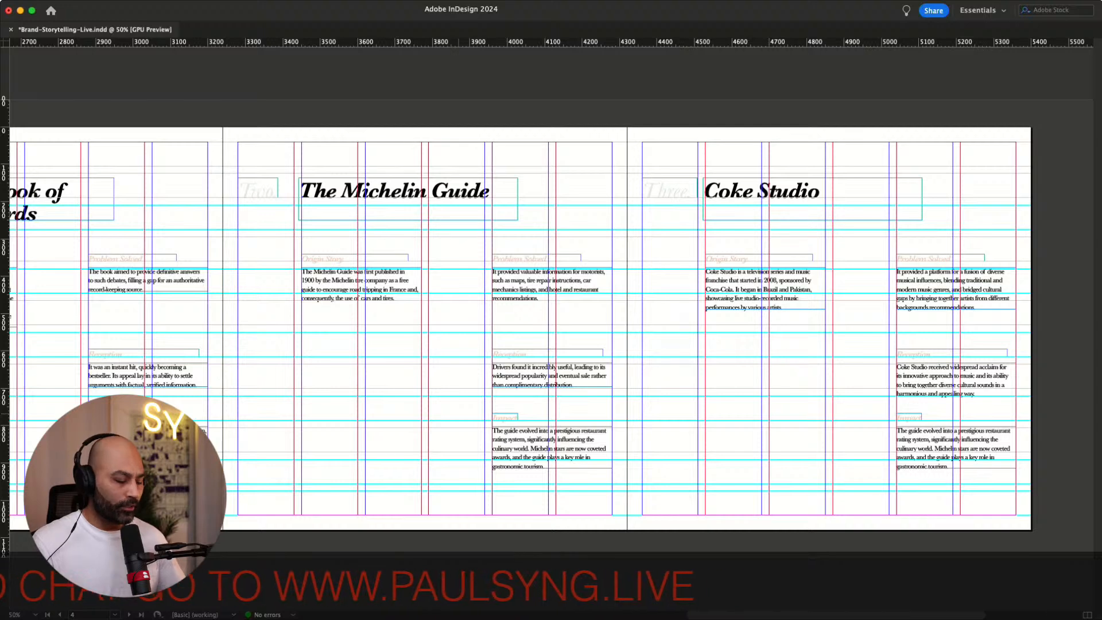
pyautogui.press('w')
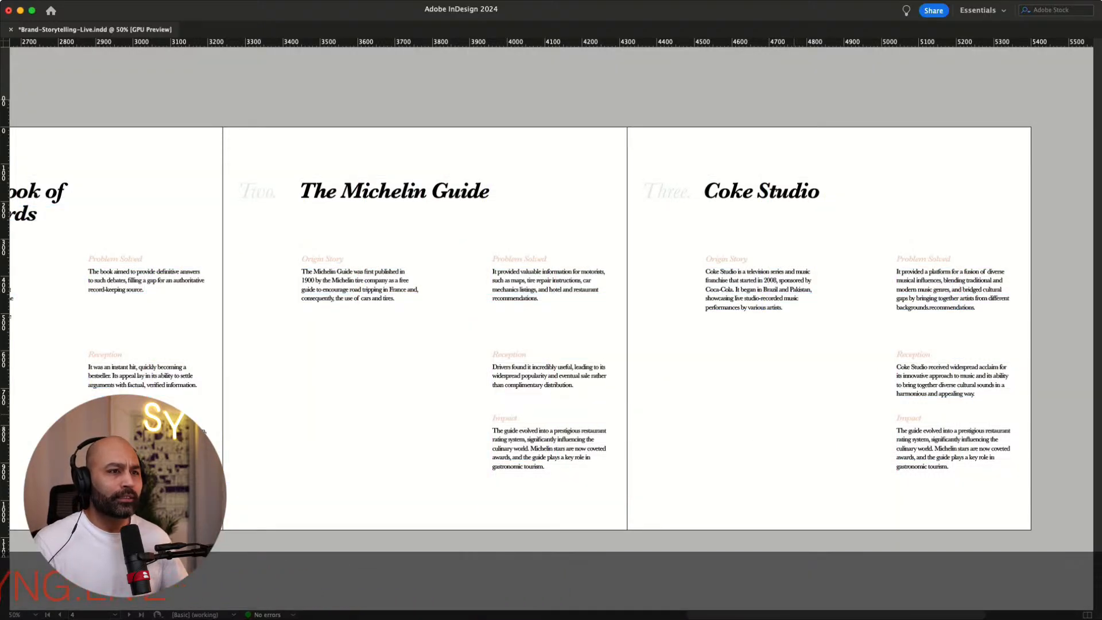
pyautogui.hscroll(5, 551, 327)
pyautogui.hscroll(-7, 551, 327)
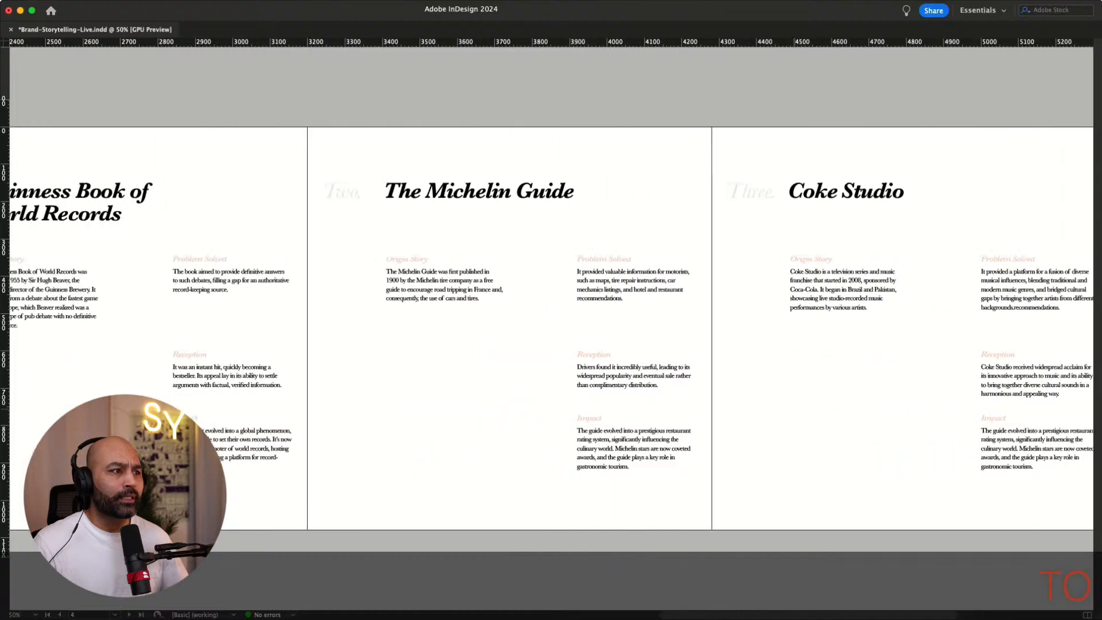
pyautogui.hscroll(-3, 551, 327)
pyautogui.hscroll(5, 551, 327)
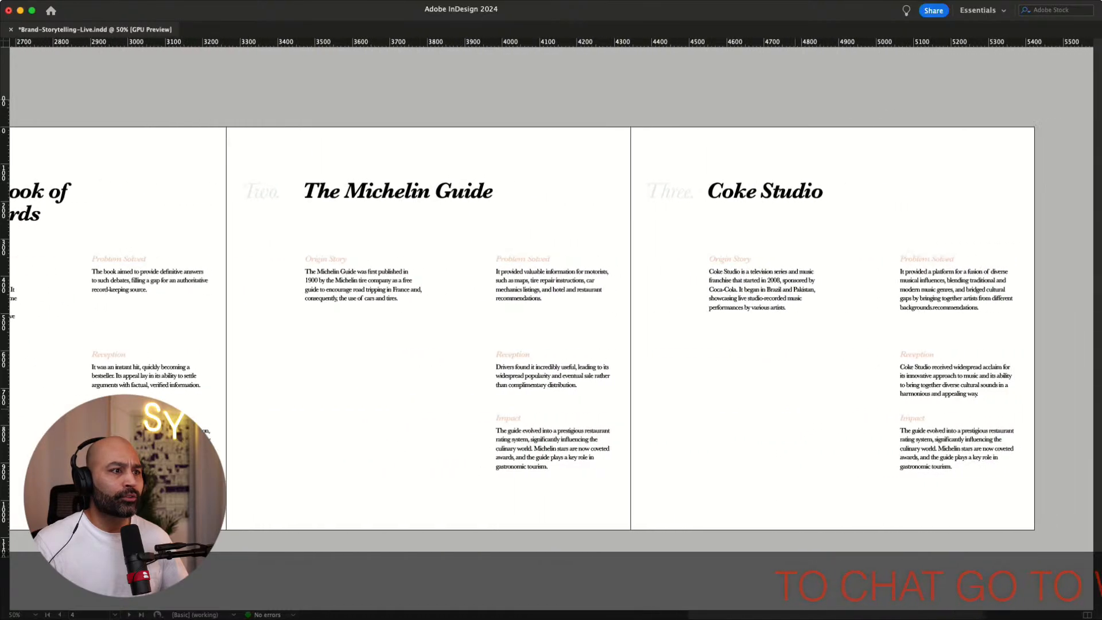
pyautogui.hscroll(6, 551, 328)
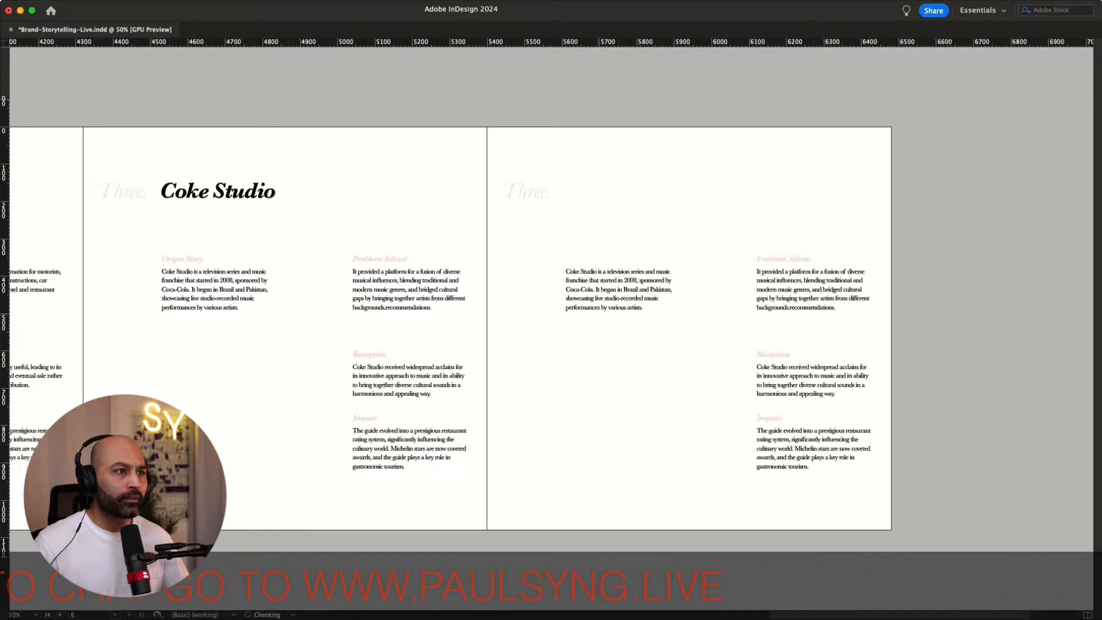
pyautogui.hscroll(-12, 551, 327)
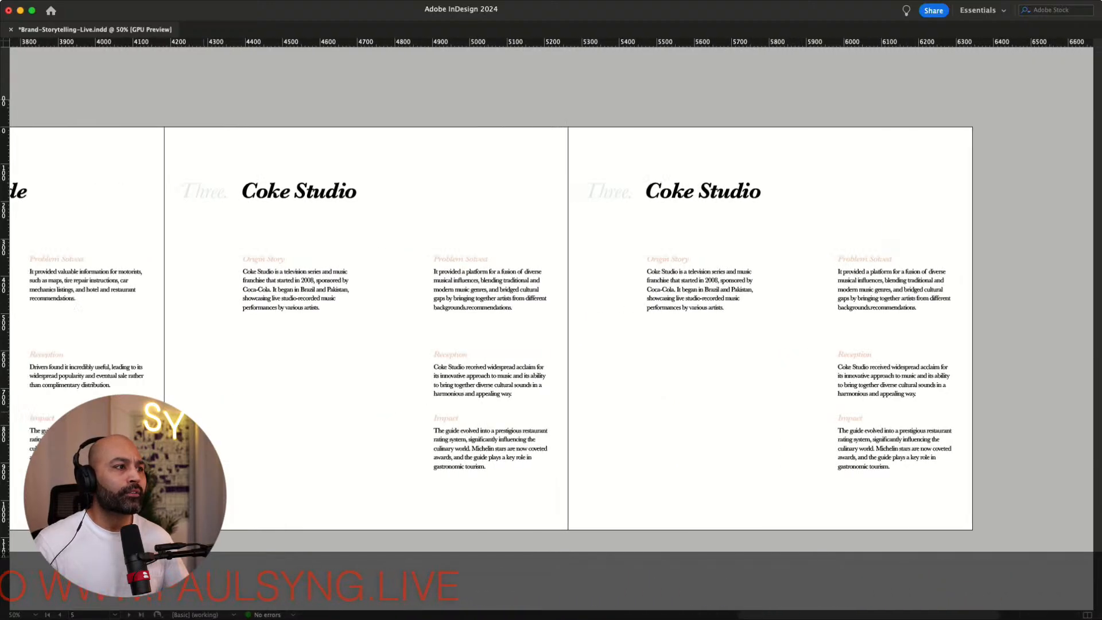
pyautogui.hscroll(10, 551, 327)
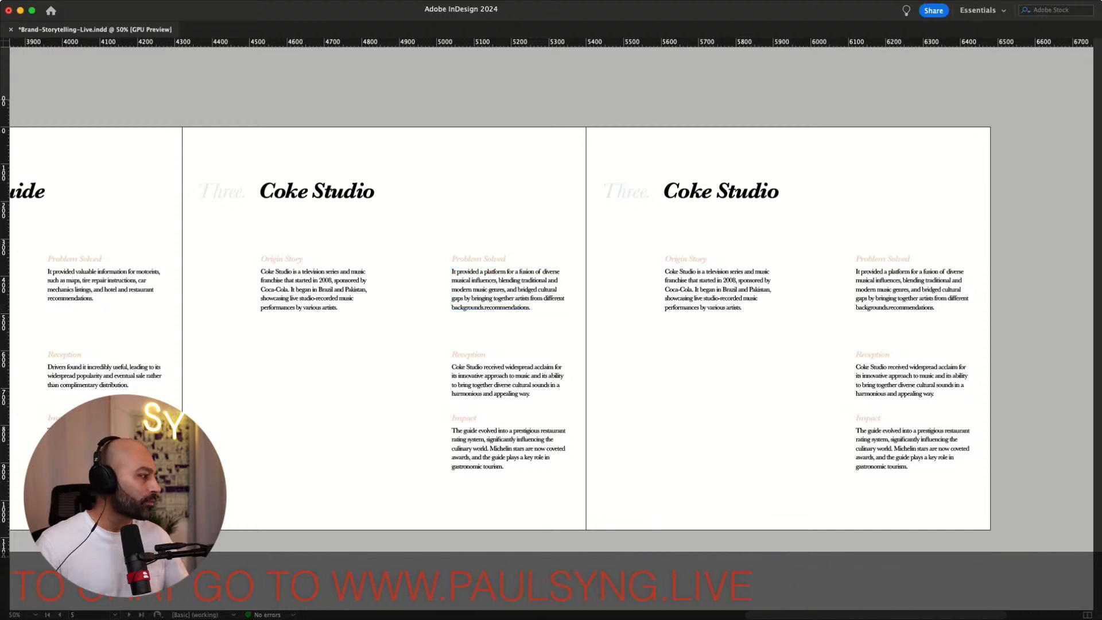
# Renumber the duplicated fifth page's section label as Four
pyautogui.press('super+Tab')
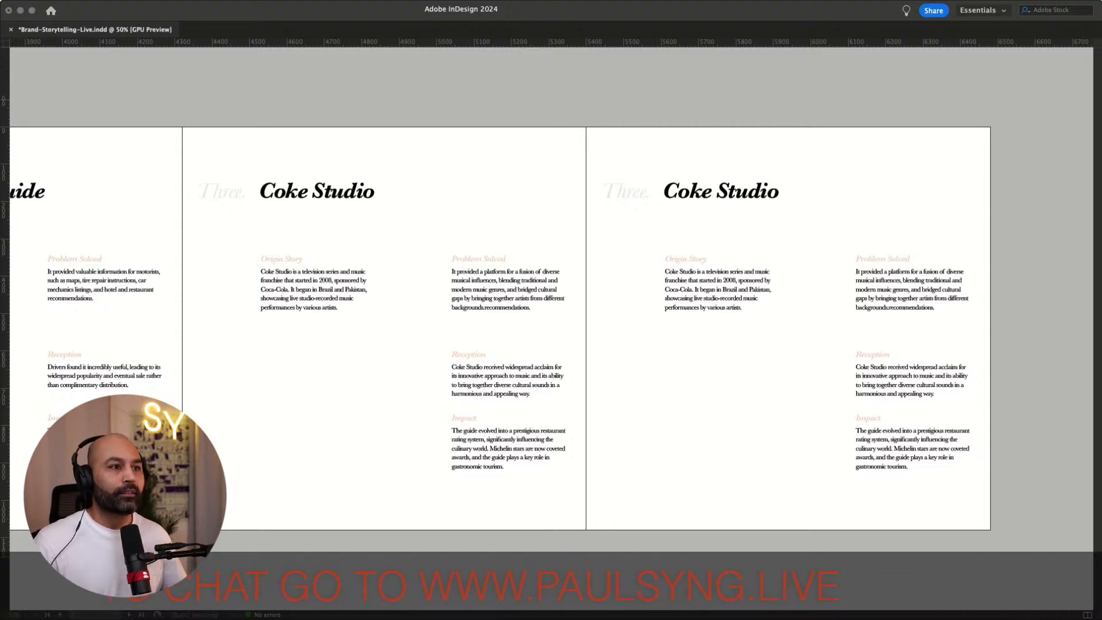
pyautogui.click(653, 222)
pyautogui.press('super+equal')
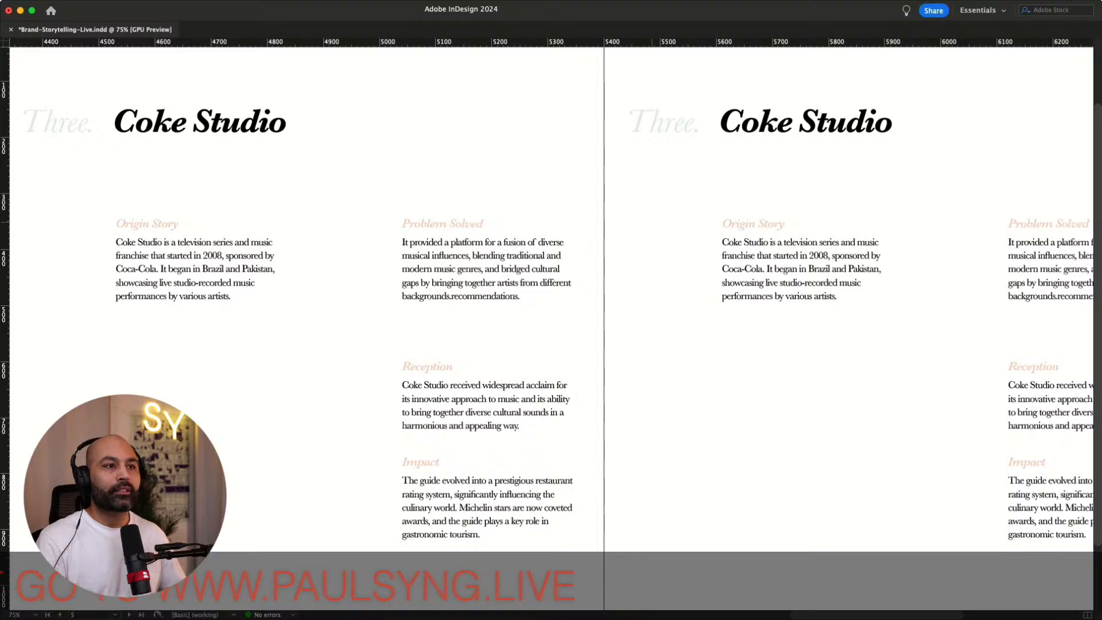
pyautogui.hscroll(6, 855, 156)
pyautogui.scroll(2, 855, 156)
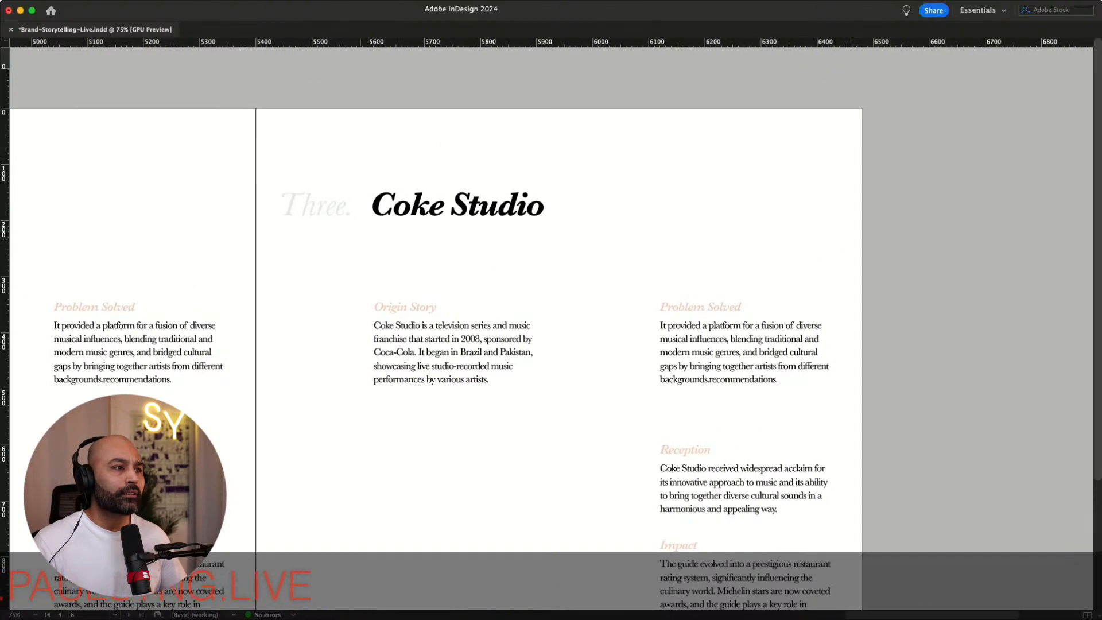
pyautogui.doubleClick(325, 205)
pyautogui.press('super+a')
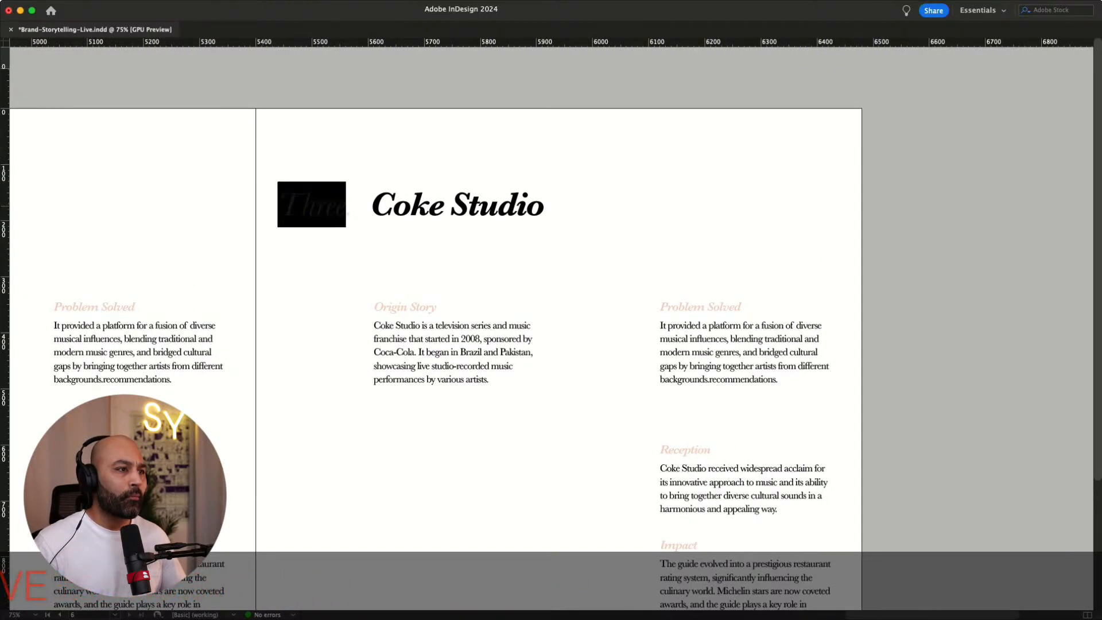
pyautogui.press('BackSpace')
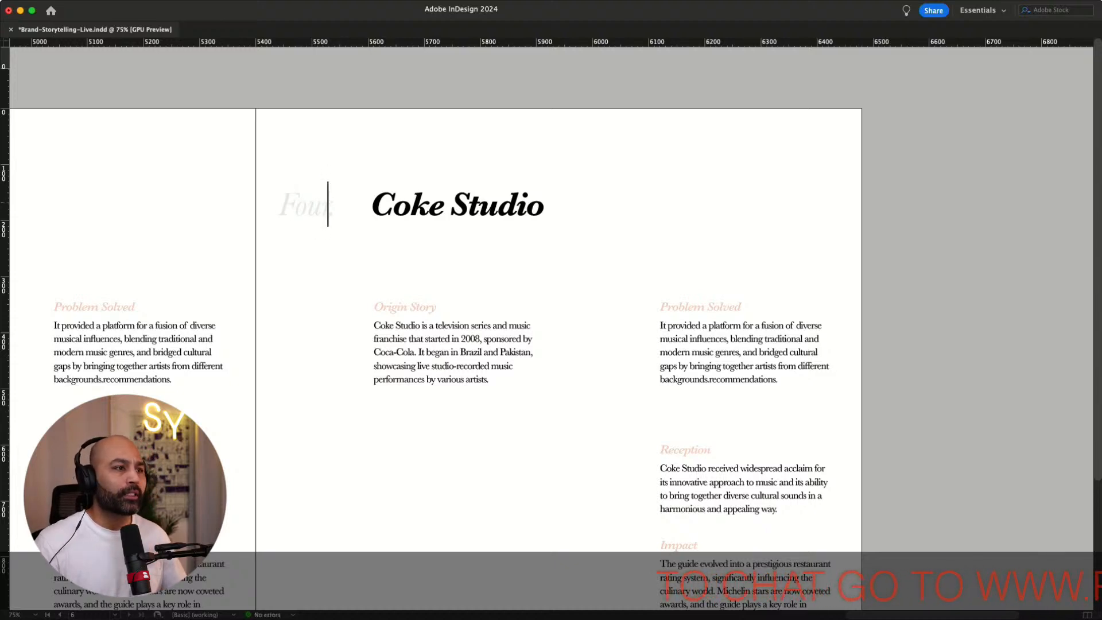
# Replace that page's title with the pasted name The Getty Museum
pyautogui.moveTo(371, 205); pyautogui.dragTo(545, 206)
pyautogui.write('The Getty Museum')
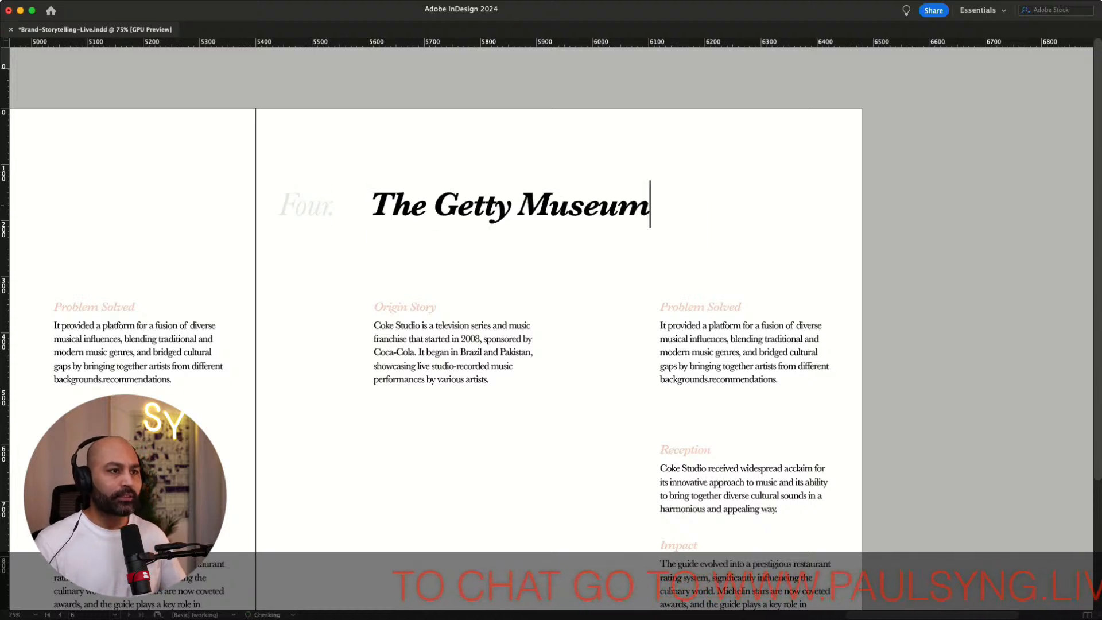
pyautogui.press('Escape')
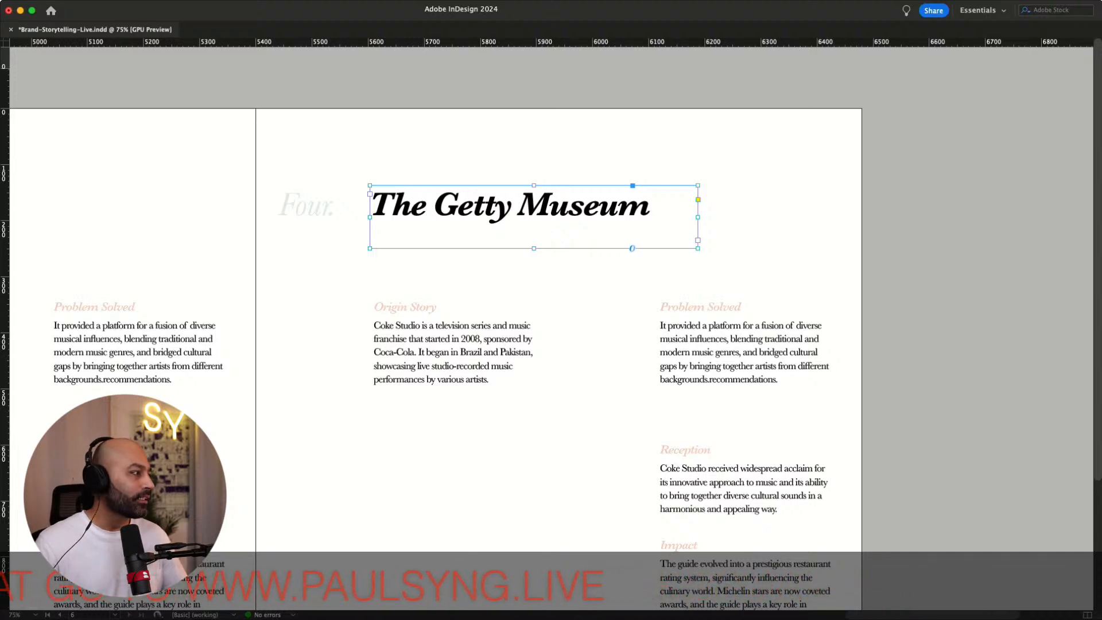
# Replace the Origin Story paragraph with copied text about the Getty Museum's founding by J. Paul Getty in 1954
pyautogui.press('super+Tab')
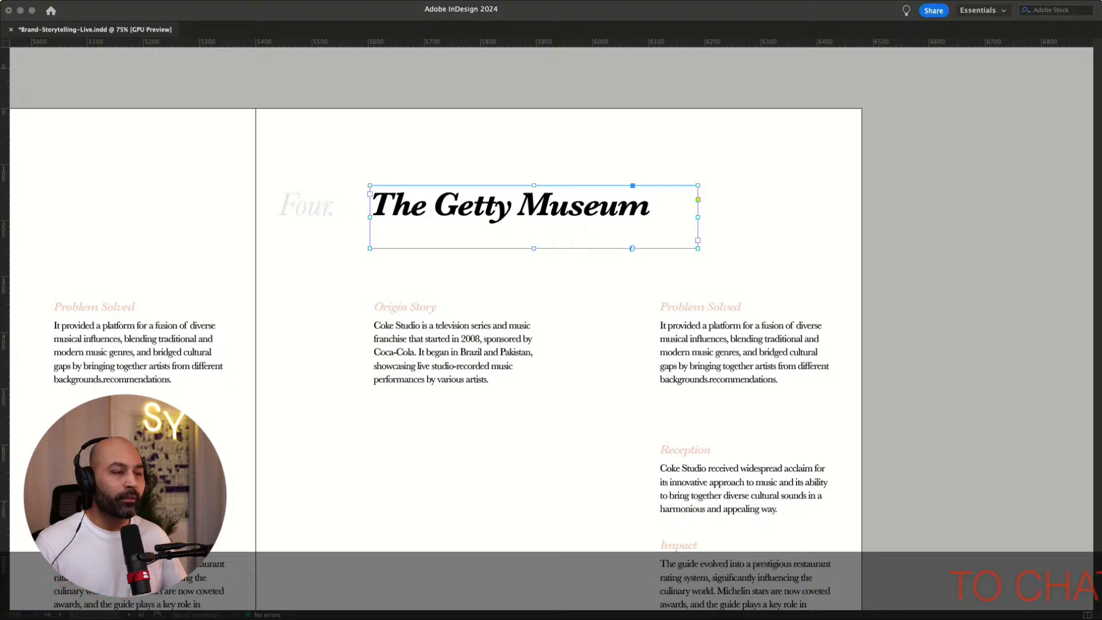
pyautogui.doubleClick(448, 366)
pyautogui.moveTo(491, 379); pyautogui.dragTo(374, 325)
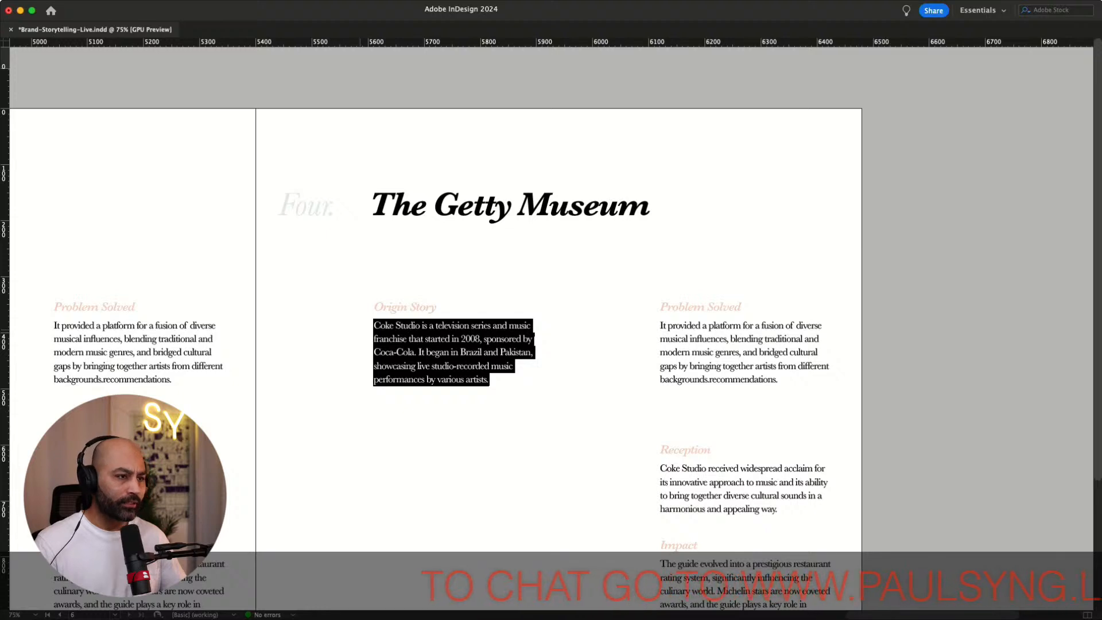
pyautogui.write('The Getty Museum, part of the J. Paul Getty Trust, was established in 1954 by oil tycoon J. Paul Getty. Its purpose was to make art more accessible to the public, beginning with Getty’s personal art collection.')
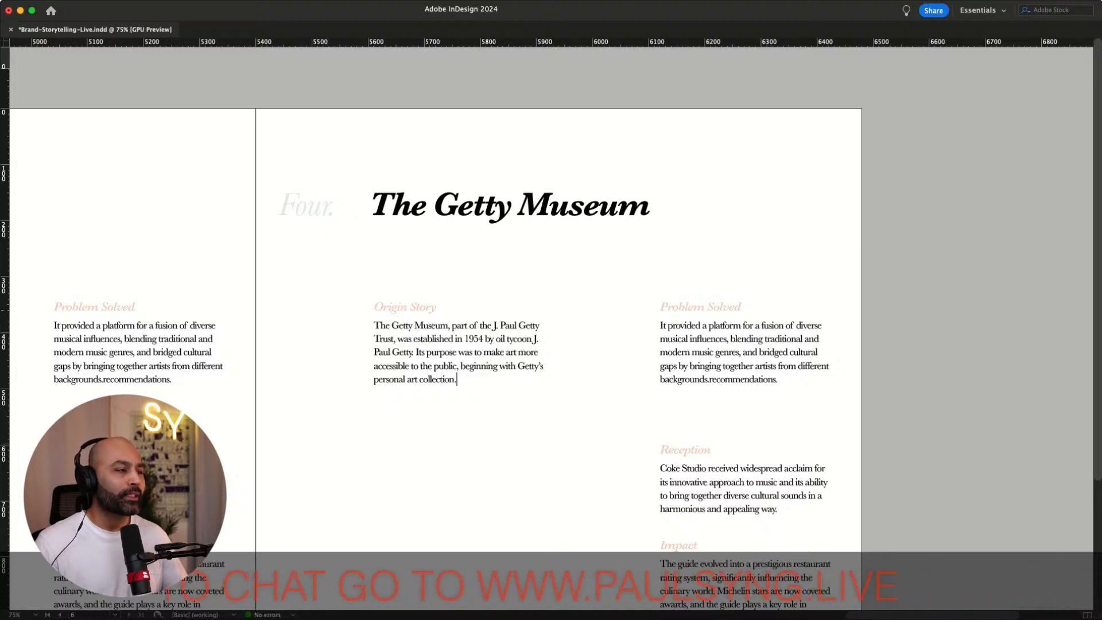
pyautogui.press('Escape')
pyautogui.click(471, 416)
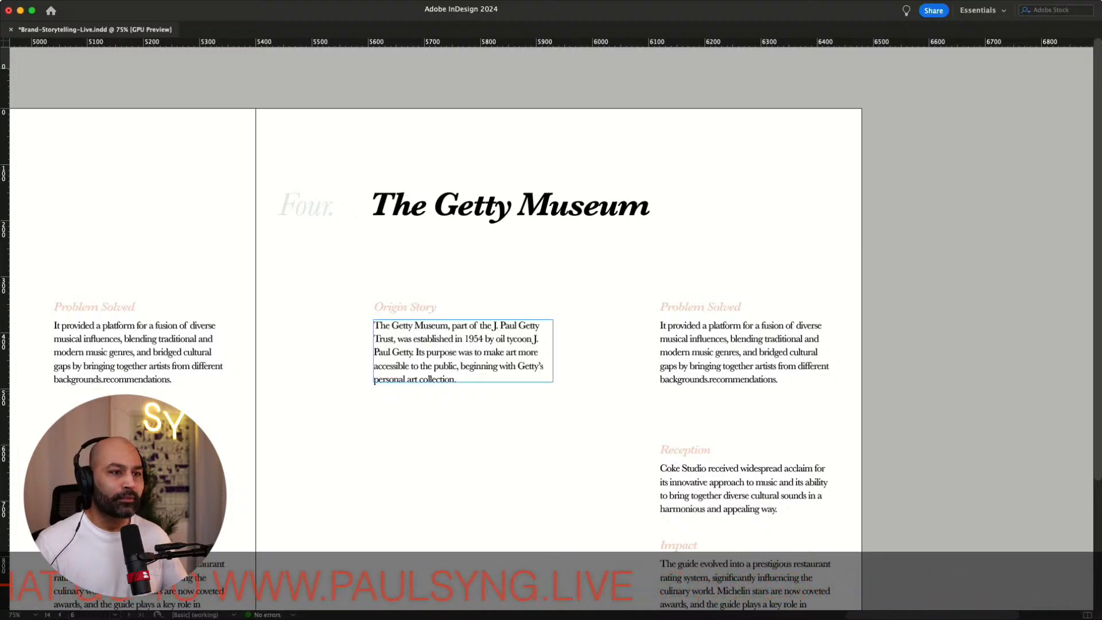
pyautogui.click(463, 350)
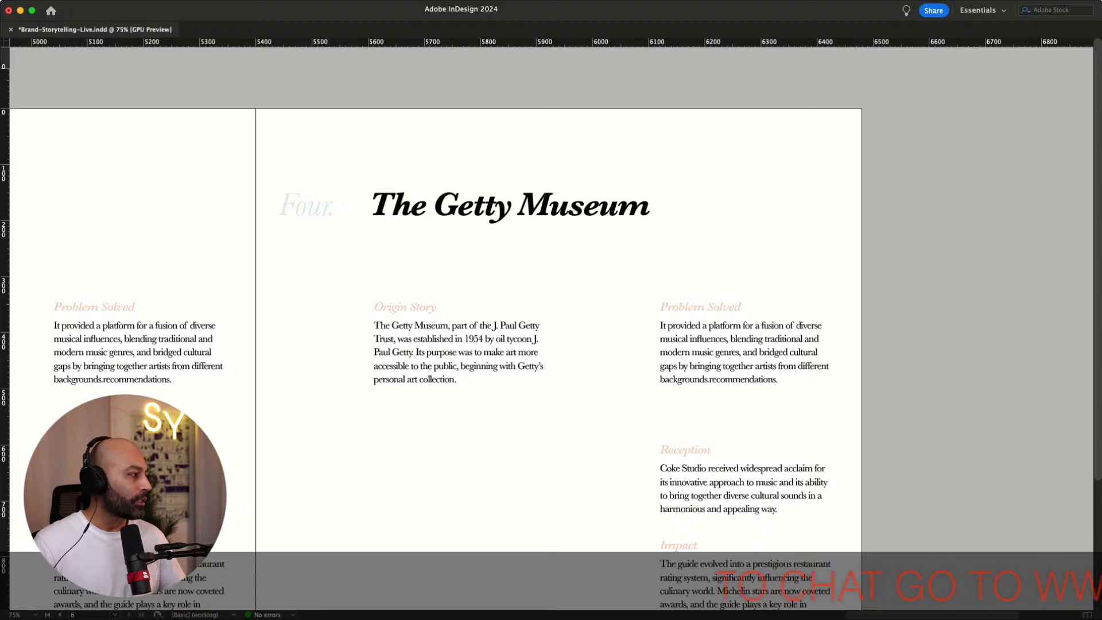
# Replace the Problem Solved paragraph with copied text about the museum providing public access to art collections in Los Angeles
pyautogui.press('super+Tab')
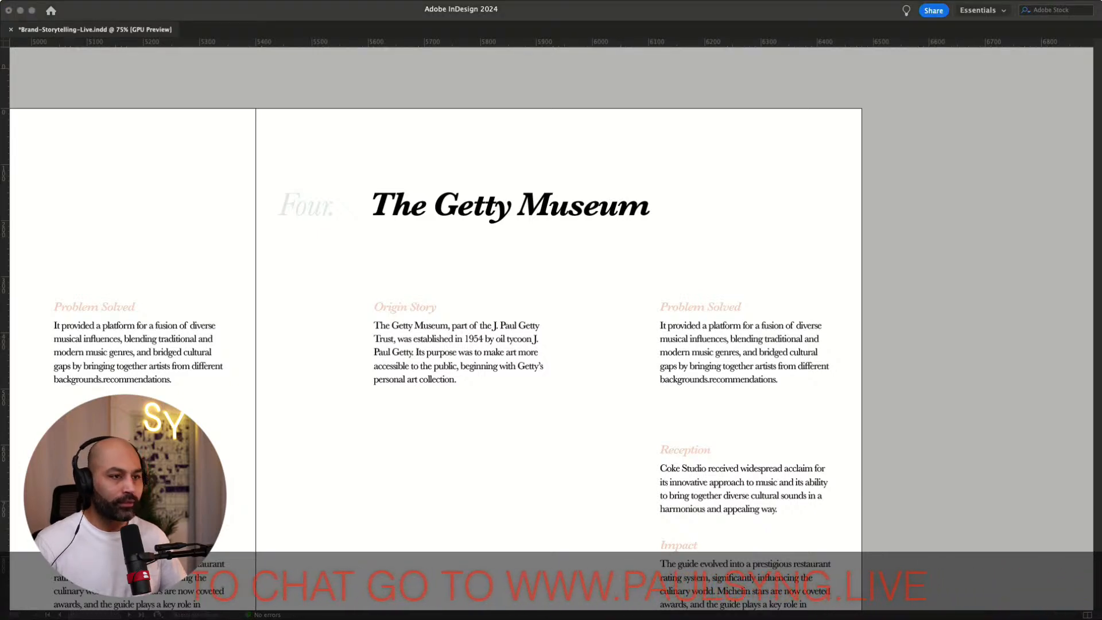
pyautogui.tripleClick(740, 353)
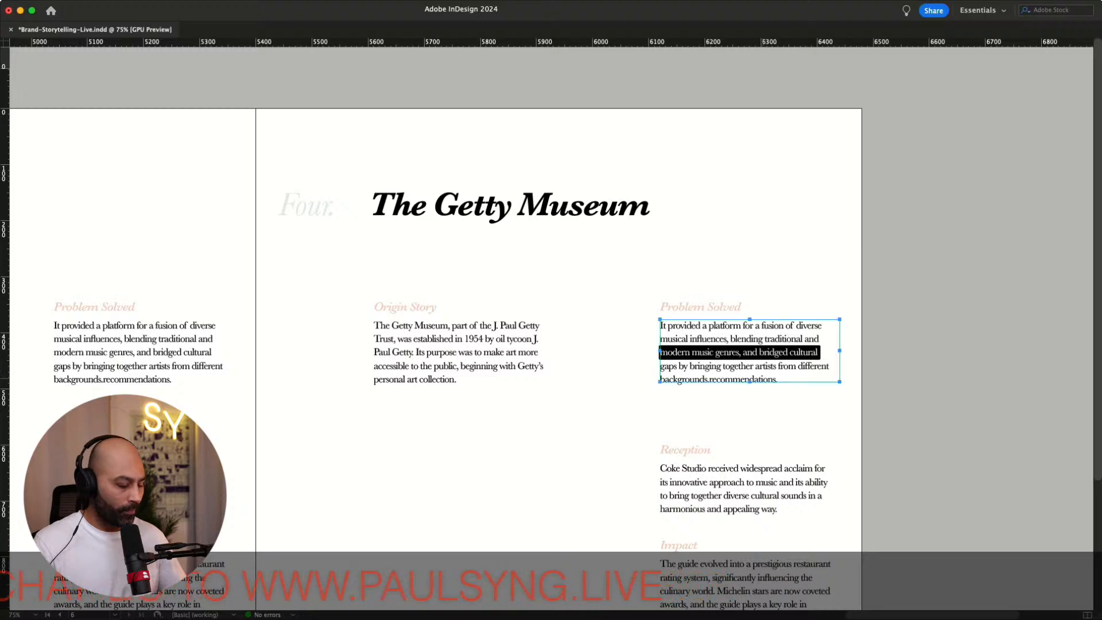
pyautogui.press('super+a')
pyautogui.press('Delete')
pyautogui.press('super+v')
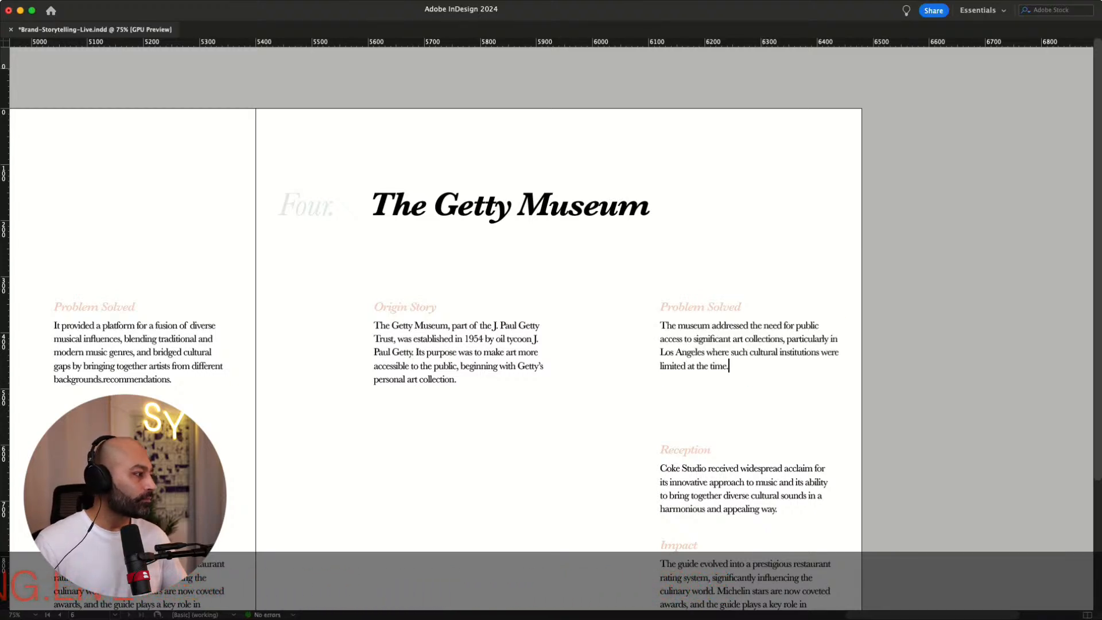
# Replace the Reception paragraph with copied text about the museum's collections, architecture and gardens attracting visitors
pyautogui.press('super+Tab')
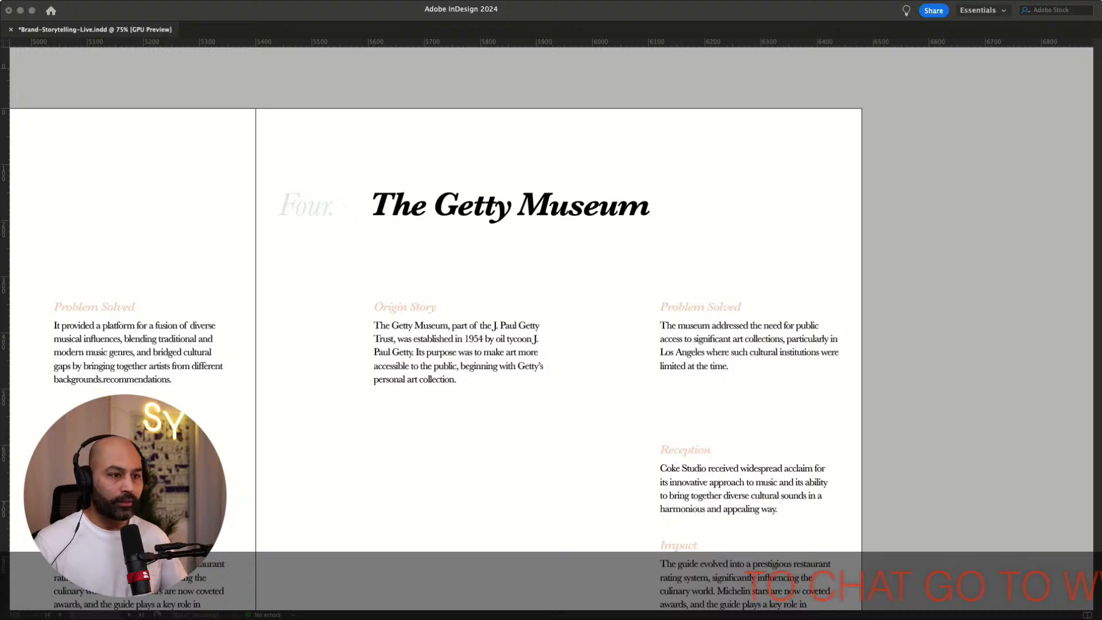
pyautogui.doubleClick(743, 491)
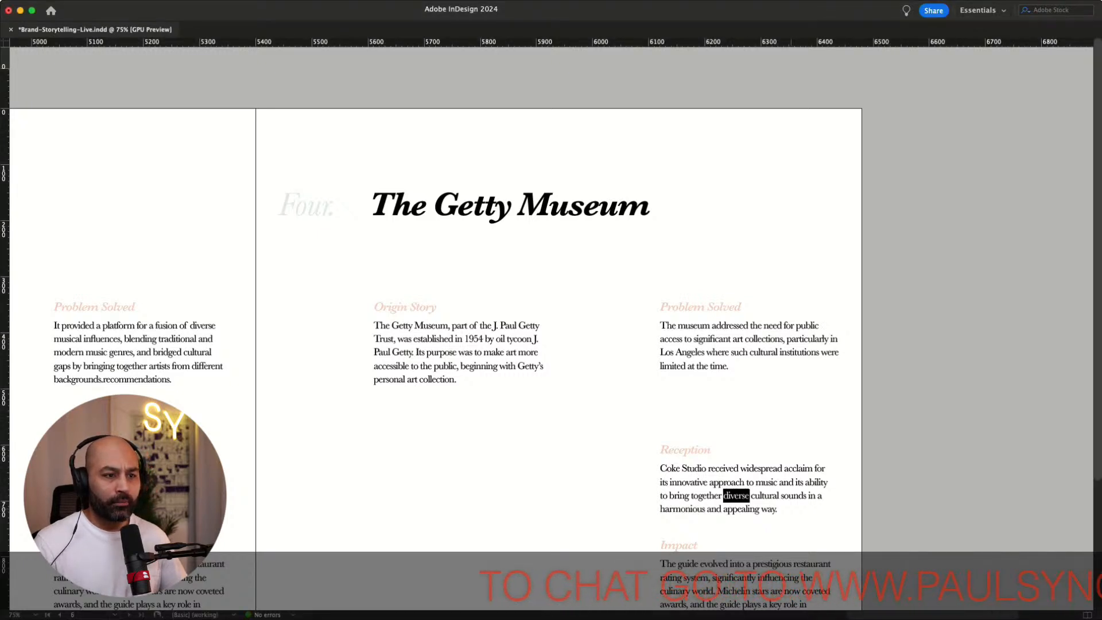
pyautogui.moveTo(781, 510); pyautogui.dragTo(659, 468)
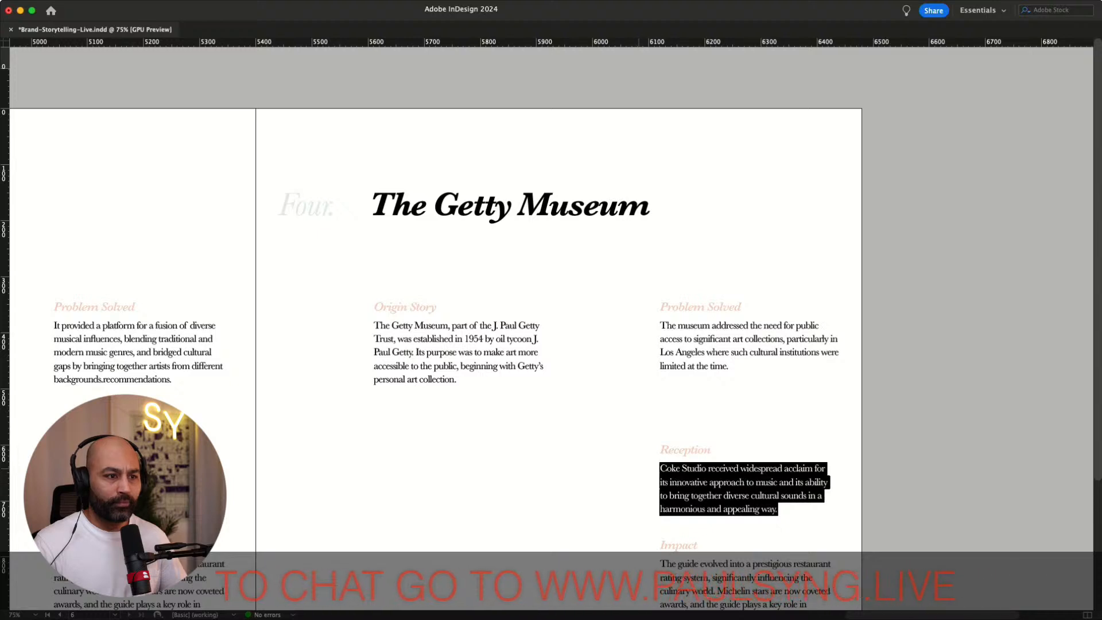
pyautogui.write('The museum has been widely appreciated for its extensive art collections, stunning architecture, and beautiful gardens, attracting art enthusiasts and tourists alike.')
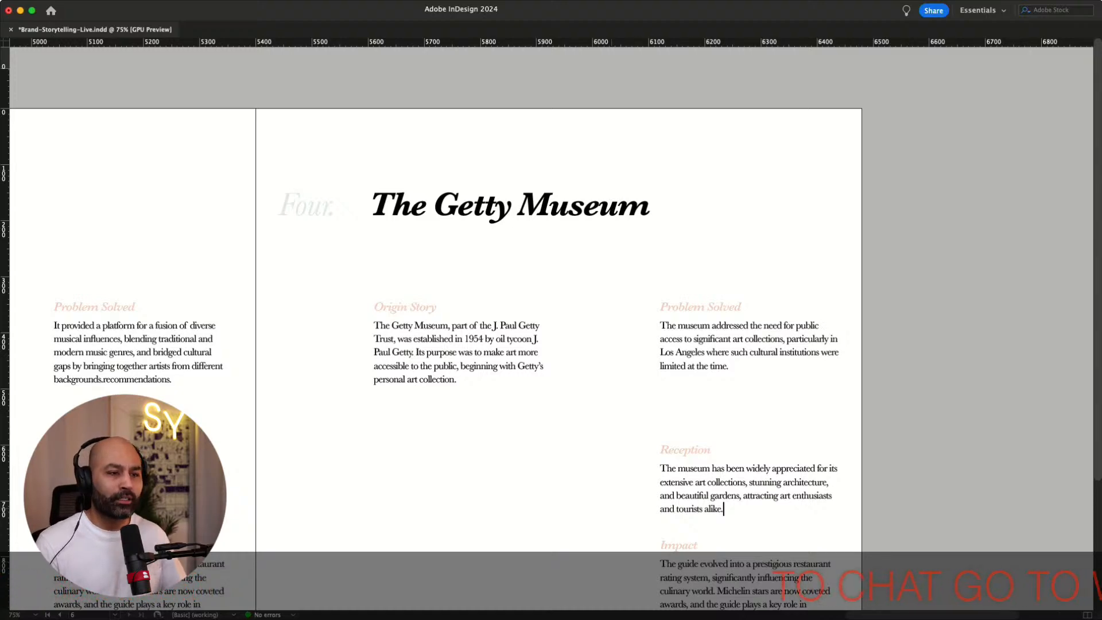
# Replace the Impact paragraph with copied text about the Getty Museum becoming a cultural landmark and educational resource
pyautogui.scroll(-5, 551, 298)
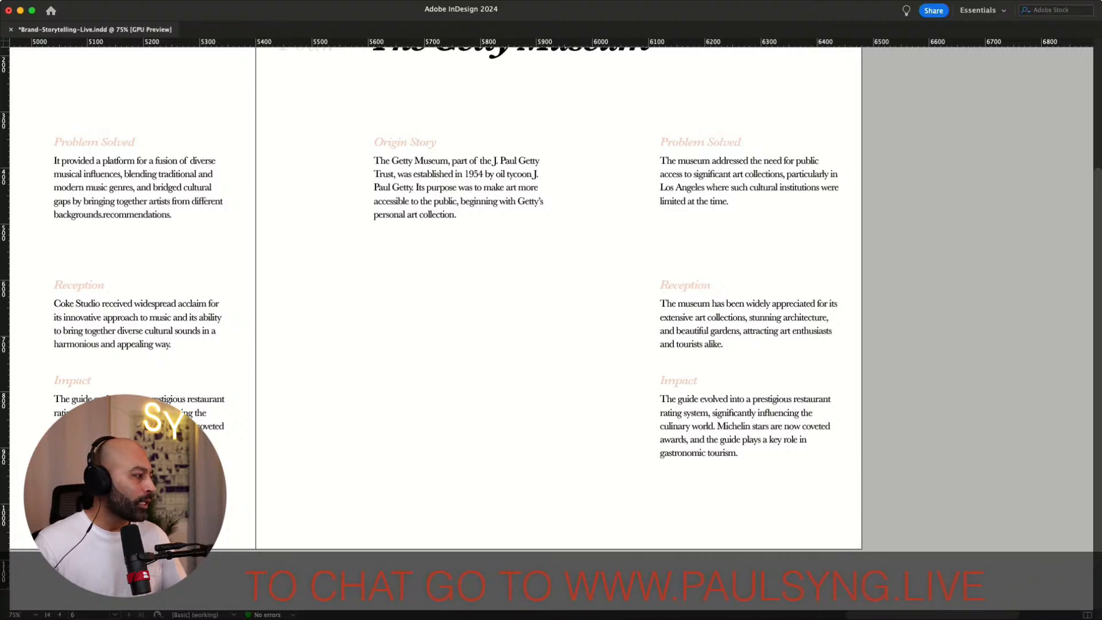
pyautogui.press('super+Tab')
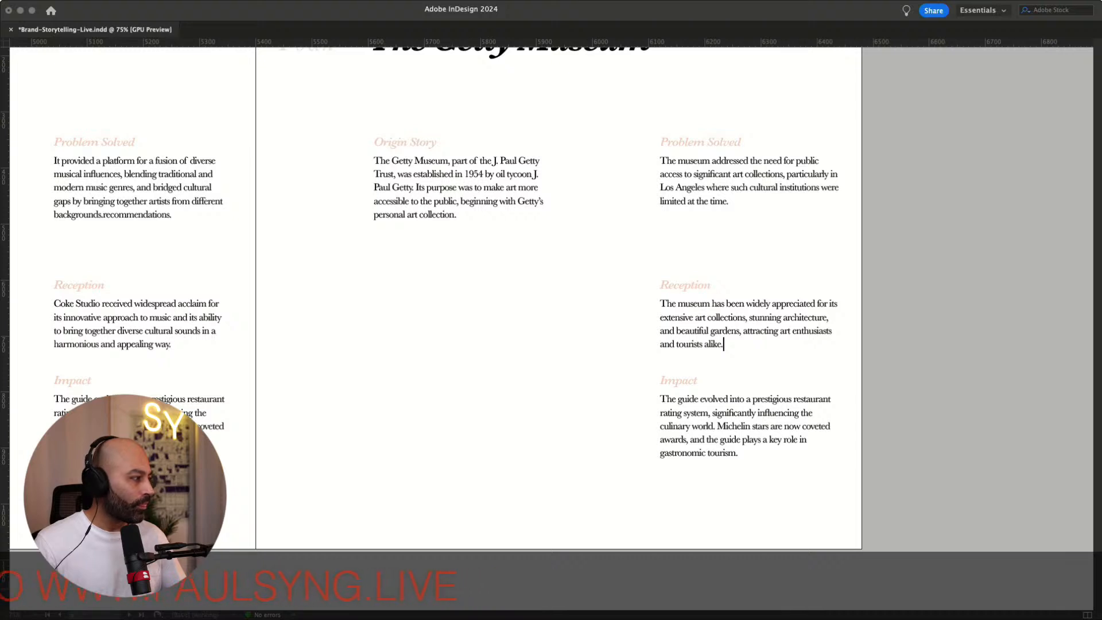
pyautogui.press('super+Tab')
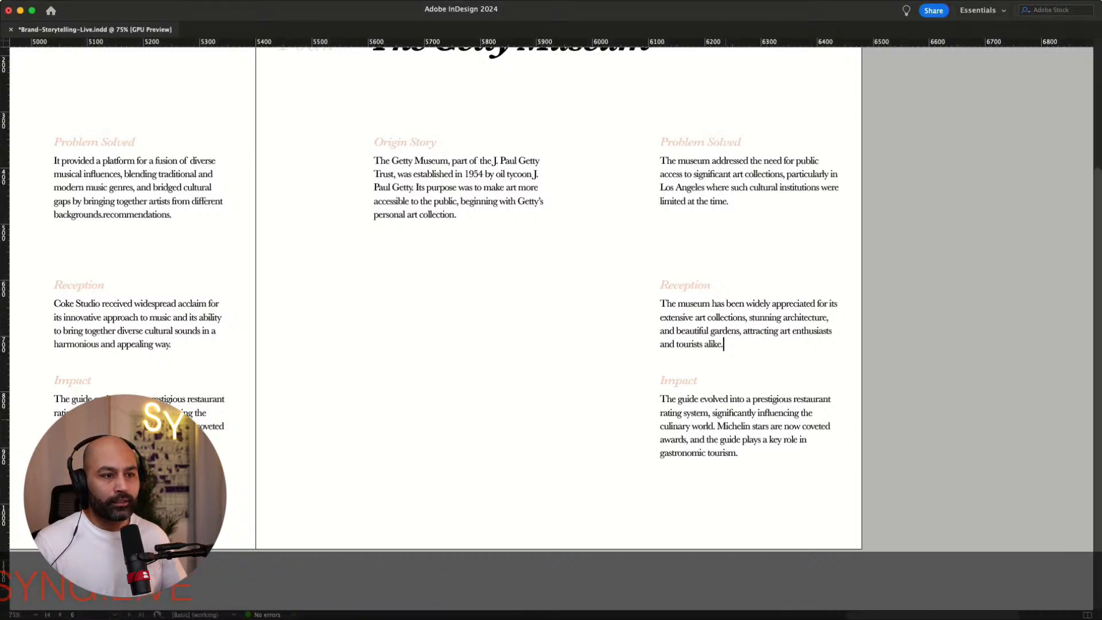
pyautogui.tripleClick(725, 424)
pyautogui.press('super+a')
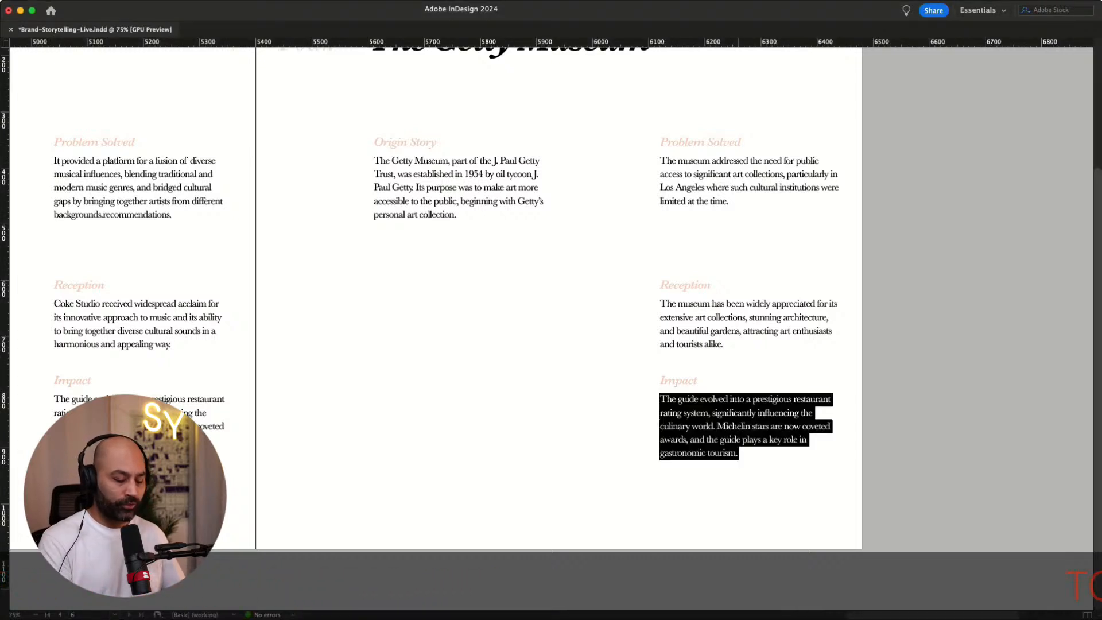
pyautogui.press('BackSpace')
pyautogui.write('The Getty Museum has become a cultural landmark, enhancing Los Angeles’s status as a center for the arts. It also serves as an educational resource, offering insights into various artistic disciplines and historical contexts.')
pyautogui.press('Escape')
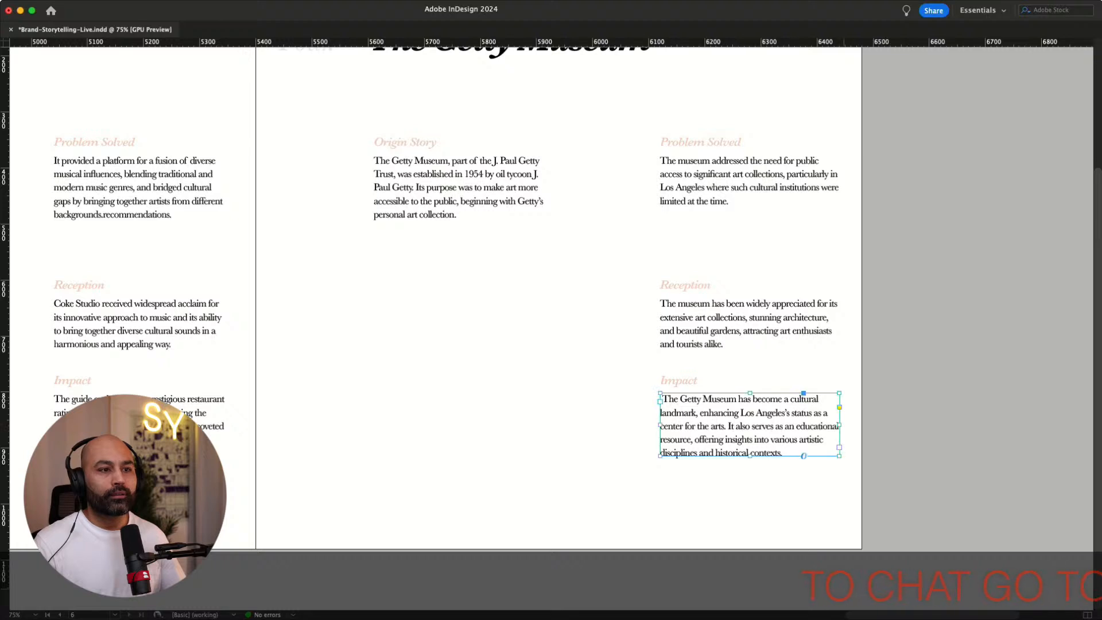
# Remove the stray leading space at the start of the Impact paragraph
pyautogui.hscroll(2, 532, 301)
pyautogui.scroll(1, 532, 301)
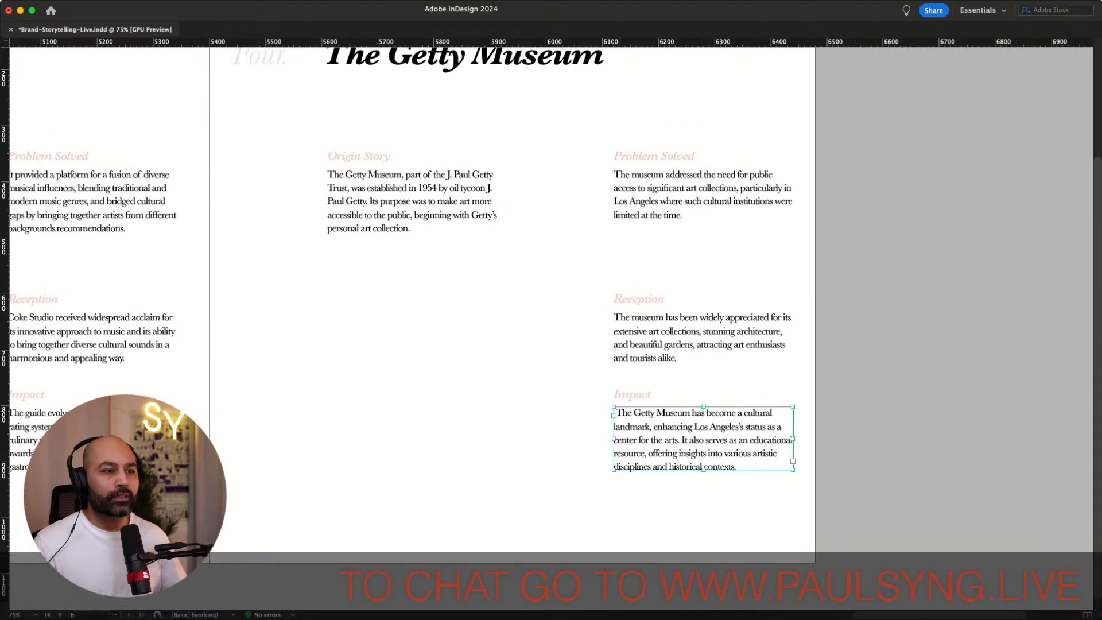
pyautogui.doubleClick(623, 414)
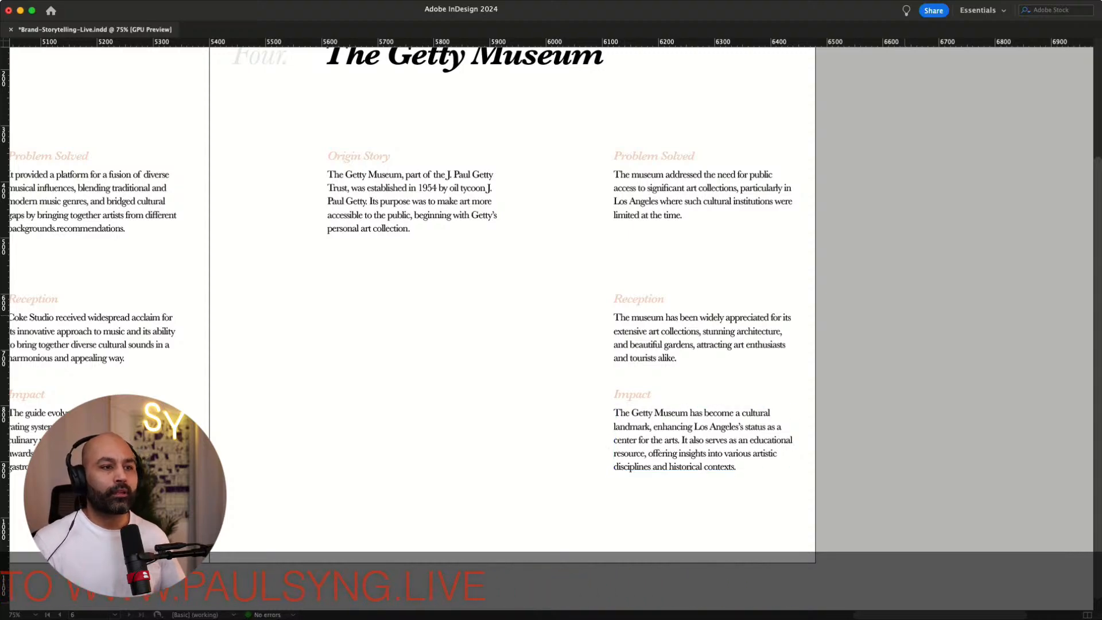
# Review the brand pages from the introduction through The Getty Museum page
pyautogui.hscroll(4, 532, 300)
pyautogui.scroll(4, 532, 301)
pyautogui.hscroll(3, 532, 301)
pyautogui.scroll(-2, 532, 300)
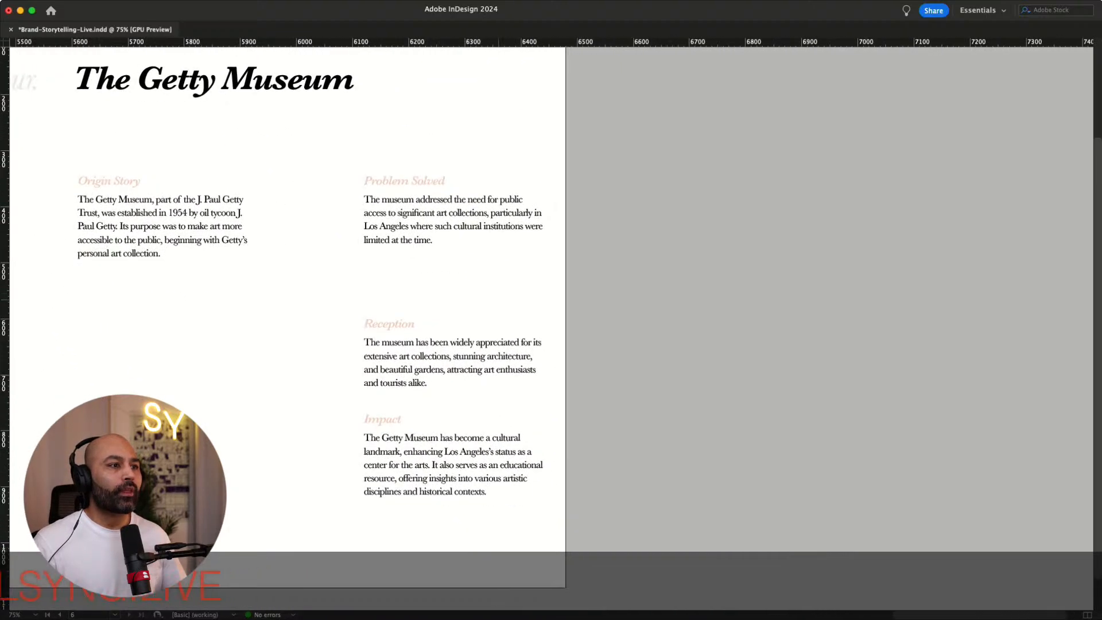
pyautogui.hscroll(-8, 532, 300)
pyautogui.hscroll(-10, 533, 300)
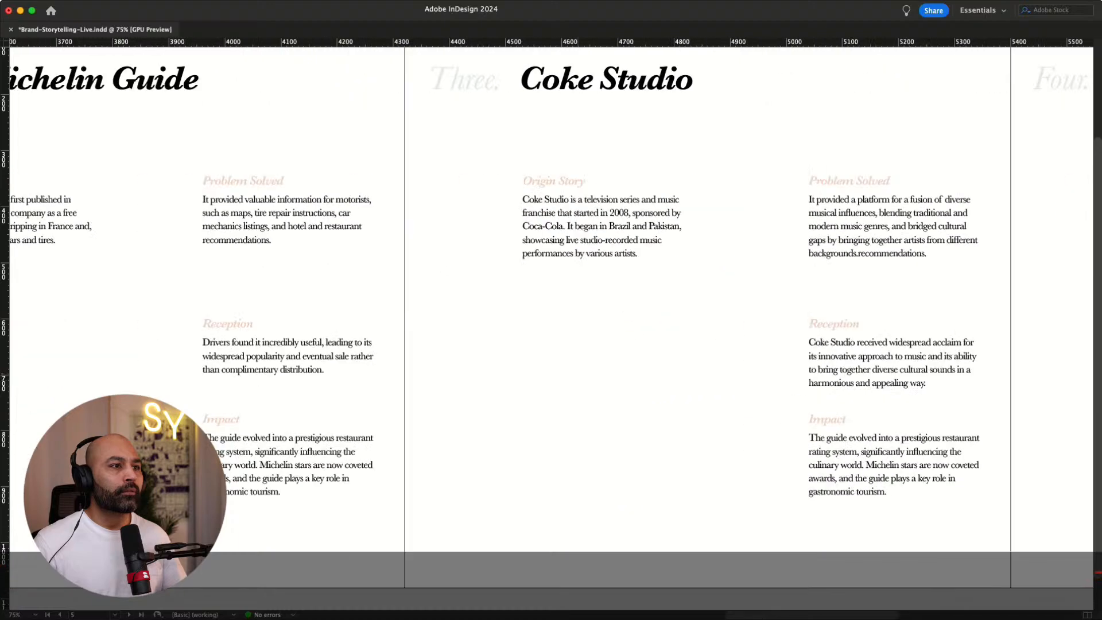
pyautogui.hscroll(-10, 532, 300)
pyautogui.scroll(2, 532, 300)
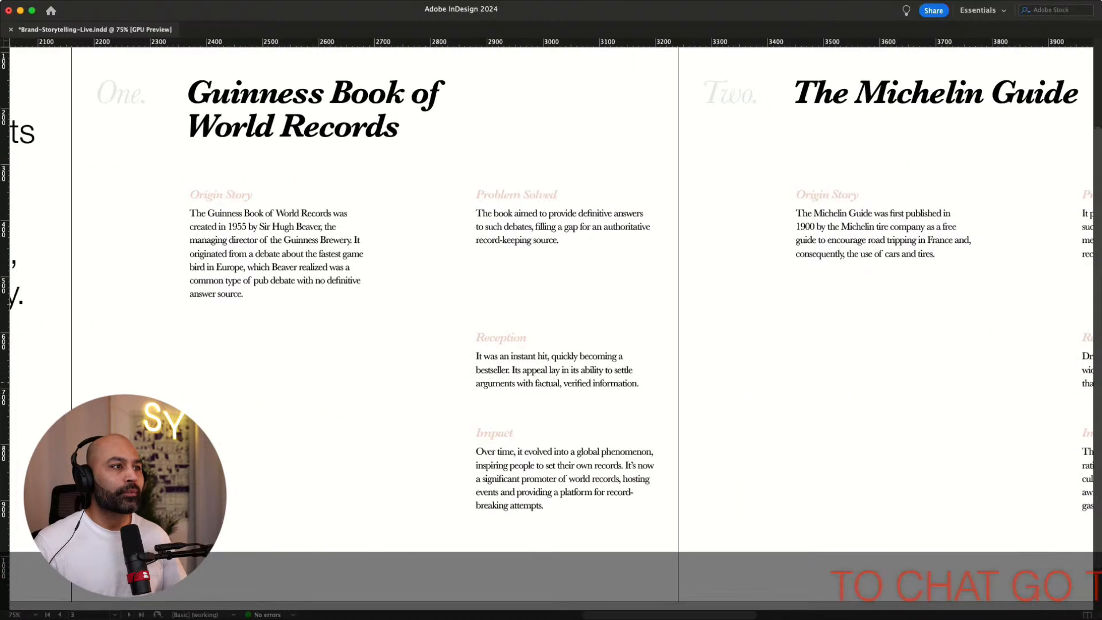
pyautogui.hscroll(6, 532, 300)
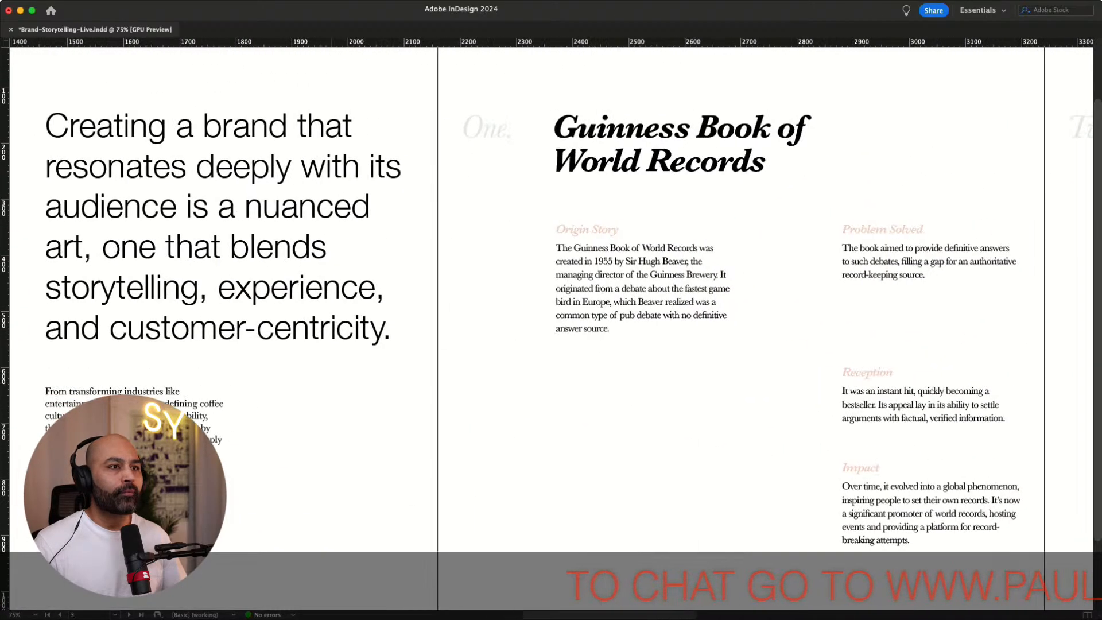
pyautogui.hscroll(3, 532, 300)
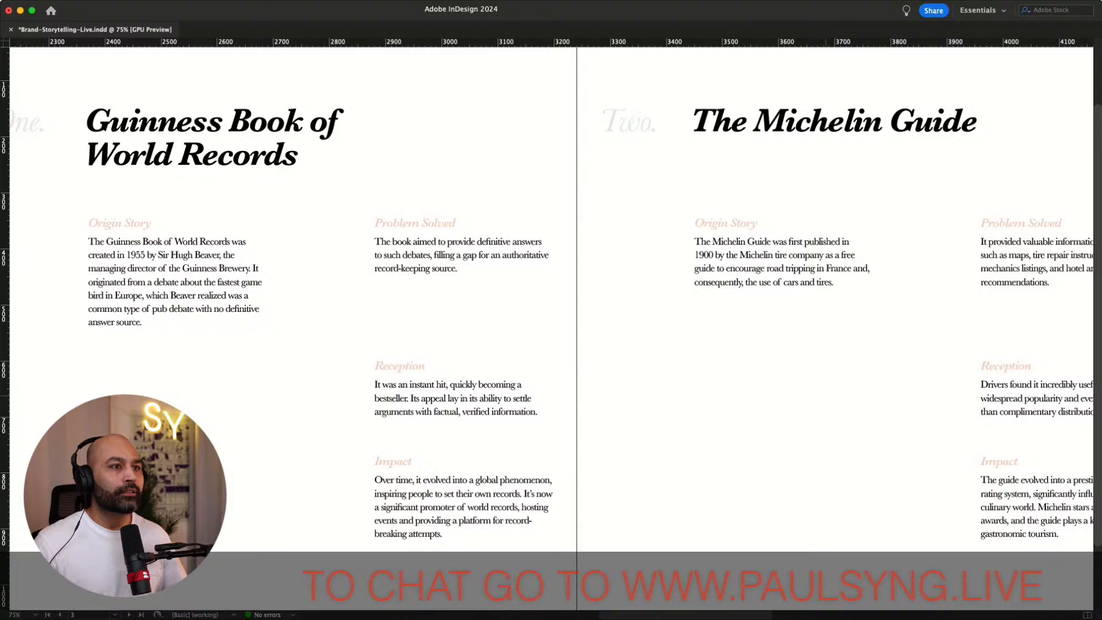
pyautogui.hscroll(7, 532, 300)
pyautogui.hscroll(-9, 532, 300)
pyautogui.hscroll(4, 532, 300)
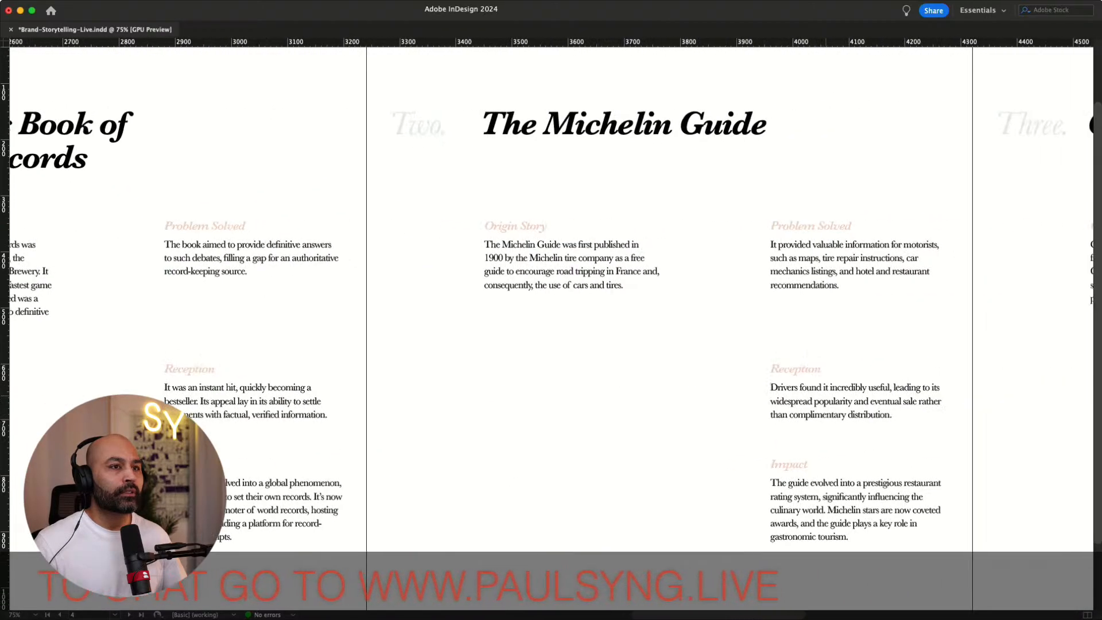
pyautogui.hscroll(-4, 532, 301)
pyautogui.hscroll(-5, 532, 300)
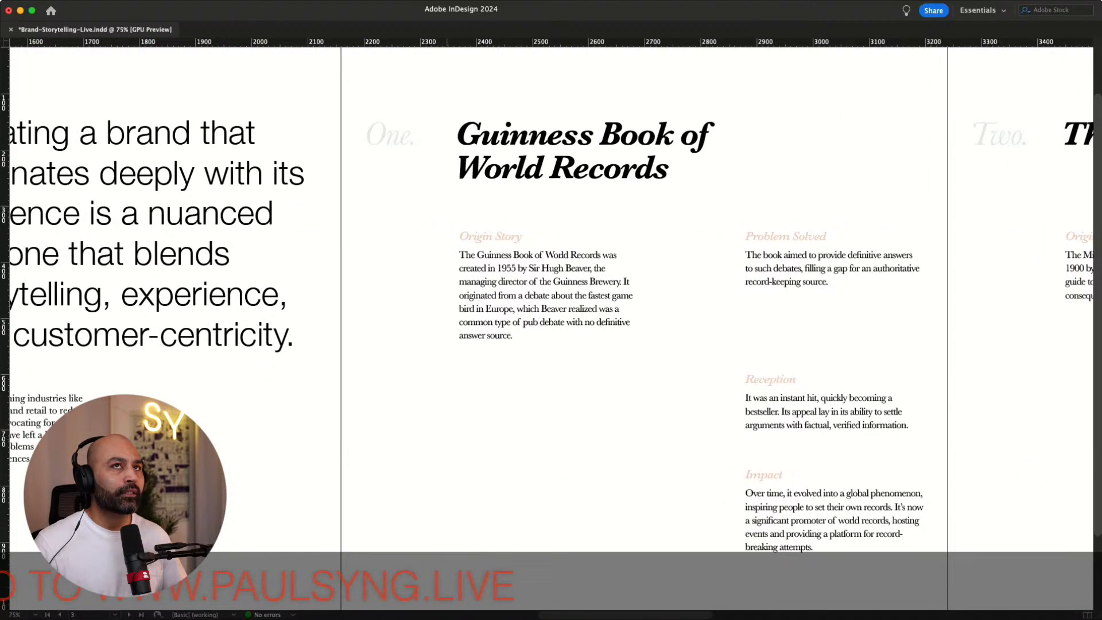
pyautogui.hscroll(-4, 532, 300)
pyautogui.hscroll(4, 532, 300)
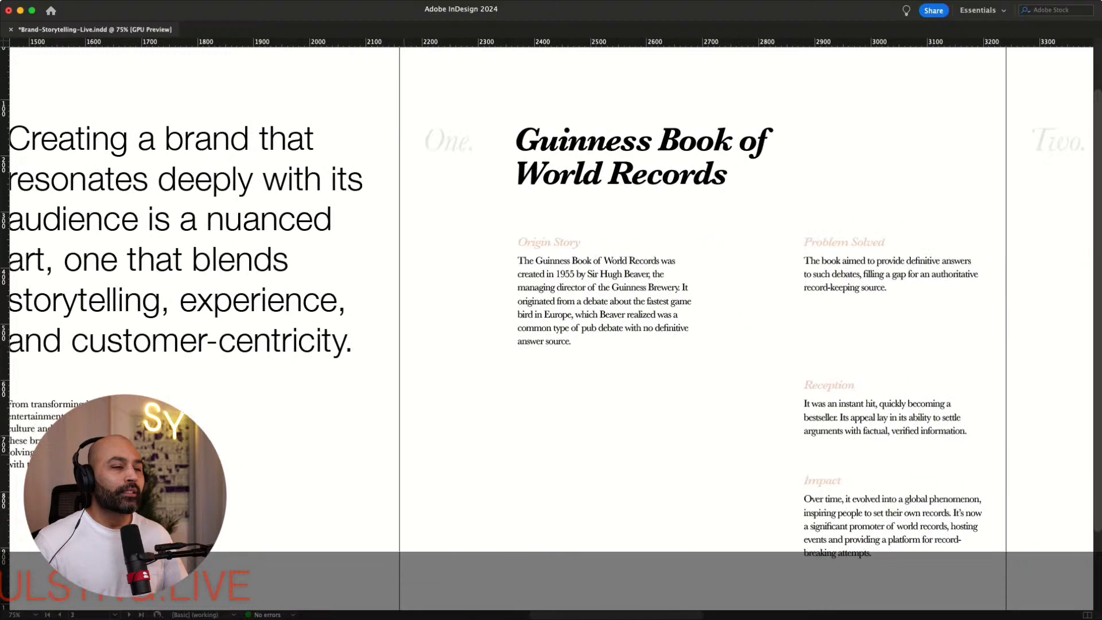
pyautogui.hscroll(12, 532, 300)
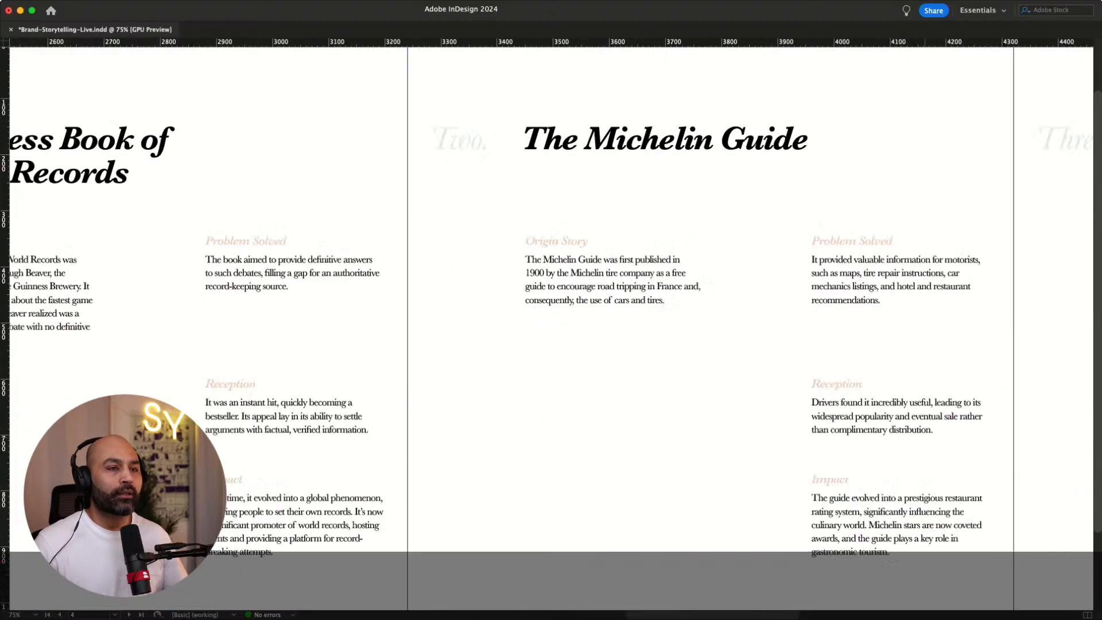
pyautogui.hscroll(7, 532, 300)
pyautogui.hscroll(14, 532, 300)
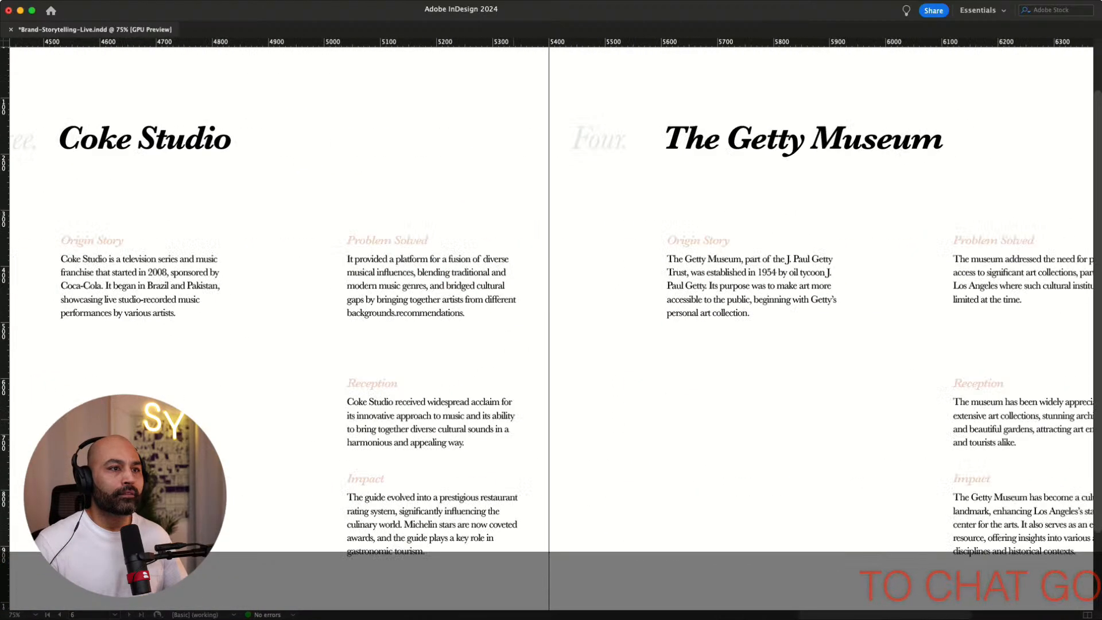
pyautogui.hscroll(1, 532, 300)
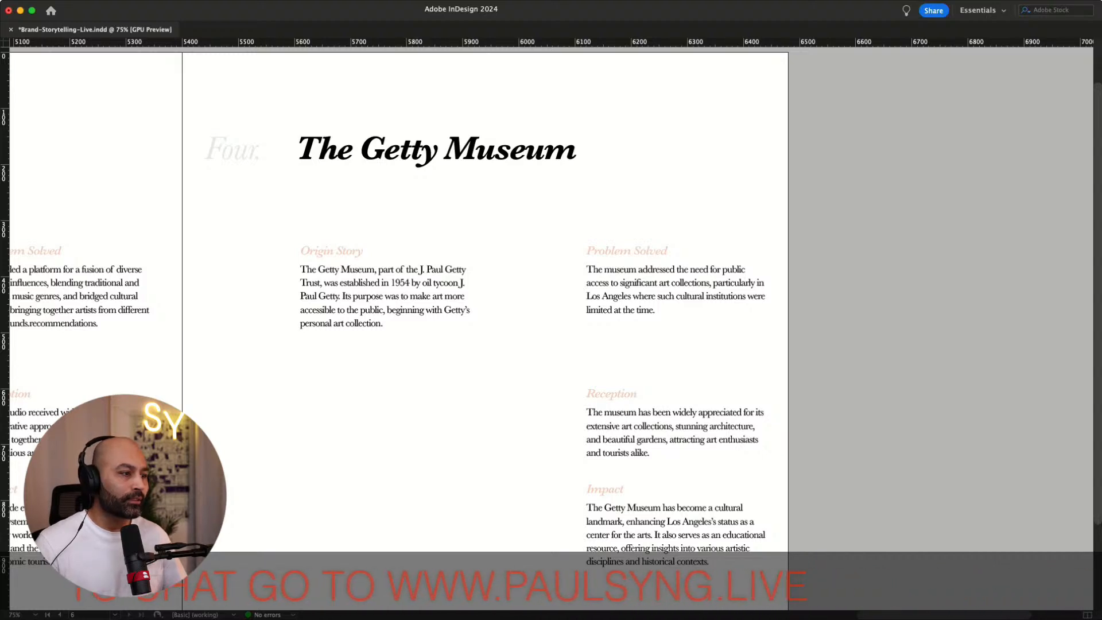
# Duplicate The Getty Museum page and renumber the new page's section label as Five
pyautogui.press('super+shift+d')
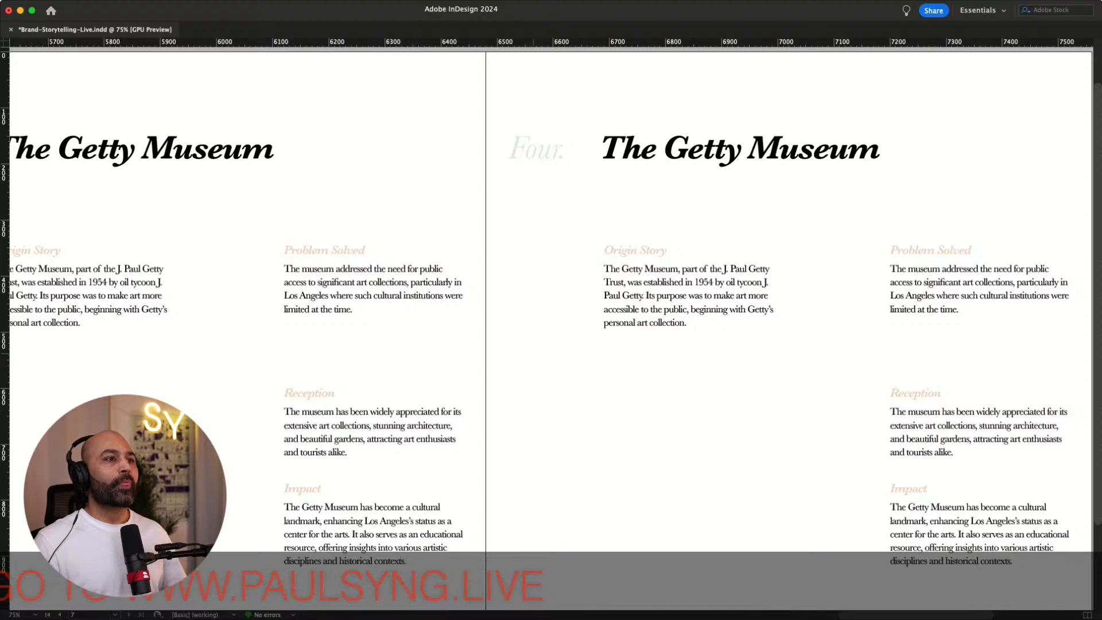
pyautogui.doubleClick(540, 151)
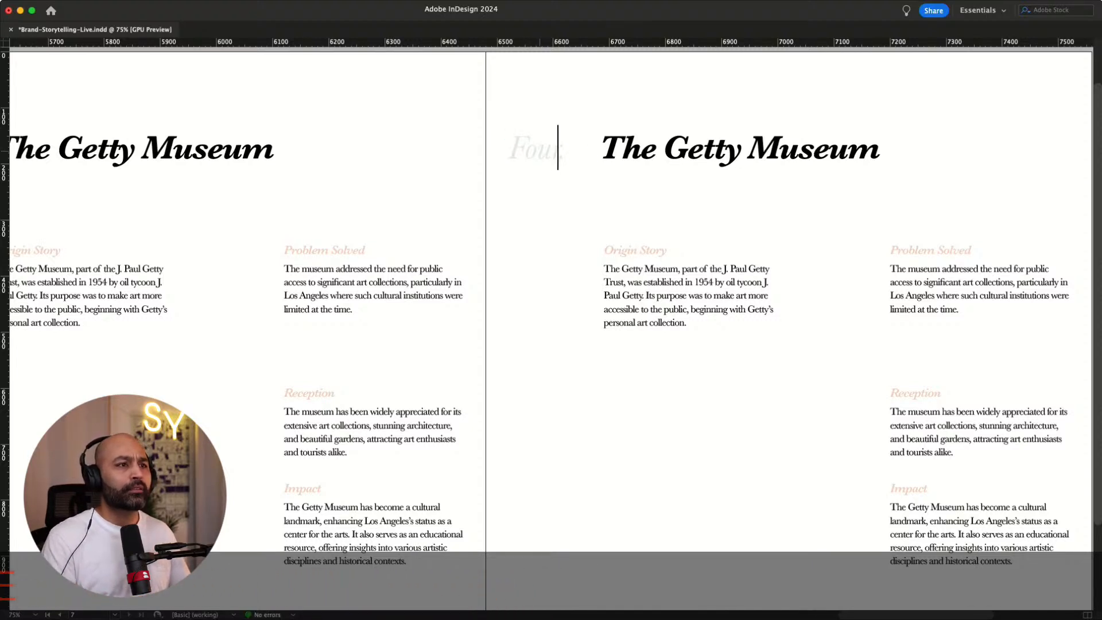
pyautogui.write('Five.')
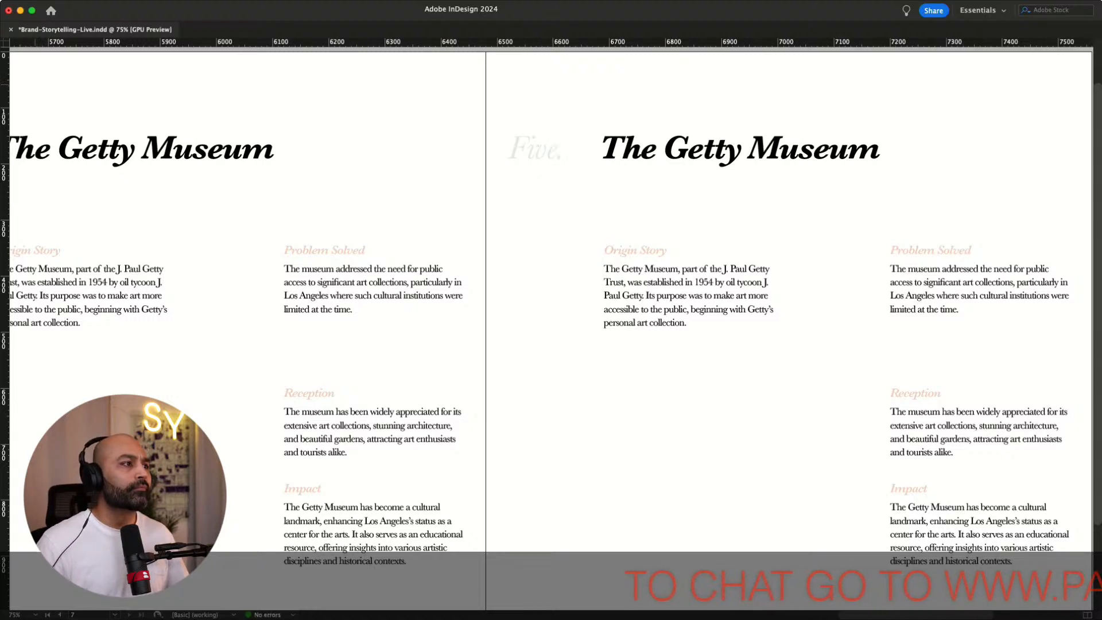
pyautogui.press('Escape')
pyautogui.press('super+shift+a')
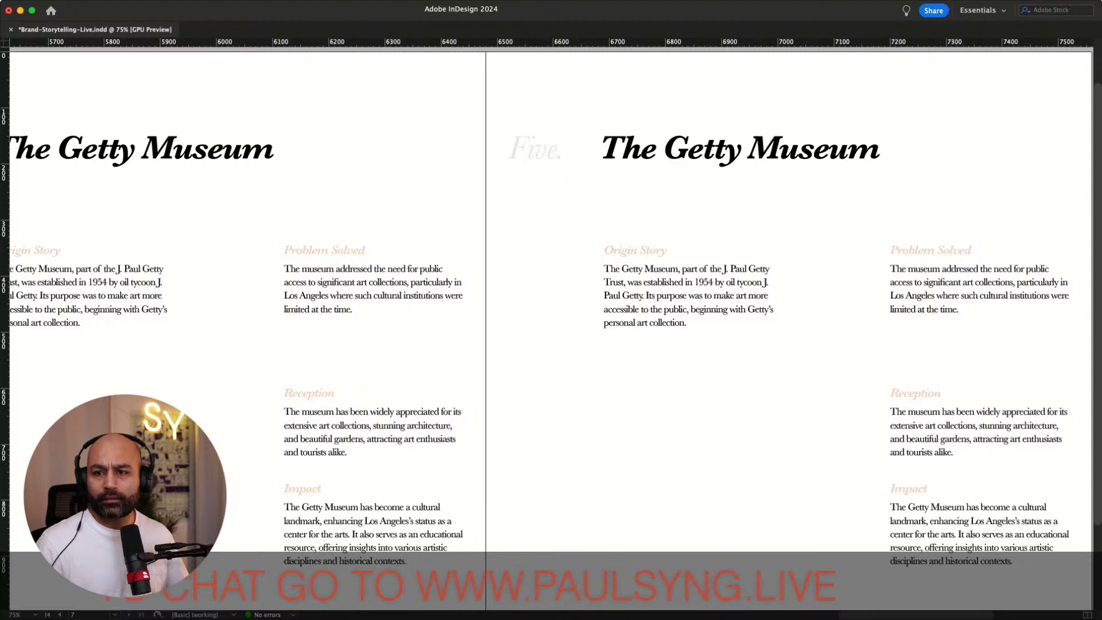
# Review the pages from The Getty Museum back to the Guinness page
pyautogui.press('super+d')
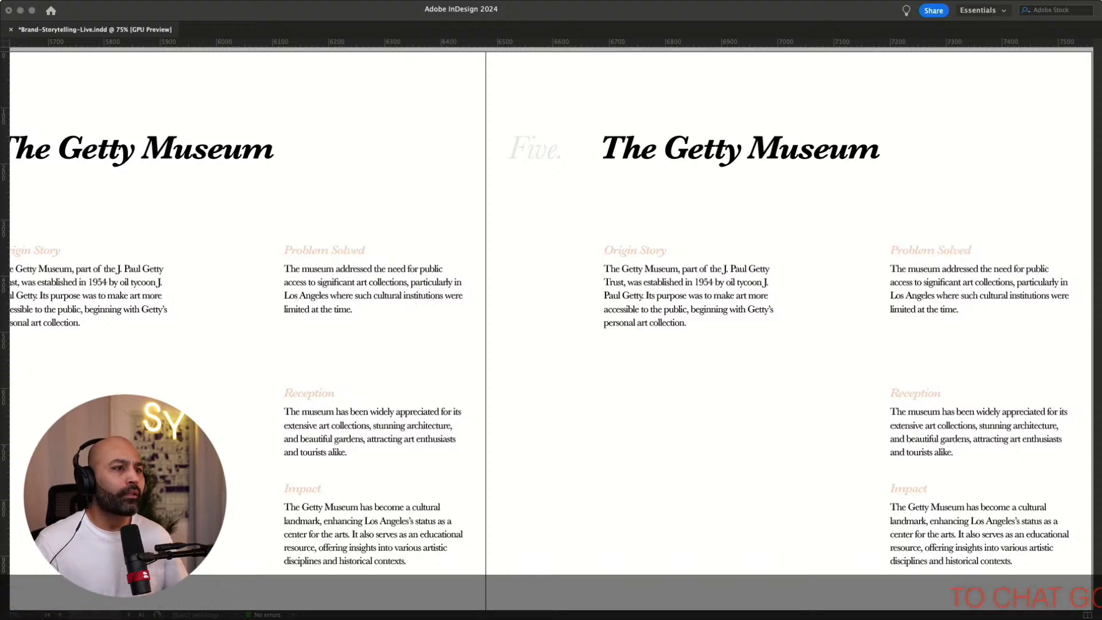
pyautogui.press('super+Tab')
pyautogui.hotkey('shift', 'pageup')
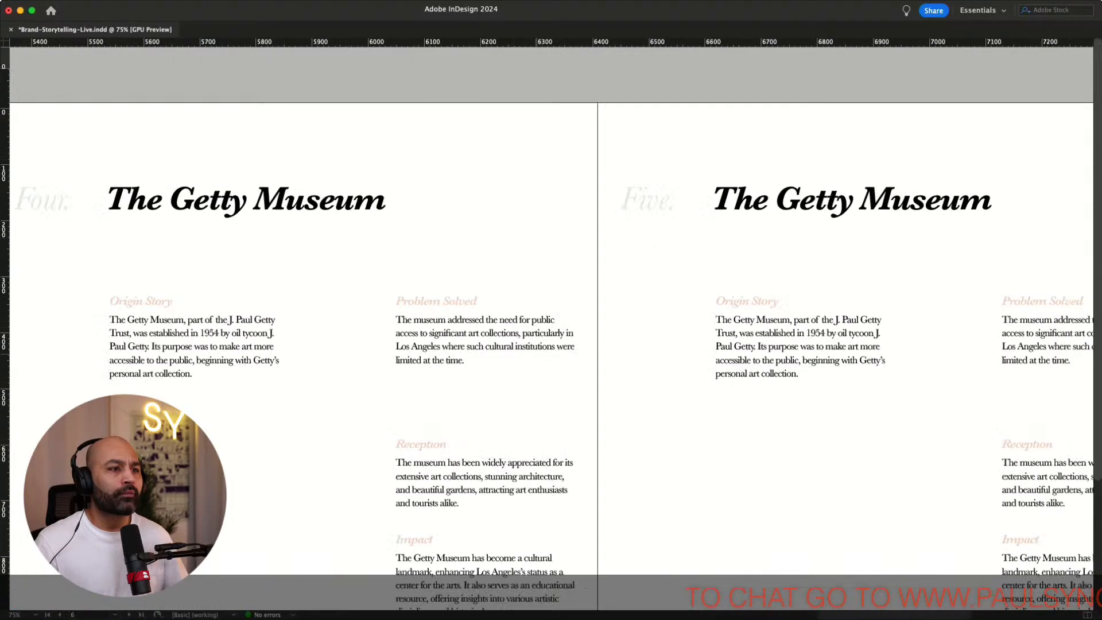
pyautogui.scroll(-1, 536, 354)
pyautogui.hscroll(1, 536, 354)
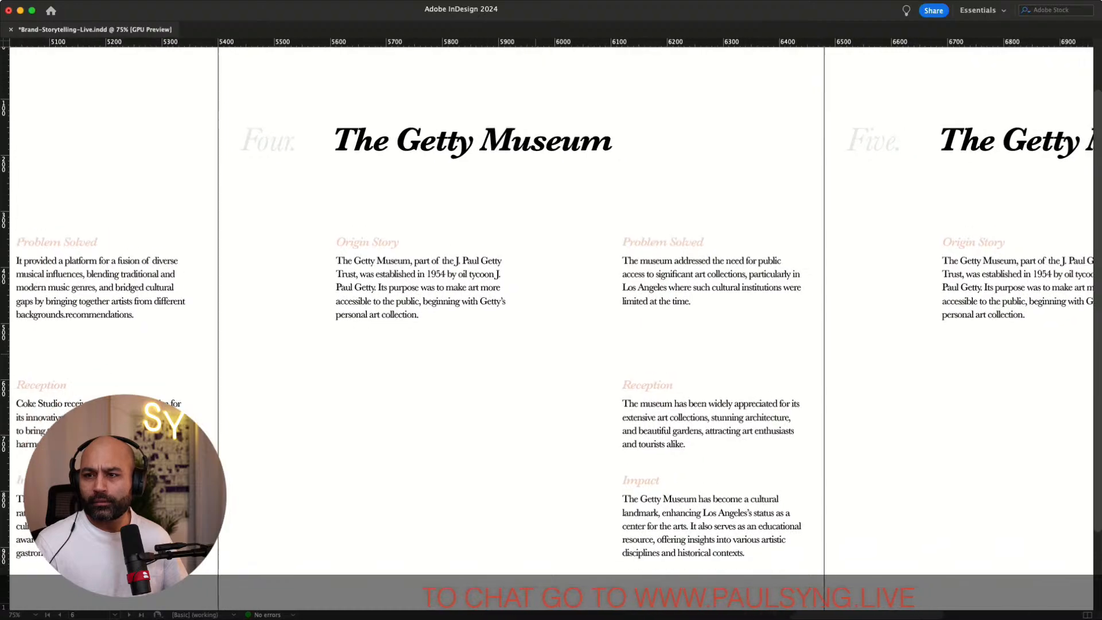
pyautogui.hscroll(-15, 551, 310)
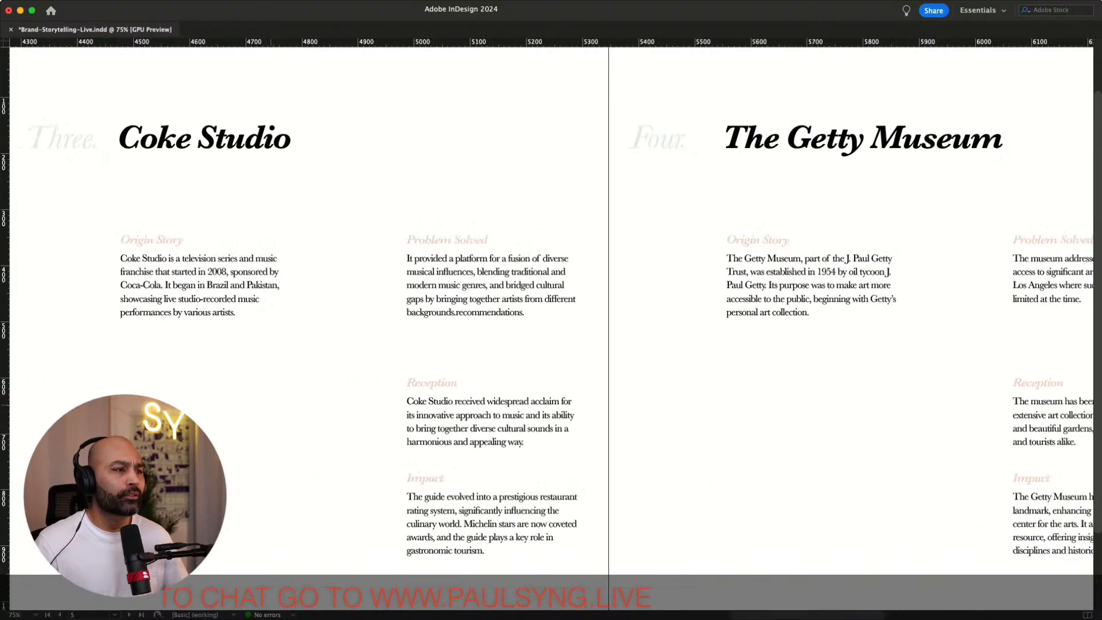
pyautogui.hscroll(-15, 550, 310)
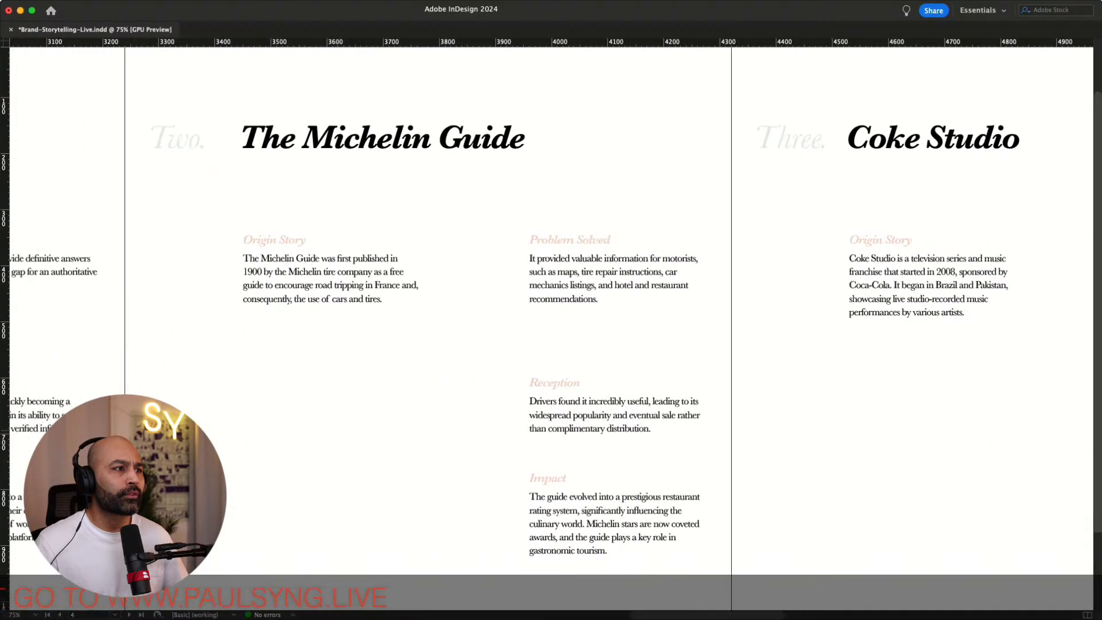
pyautogui.hscroll(15, 546, 324)
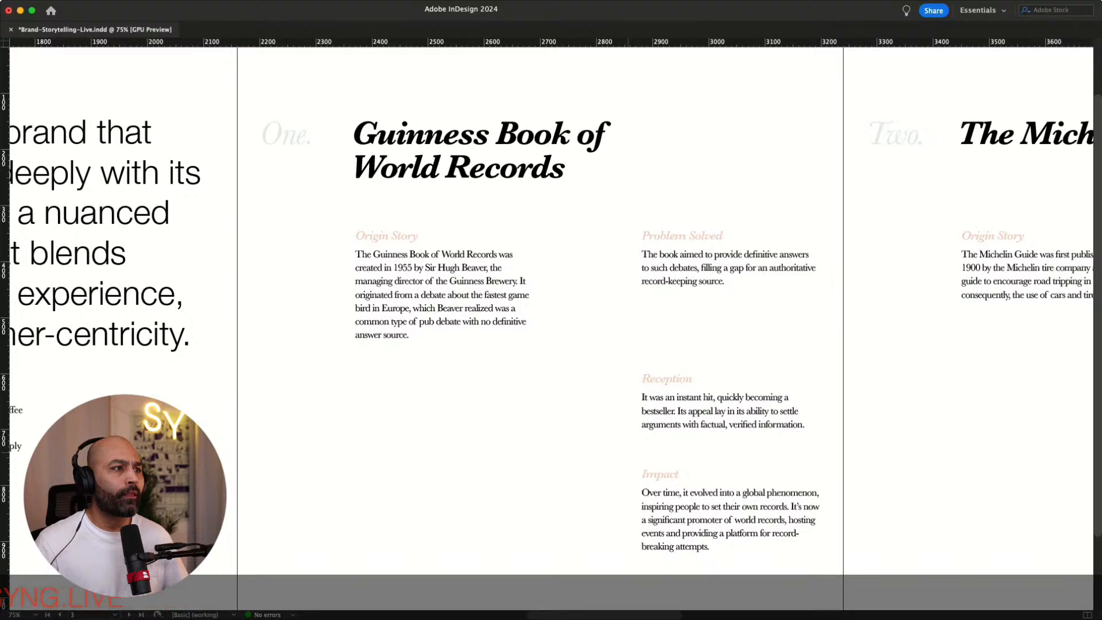
# Remove the stray space inside the Five. section label on the duplicated page
pyautogui.hscroll(15, 551, 324)
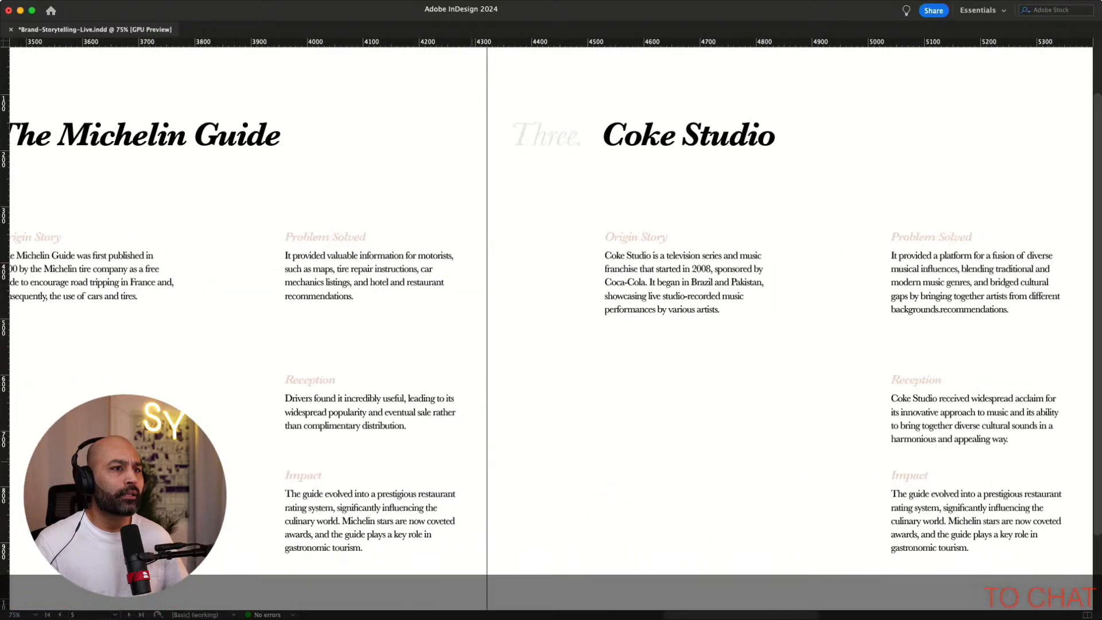
pyautogui.hscroll(15, 551, 324)
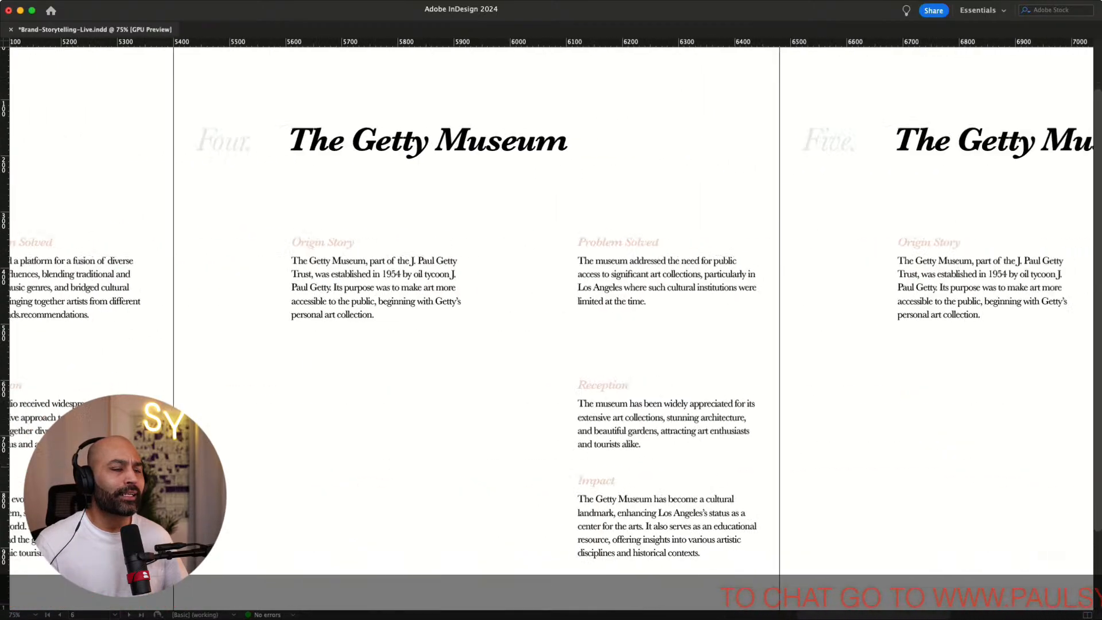
pyautogui.doubleClick(484, 149)
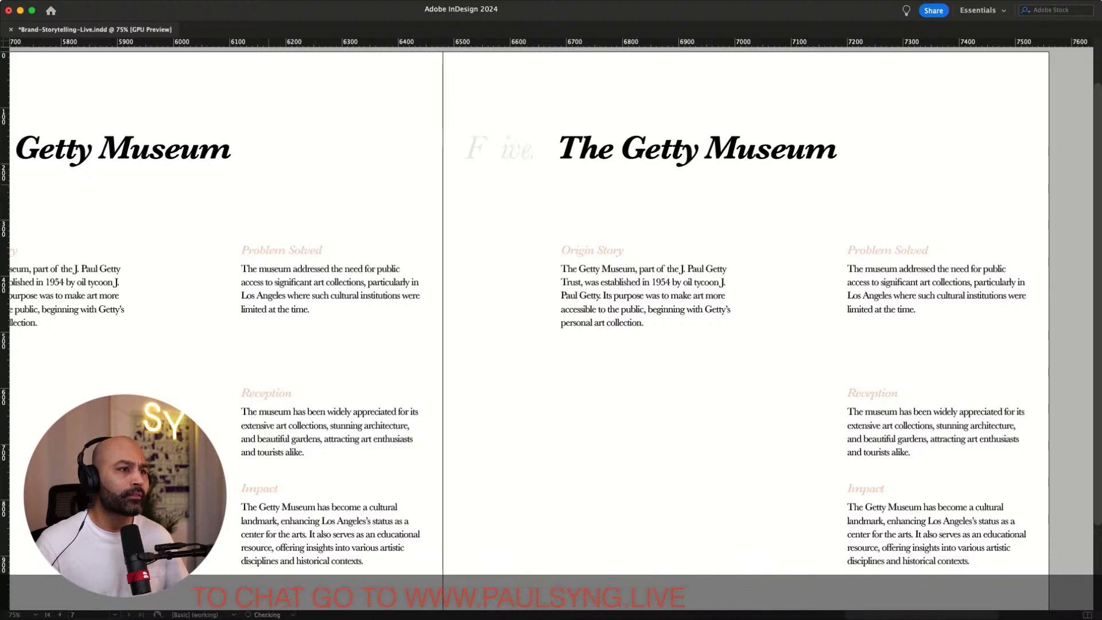
pyautogui.press('Escape')
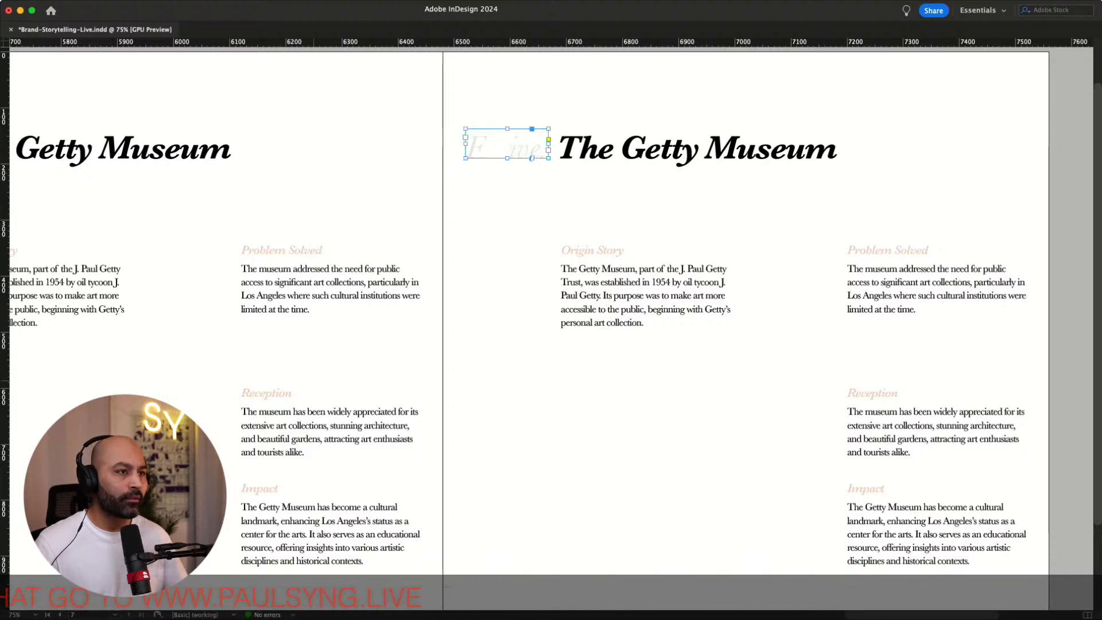
pyautogui.hscroll(-10, 551, 330)
pyautogui.hscroll(6, 551, 330)
pyautogui.hscroll(2, 551, 330)
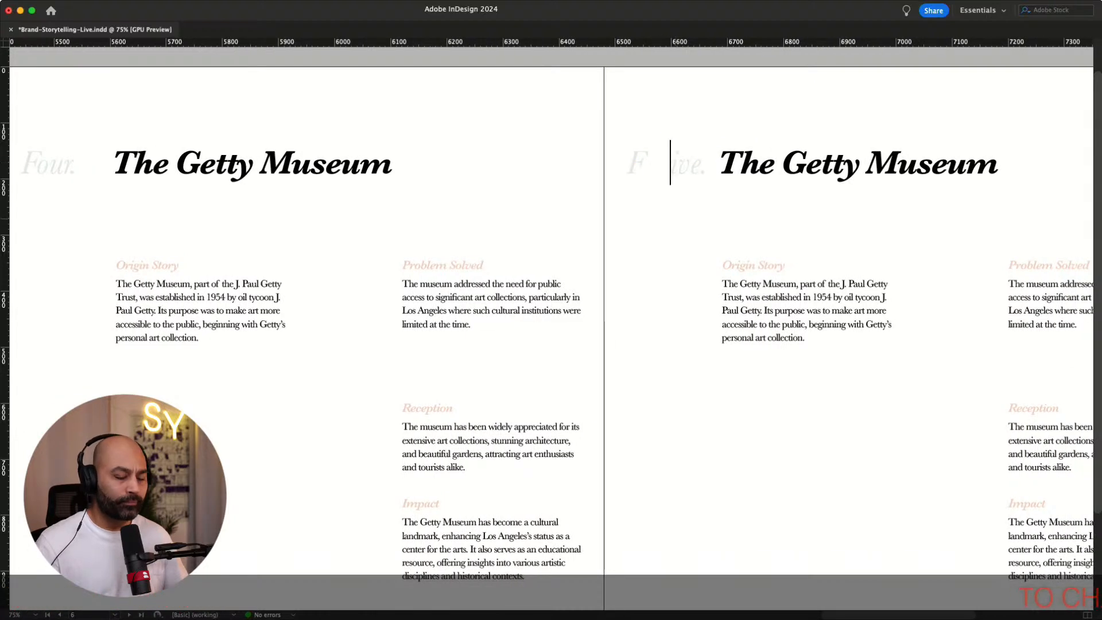
pyautogui.press('BackSpace')
pyautogui.press('BackSpace')
pyautogui.press('BackSpace')
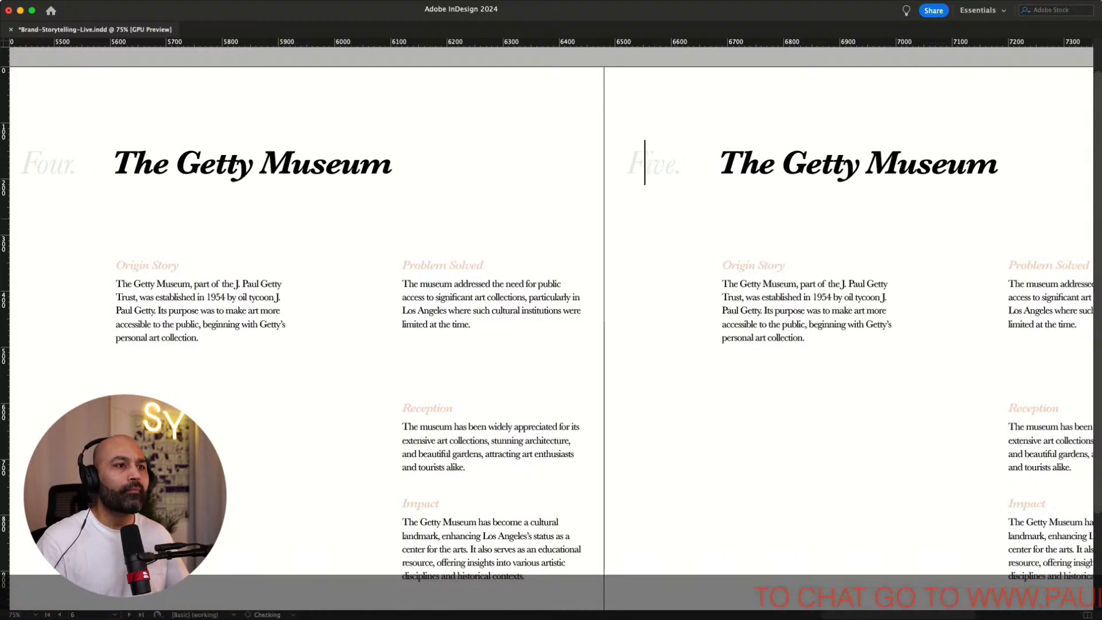
pyautogui.press('Escape')
pyautogui.click(858, 436)
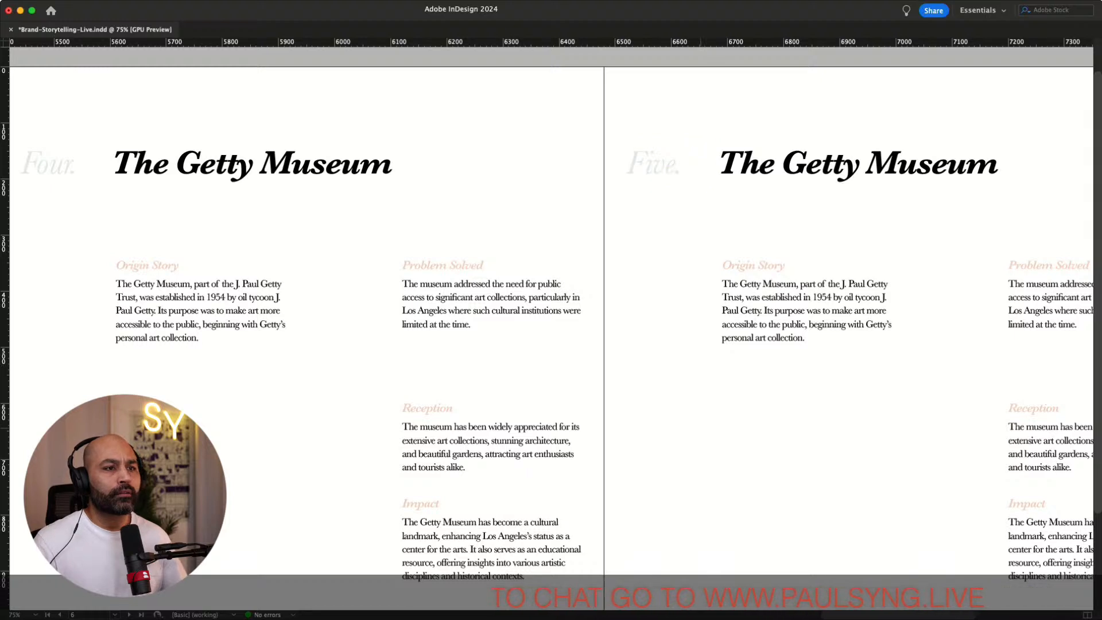
# Replace the duplicated page's title with Absolut Art Collection
pyautogui.hscroll(1, 858, 436)
pyautogui.hscroll(10, 550, 338)
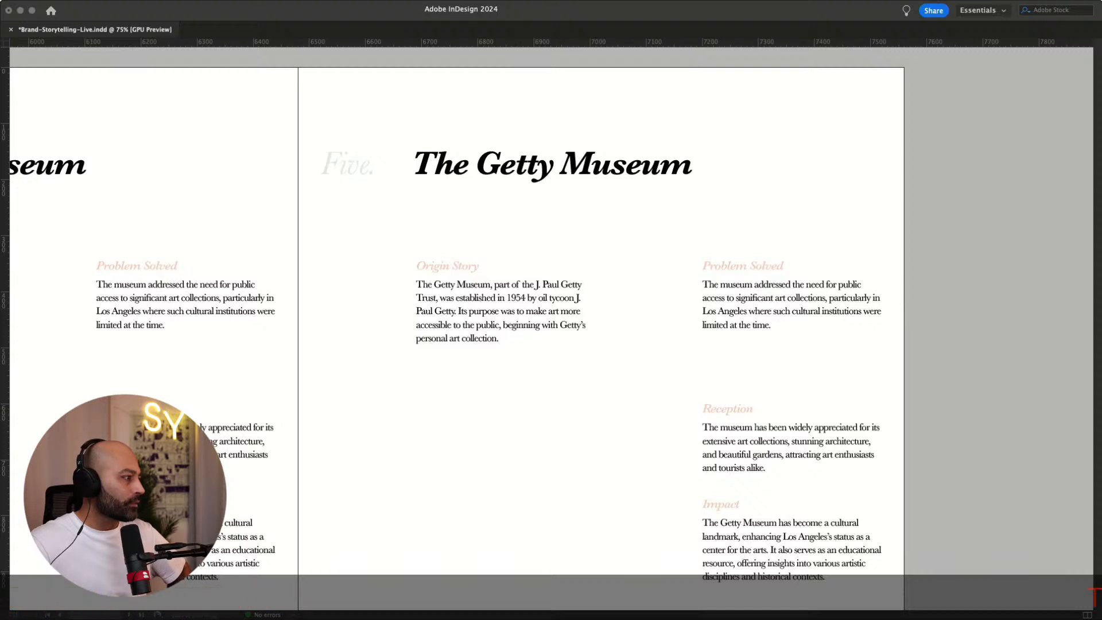
pyautogui.tripleClick(513, 173)
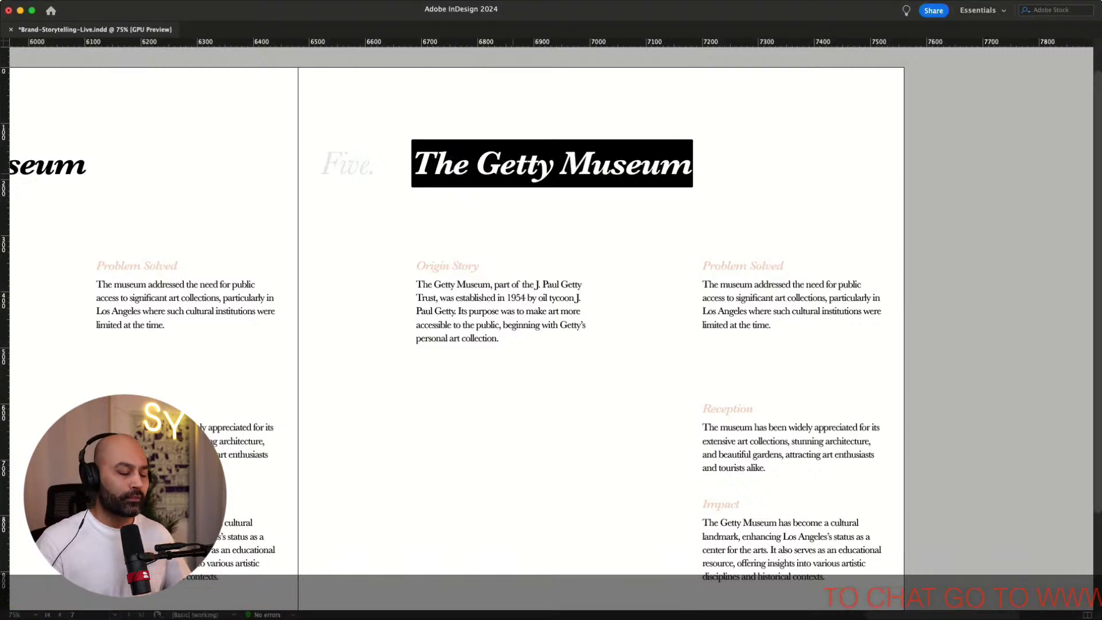
pyautogui.press('super+v')
pyautogui.press('Escape')
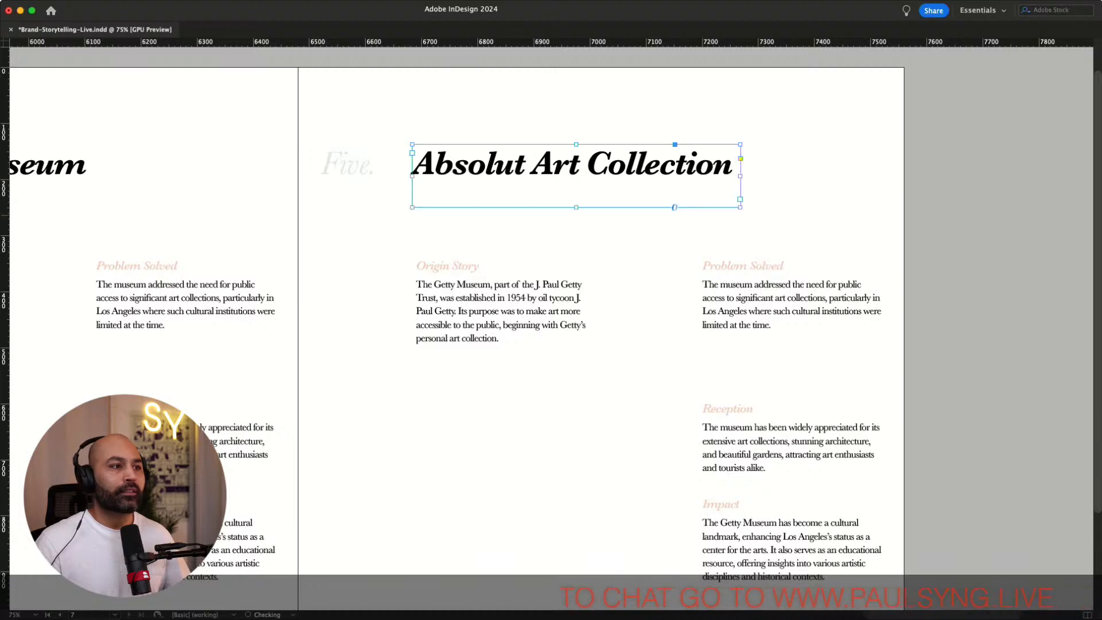
# Paste new Origin Story text about the Absolut Art Collection beginning in 1986 over the old paragraph
pyautogui.press('super+Tab')
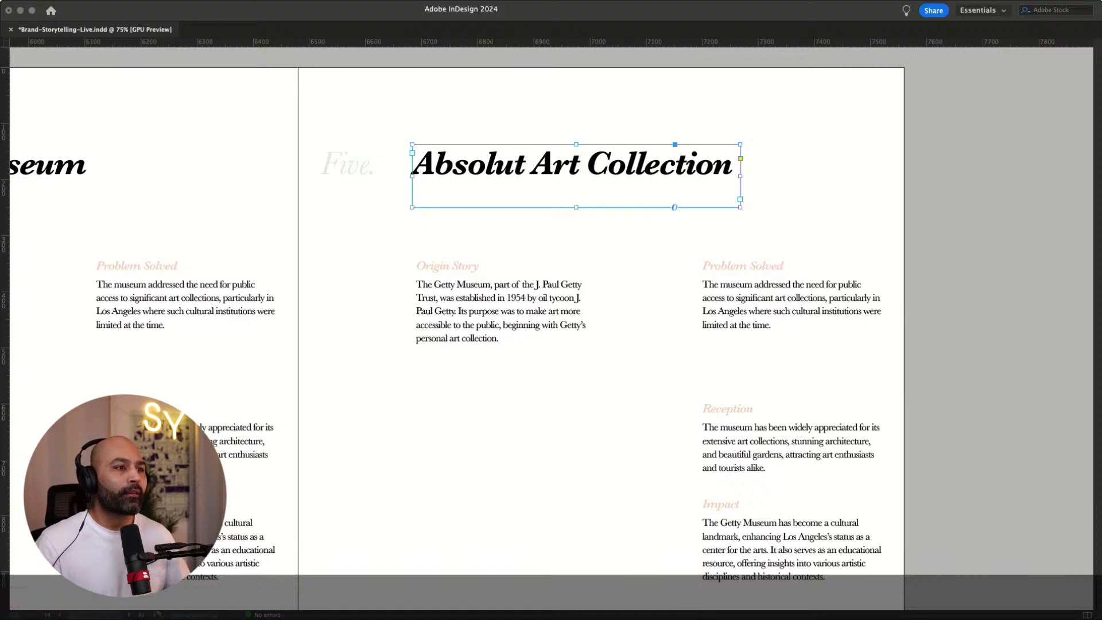
pyautogui.click(505, 310)
pyautogui.moveTo(501, 341); pyautogui.dragTo(393, 286)
pyautogui.write('The Absolut Art Collection began in 1986 when Absolut Vodka started collaborating with artists to create advertisements.')
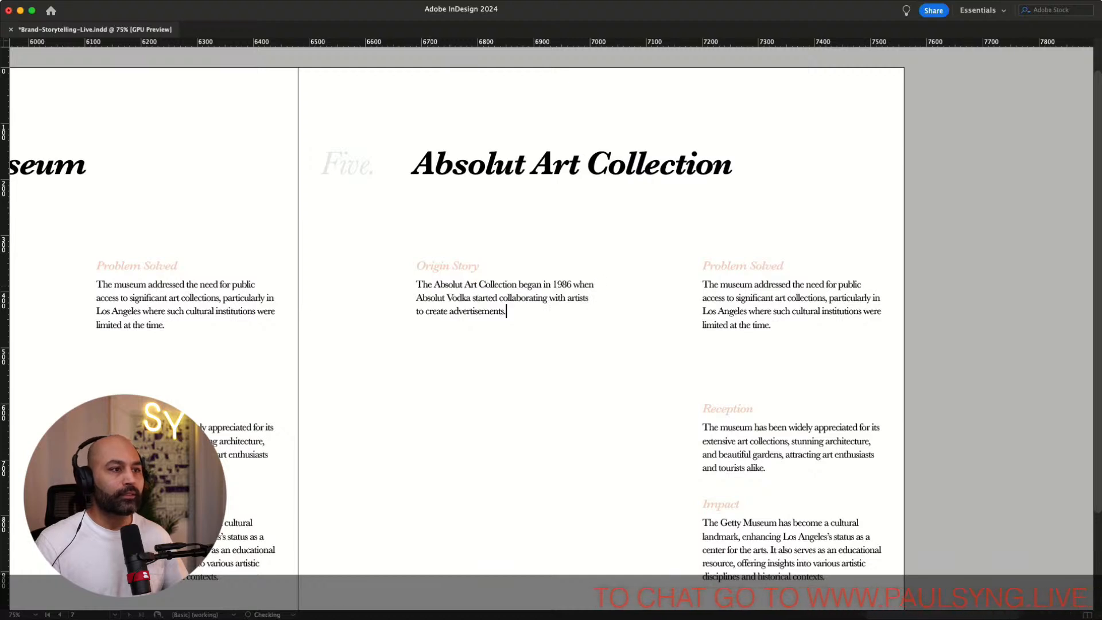
pyautogui.press('Escape')
pyautogui.press('super+shift+a')
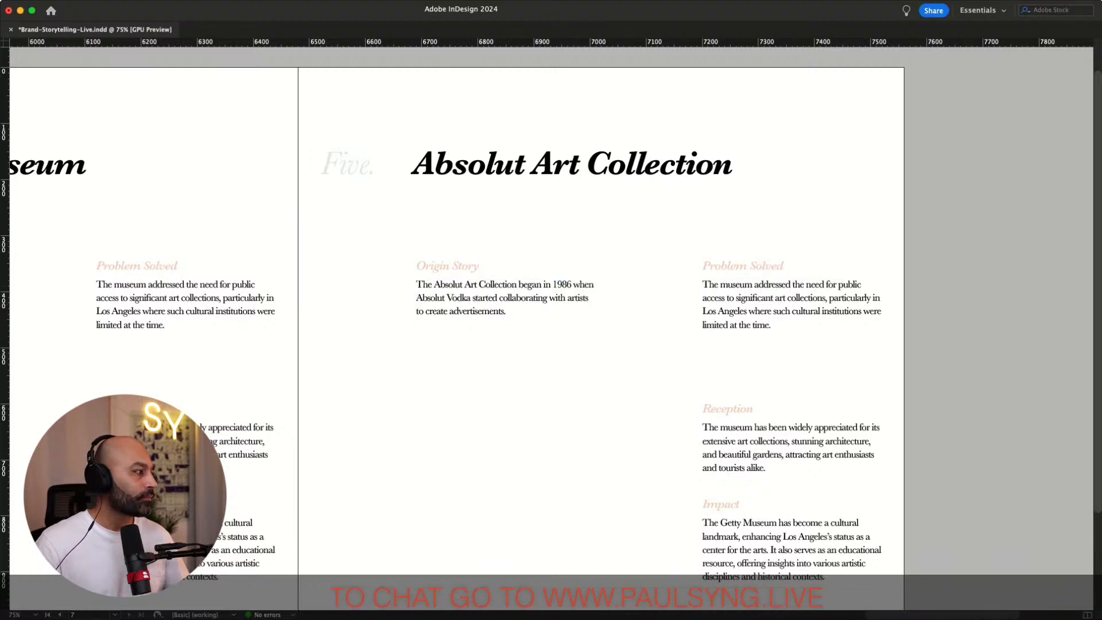
# Replace the Problem Solved paragraph with pasted text about offering artists a platform to showcase their work
pyautogui.press('super+Tab')
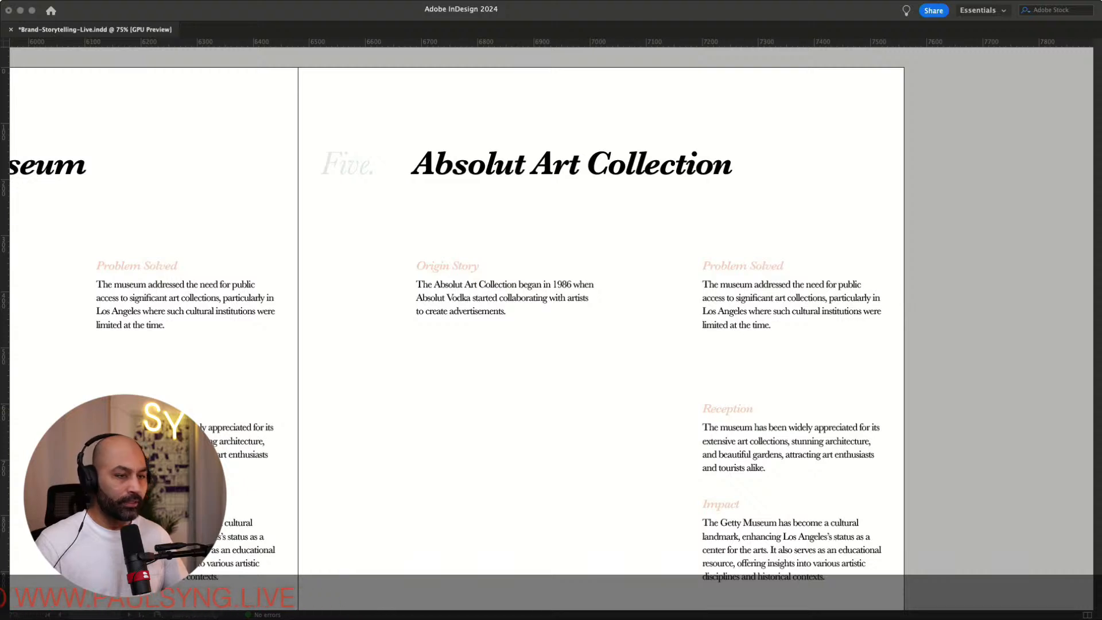
pyautogui.click(765, 297)
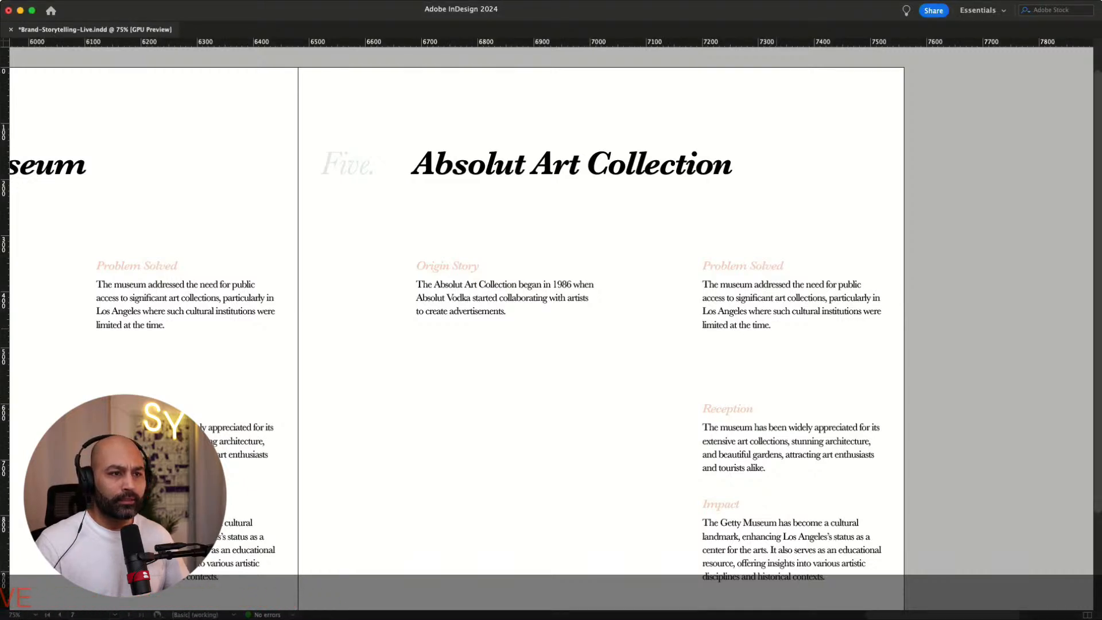
pyautogui.moveTo(772, 325); pyautogui.dragTo(702, 297)
pyautogui.write('It offered a unique platform for artists to showcase their work while associating the brand with creativity and sophistication.')
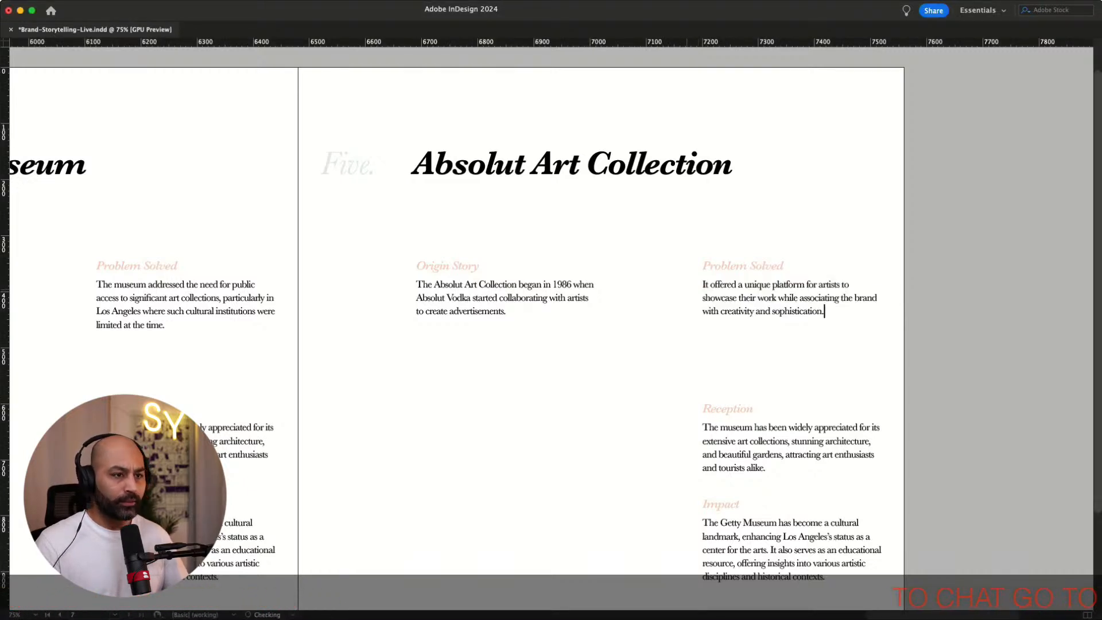
pyautogui.press('Escape')
pyautogui.press('super+shift+a')
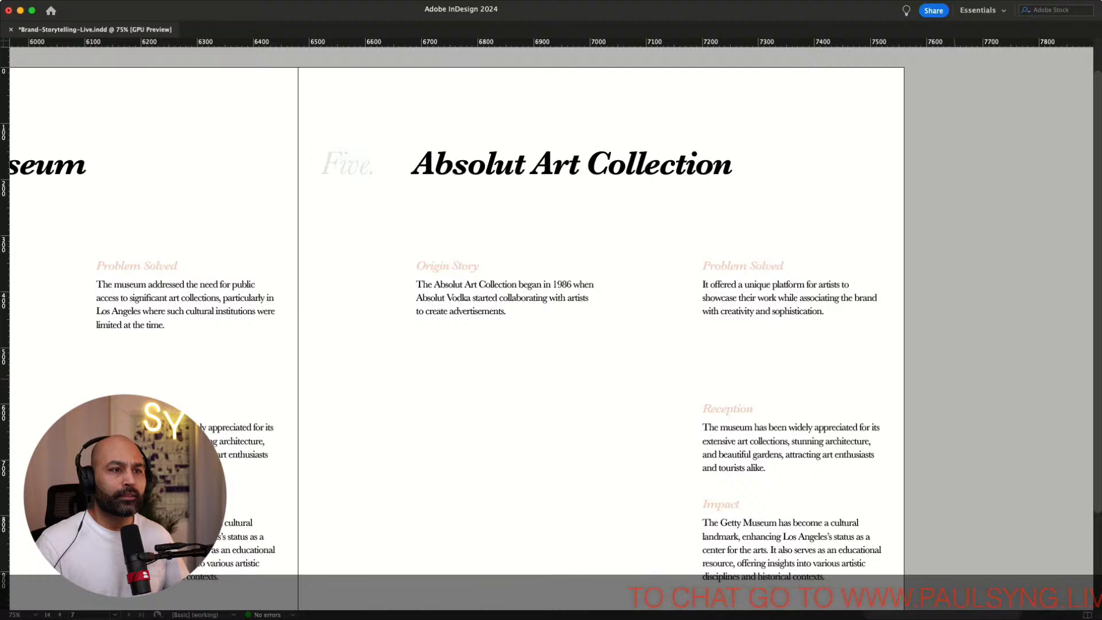
# Replace the Reception paragraph with pasted text about the campaign being highly successful
pyautogui.scroll(-3, 551, 310)
pyautogui.hscroll(3, 551, 310)
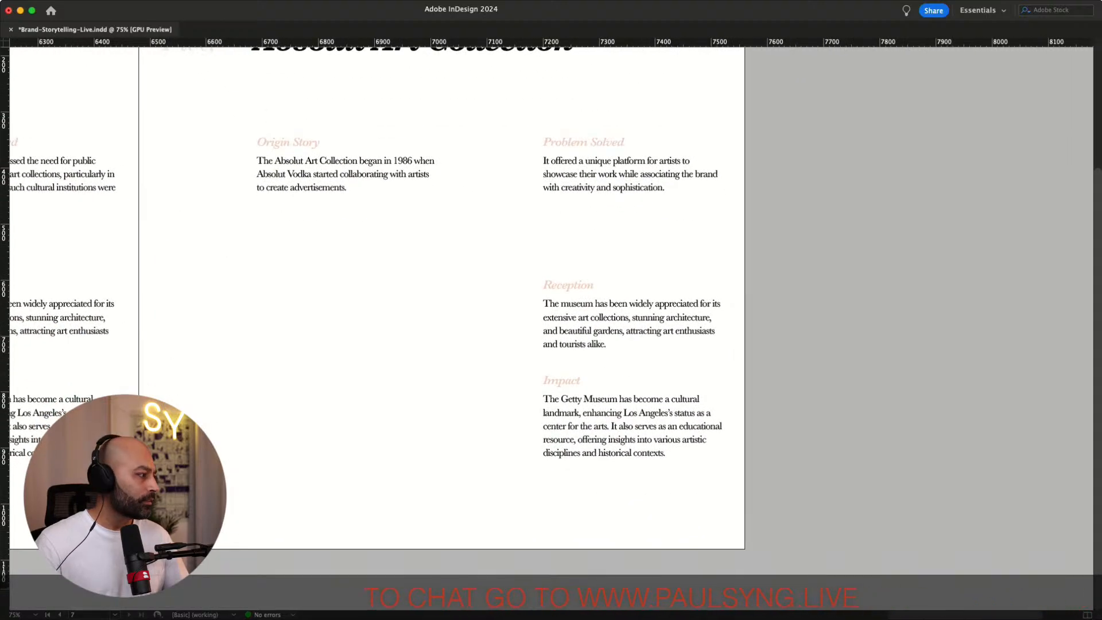
pyautogui.press('super+Tab')
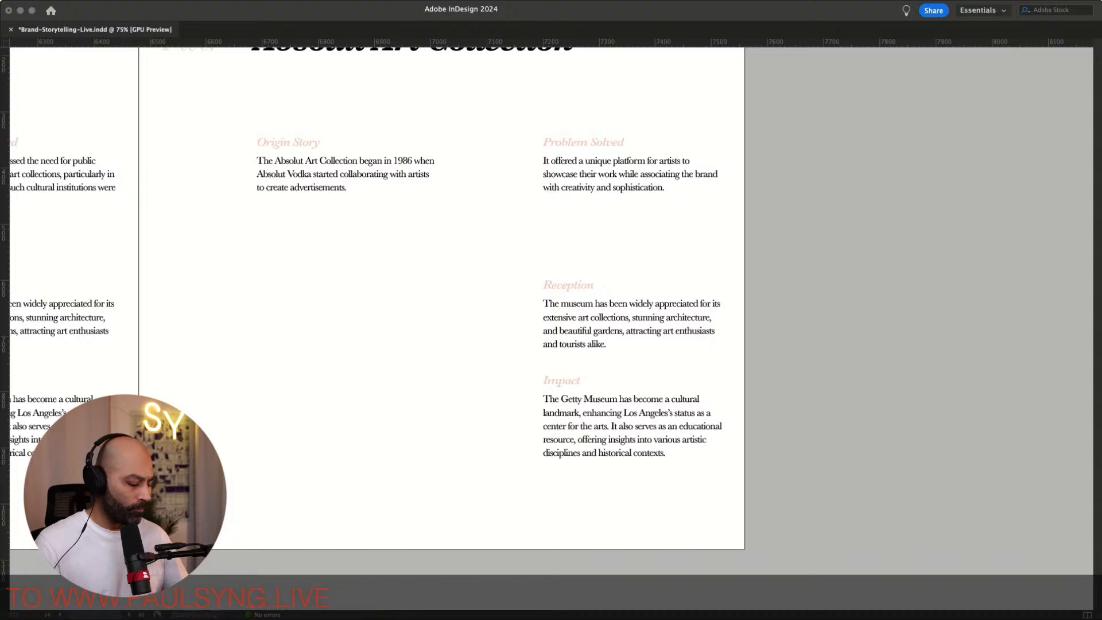
pyautogui.press('super+Tab')
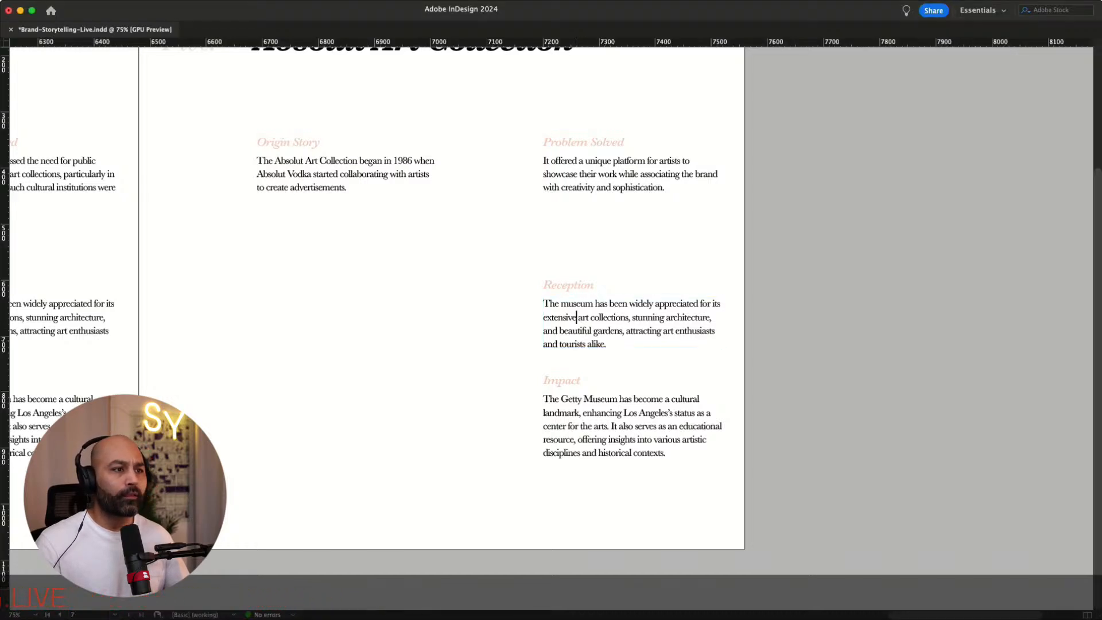
pyautogui.moveTo(614, 347); pyautogui.dragTo(542, 309)
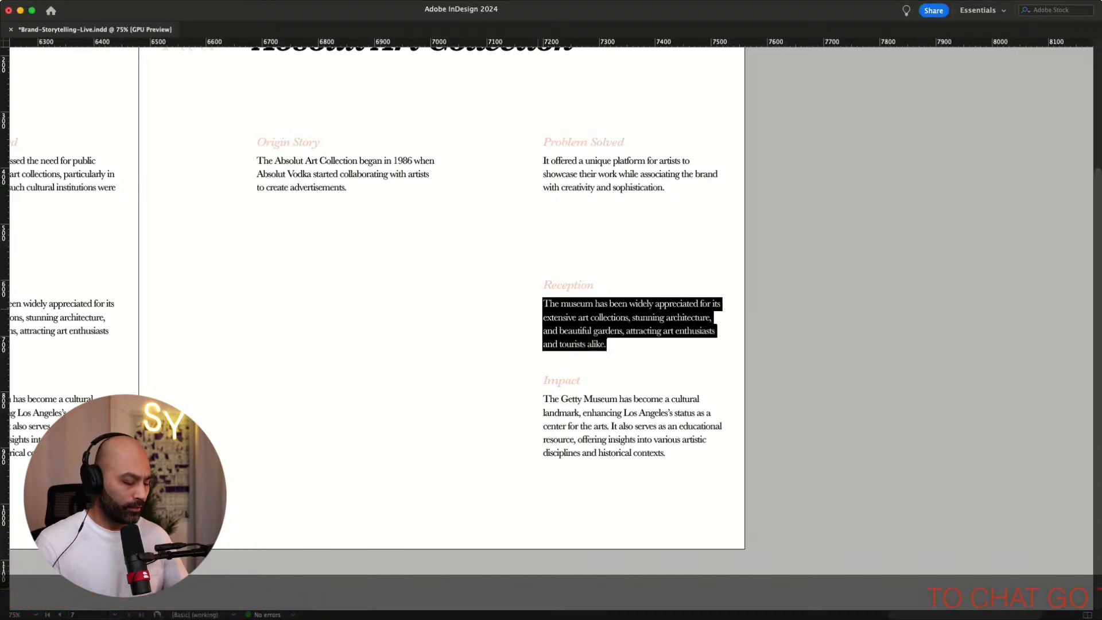
pyautogui.press('super+v')
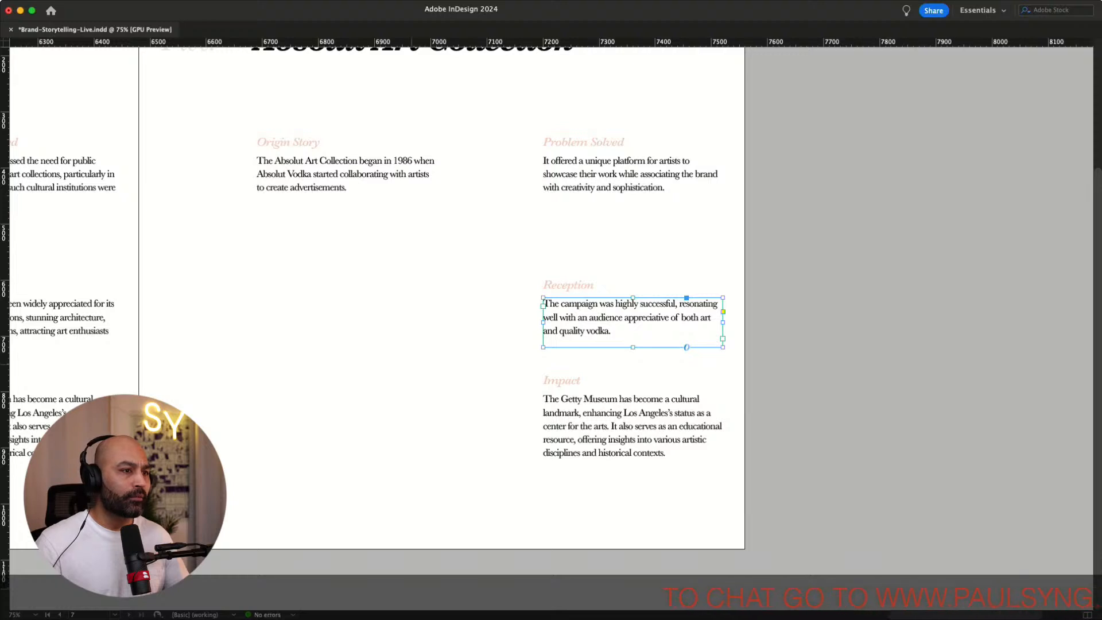
# Replace the Impact paragraph with pasted text about enhancing the brand's image as a patron of the arts
pyautogui.press('super+Tab')
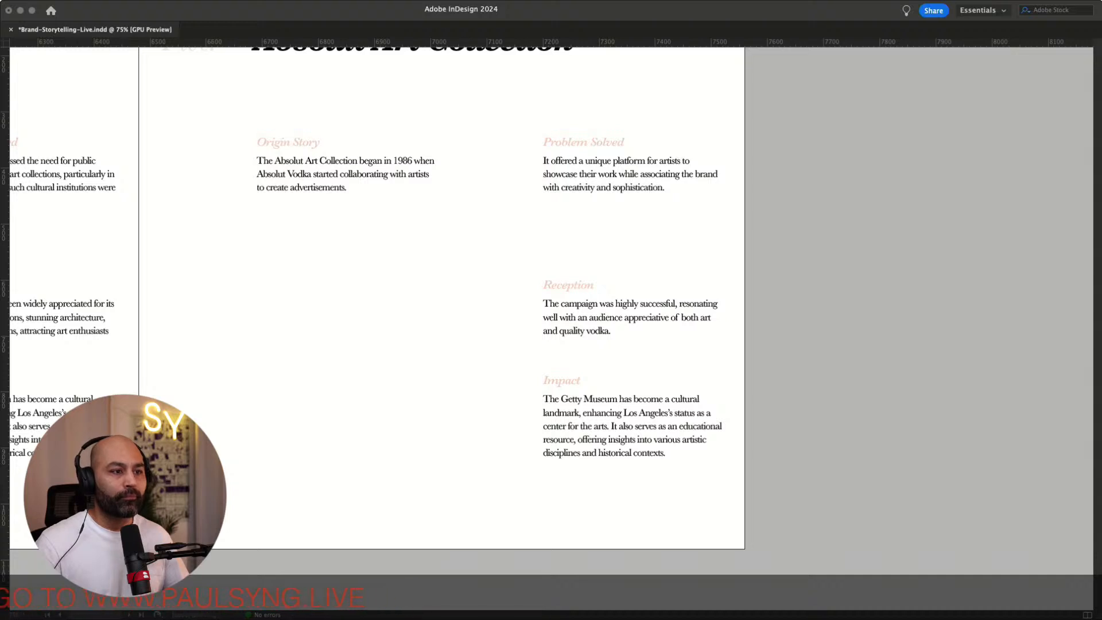
pyautogui.press('super+Tab')
pyautogui.moveTo(572, 452); pyautogui.dragTo(543, 413)
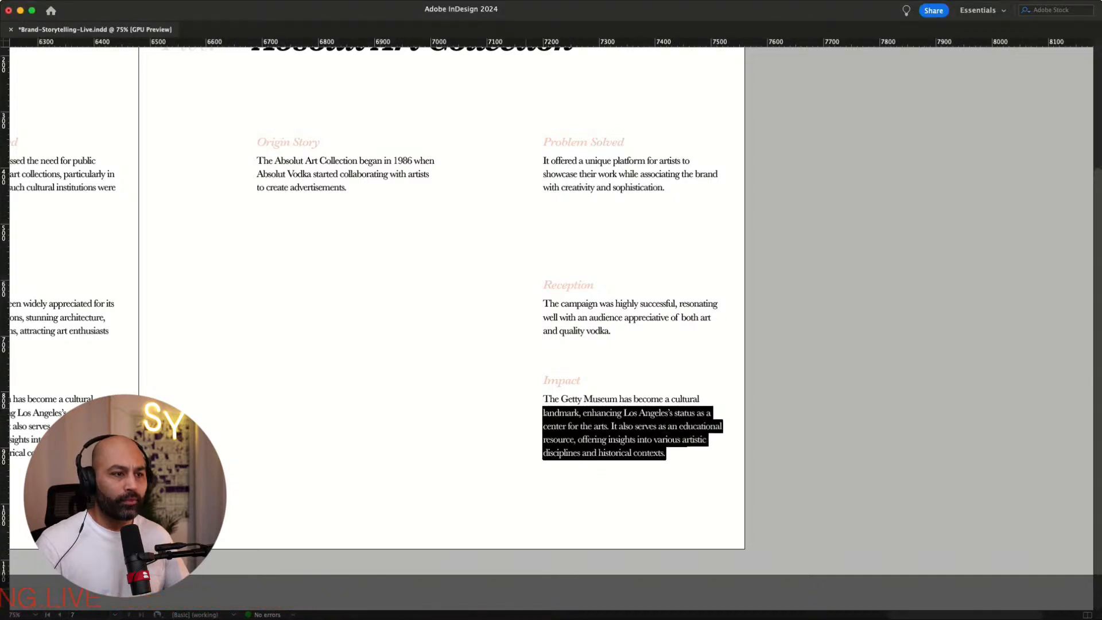
pyautogui.write('The Absolut Art Collection significantly enhanced the brand’s image, positioning Absolut as a patron of the arts and a culturally aware brand.')
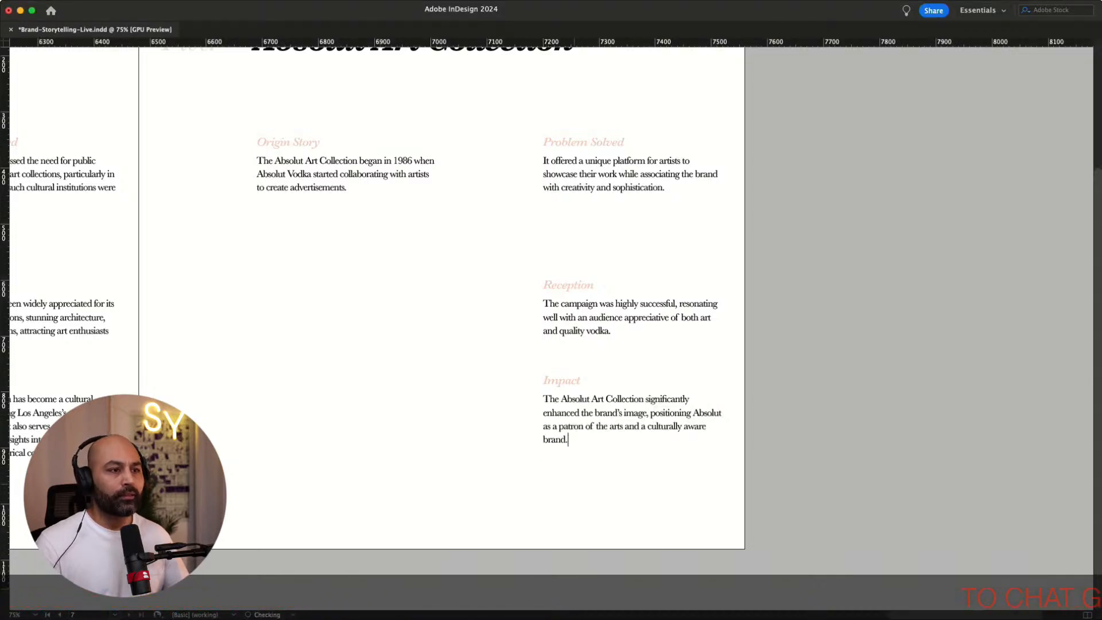
# Review the pages from Absolut Art Collection back to the cover page
pyautogui.hscroll(-10, 551, 298)
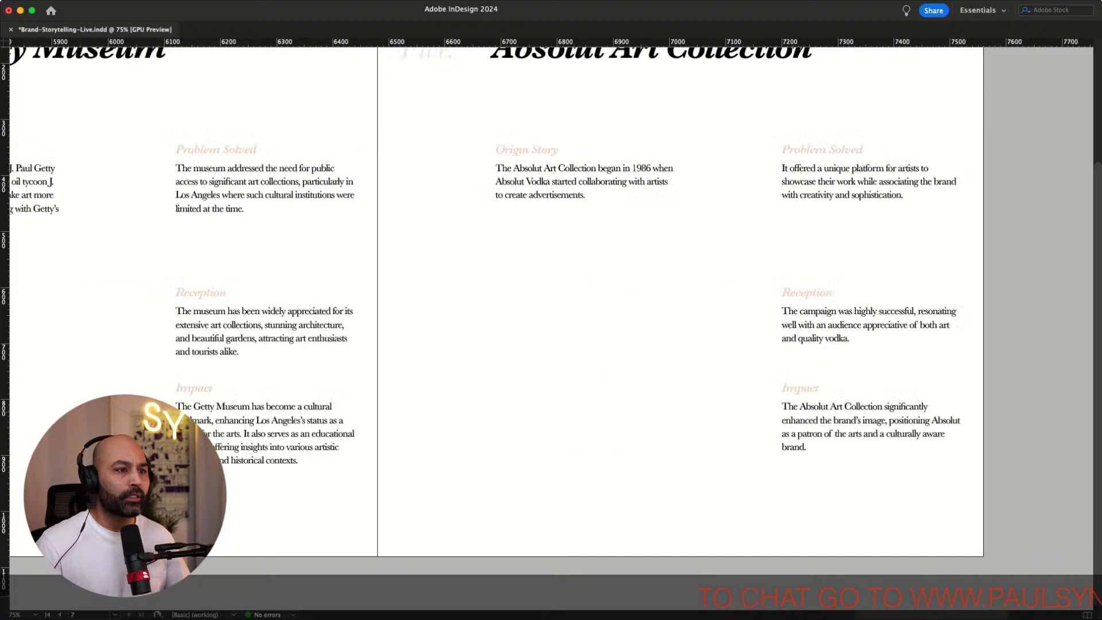
pyautogui.scroll(2, 551, 299)
pyautogui.hscroll(4, 551, 298)
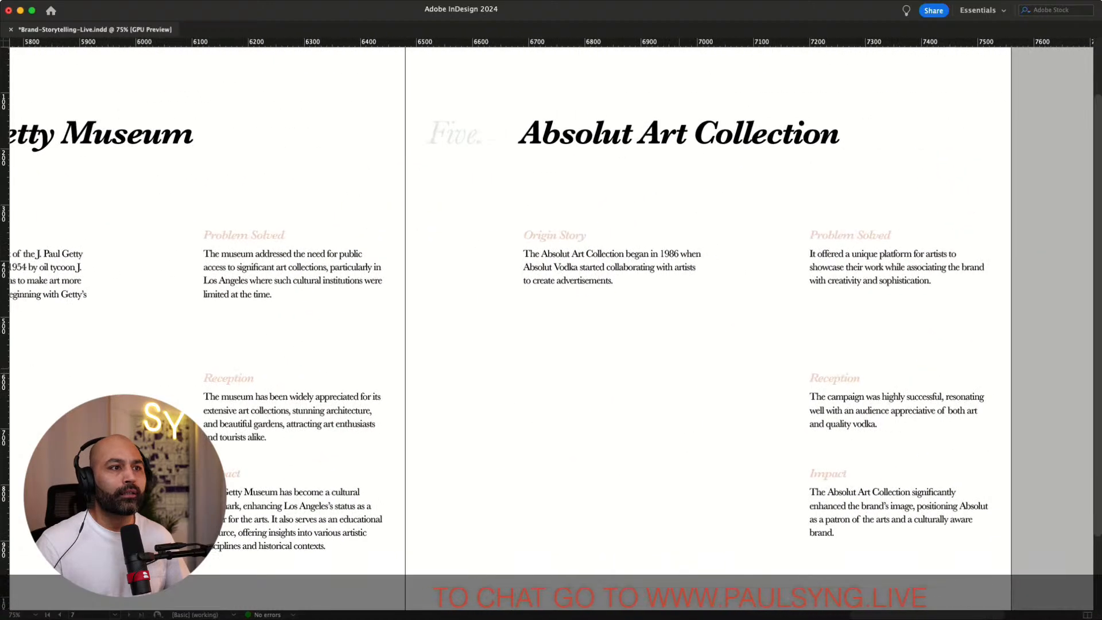
pyautogui.press('super+minus')
pyautogui.press('super+minus')
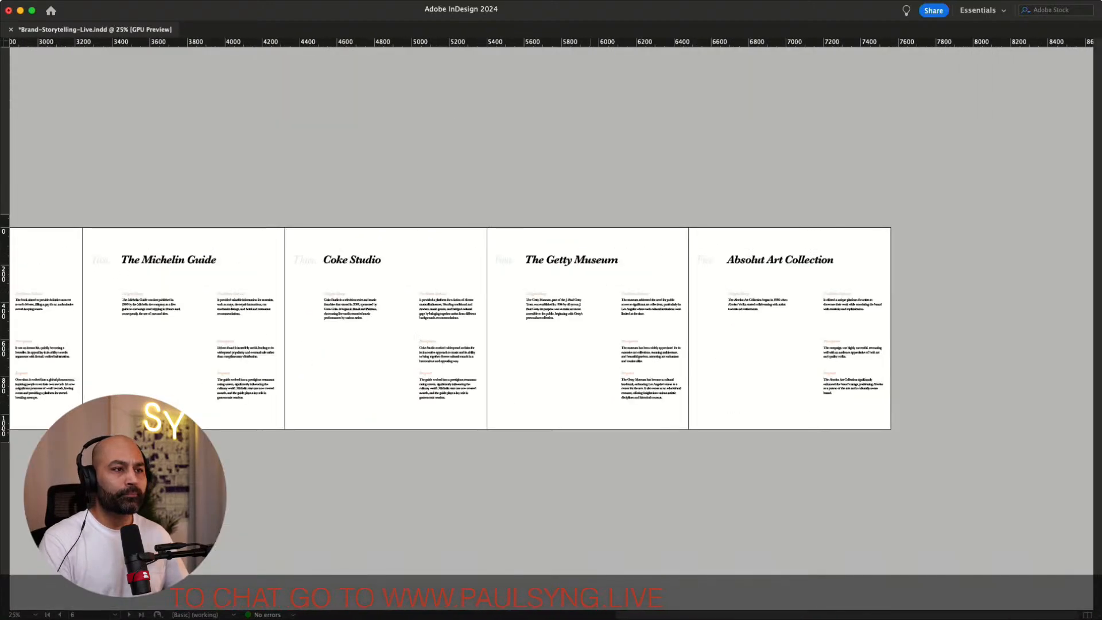
pyautogui.hscroll(-12, 550, 328)
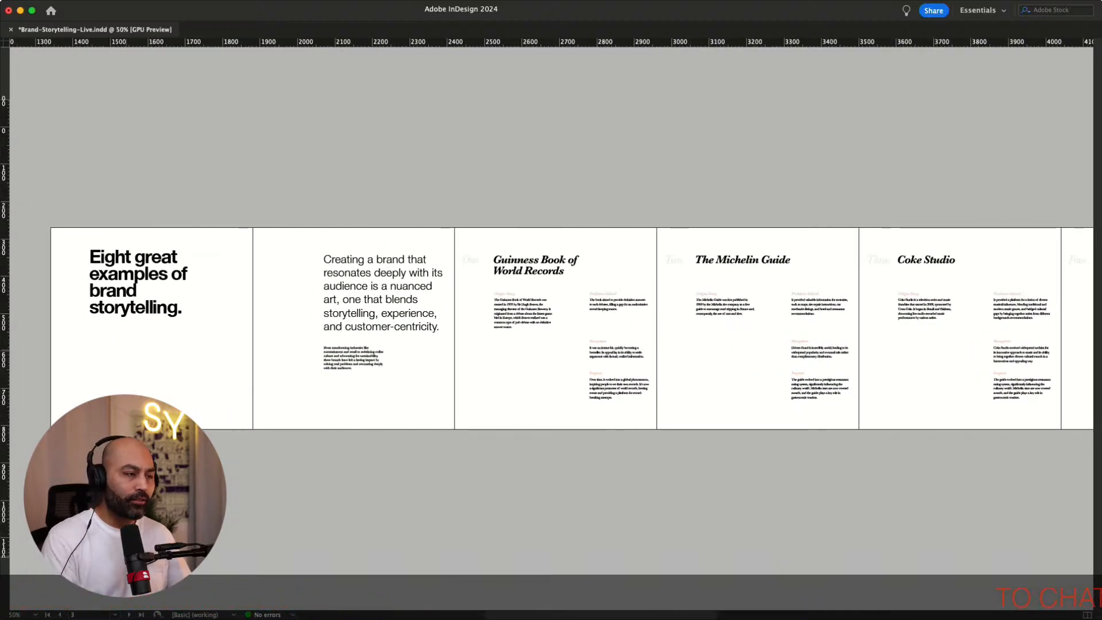
pyautogui.press('super+equal')
pyautogui.press('super+equal')
pyautogui.hscroll(-15, 551, 327)
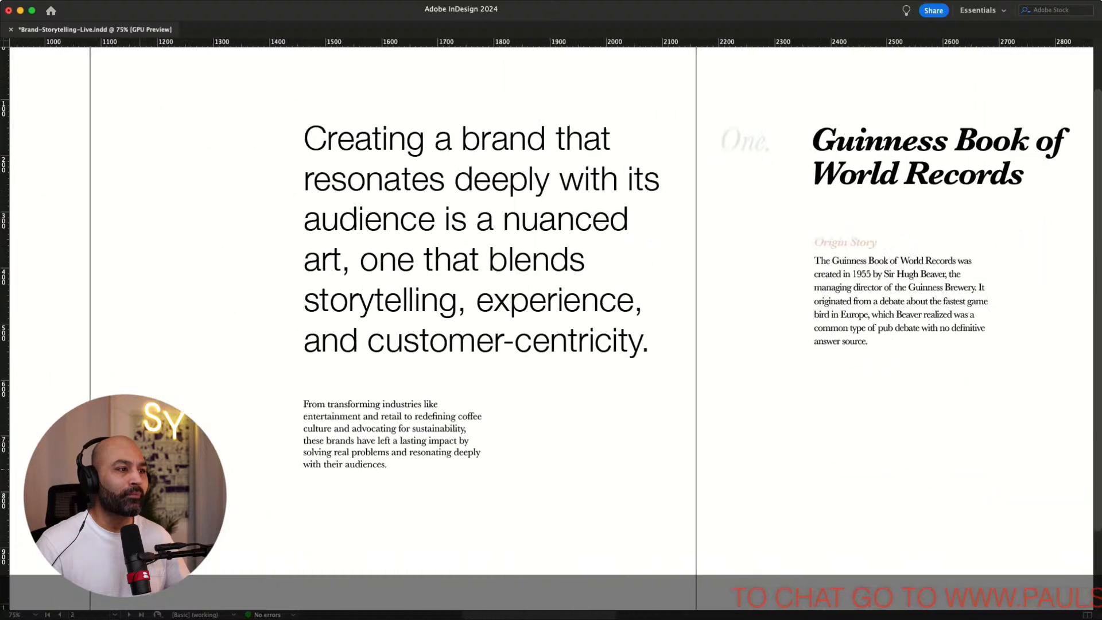
pyautogui.hscroll(-7, 550, 327)
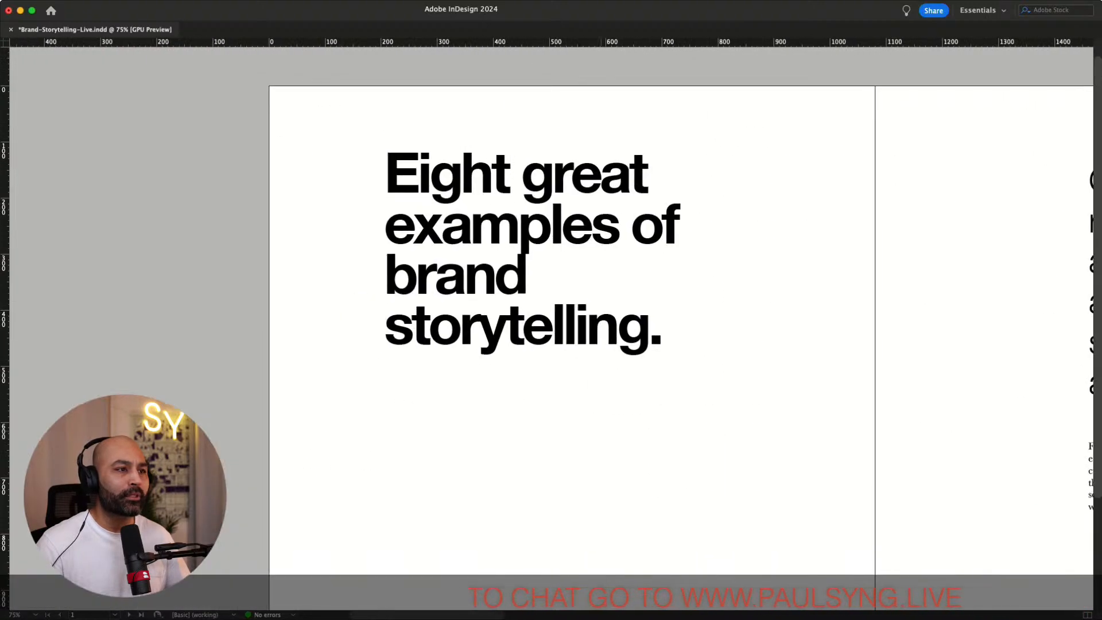
# Change the cover heading's first word from Eight to Six
pyautogui.hscroll(4, 551, 328)
pyautogui.click(352, 175)
pyautogui.tripleClick(348, 174)
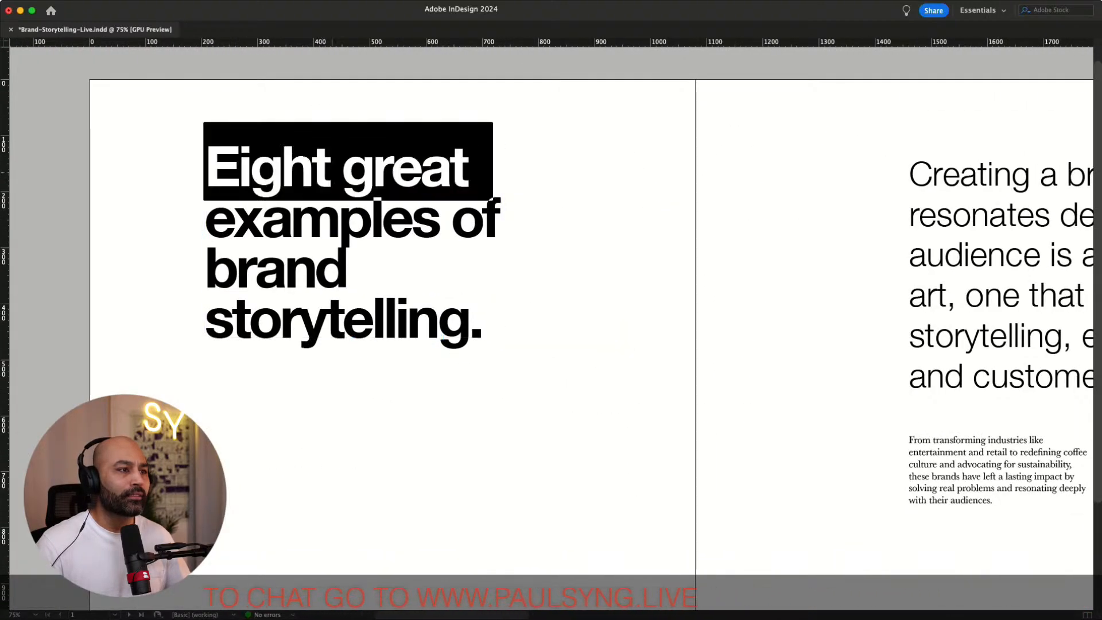
pyautogui.click(330, 173)
pyautogui.moveTo(330, 171); pyautogui.dragTo(135, 171)
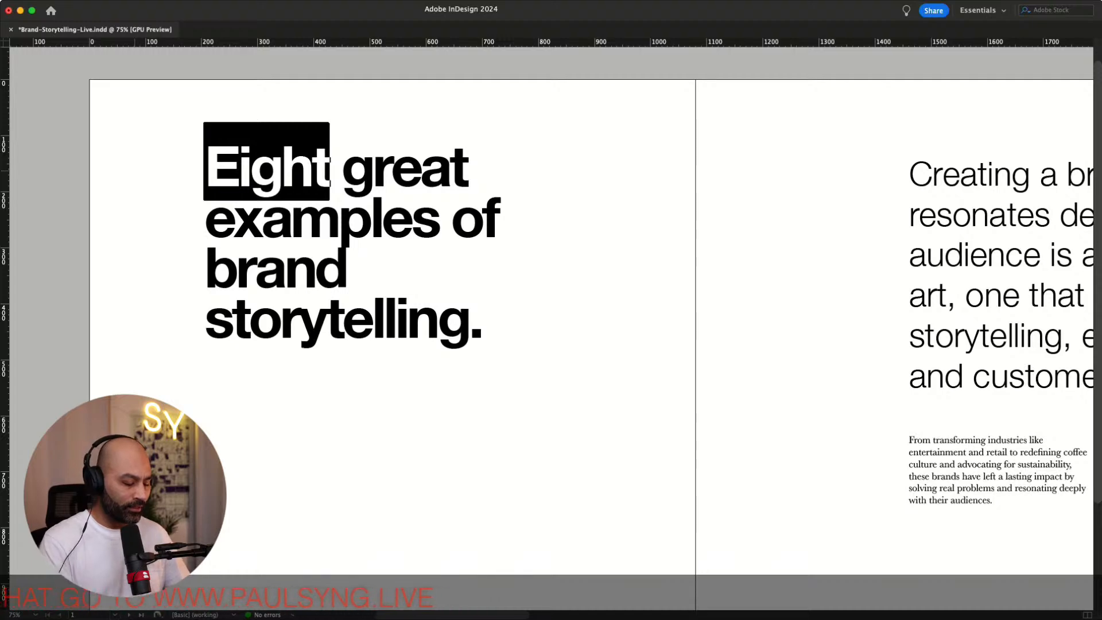
pyautogui.write('Six')
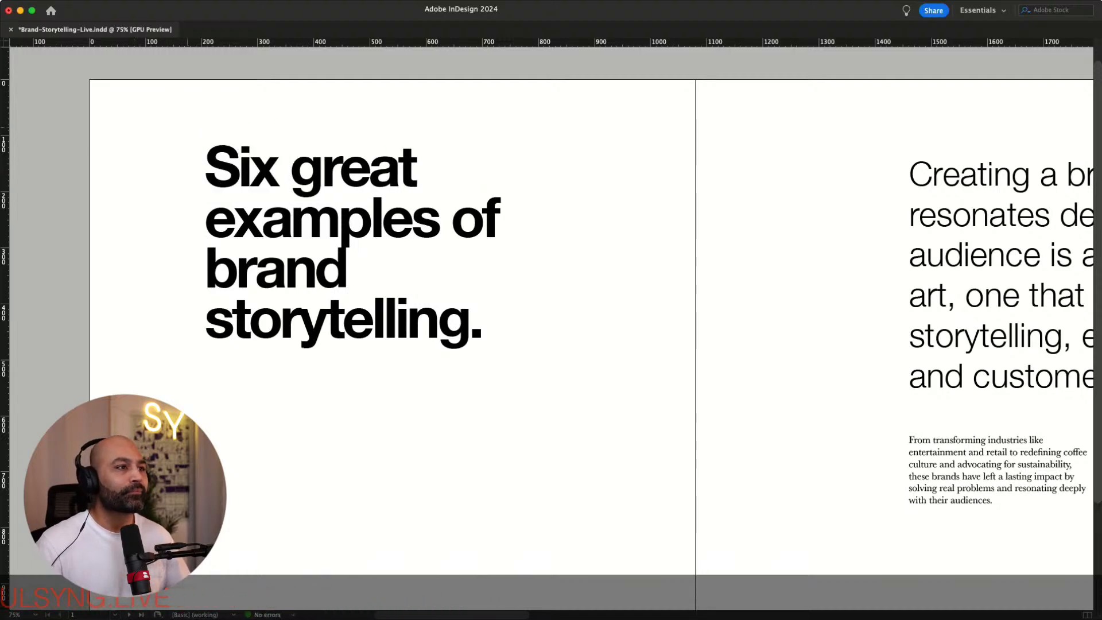
pyautogui.press('Escape')
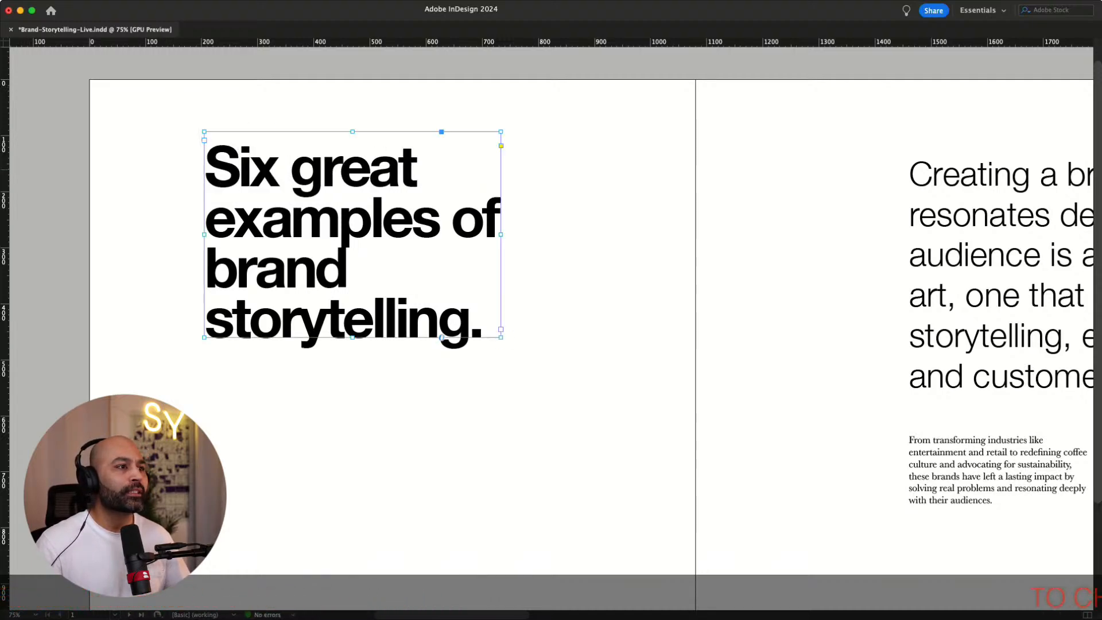
# Review the pages from the cover through to the Absolut Art Collection page
pyautogui.click(649, 451)
pyautogui.hscroll(4, 649, 452)
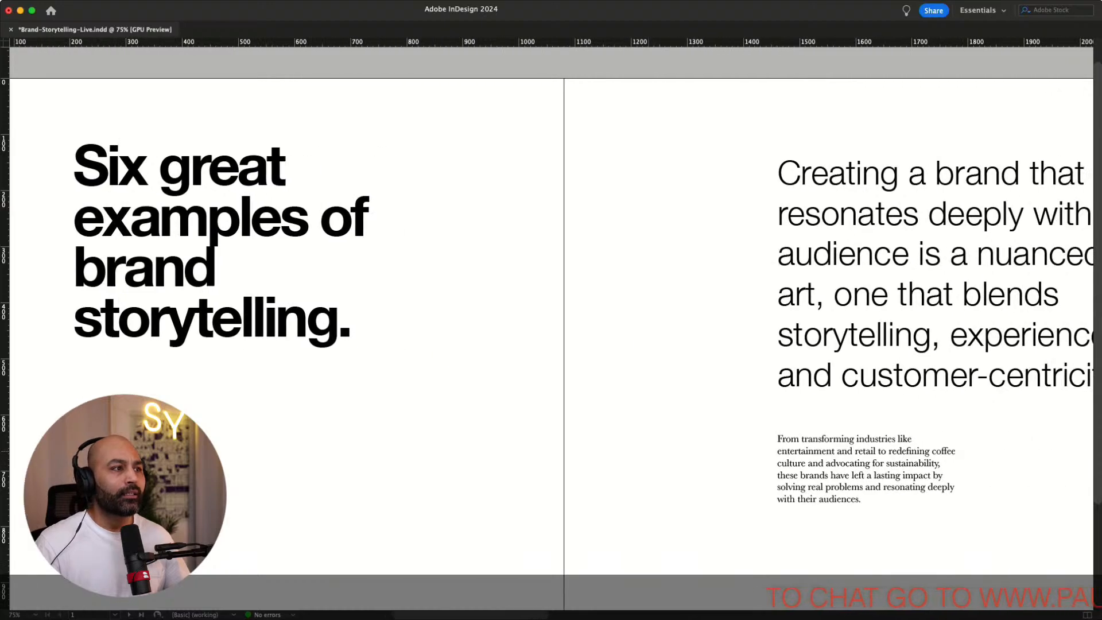
pyautogui.hscroll(12, 551, 342)
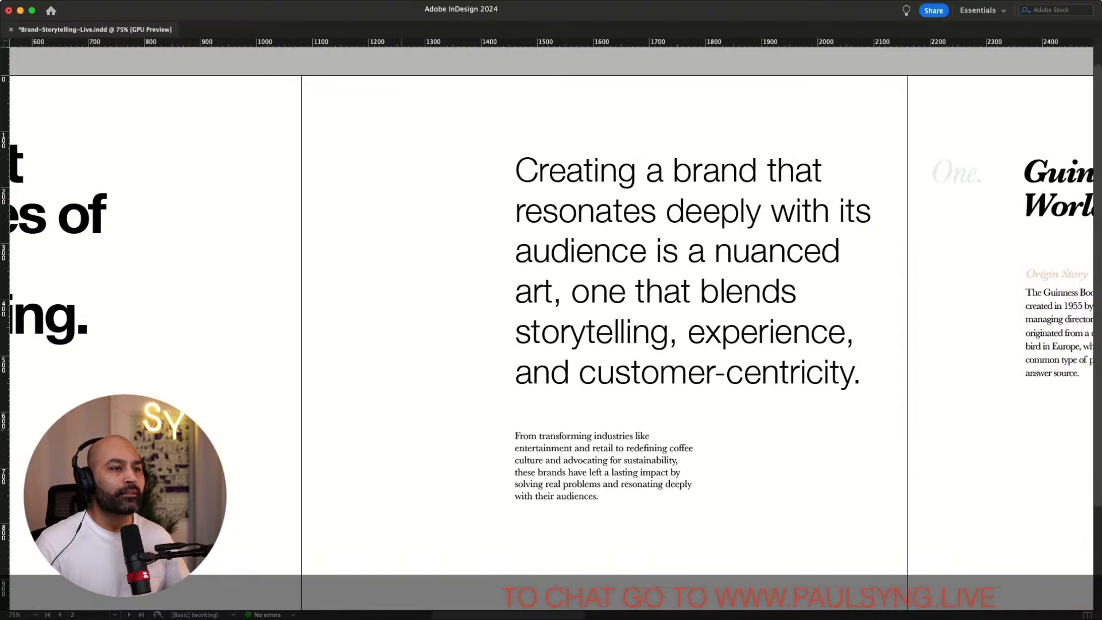
pyautogui.hscroll(12, 551, 342)
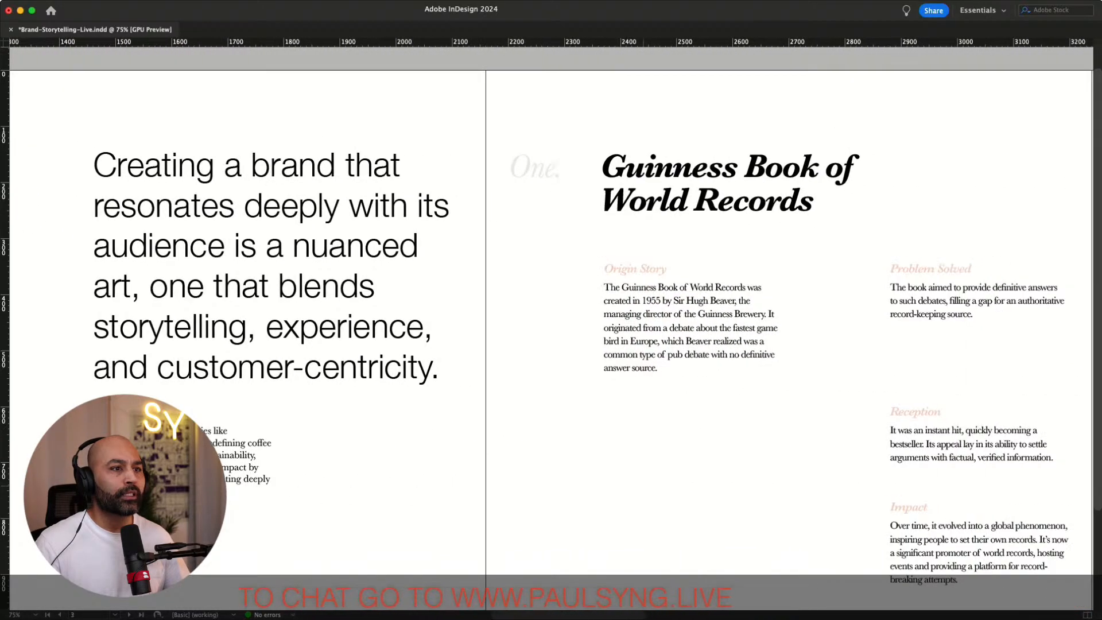
pyautogui.hscroll(18, 551, 343)
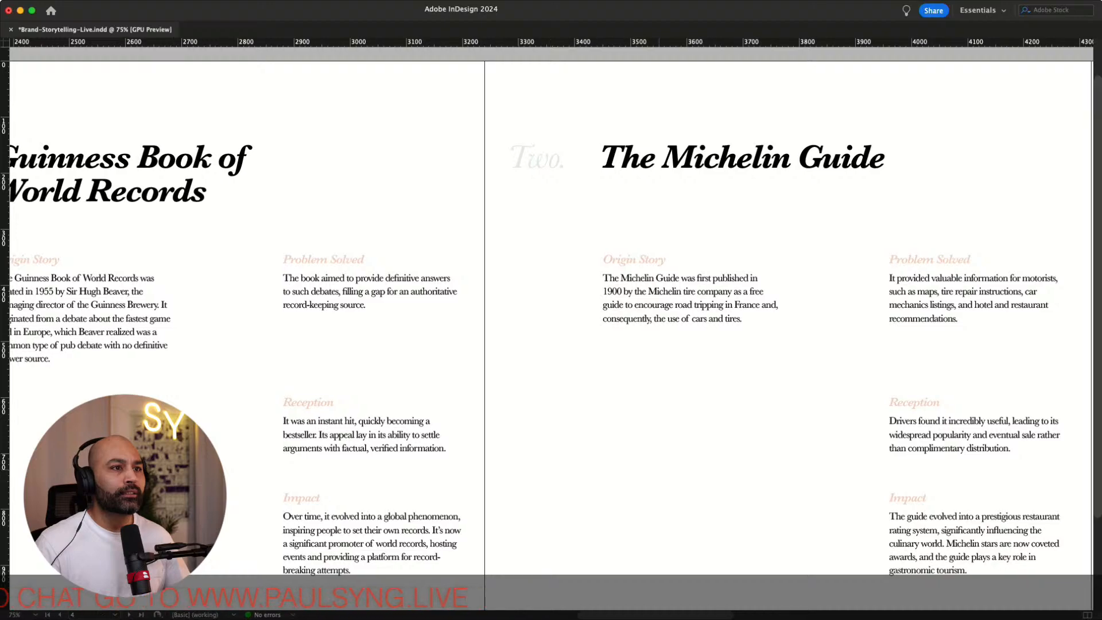
pyautogui.hscroll(4, 551, 342)
pyautogui.hscroll(18, 551, 343)
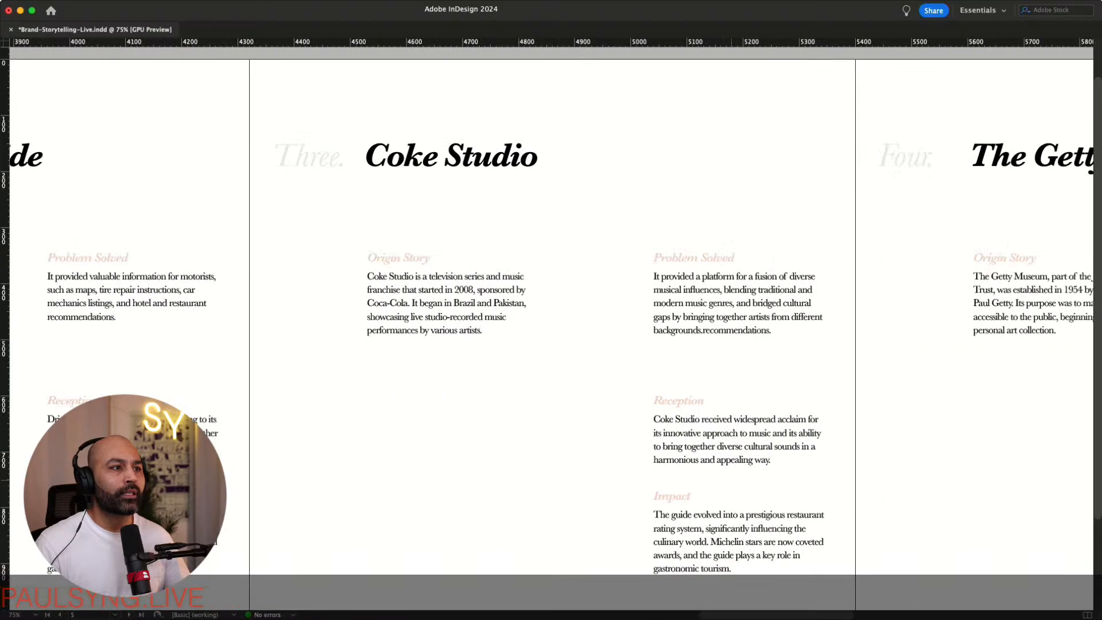
pyautogui.hscroll(20, 551, 343)
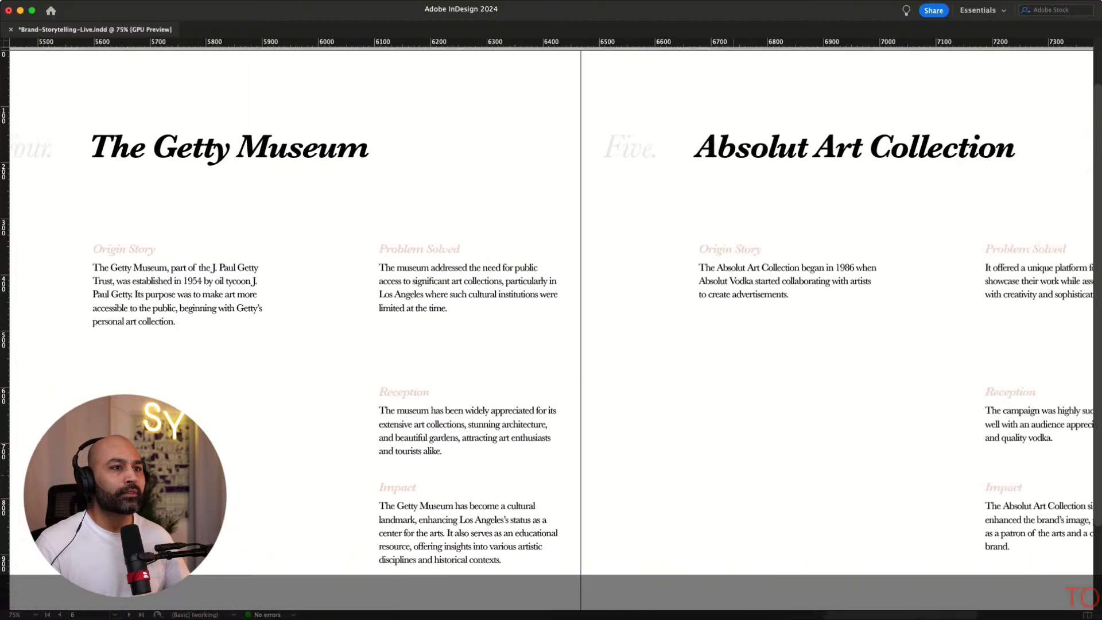
pyautogui.scroll(1, 771, 477)
pyautogui.scroll(-1, 771, 477)
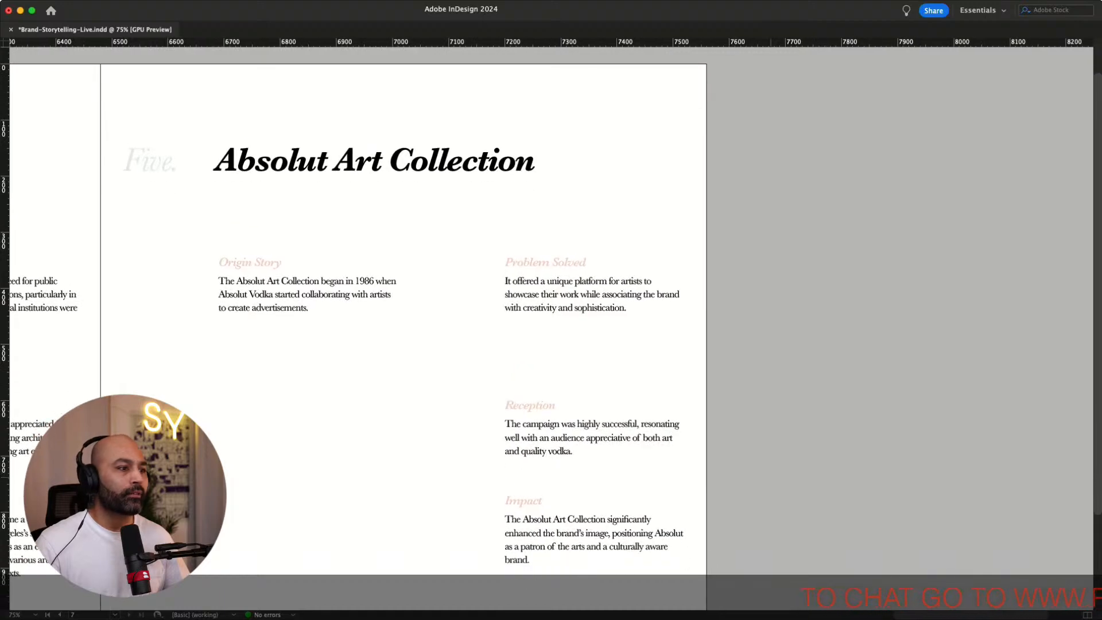
# Duplicate the Absolut Art Collection page and renumber the copy's section label as Six
pyautogui.press('super+minus')
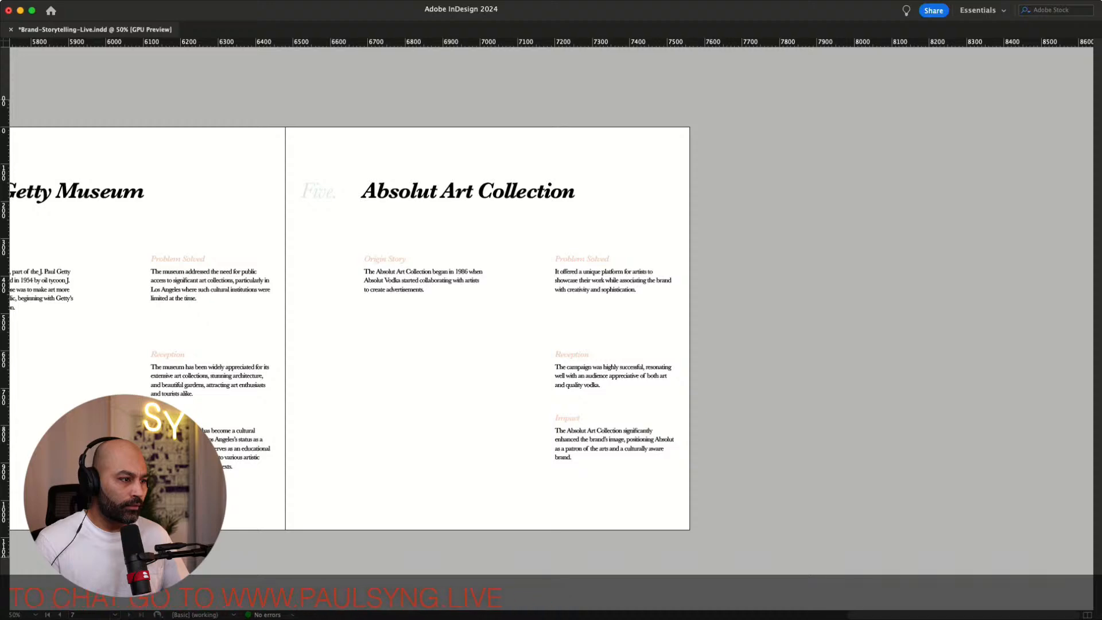
pyautogui.press('alt+shift+super+d')
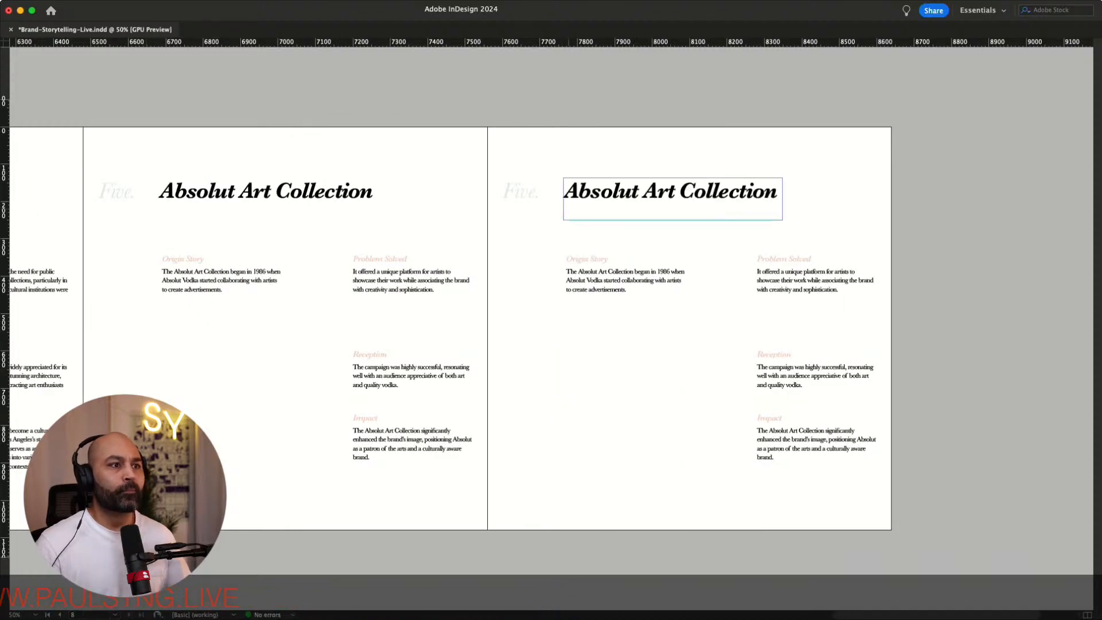
pyautogui.press('super+equal')
pyautogui.press('super+equal')
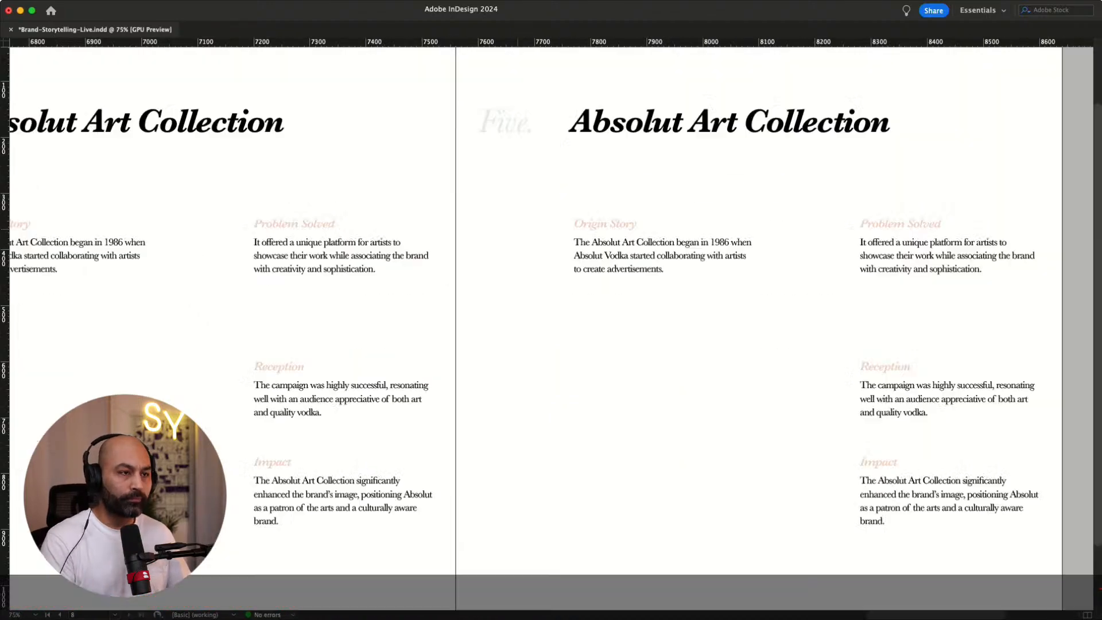
pyautogui.scroll(5, 551, 310)
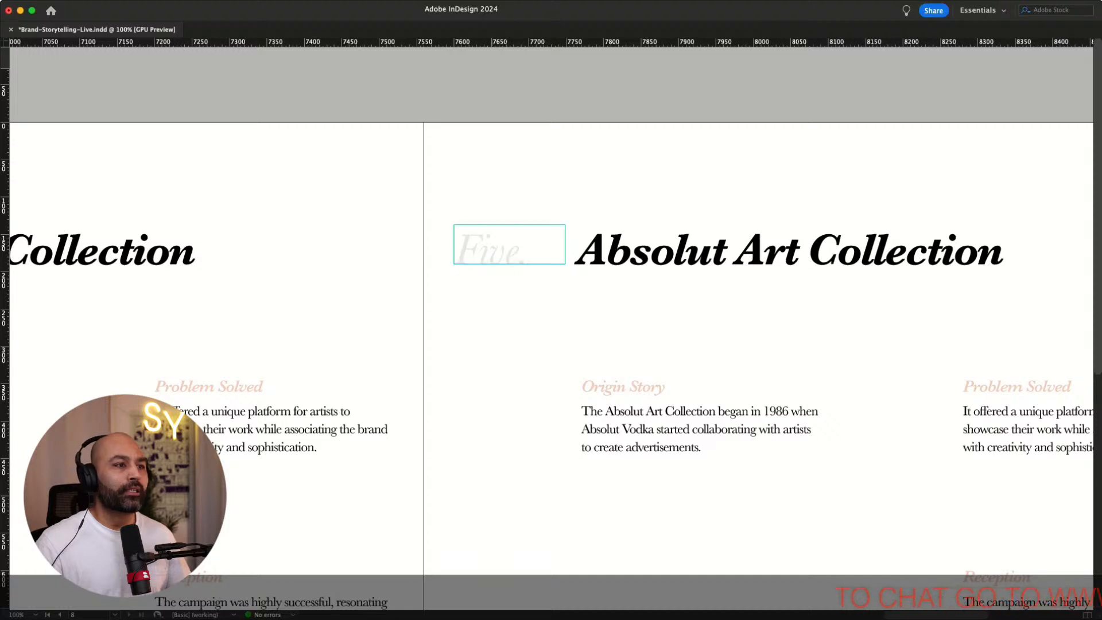
pyautogui.doubleClick(489, 249)
pyautogui.doubleClick(489, 249)
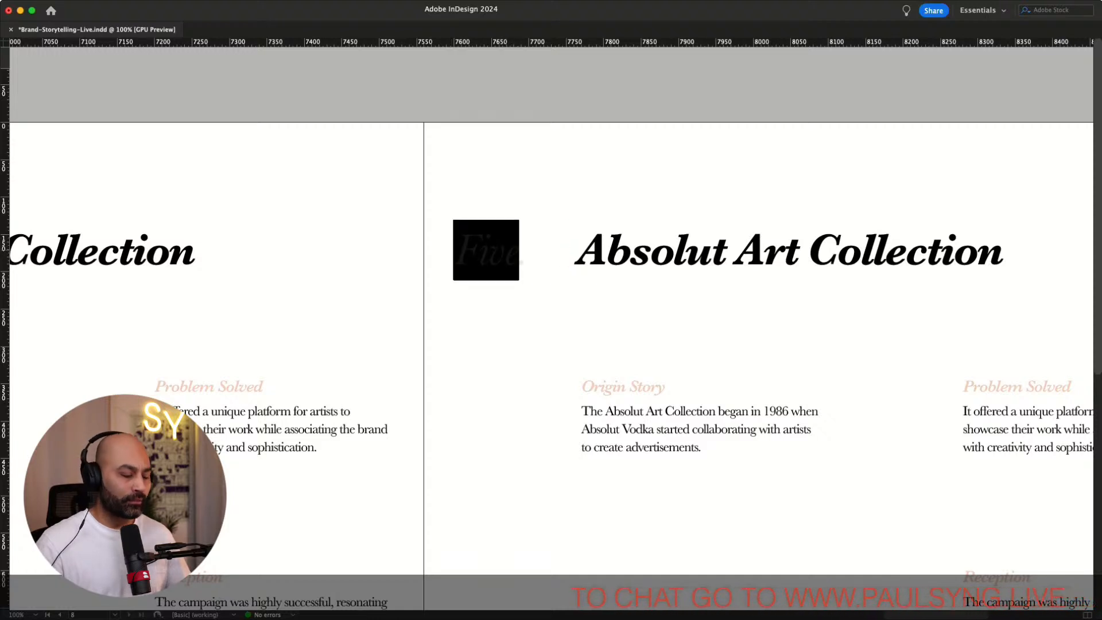
pyautogui.write('Six.')
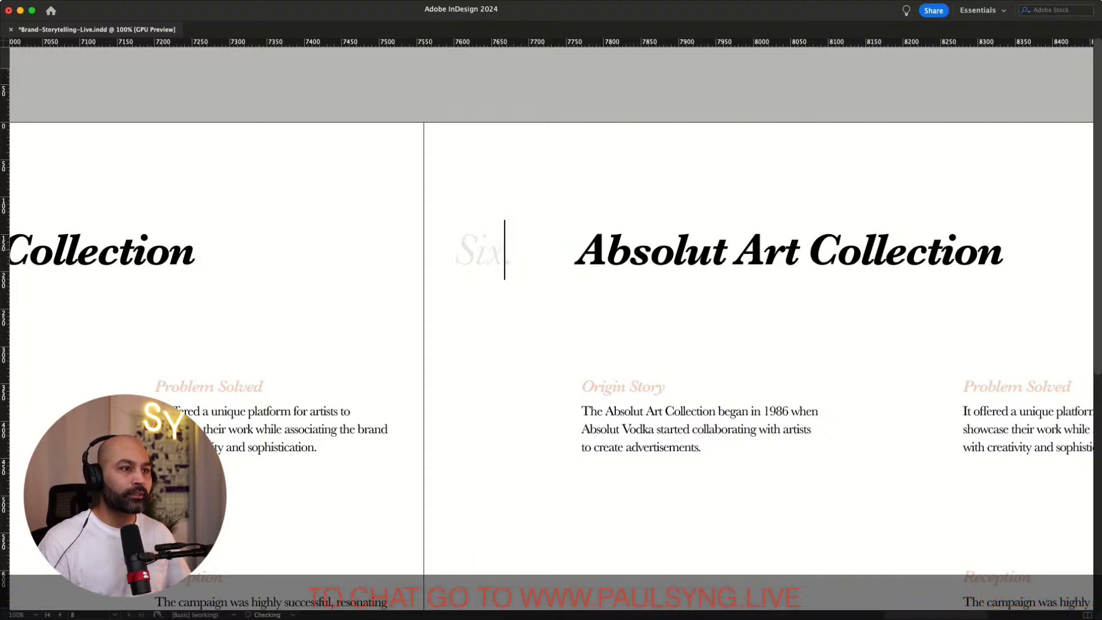
pyautogui.press('Escape')
pyautogui.click(635, 313)
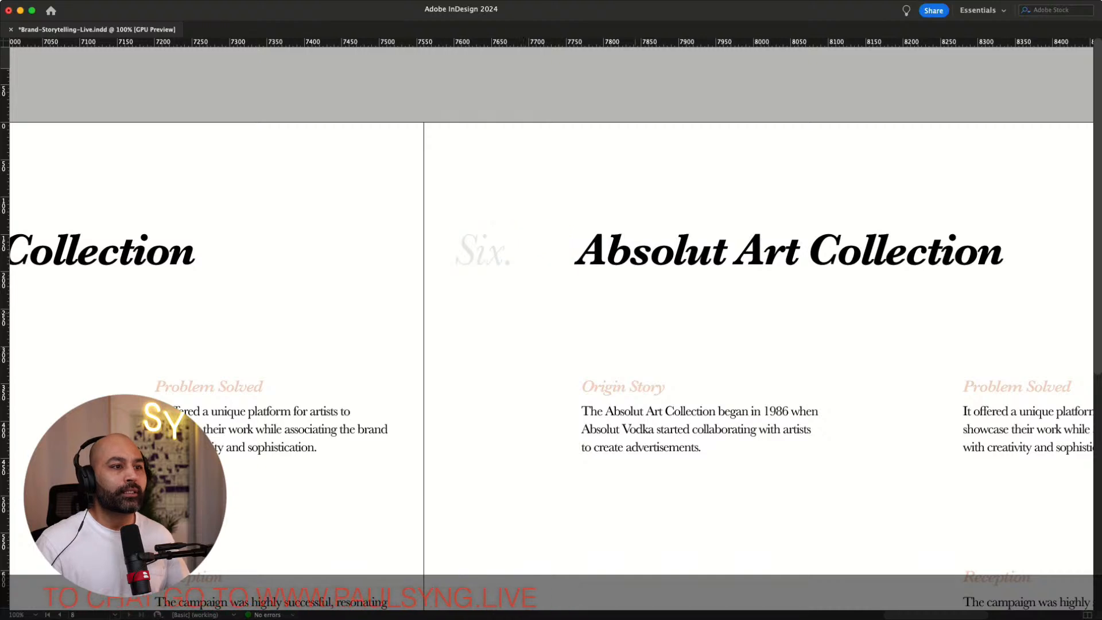
# Paste the title Red Bull - Stratos Jump over the copied page's heading and fit the frame to its content
pyautogui.hscroll(5, 551, 327)
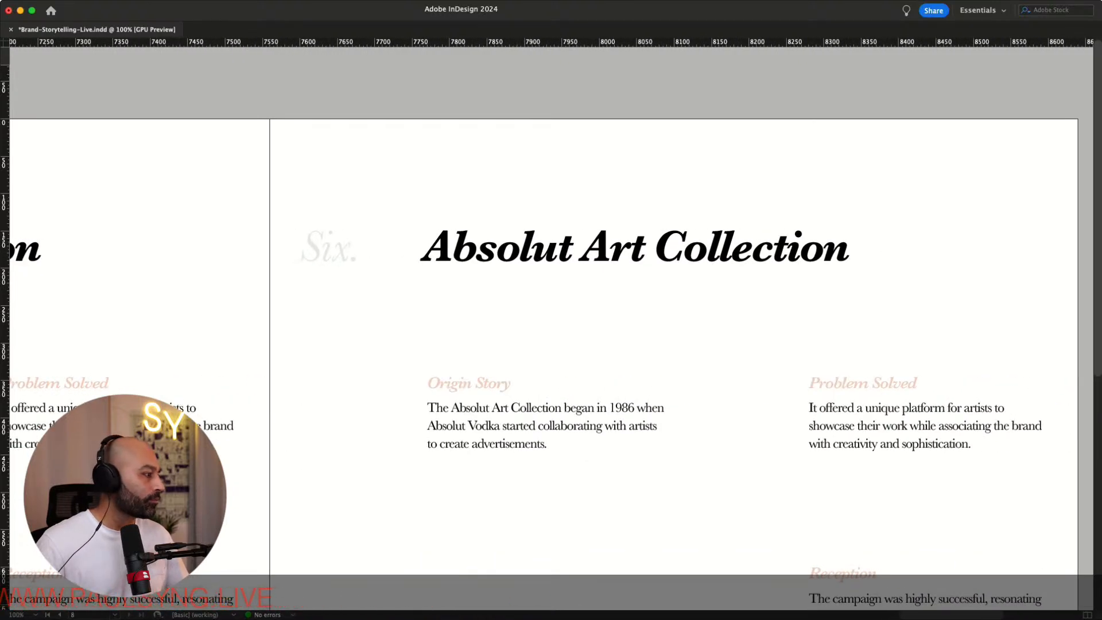
pyautogui.press('super+Tab')
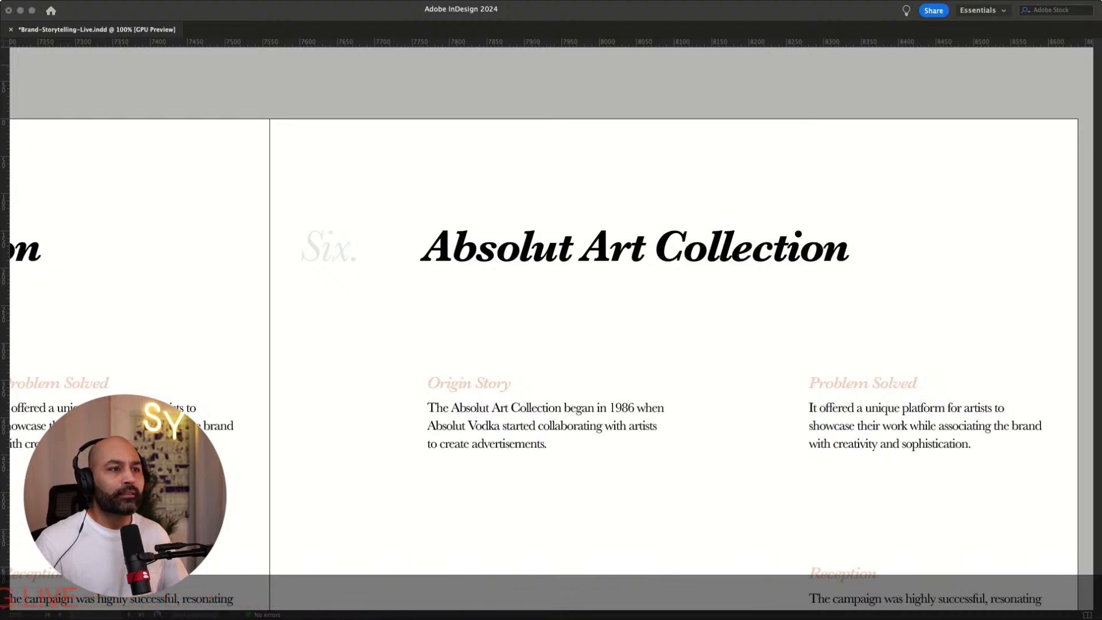
pyautogui.tripleClick(548, 252)
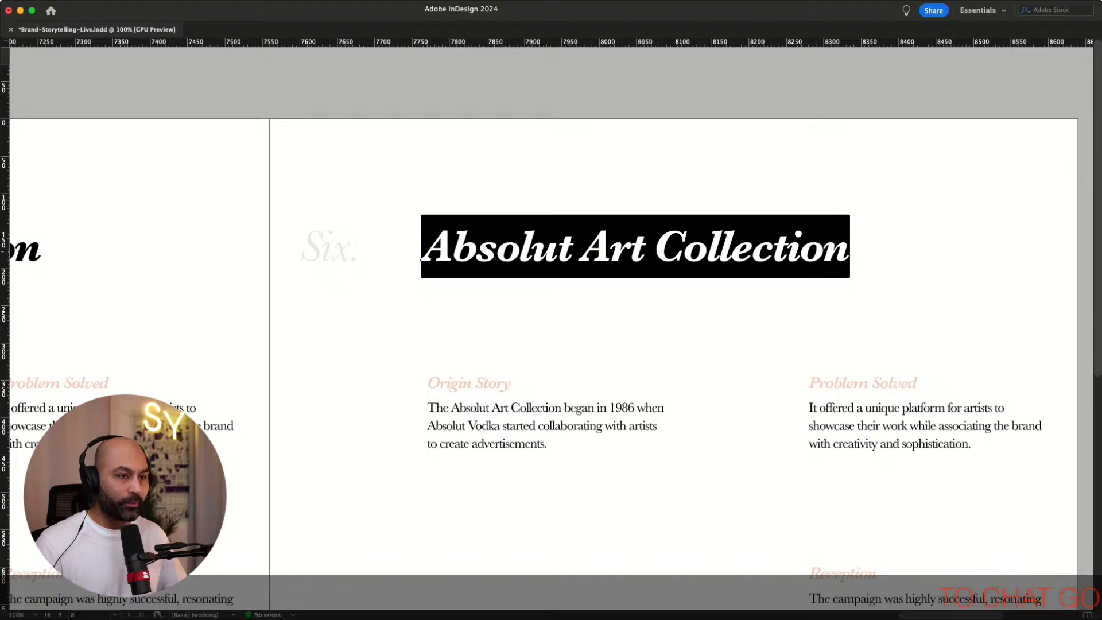
pyautogui.write('Red Bull - Stratos Jump')
pyautogui.press('Escape')
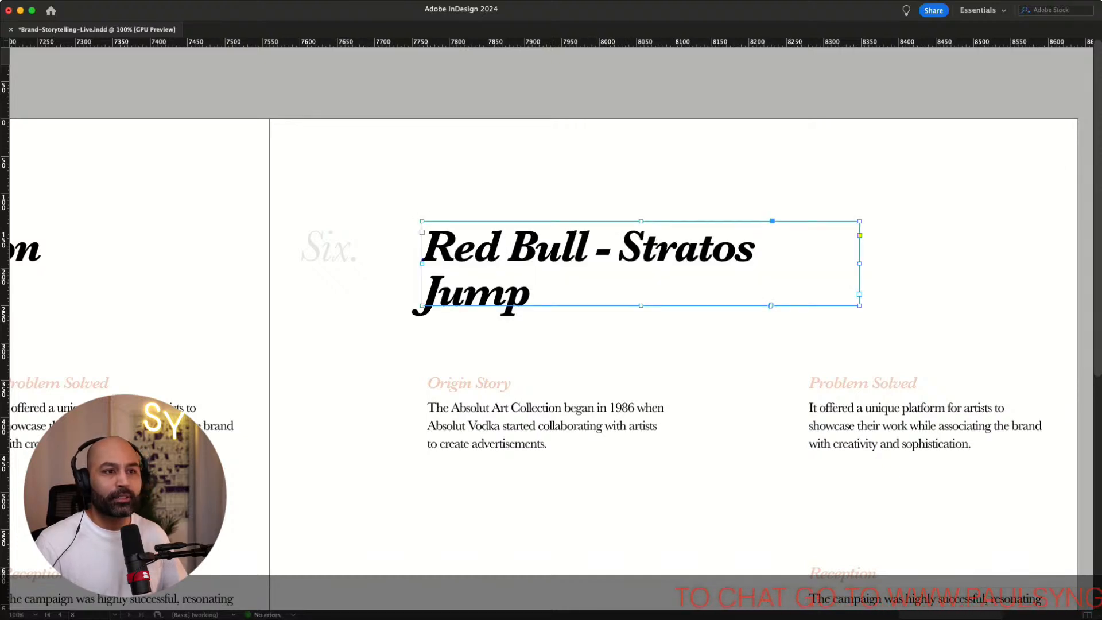
pyautogui.press('alt+super+c')
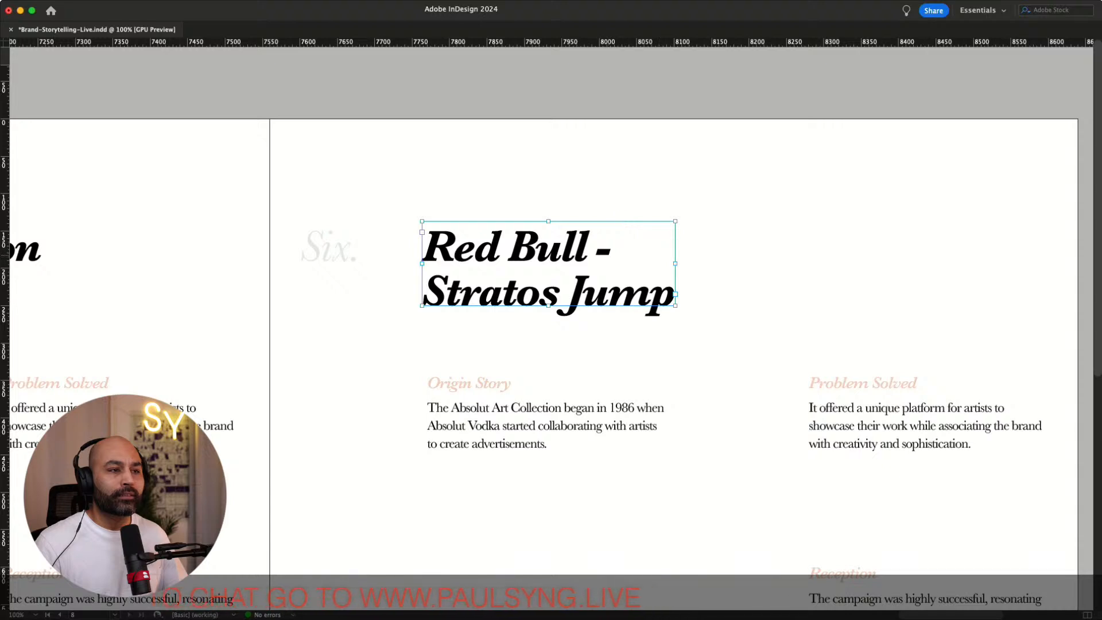
# Replace the hyphen in the Red Bull heading with an em dash
pyautogui.doubleClick(609, 253)
pyautogui.moveTo(610, 253); pyautogui.dragTo(596, 251)
pyautogui.press('BackSpace')
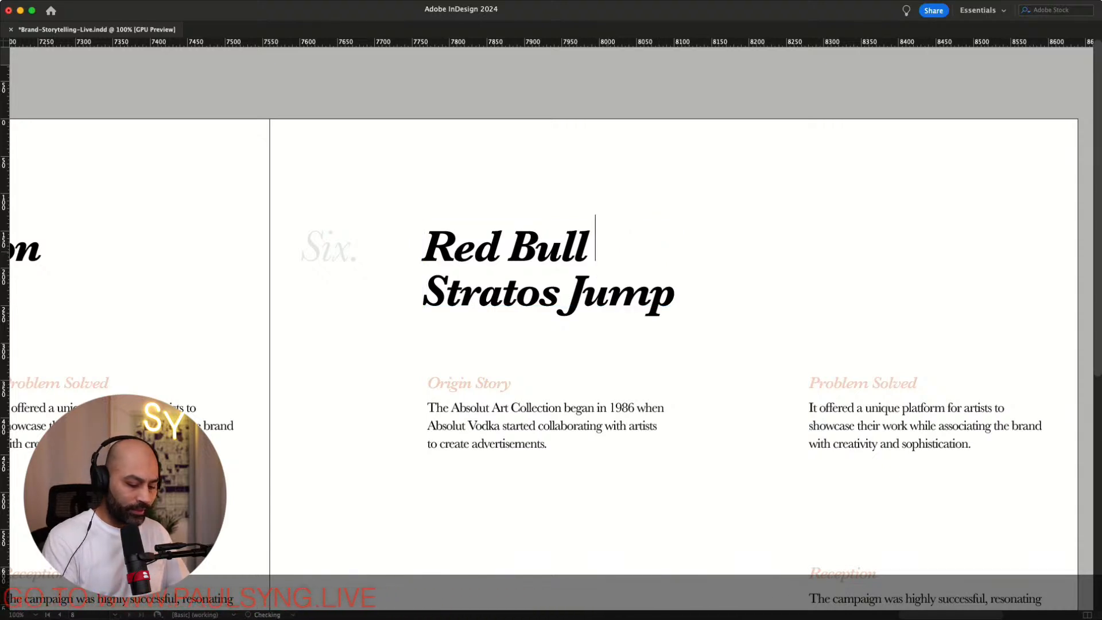
pyautogui.write('—')
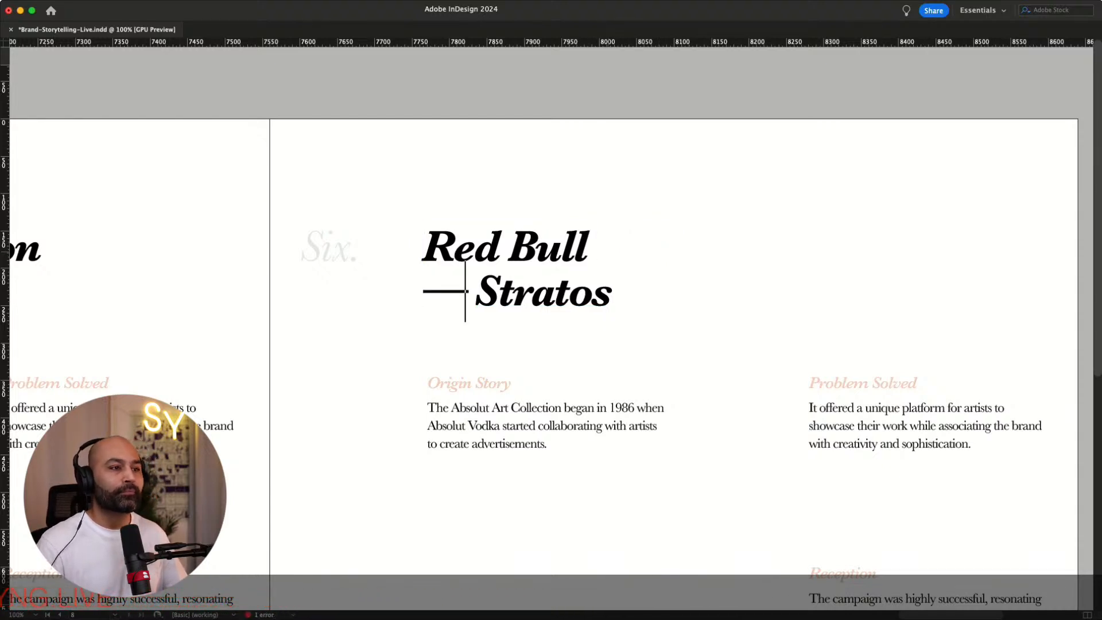
pyautogui.press('BackSpace')
pyautogui.hotkey('shift', 'Return')
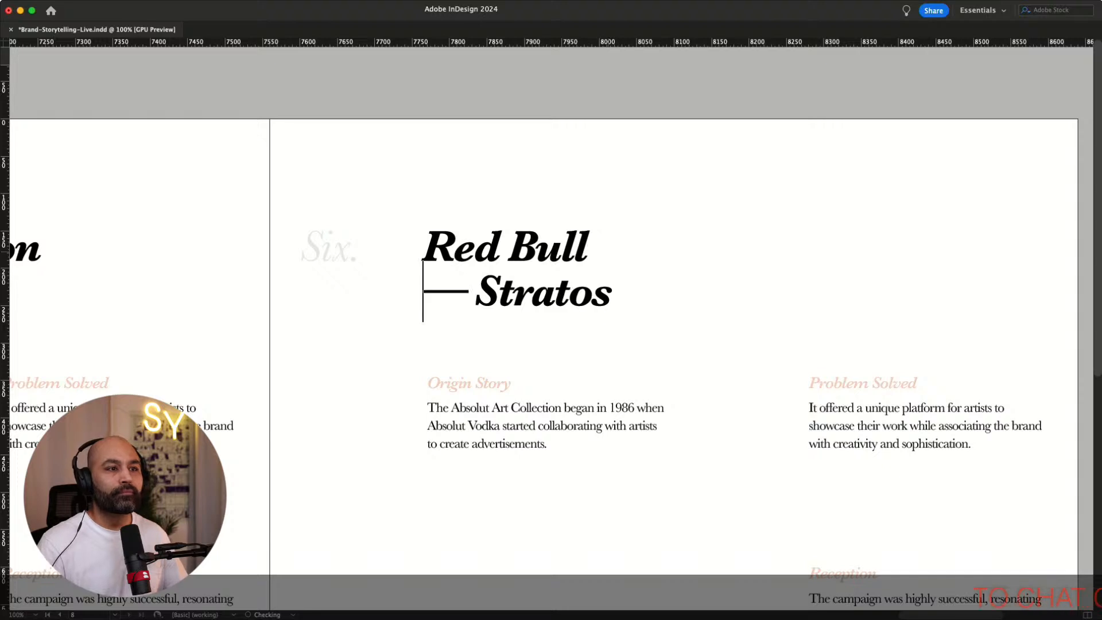
pyautogui.press('BackSpace')
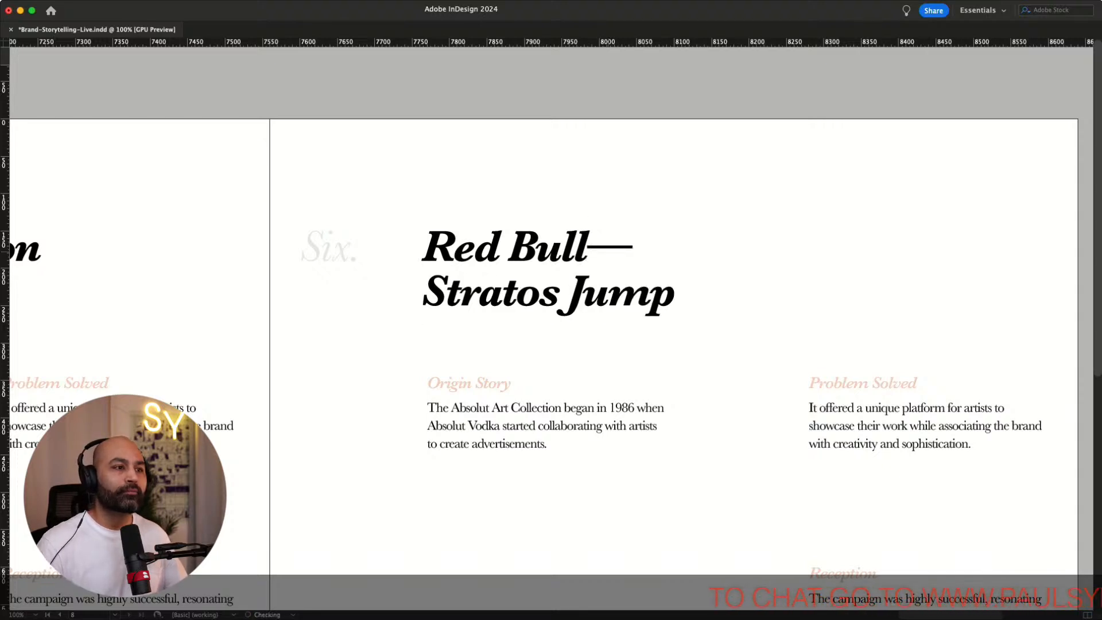
pyautogui.press('Escape')
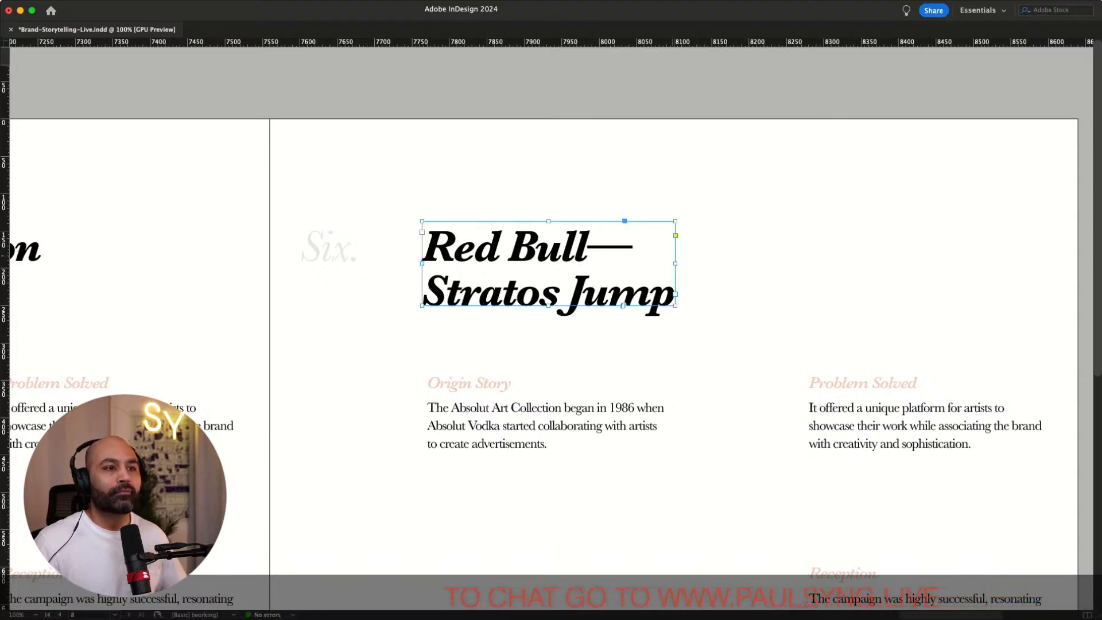
# Widen the Red Bull heading frame and insert a forced line break before Stratos Jump
pyautogui.moveTo(675, 264); pyautogui.dragTo(756, 264)
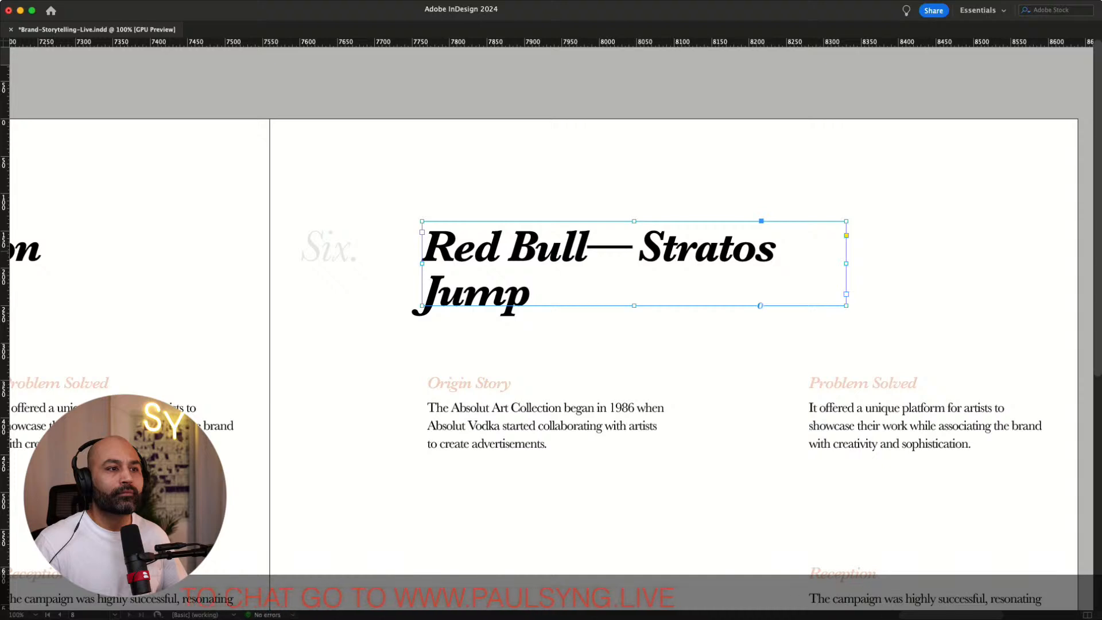
pyautogui.doubleClick(627, 251)
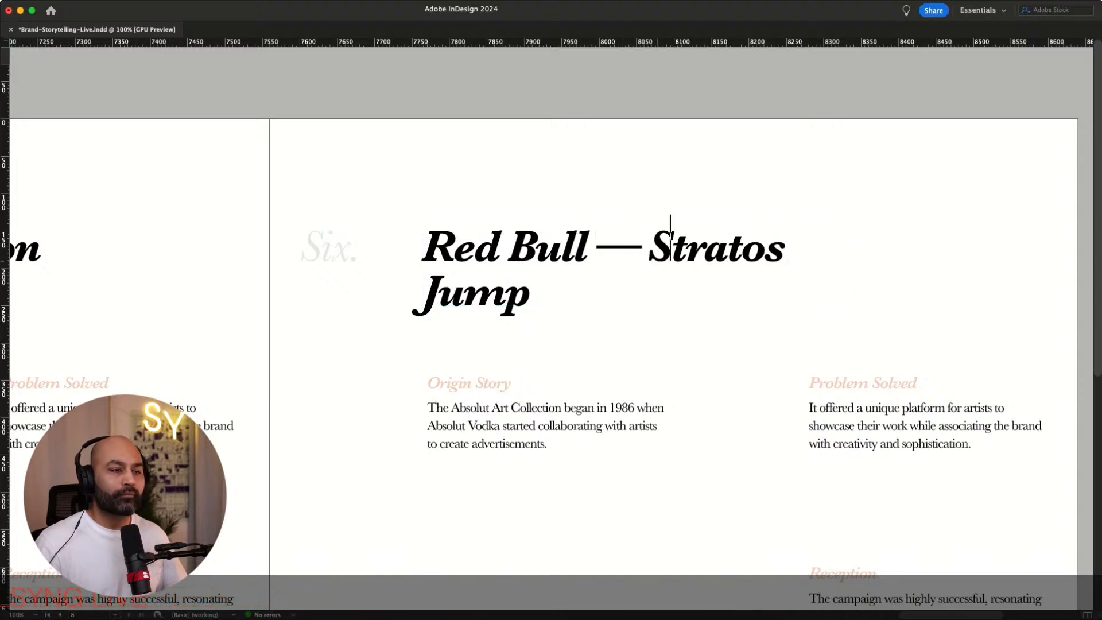
pyautogui.hotkey('shift', 'Return')
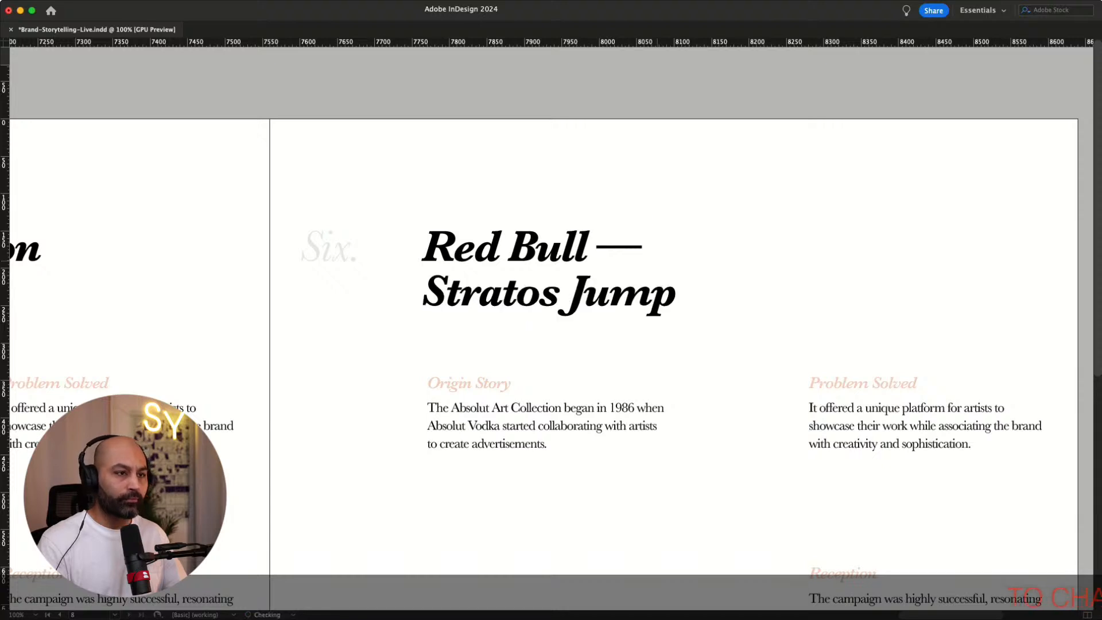
pyautogui.press('Escape')
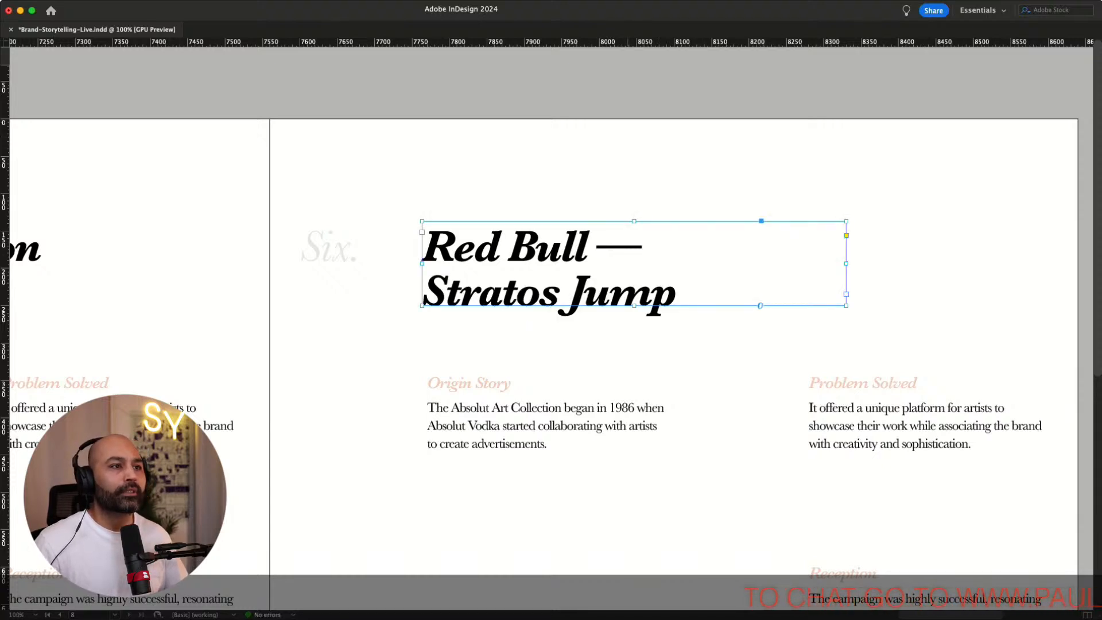
pyautogui.press('super+shift+a')
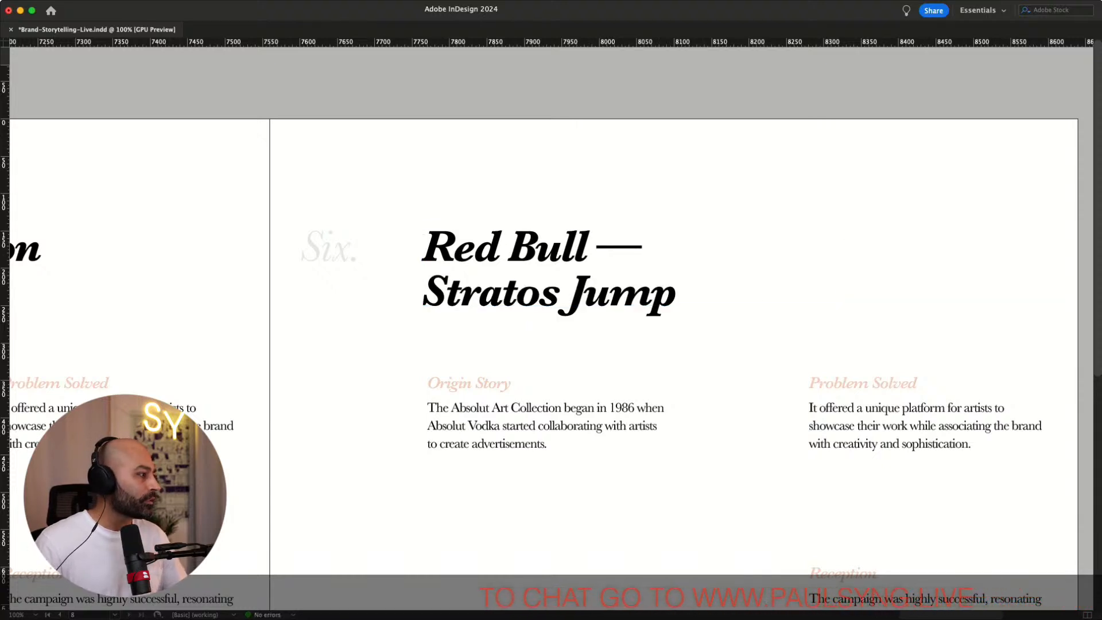
# Replace the Origin Story paragraph with pasted text about Red Bull's Stratos Jump space diving project
pyautogui.press('super+Tab')
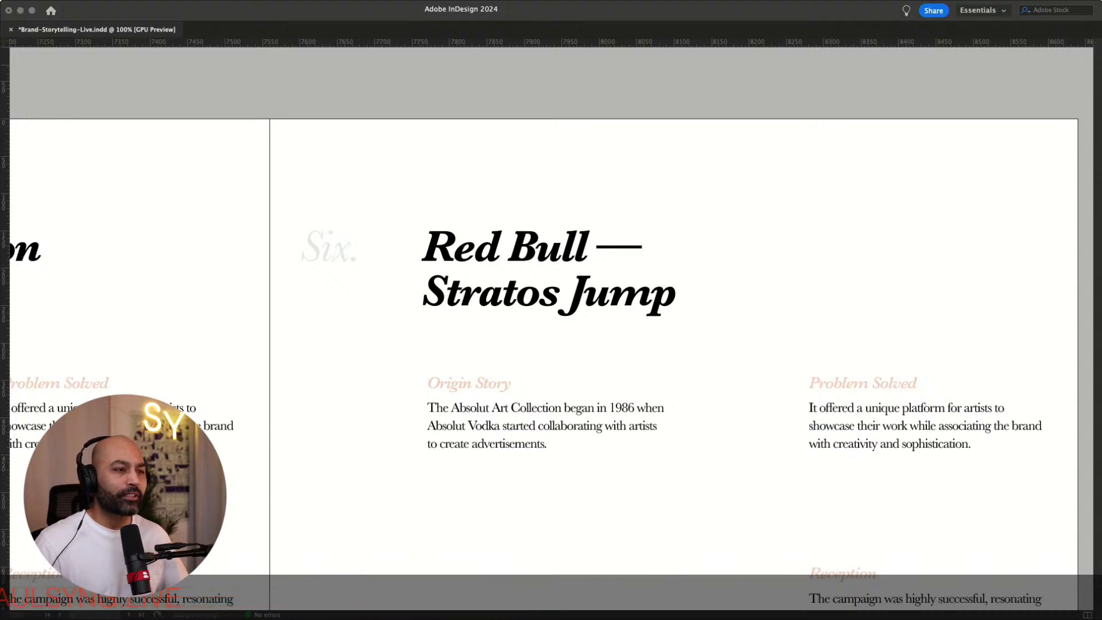
pyautogui.click(461, 426)
pyautogui.moveTo(548, 443); pyautogui.dragTo(427, 408)
pyautogui.write('Red Bull’s Stratos Jump was a space diving project involving Felix Baumgartner jumping from the stratosphere in 2012. It was part of Red Bull’s strategy to associate its brand with extreme sports and boundary-pushing feats.')
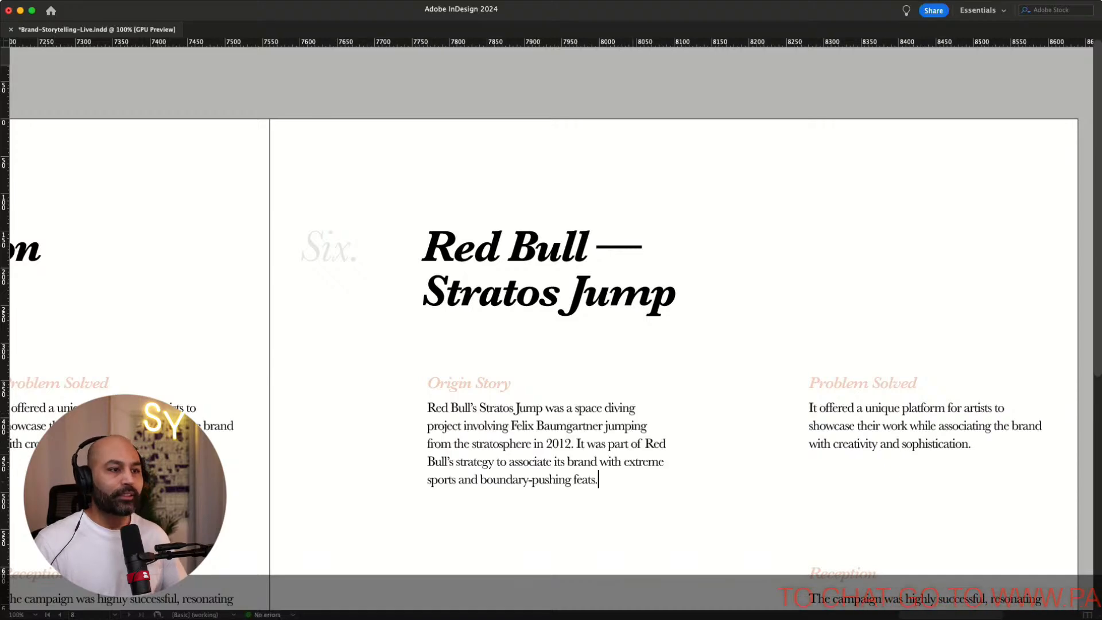
pyautogui.press('Escape')
pyautogui.press('super+shift+a')
# Replace the Problem Solved paragraph with pasted text about innovative marketing in a saturated energy drink market
pyautogui.scroll(-3, 551, 384)
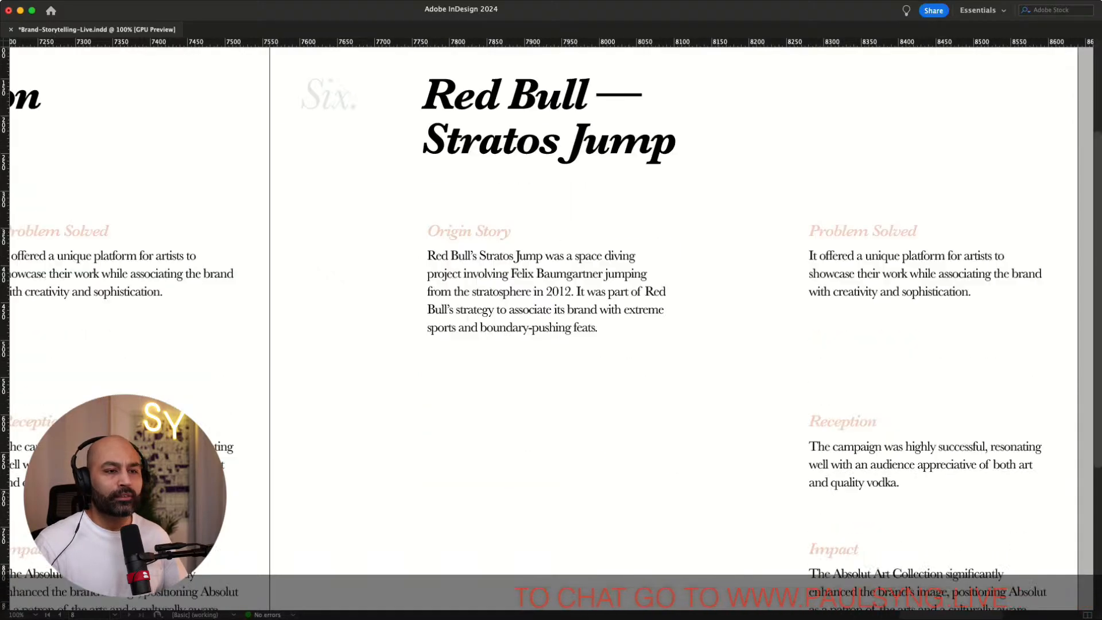
pyautogui.hscroll(3, 551, 384)
pyautogui.hscroll(3, 551, 324)
pyautogui.scroll(1, 551, 325)
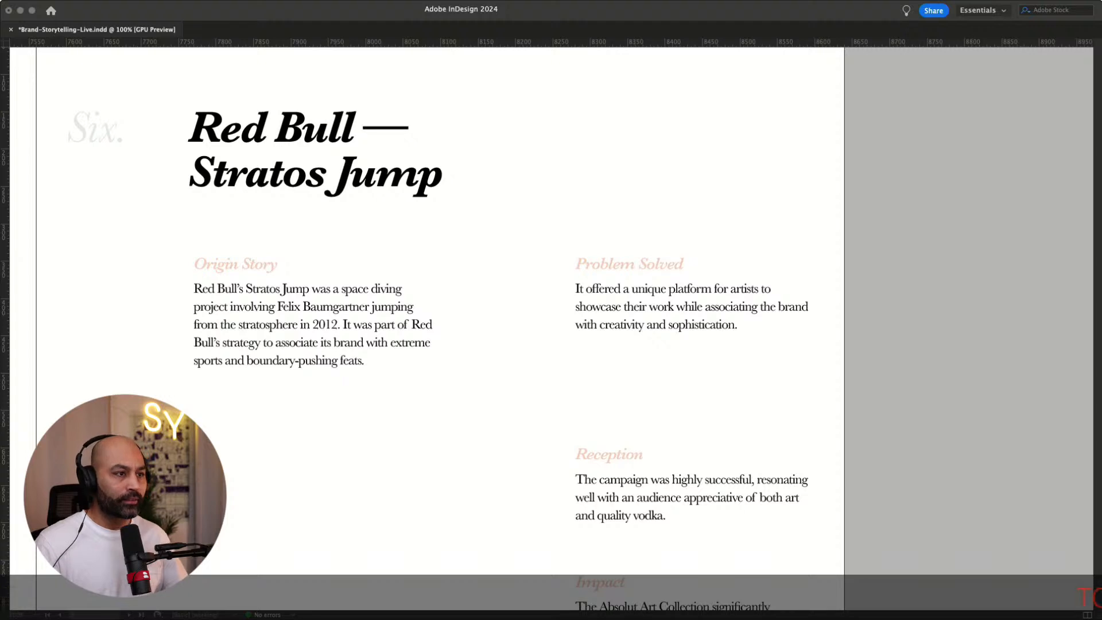
pyautogui.click(729, 308)
pyautogui.tripleClick(729, 307)
pyautogui.click(739, 325)
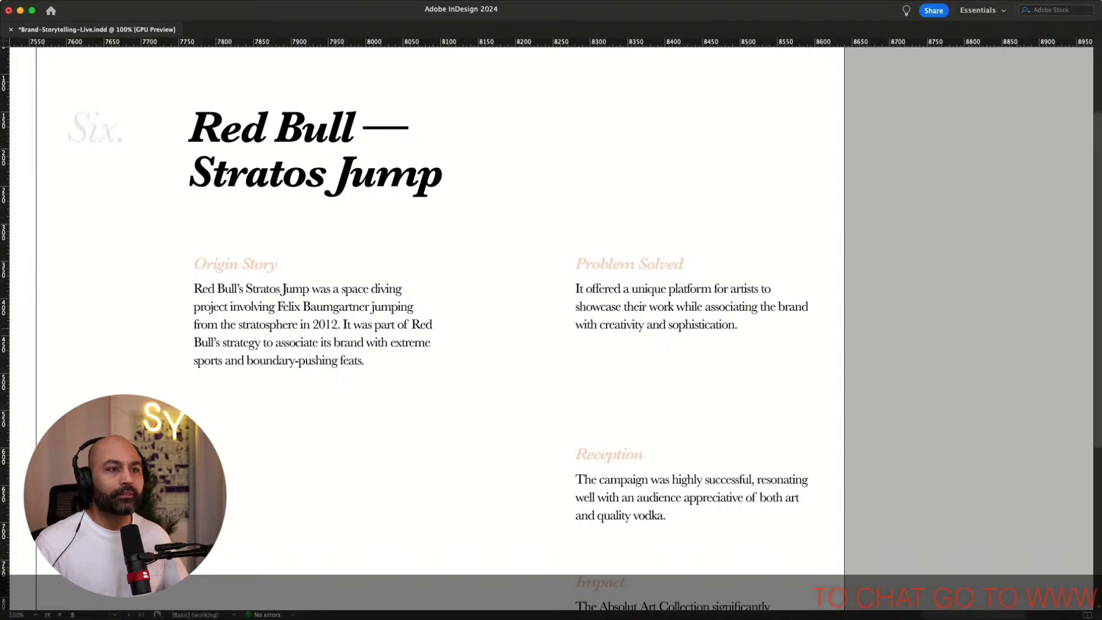
pyautogui.moveTo(738, 325); pyautogui.dragTo(576, 289)
pyautogui.press('super+v')
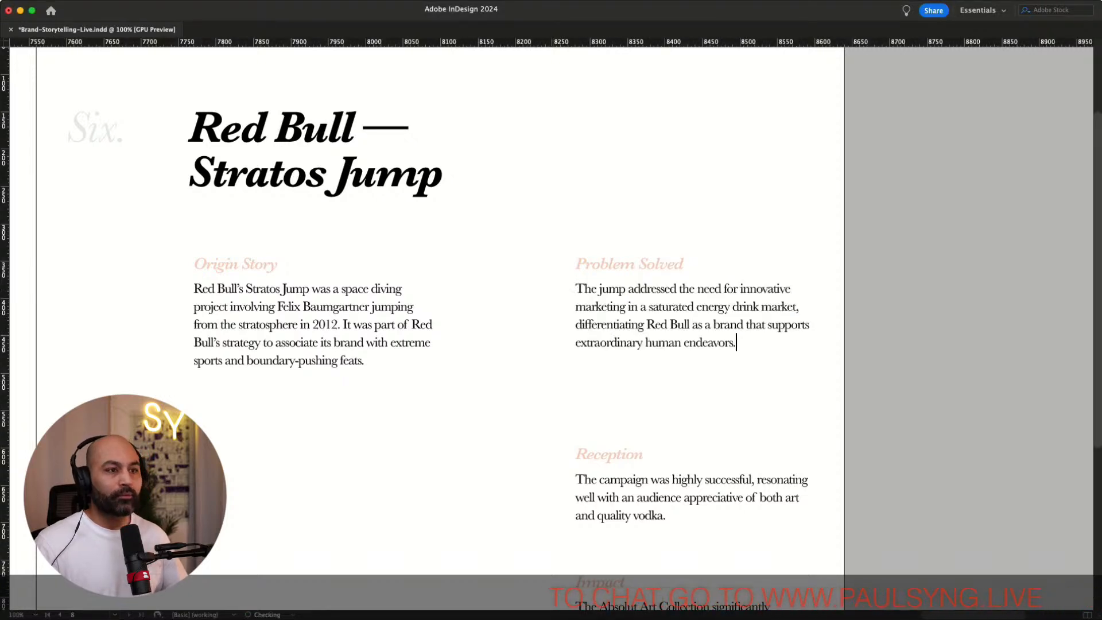
# Replace the Reception paragraph with pasted text about the event captivating a global audience and breaking YouTube live stream records
pyautogui.press('Escape')
pyautogui.press('super+shift+a')
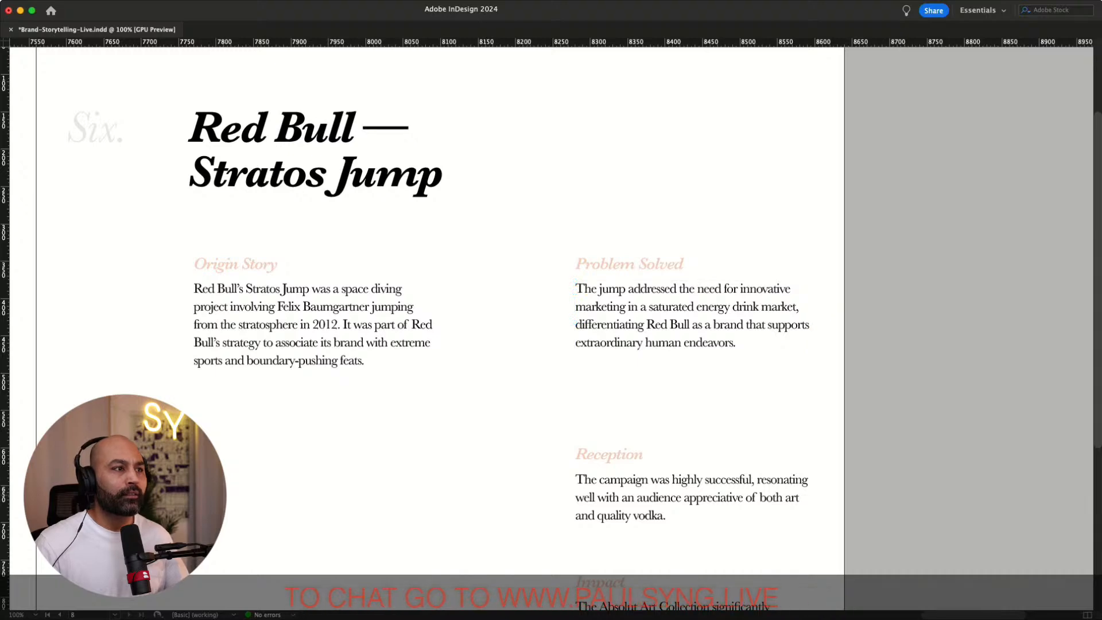
pyautogui.scroll(-5, 539, 428)
pyautogui.scroll(4, 539, 429)
pyautogui.scroll(-1, 539, 428)
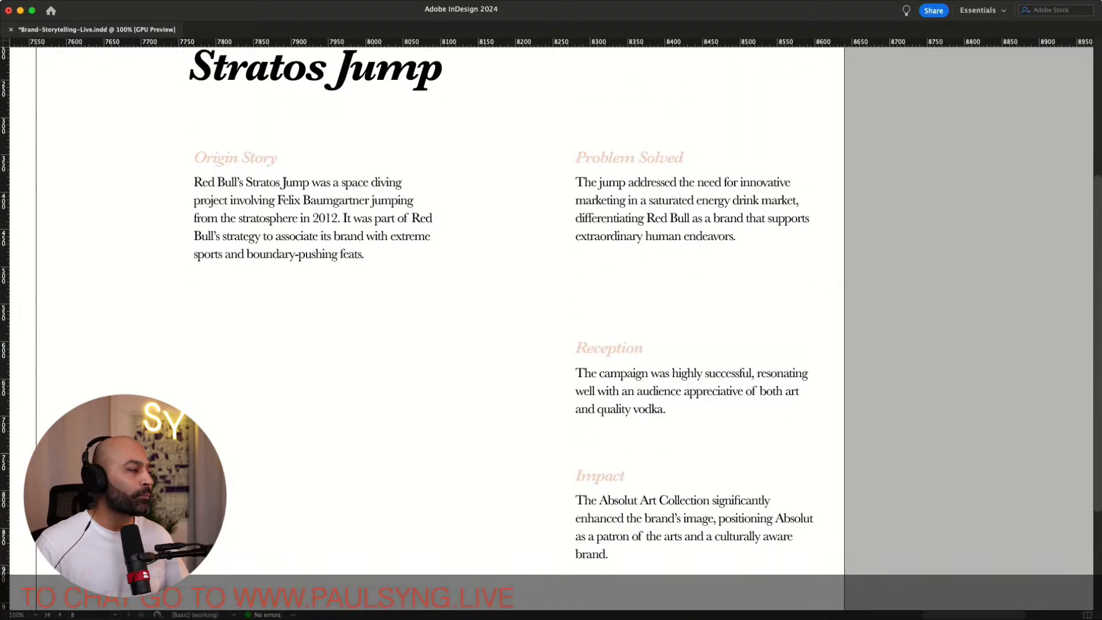
pyautogui.press('super+Tab')
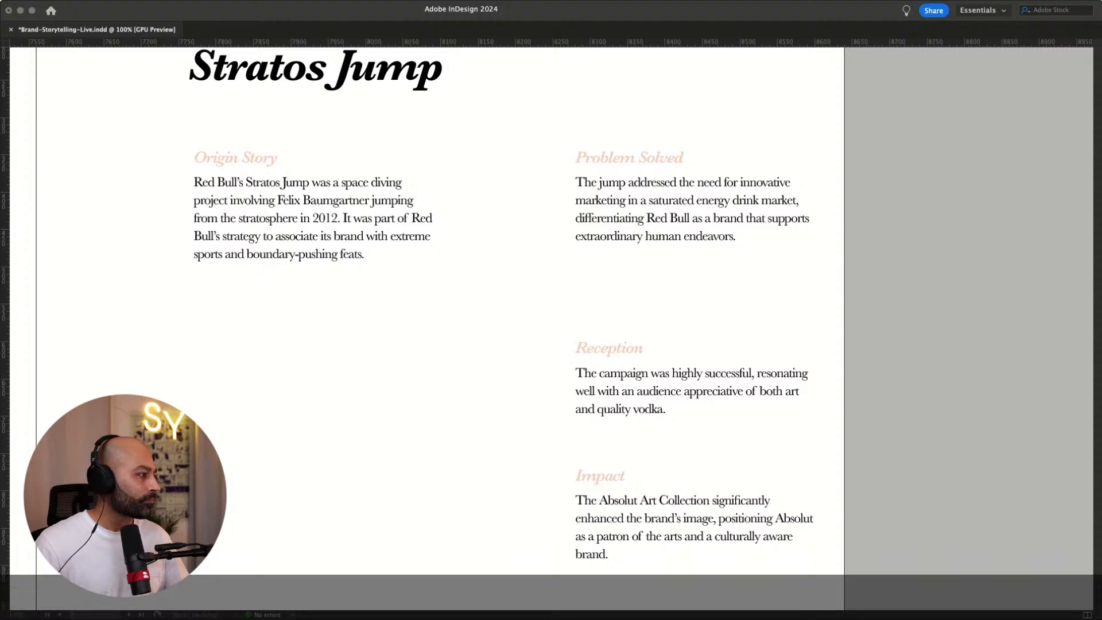
pyautogui.press('super+Tab')
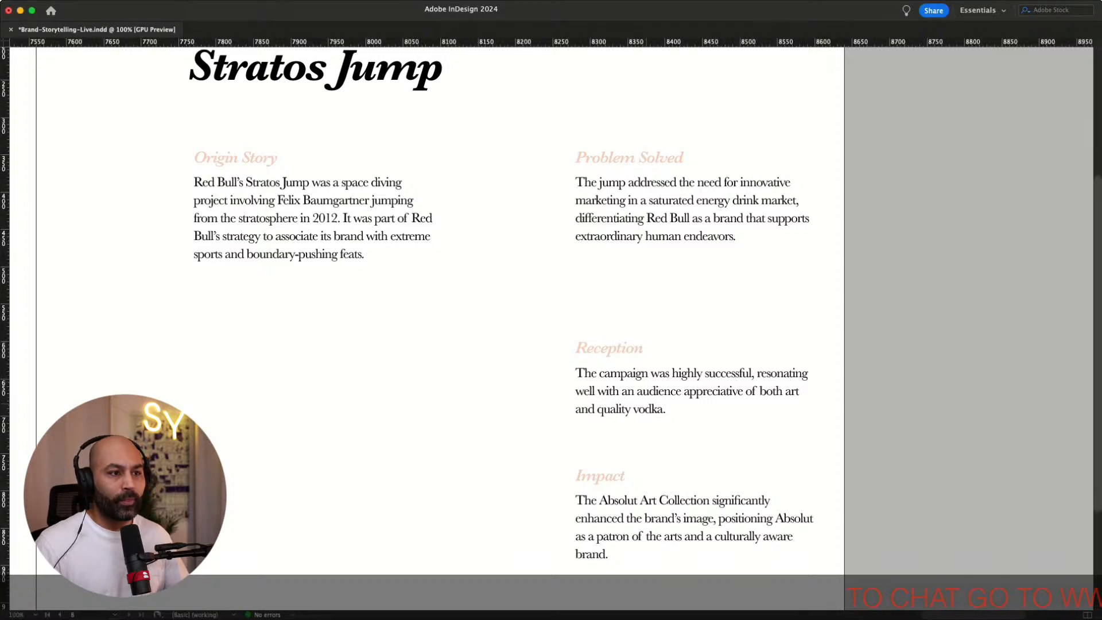
pyautogui.moveTo(667, 411); pyautogui.dragTo(553, 379)
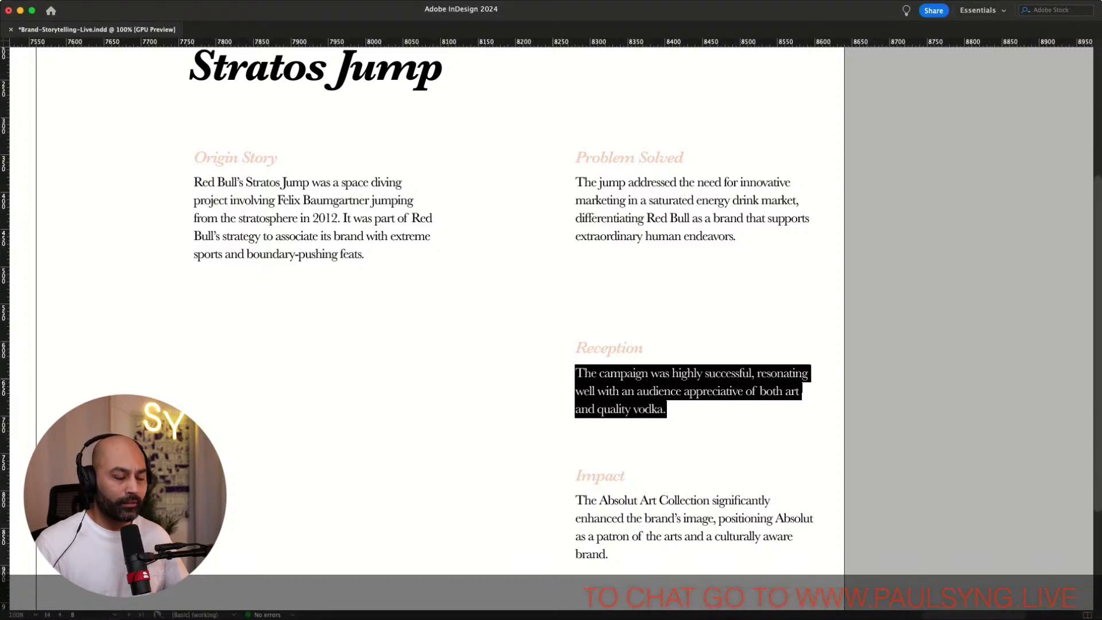
pyautogui.write('The event captivated a global audience, breaking live stream records on YouTube.')
pyautogui.press('Escape')
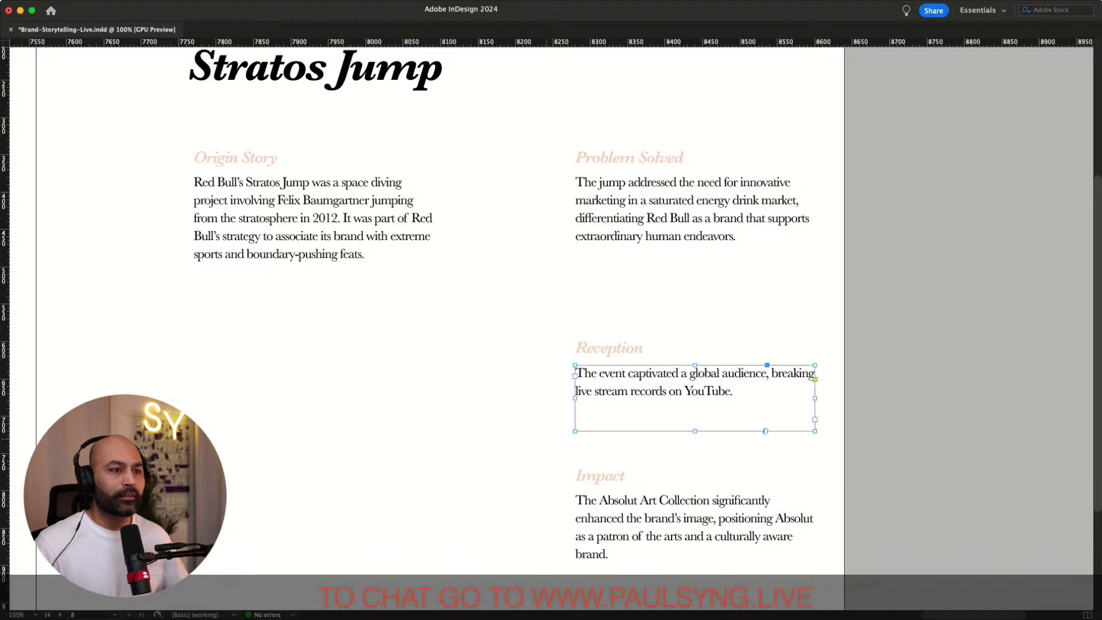
# Replace the Impact paragraph with pasted text about solidifying Red Bull's image with extreme performance and adventure
pyautogui.click(545, 439)
pyautogui.press('super+Tab')
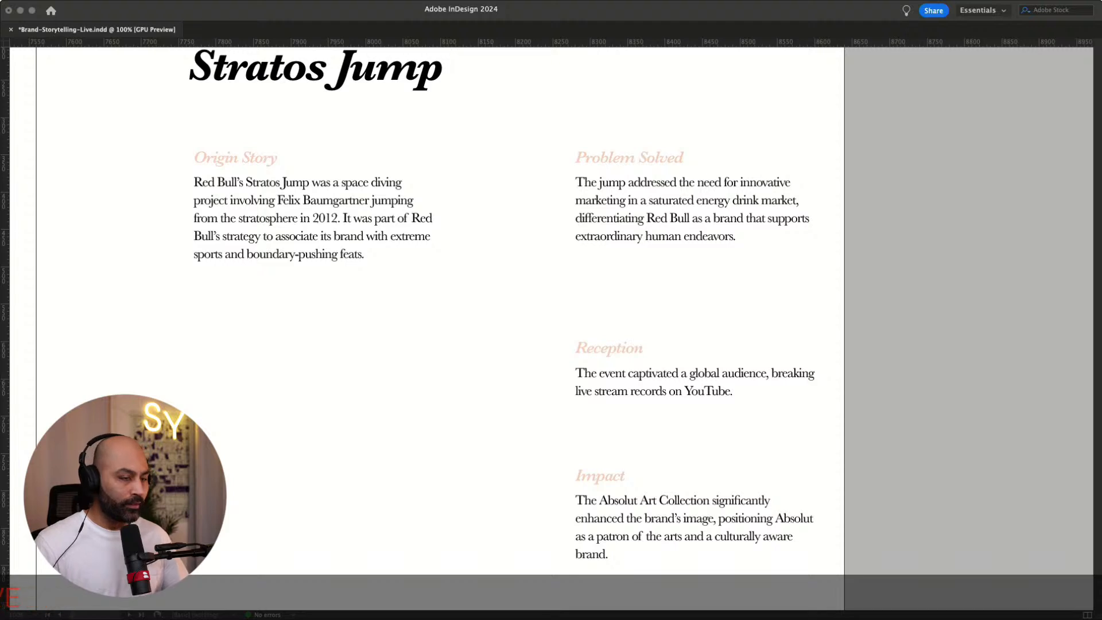
pyautogui.scroll(-2, 617, 514)
pyautogui.doubleClick(617, 515)
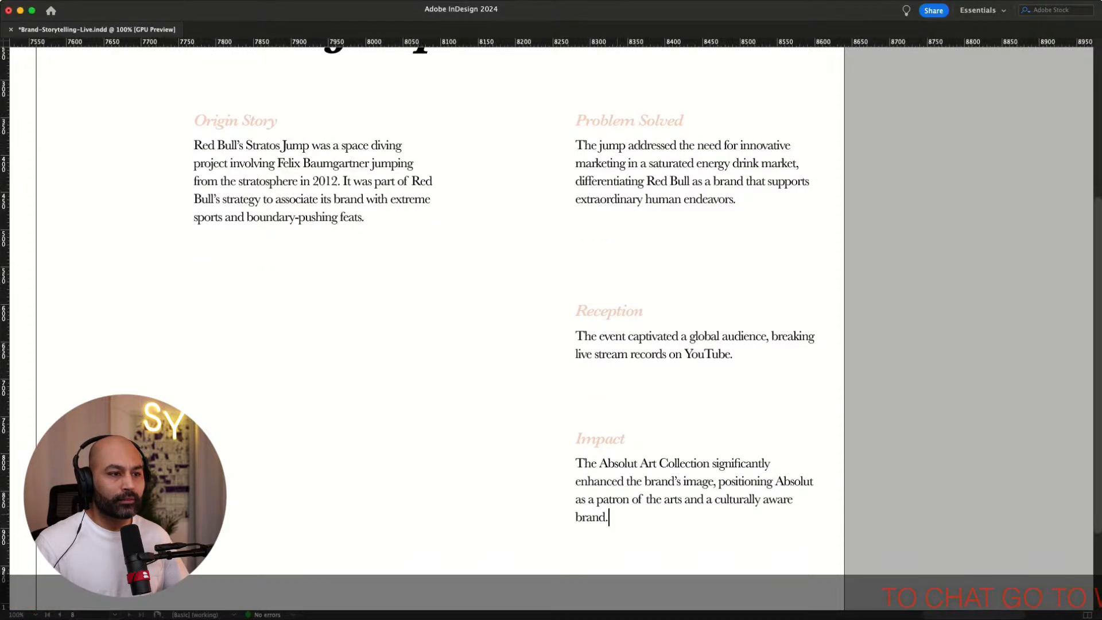
pyautogui.moveTo(592, 517); pyautogui.dragTo(576, 463)
pyautogui.write('It solidified Red Bull’s image as a brand synonymous with extreme performance and adventure, enhancing brand loyalty and recognition.')
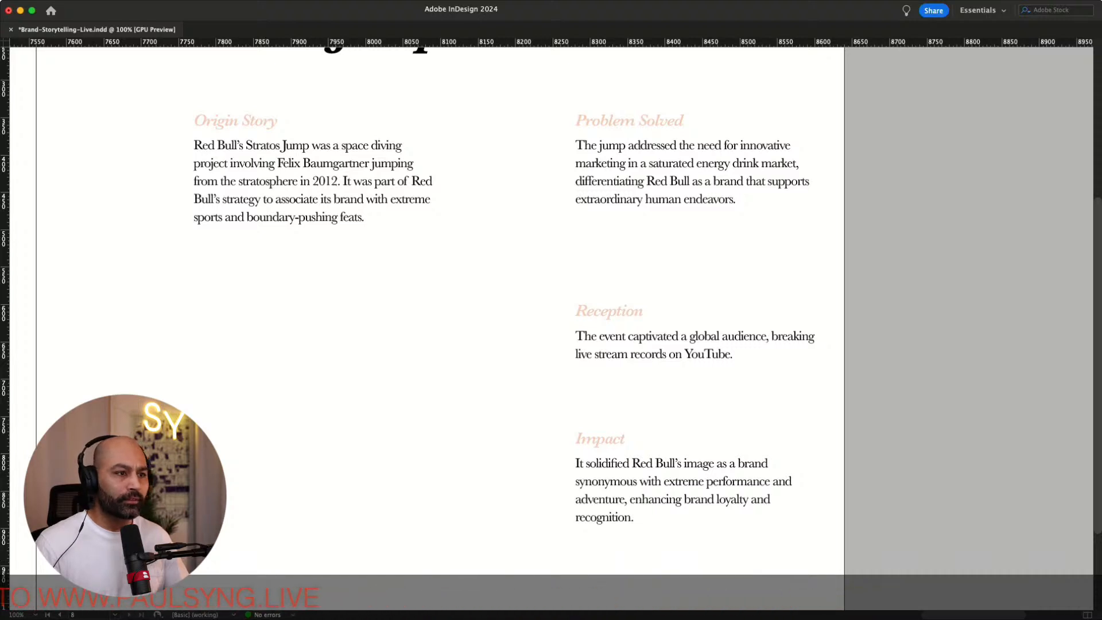
# Jump back to the first page and save the document
pyautogui.hscroll(5, 551, 310)
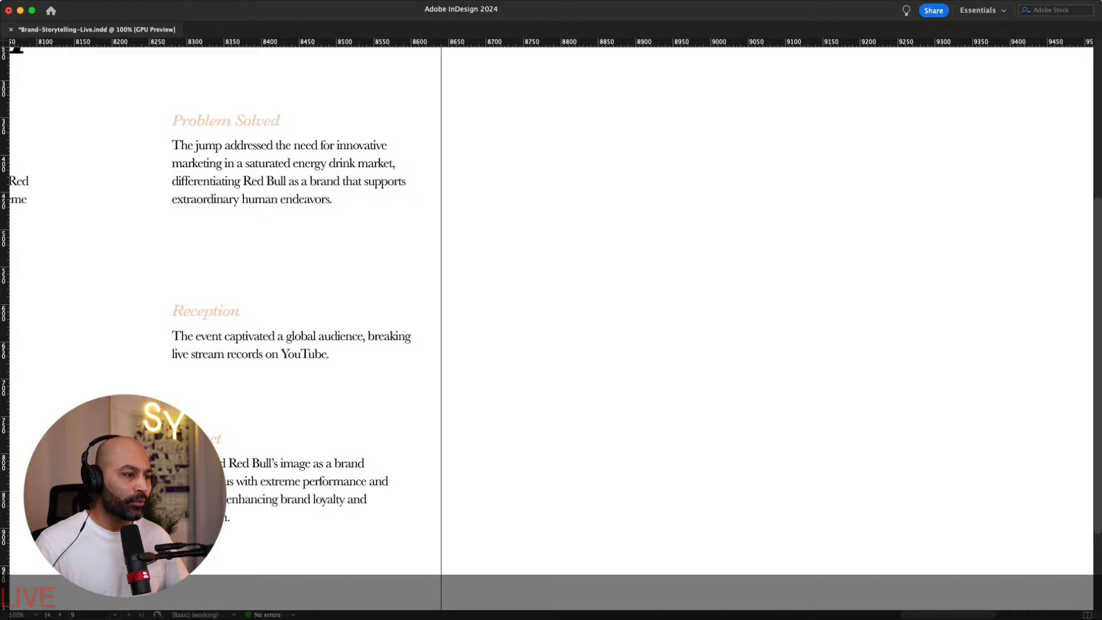
pyautogui.press('shift+super+Page_Up')
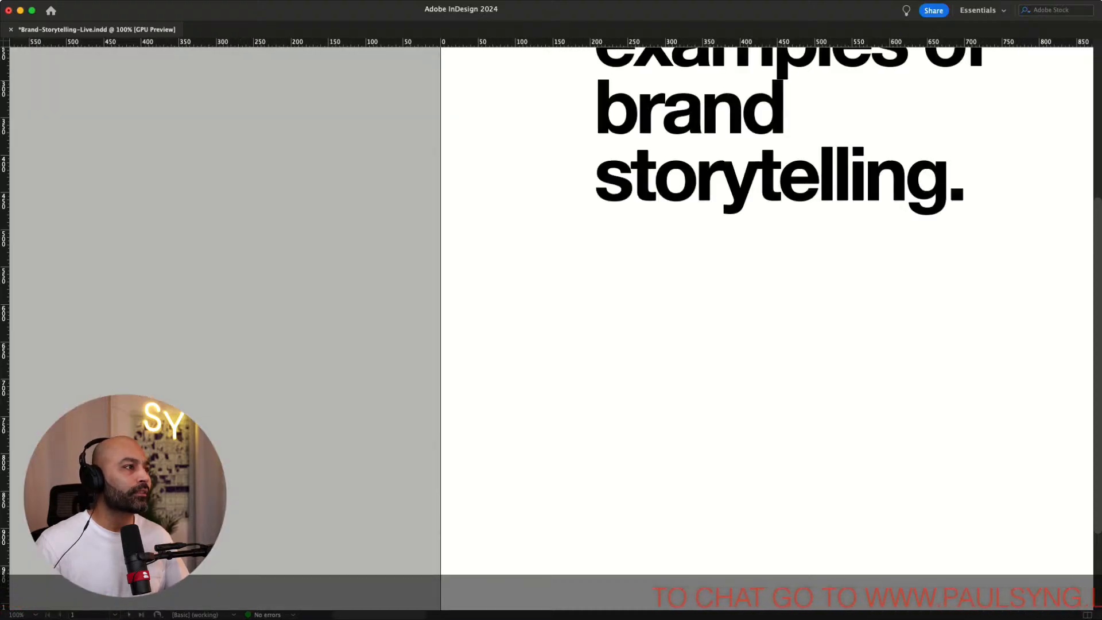
pyautogui.press('super+s')
pyautogui.hscroll(10, 551, 310)
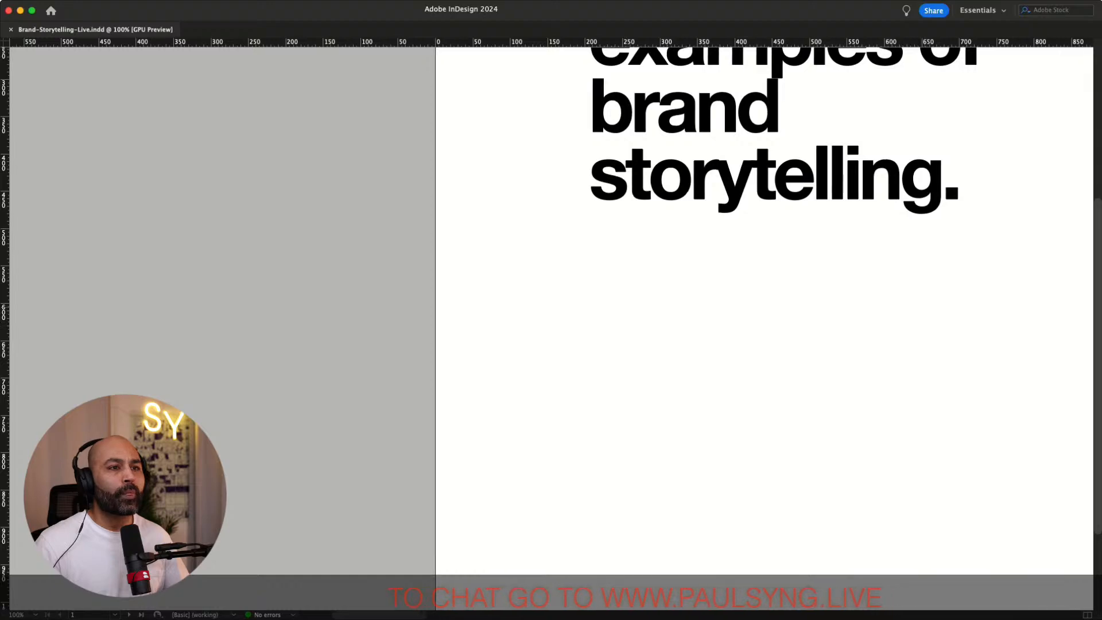
pyautogui.scroll(4, 551, 310)
pyautogui.hscroll(15, 551, 310)
pyautogui.scroll(-4, 551, 310)
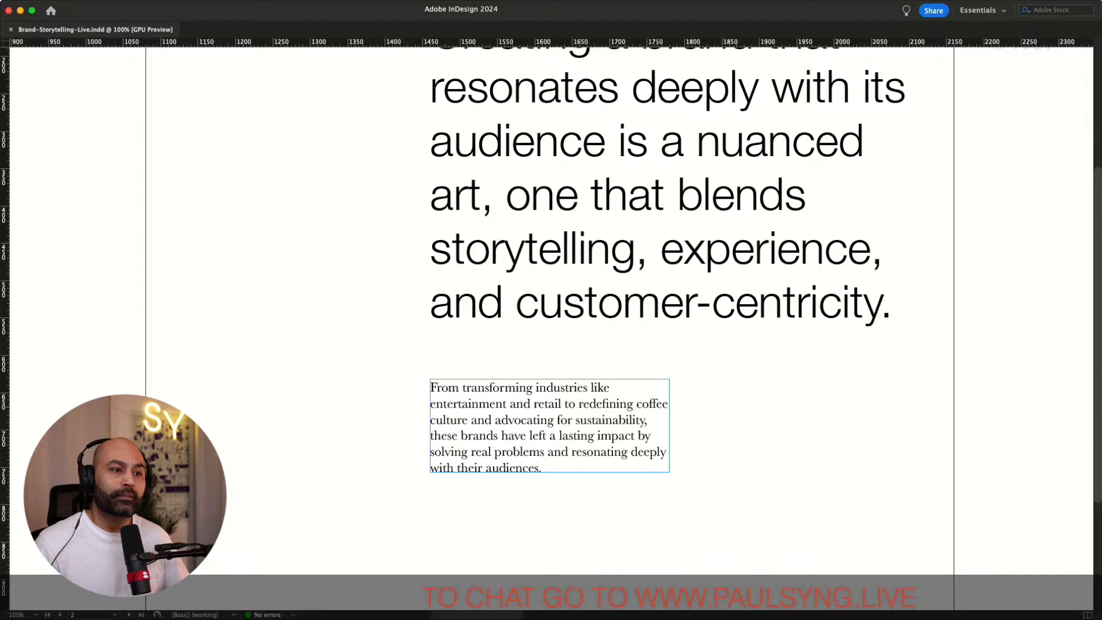
pyautogui.doubleClick(657, 404)
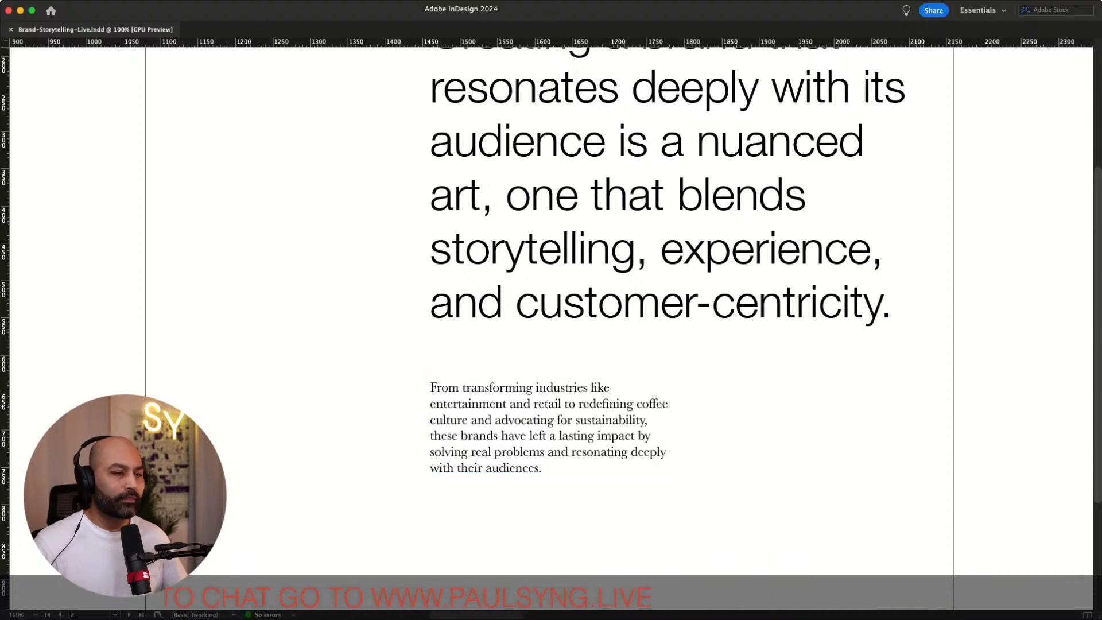
pyautogui.press('super+minus')
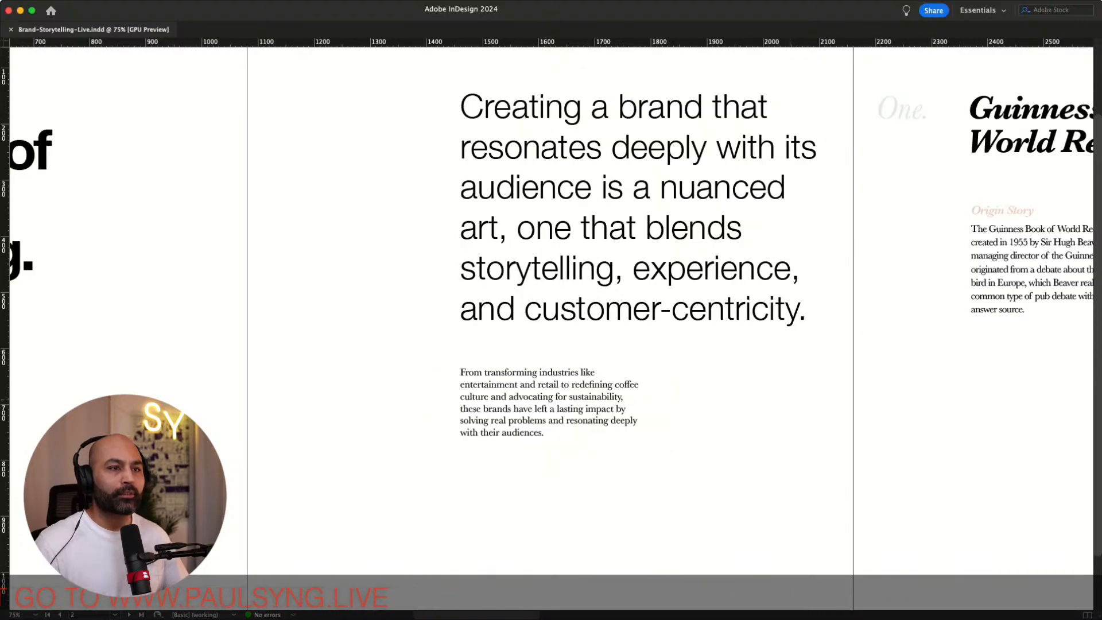
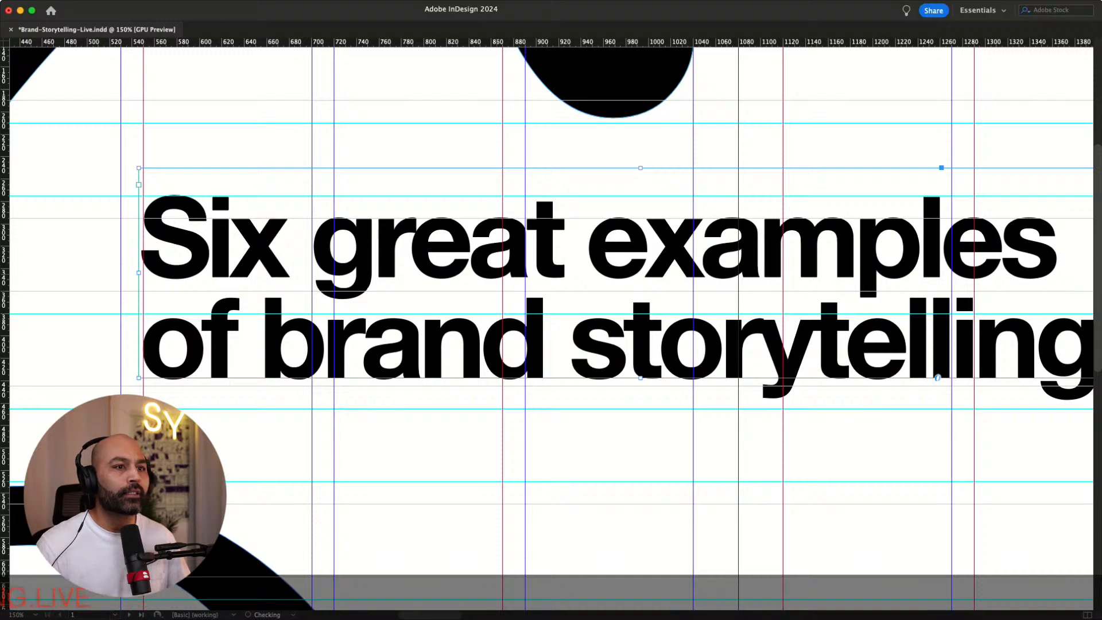
# Nudge the large intro paragraph frame up and slightly left to align it with the baseline grid
pyautogui.hscroll(10, 551, 321)
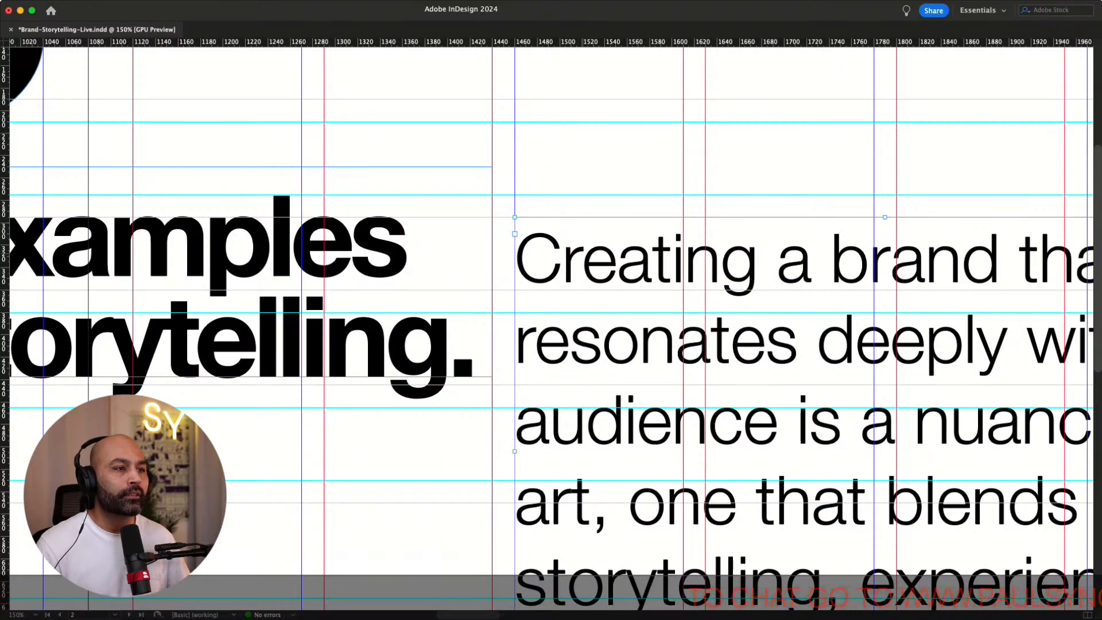
pyautogui.press('Up')
pyautogui.press('Up')
pyautogui.press('Up')
pyautogui.press('Up')
pyautogui.press('Up')
pyautogui.press('Up')
pyautogui.press('Up')
pyautogui.press('Up')
pyautogui.press('Up')
pyautogui.press('Up')
pyautogui.press('Up')
pyautogui.press('Up')
pyautogui.press('Up')
pyautogui.press('Up')
pyautogui.press('Up')
pyautogui.press('Up')
pyautogui.press('Up')
pyautogui.press('Up')
pyautogui.press('Up')
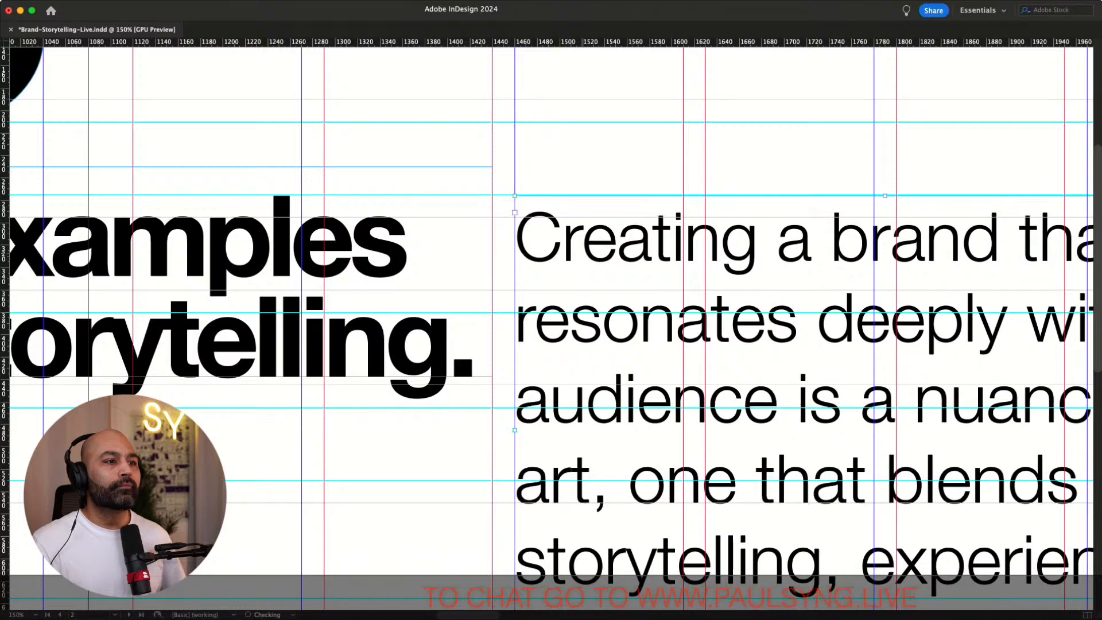
pyautogui.press('Up')
pyautogui.press('Up')
pyautogui.press('Up')
pyautogui.press('Up')
pyautogui.press('Up')
pyautogui.press('Up')
pyautogui.press('Up')
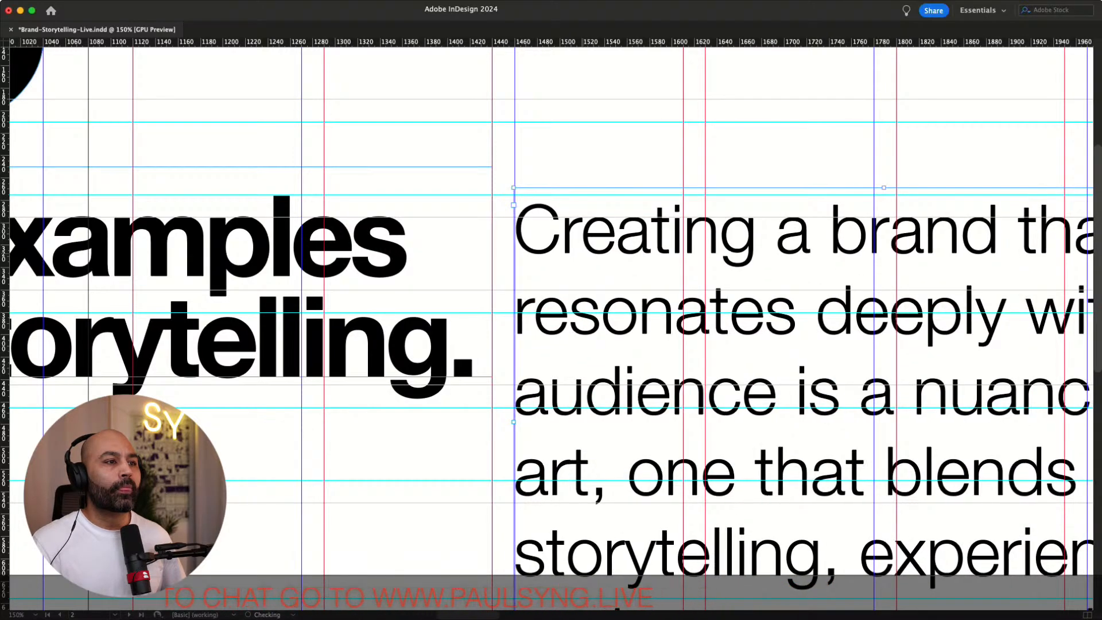
pyautogui.press('Left')
pyautogui.press('Left')
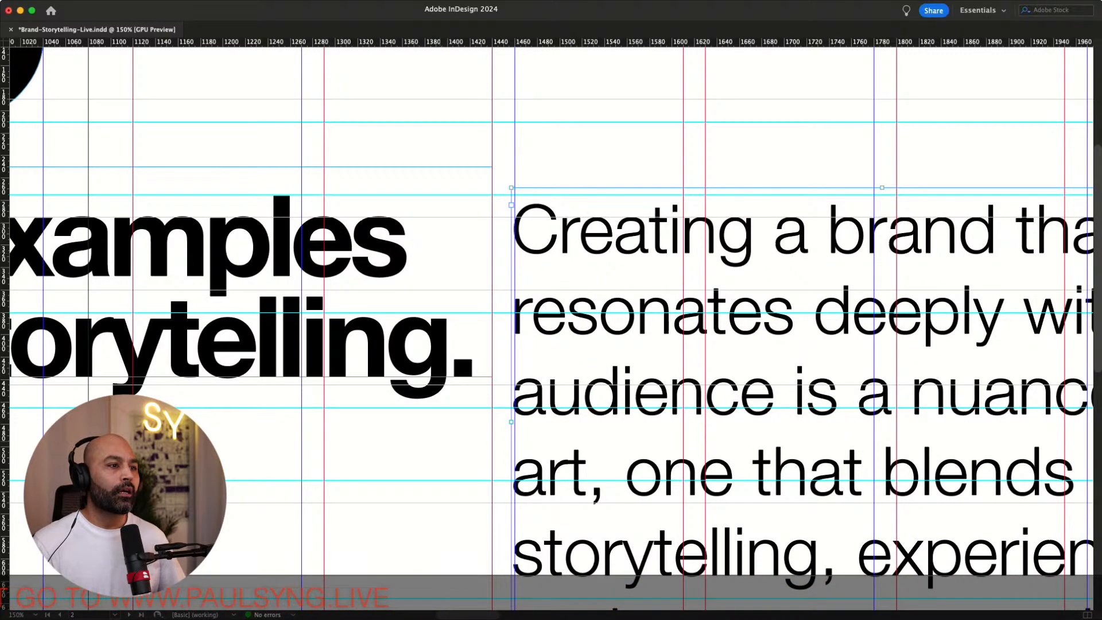
# Move the small body paragraph frame to sit below the large intro paragraph
pyautogui.press('super+minus')
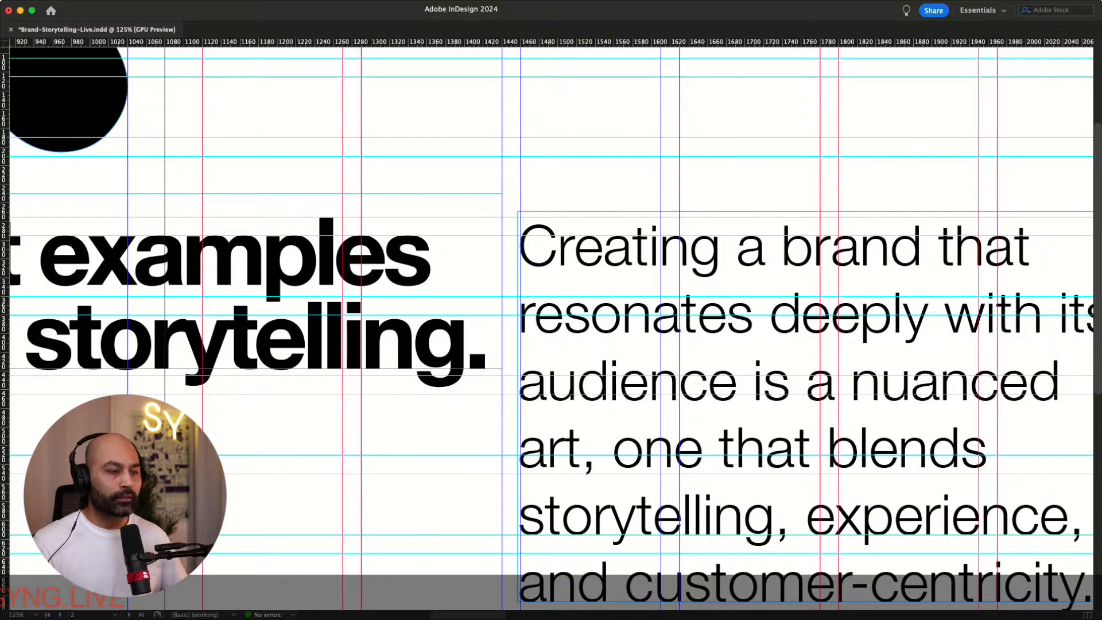
pyautogui.press('super+minus')
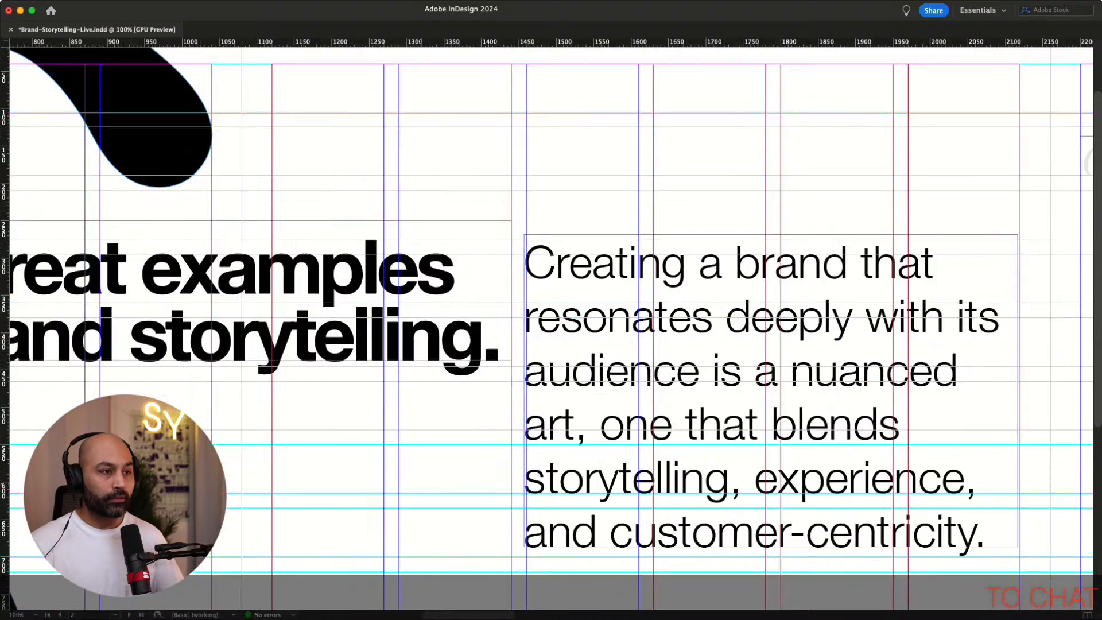
pyautogui.press('super+minus')
pyautogui.scroll(-3, 550, 321)
pyautogui.hscroll(3, 551, 322)
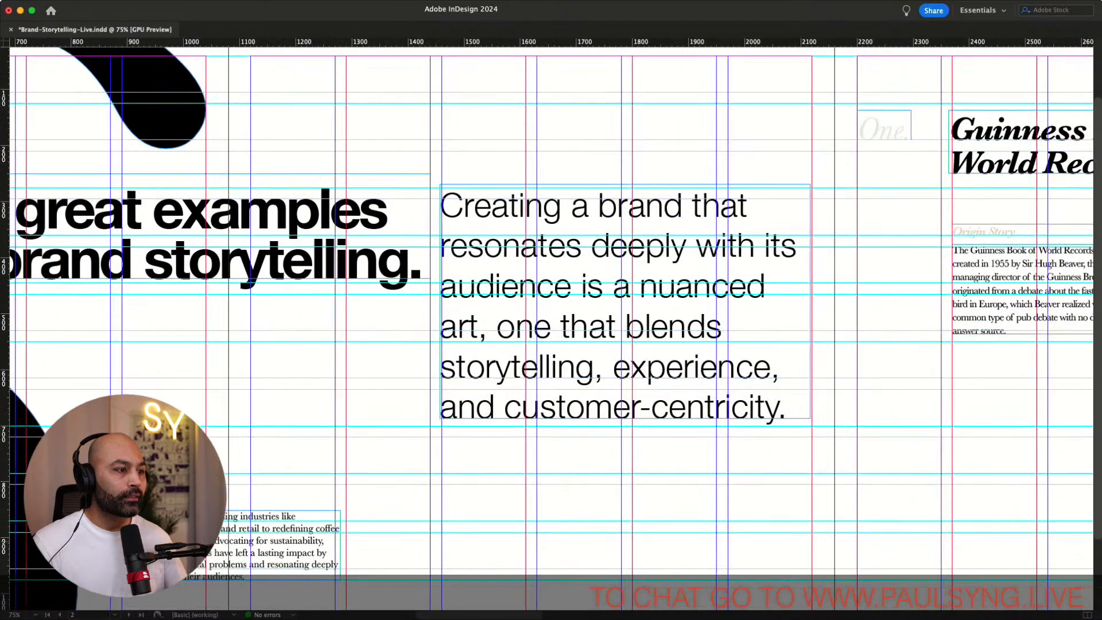
pyautogui.moveTo(287, 542); pyautogui.dragTo(758, 469)
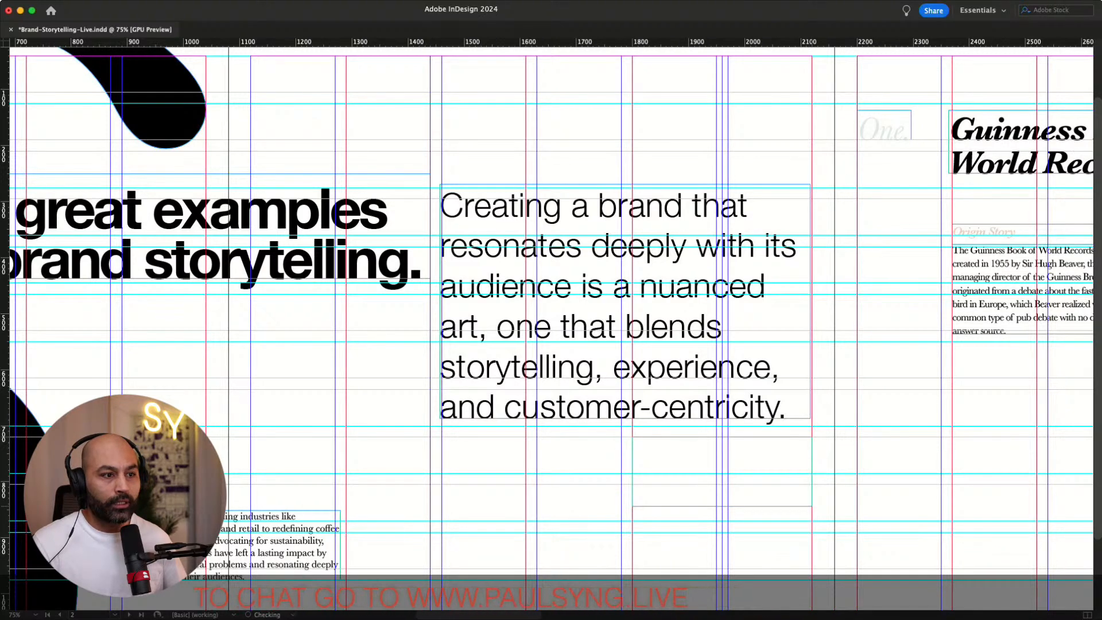
pyautogui.moveTo(758, 469); pyautogui.dragTo(568, 517)
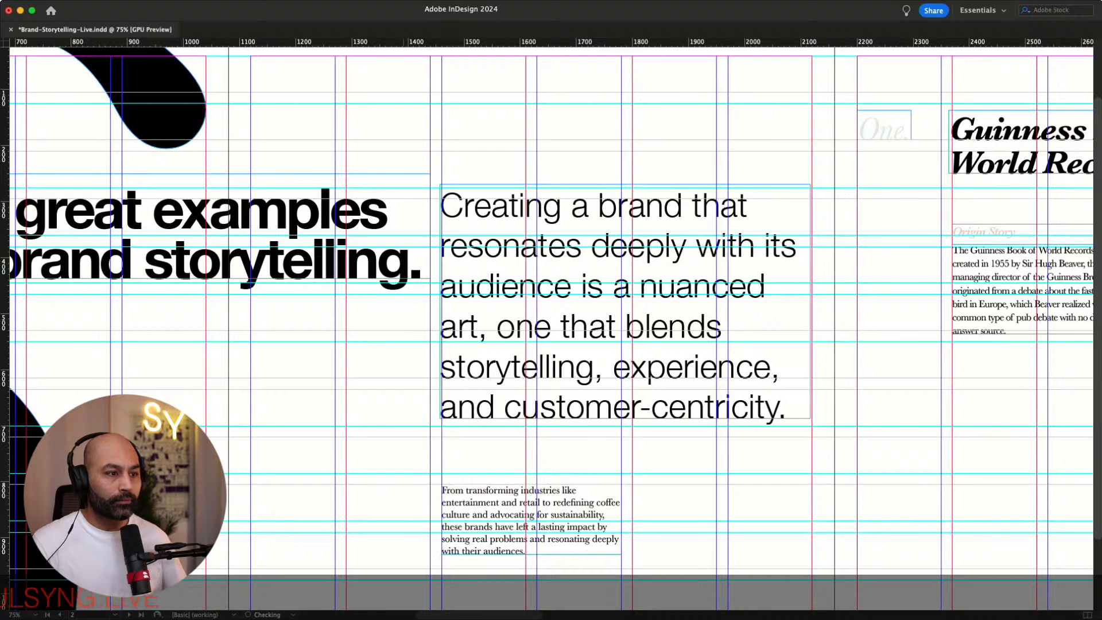
# Widen the small body paragraph frame across two more columns and nudge it onto the grid
pyautogui.press('super+equal')
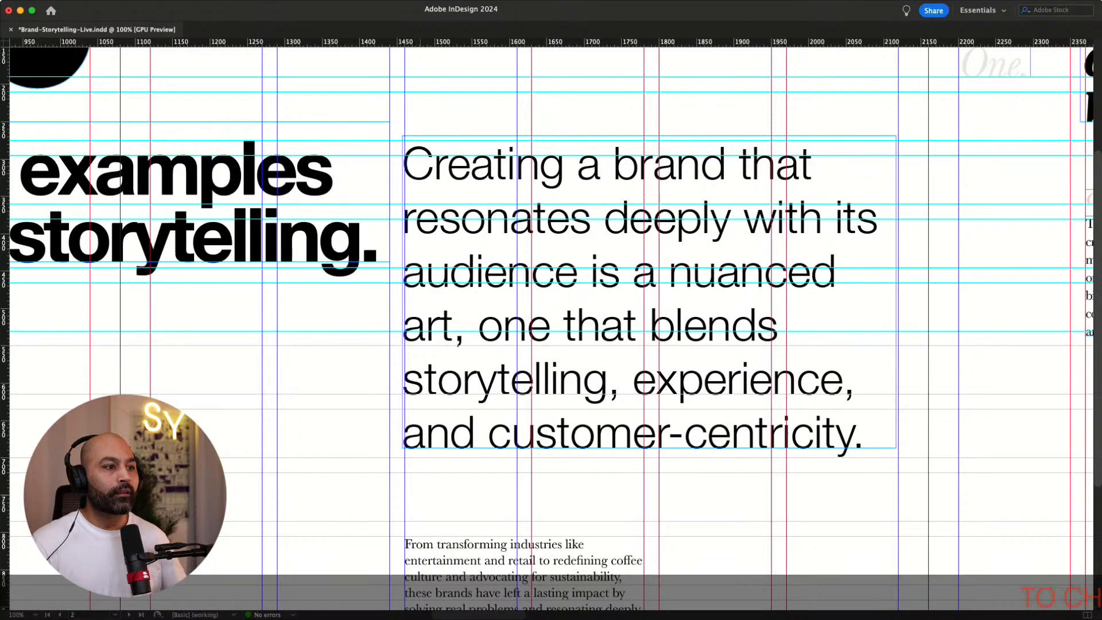
pyautogui.scroll(-5, 551, 328)
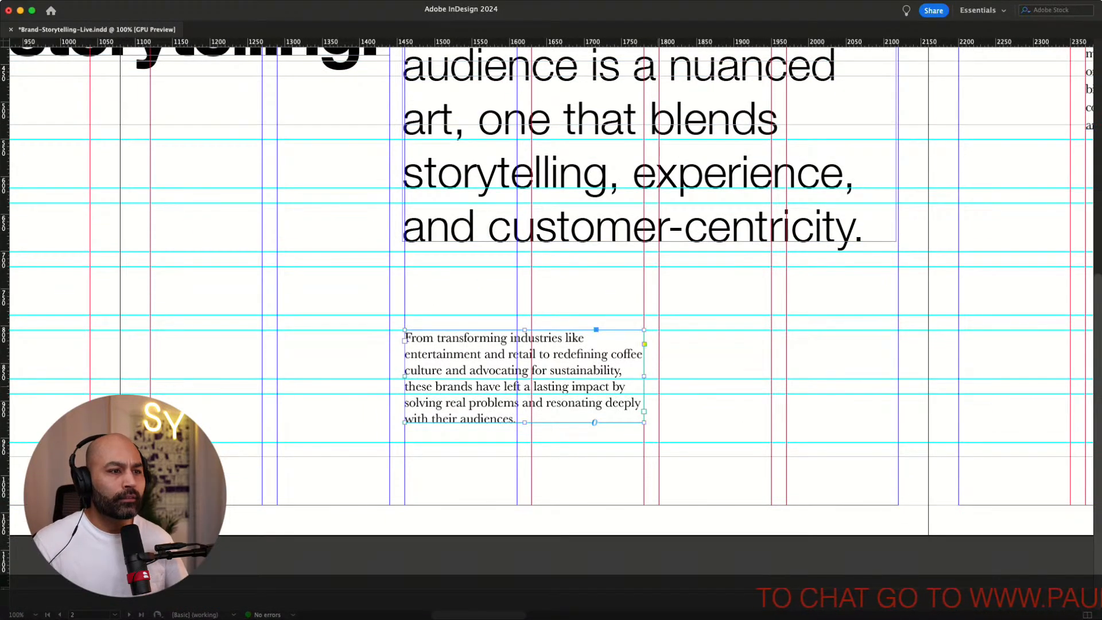
pyautogui.moveTo(644, 377); pyautogui.dragTo(772, 377)
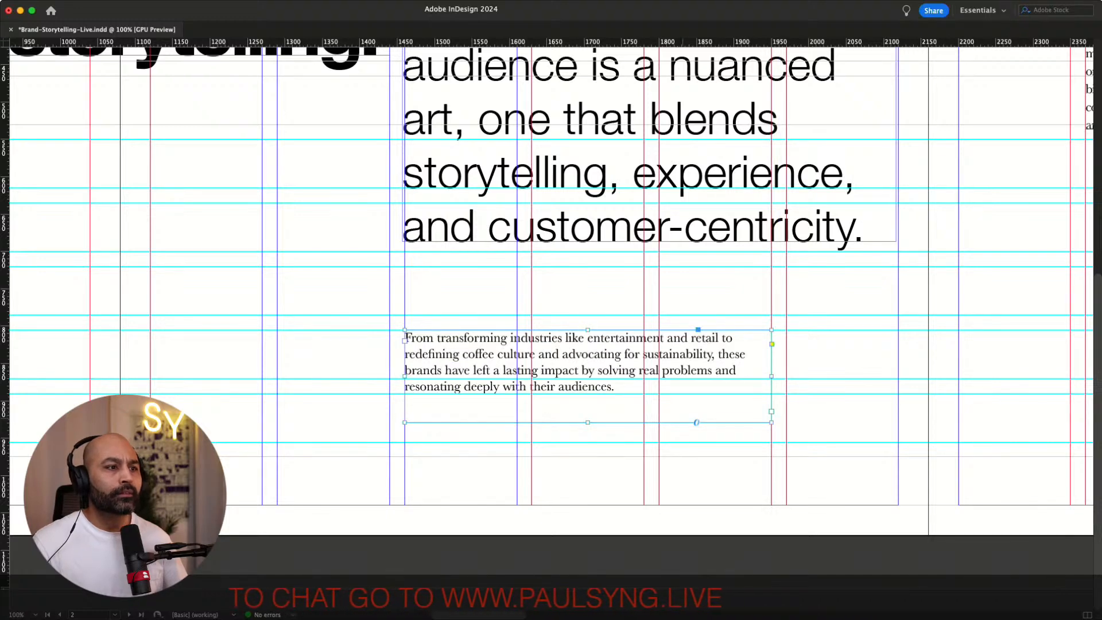
pyautogui.moveTo(587, 422); pyautogui.dragTo(588, 413)
pyautogui.press('Up')
pyautogui.press('Up')
pyautogui.press('Up')
pyautogui.press('Up')
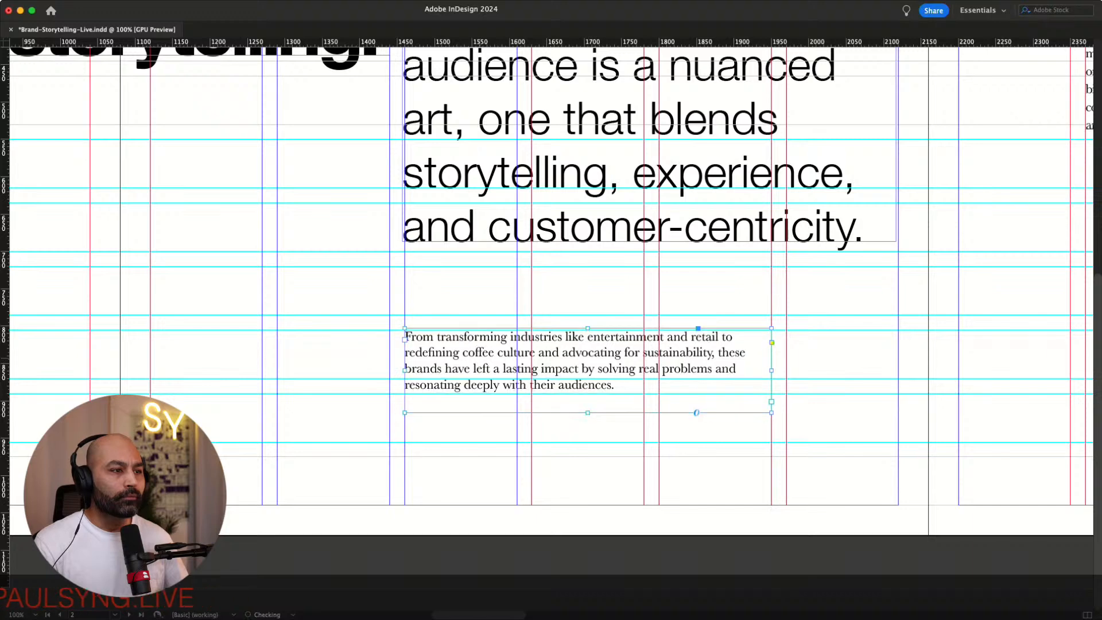
pyautogui.press('Down')
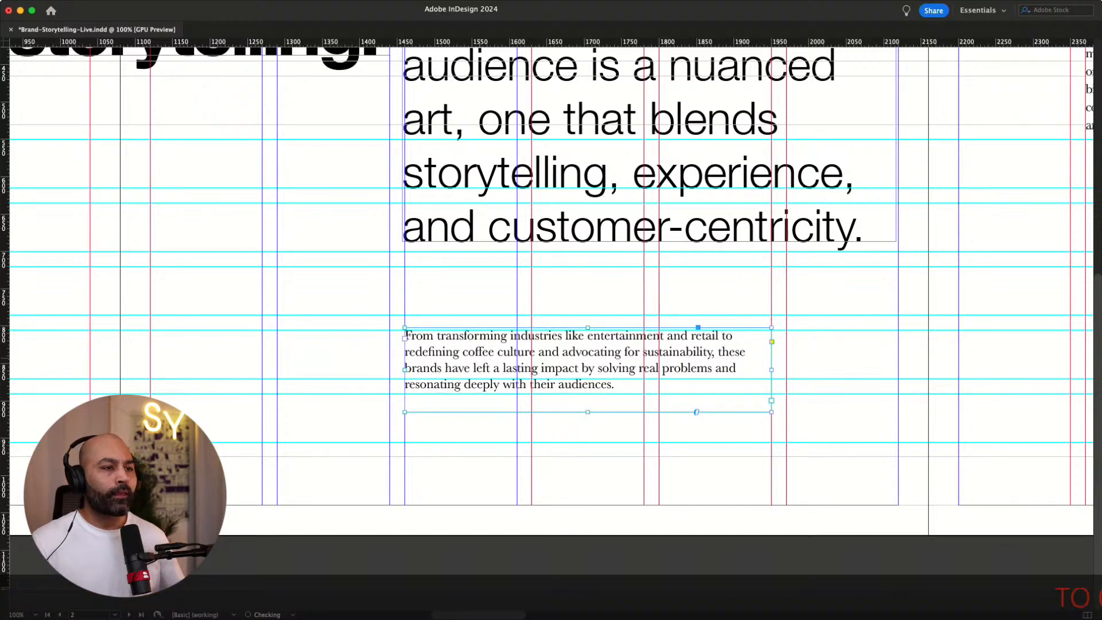
# Shift the small body paragraph frame one column left and nudge it up to align with the grid
pyautogui.moveTo(352, 358); pyautogui.dragTo(346, 359)
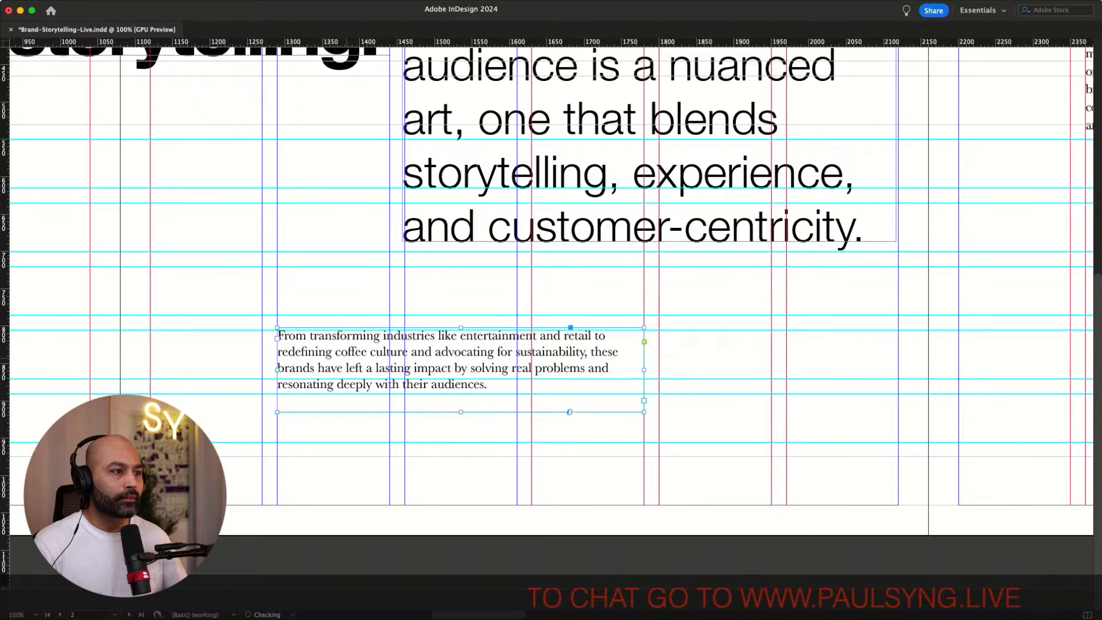
pyautogui.press('Up')
pyautogui.press('Up')
pyautogui.press('Up')
pyautogui.press('Up')
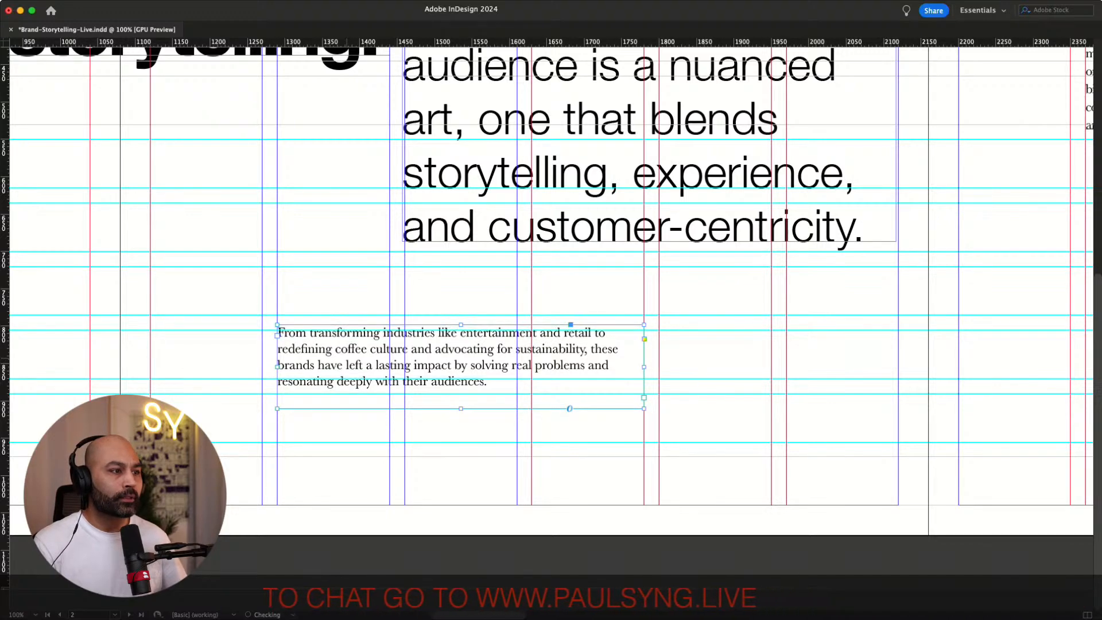
pyautogui.press('Up')
pyautogui.press('Up')
pyautogui.click(352, 294)
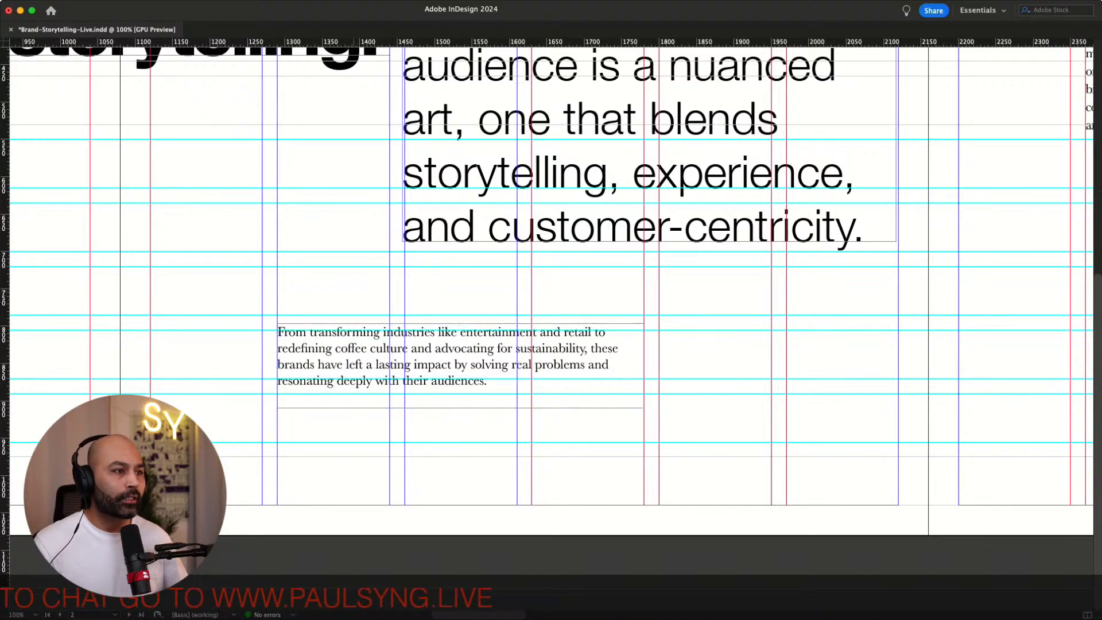
# Preview the opening spread in presentation mode to review the intro text layout
pyautogui.scroll(5, 353, 294)
pyautogui.press('w')
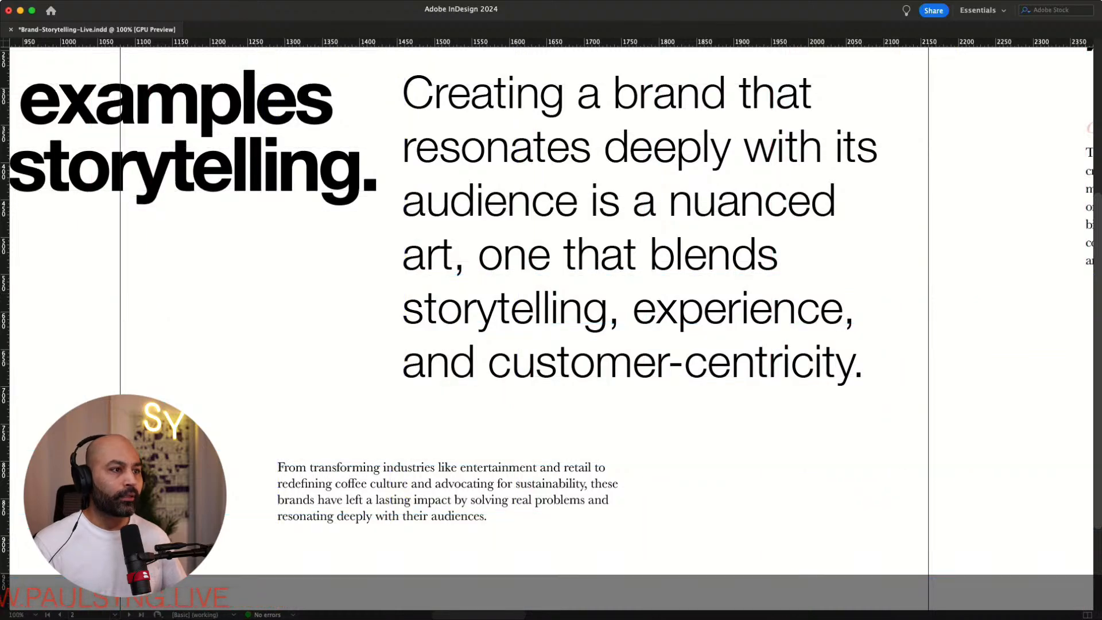
pyautogui.hscroll(-10, 324, 151)
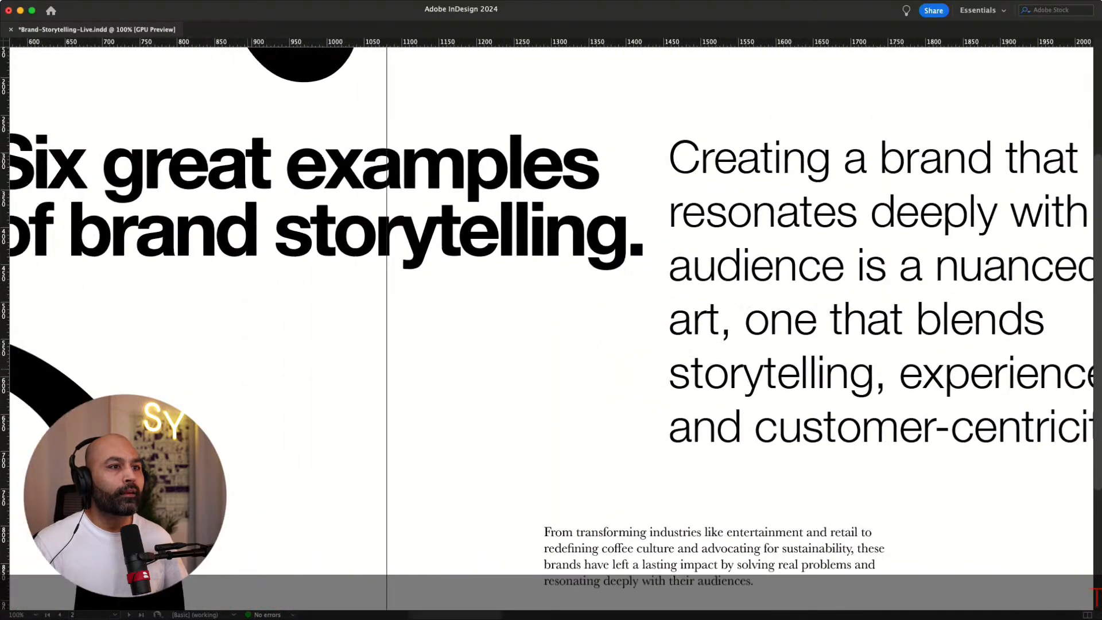
pyautogui.hscroll(10, 325, 151)
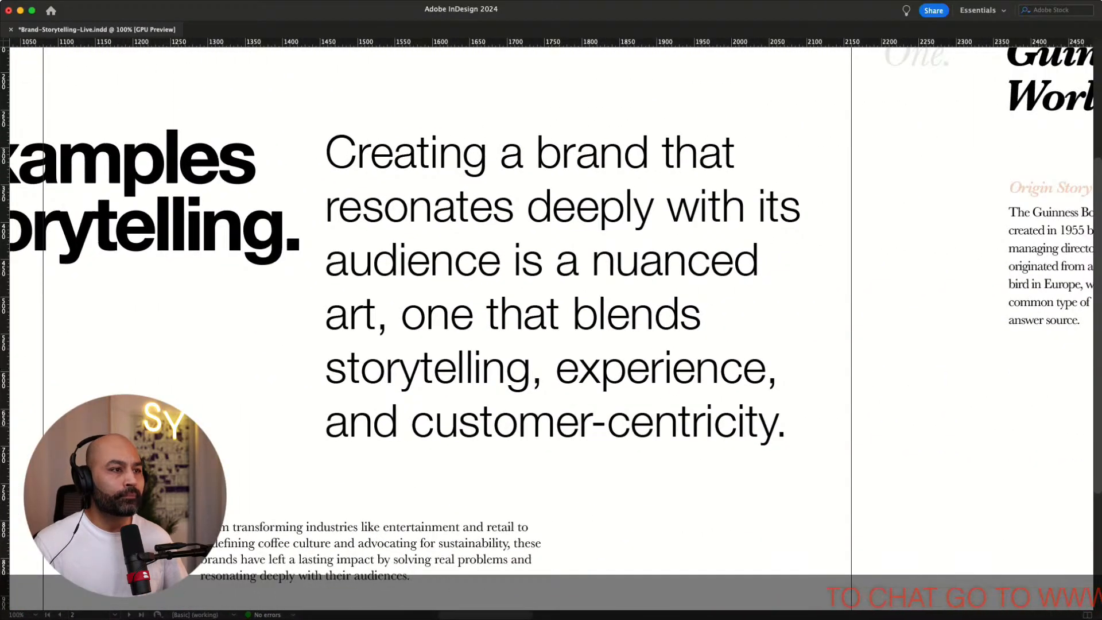
pyautogui.press('w')
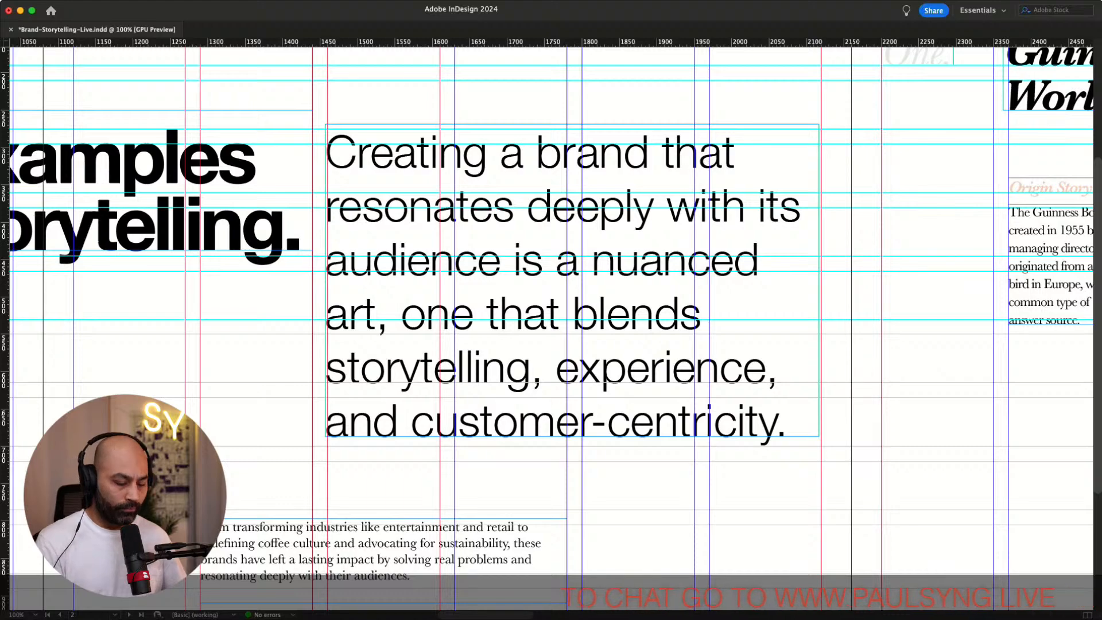
pyautogui.press('super+minus')
pyautogui.press('super+minus')
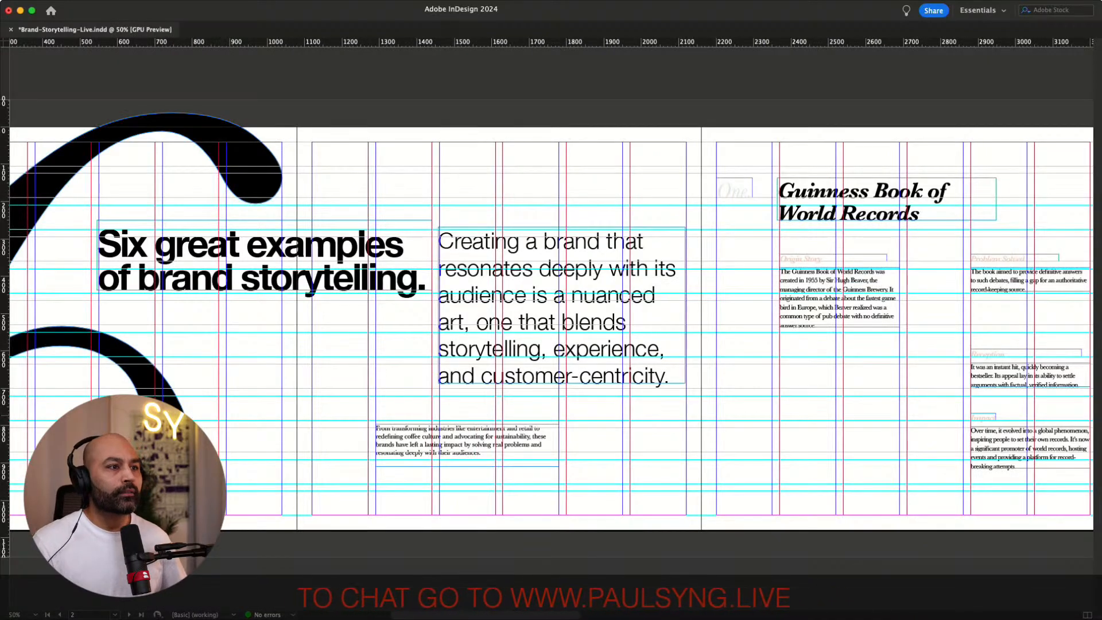
pyautogui.hscroll(-3, 551, 328)
pyautogui.hscroll(3, 551, 328)
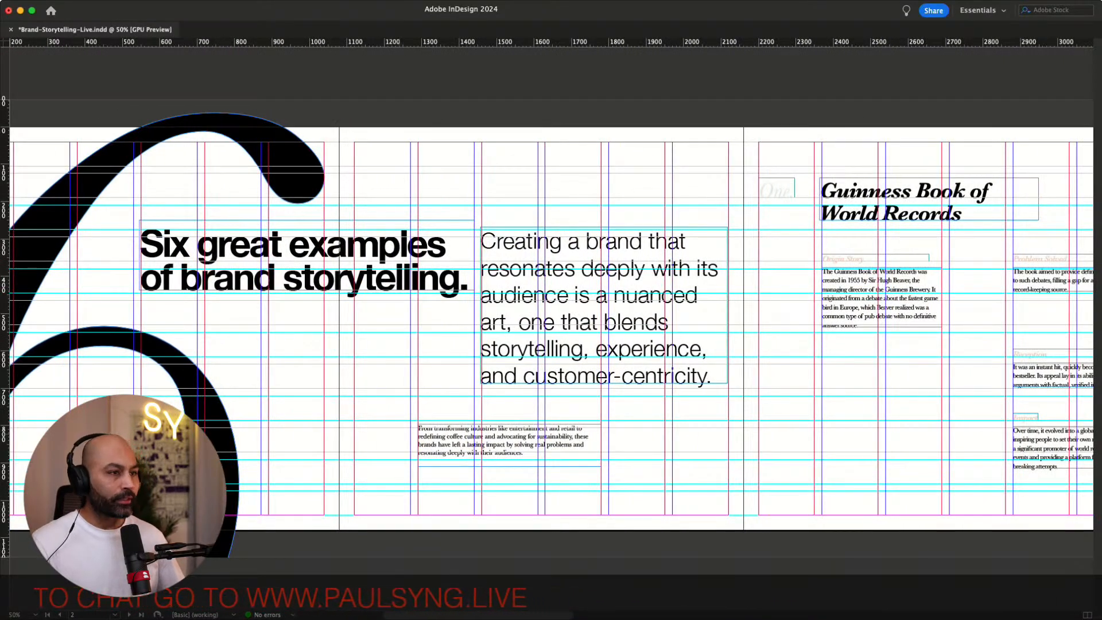
pyautogui.press('w')
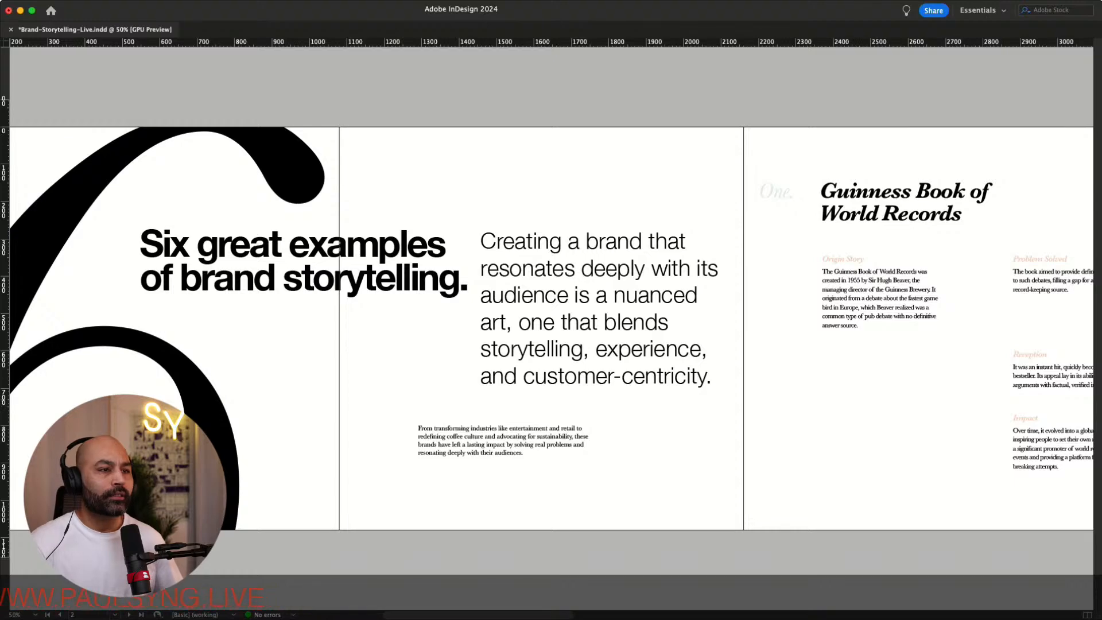
pyautogui.press('w')
pyautogui.hscroll(3, 551, 329)
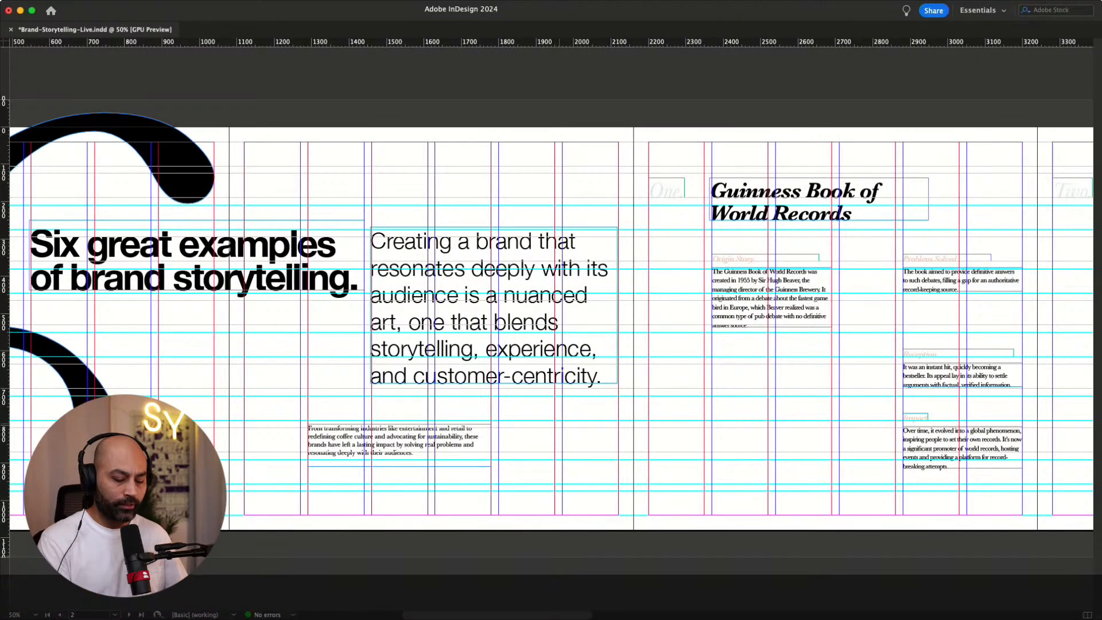
# Apply a smaller font size to the intro paragraph and narrow its frame to about four columns
pyautogui.press('super+equal')
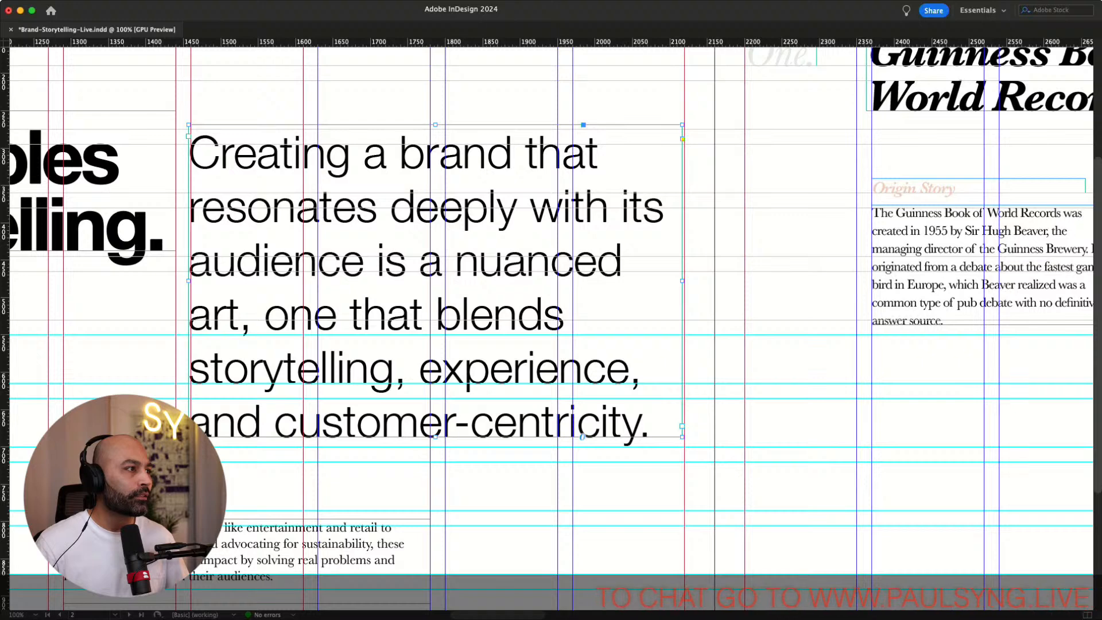
pyautogui.press('Return')
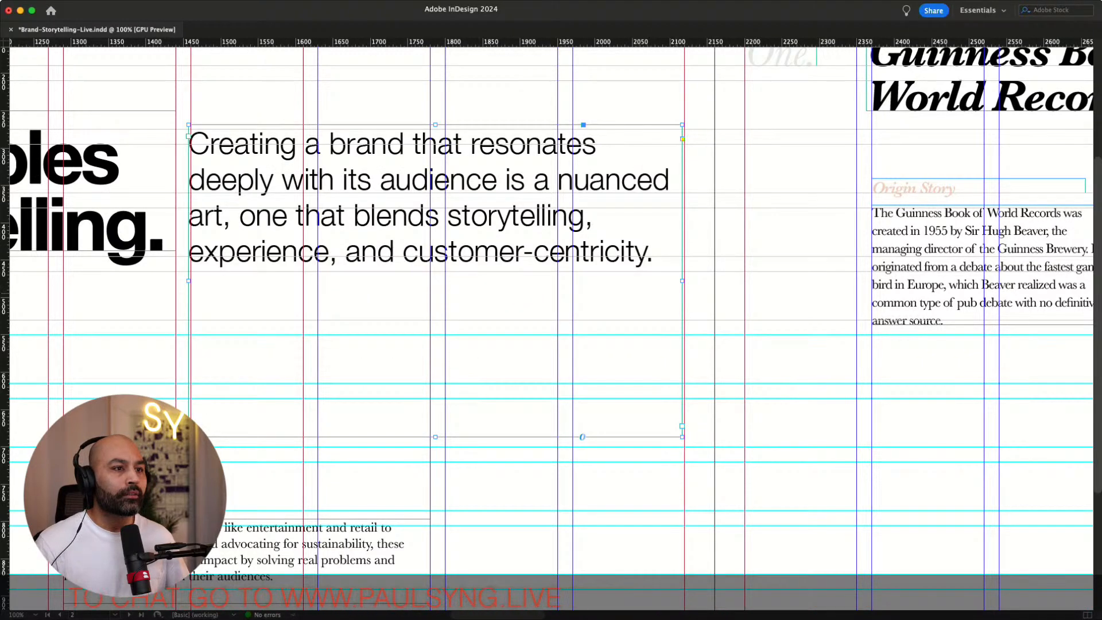
pyautogui.moveTo(682, 281); pyautogui.dragTo(558, 291)
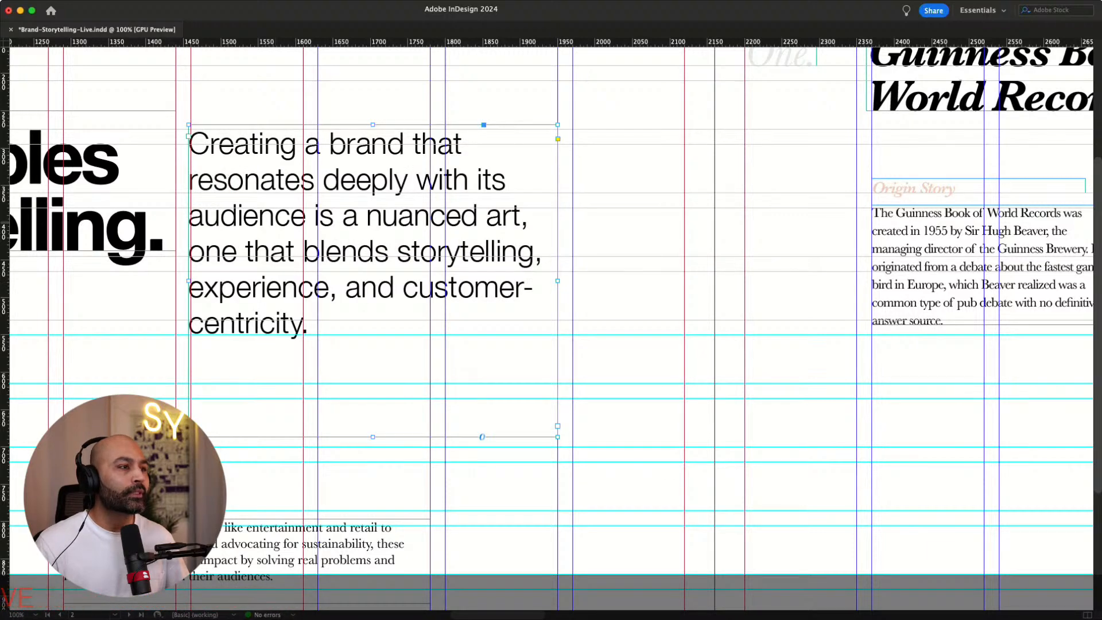
# Undo the last change and nudge the intro paragraph frame back up onto the grid
pyautogui.press('super+shift+a')
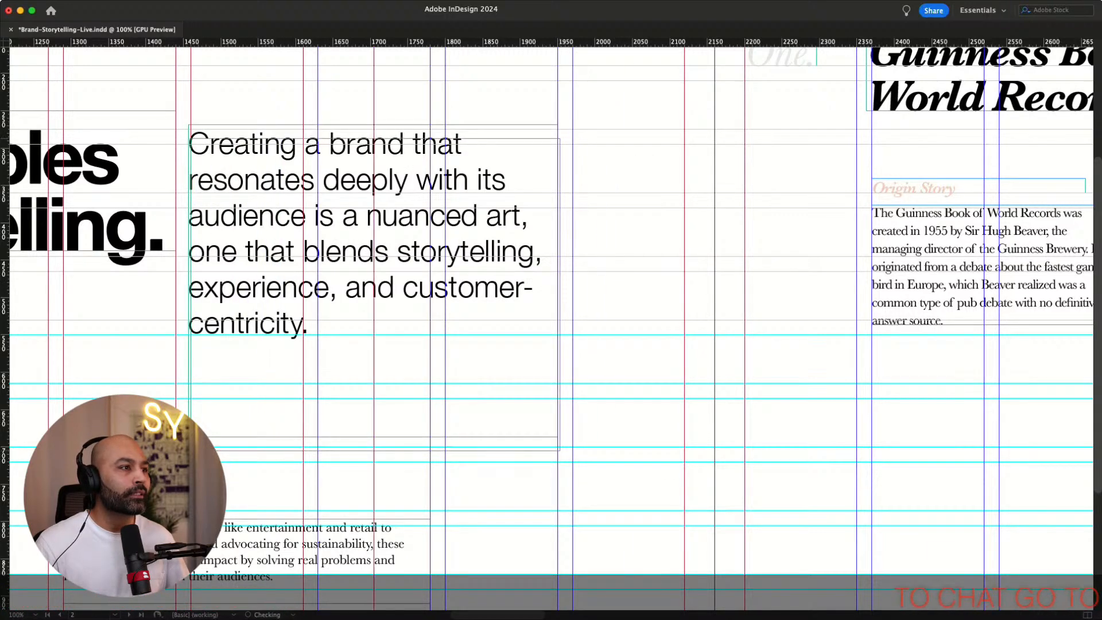
pyautogui.press('super+z')
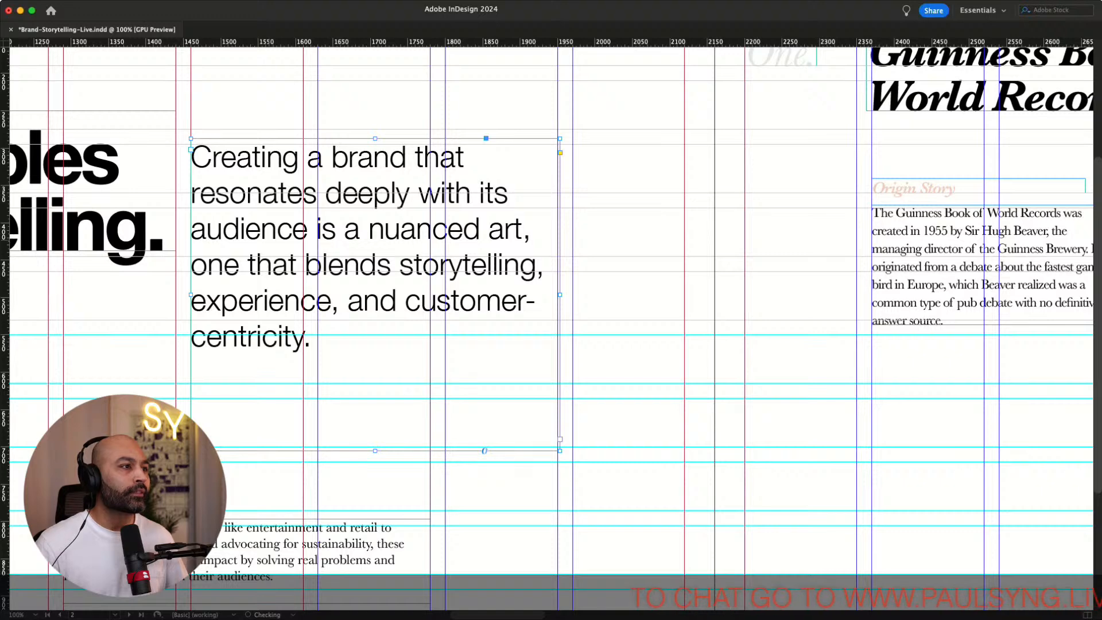
pyautogui.press('Up')
pyautogui.press('Up')
pyautogui.press('Up')
pyautogui.press('Up')
pyautogui.press('Up')
pyautogui.press('Up')
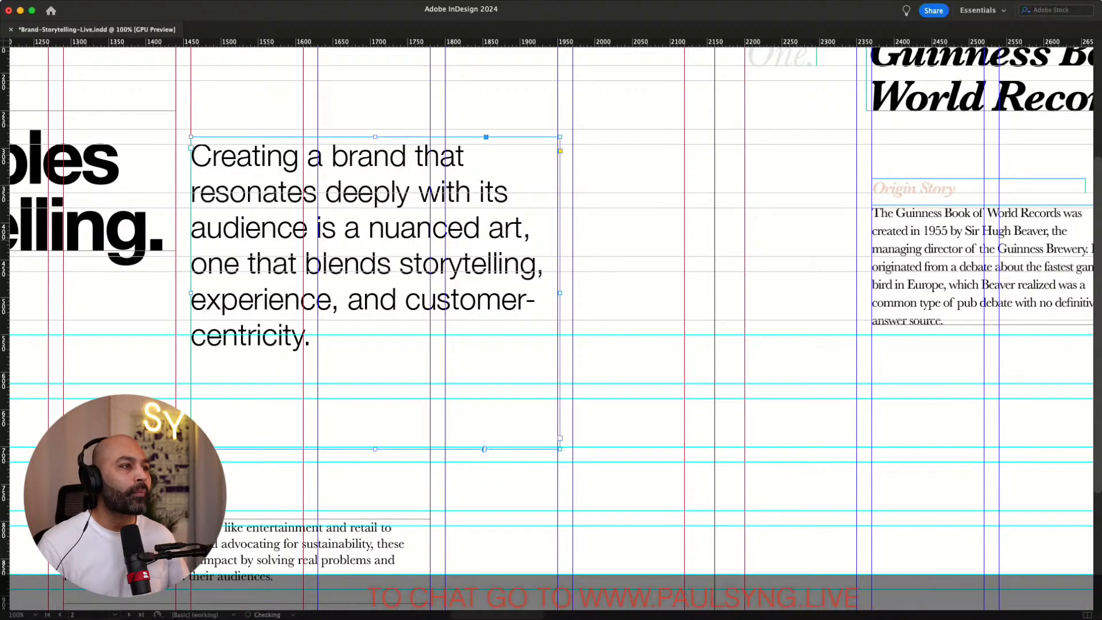
pyautogui.press('Up')
pyautogui.press('Up')
pyautogui.press('Up')
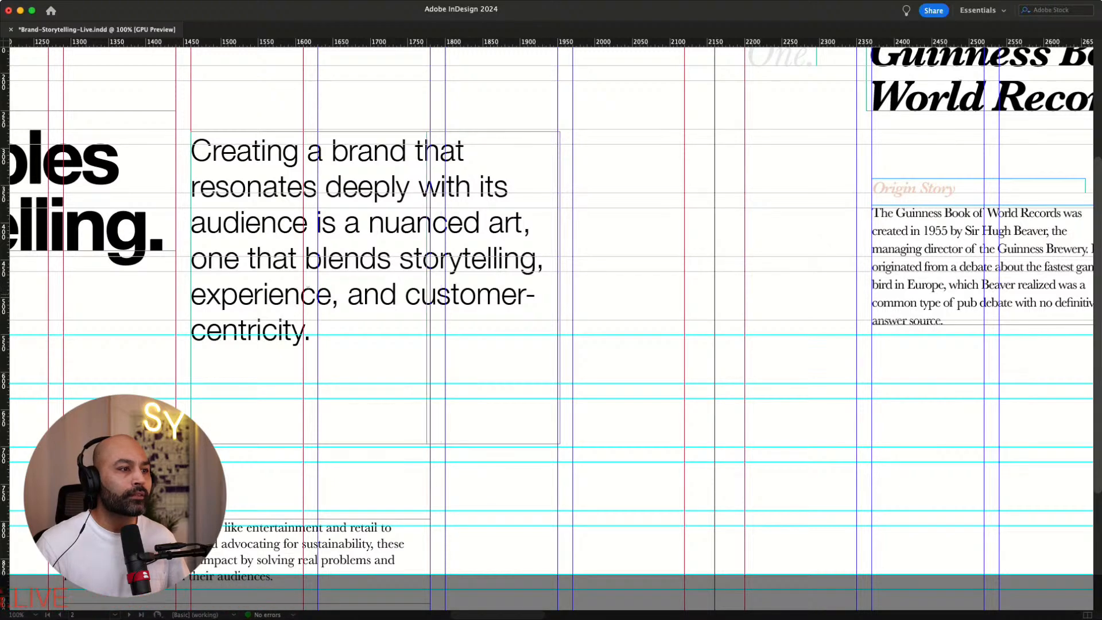
# Try widening the intro paragraph frame back to the full column span, then undo it
pyautogui.moveTo(560, 288); pyautogui.dragTo(684, 287)
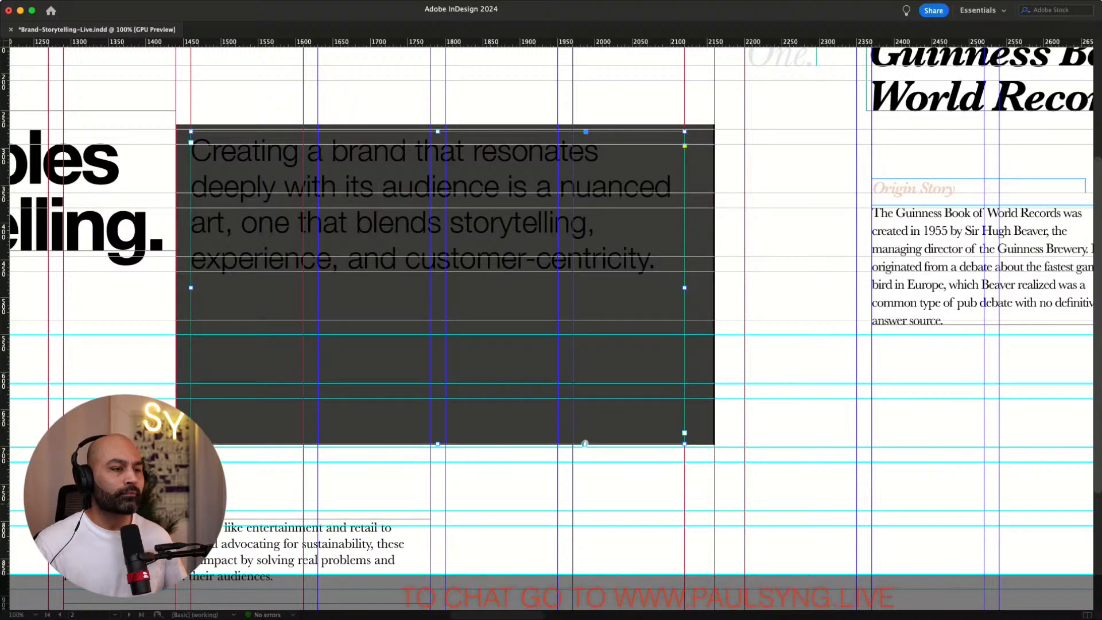
pyautogui.press('super+shift+a')
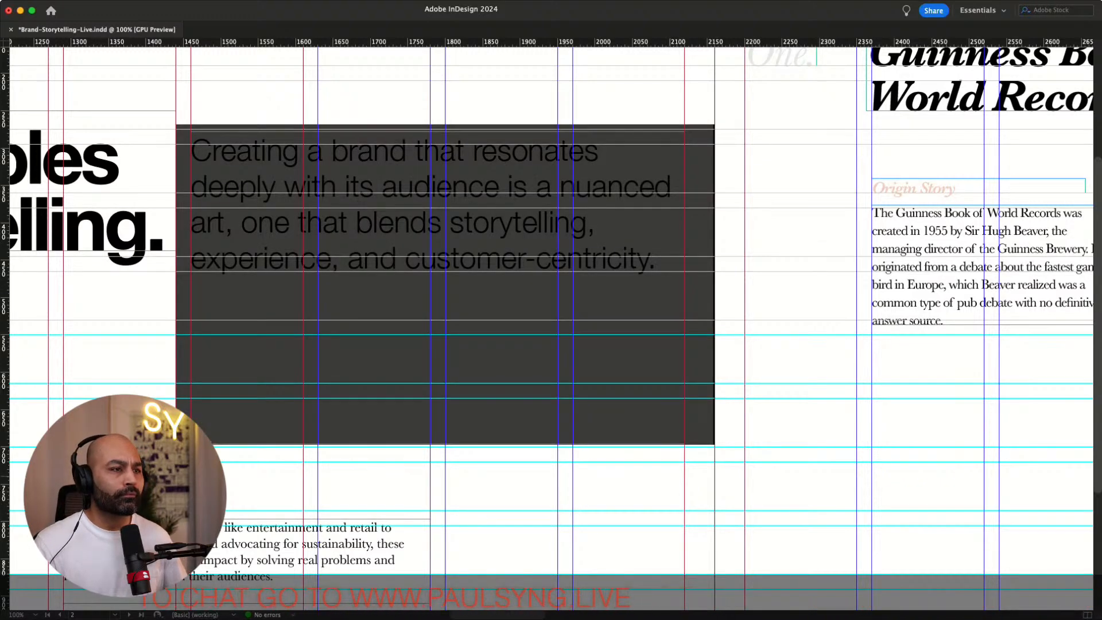
pyautogui.press('super+z')
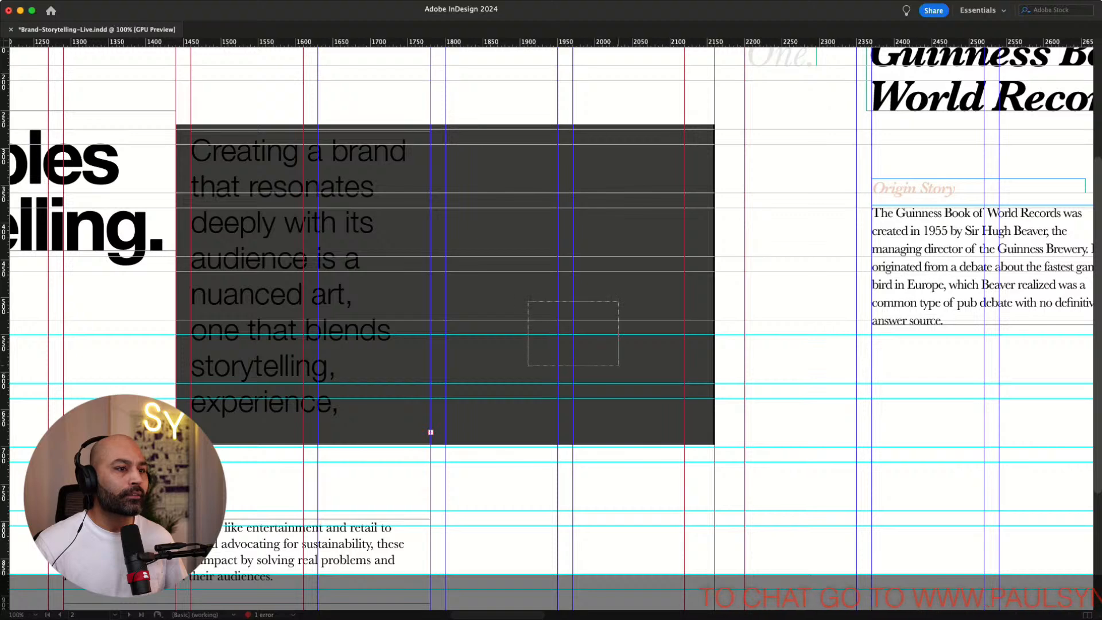
# Widen the intro paragraph frame to the full column span and fit the frame to its text
pyautogui.press('super+equal')
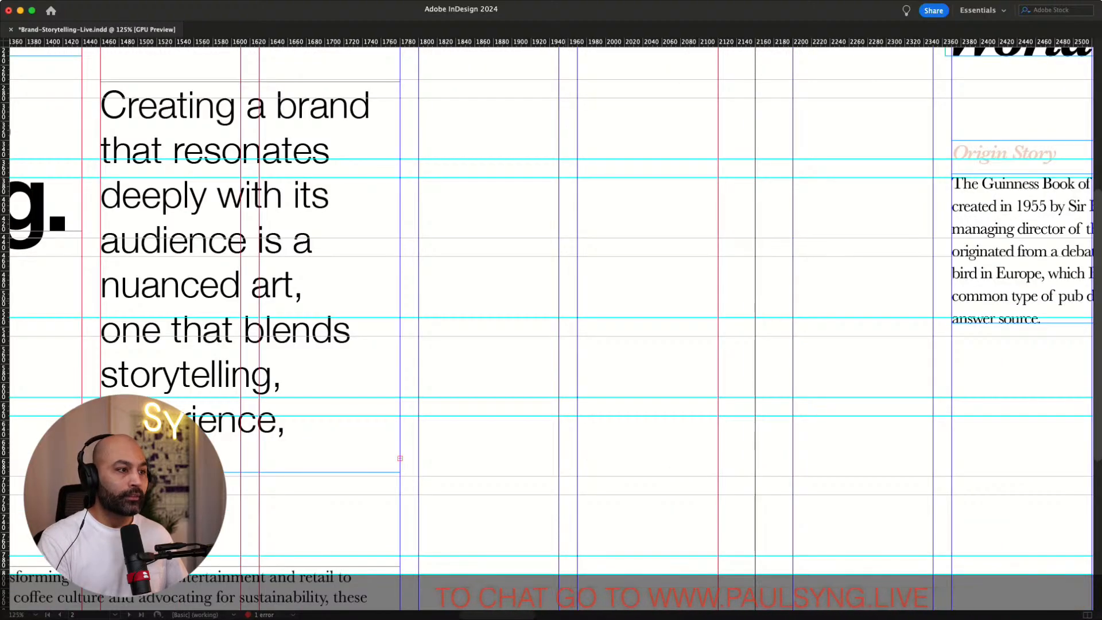
pyautogui.scroll(5, 550, 322)
pyautogui.click(266, 349)
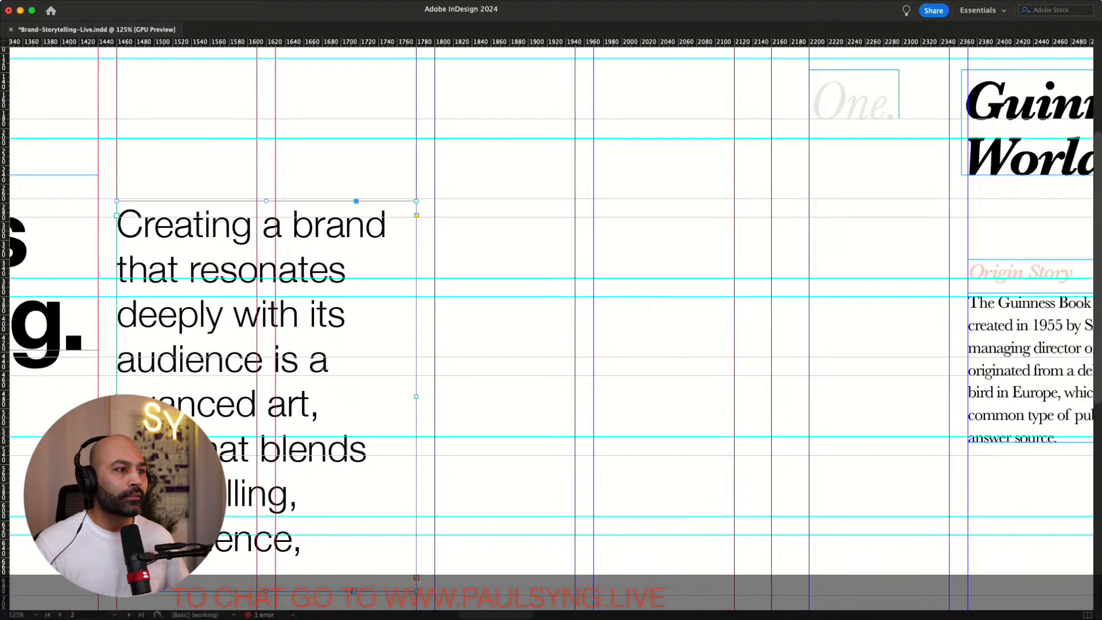
pyautogui.moveTo(416, 396); pyautogui.dragTo(734, 396)
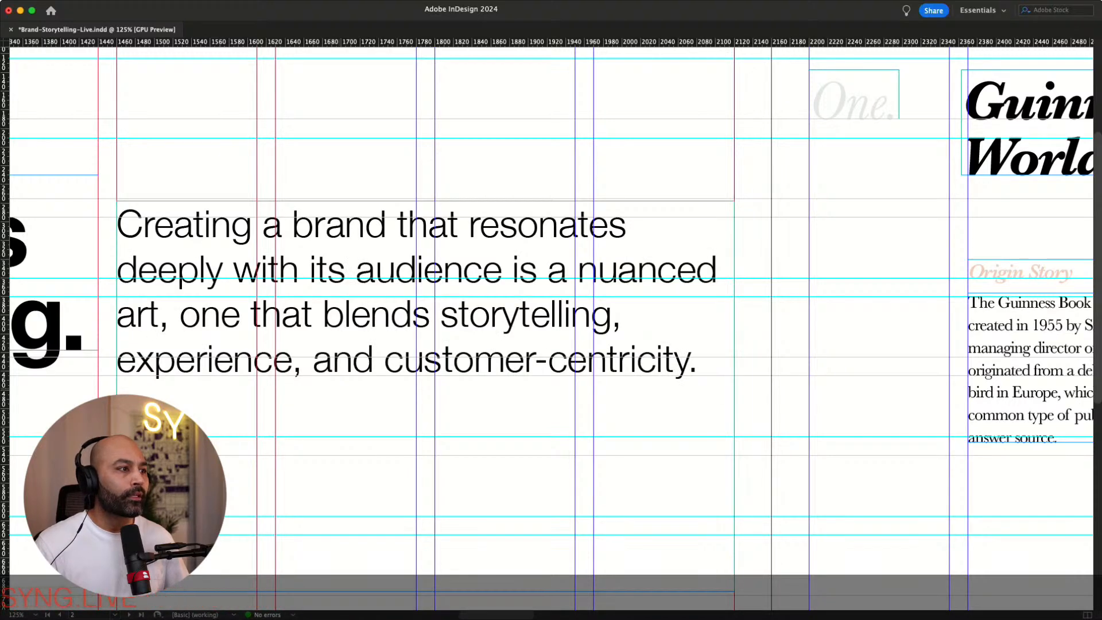
pyautogui.scroll(-1, 551, 321)
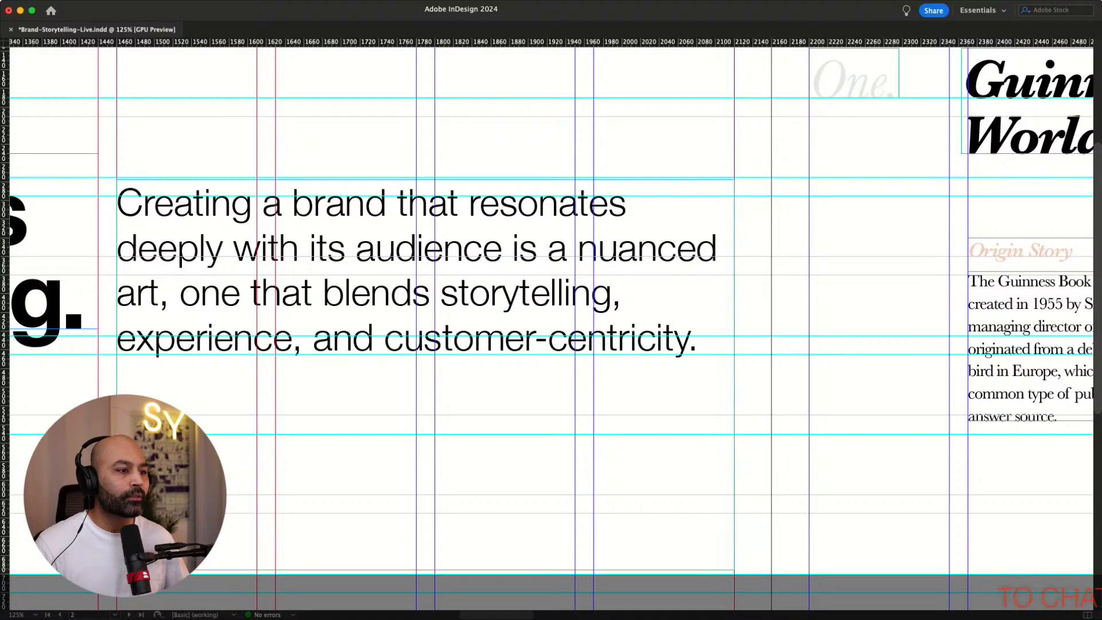
pyautogui.press('alt+super+c')
pyautogui.press('shift+super+a')
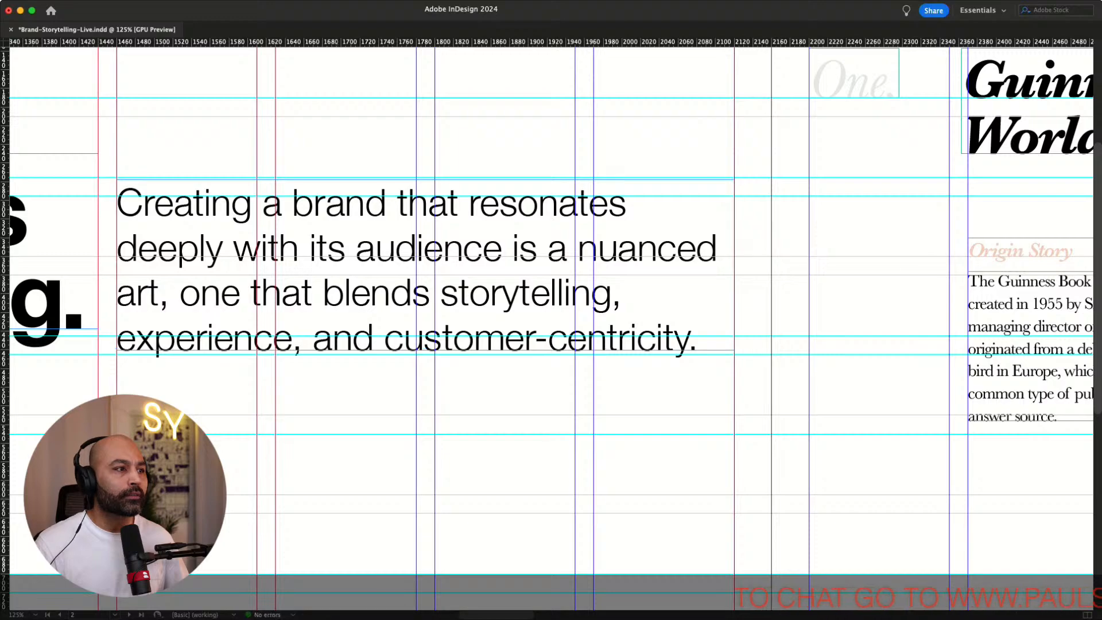
# Review the intro and body paragraph frames across the opening spread
pyautogui.scroll(-6, 551, 321)
pyautogui.hscroll(-5, 551, 322)
pyautogui.hscroll(2, 551, 322)
pyautogui.moveTo(330, 519); pyautogui.dragTo(488, 289)
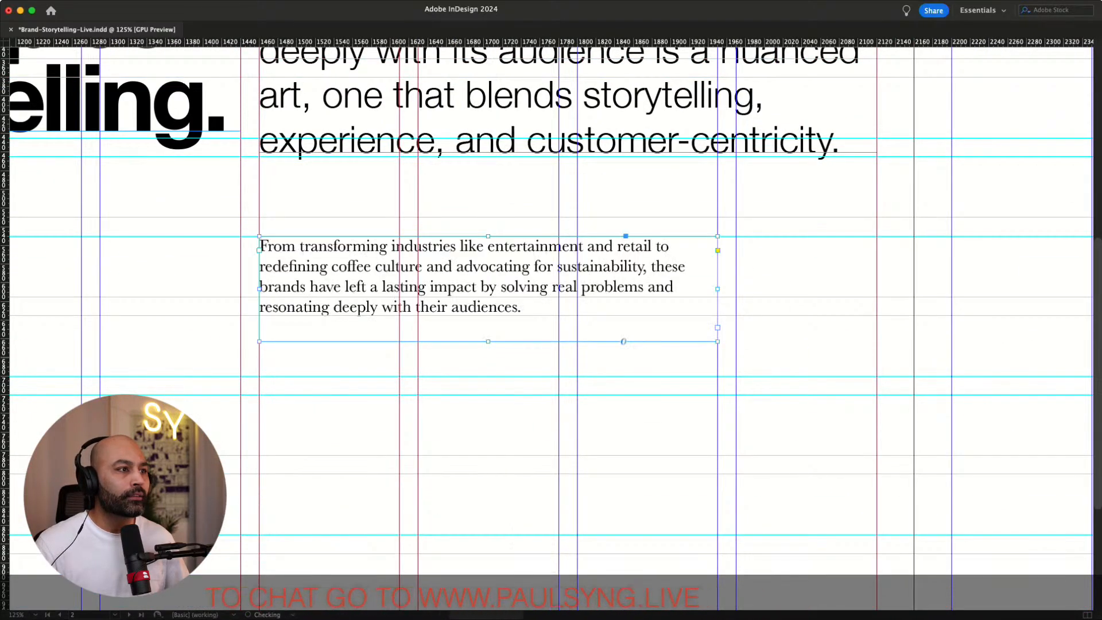
pyautogui.scroll(4, 551, 322)
pyautogui.hscroll(1, 551, 321)
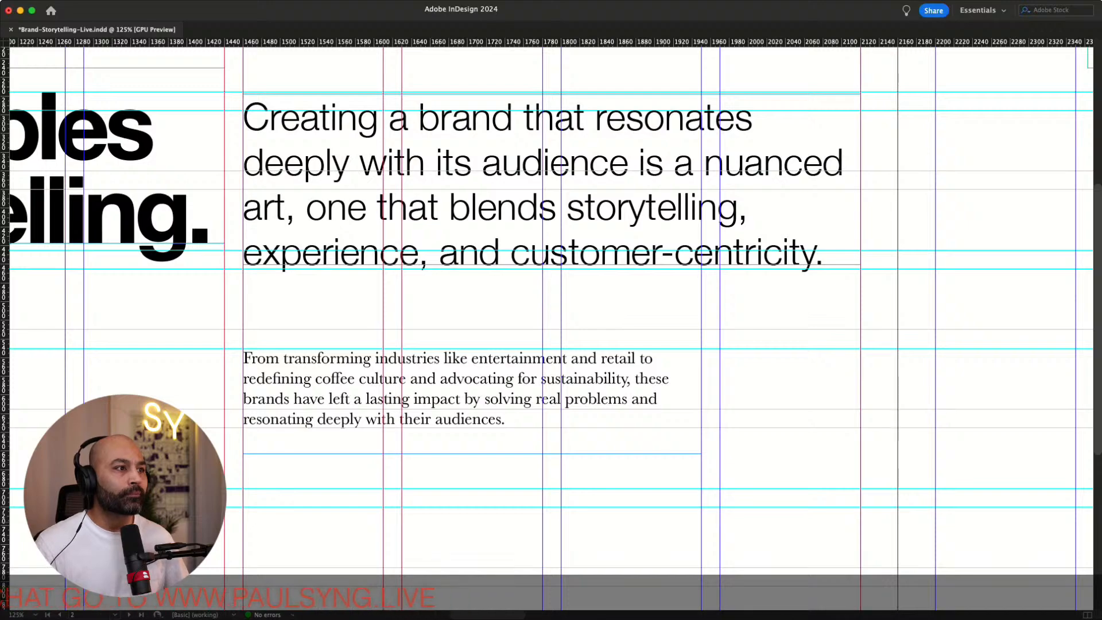
pyautogui.press('super+minus')
pyautogui.press('super+minus')
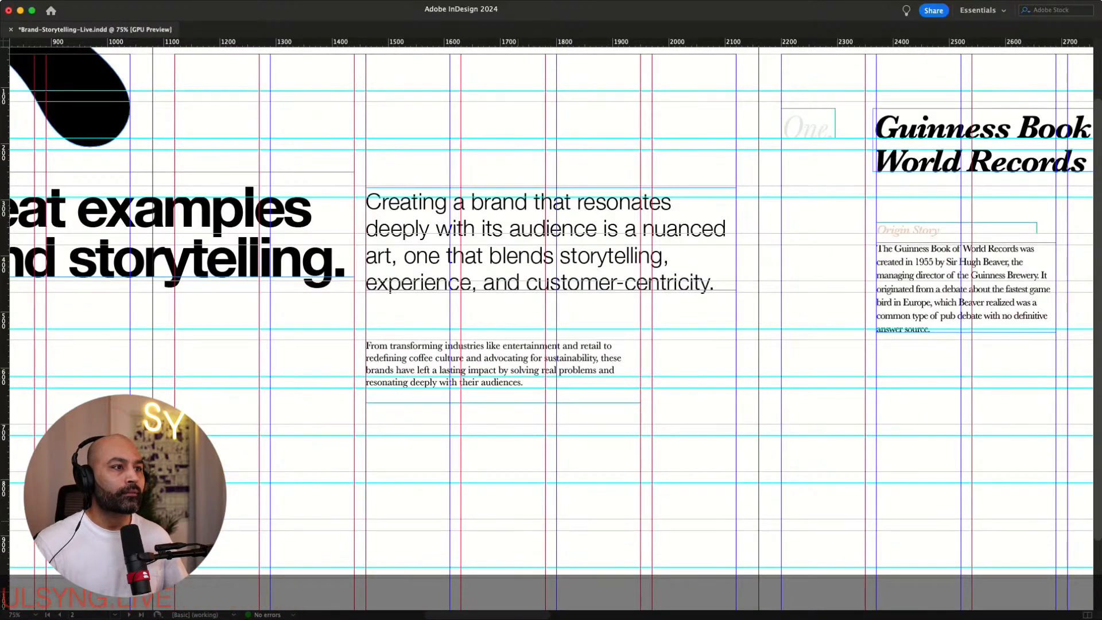
pyautogui.hscroll(-12, 551, 321)
pyautogui.scroll(3, 551, 322)
pyautogui.hscroll(10, 551, 322)
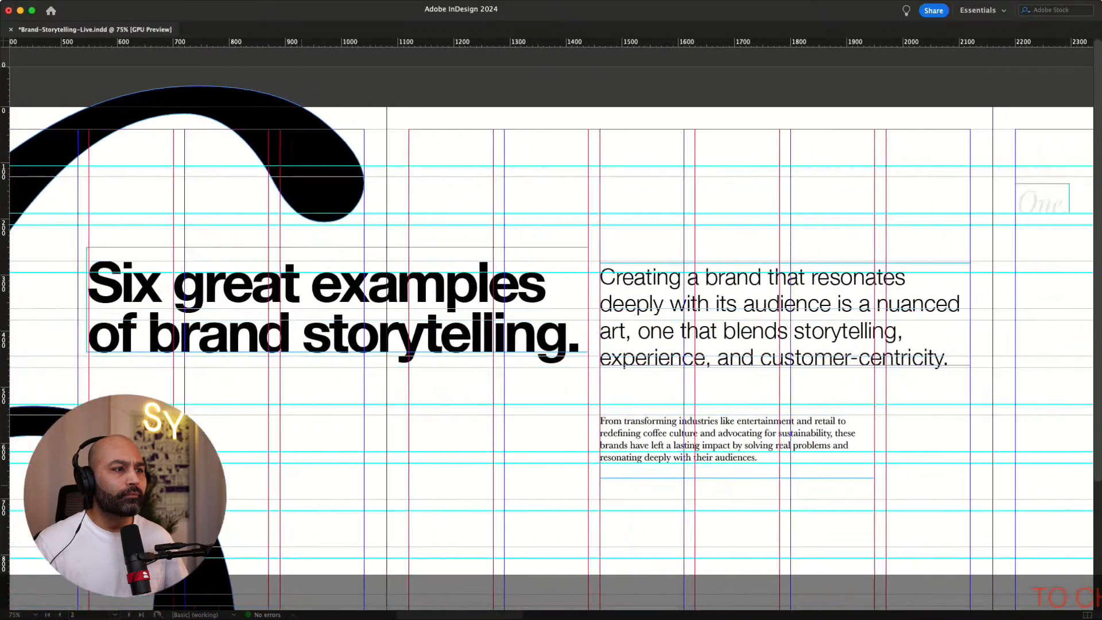
pyautogui.hscroll(2, 551, 321)
# Try moving the body paragraph and the intro paragraph lower on the page, resizing the intro frame, then undo both moves
pyautogui.click(563, 426)
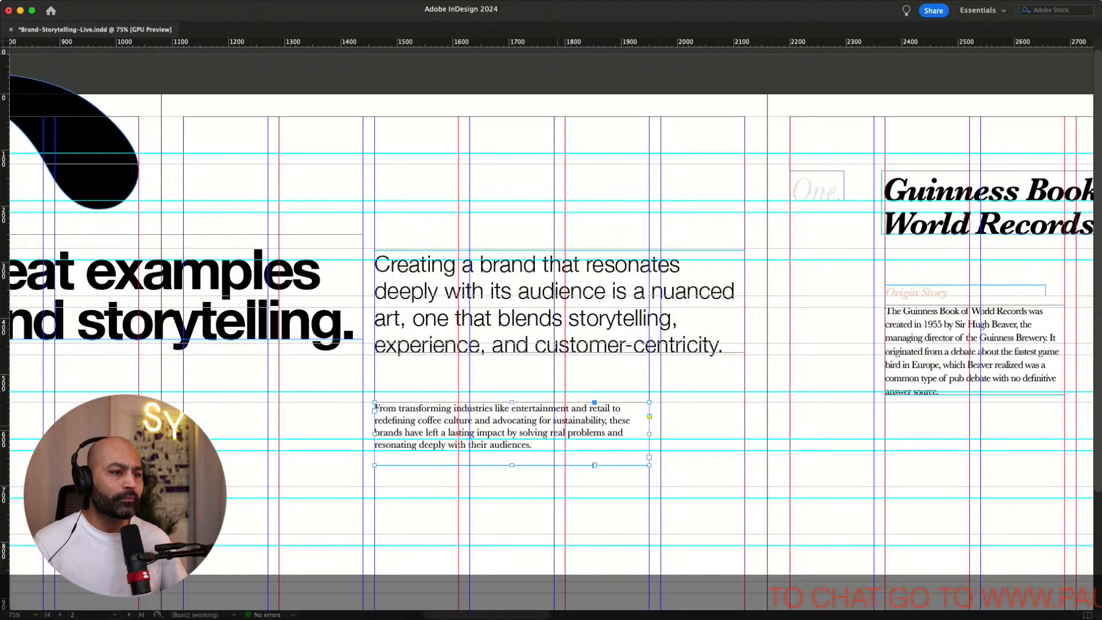
pyautogui.moveTo(562, 426); pyautogui.dragTo(562, 495)
pyautogui.click(574, 323)
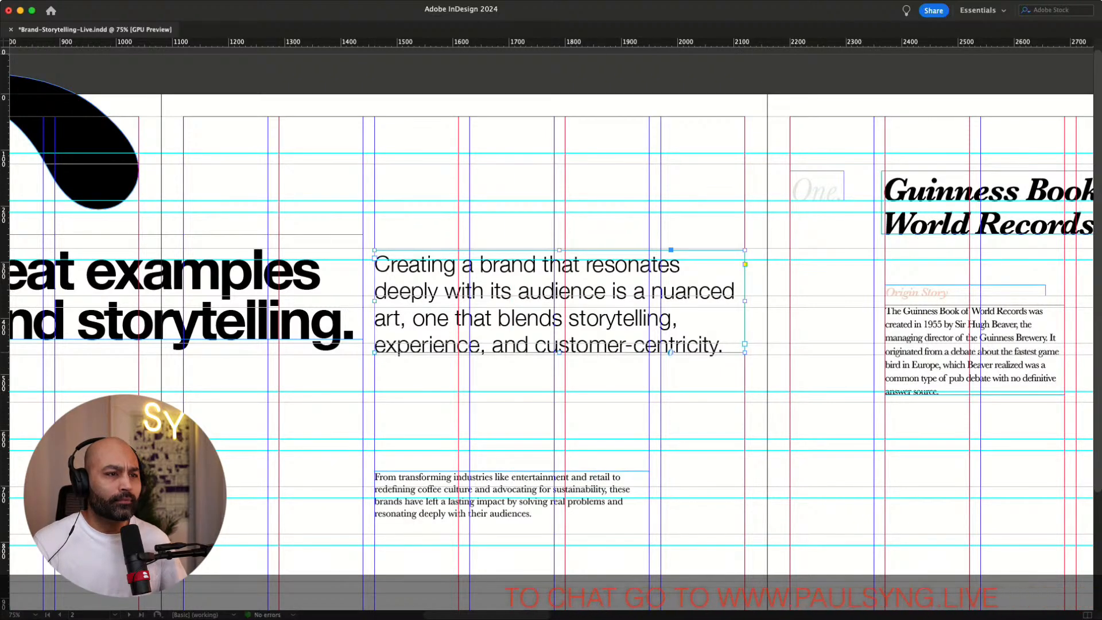
pyautogui.moveTo(745, 352); pyautogui.dragTo(702, 391)
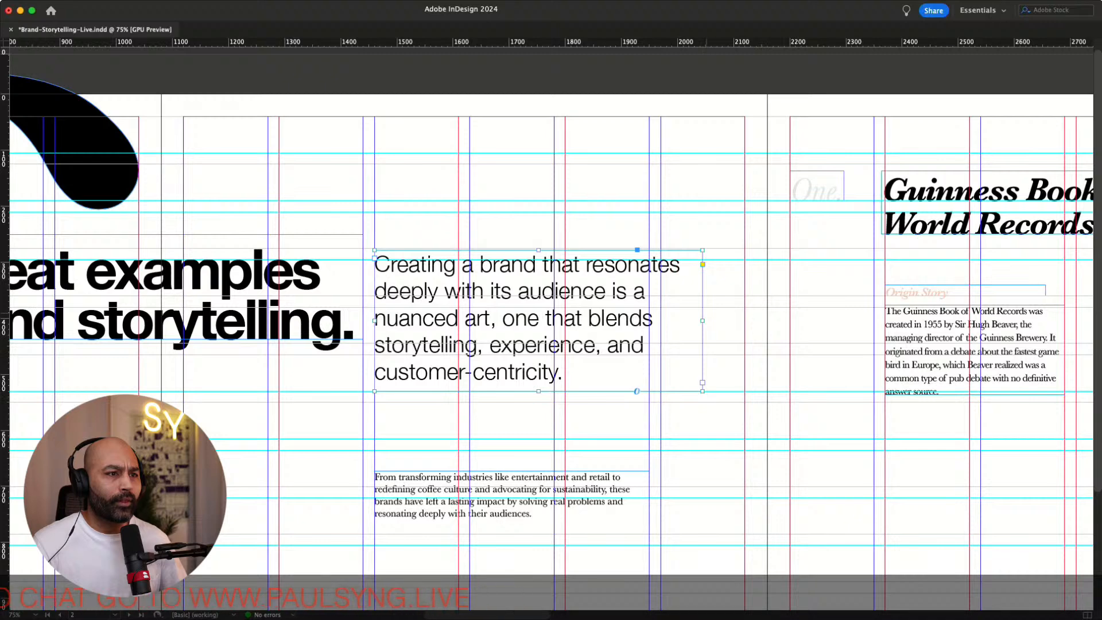
pyautogui.moveTo(661, 321); pyautogui.dragTo(660, 321)
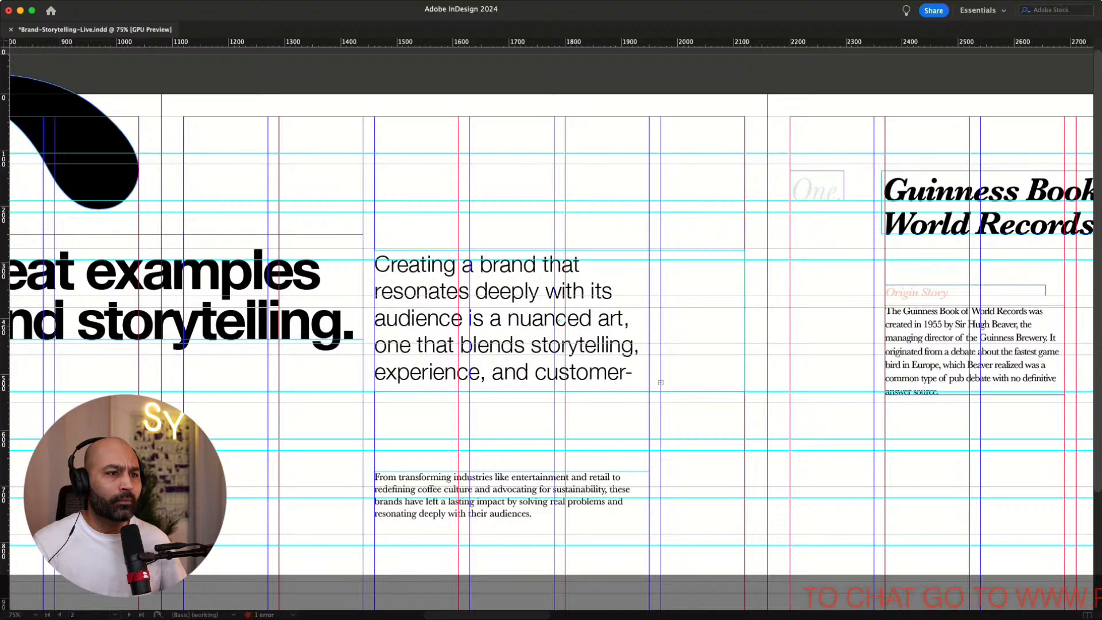
pyautogui.moveTo(660, 382); pyautogui.dragTo(744, 382)
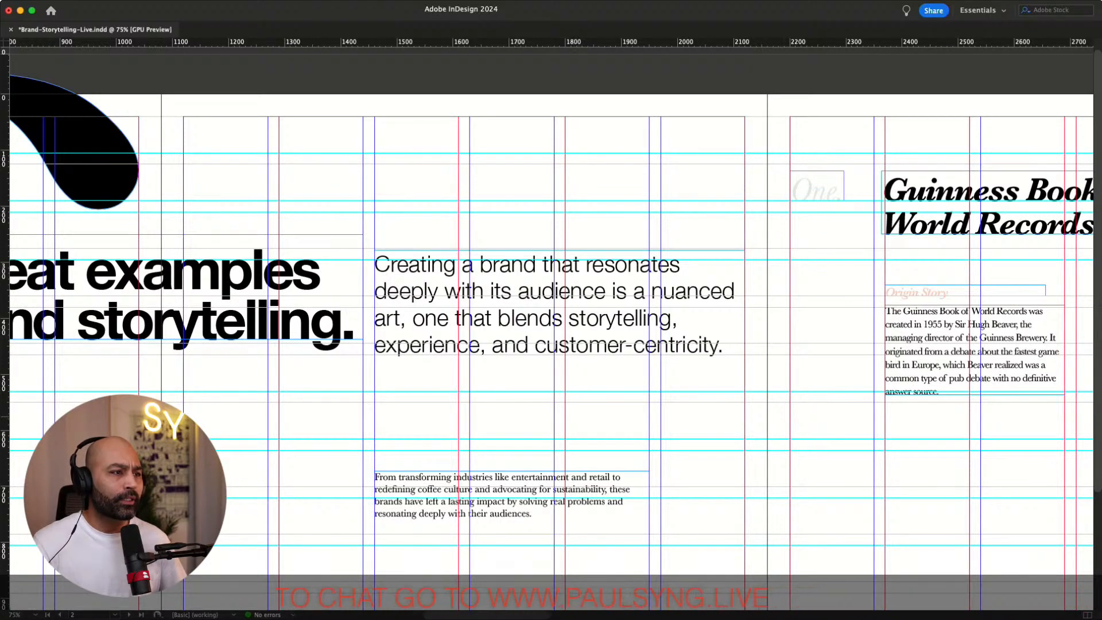
pyautogui.hscroll(-5, 551, 324)
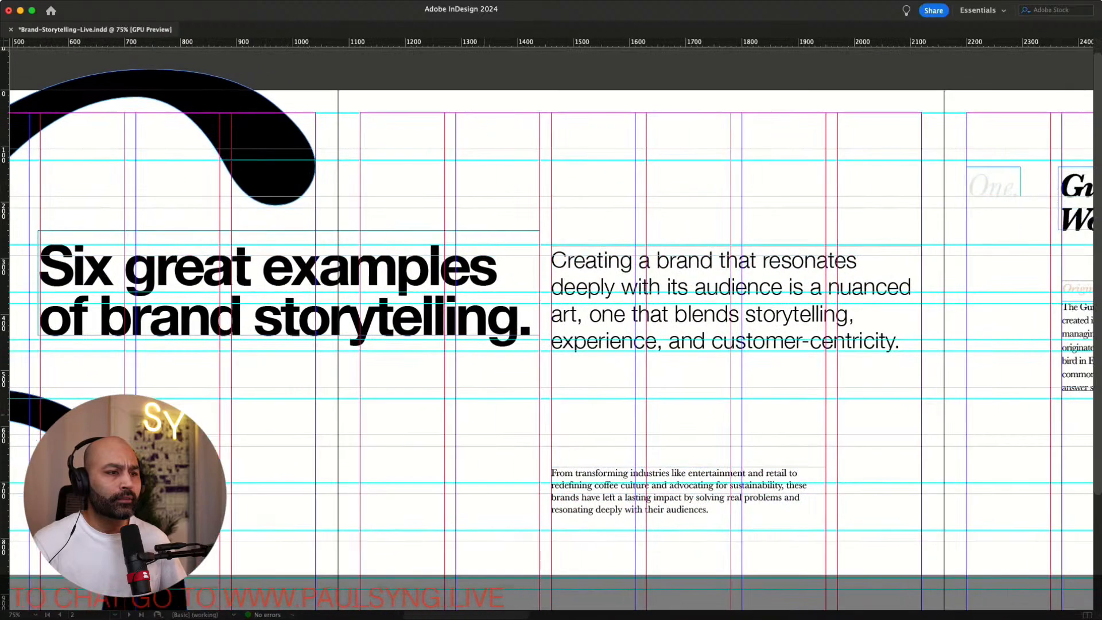
pyautogui.scroll(-2, 551, 324)
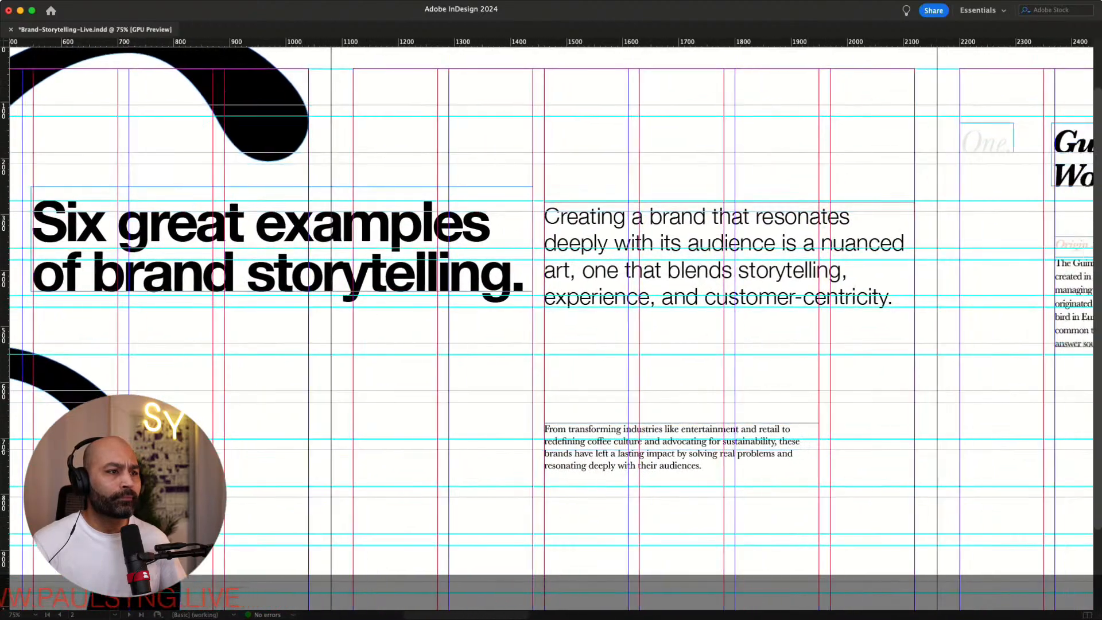
pyautogui.hscroll(3, 551, 325)
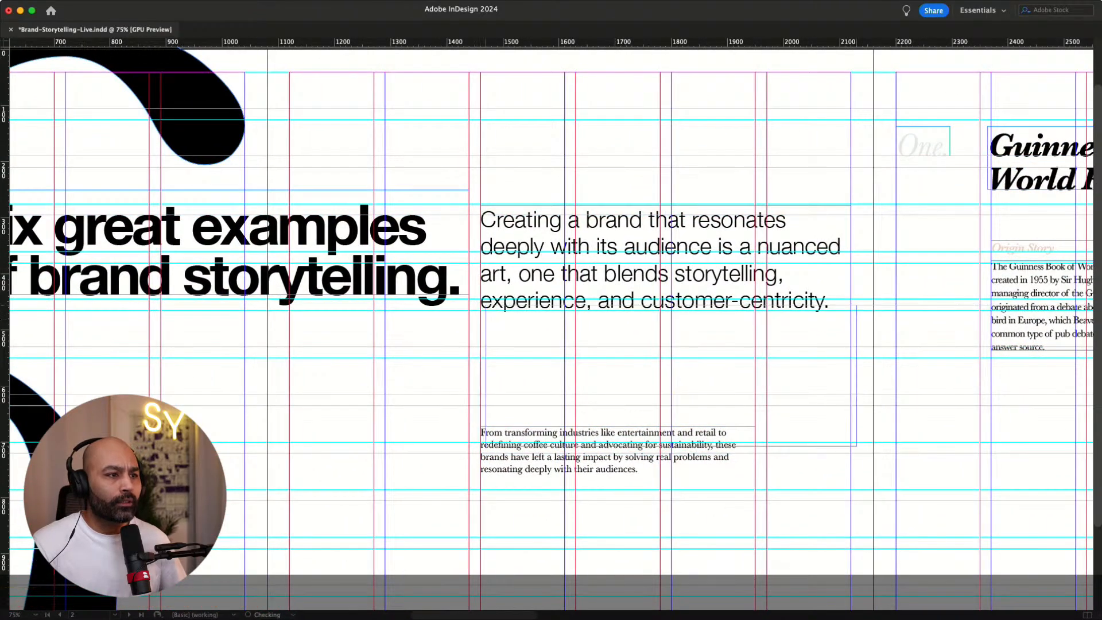
pyautogui.moveTo(665, 206); pyautogui.dragTo(665, 299)
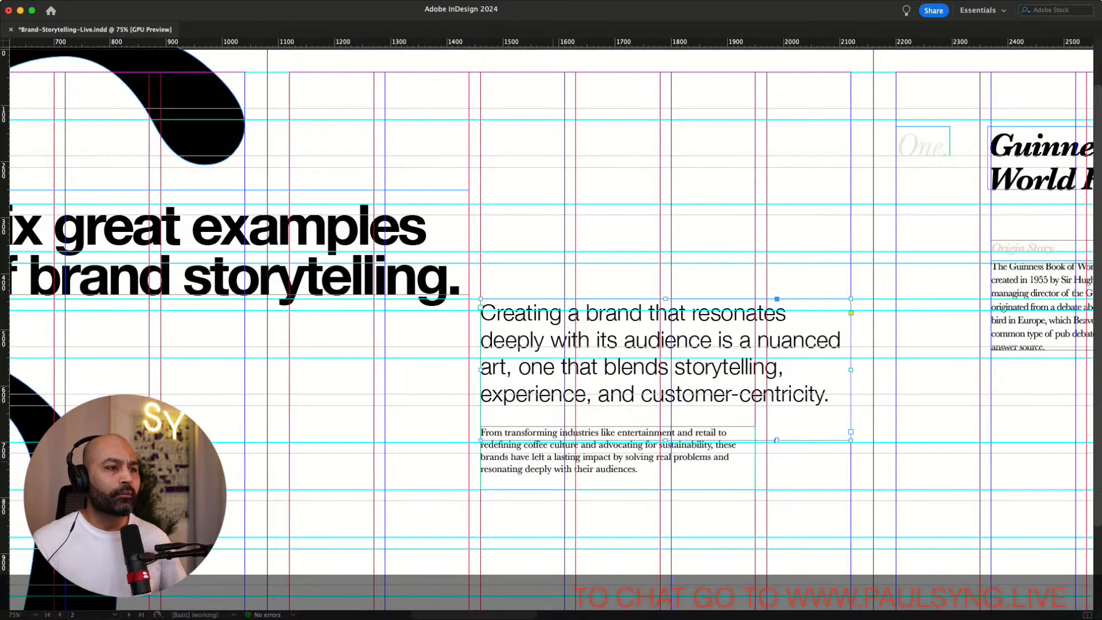
pyautogui.press('shift+super+a')
pyautogui.hscroll(-6, 551, 329)
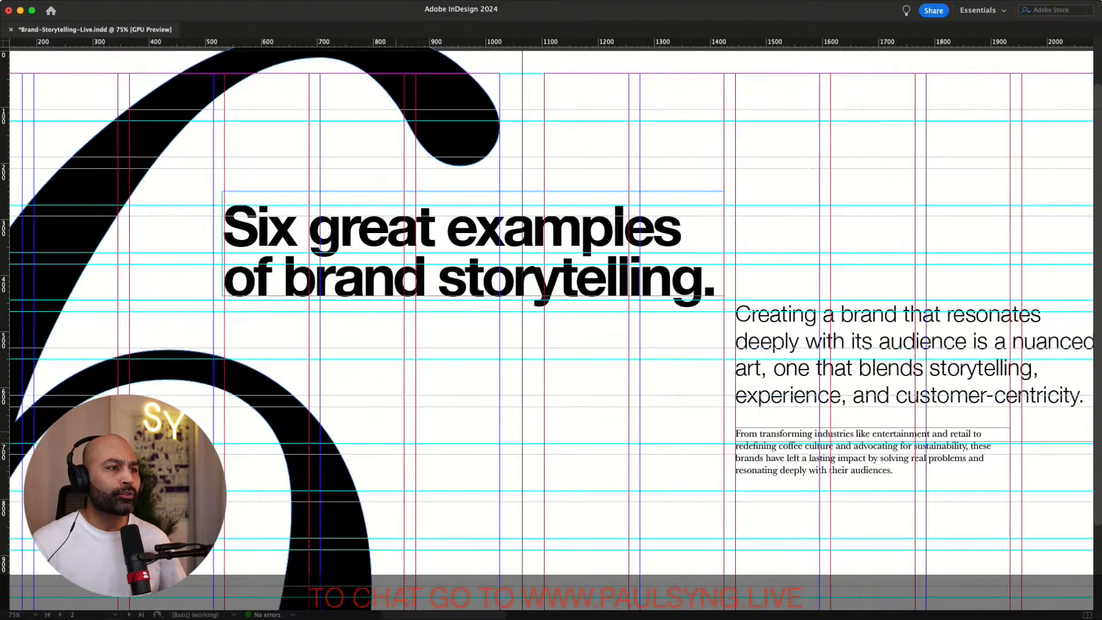
pyautogui.hscroll(6, 551, 329)
pyautogui.hscroll(1, 551, 329)
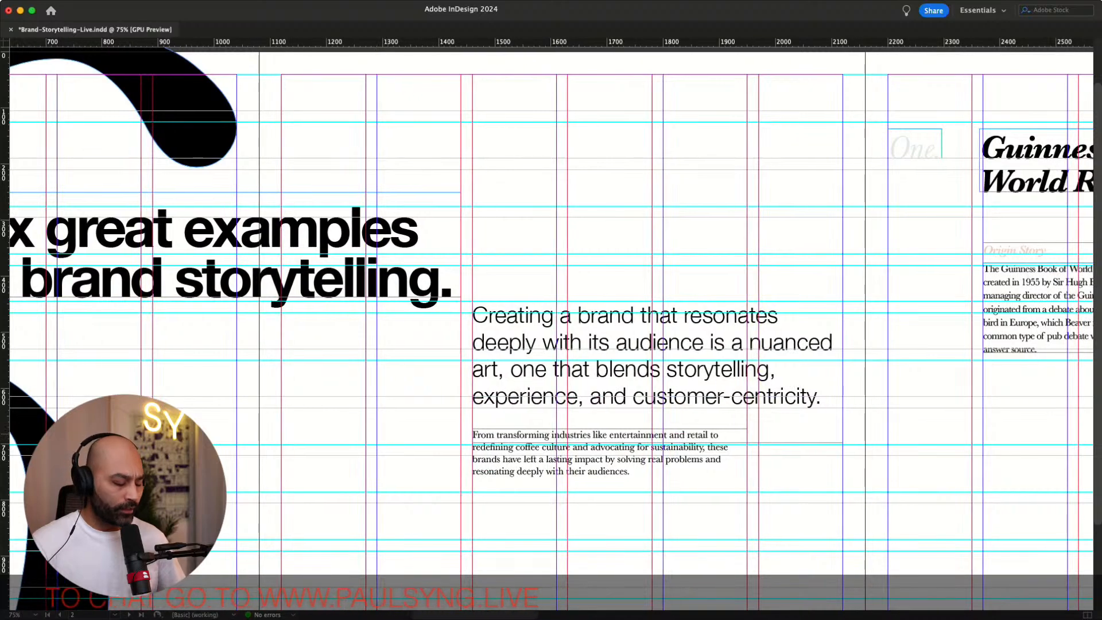
pyautogui.press('super+z')
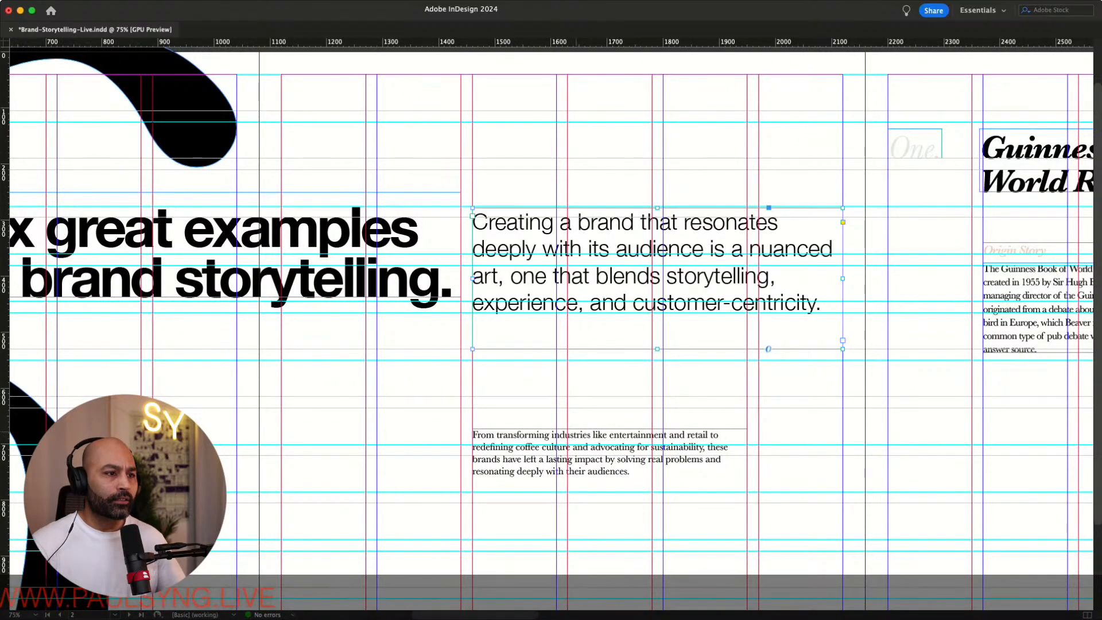
pyautogui.press('super+z')
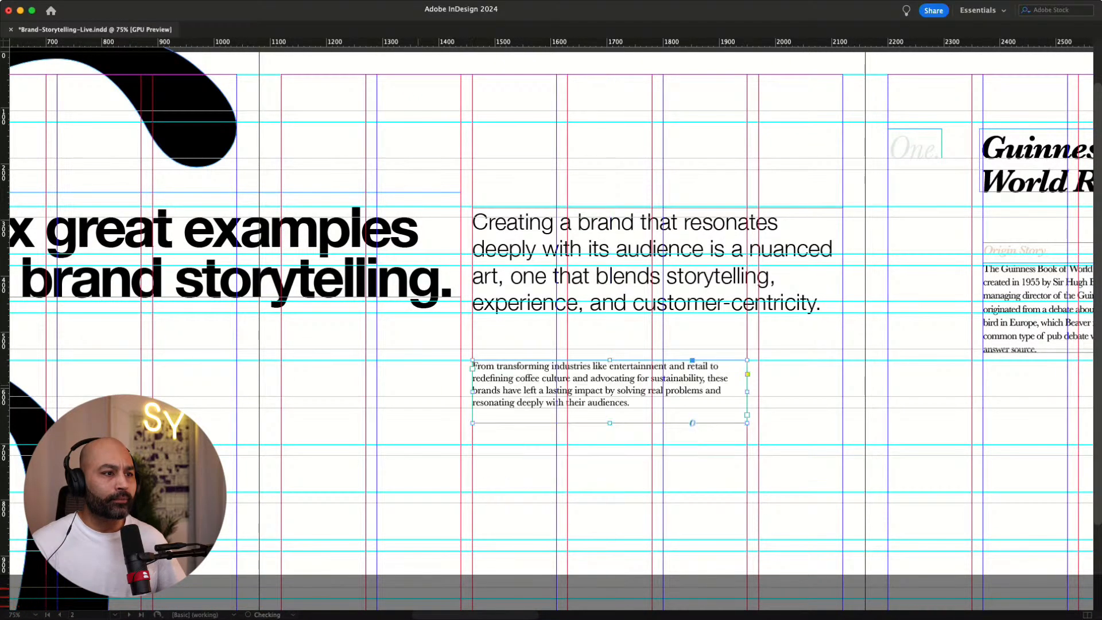
# Preview the opening spread without guides and frame edges to judge the text layout
pyautogui.hscroll(5, 551, 329)
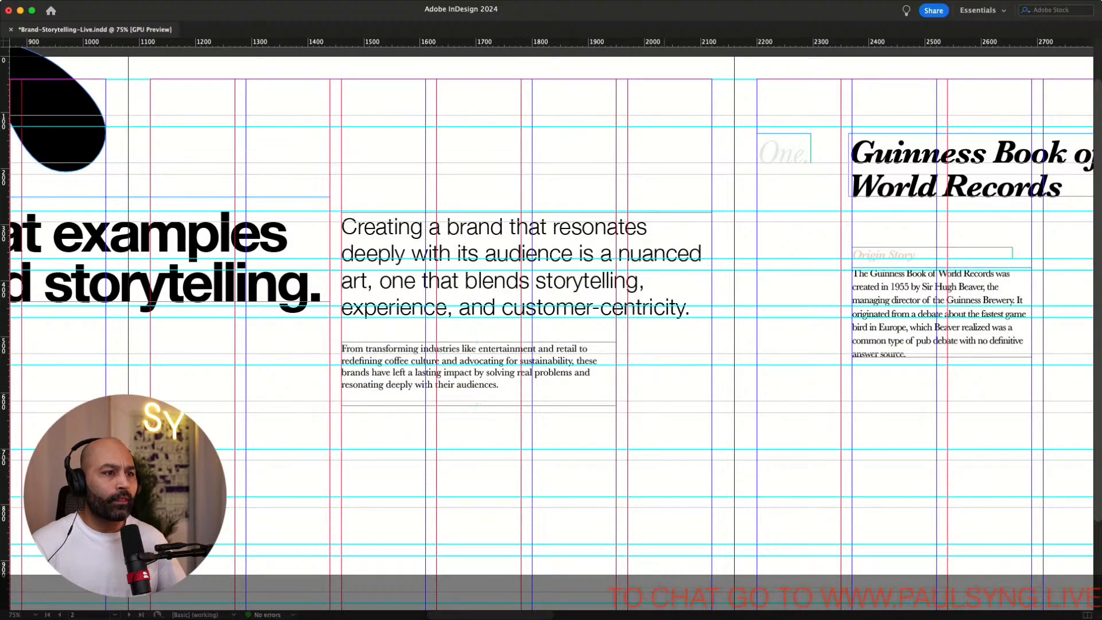
pyautogui.hscroll(3, 551, 328)
pyautogui.press('w')
pyautogui.hscroll(-20, 551, 328)
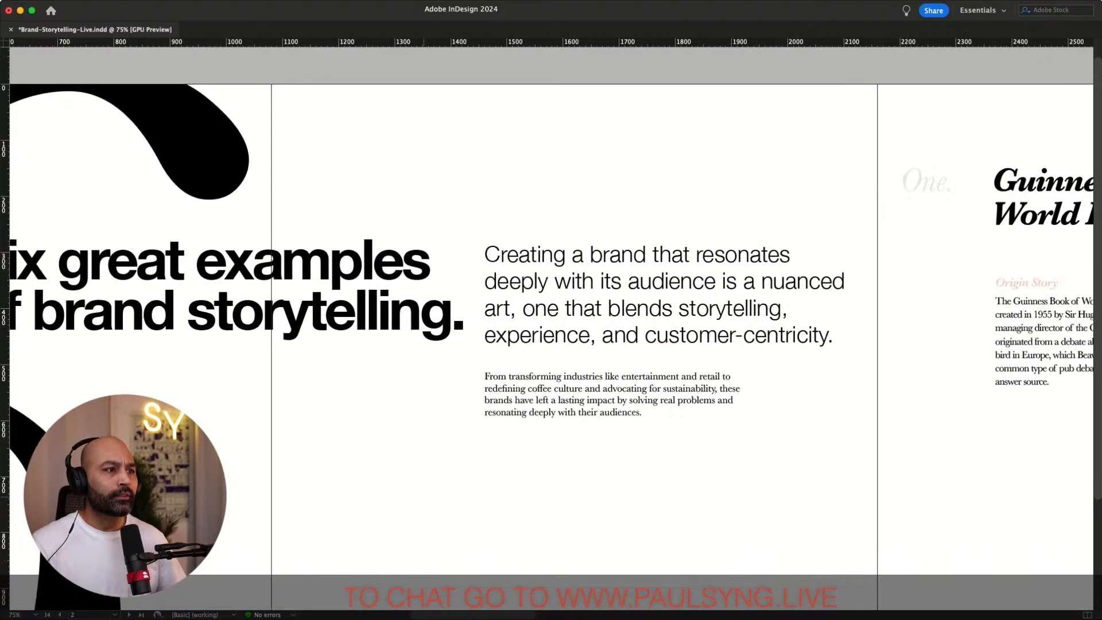
pyautogui.hscroll(20, 551, 329)
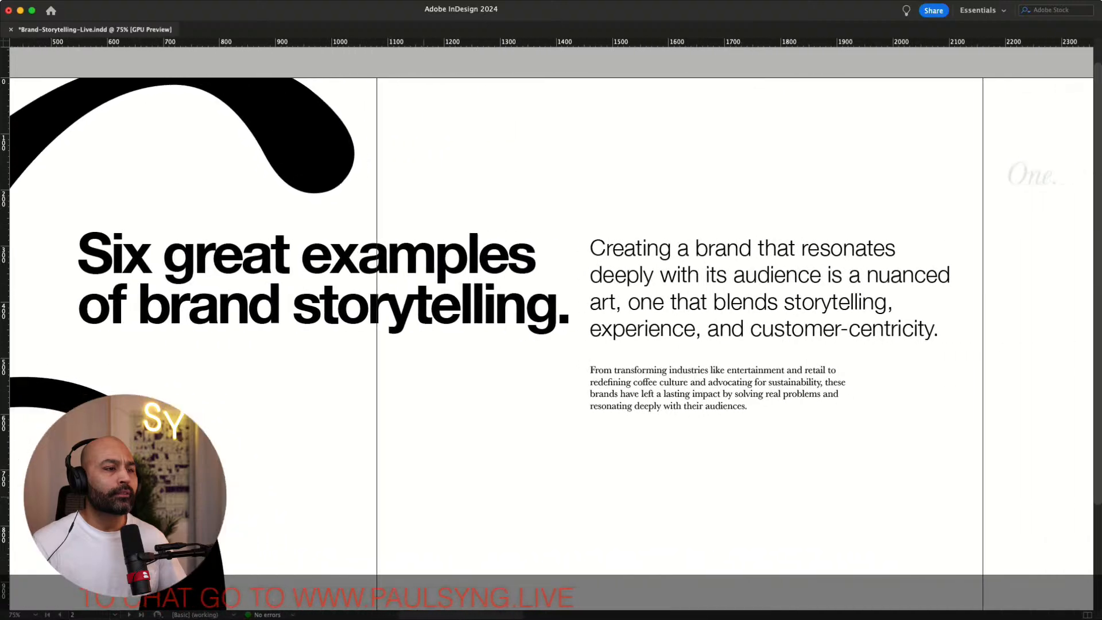
pyautogui.hscroll(2, 551, 329)
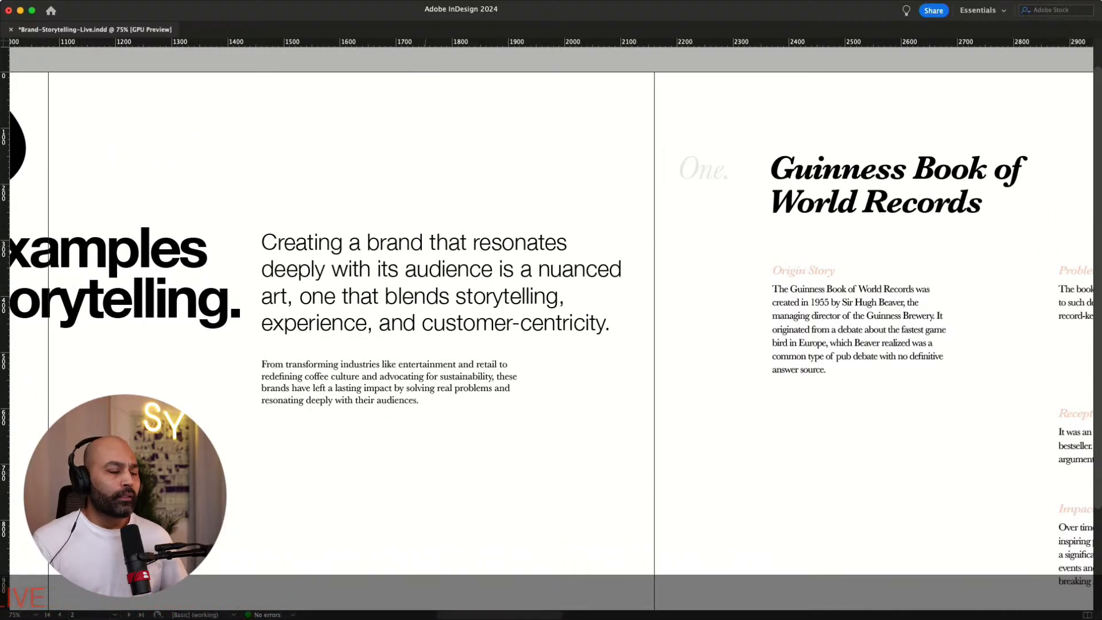
pyautogui.press('w')
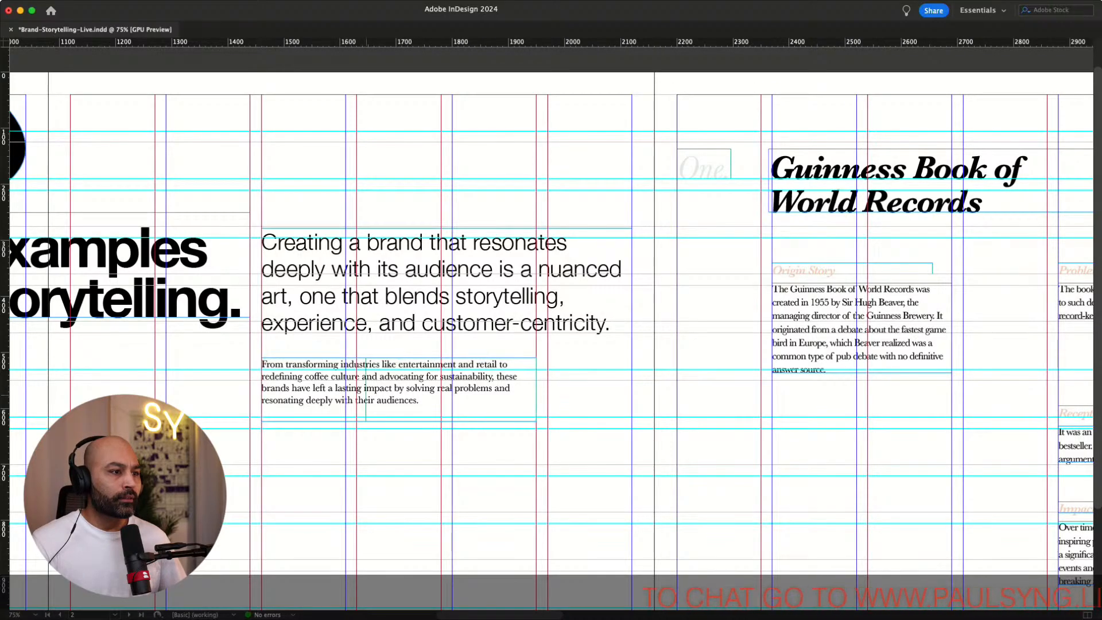
# Narrow the body paragraph frame by about one column from its left edge and fit its height to the text
pyautogui.moveTo(261, 389); pyautogui.dragTo(357, 389)
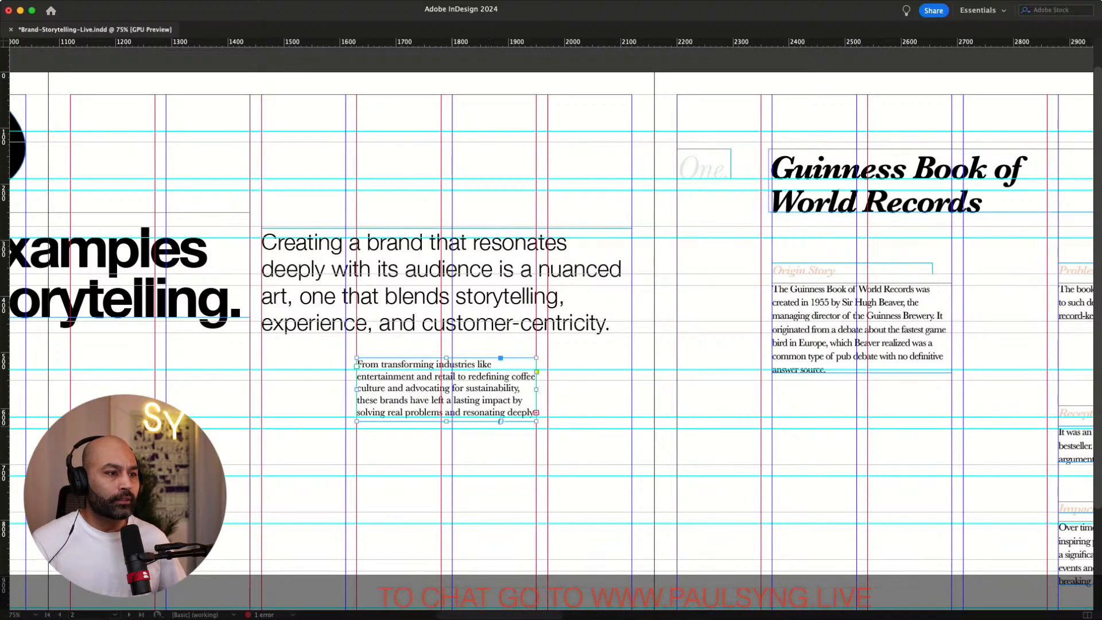
pyautogui.doubleClick(500, 421)
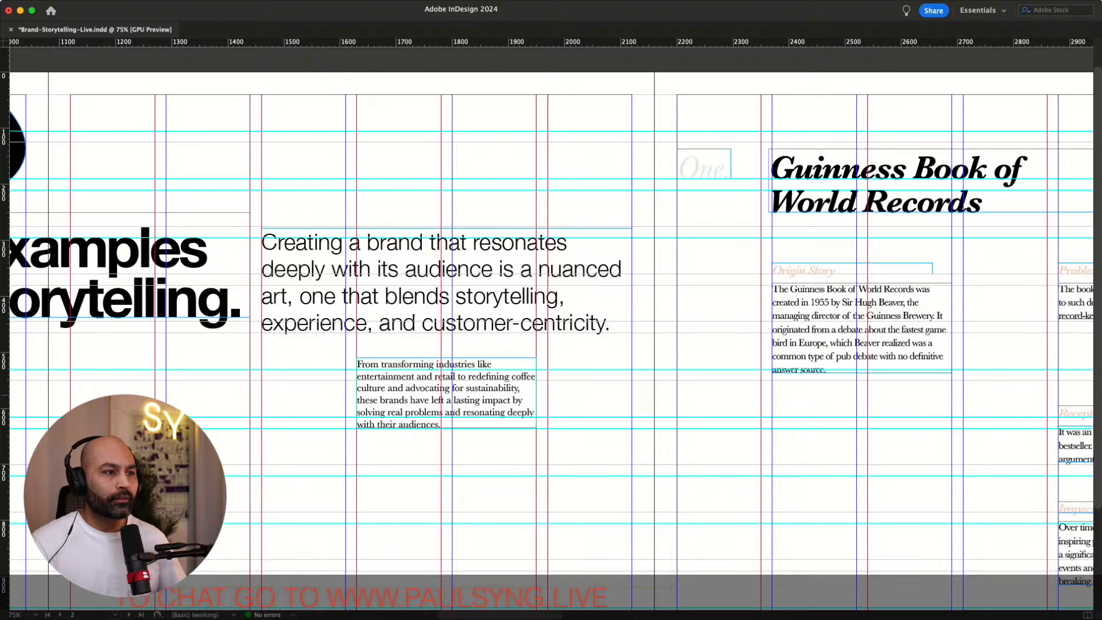
# Move the body paragraph frame near the page's bottom margin, aligned with the intro paragraph's left edge
pyautogui.moveTo(435, 399); pyautogui.dragTo(376, 565)
pyautogui.scroll(-5, 375, 565)
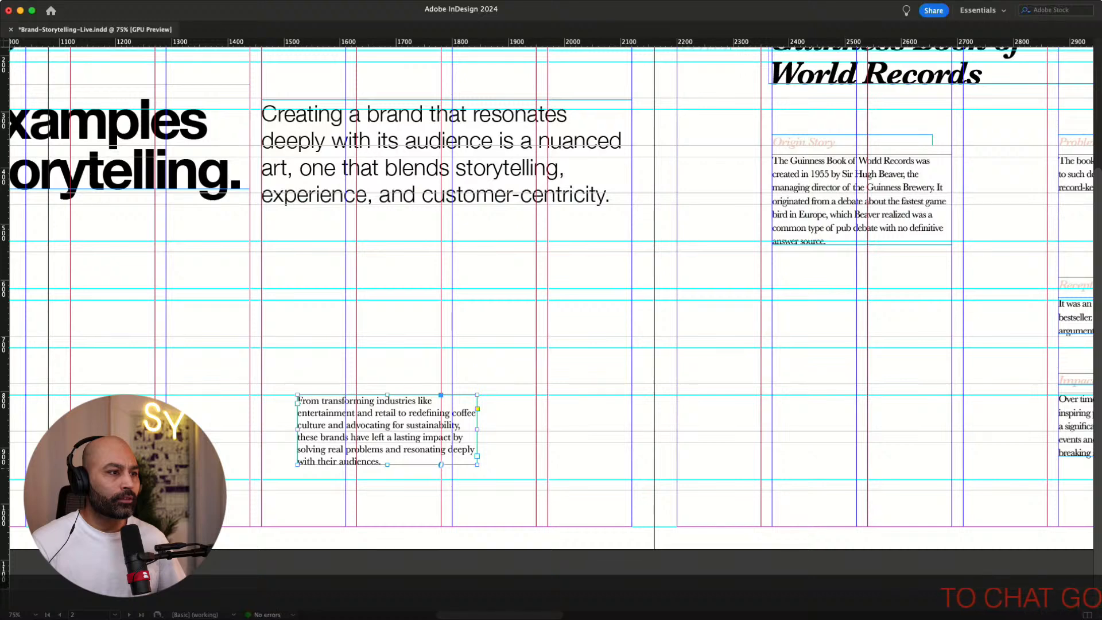
pyautogui.scroll(1, 376, 469)
pyautogui.moveTo(379, 442); pyautogui.dragTo(343, 441)
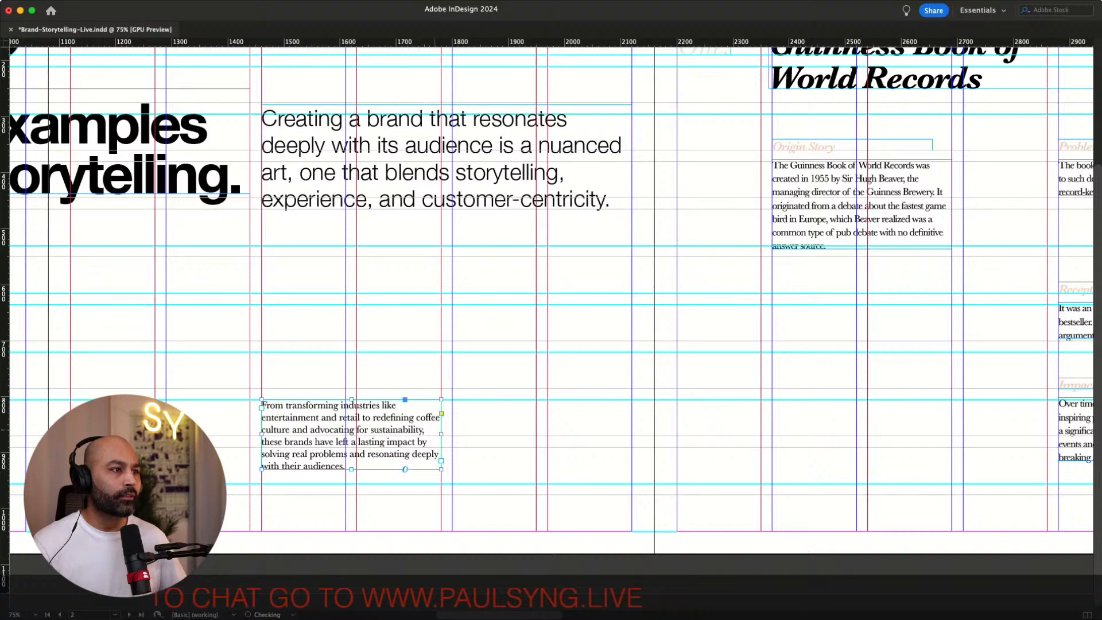
# Preview the opening spread without guides to review the repositioned body paragraph
pyautogui.hscroll(-1, 551, 287)
pyautogui.press('w')
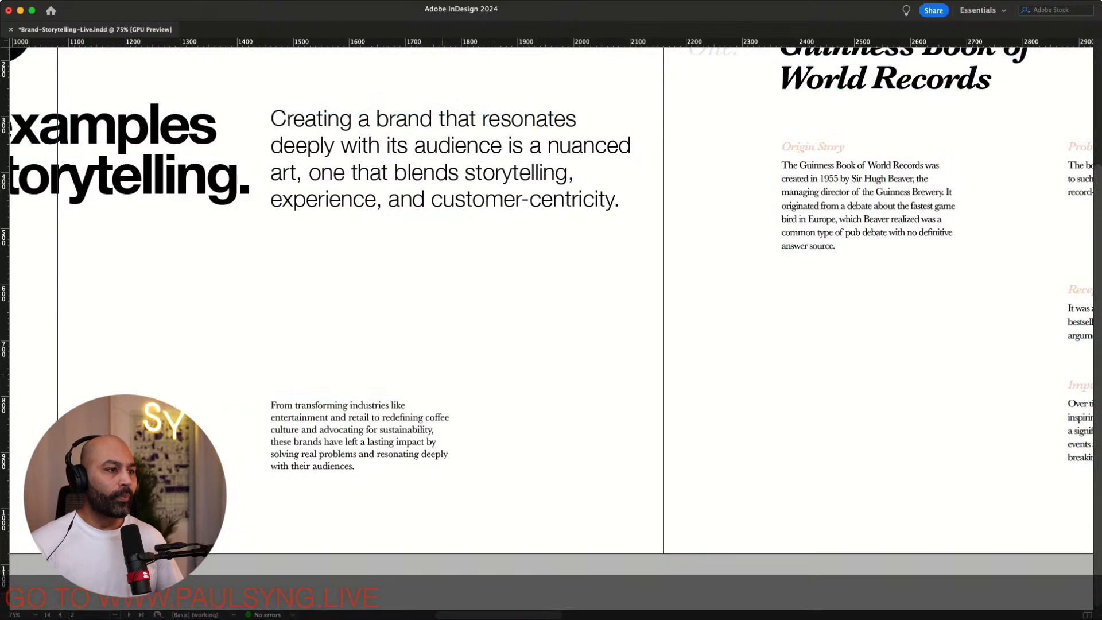
pyautogui.hscroll(-10, 551, 310)
pyautogui.hscroll(8, 551, 310)
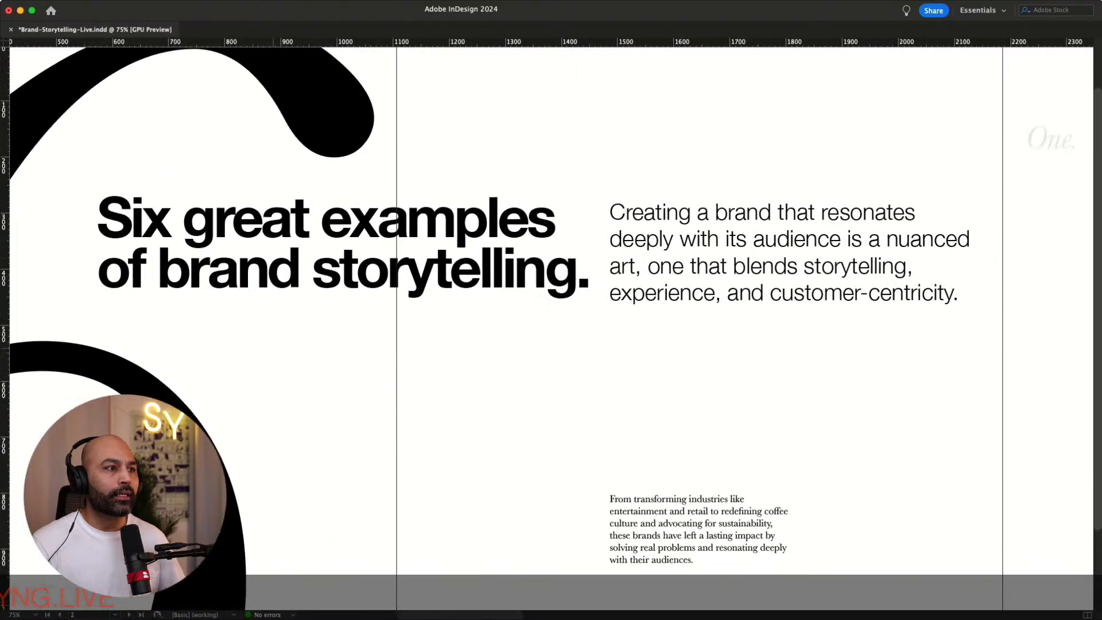
pyautogui.hscroll(-3, 551, 310)
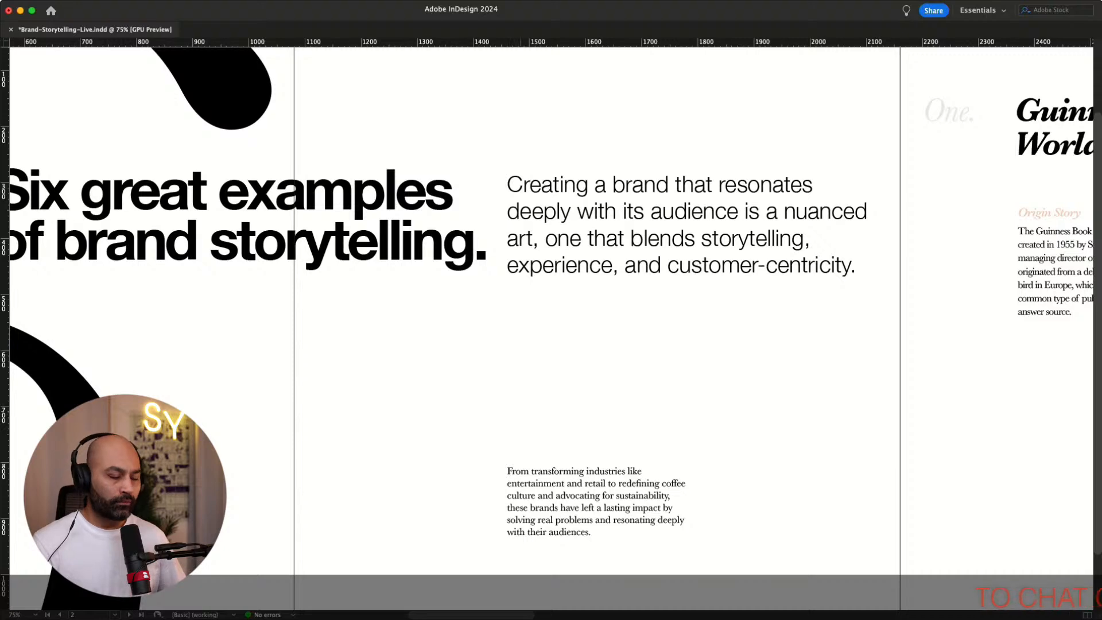
pyautogui.press('super+minus')
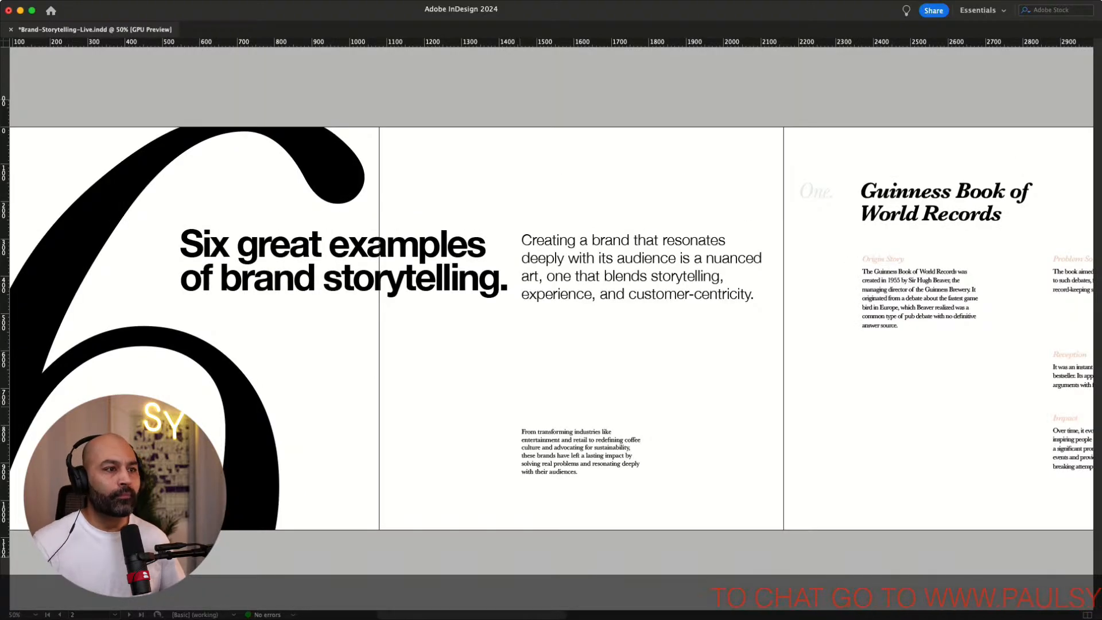
# Scroll across the opening spread and first sections in preview to review the layout
pyautogui.hscroll(-5, 551, 328)
pyautogui.hscroll(5, 551, 328)
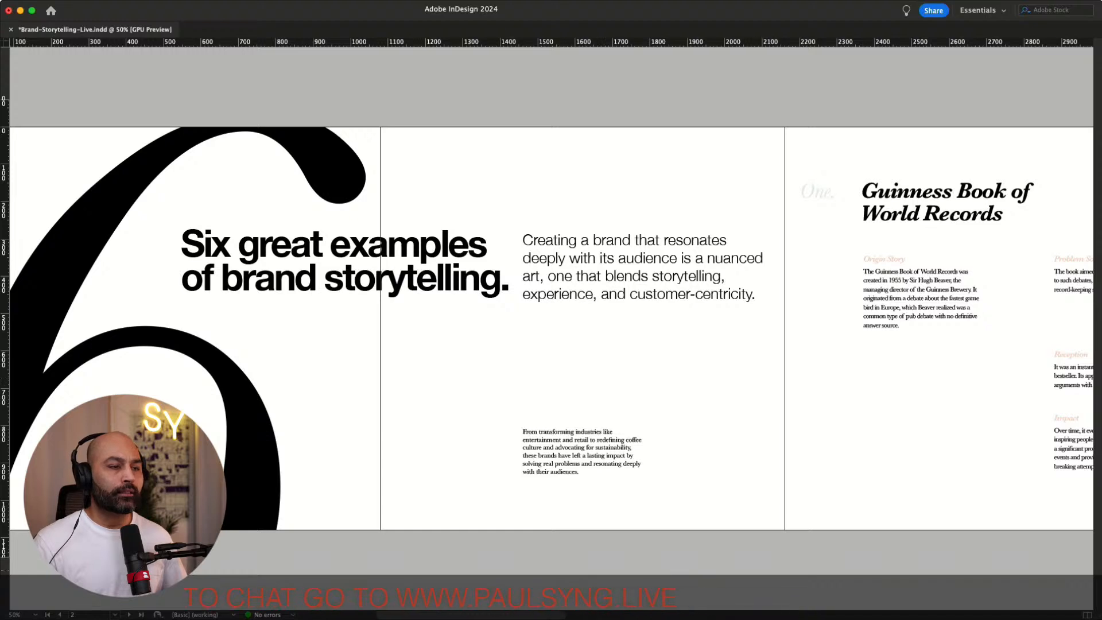
pyautogui.hscroll(4, 551, 328)
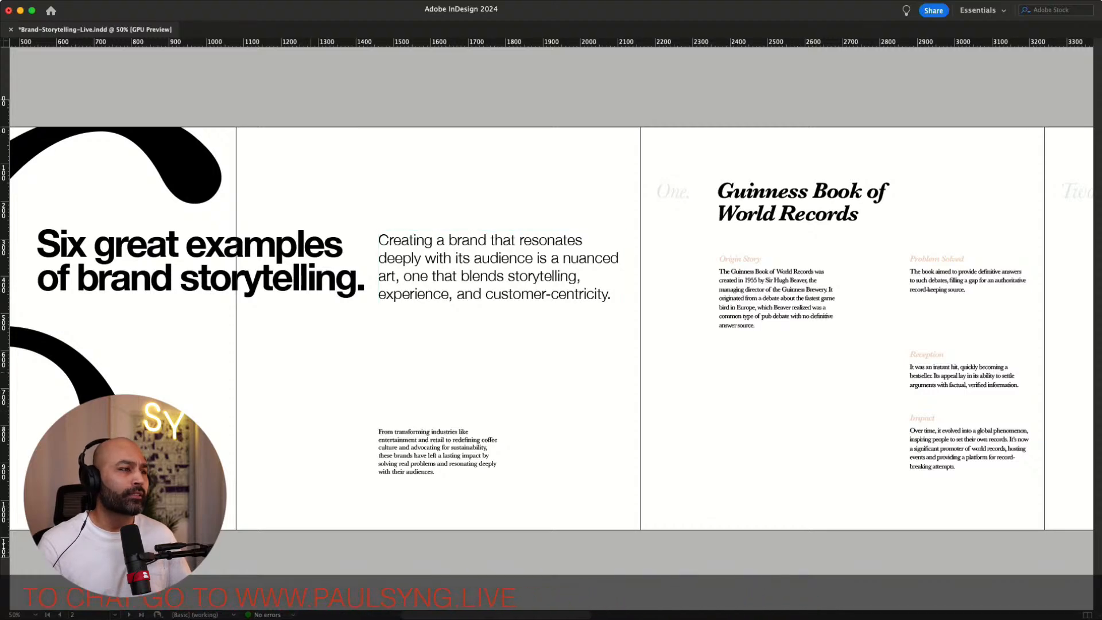
pyautogui.hscroll(-8, 308, 373)
pyautogui.hscroll(3, 309, 373)
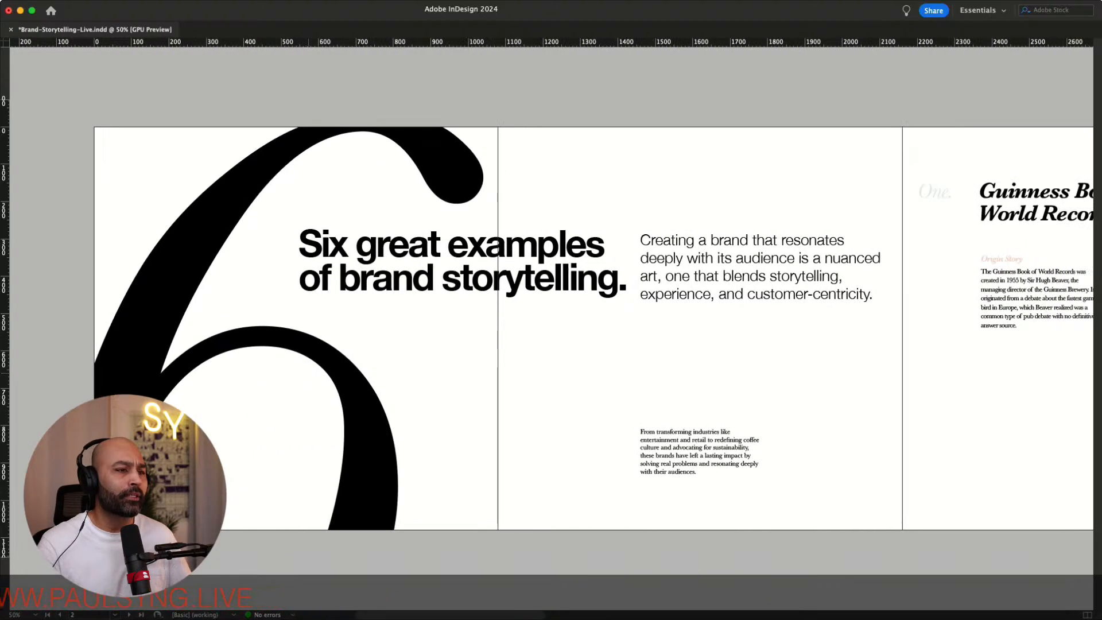
pyautogui.hscroll(4, 309, 374)
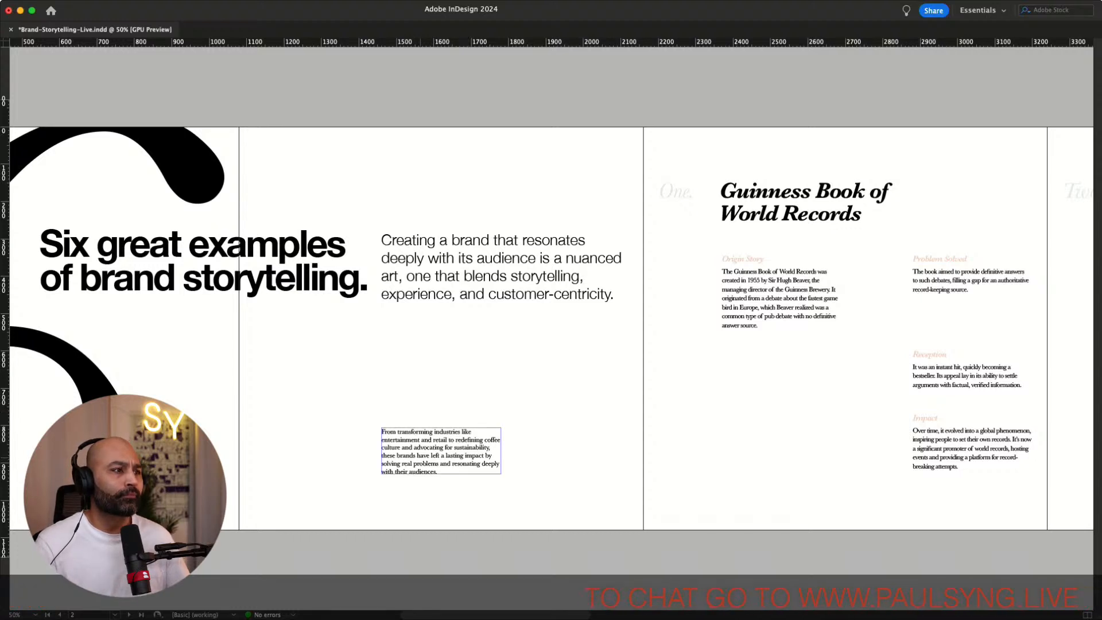
pyautogui.hscroll(-4, 309, 374)
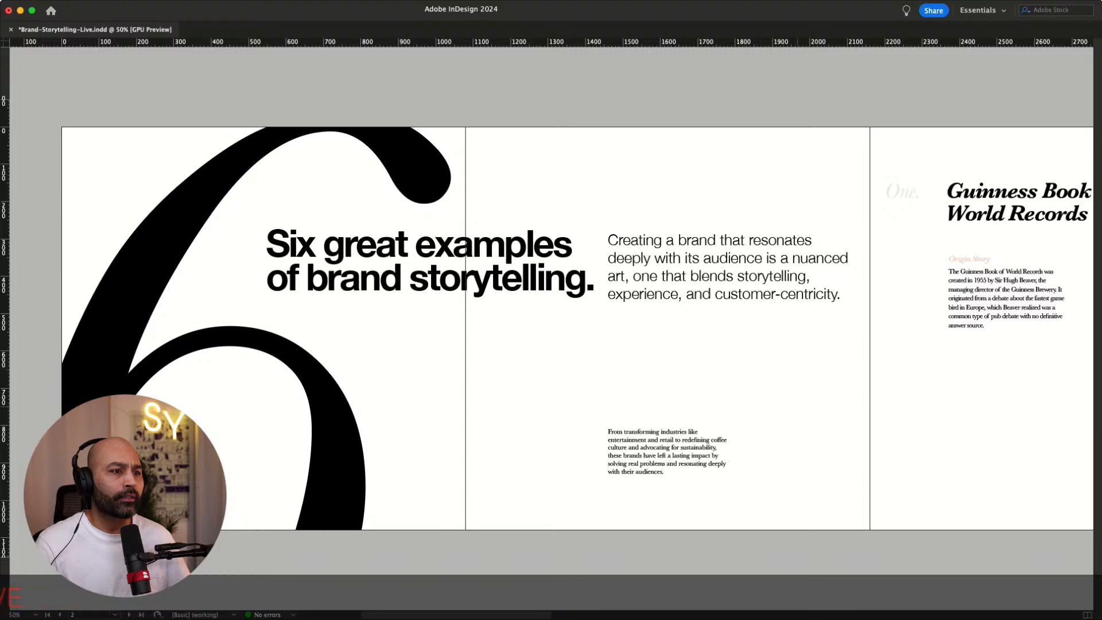
pyautogui.hscroll(7, 551, 327)
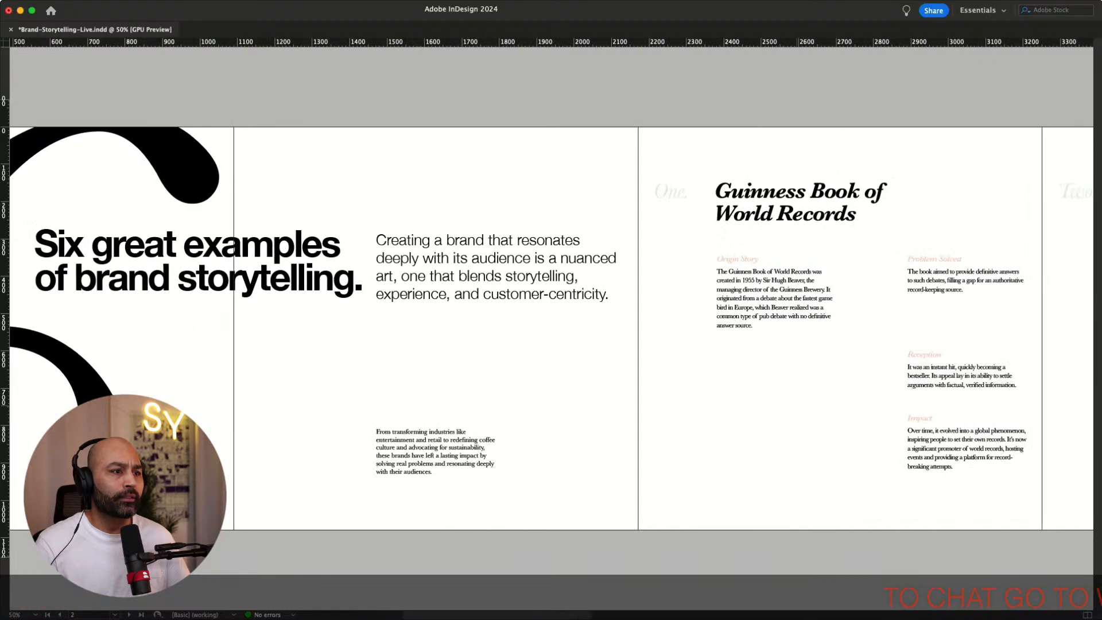
pyautogui.hscroll(3, 551, 327)
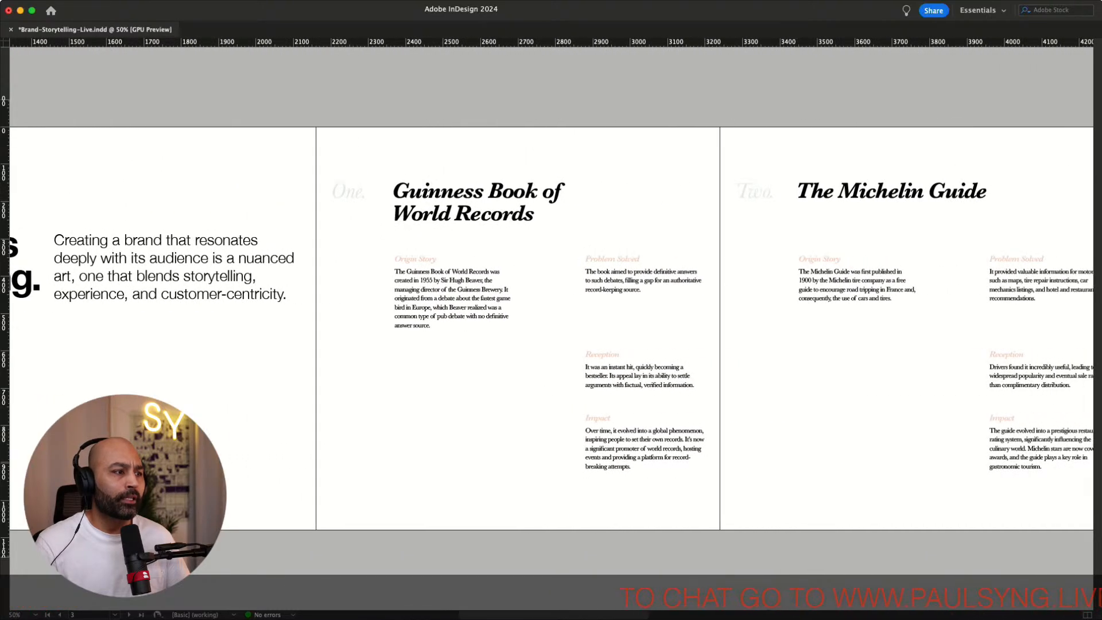
# Move the small body paragraph frame onto the blank final page after the Red Bull spread
pyautogui.moveTo(625, 452); pyautogui.dragTo(878, 452)
pyautogui.hscroll(12, 551, 327)
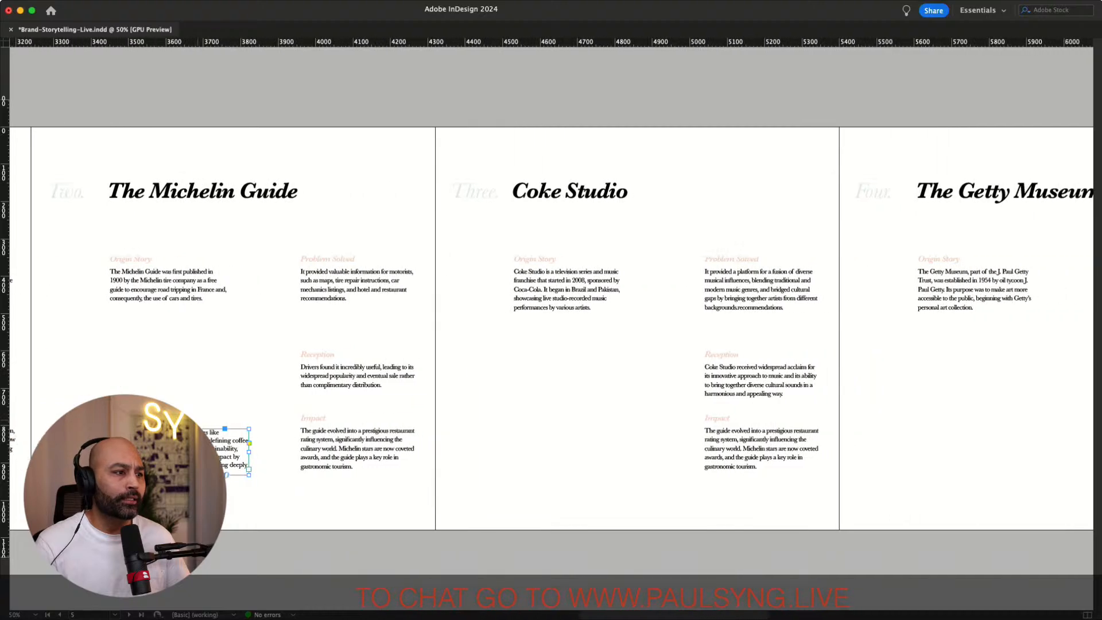
pyautogui.moveTo(186, 447); pyautogui.dragTo(925, 470)
pyautogui.hscroll(15, 925, 470)
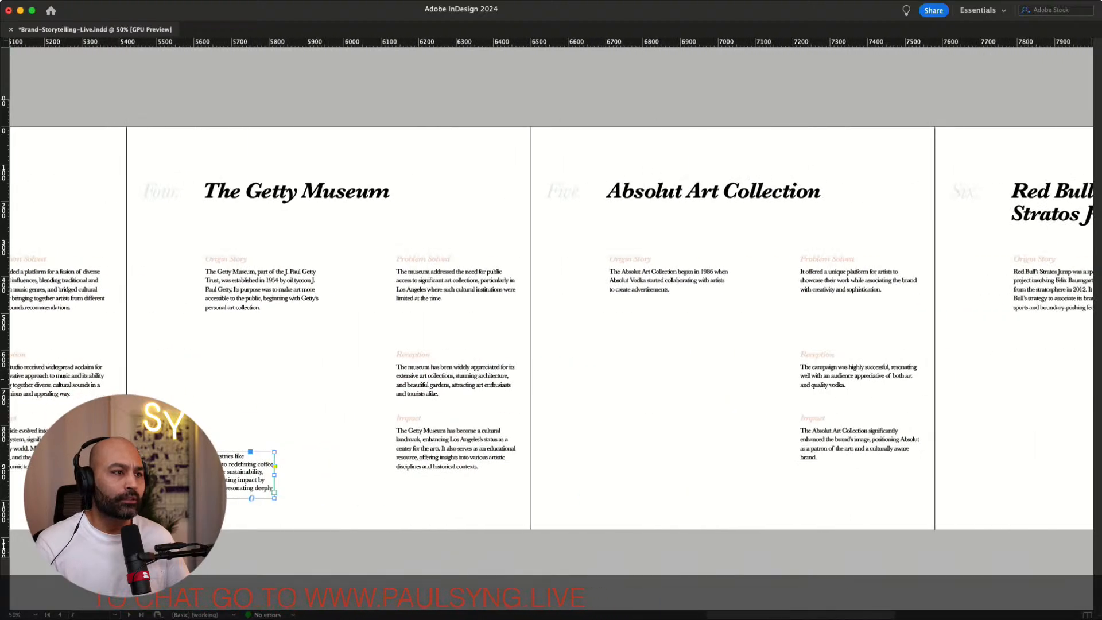
pyautogui.moveTo(15, 477); pyautogui.dragTo(861, 476)
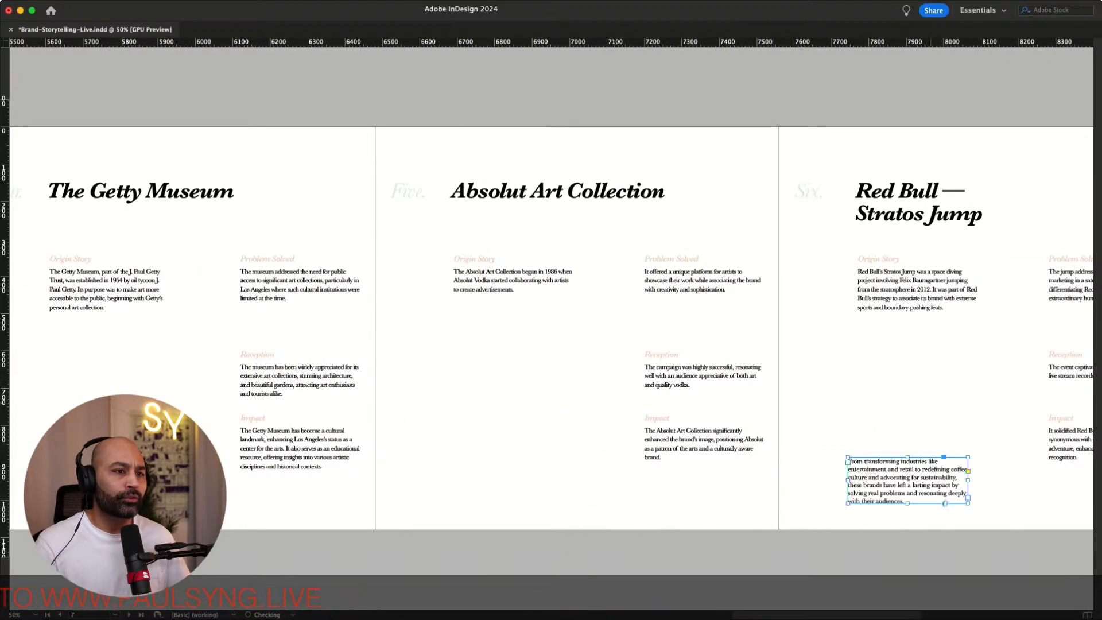
pyautogui.hscroll(13, 861, 476)
pyautogui.moveTo(288, 480); pyautogui.dragTo(853, 334)
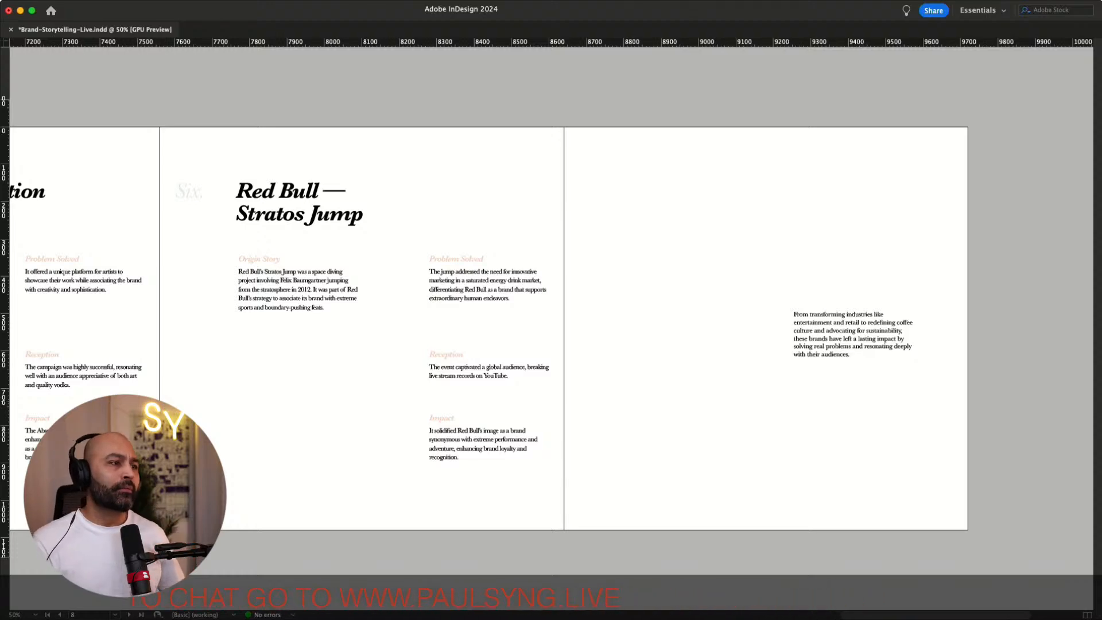
# Show guides again and place a copy of the headline frame on the pasteboard beside the opening spread
pyautogui.hscroll(-15, 550, 327)
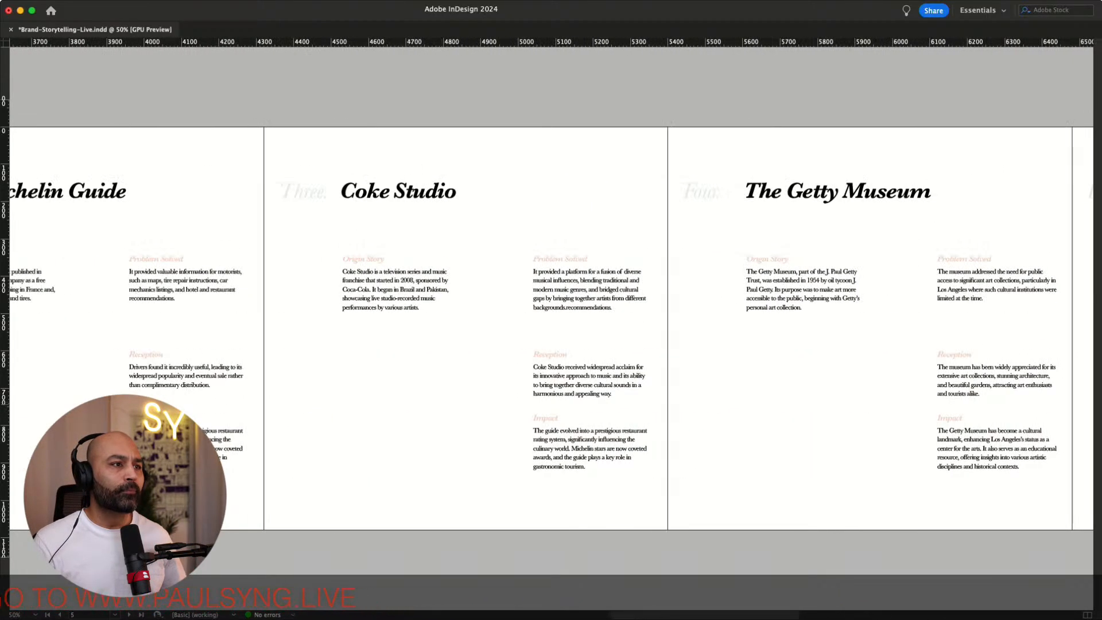
pyautogui.hscroll(-15, 551, 327)
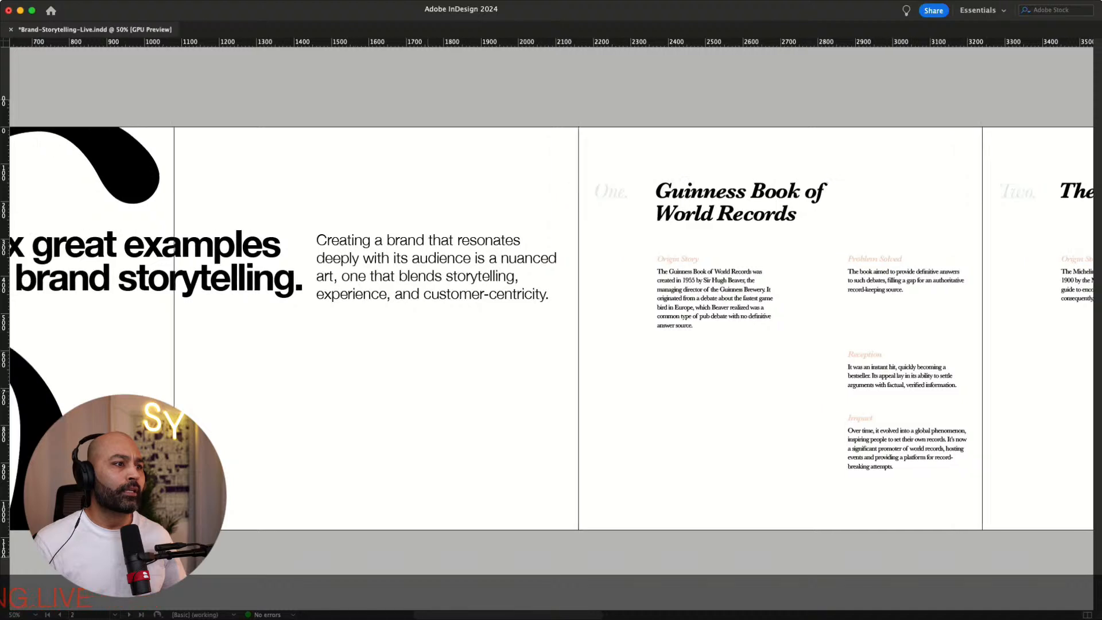
pyautogui.hscroll(-3, 551, 327)
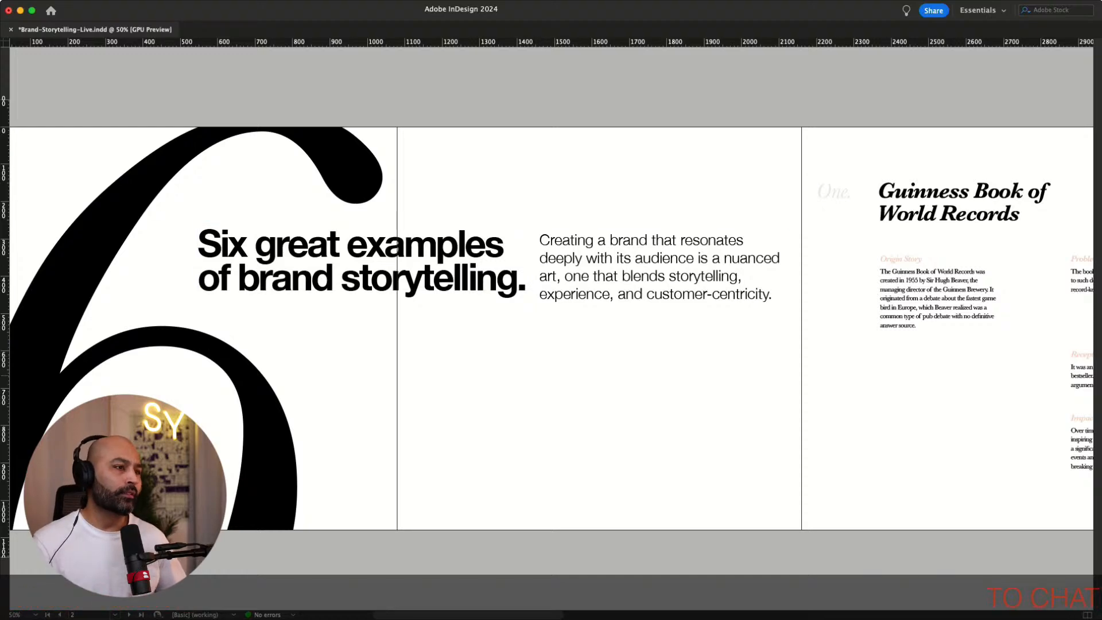
pyautogui.hscroll(-3, 551, 366)
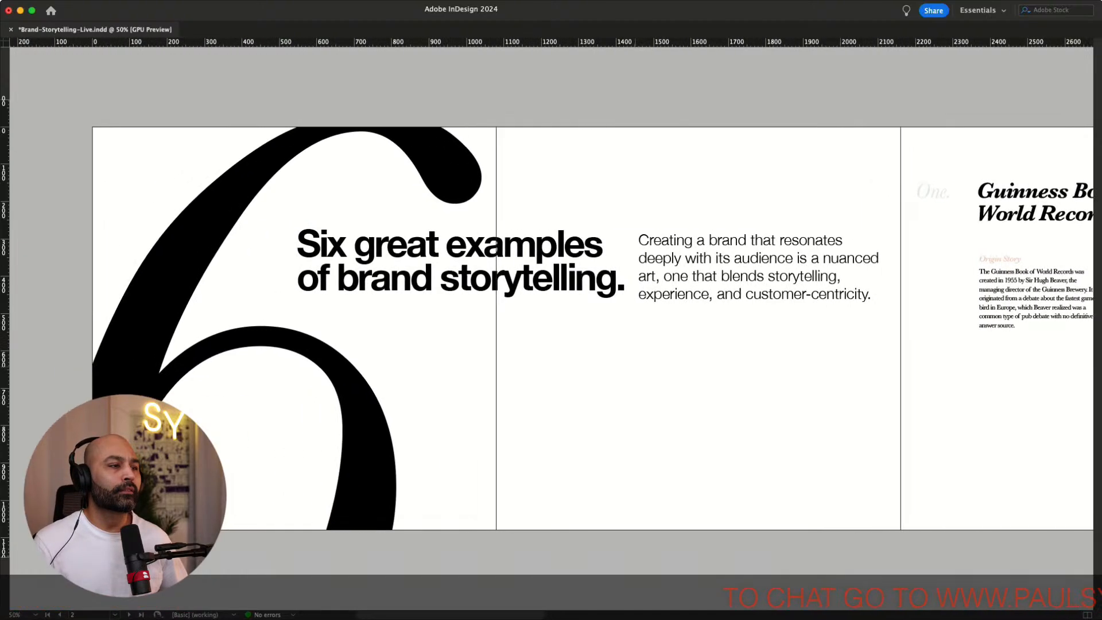
pyautogui.hscroll(3, 551, 365)
pyautogui.press('w')
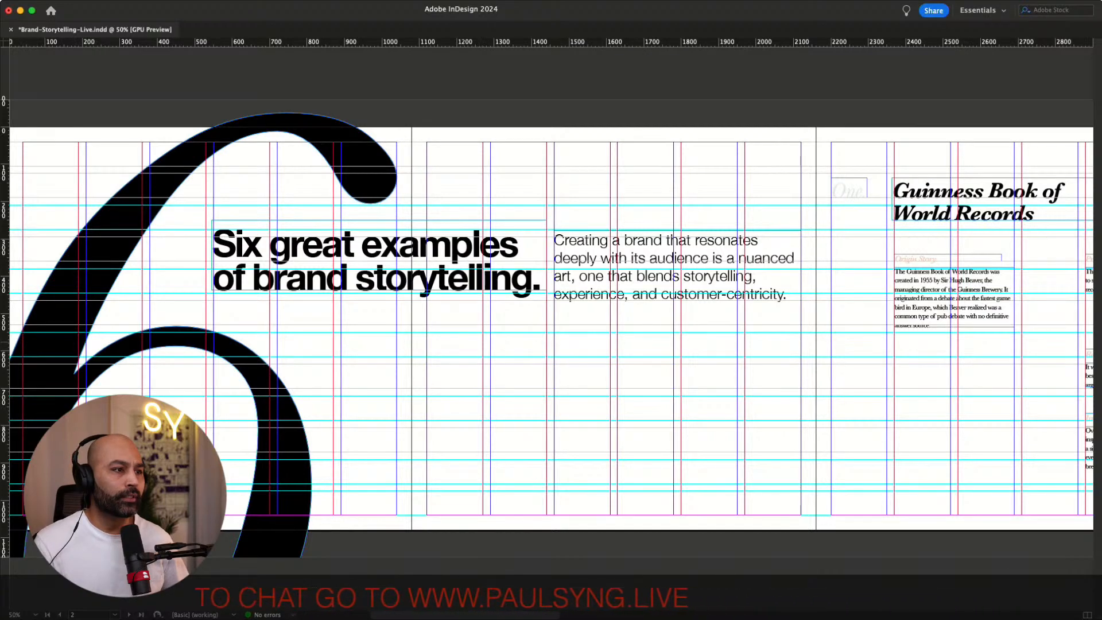
pyautogui.hscroll(-6, 551, 366)
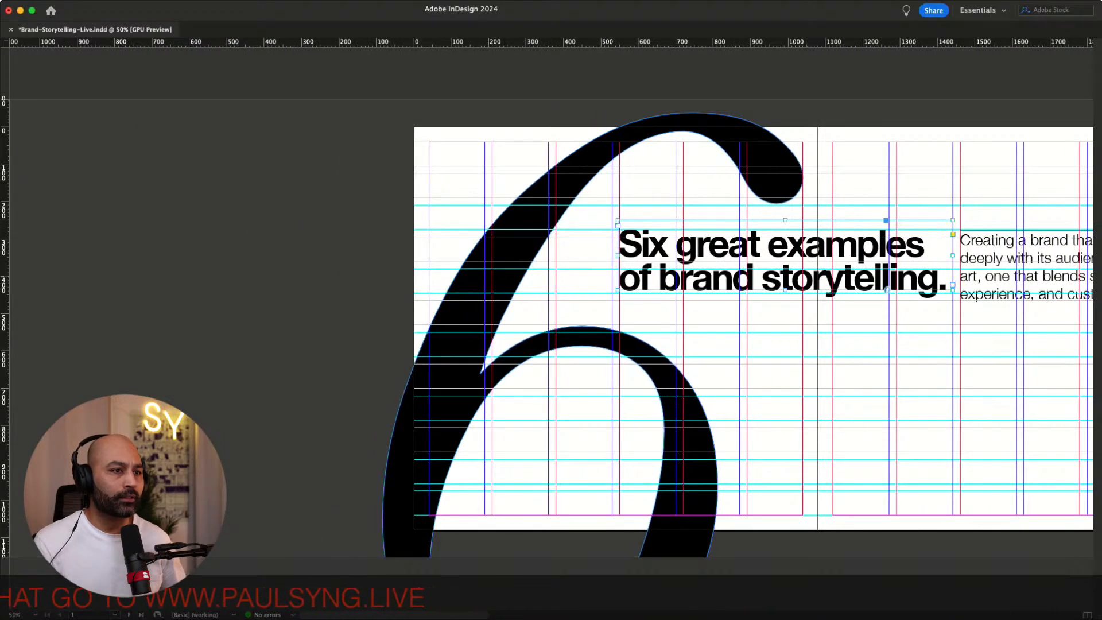
pyautogui.moveTo(785, 254); pyautogui.dragTo(201, 263)
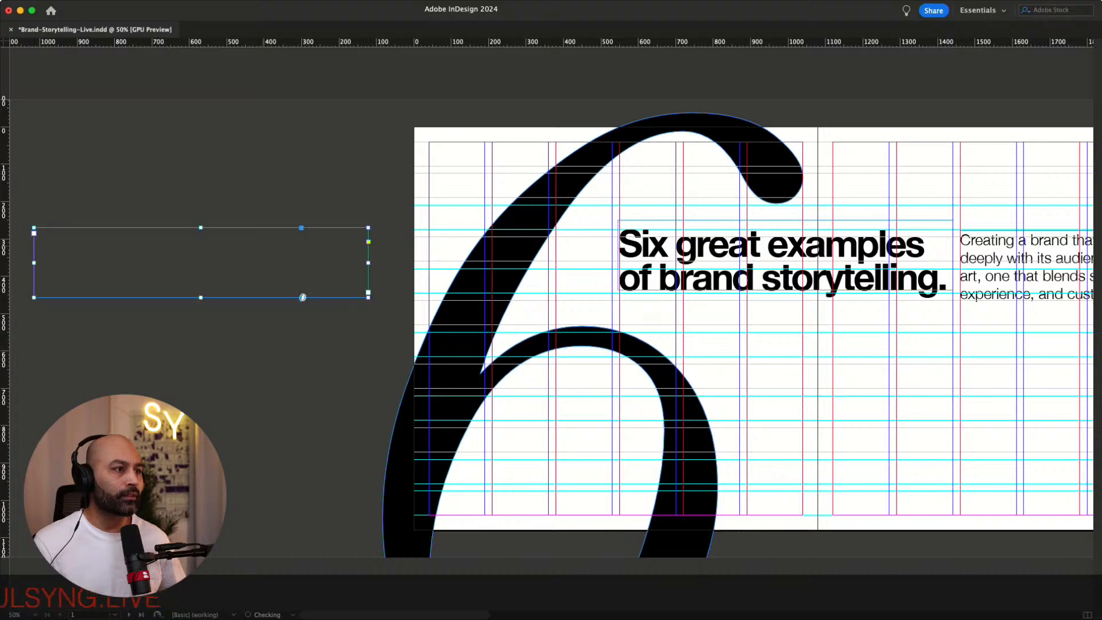
# Move the intro paragraph frame down to about the middle of the right page
pyautogui.hscroll(7, 551, 333)
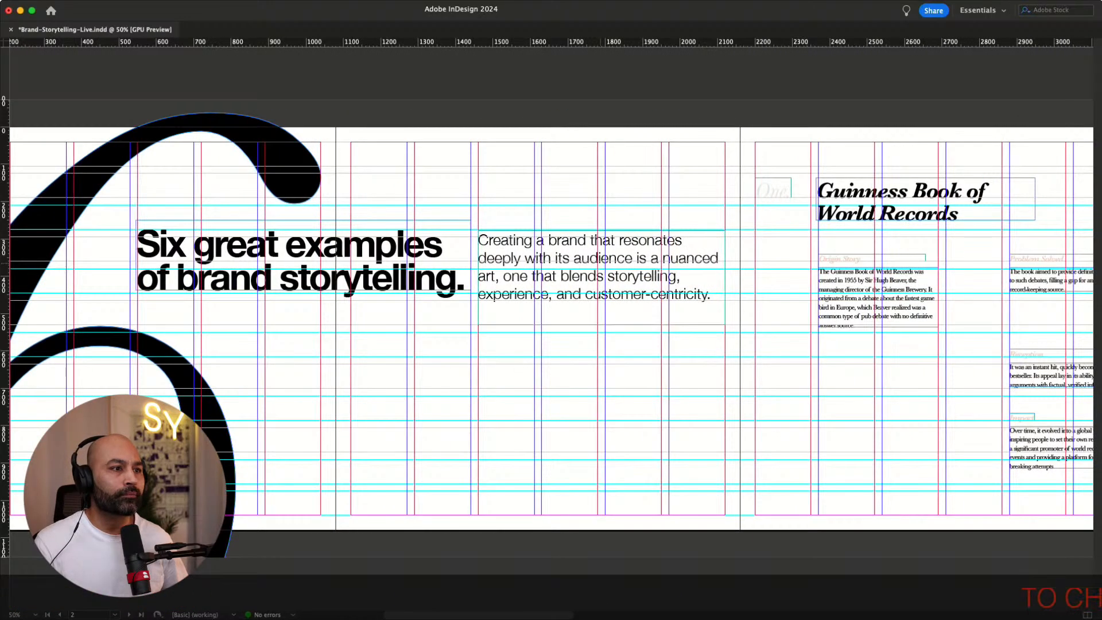
pyautogui.moveTo(602, 278); pyautogui.dragTo(594, 395)
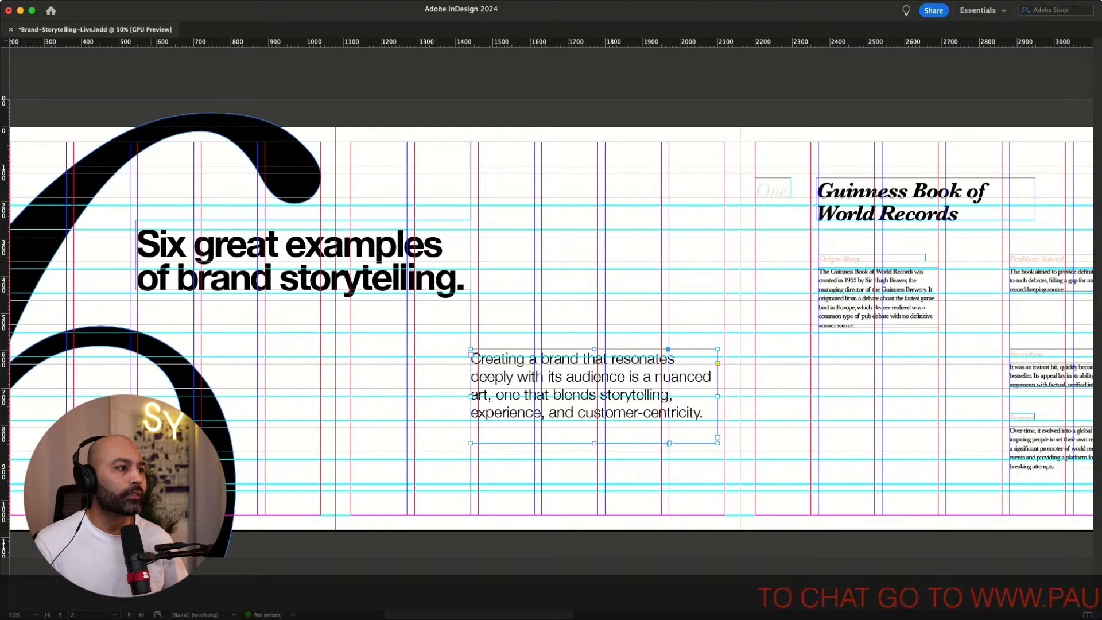
# Shift the headline frame left by about one column on the left page
pyautogui.click(333, 260)
pyautogui.hscroll(-3, 551, 327)
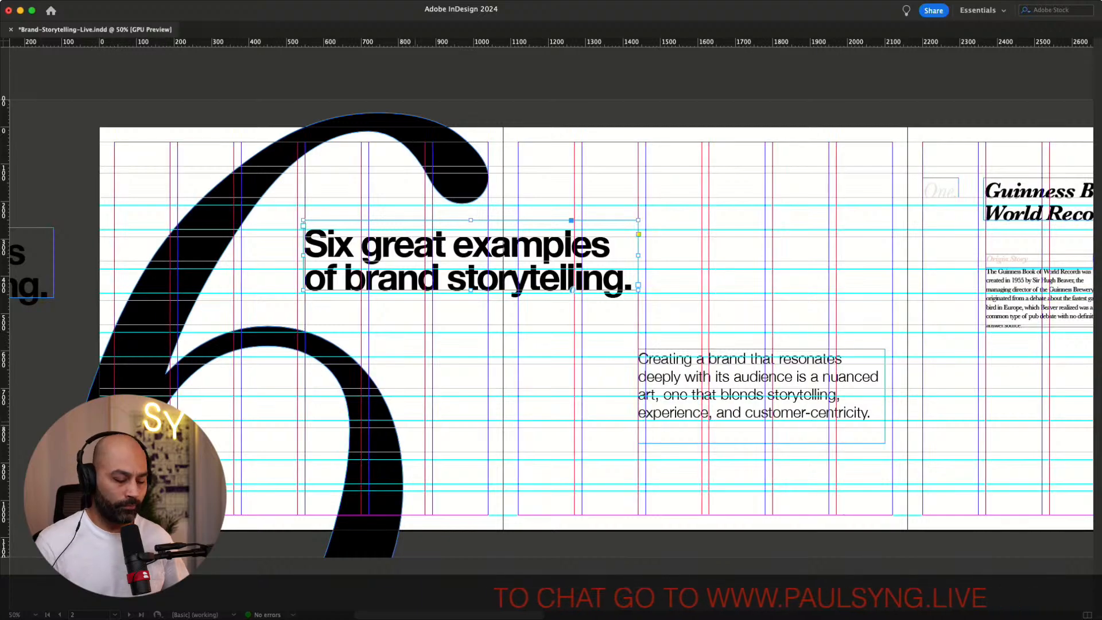
pyautogui.press('super+equal')
pyautogui.press('super+equal')
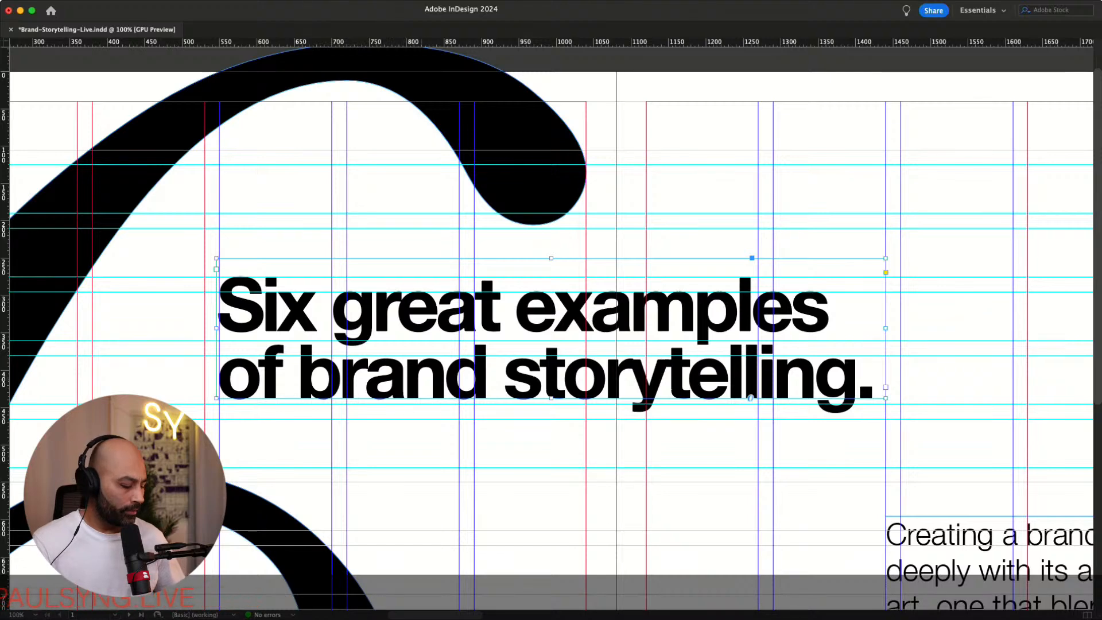
pyautogui.moveTo(551, 328); pyautogui.dragTo(427, 328)
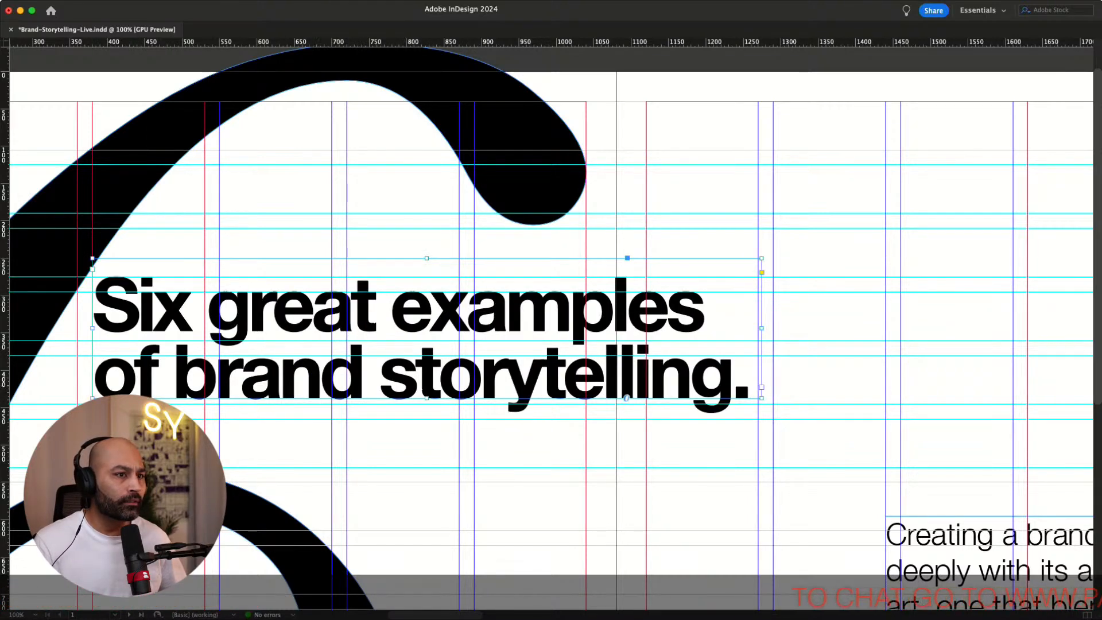
# Widen the headline frame across the spread and remove its line break so it sits on one line
pyautogui.press('t')
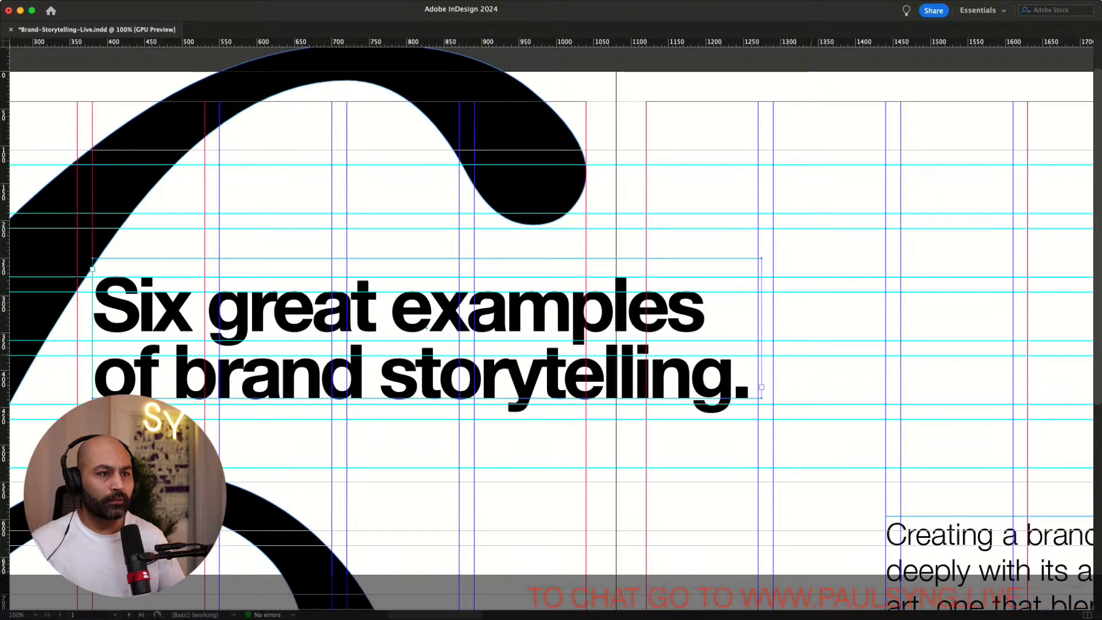
pyautogui.press('super+minus')
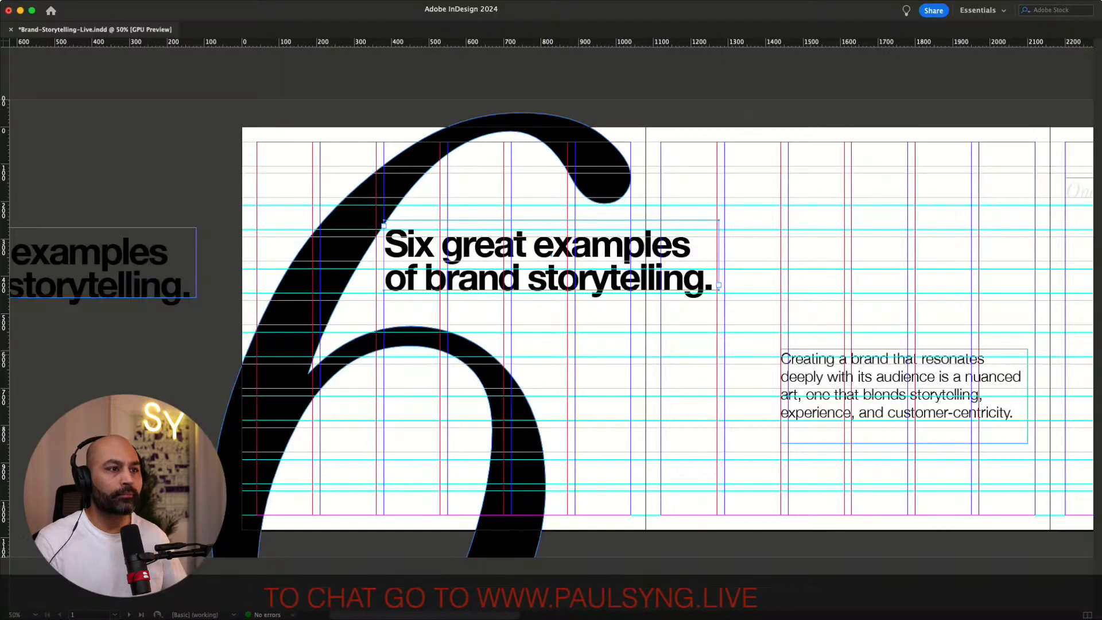
pyautogui.hscroll(5, 550, 333)
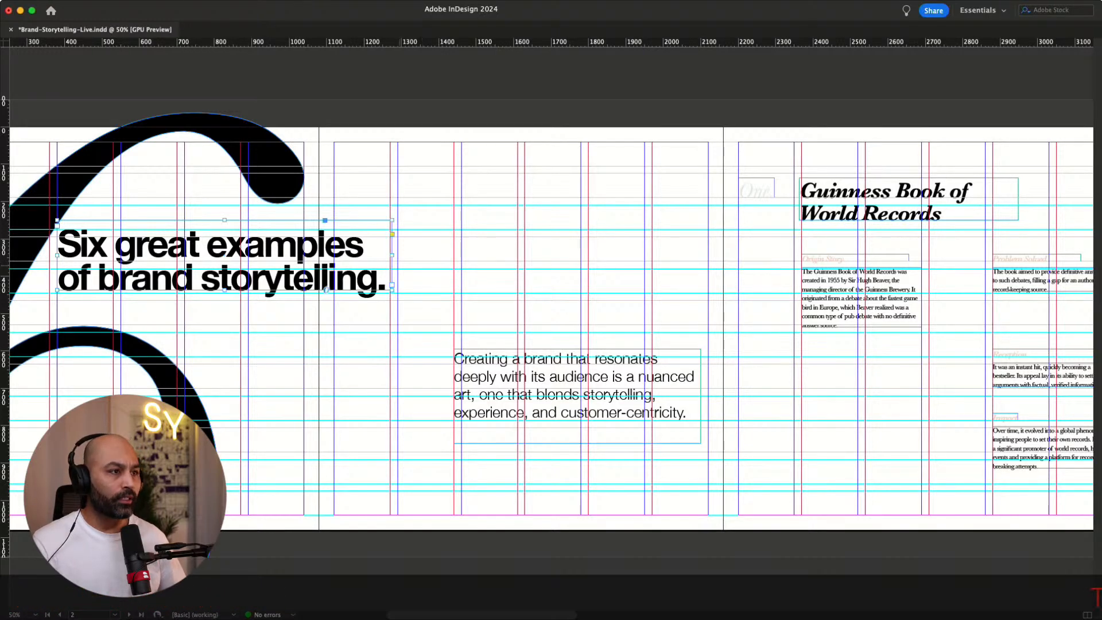
pyautogui.moveTo(392, 284); pyautogui.dragTo(709, 284)
pyautogui.hscroll(-2, 551, 333)
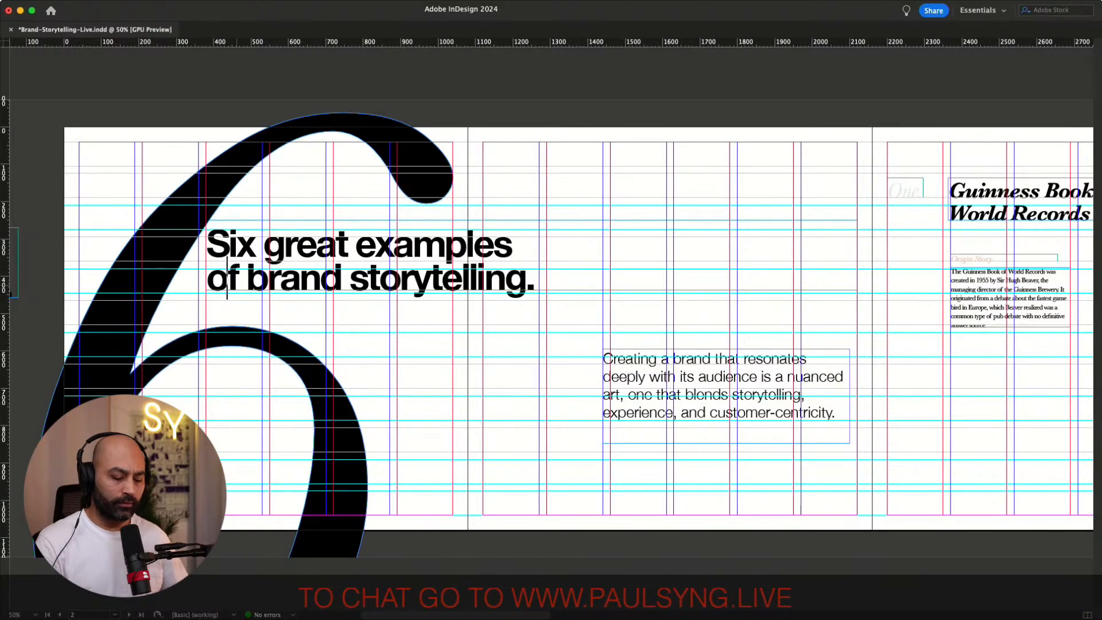
pyautogui.press('BackSpace')
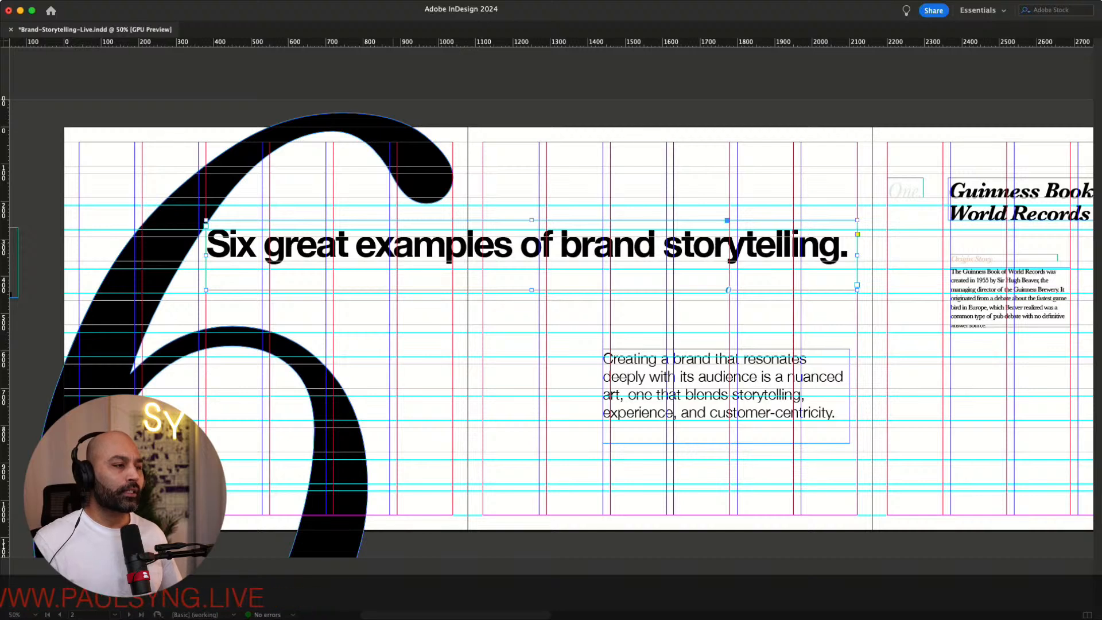
# Nudge the one-line headline frame down about two grid rows toward the intro paragraph
pyautogui.press('Escape')
pyautogui.hotkey('shift', 'Down')
pyautogui.hotkey('shift', 'Down')
pyautogui.hotkey('shift', 'Down')
pyautogui.hotkey('shift', 'Down')
pyautogui.hotkey('shift', 'Down')
pyautogui.hotkey('shift', 'Down')
pyautogui.hotkey('shift', 'Down')
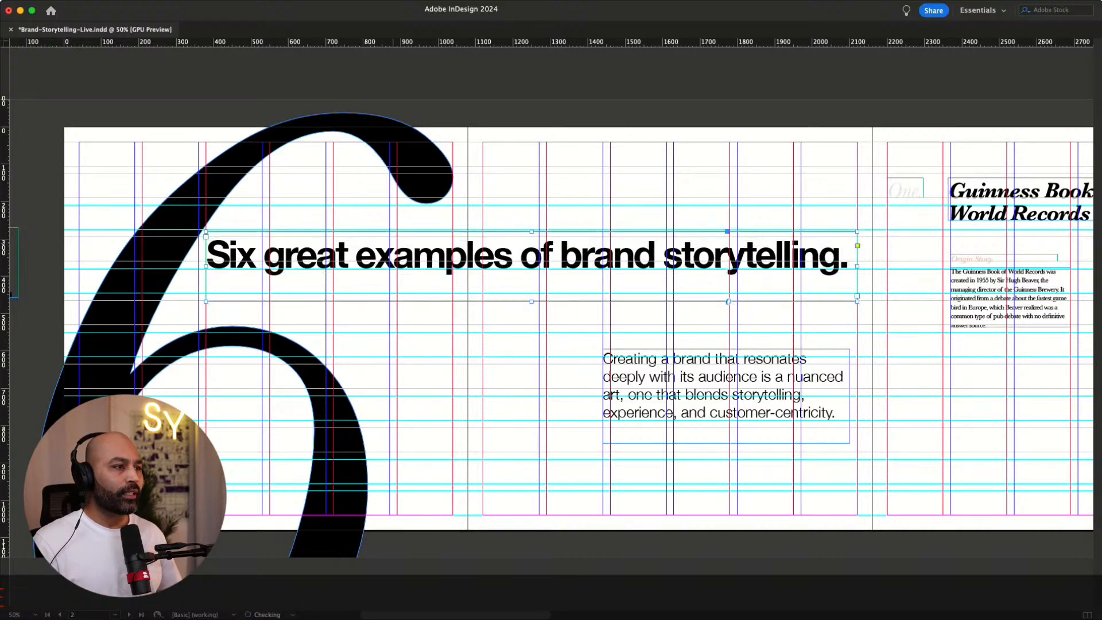
pyautogui.hotkey('shift', 'Down')
pyautogui.hotkey('shift', 'Down')
pyautogui.hotkey('shift', 'Up')
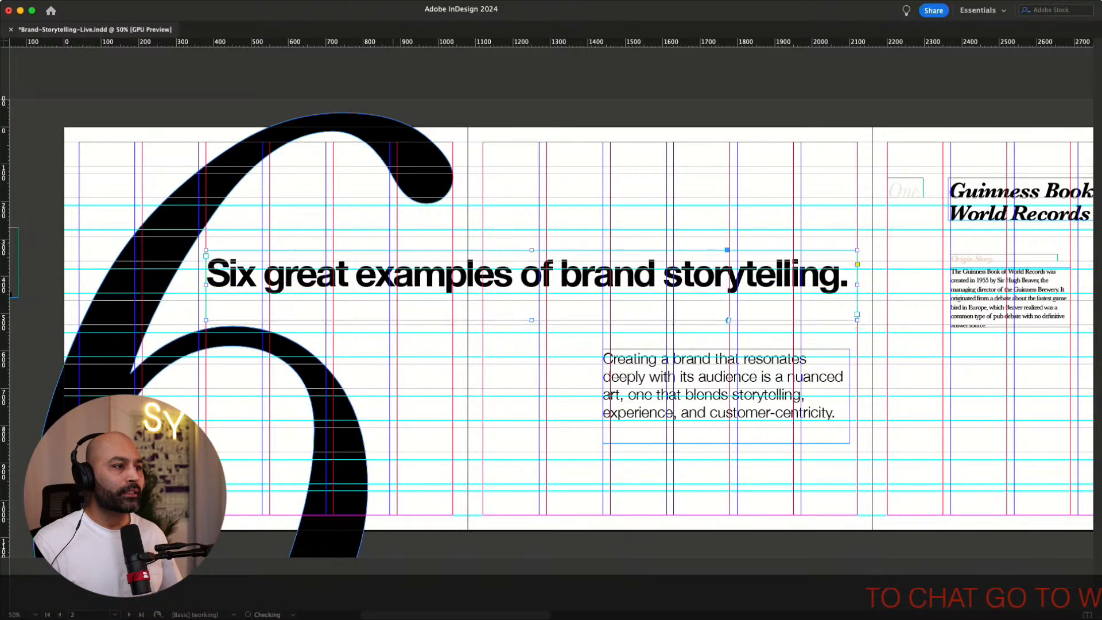
pyautogui.press('Down')
pyautogui.press('Down')
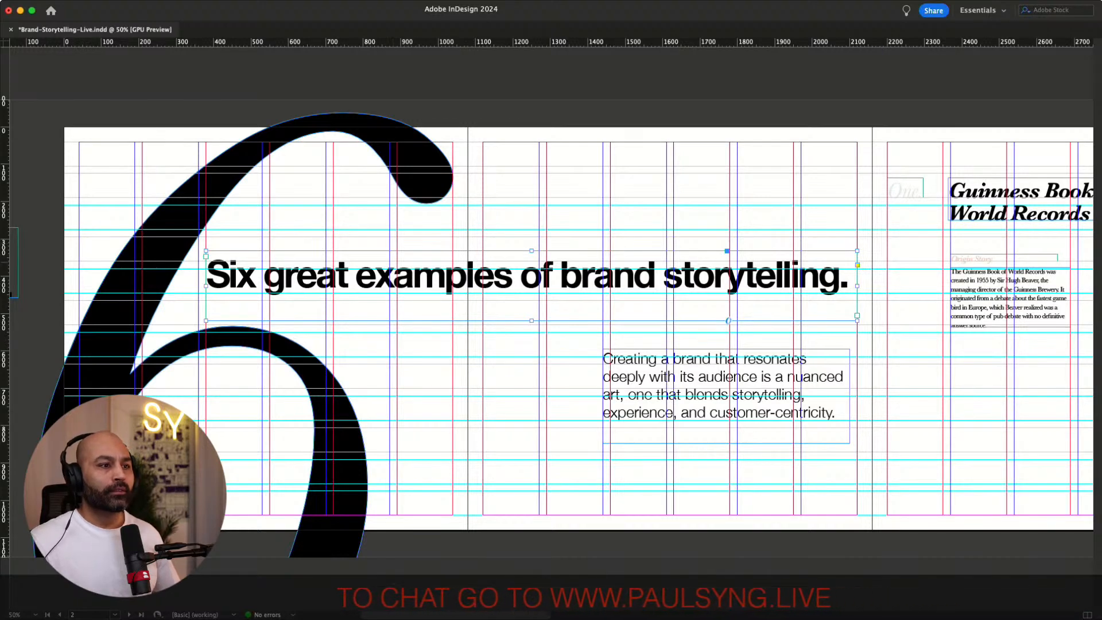
pyautogui.press('super+shift+a')
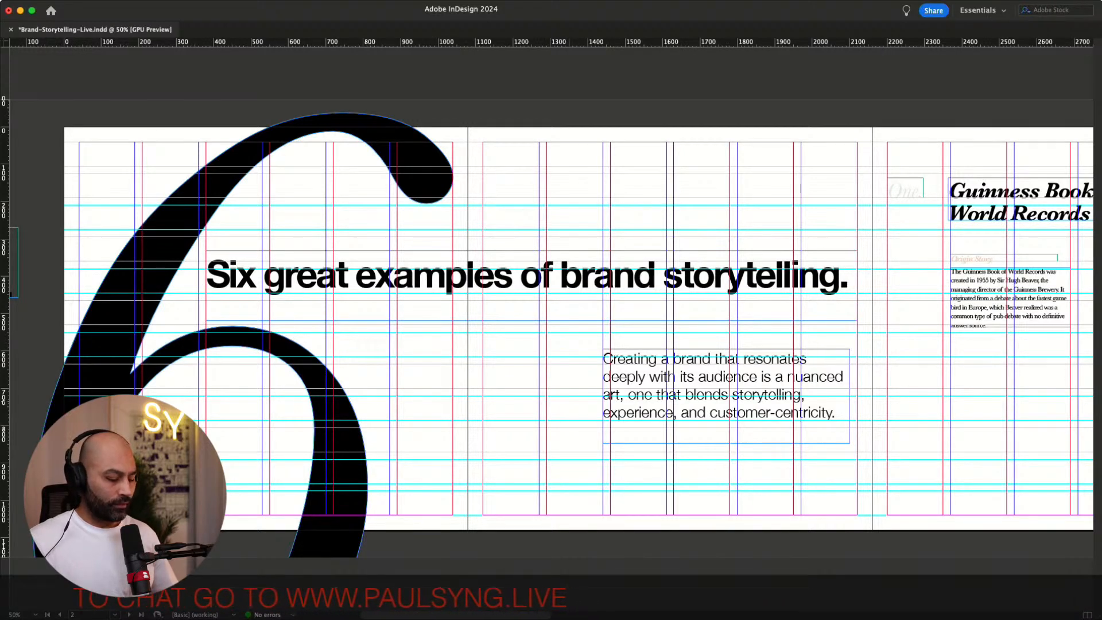
# Move the intro paragraph frame up slightly and preview the spread without guides
pyautogui.hscroll(3, 549, 335)
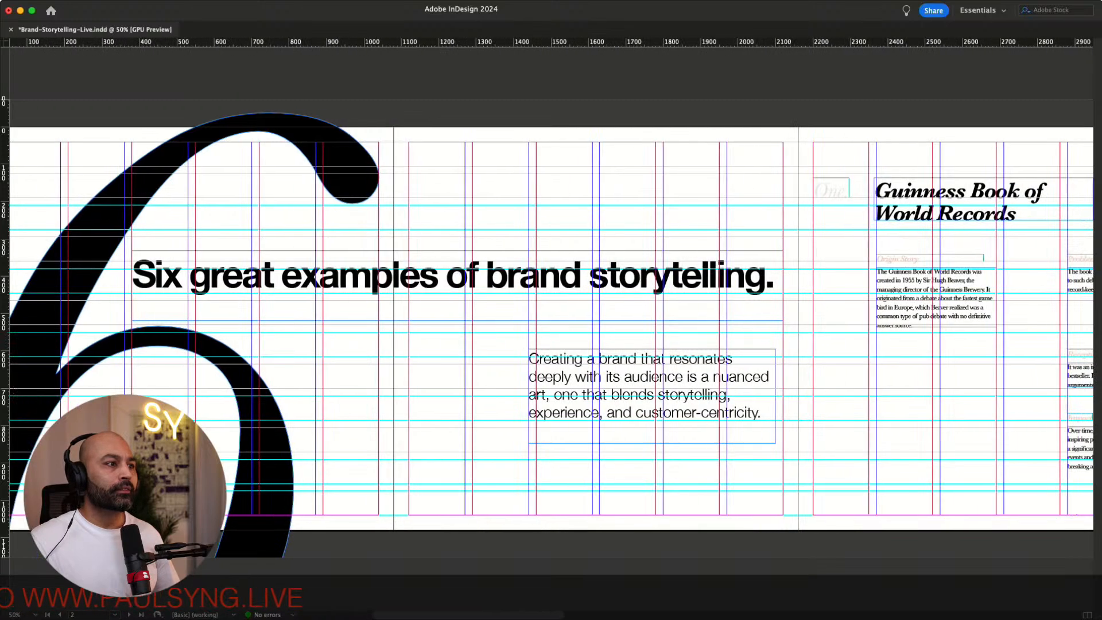
pyautogui.moveTo(647, 390)
pyautogui.mouseDown()
pyautogui.moveTo(595, 373)
pyautogui.moveTo(655, 373)
pyautogui.mouseUp()
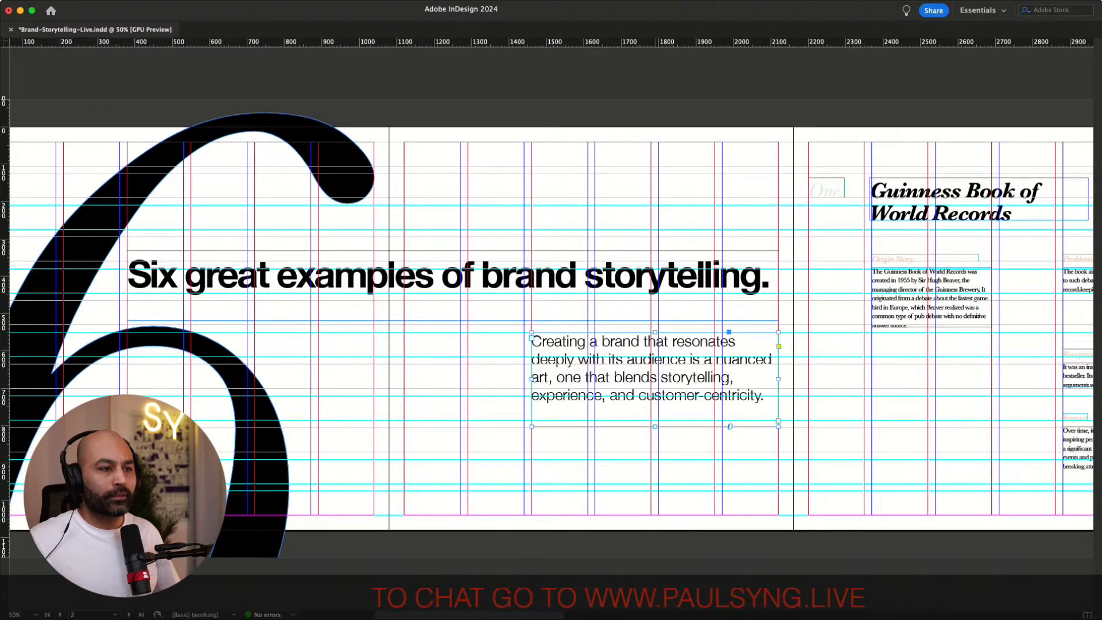
pyautogui.press('w')
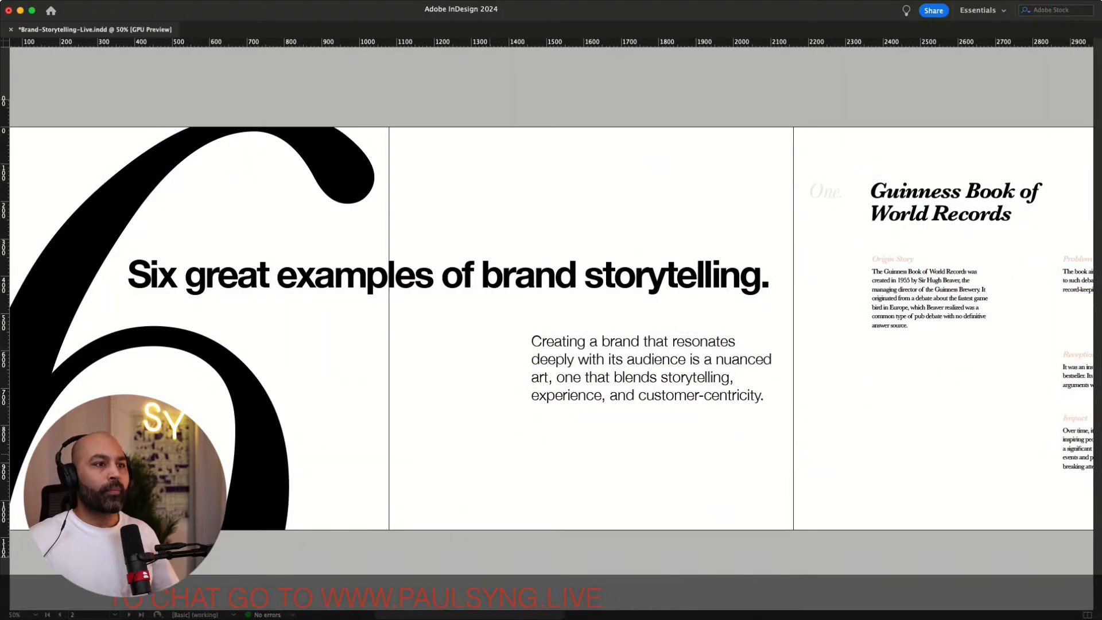
# Shift the intro paragraph frame on the right page left by about one column
pyautogui.hscroll(-4, 551, 329)
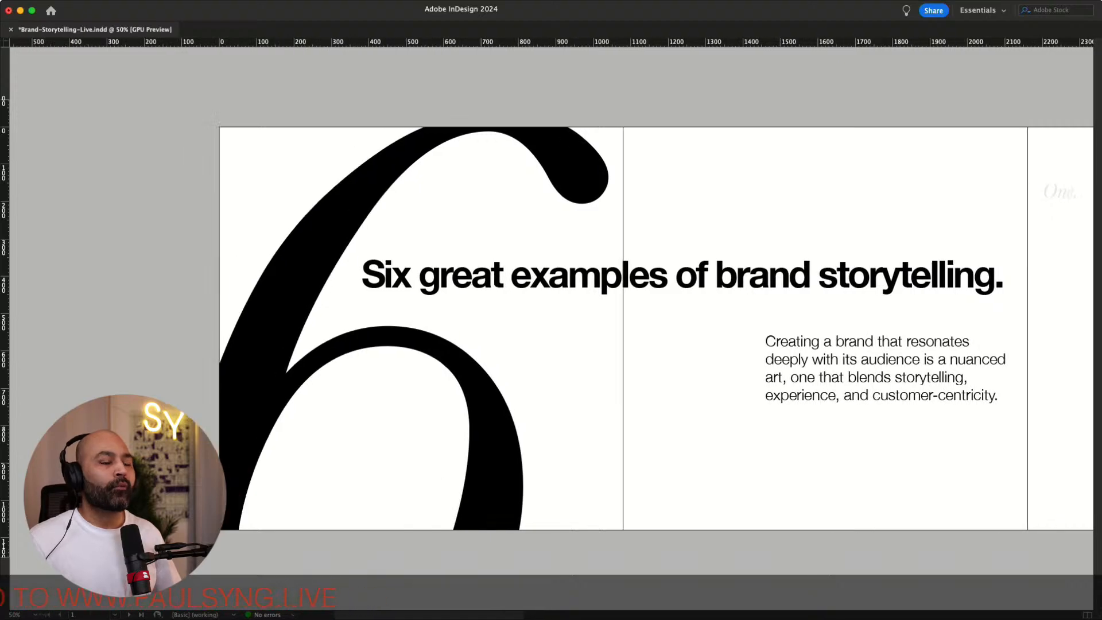
pyautogui.hscroll(4, 551, 329)
pyautogui.hscroll(-2, 551, 328)
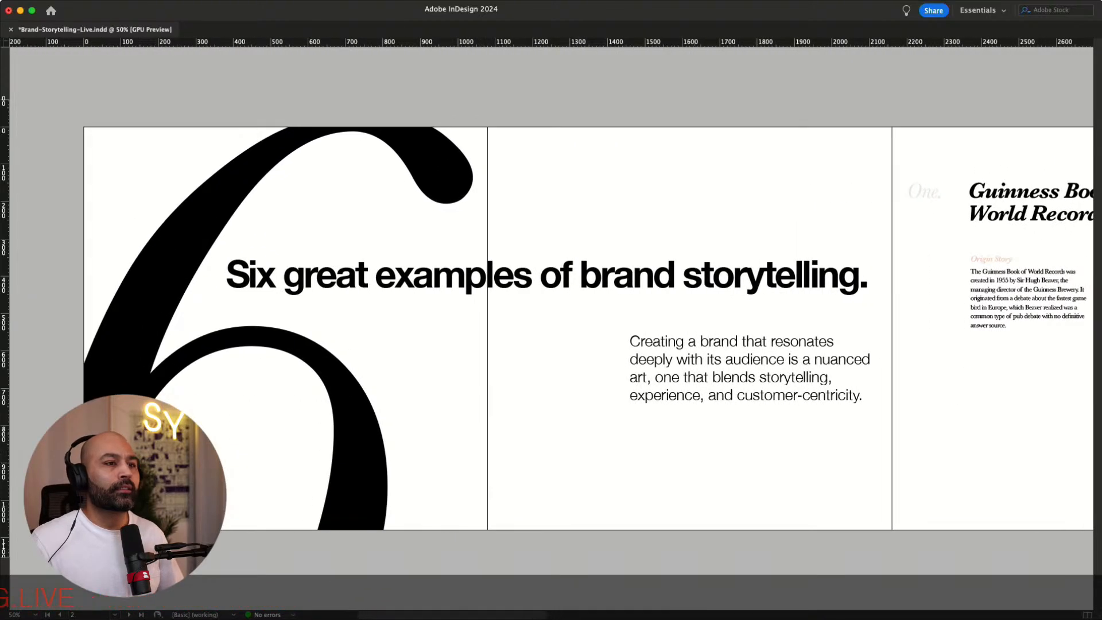
pyautogui.hscroll(3, 551, 328)
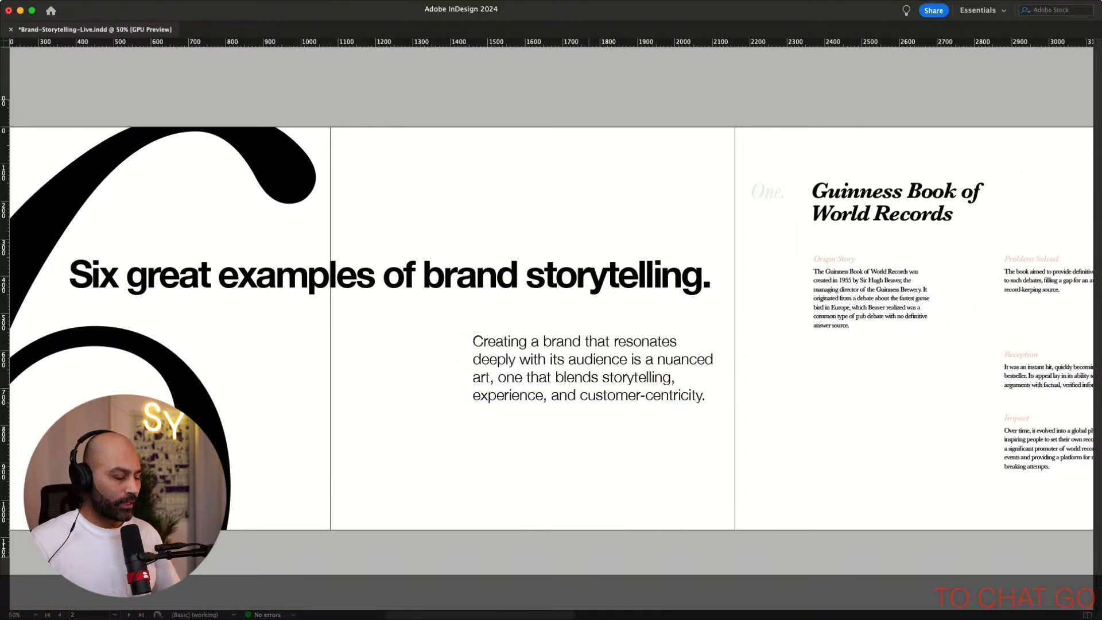
pyautogui.press('w')
pyautogui.moveTo(597, 380); pyautogui.dragTo(533, 380)
pyautogui.press('w')
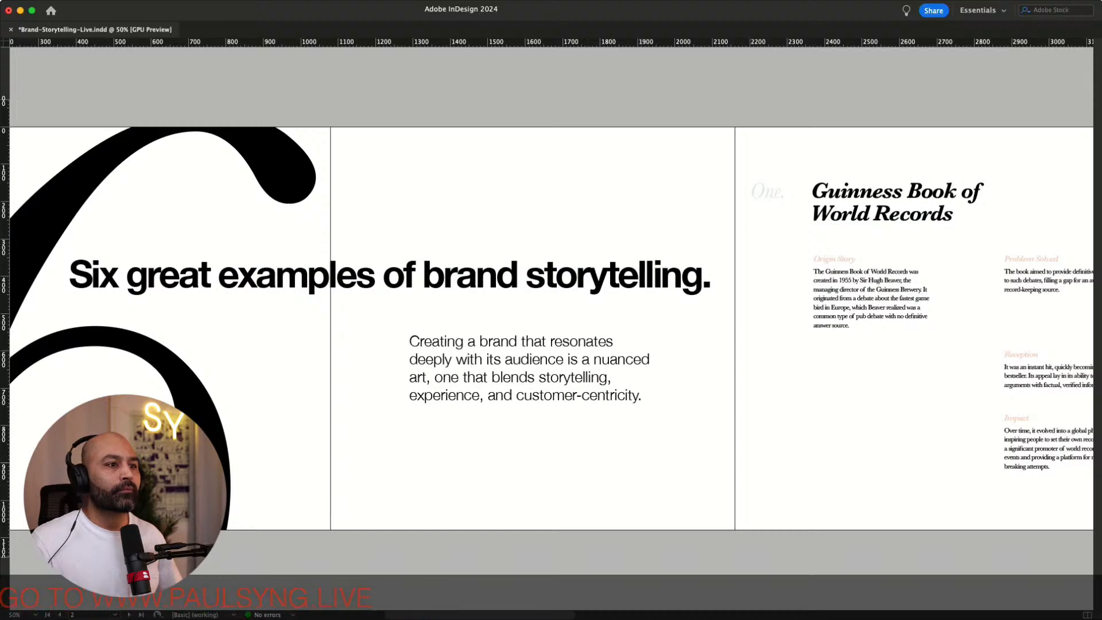
pyautogui.press('w')
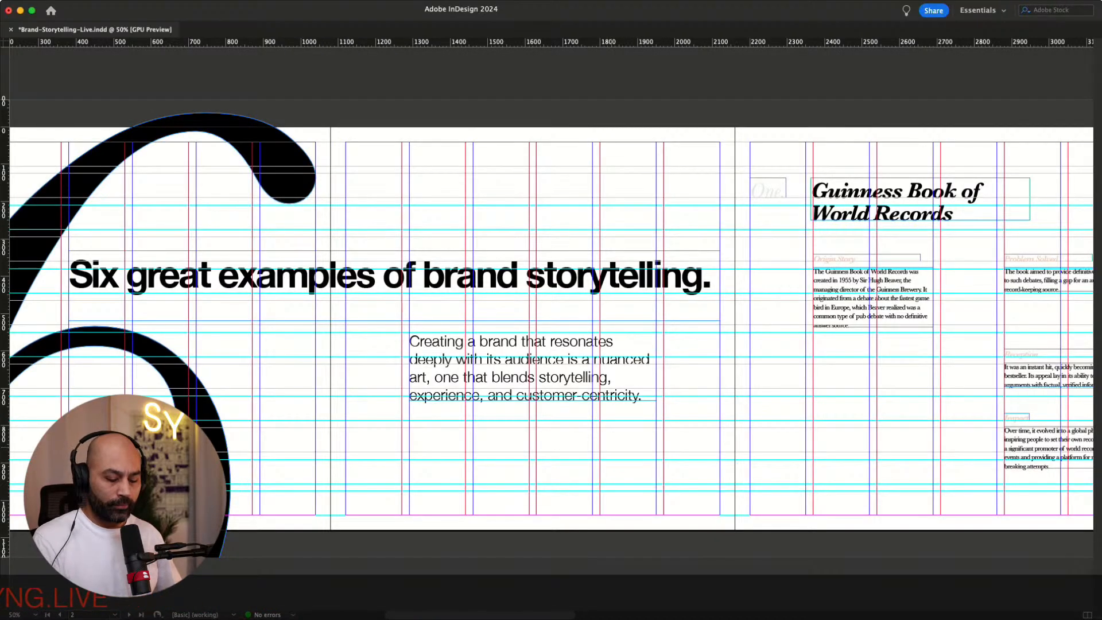
# Nudge the headline frame down slightly in four small steps
pyautogui.press('super+1')
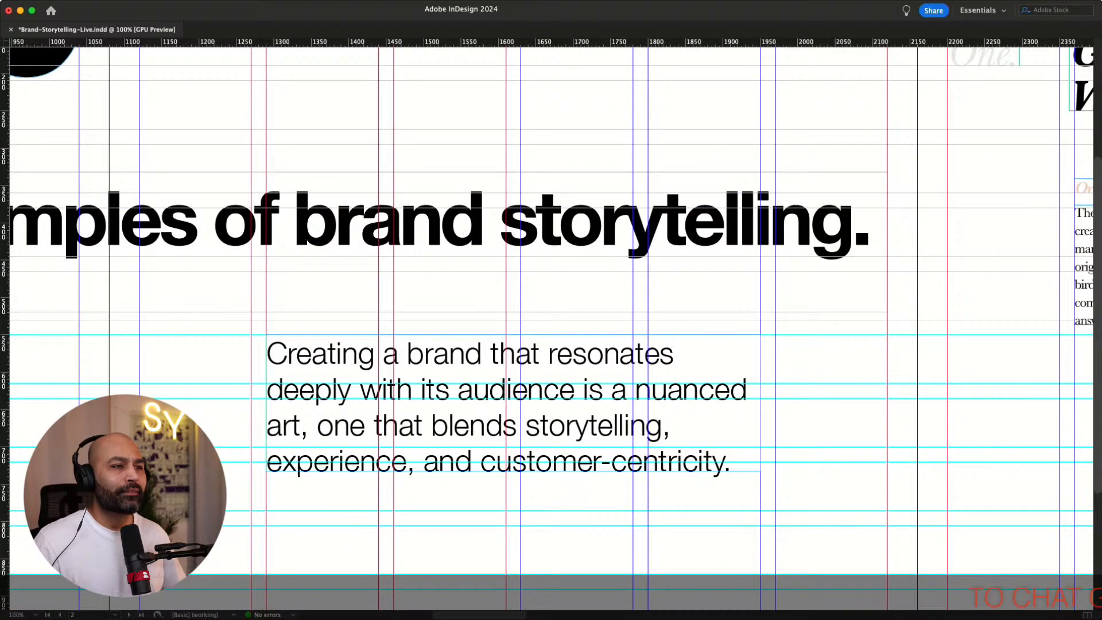
pyautogui.click(574, 230)
pyautogui.press('Down')
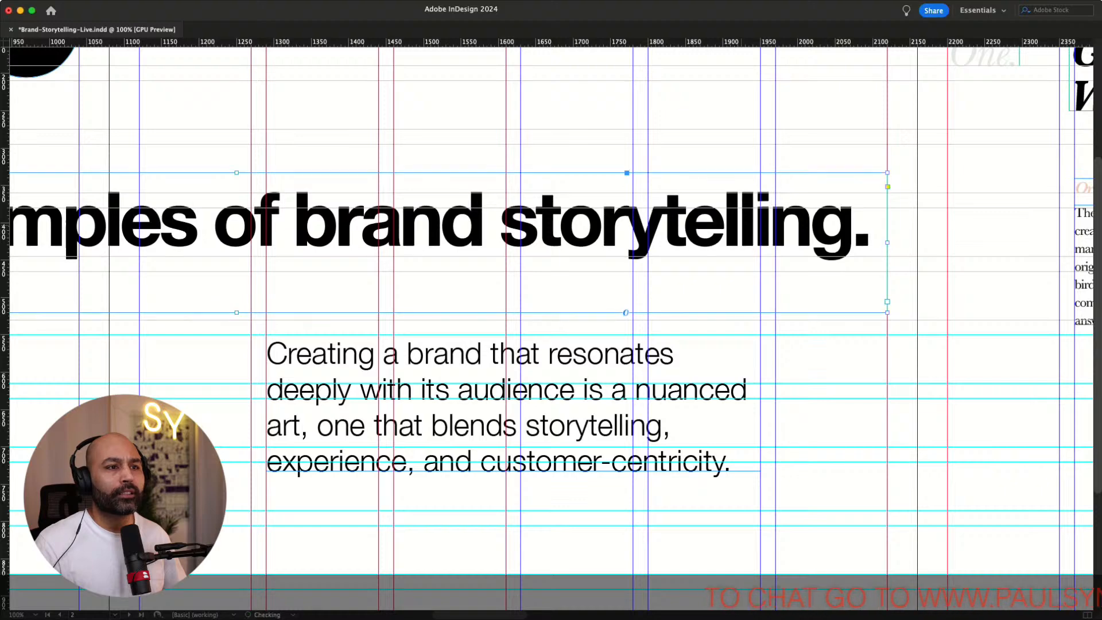
pyautogui.press('Down')
pyautogui.press('Down')
pyautogui.press('Down')
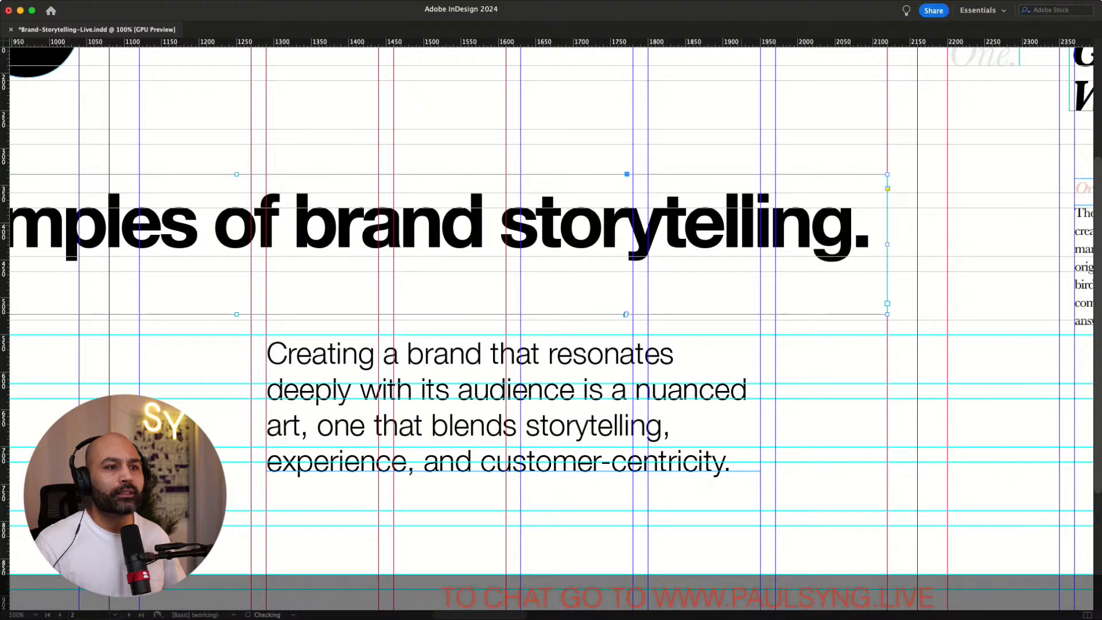
# Narrow the intro paragraph frame by about one column and fit the frame to its text
pyautogui.click(516, 396)
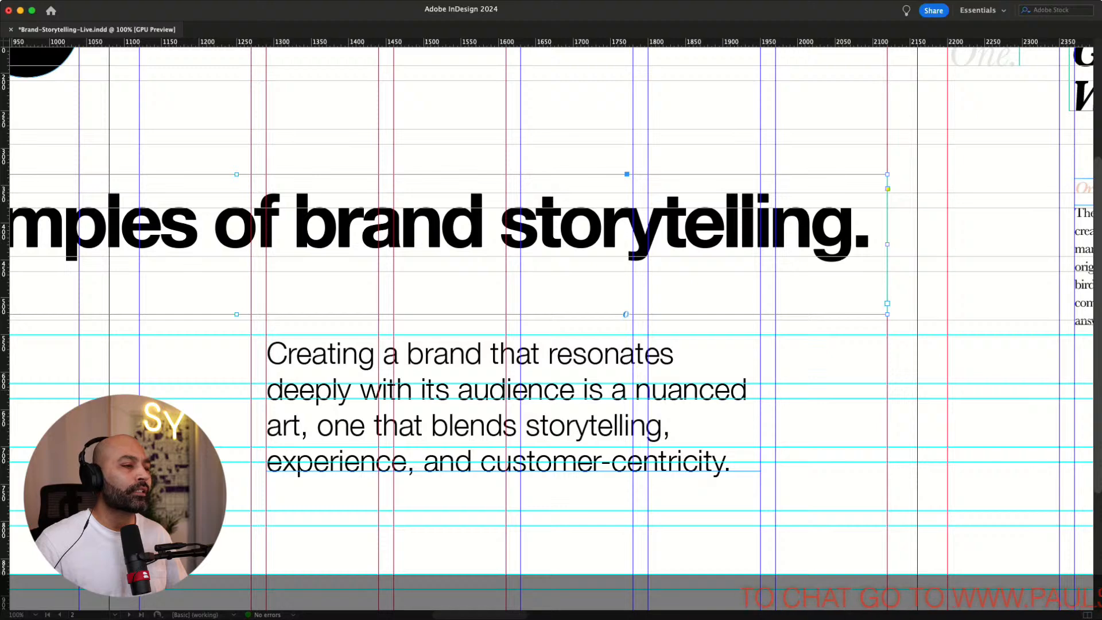
pyautogui.click(513, 402)
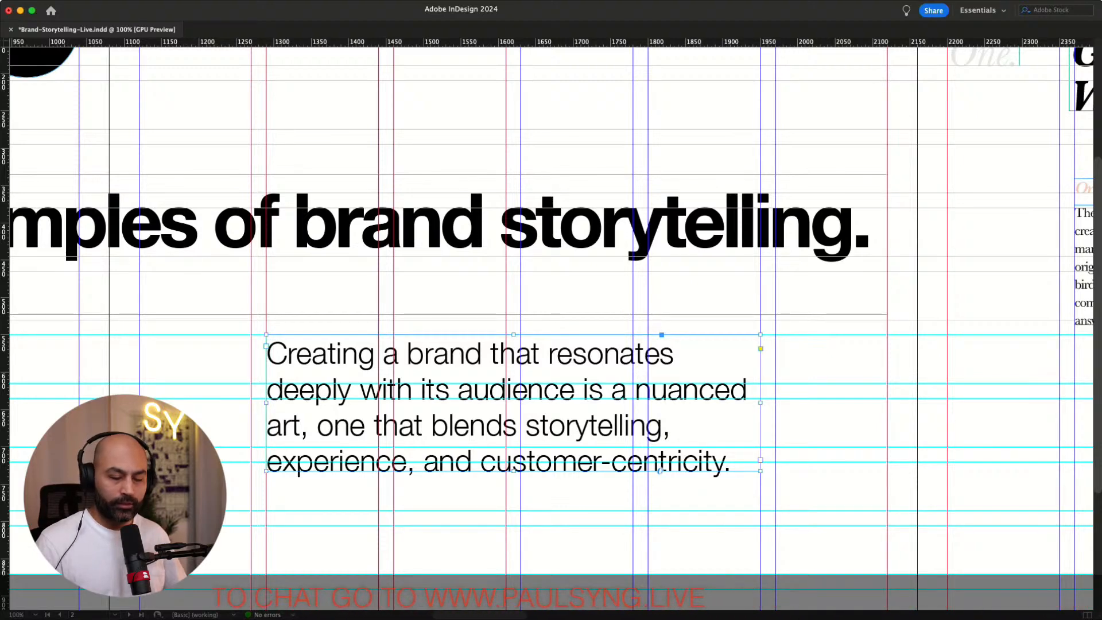
pyautogui.press('Return')
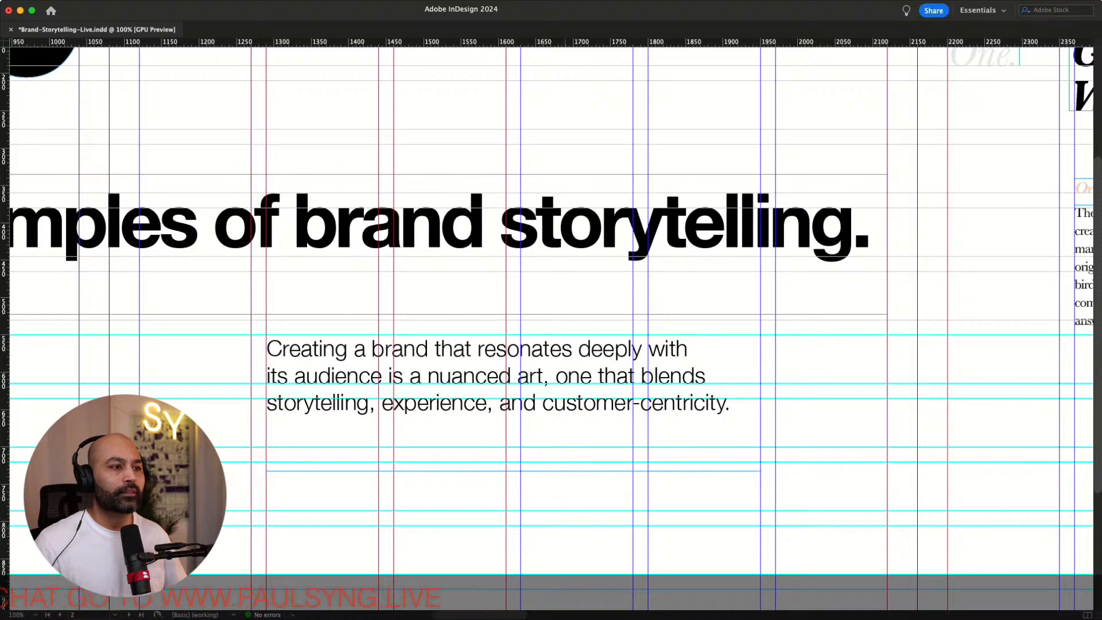
pyautogui.press('super+shift+a')
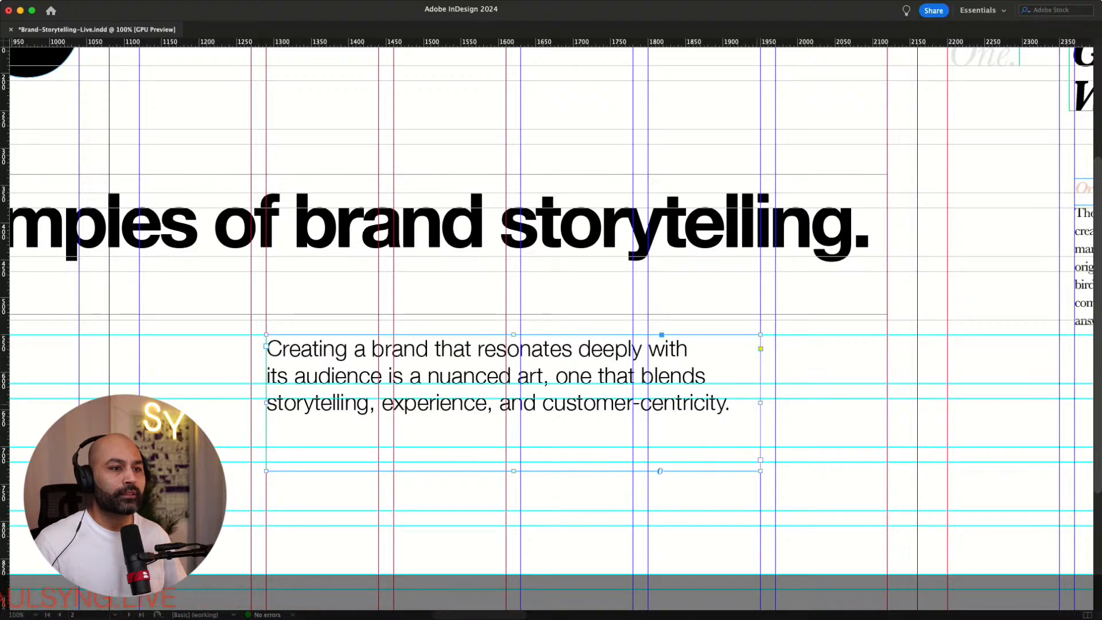
pyautogui.moveTo(761, 403); pyautogui.dragTo(633, 402)
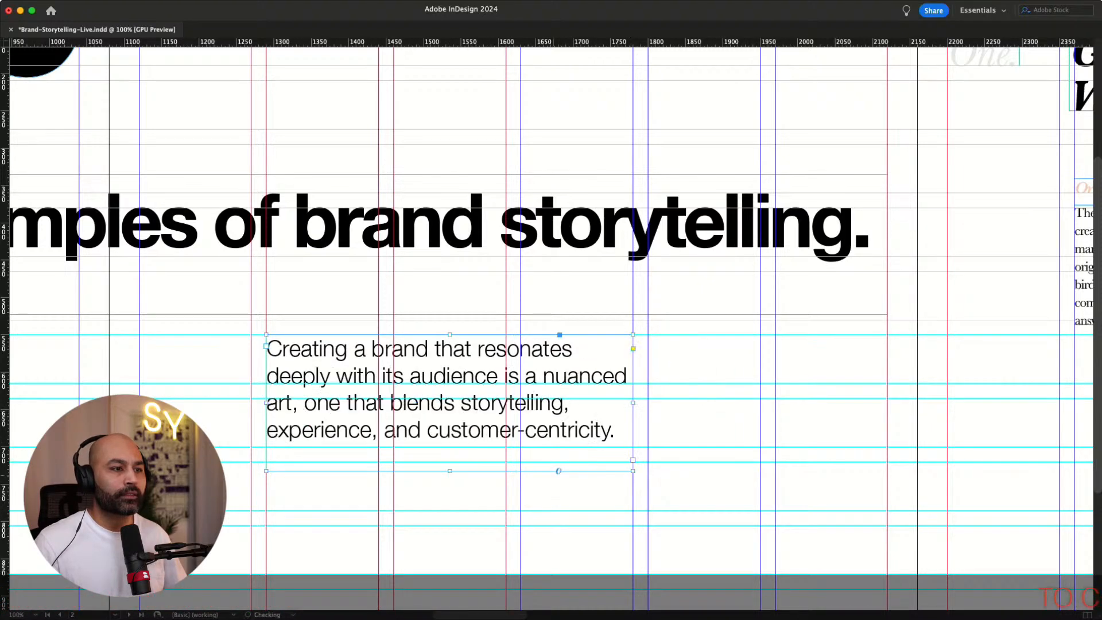
pyautogui.press('super+alt+c')
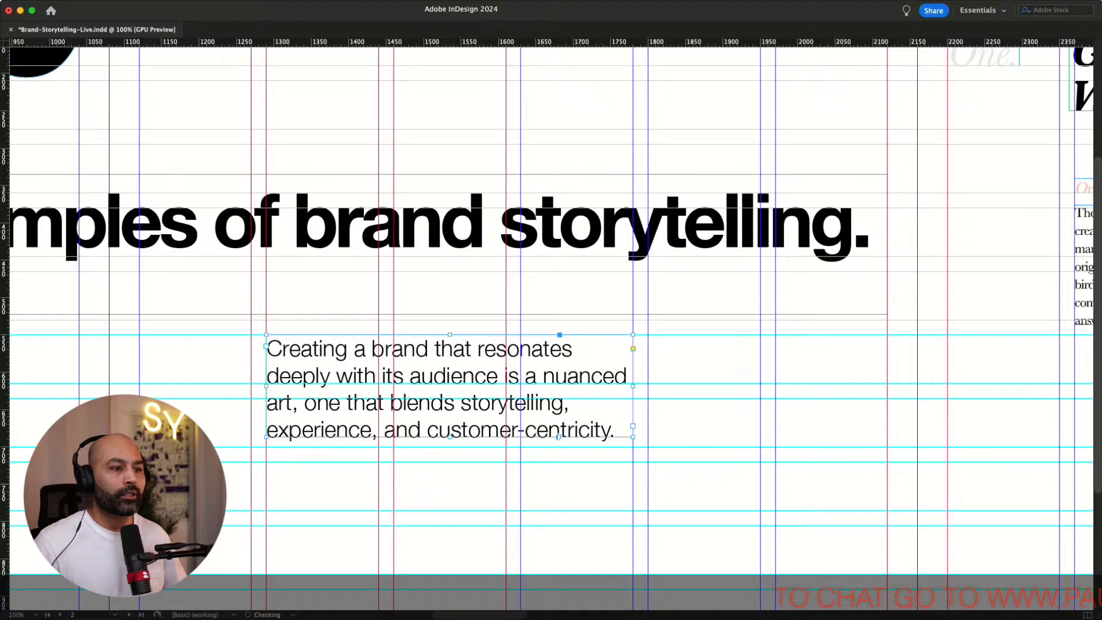
# Move the intro paragraph frame up just below the headline
pyautogui.moveTo(450, 398); pyautogui.dragTo(449, 335)
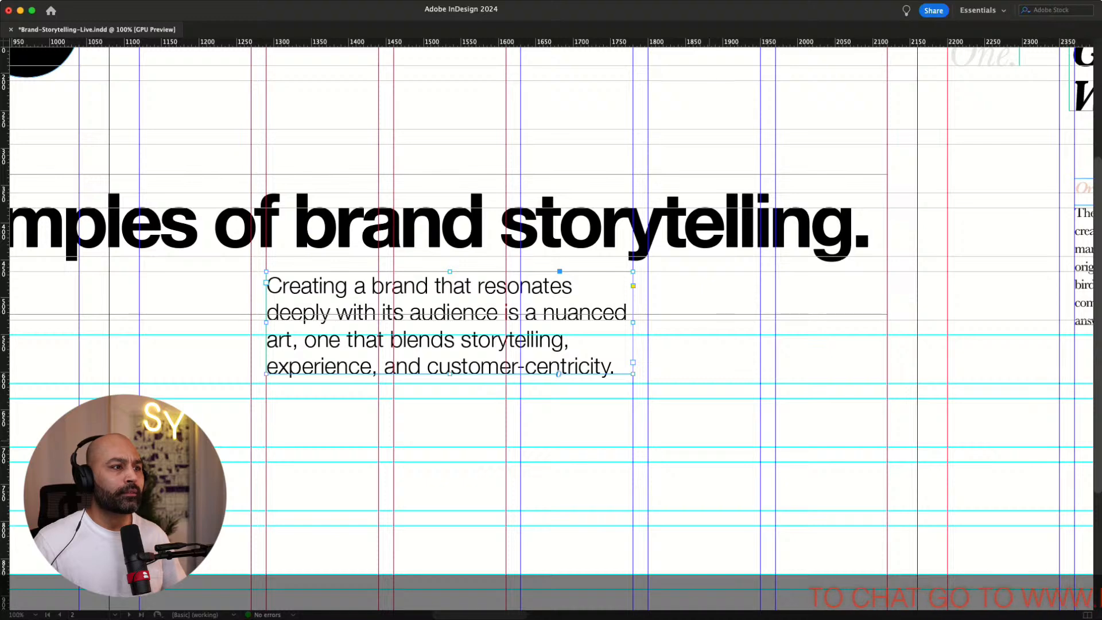
pyautogui.click(710, 440)
pyautogui.press('super+minus')
pyautogui.press('super+minus')
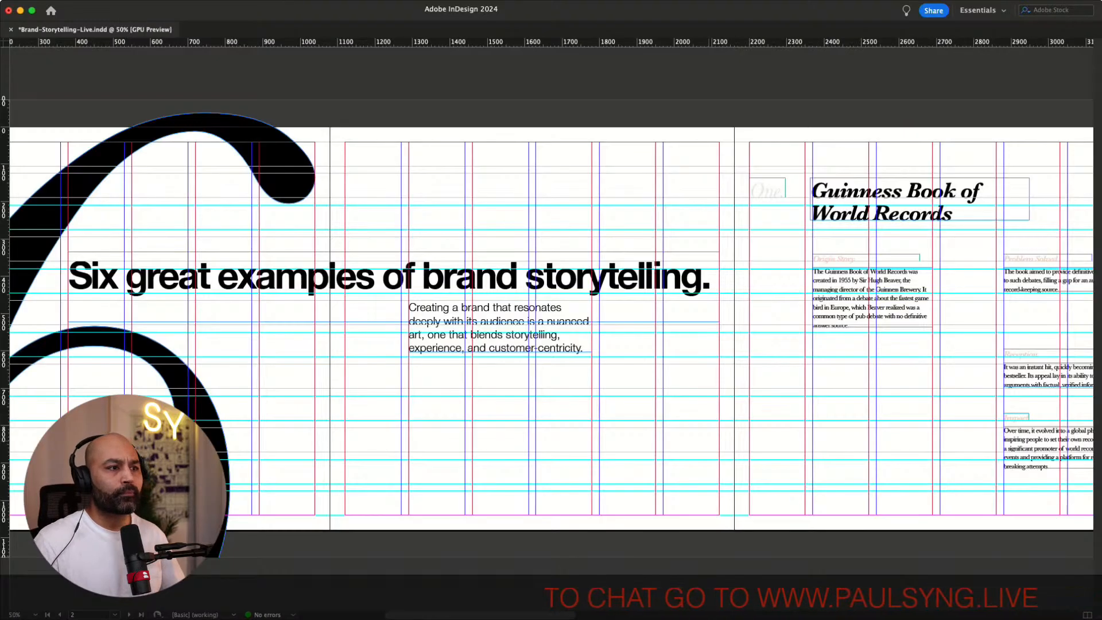
# Move the intro paragraph frame down near the bottom of the page and preview without guides
pyautogui.hscroll(1, 574, 373)
pyautogui.moveTo(484, 323); pyautogui.dragTo(482, 450)
pyautogui.hscroll(3, 551, 321)
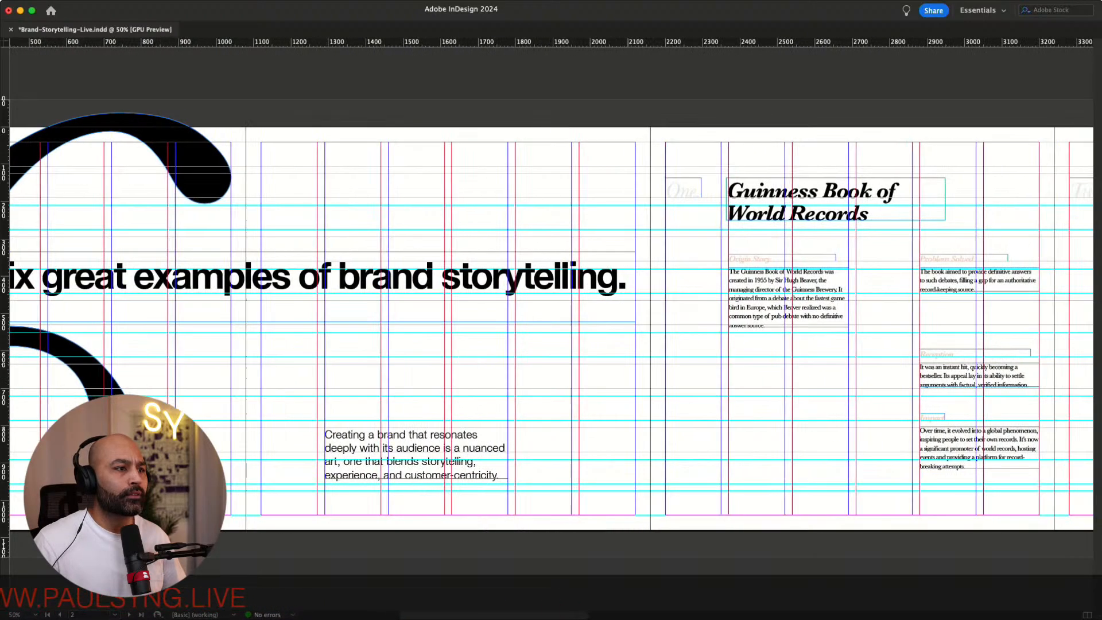
pyautogui.press('w')
# Review the intro spread and the six numbered sections across the document
pyautogui.hscroll(-6, 551, 322)
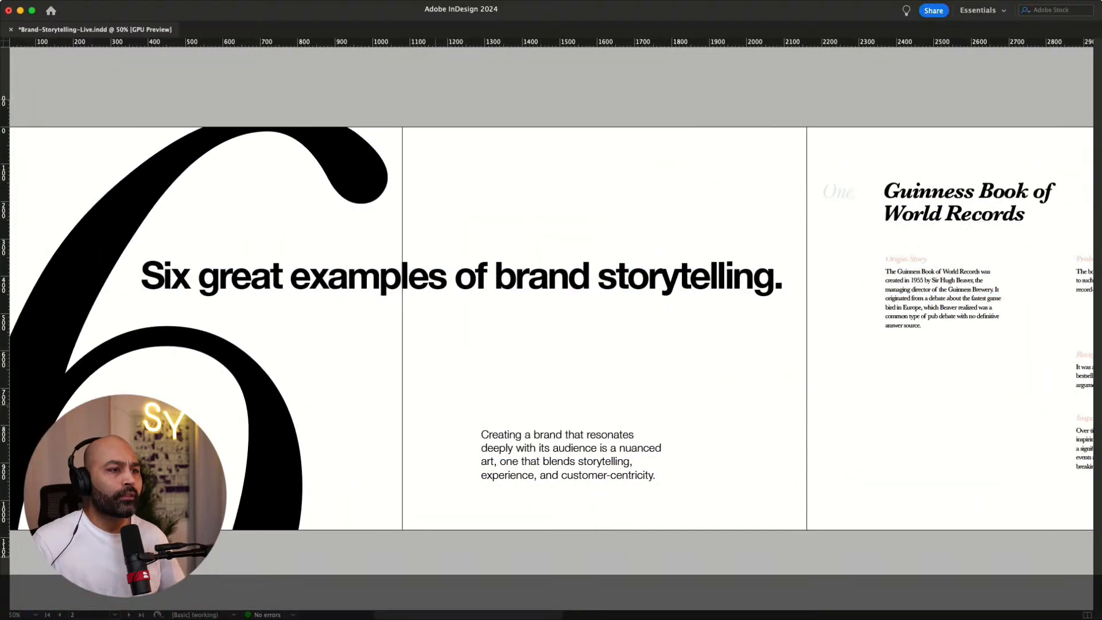
pyautogui.hscroll(4, 551, 322)
pyautogui.hscroll(-12, 551, 321)
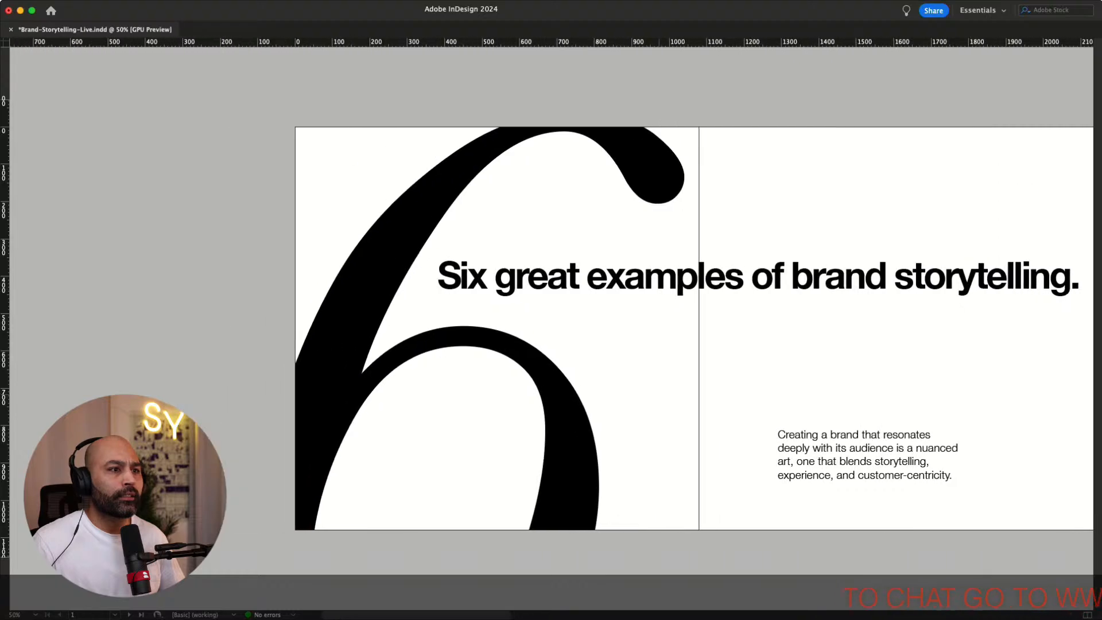
pyautogui.hscroll(3, 551, 321)
pyautogui.hscroll(10, 551, 321)
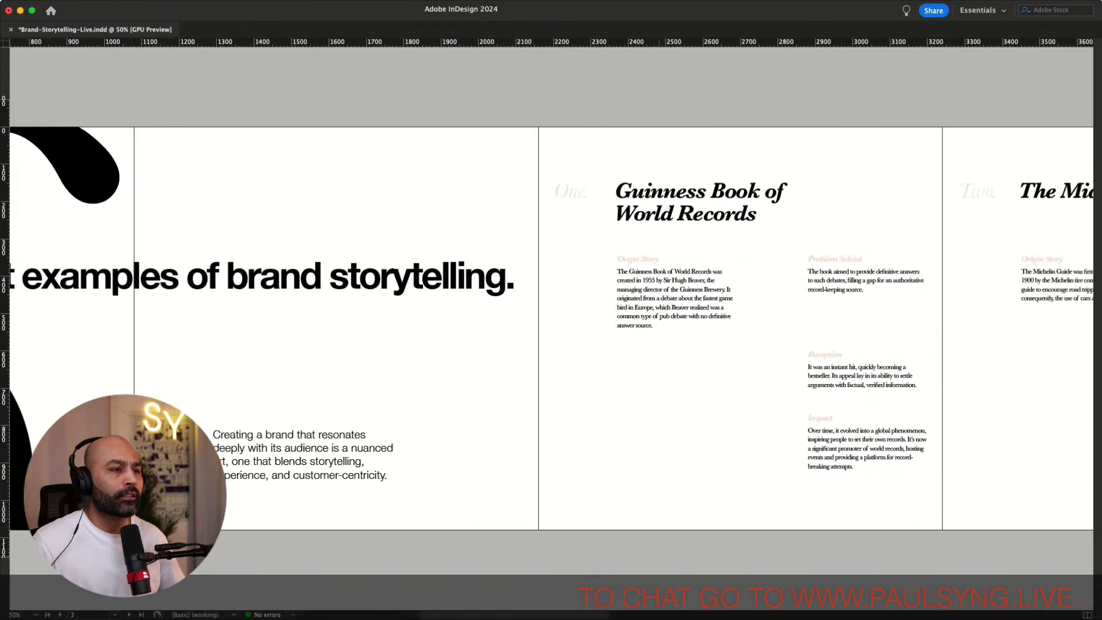
pyautogui.hscroll(4, 551, 321)
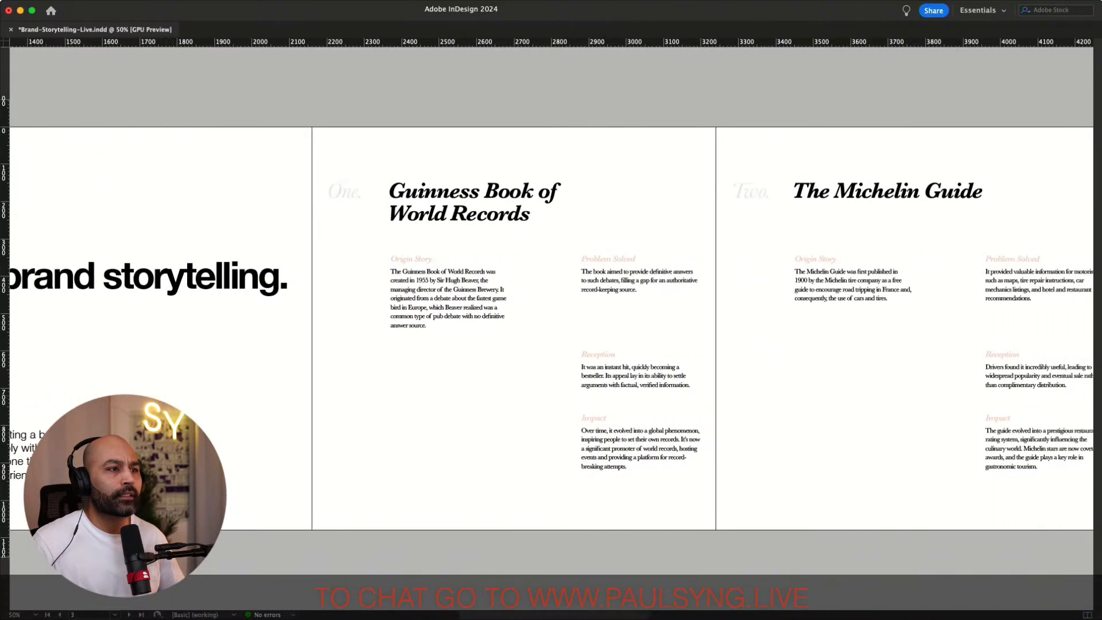
pyautogui.hscroll(8, 551, 321)
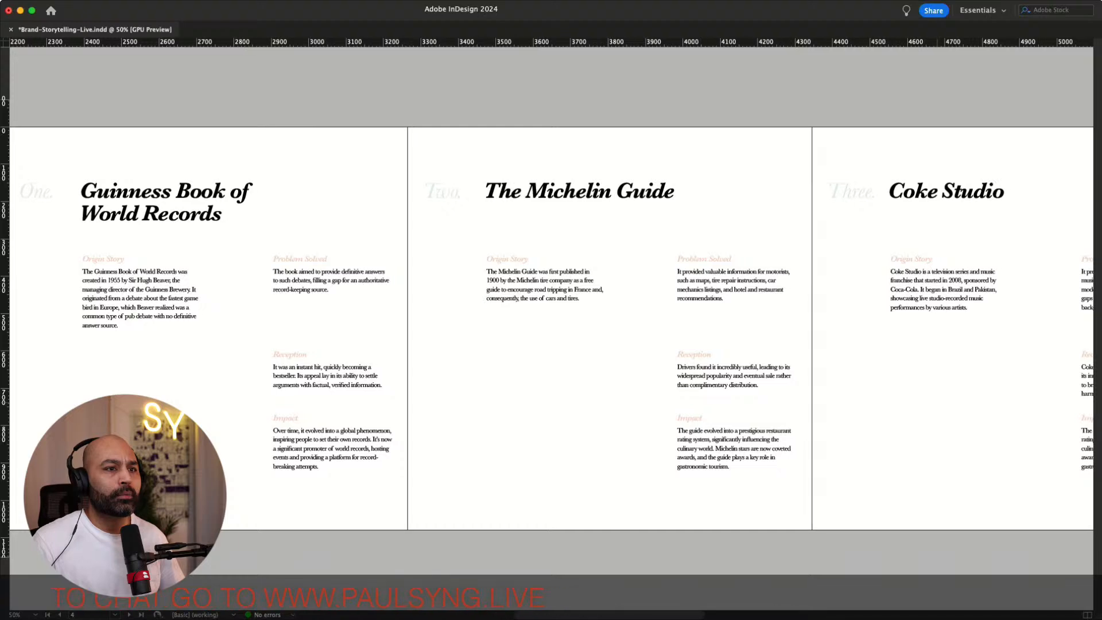
pyautogui.hscroll(15, 551, 321)
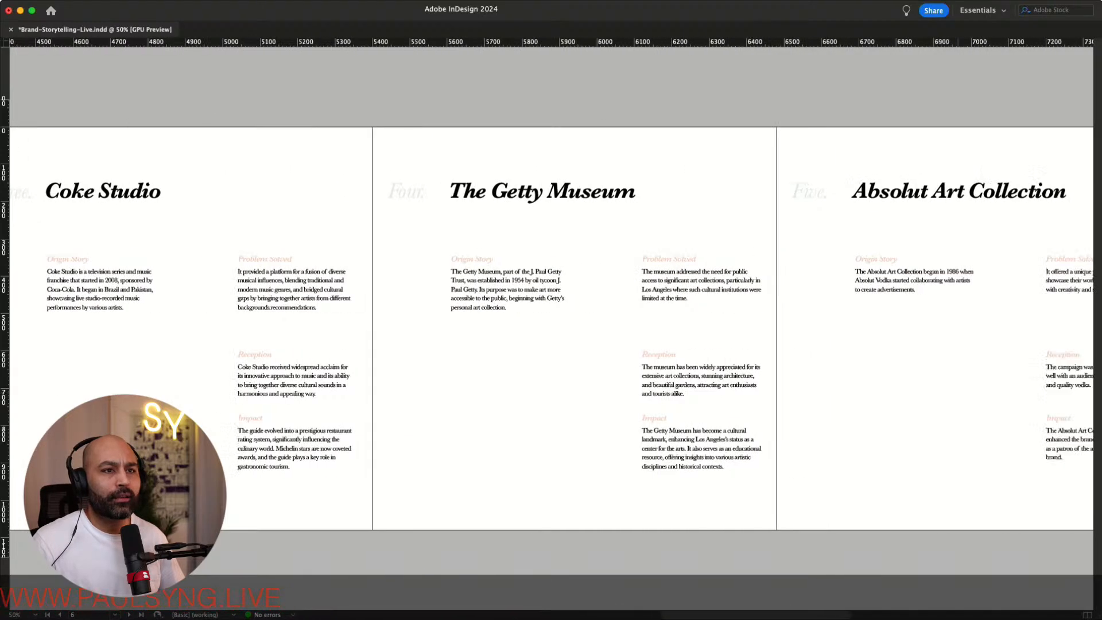
pyautogui.hscroll(10, 551, 322)
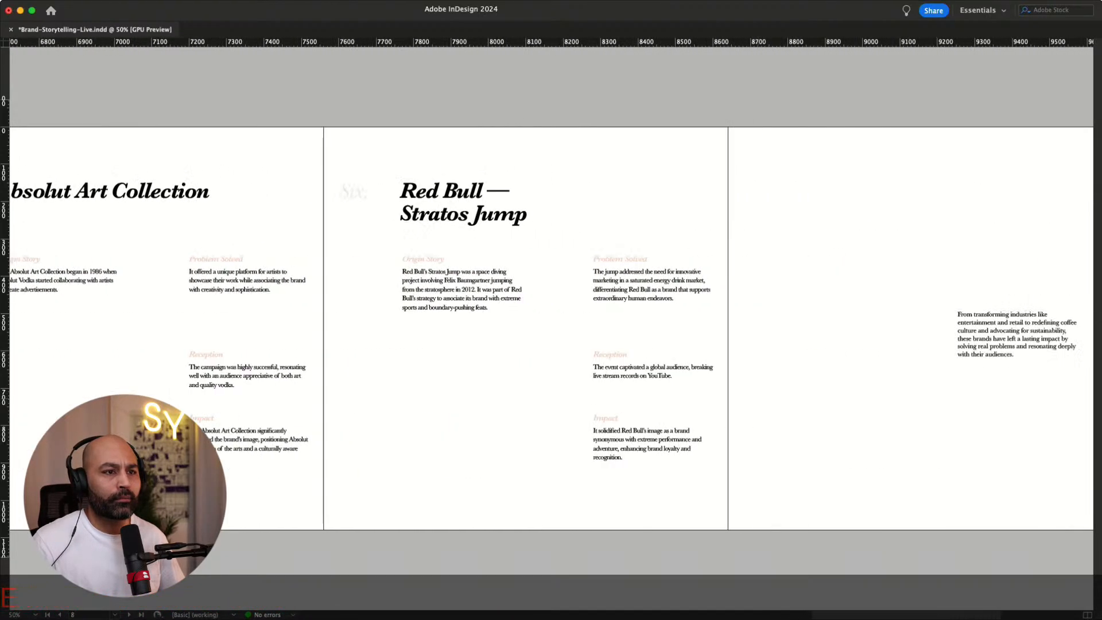
# Move the closing paragraph frame on the final page up and left, scaling it up so its text is larger
pyautogui.hscroll(4, 551, 321)
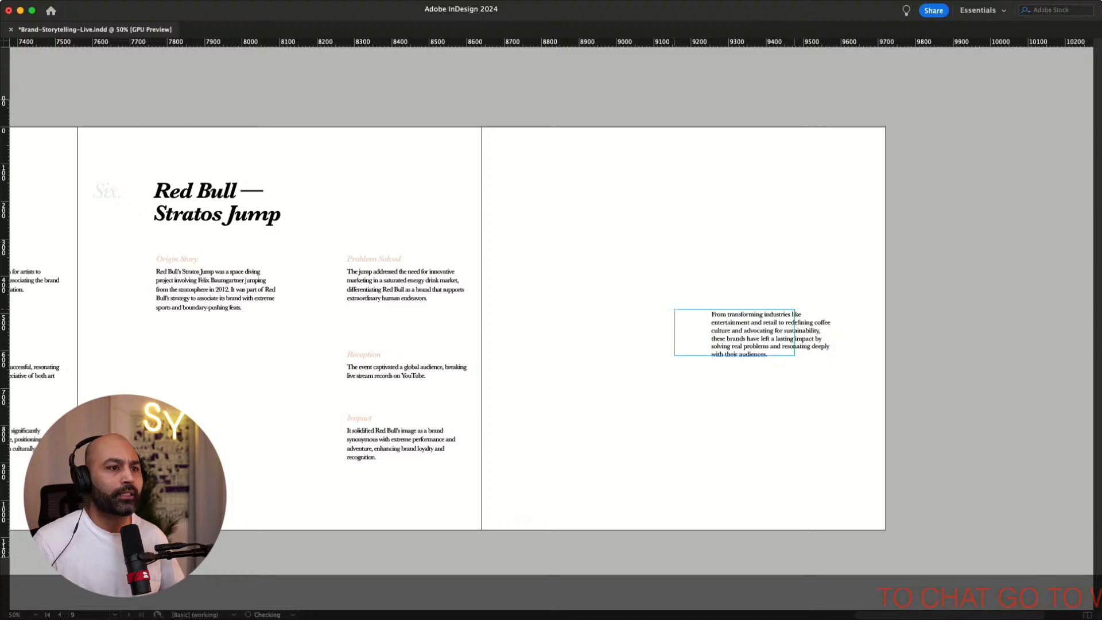
pyautogui.moveTo(735, 332); pyautogui.dragTo(624, 269)
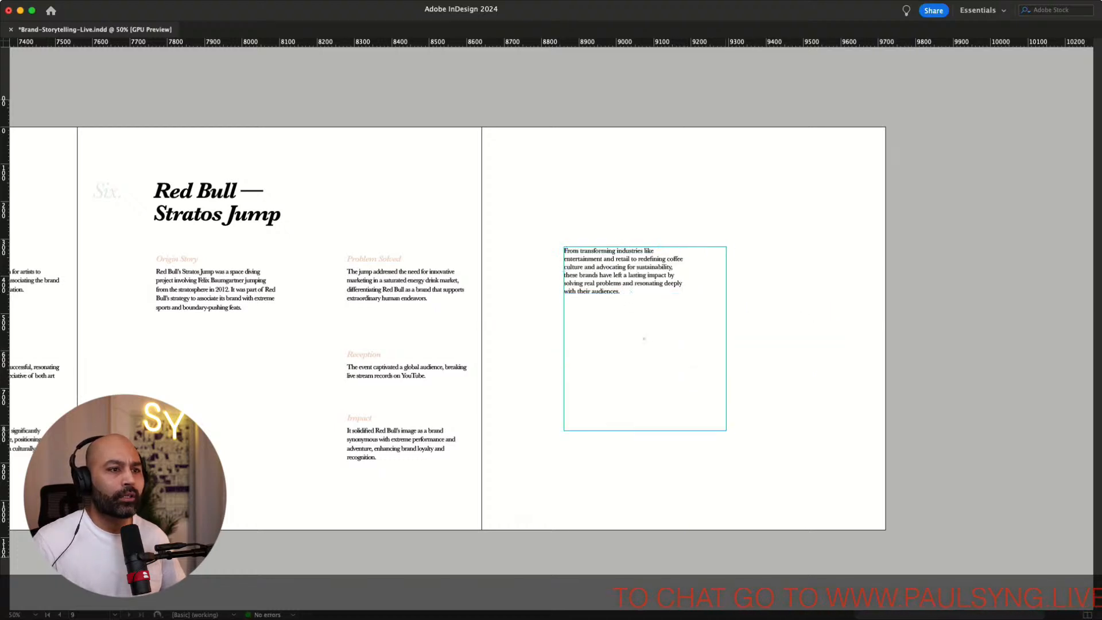
pyautogui.moveTo(726, 430); pyautogui.dragTo(821, 438)
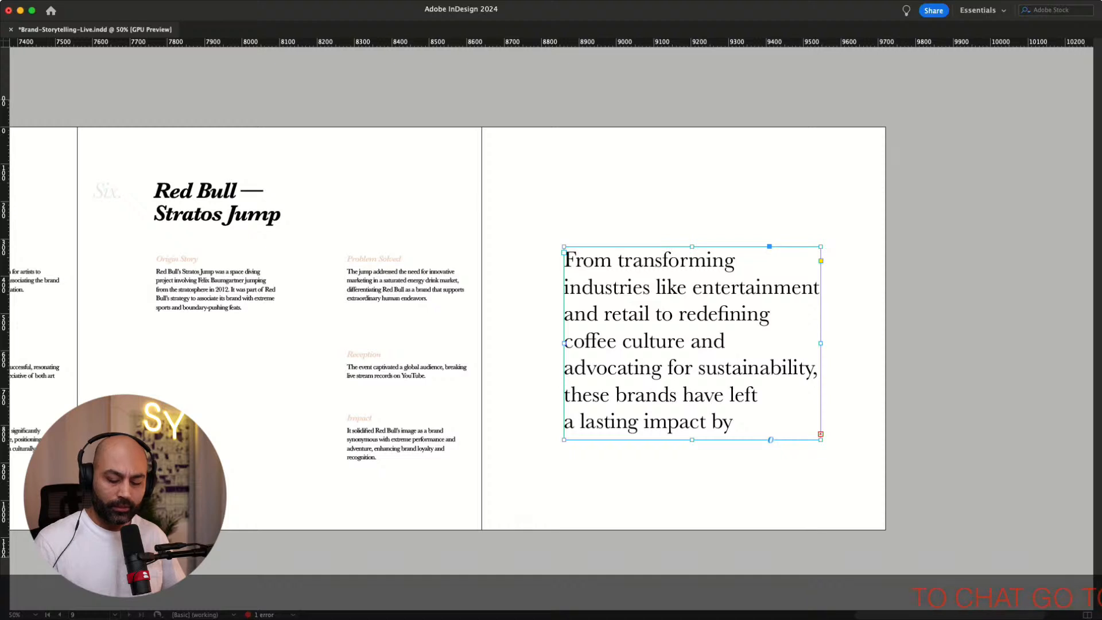
pyautogui.press('Return')
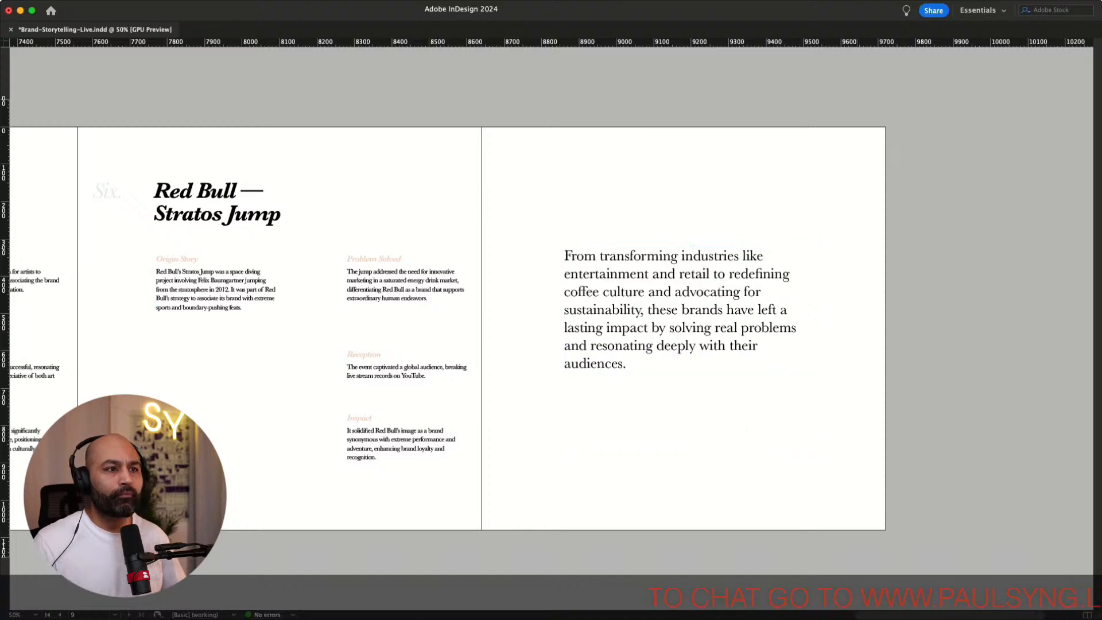
# Move the closing paragraph frame up to align with a higher grid row
pyautogui.hscroll(5, 551, 328)
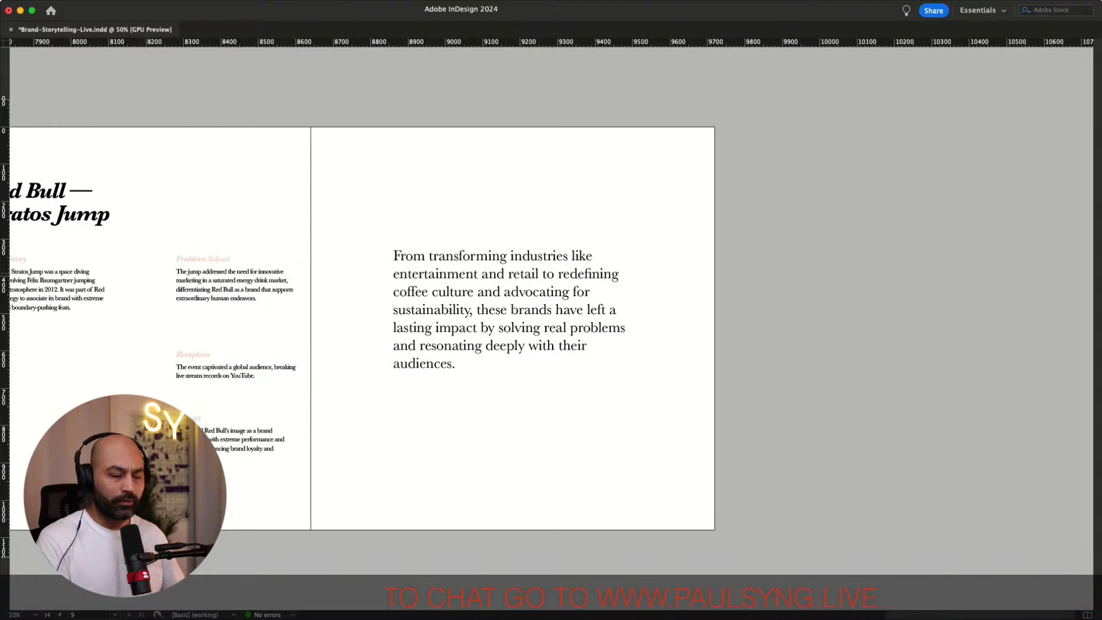
pyautogui.press('super+equal')
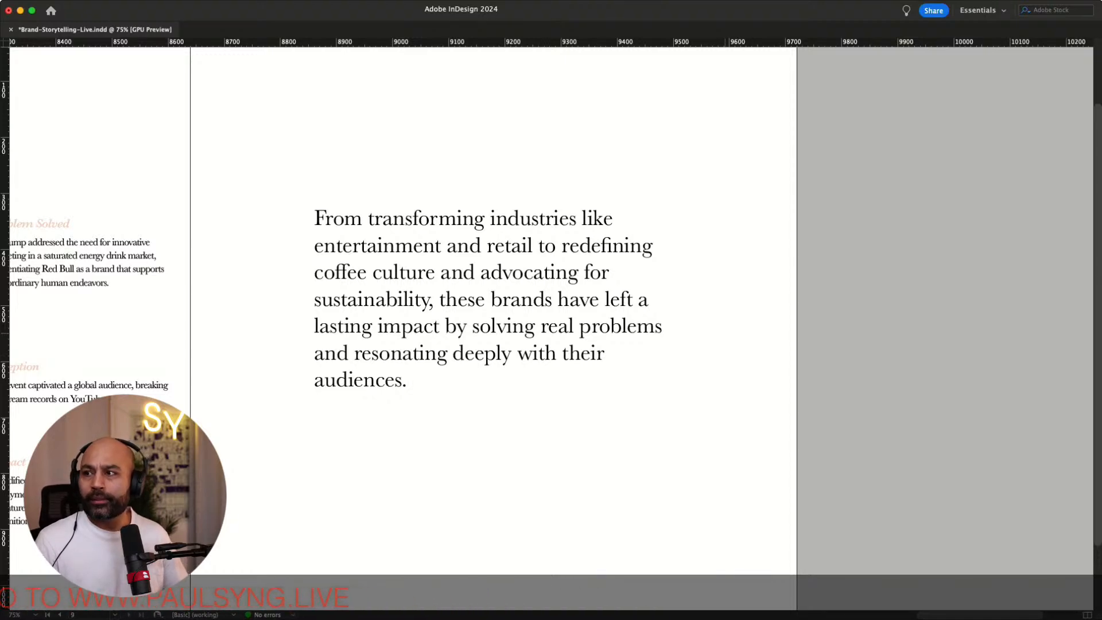
pyautogui.scroll(3, 551, 328)
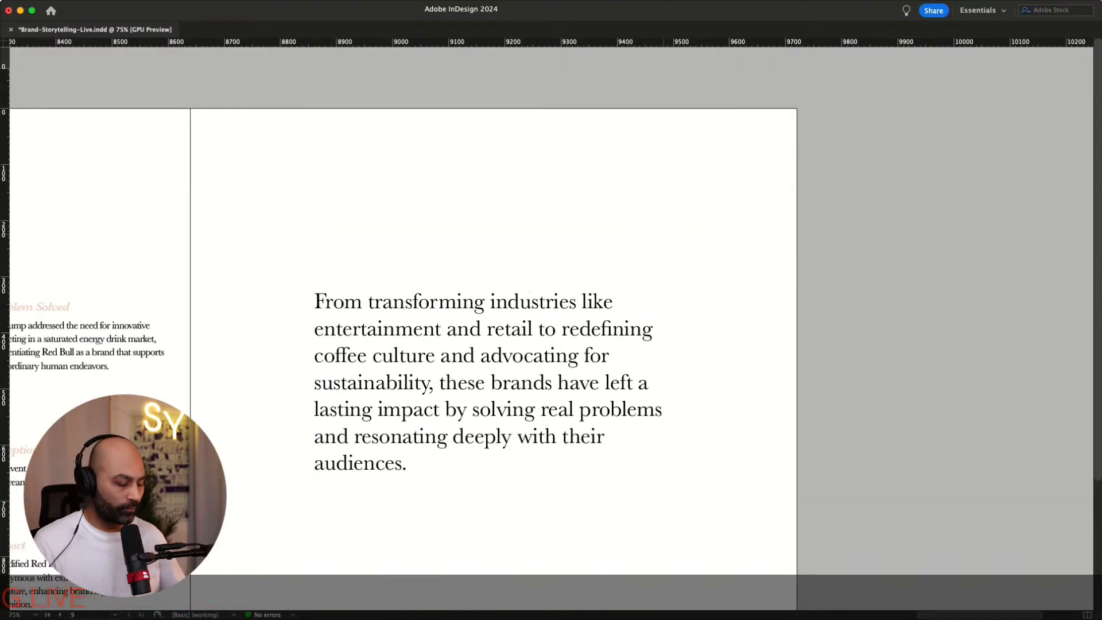
pyautogui.press('w')
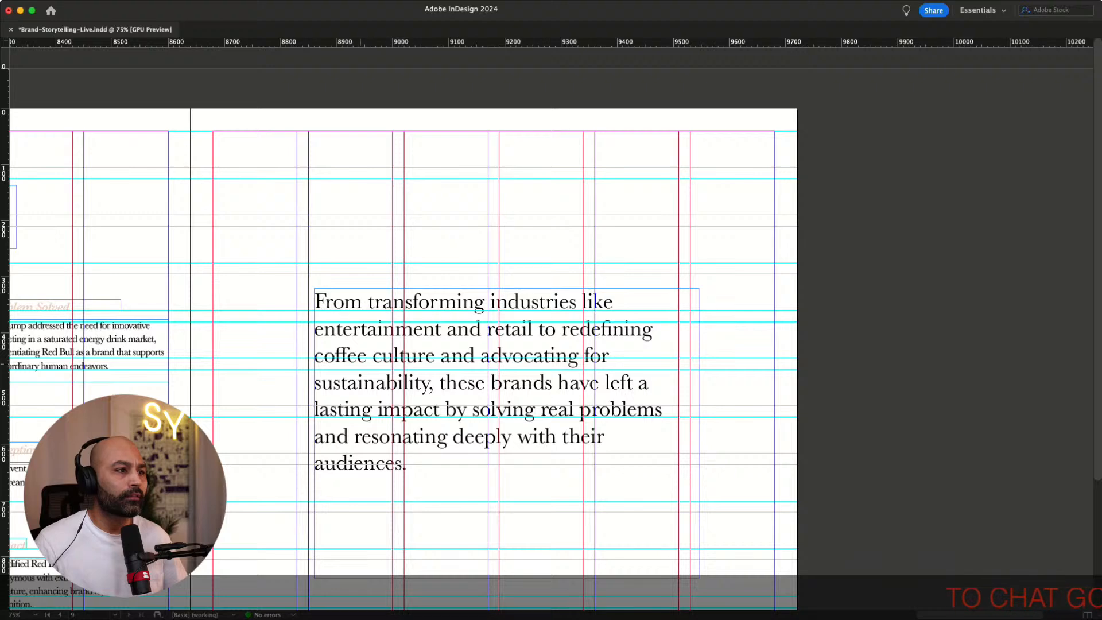
pyautogui.moveTo(505, 384); pyautogui.dragTo(498, 273)
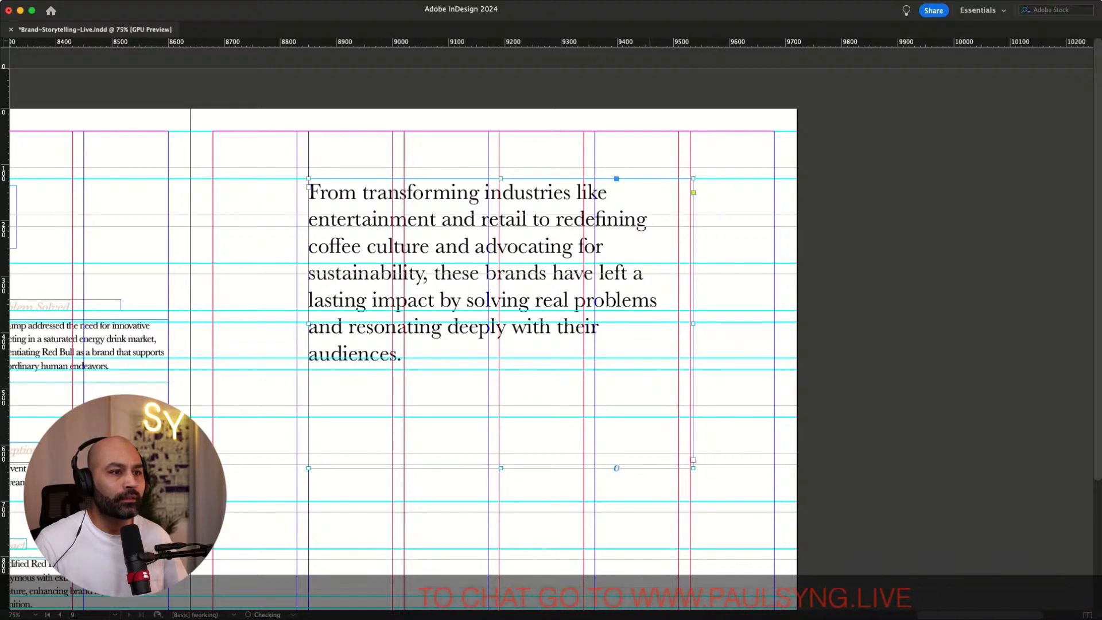
# Narrow the closing paragraph frame by about one column and fit its height to the text
pyautogui.moveTo(694, 324); pyautogui.dragTo(637, 323)
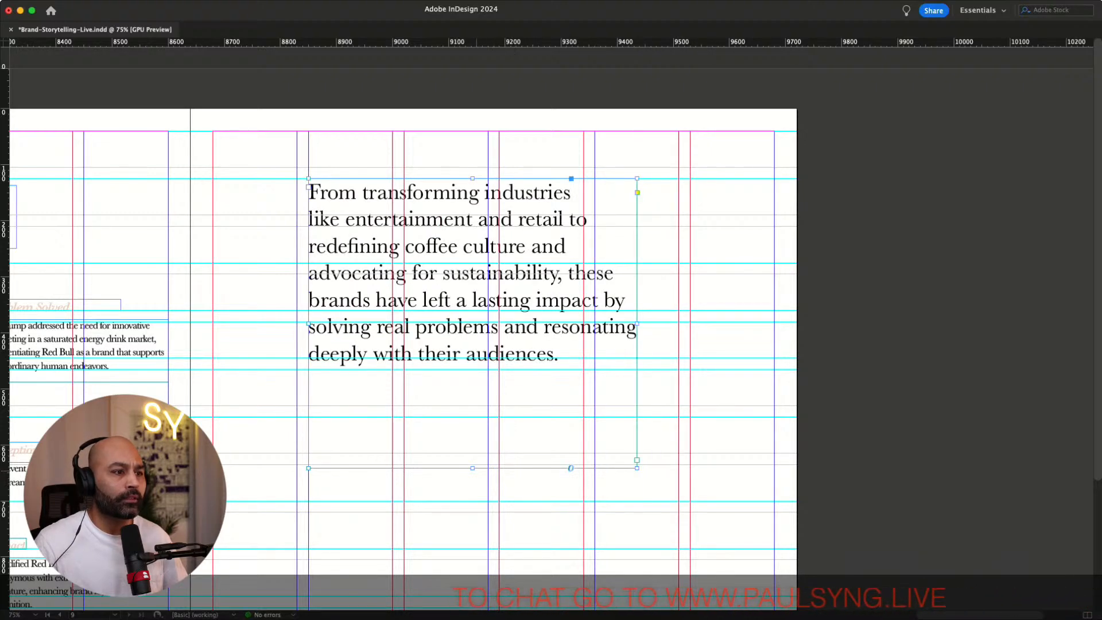
pyautogui.doubleClick(472, 468)
pyautogui.click(711, 243)
pyautogui.hscroll(1, 712, 243)
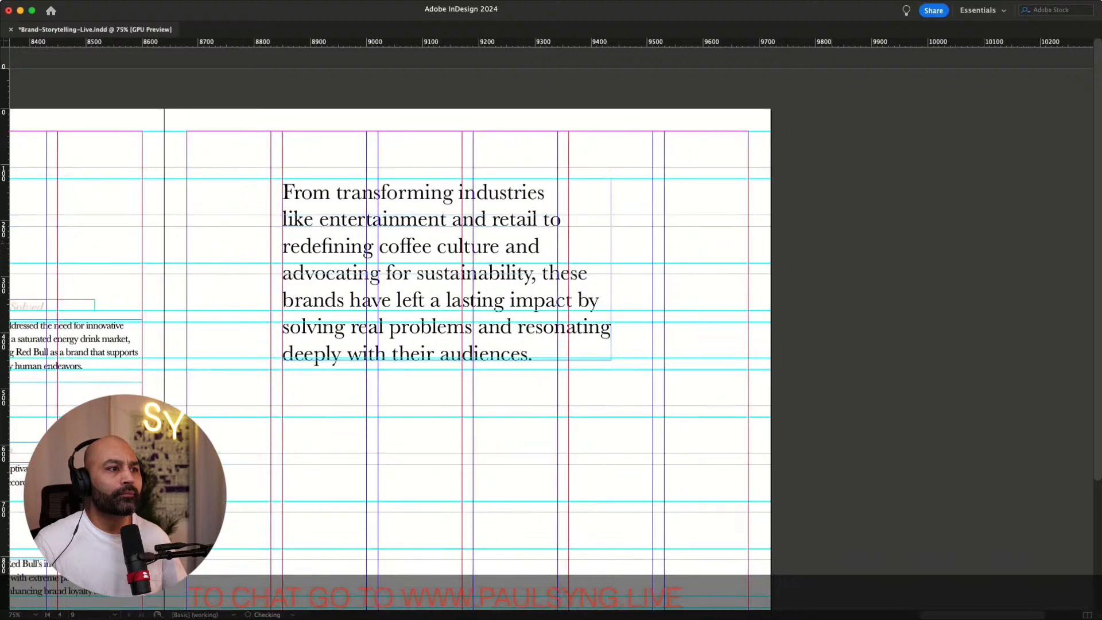
# Set the closing paragraph on the final page in bold italic
pyautogui.click(494, 264)
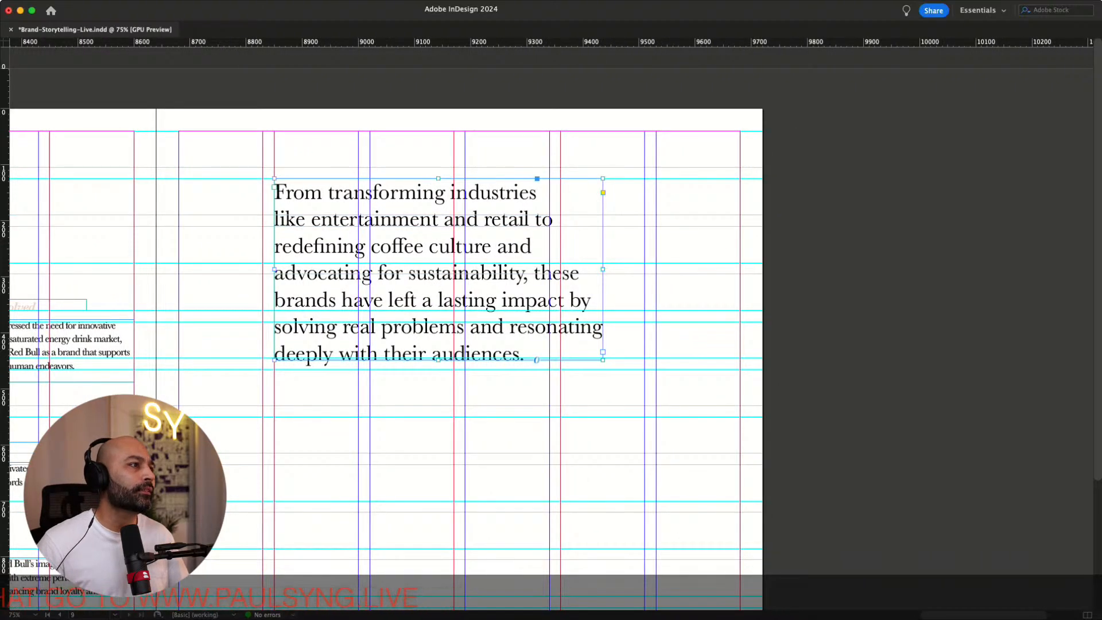
pyautogui.press('super+shift+i')
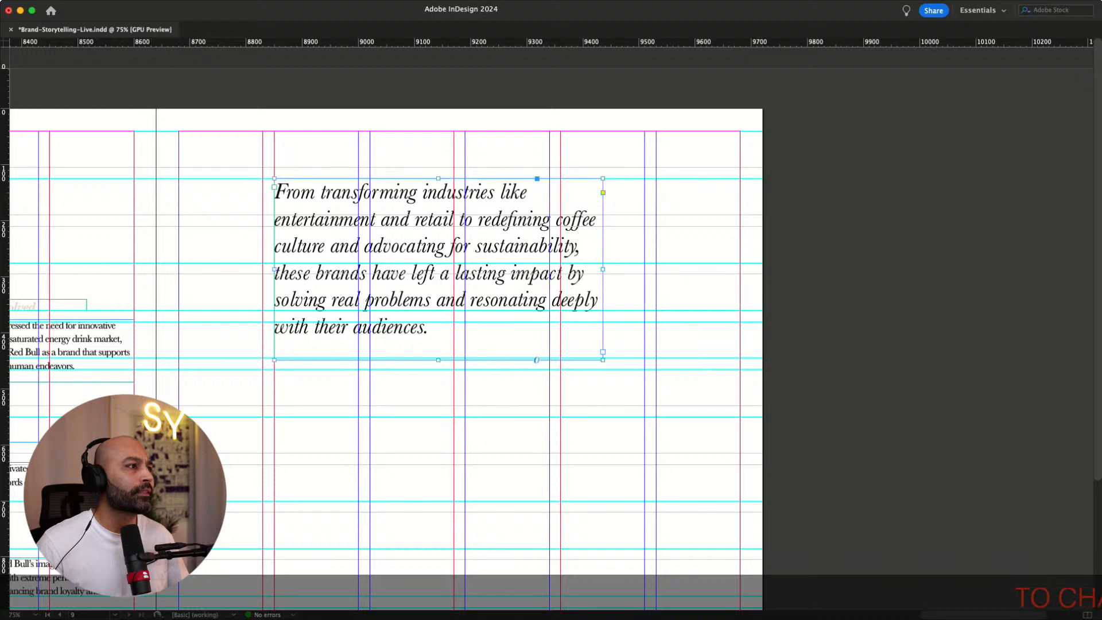
pyautogui.press('super+shift+b')
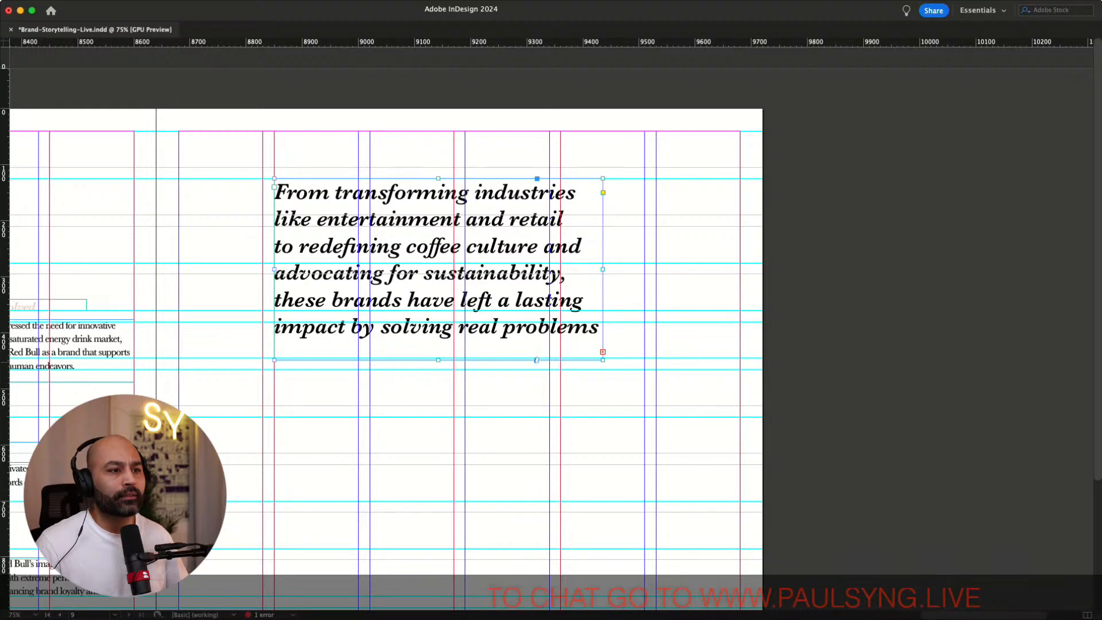
# Enlarge the closing paragraph frame and increase the paragraph's leading
pyautogui.moveTo(603, 360); pyautogui.dragTo(719, 480)
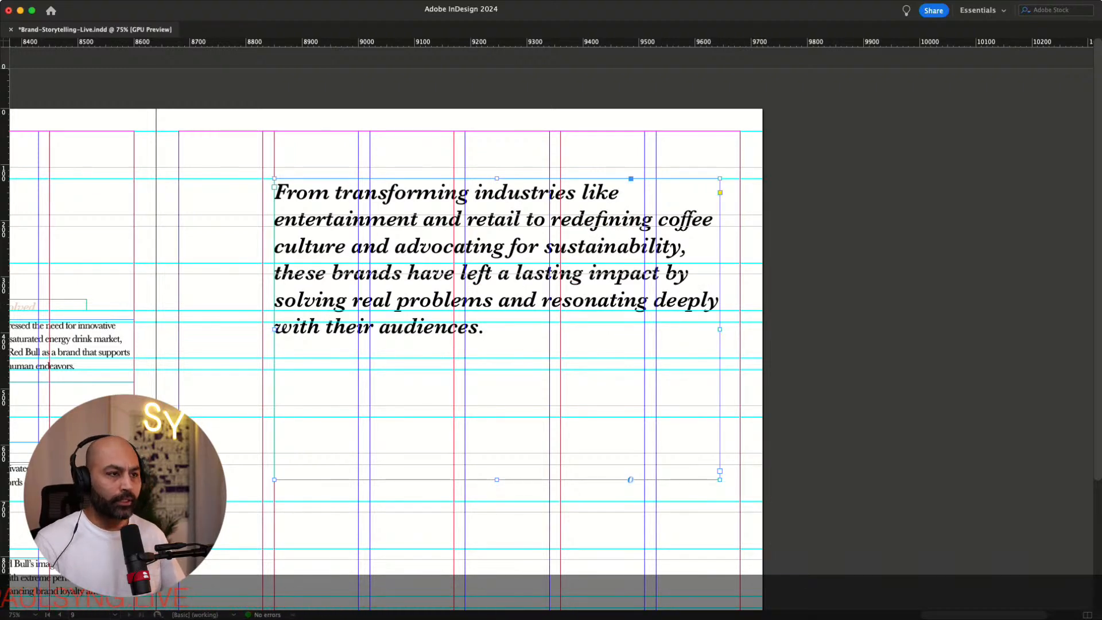
pyautogui.press('Down')
pyautogui.press('Down')
pyautogui.press('Down')
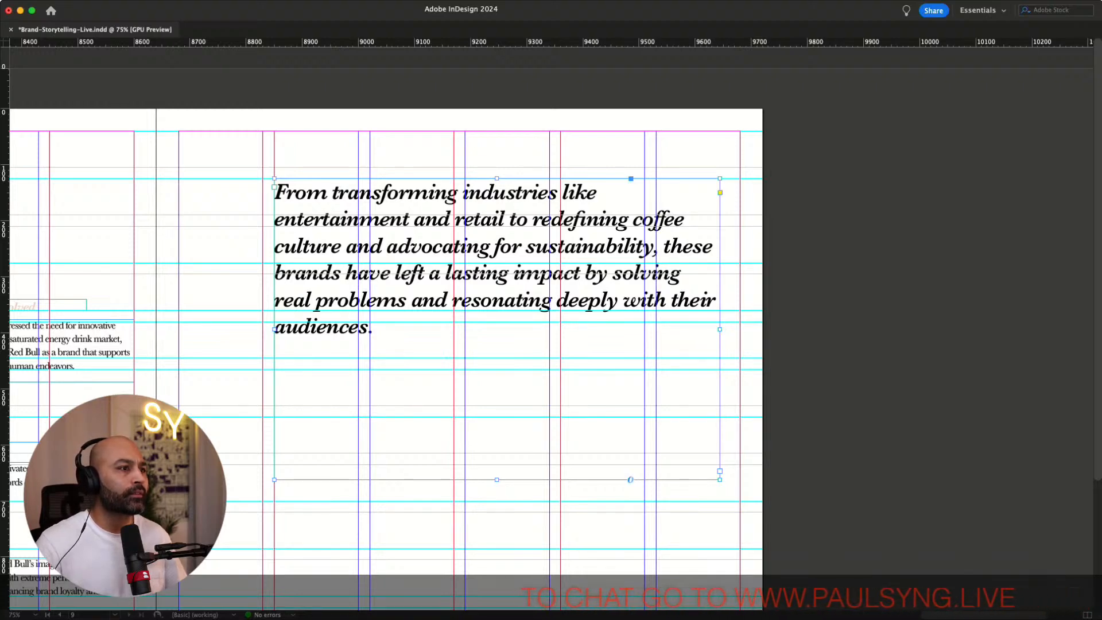
pyautogui.hotkey('alt', 'Down')
pyautogui.hotkey('alt', 'Down')
pyautogui.hotkey('alt', 'Down')
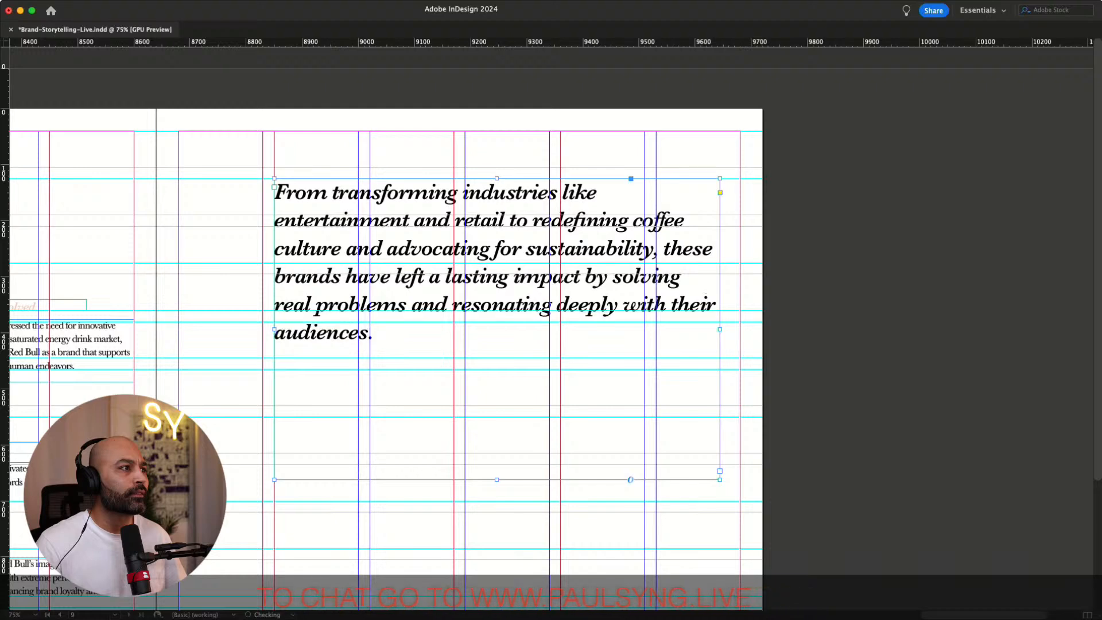
pyautogui.hotkey('alt', 'Down')
pyautogui.hotkey('alt', 'Down')
pyautogui.hotkey('alt', 'Down')
pyautogui.hotkey('alt', 'Down')
pyautogui.hotkey('alt', 'Down')
pyautogui.hotkey('alt', 'Down')
pyautogui.hotkey('alt', 'Down')
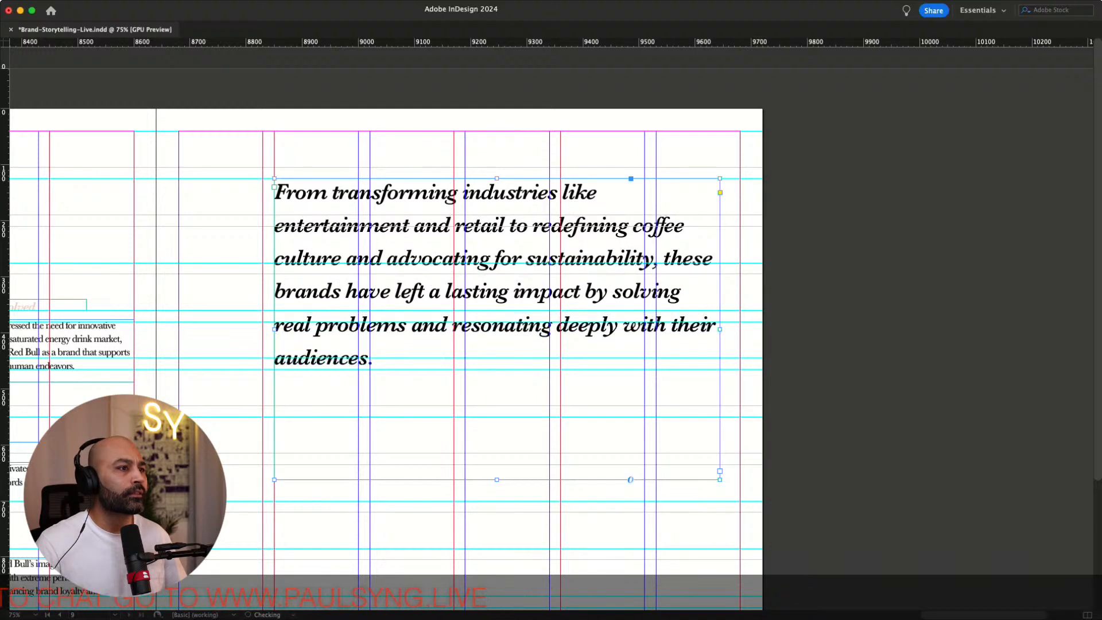
pyautogui.press('Up')
pyautogui.press('Up')
pyautogui.press('Down')
pyautogui.press('Down')
pyautogui.press('Down')
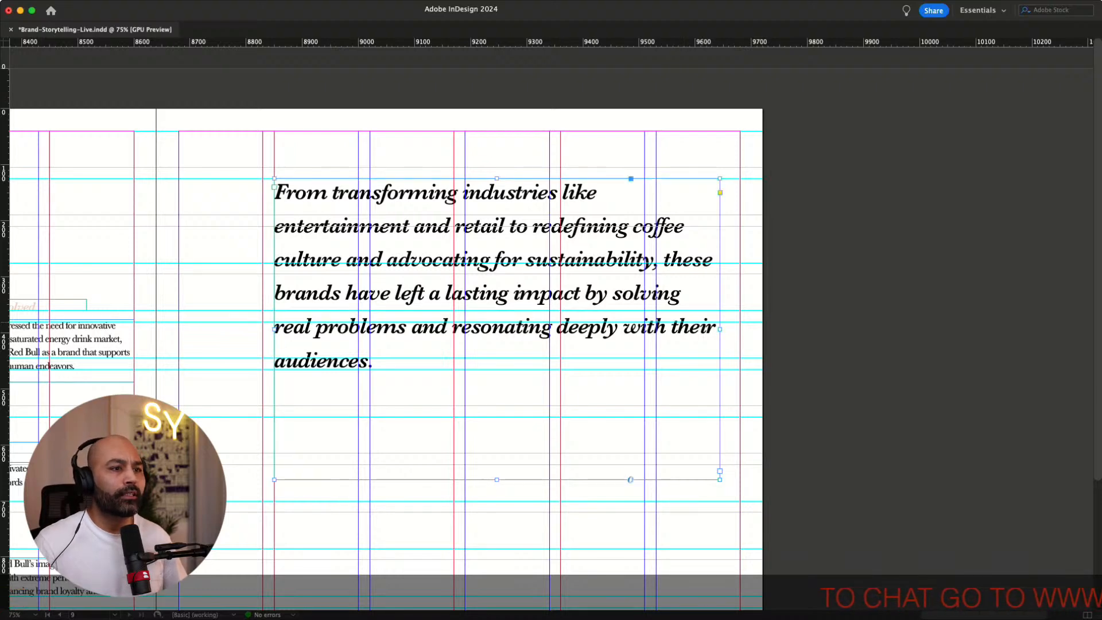
# Resize the closing paragraph frame's width to end at a column guide and fit its height to the text
pyautogui.moveTo(720, 329); pyautogui.dragTo(740, 329)
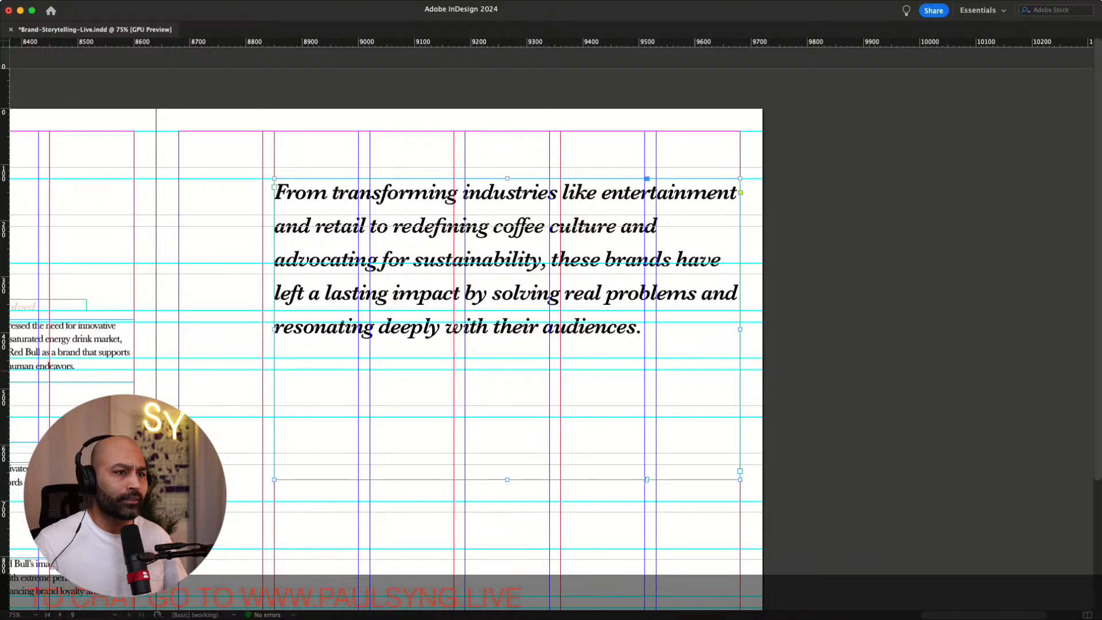
pyautogui.moveTo(740, 328); pyautogui.dragTo(645, 329)
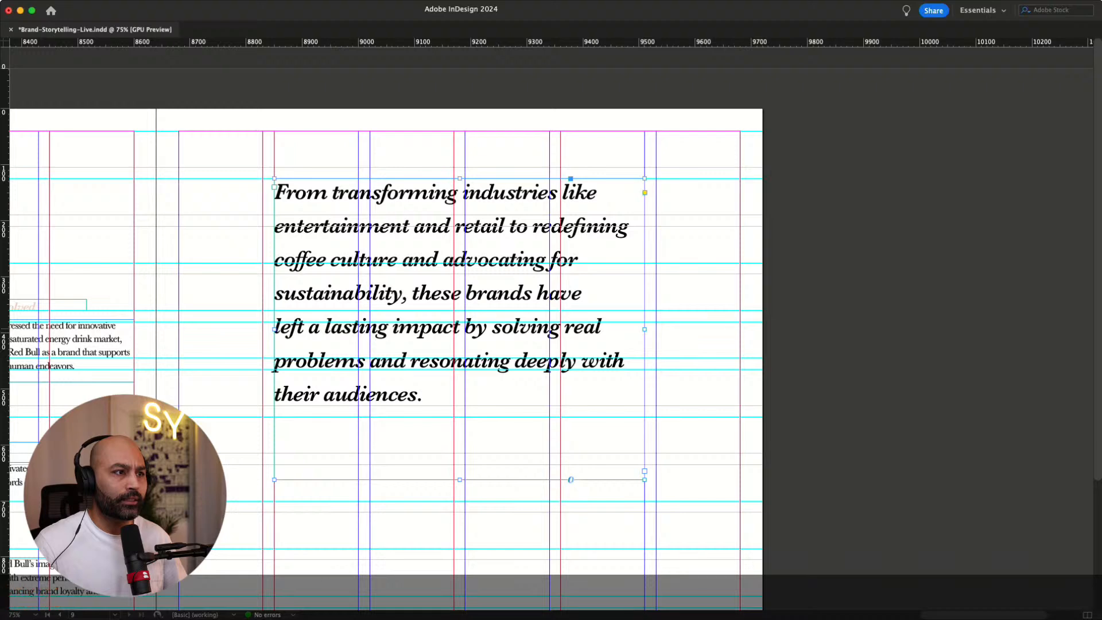
pyautogui.doubleClick(460, 479)
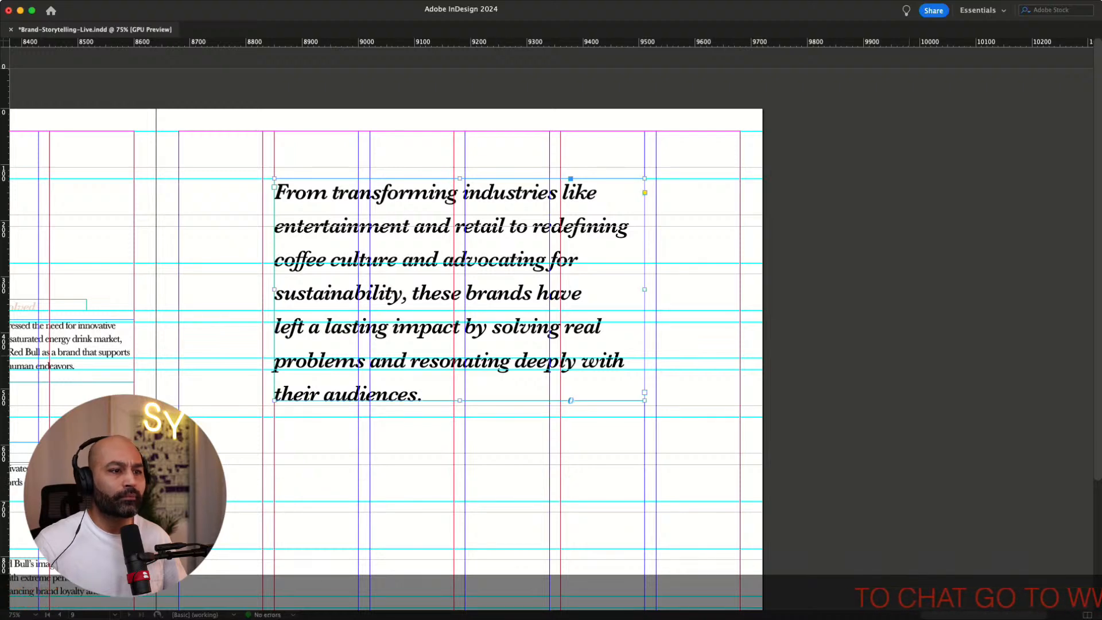
# Preview the closing page without guides and frame edges
pyautogui.click(909, 356)
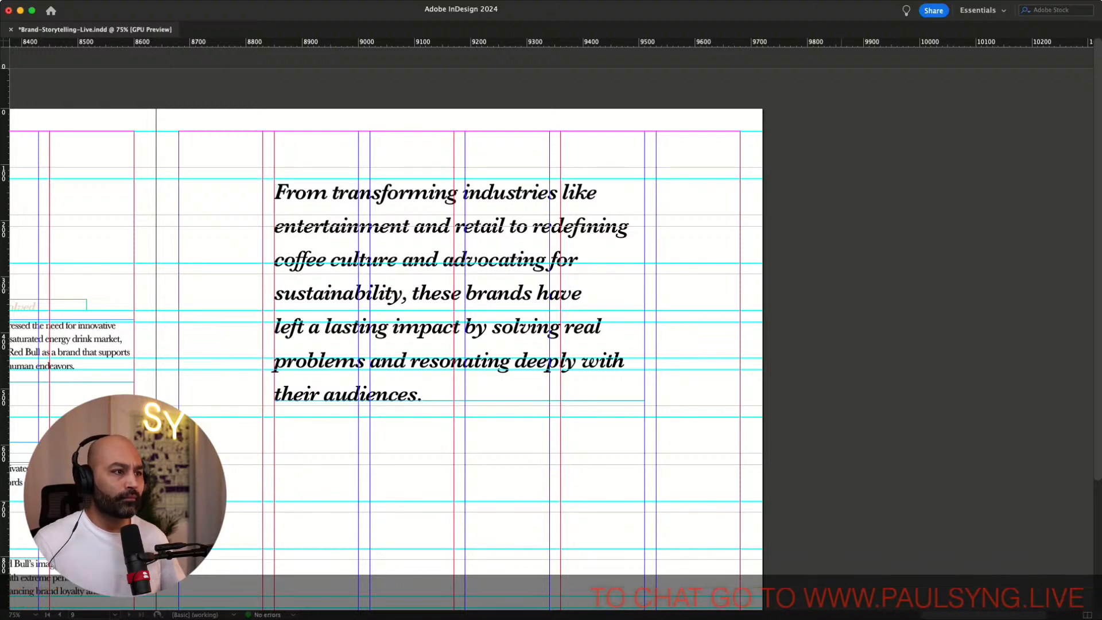
pyautogui.press('w')
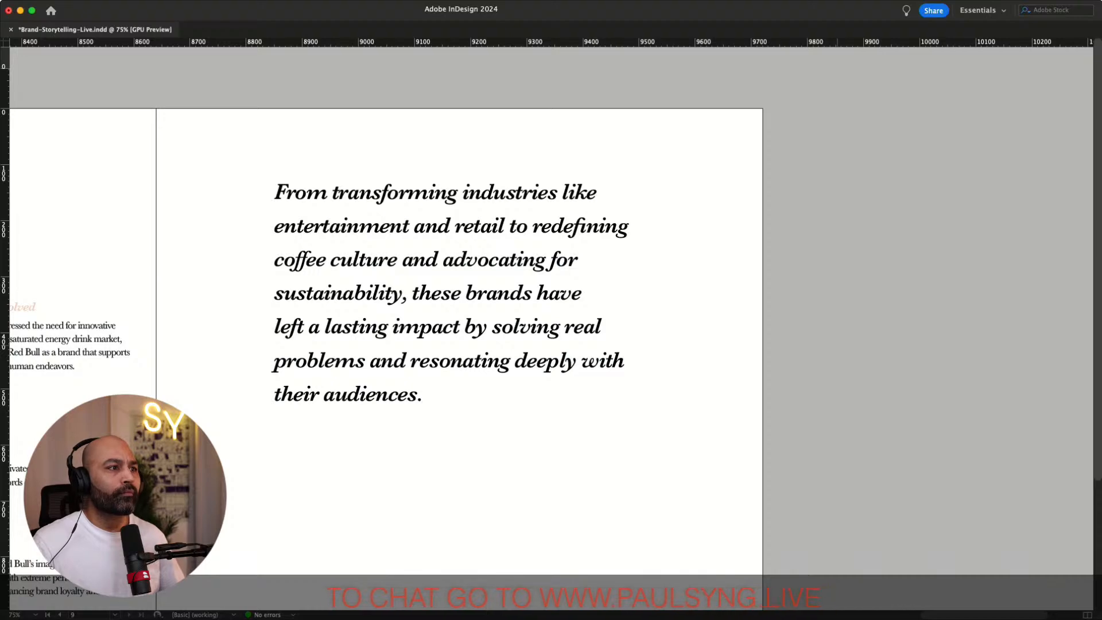
pyautogui.press('w')
pyautogui.press('w')
pyautogui.press('w')
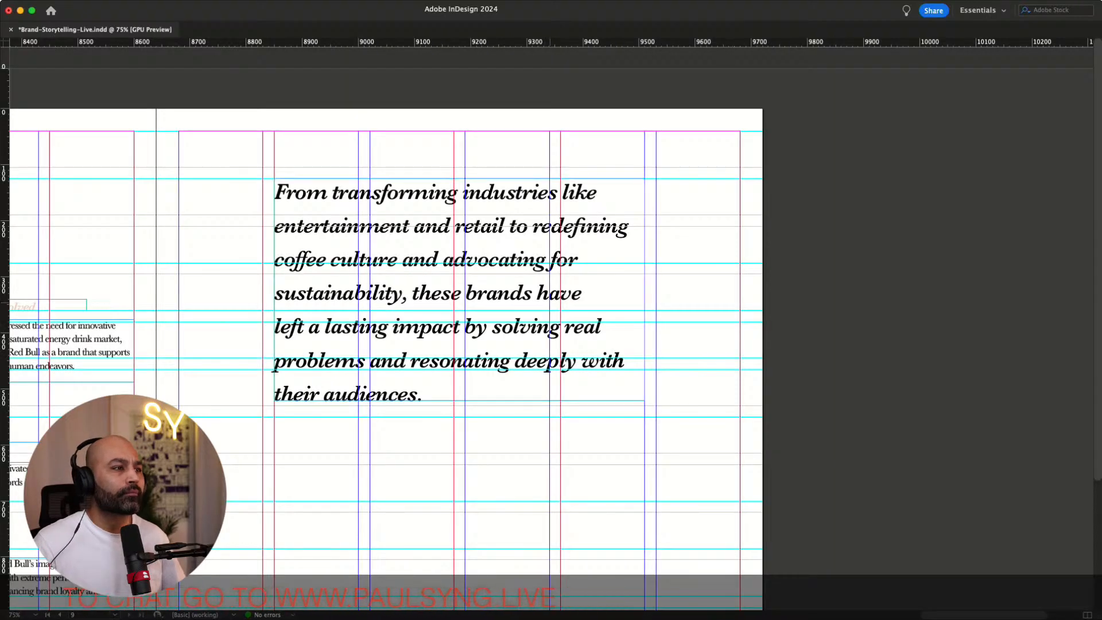
# Nudge the closing paragraph frame down to the next grid row
pyautogui.hscroll(-10, 551, 344)
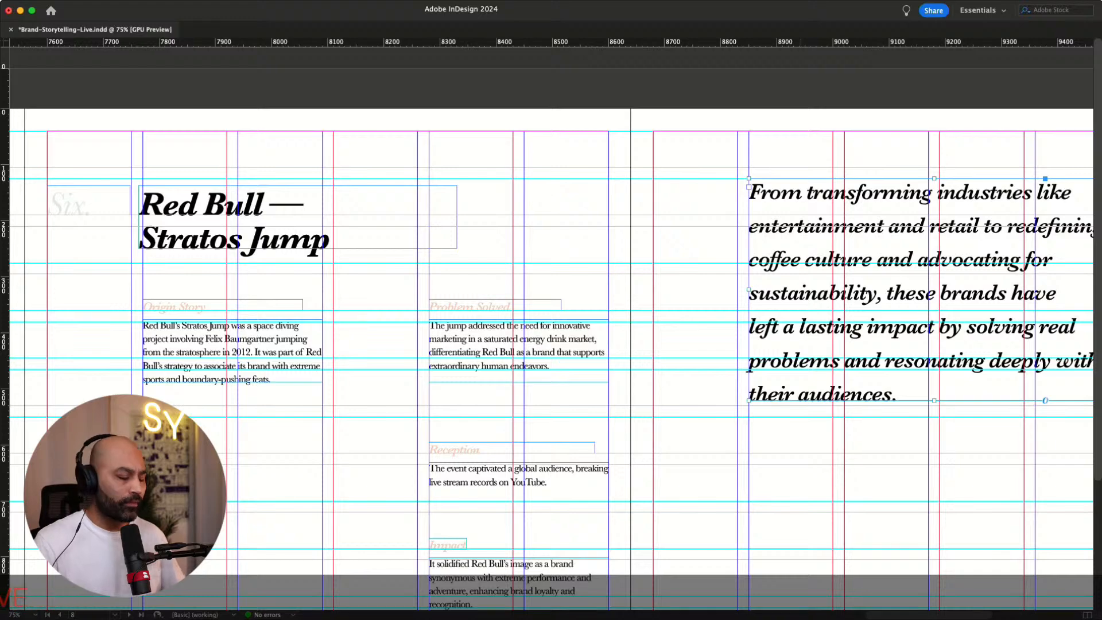
pyautogui.hotkey('shift', 'Down')
pyautogui.hotkey('shift', 'Down')
pyautogui.hotkey('shift', 'Down')
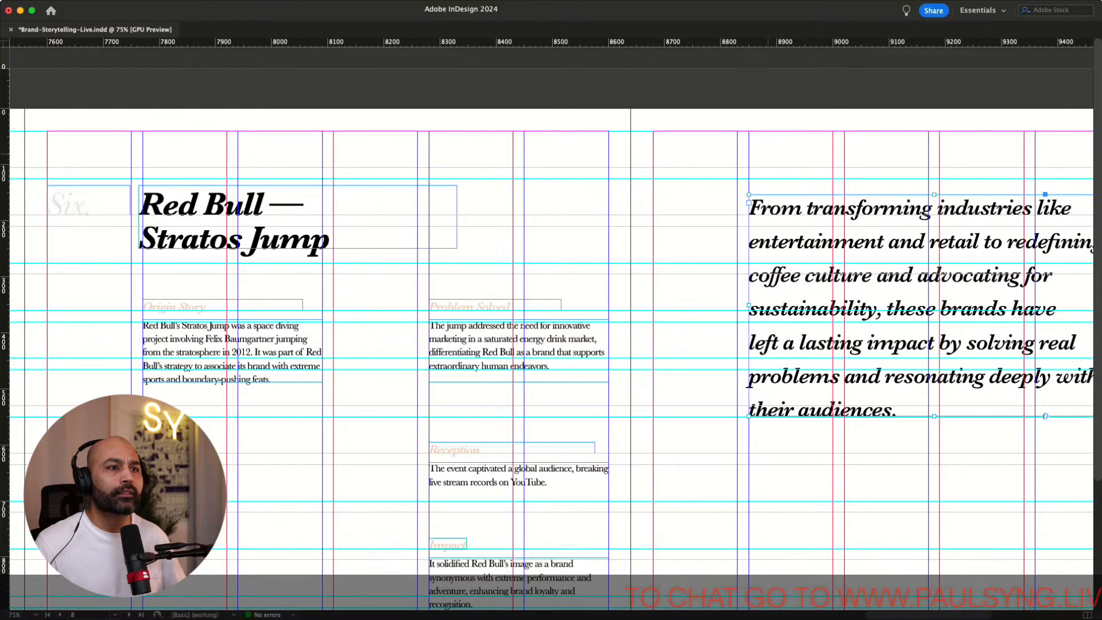
# Move the intro paragraph frame on the opening spread up, just below the large headline
pyautogui.hscroll(-20, 551, 345)
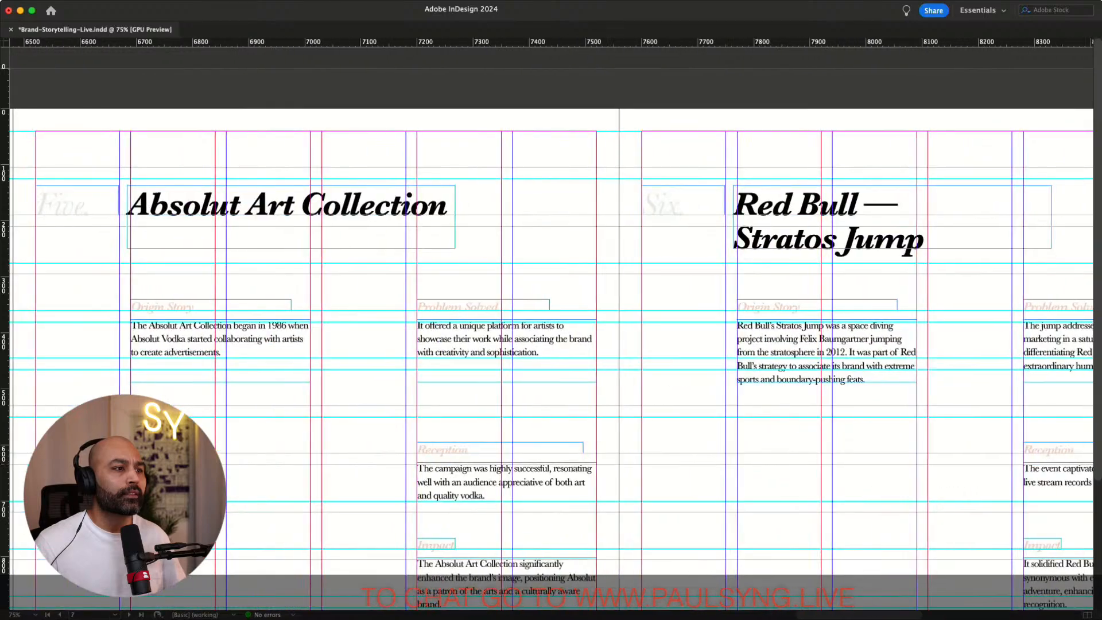
pyautogui.hscroll(-12, 551, 344)
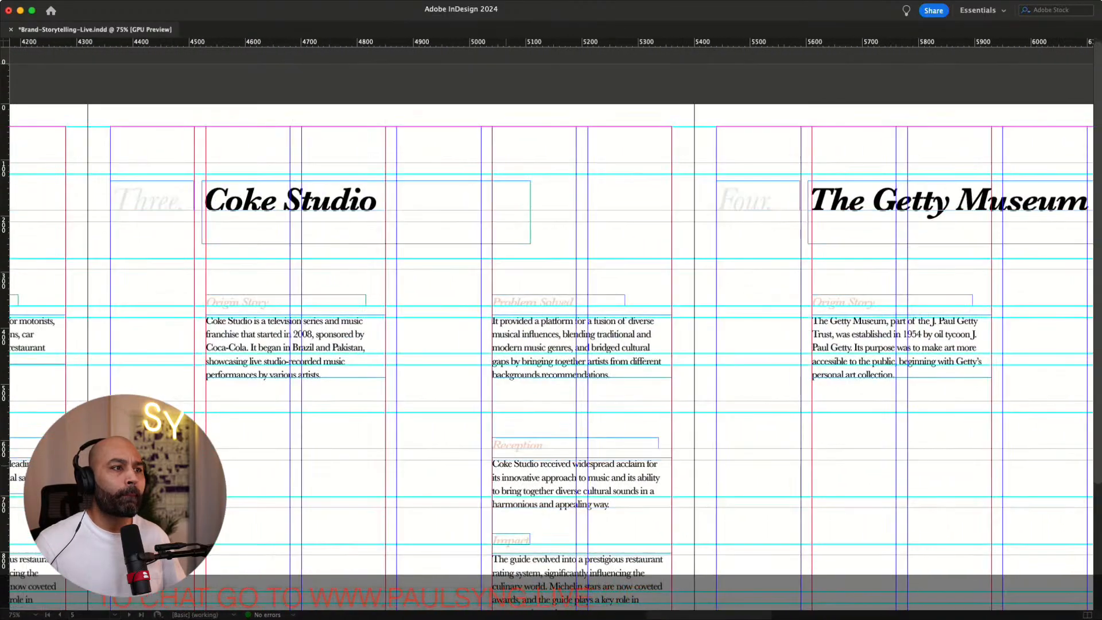
pyautogui.hscroll(-20, 551, 344)
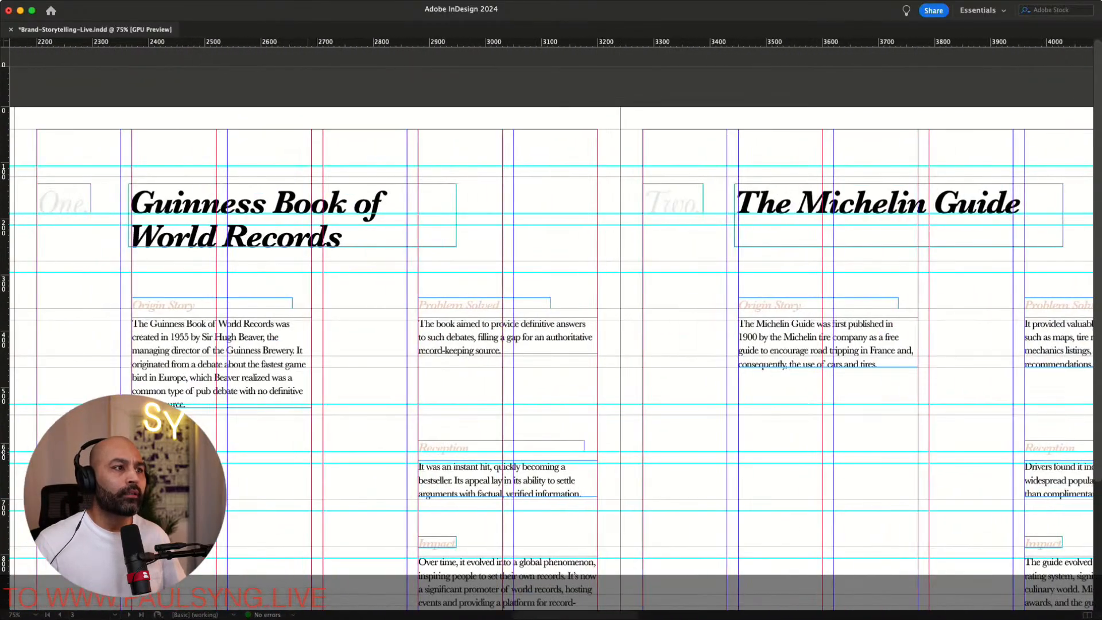
pyautogui.hscroll(-20, 551, 344)
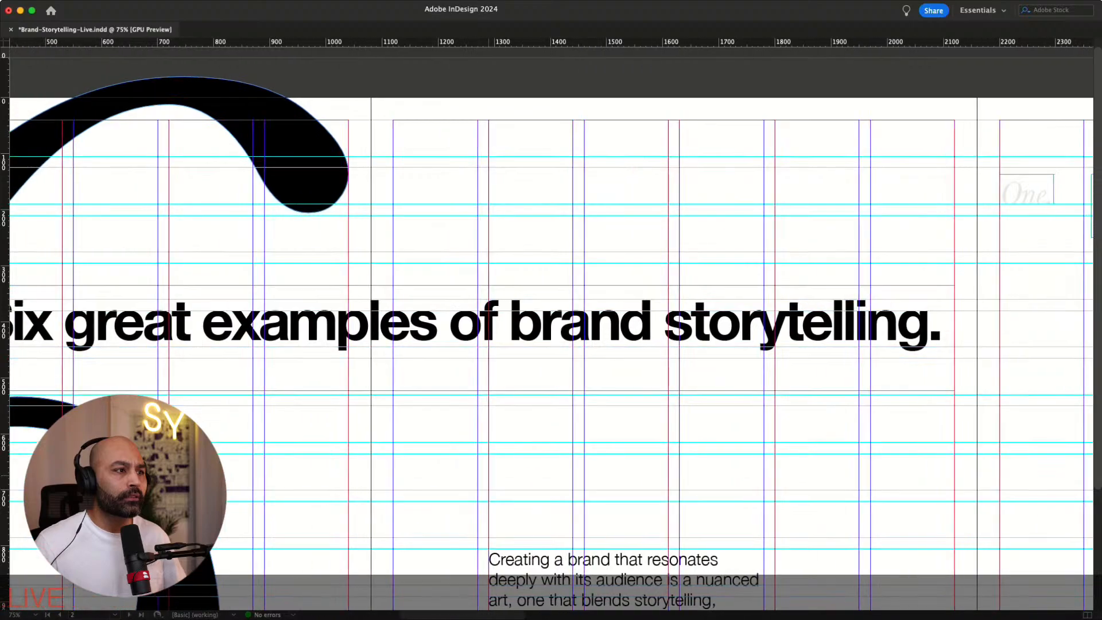
pyautogui.hscroll(11, 551, 344)
pyautogui.scroll(-2, 551, 345)
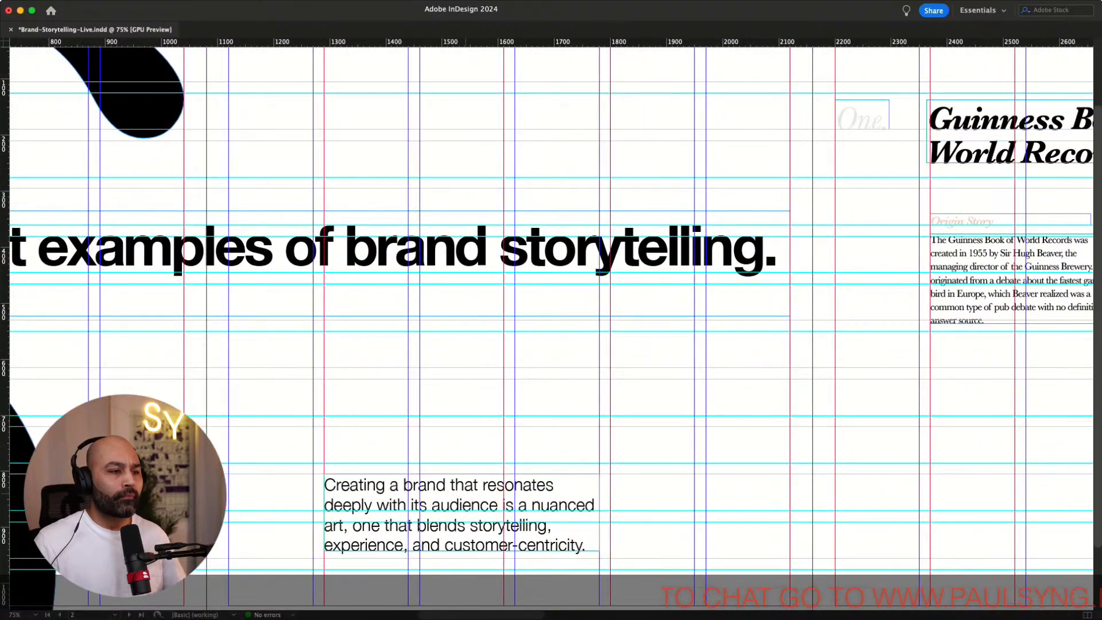
pyautogui.moveTo(459, 488); pyautogui.dragTo(453, 345)
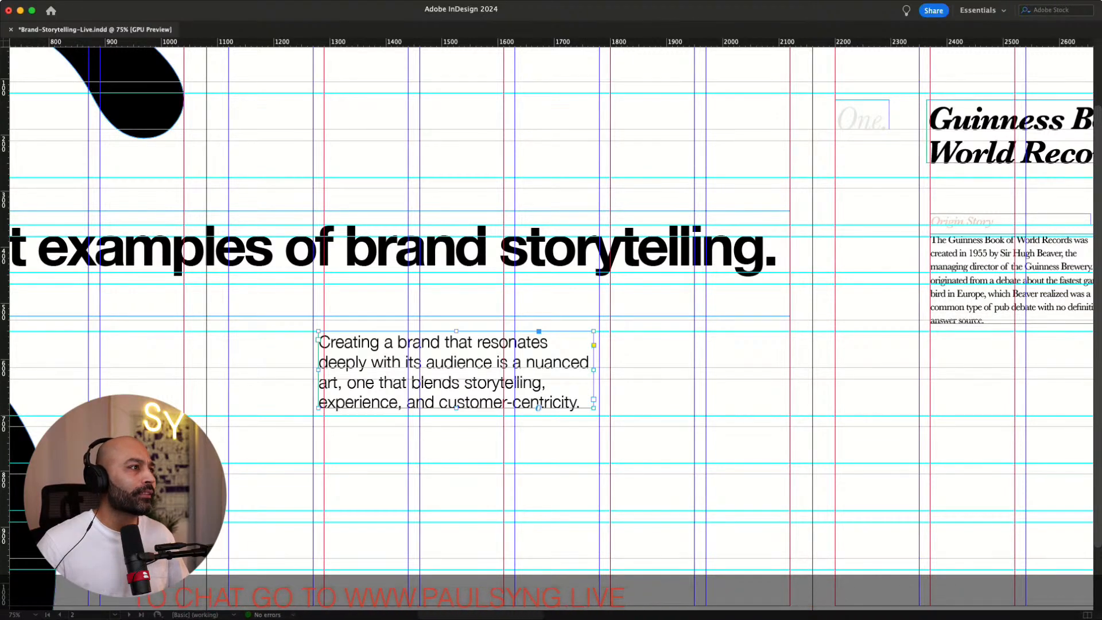
# Set the intro paragraph in the serif typeface and move its frame to the top row, aligned to the column
pyautogui.press('Return')
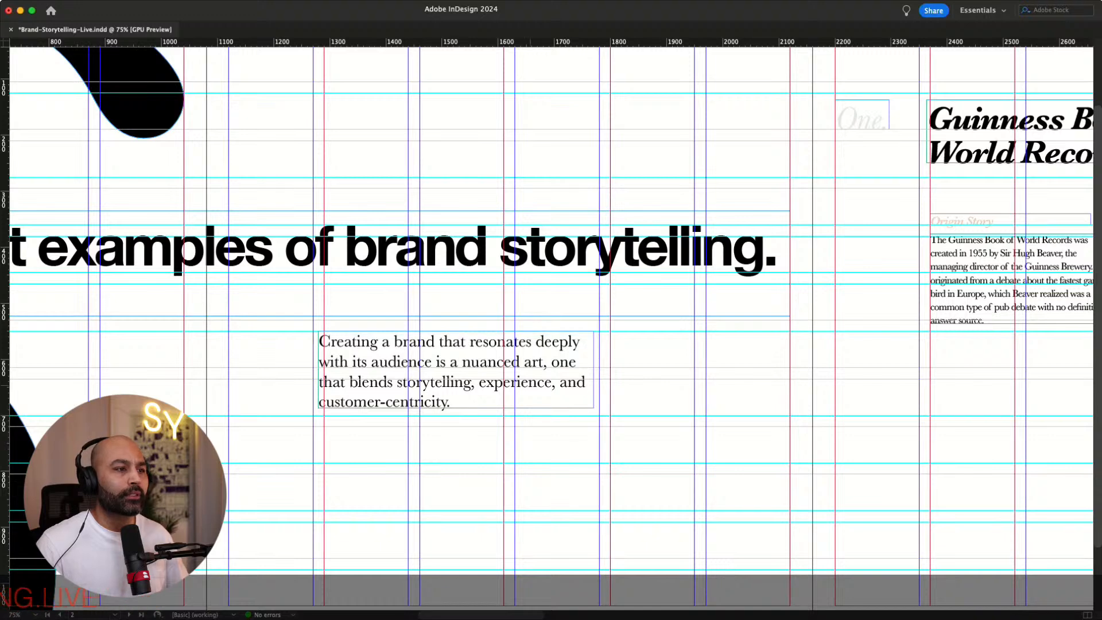
pyautogui.moveTo(472, 370); pyautogui.dragTo(467, 369)
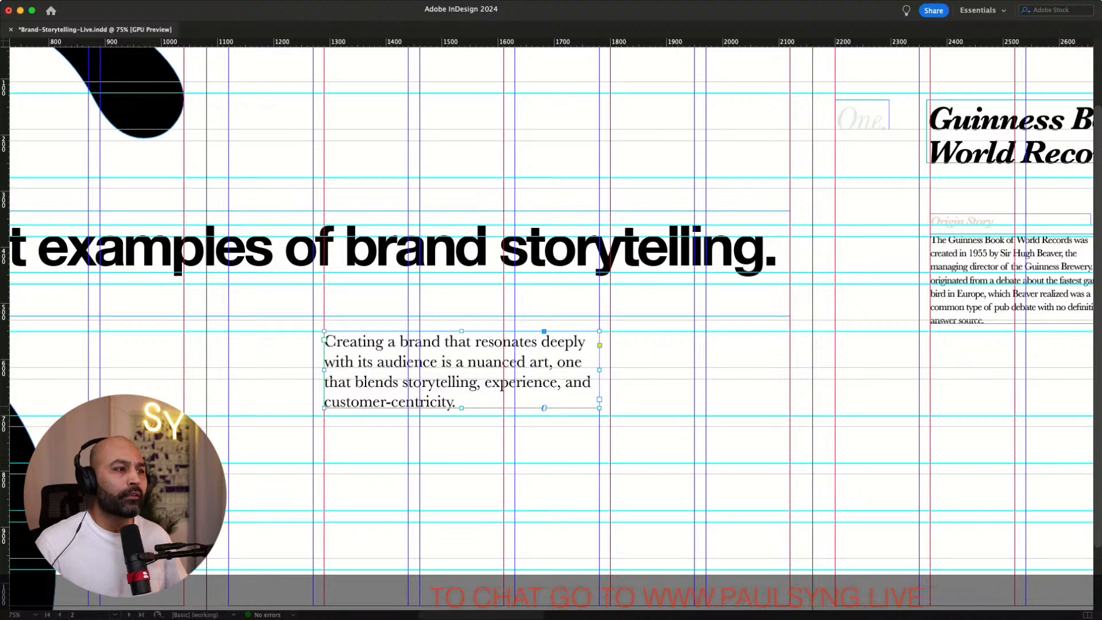
pyautogui.scroll(3, 551, 310)
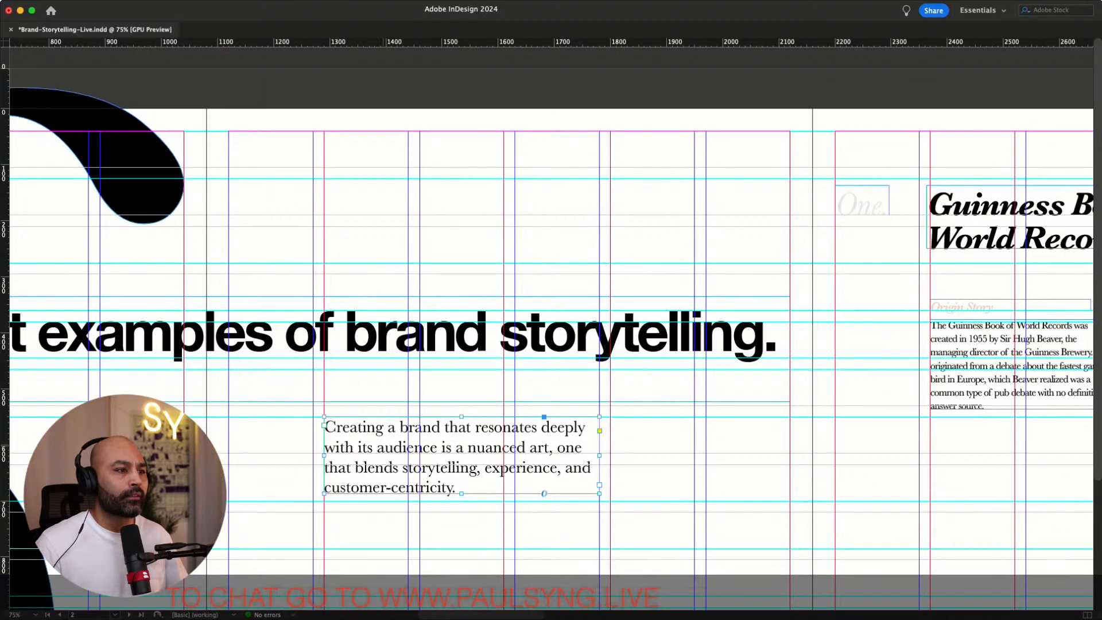
pyautogui.moveTo(461, 448); pyautogui.dragTo(461, 209)
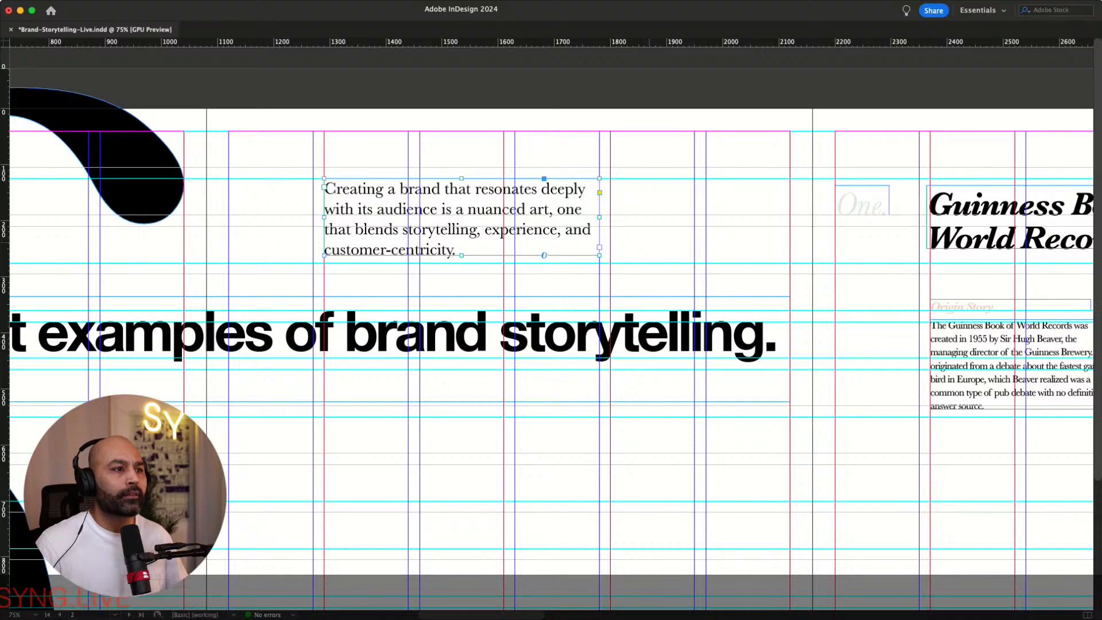
# Preview the intro spread without guides at reduced and normal zoom
pyautogui.press('w')
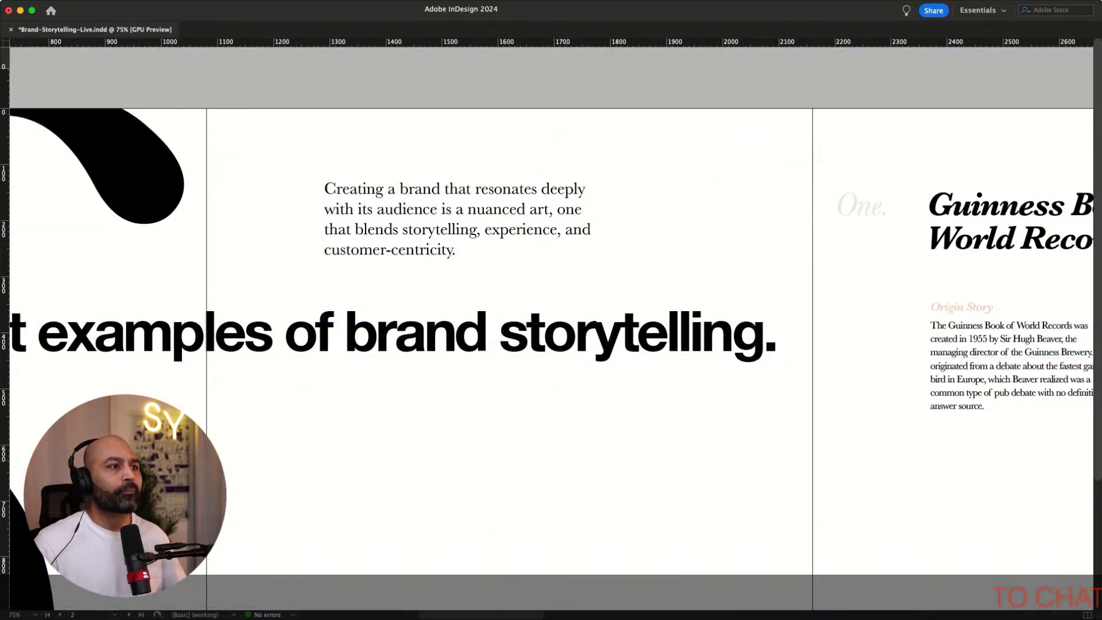
pyautogui.scroll(-5, 551, 310)
pyautogui.press('super+minus')
pyautogui.press('super+minus')
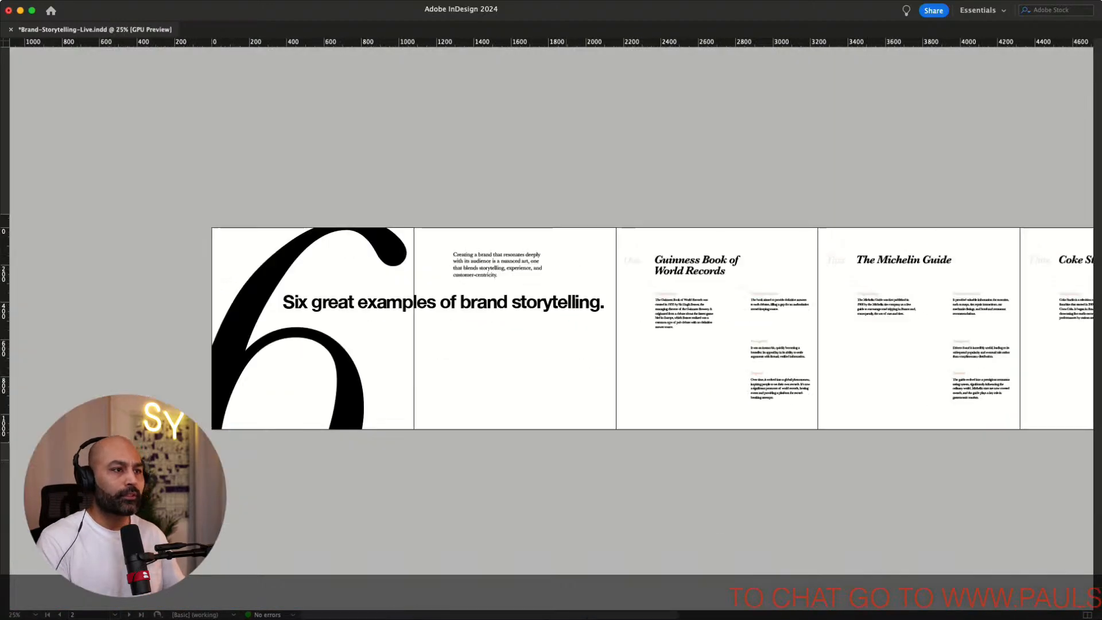
pyautogui.hscroll(6, 551, 328)
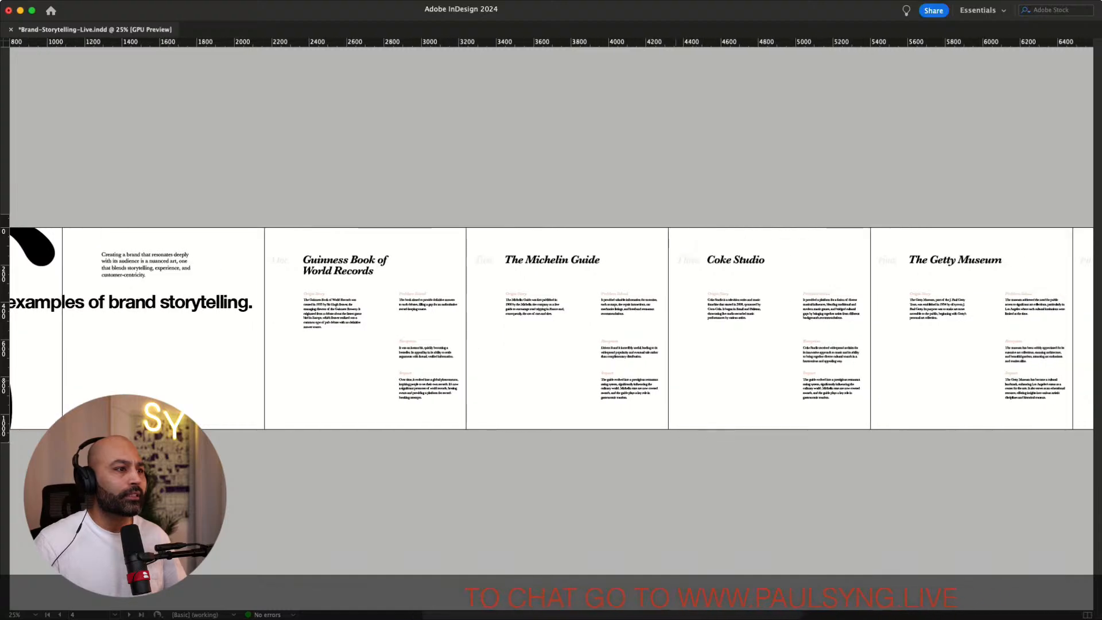
pyautogui.hscroll(-5, 551, 328)
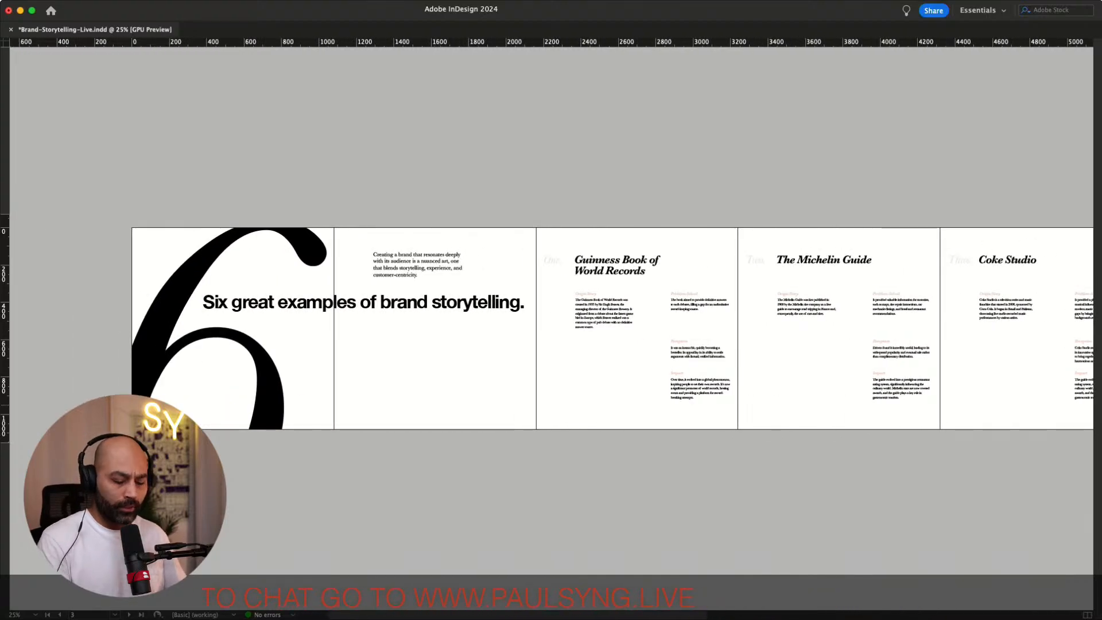
pyautogui.press('super+equal')
pyautogui.press('super+equal')
pyautogui.hscroll(-4, 551, 328)
pyautogui.scroll(2, 551, 328)
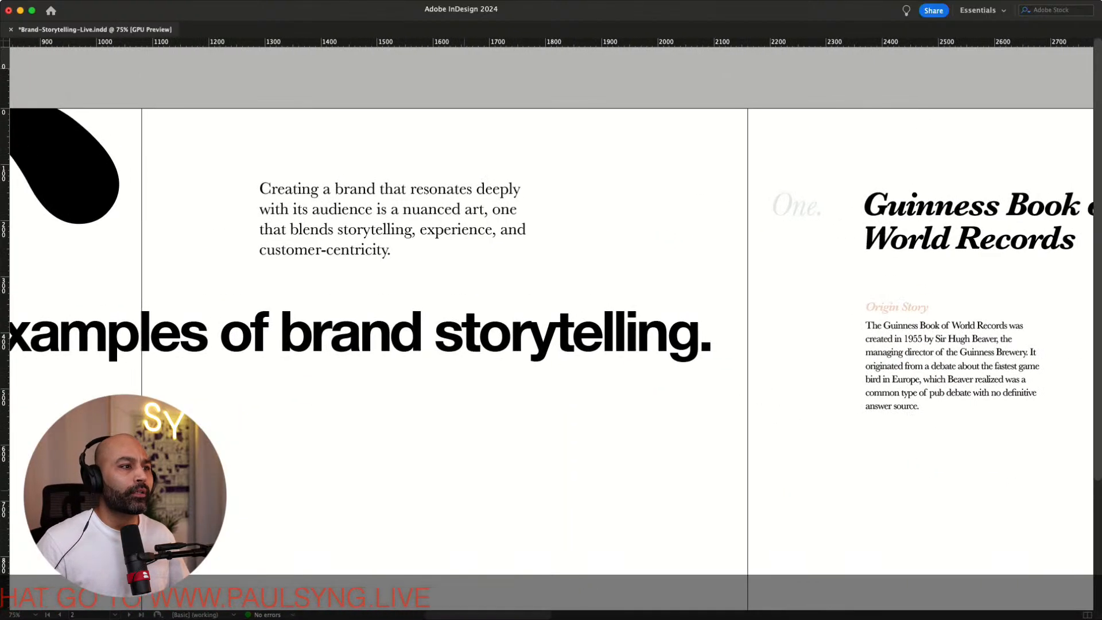
# Lower the intro paragraph frame slightly to align with the grid row
pyautogui.press('w')
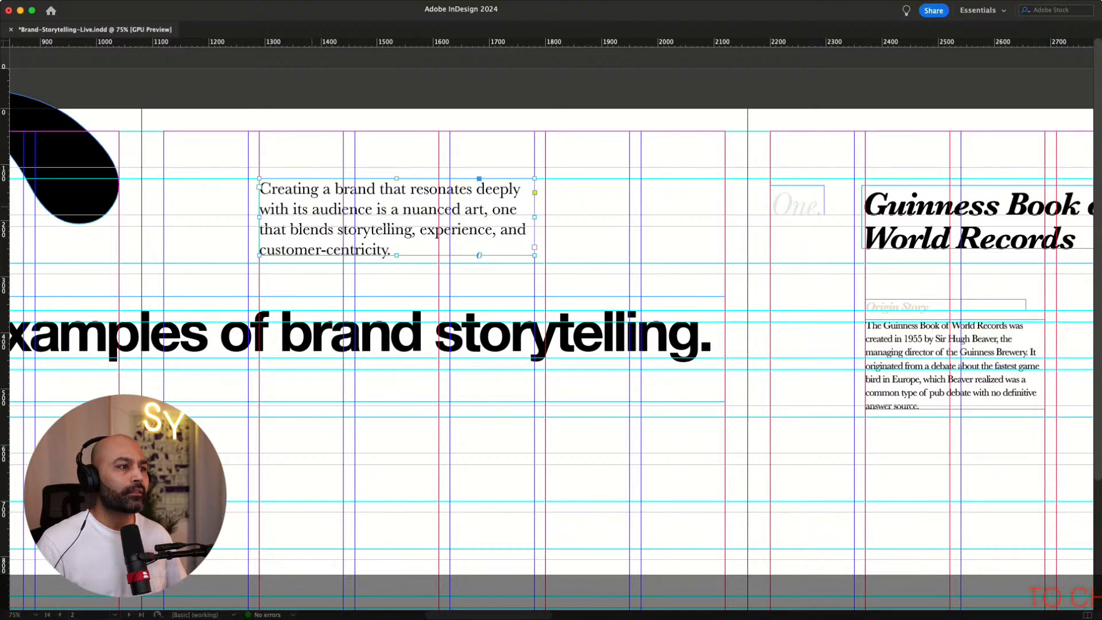
pyautogui.moveTo(396, 217)
pyautogui.mouseDown()
pyautogui.moveTo(396, 246)
pyautogui.moveTo(396, 235)
pyautogui.mouseUp()
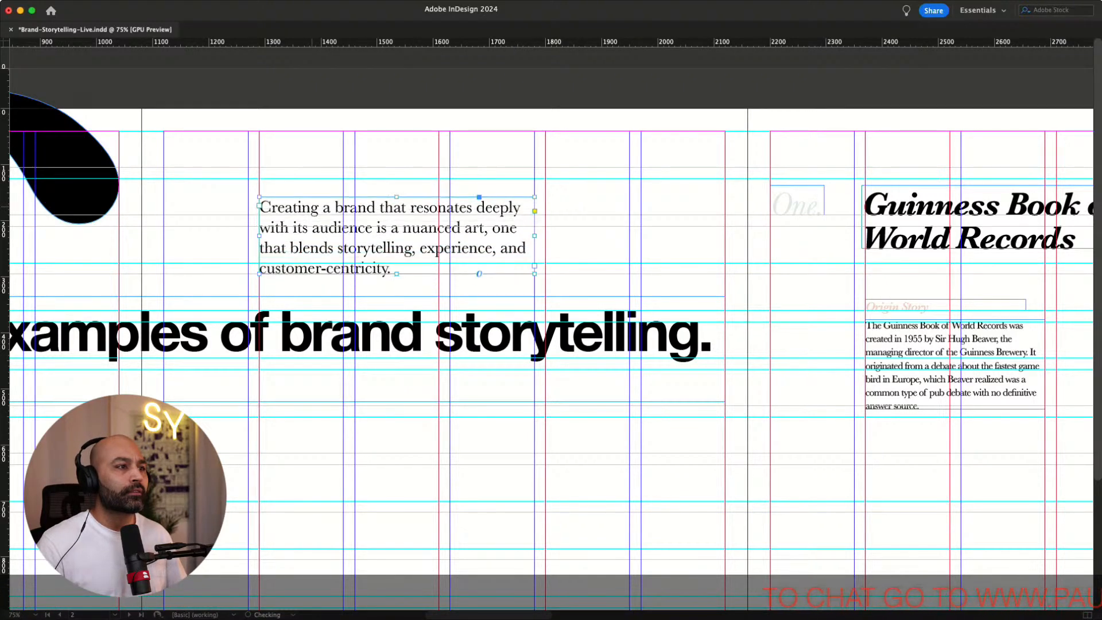
pyautogui.press('Down')
pyautogui.press('Down')
pyautogui.press('Down')
pyautogui.press('Down')
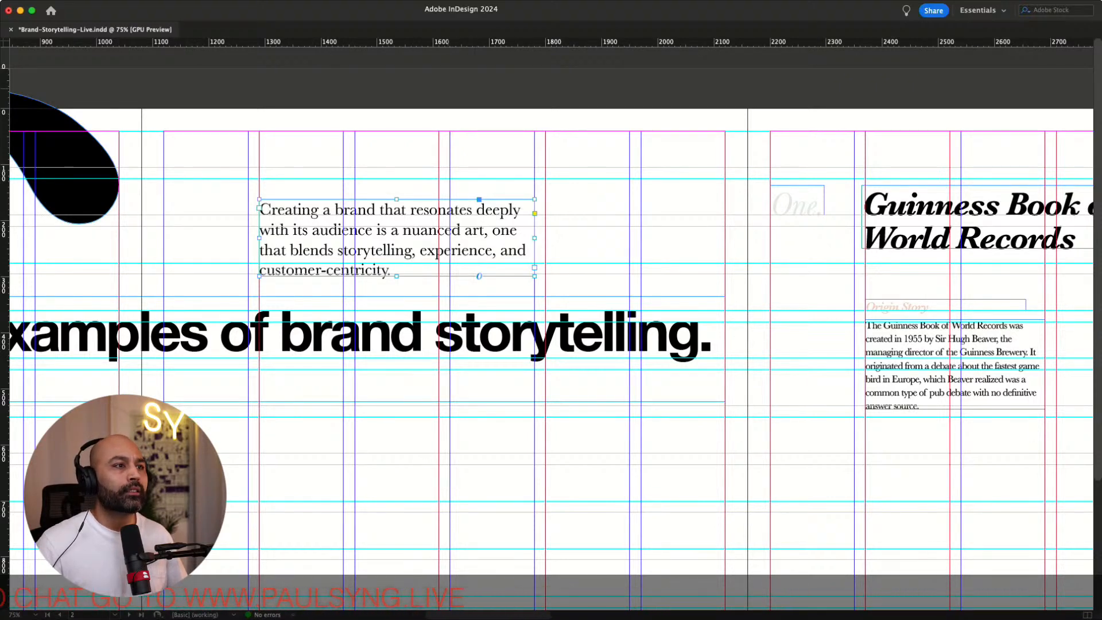
pyautogui.hscroll(15, 546, 352)
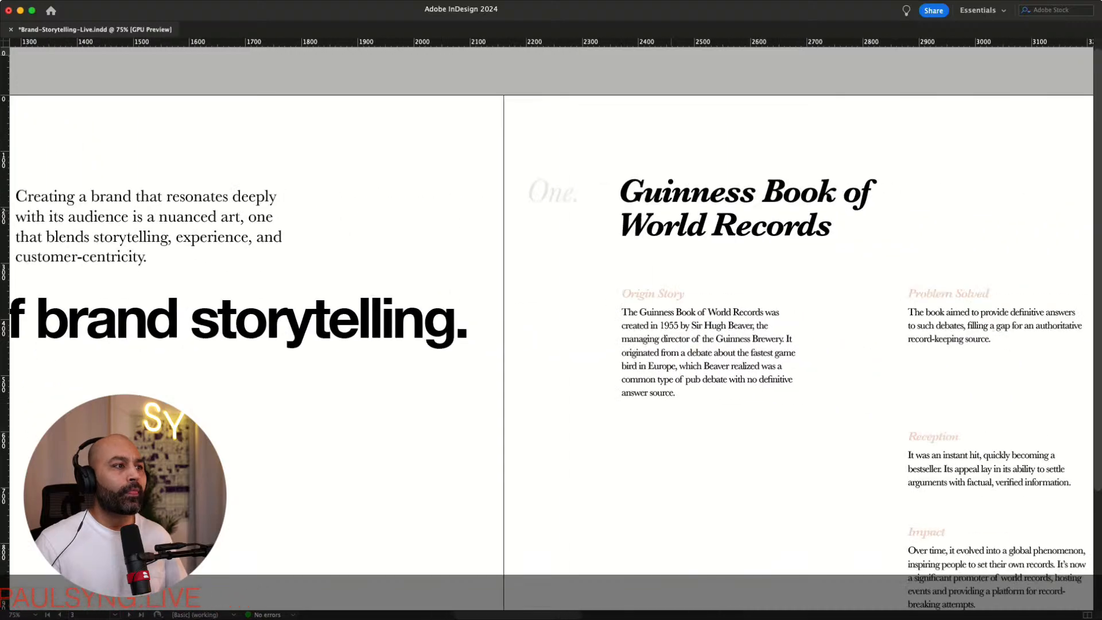
# Lighten the large numeral 6 graphic behind the opening headline to a pale grey tint
pyautogui.hscroll(15, 546, 352)
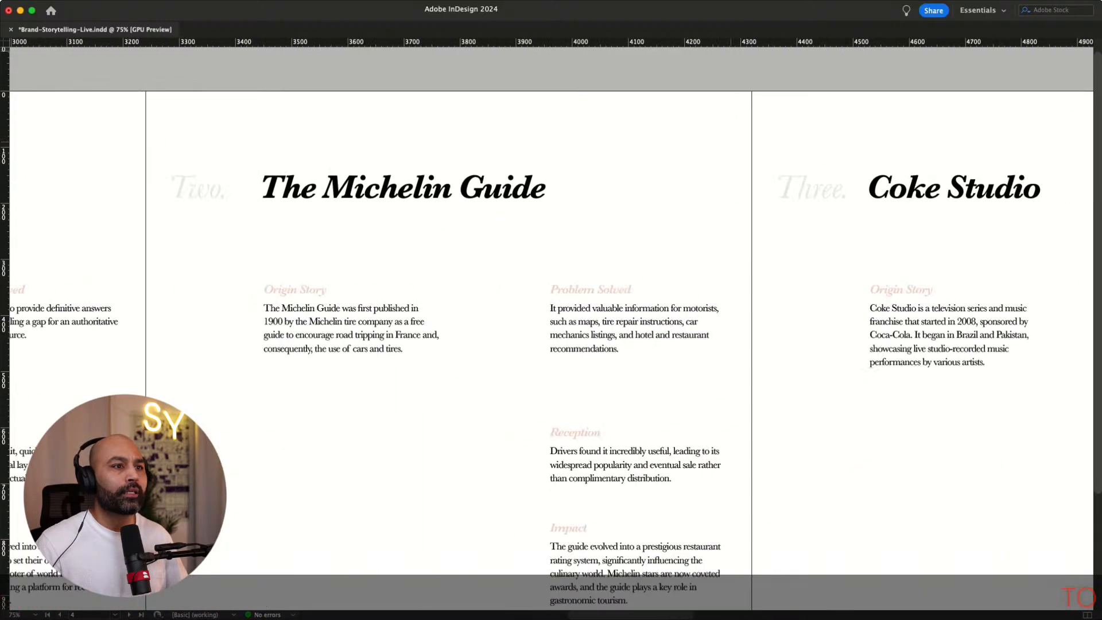
pyautogui.hscroll(15, 547, 352)
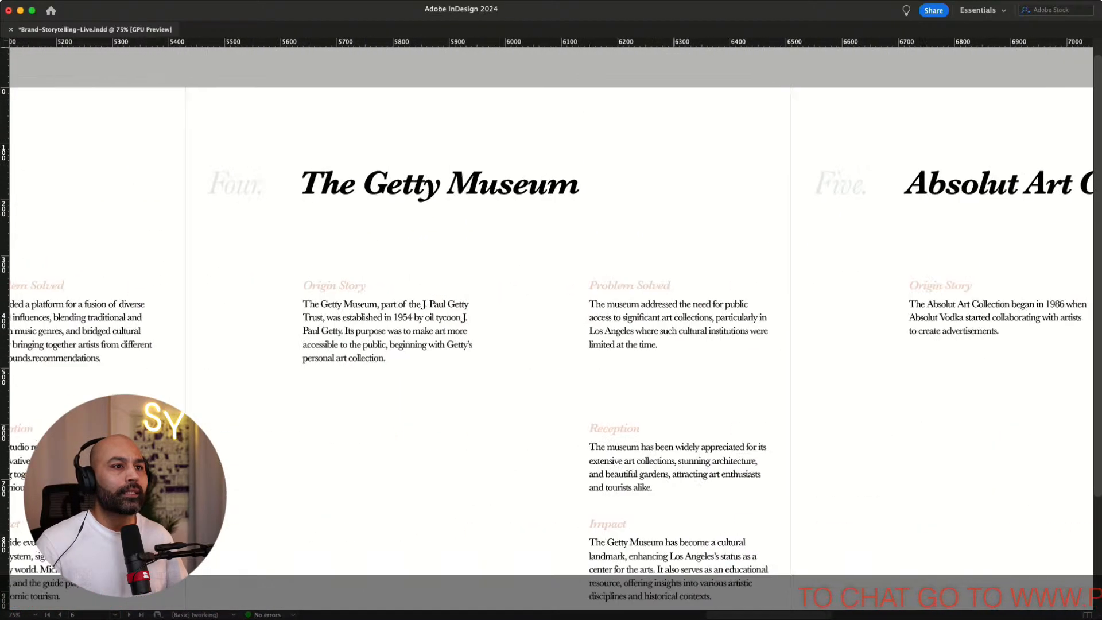
pyautogui.hscroll(-15, 547, 352)
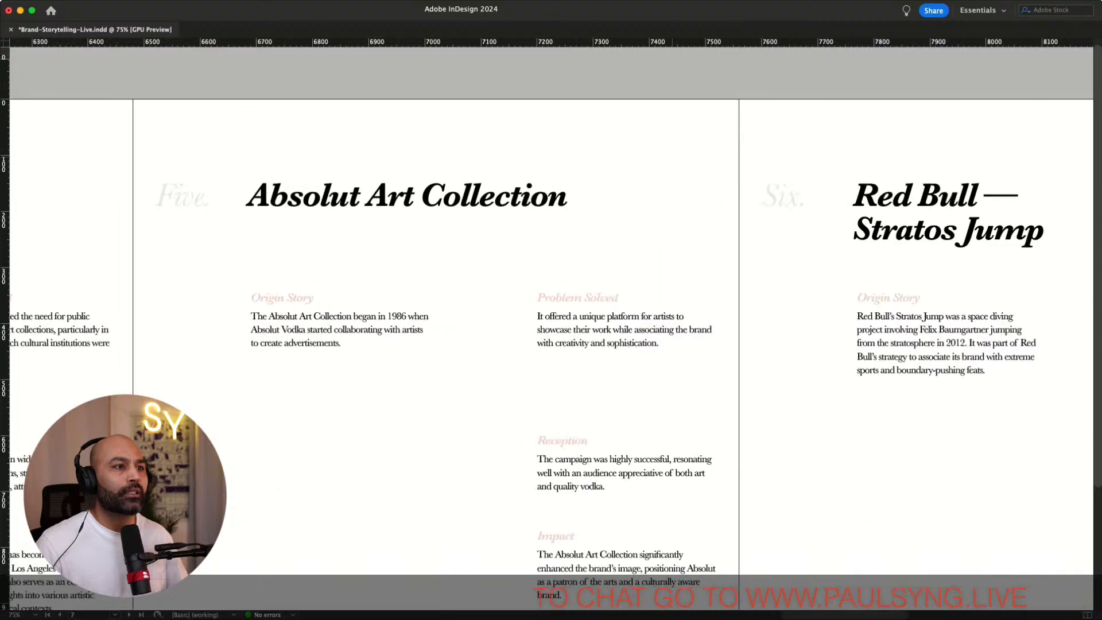
pyautogui.hscroll(-15, 546, 351)
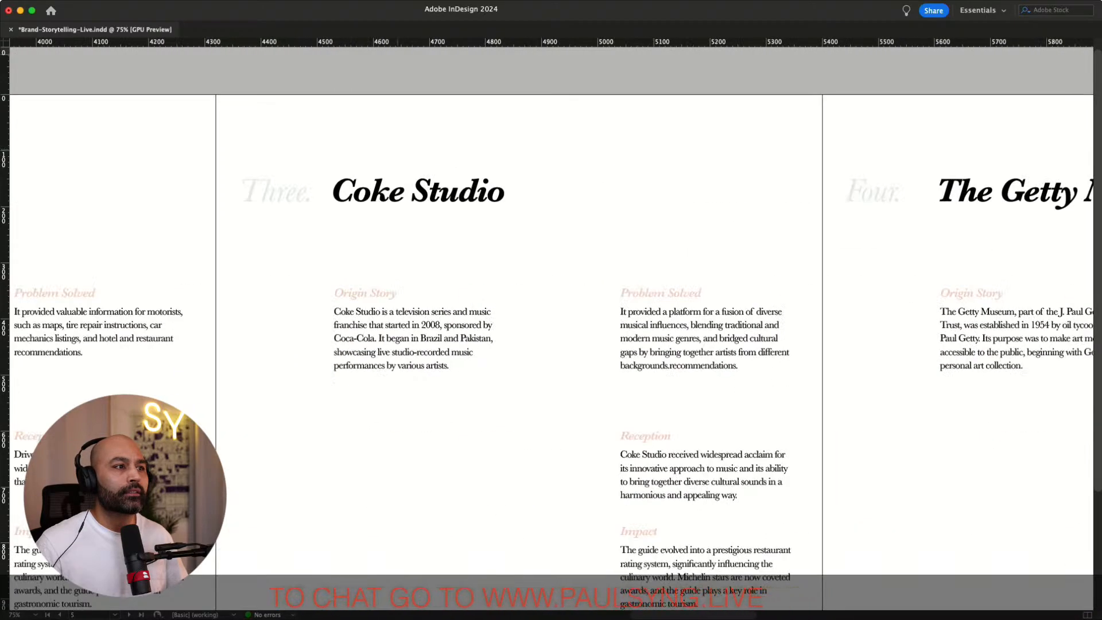
pyautogui.hscroll(-15, 546, 352)
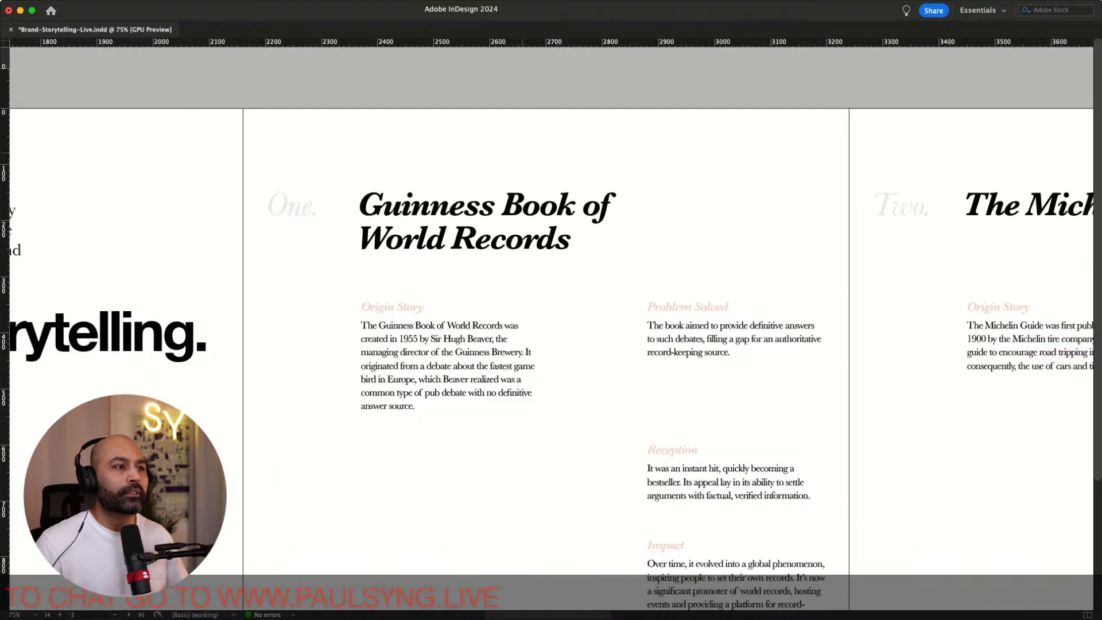
pyautogui.hscroll(3, 546, 352)
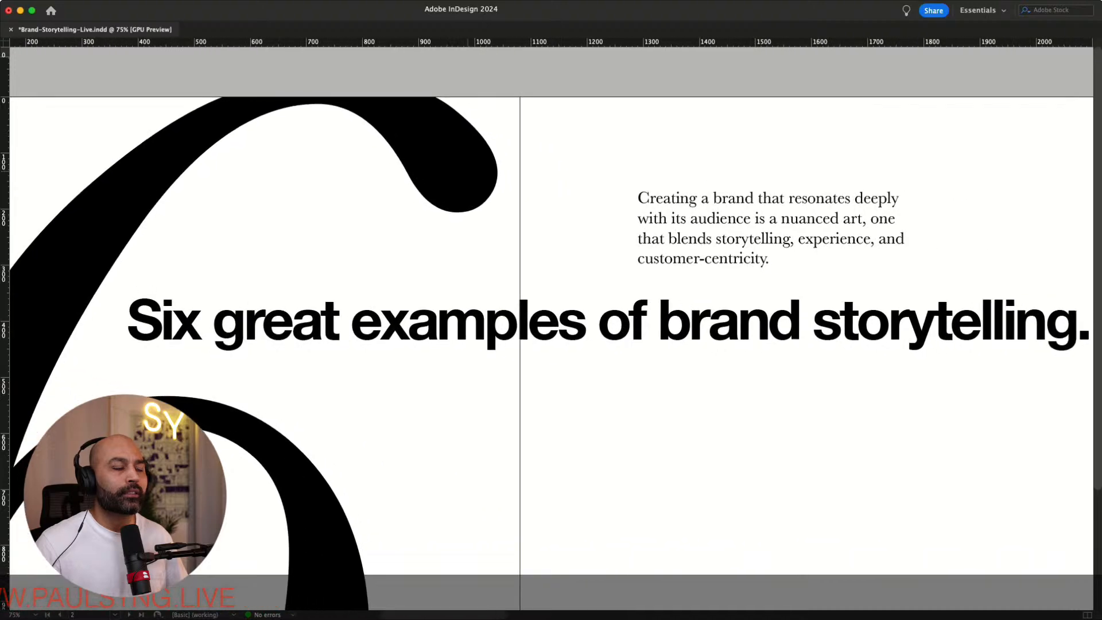
pyautogui.click(451, 168)
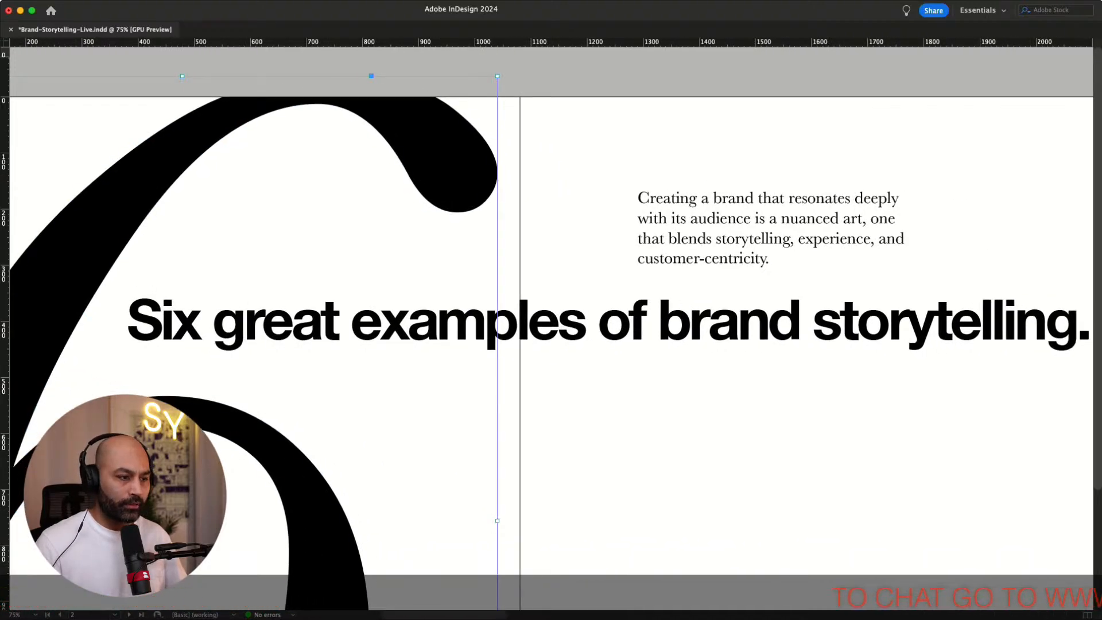
pyautogui.press('Return')
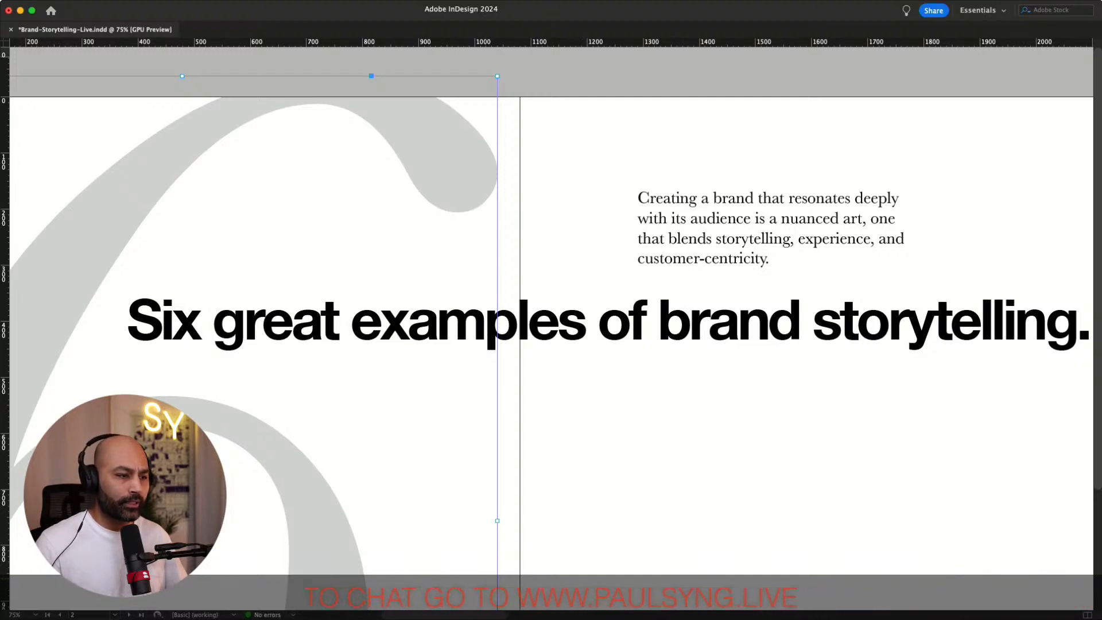
pyautogui.press('Return')
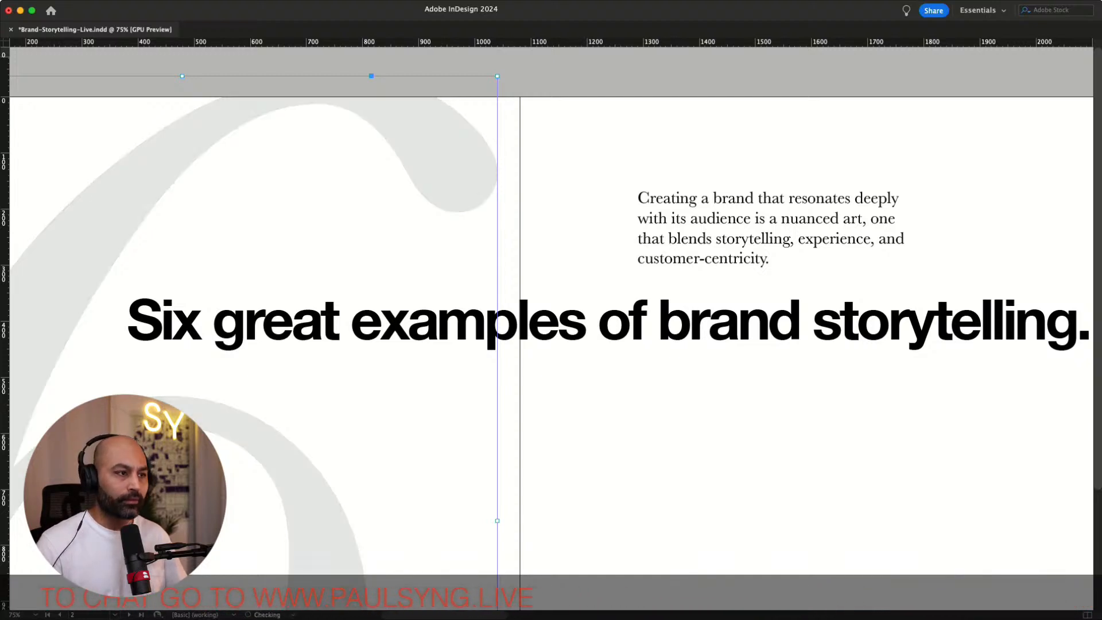
pyautogui.press('super+shift+a')
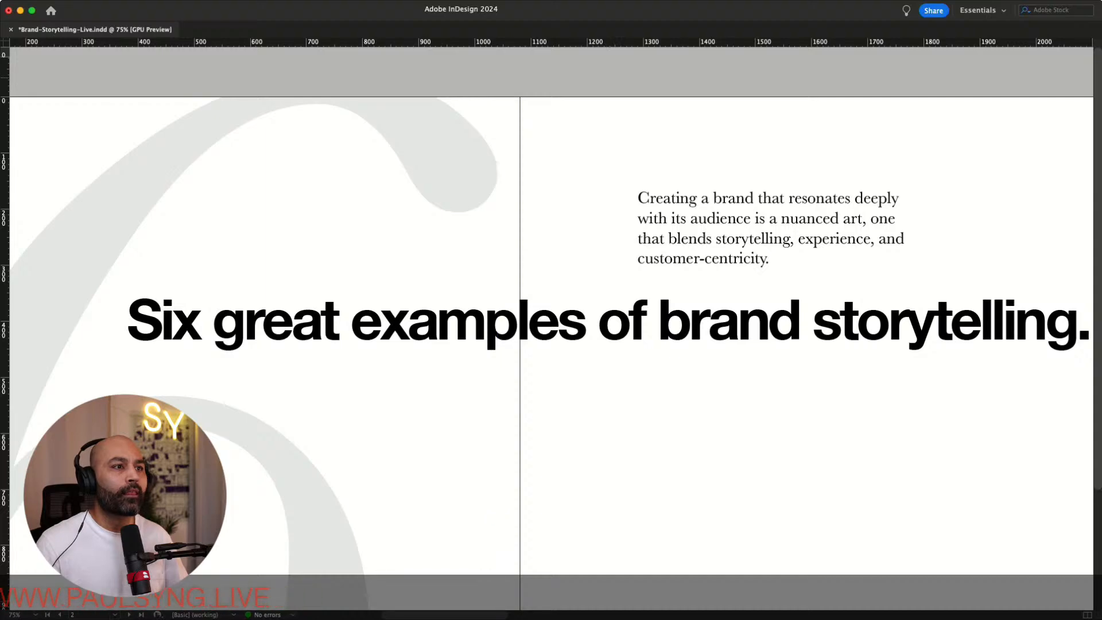
# Preview the whole document at reduced zoom, from the intro spread through the six sections to the closing page
pyautogui.hscroll(5, 550, 333)
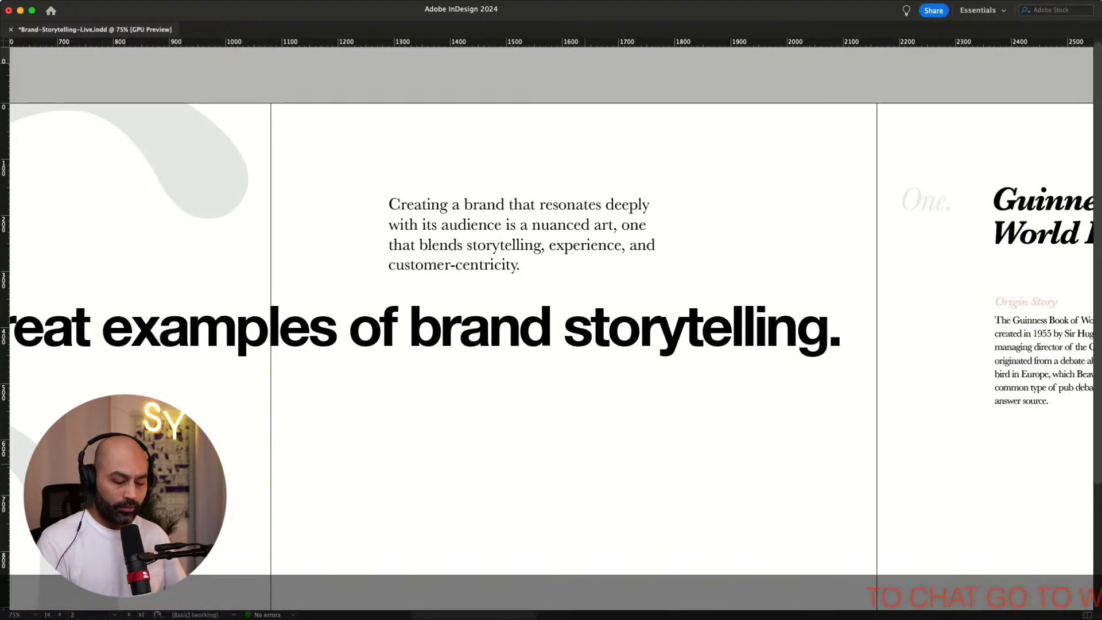
pyautogui.press('super+minus')
pyautogui.hscroll(2, 551, 327)
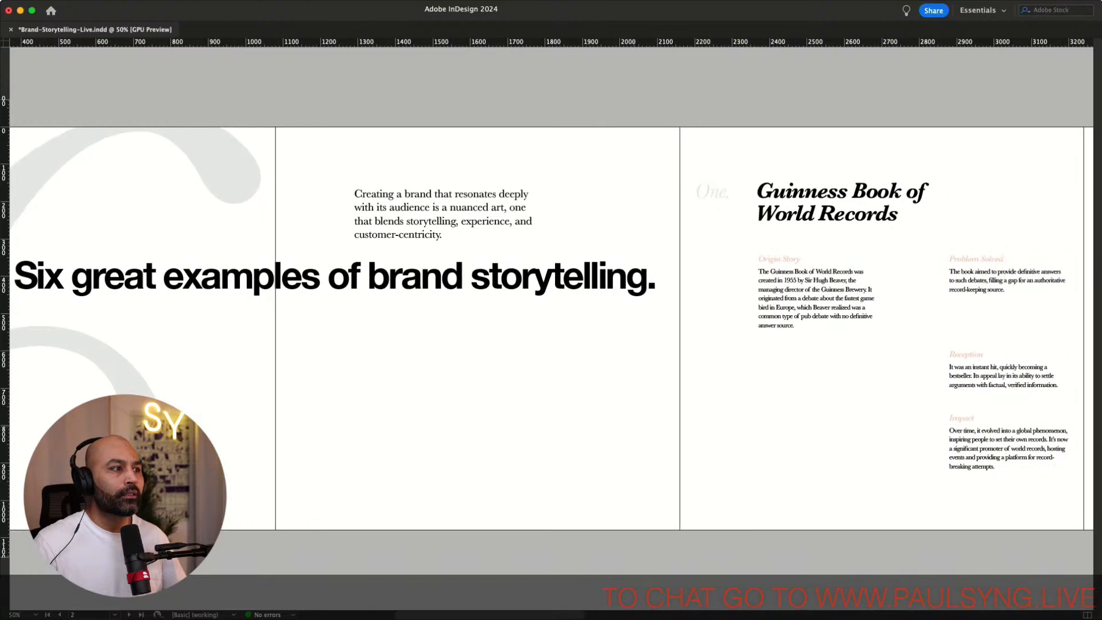
pyautogui.hscroll(-6, 551, 327)
pyautogui.hscroll(6, 551, 327)
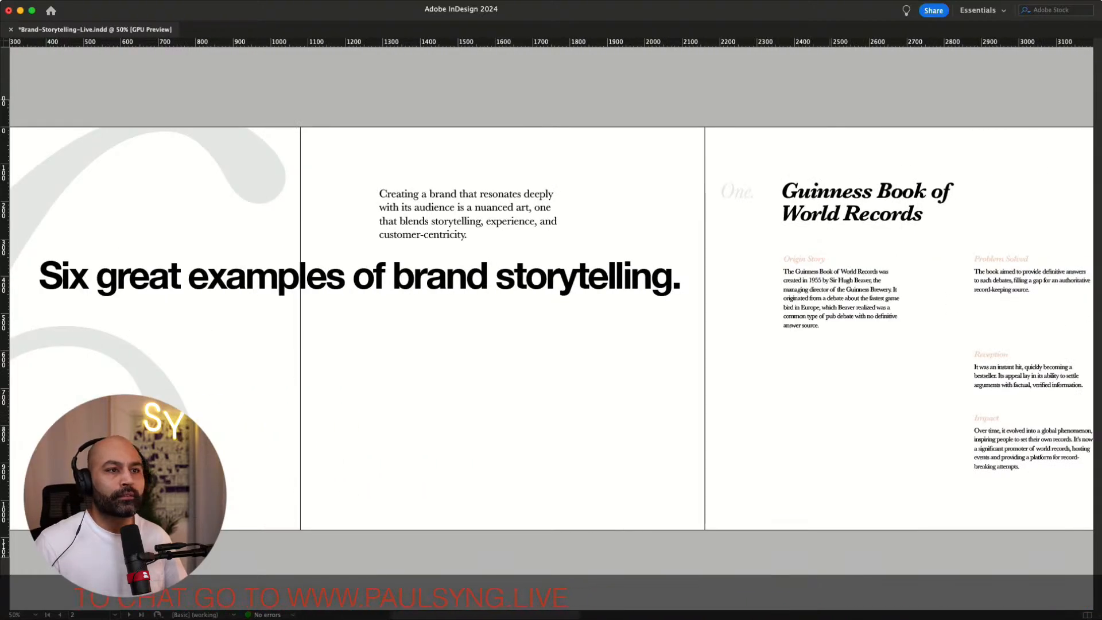
pyautogui.hscroll(13, 551, 327)
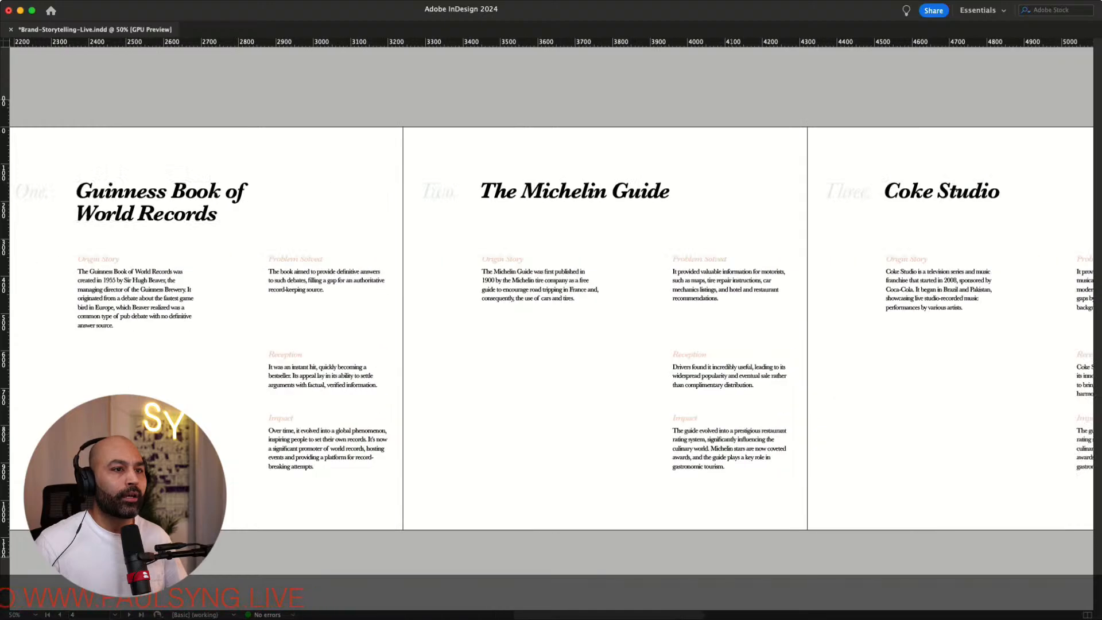
pyautogui.hscroll(13, 551, 327)
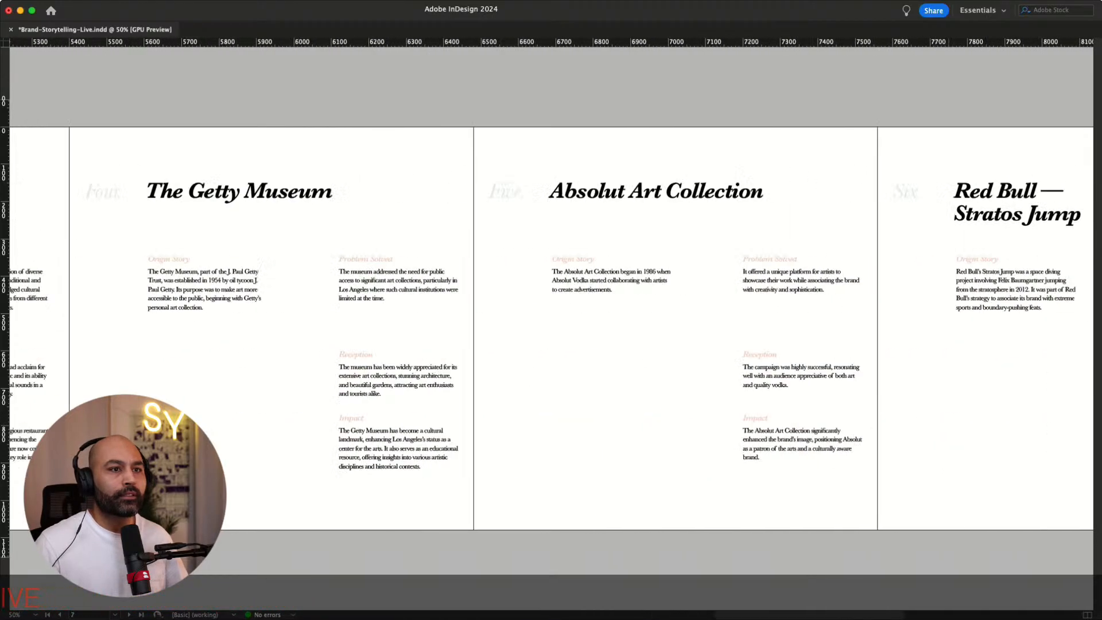
pyautogui.hscroll(9, 551, 327)
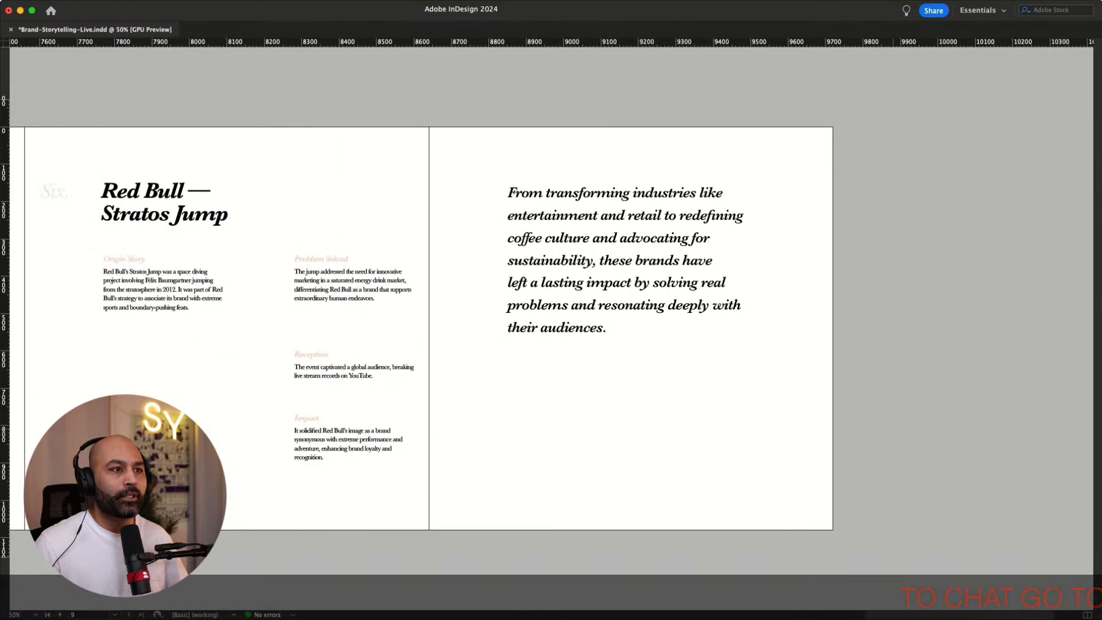
pyautogui.hscroll(-12, 551, 327)
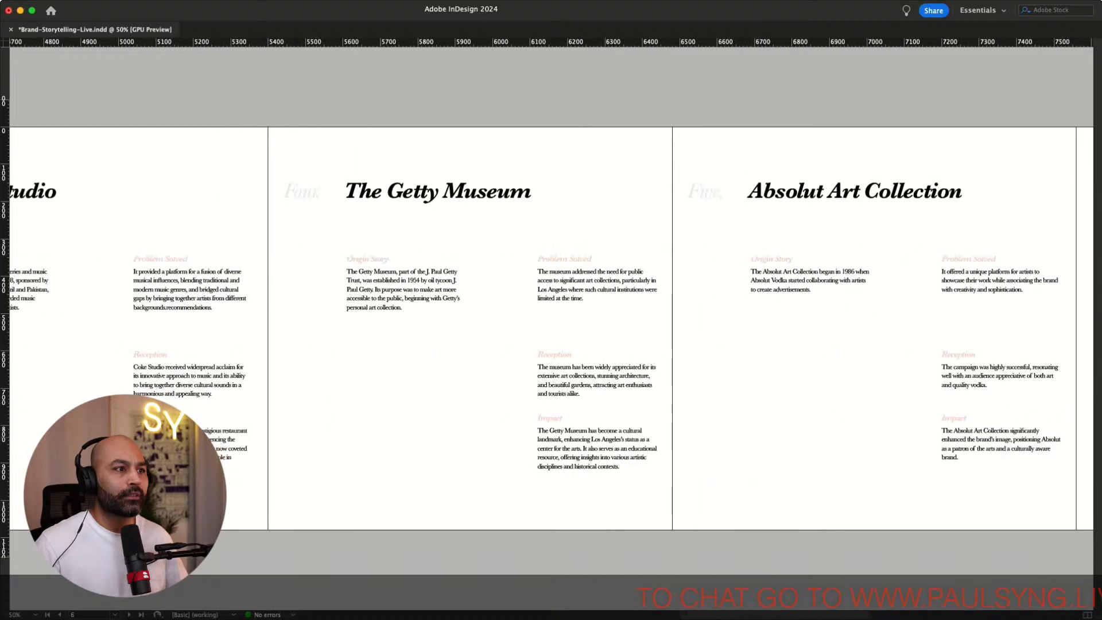
pyautogui.hscroll(-4, 551, 328)
pyautogui.hscroll(7, 551, 327)
pyautogui.hscroll(5, 551, 327)
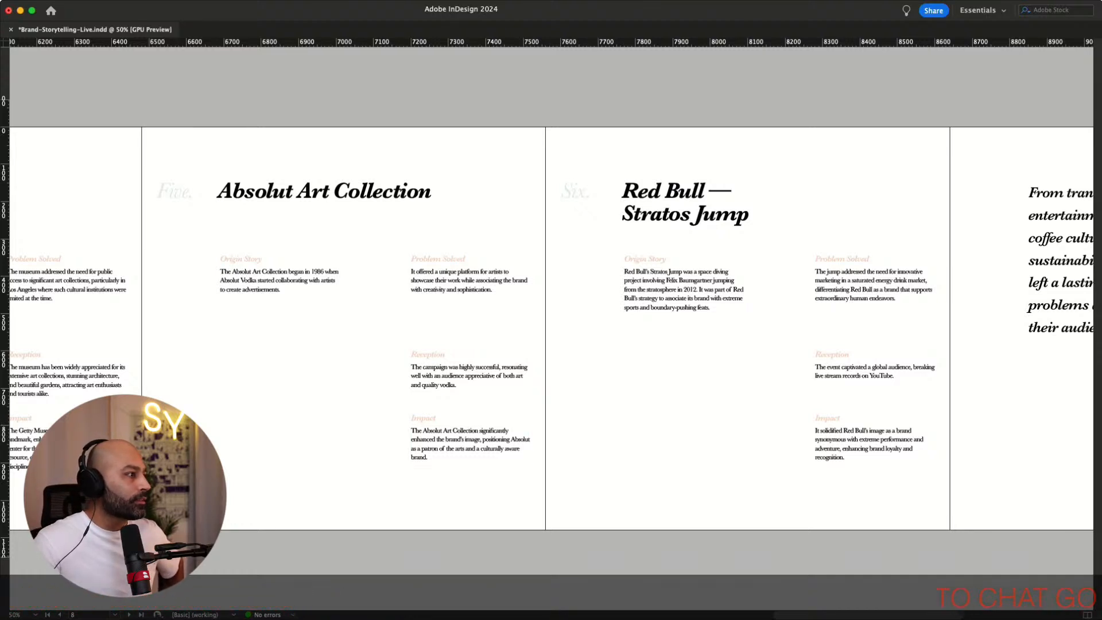
pyautogui.press('super+Tab')
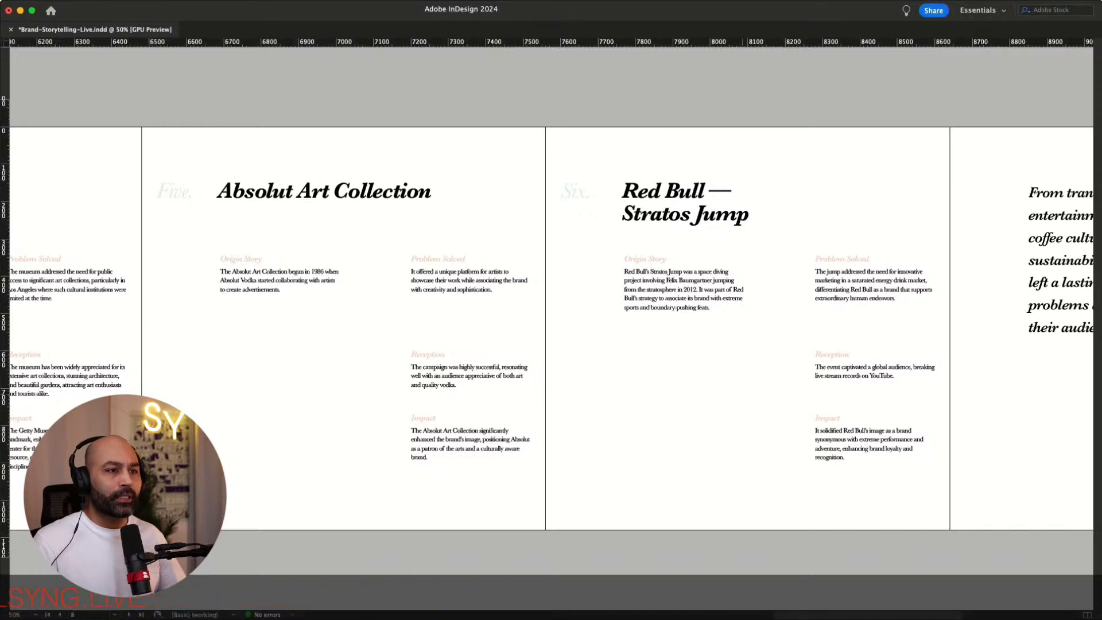
pyautogui.hscroll(5, 551, 327)
pyautogui.press('super+equal')
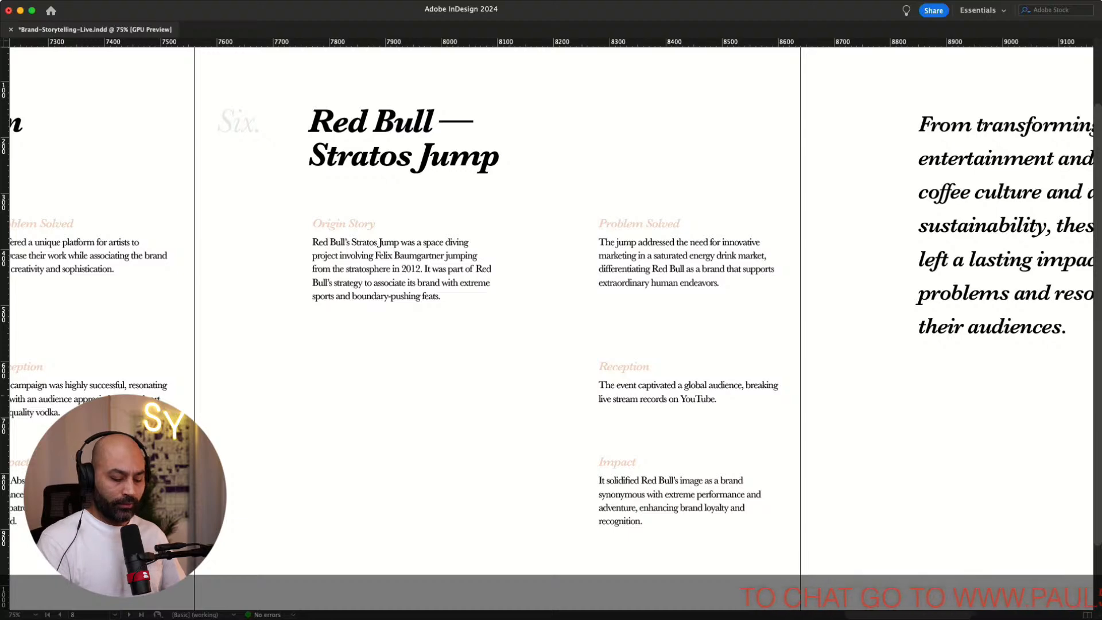
pyautogui.press('super+0')
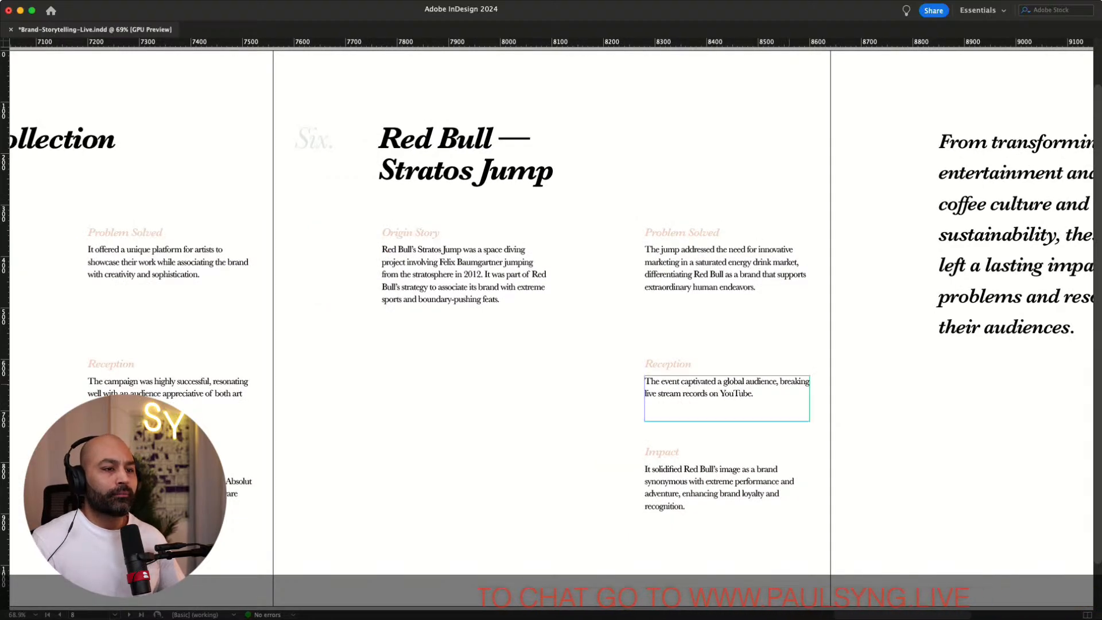
pyautogui.hscroll(2, 546, 323)
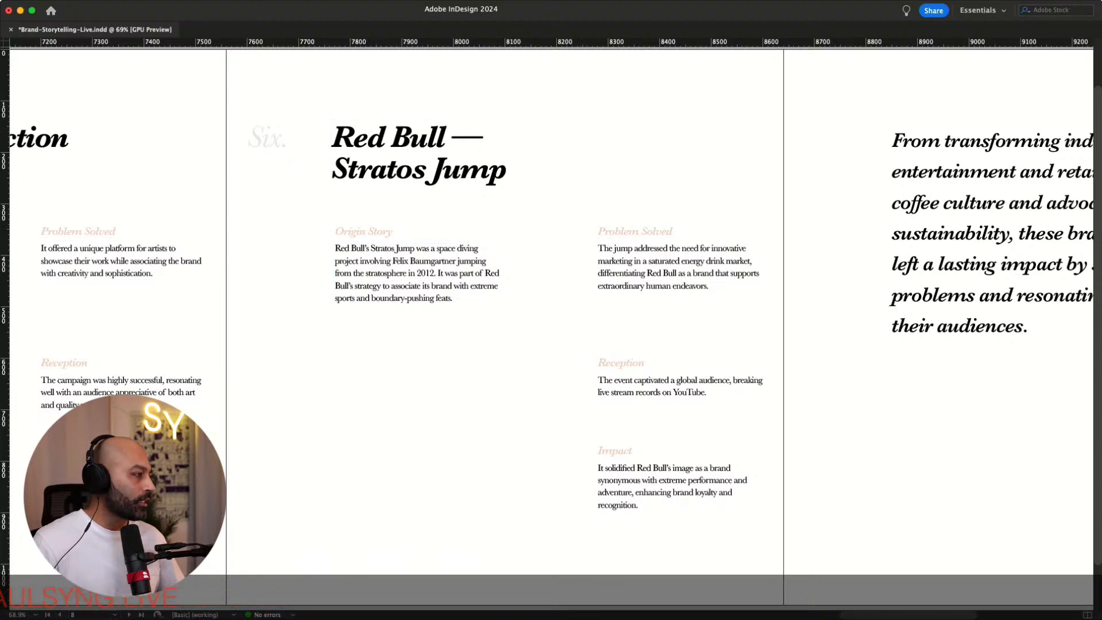
pyautogui.press('super+Tab')
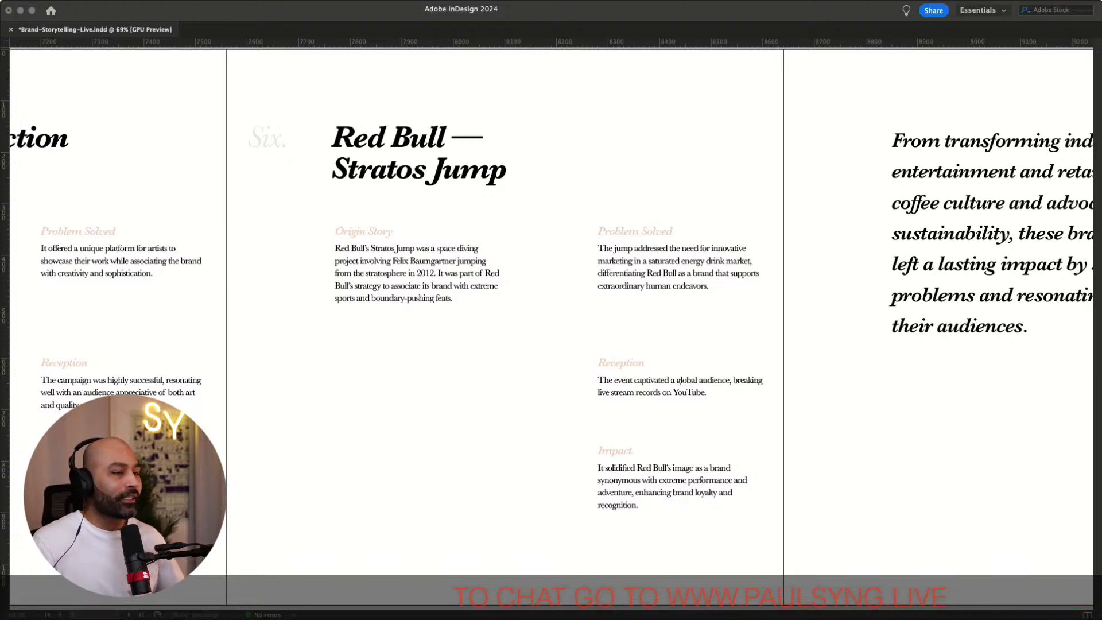
pyautogui.press('super+Tab')
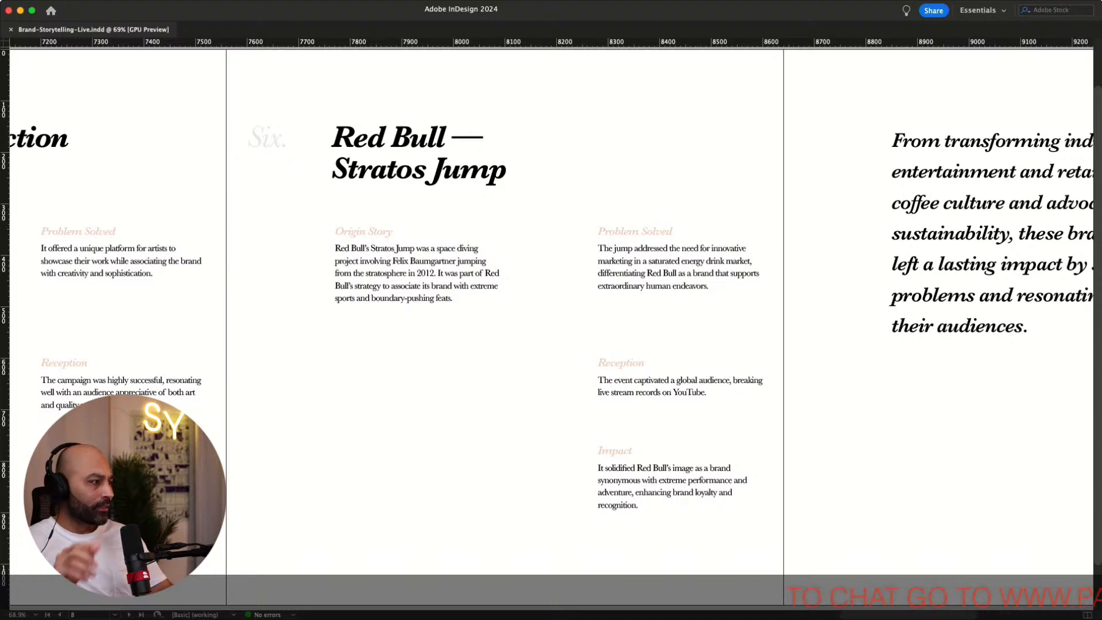
pyautogui.press('super+Tab')
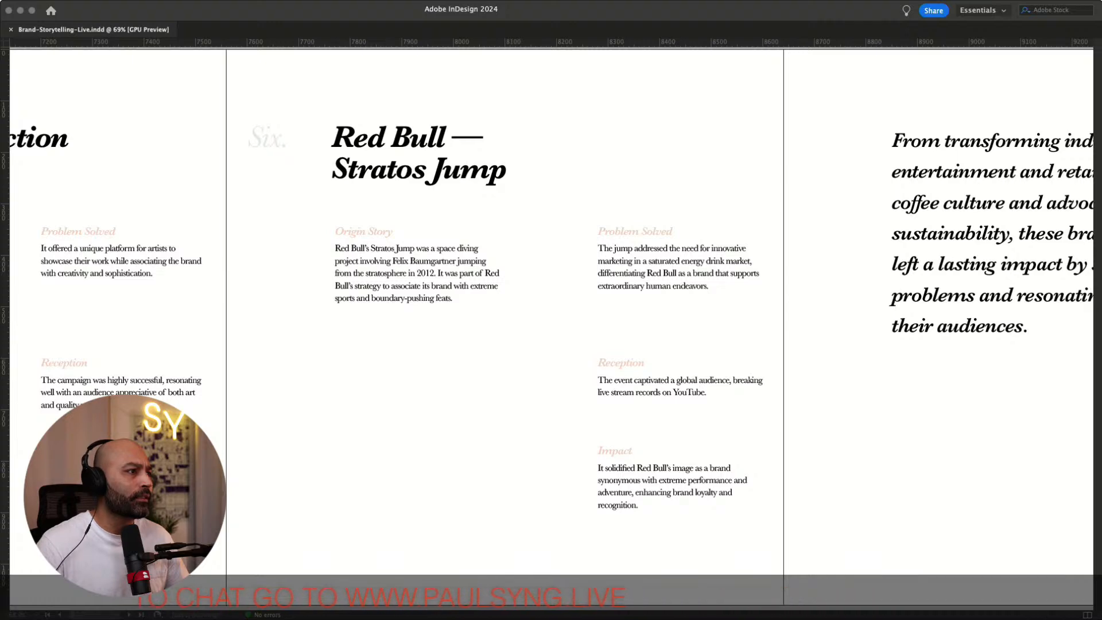
# Switch to Photoshop, save the masked Red Bull Stratos jumper cutout as a PSD, and return to the layout
pyautogui.press('super+Tab')
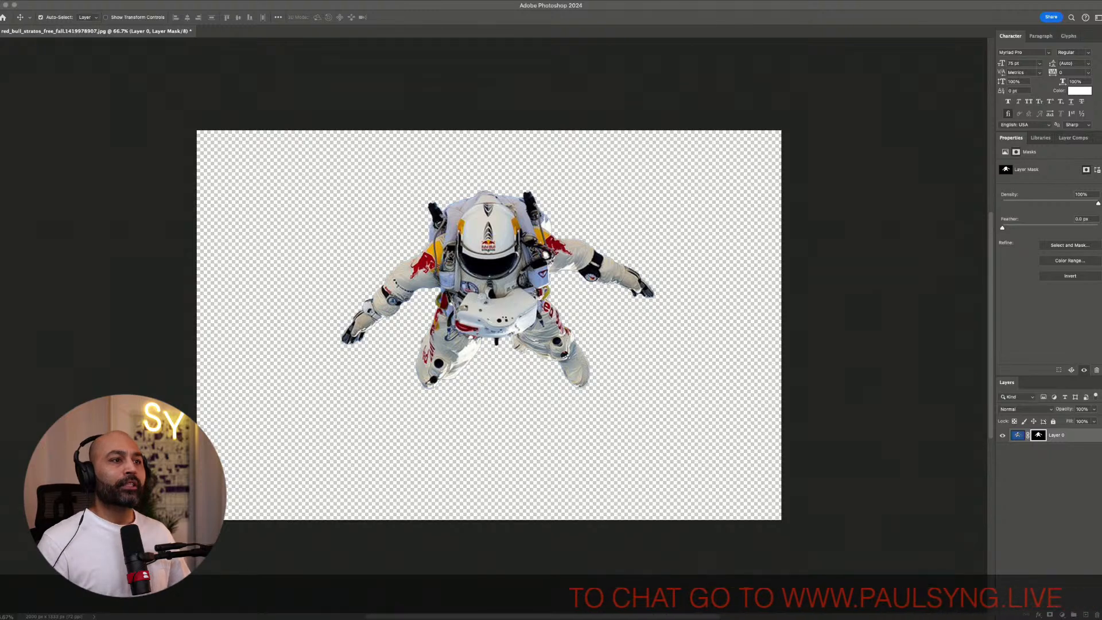
pyautogui.press('Return')
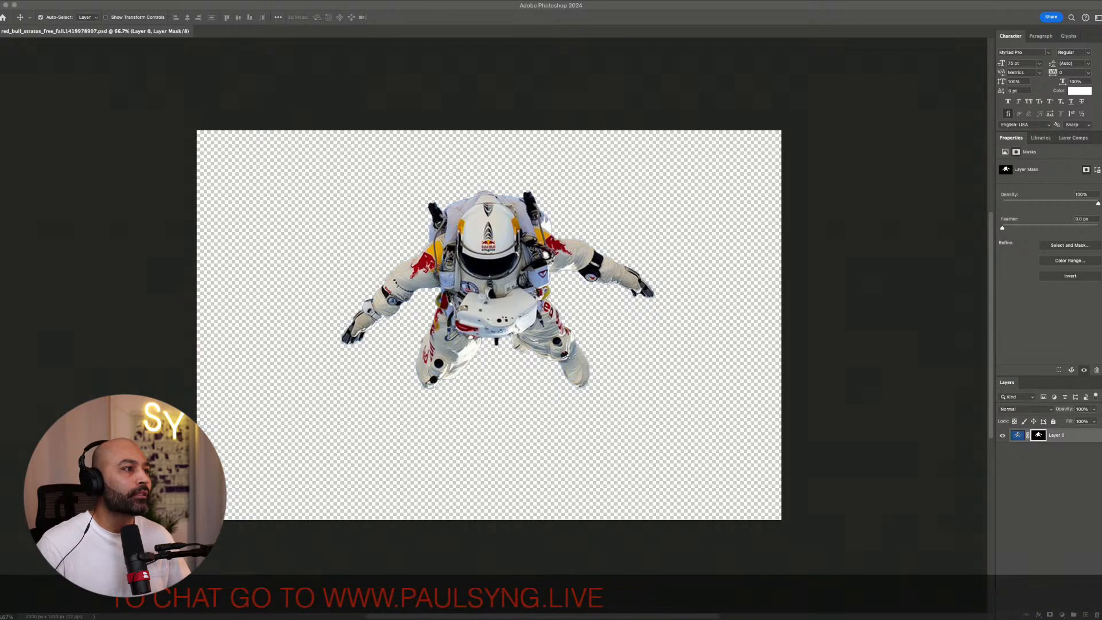
pyautogui.press('super+Tab')
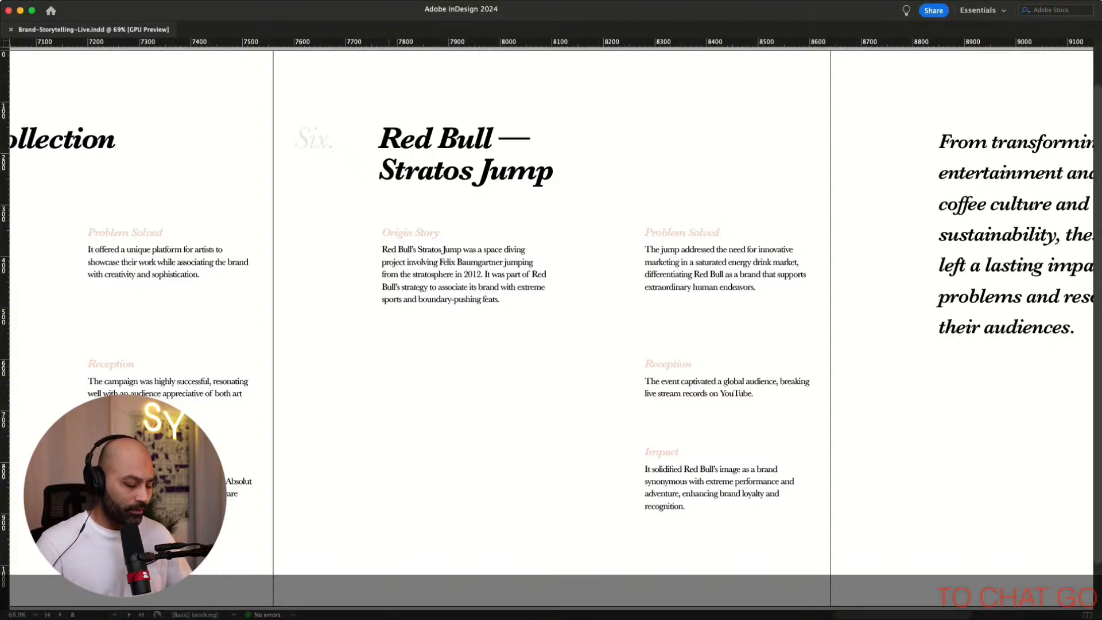
pyautogui.press('super+Tab')
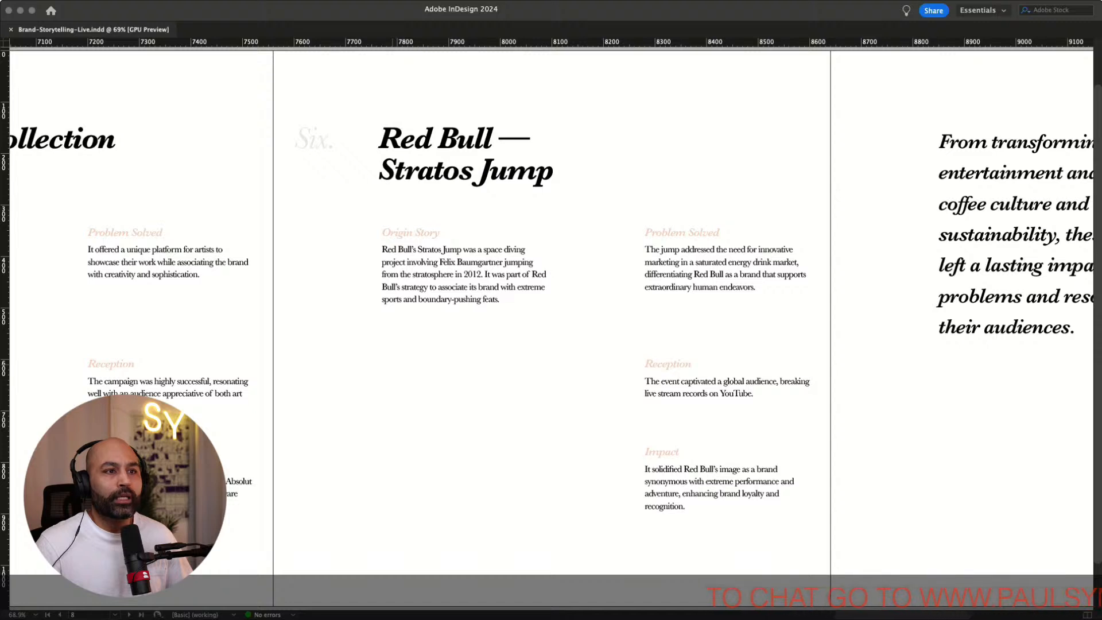
pyautogui.click(337, 317)
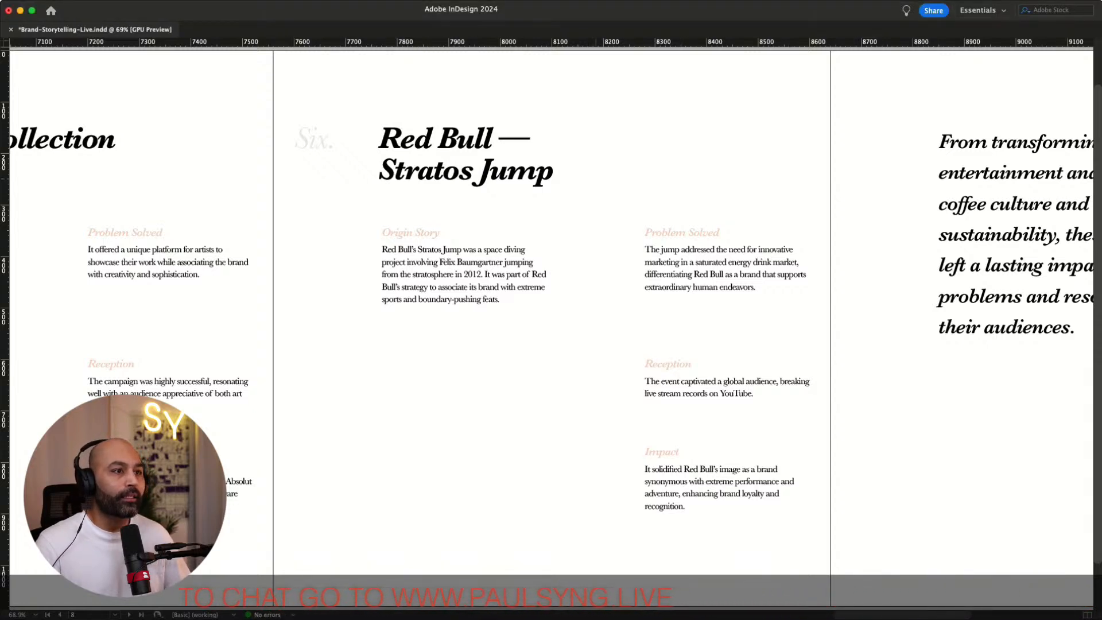
pyautogui.moveTo(623, 101); pyautogui.dragTo(763, 220)
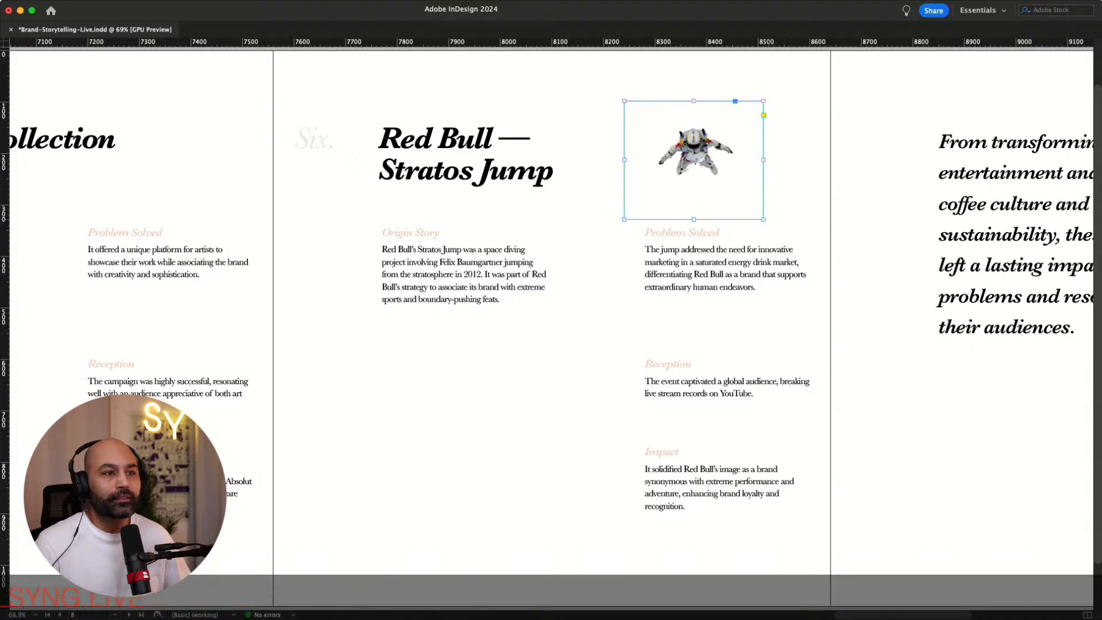
pyautogui.press('Delete')
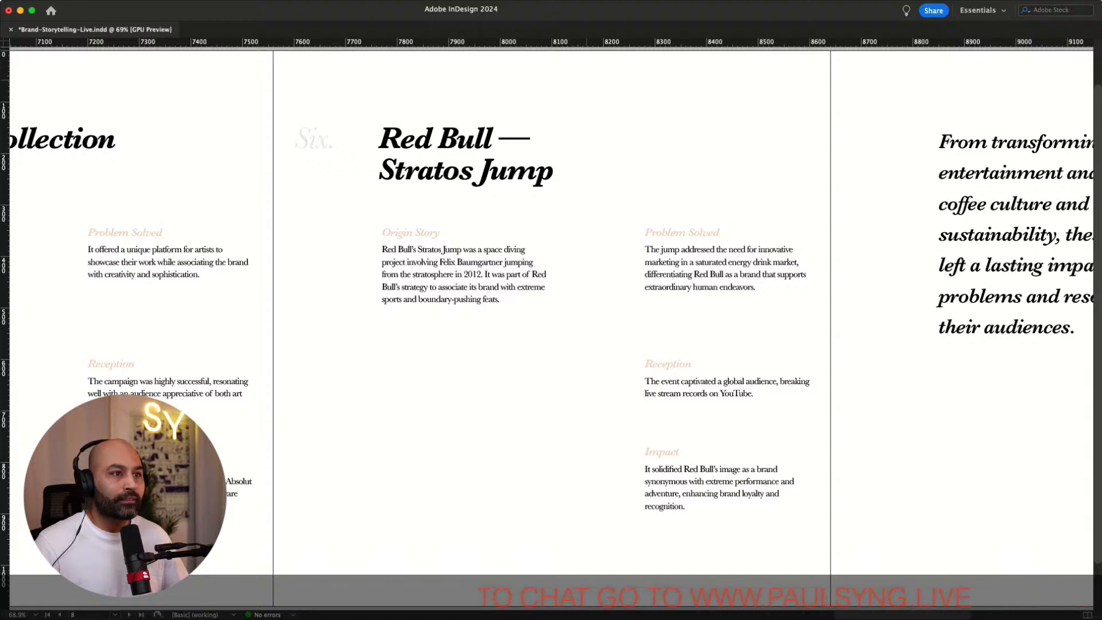
# Place the Stratos jumper cutout above the Problem Solved column on the Red Bull page, lowering and enlarging its frame
pyautogui.moveTo(576, 73); pyautogui.dragTo(791, 232)
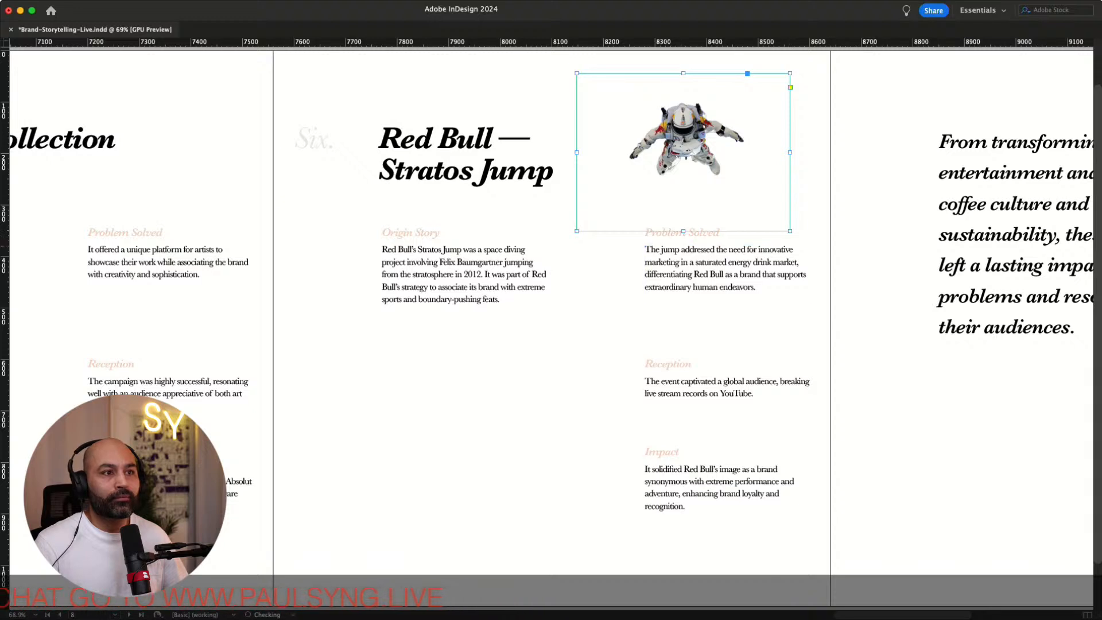
pyautogui.click(817, 252)
pyautogui.moveTo(688, 127); pyautogui.dragTo(688, 155)
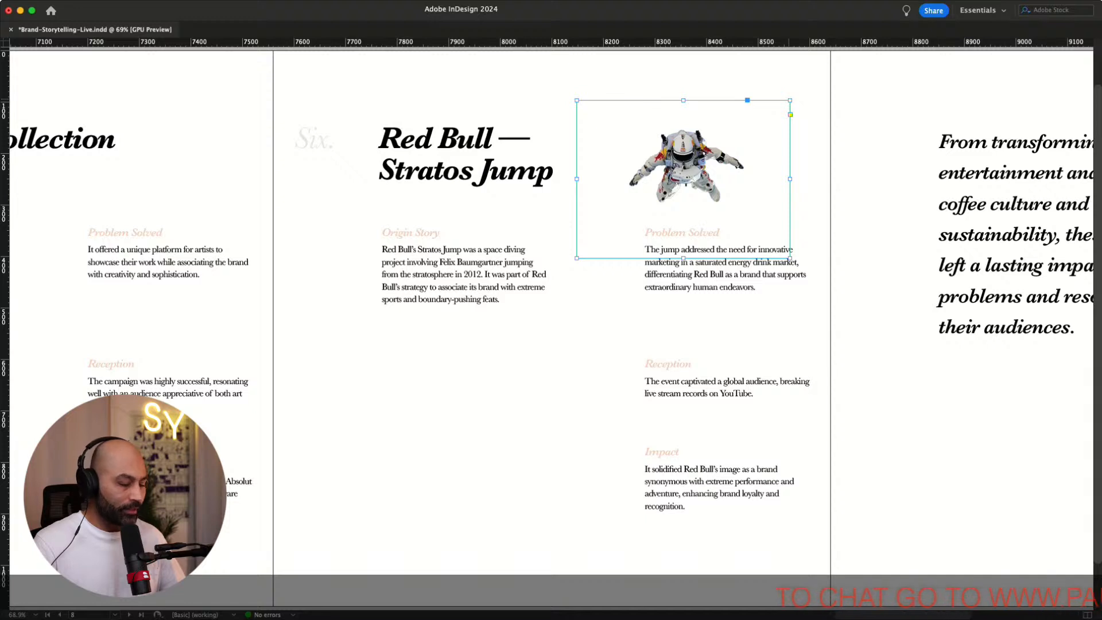
pyautogui.moveTo(790, 100); pyautogui.dragTo(916, 7)
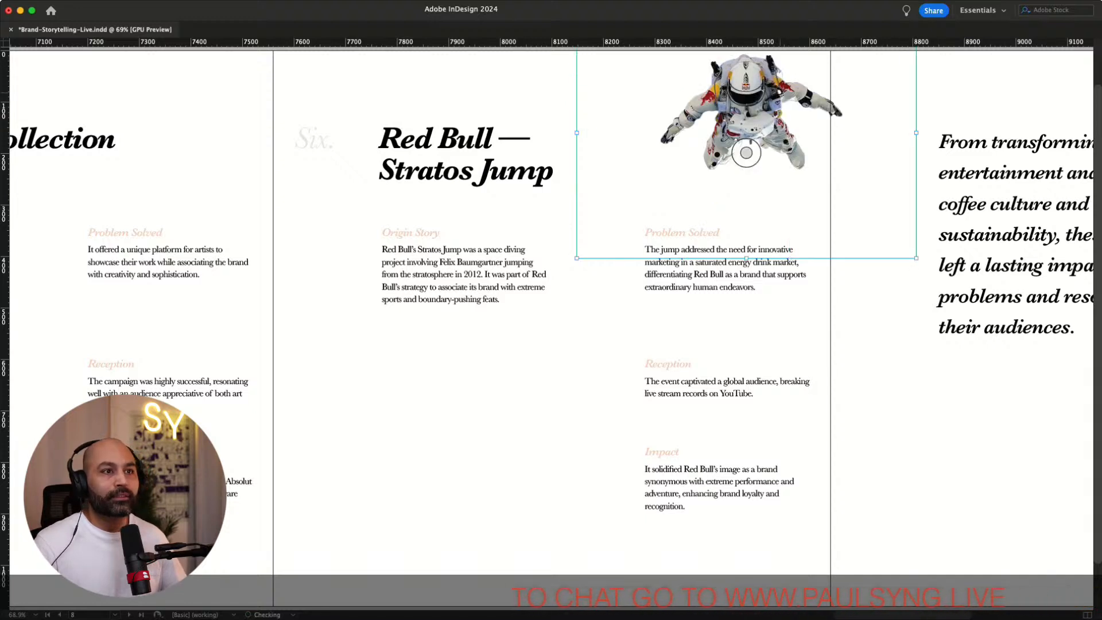
# Shift the Stratos jumper cutout slightly left and down, closer to the headline
pyautogui.moveTo(780, 93); pyautogui.dragTo(716, 113)
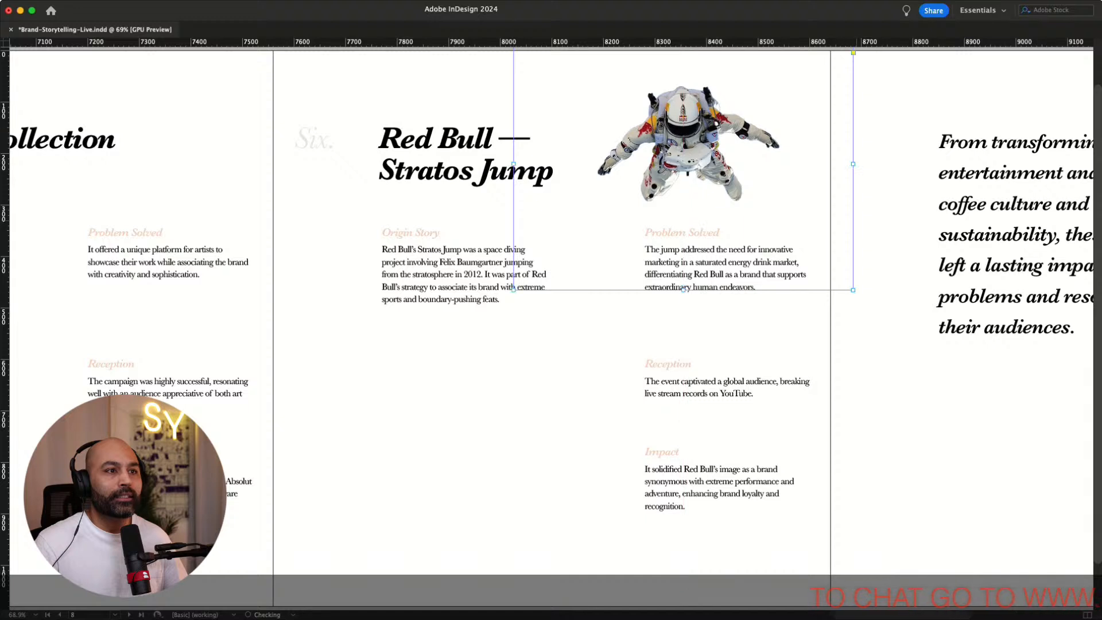
pyautogui.click(895, 226)
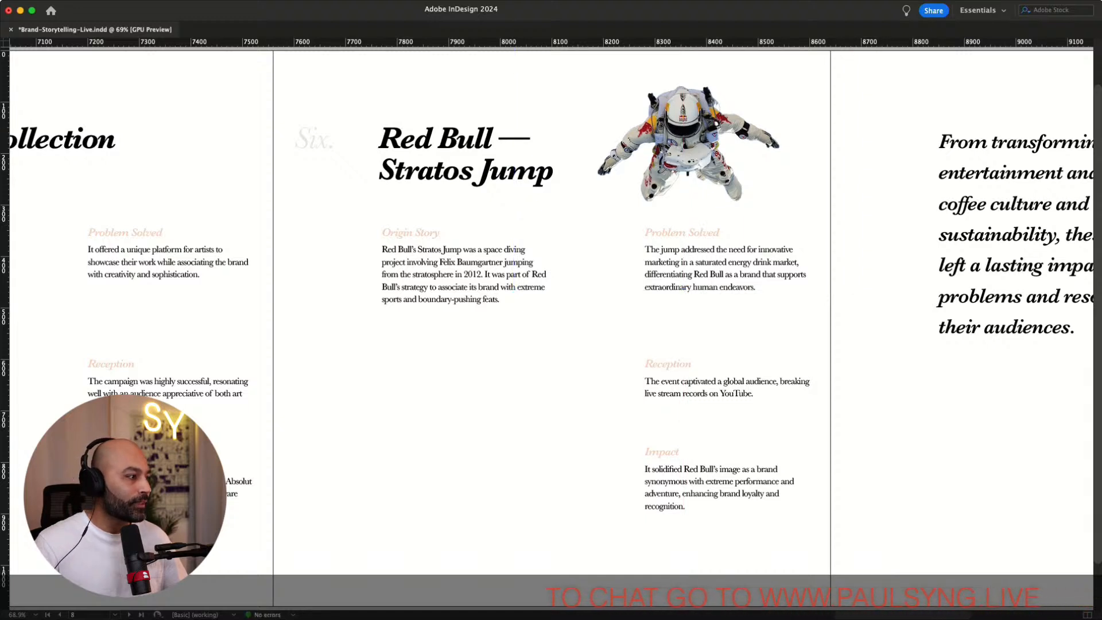
# Place the Baumgartner landing photo in a frame below the Origin Story text, spanning from the page edge to the middle column
pyautogui.press('super+d')
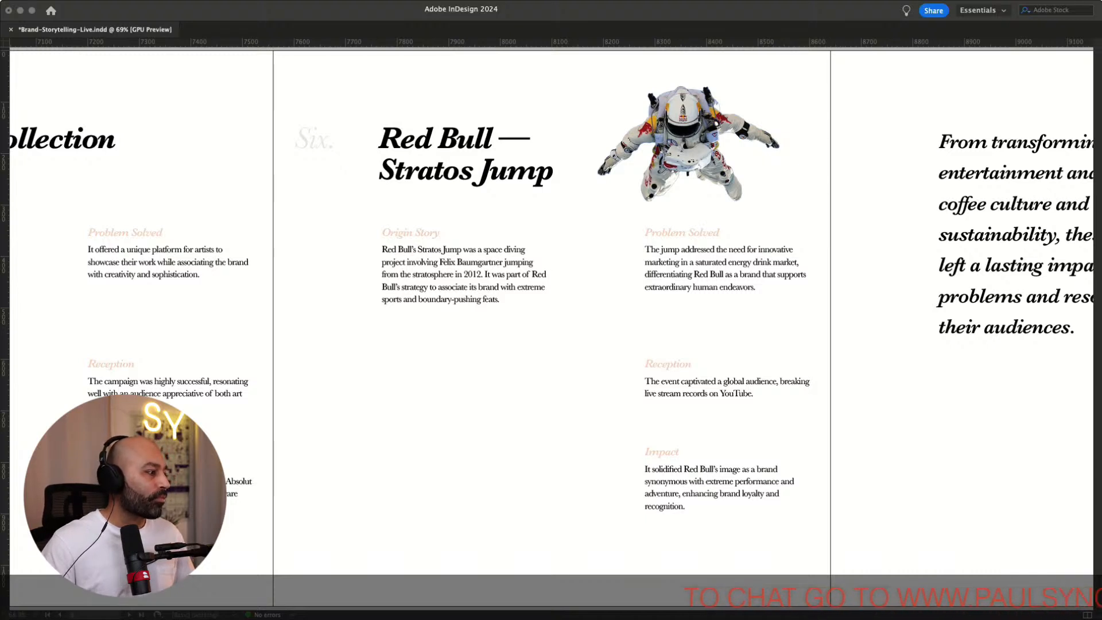
pyautogui.click(570, 372)
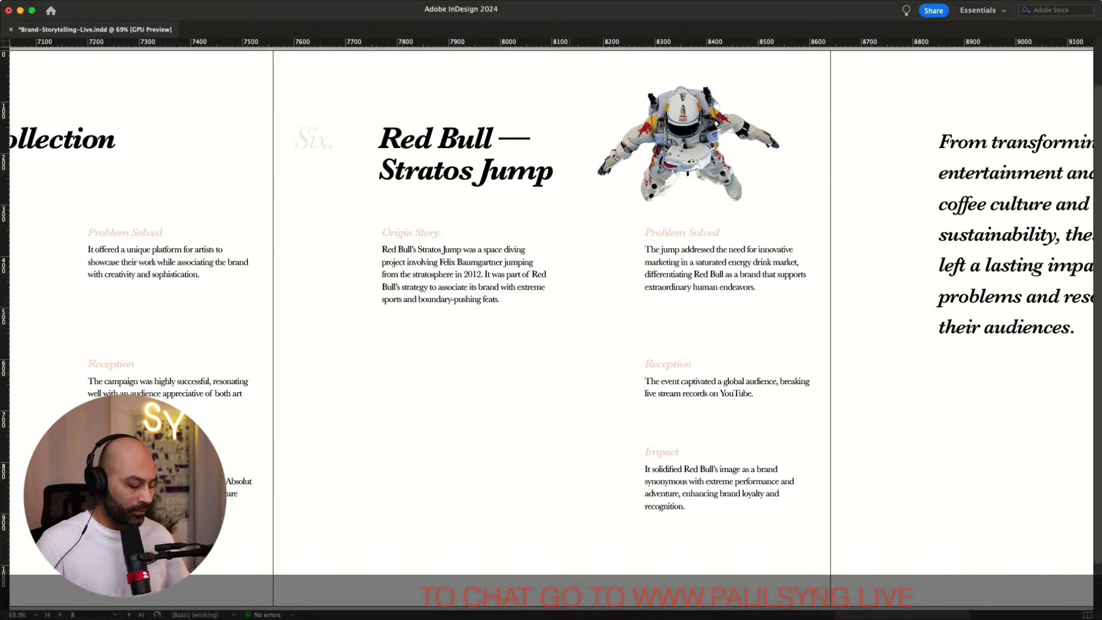
pyautogui.press('super+Tab')
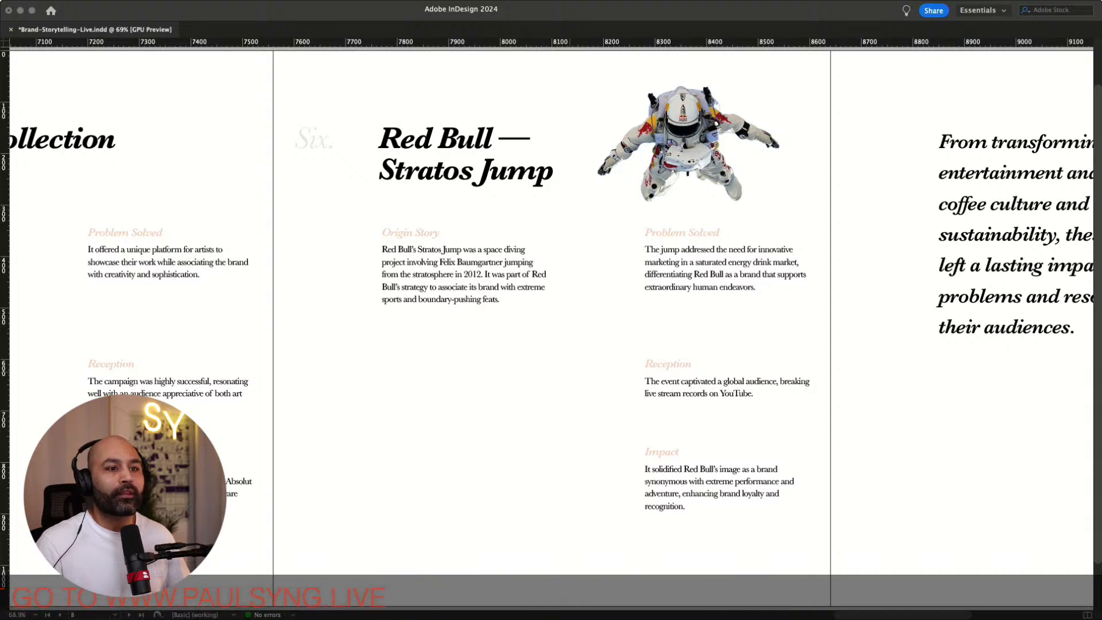
pyautogui.click(684, 428)
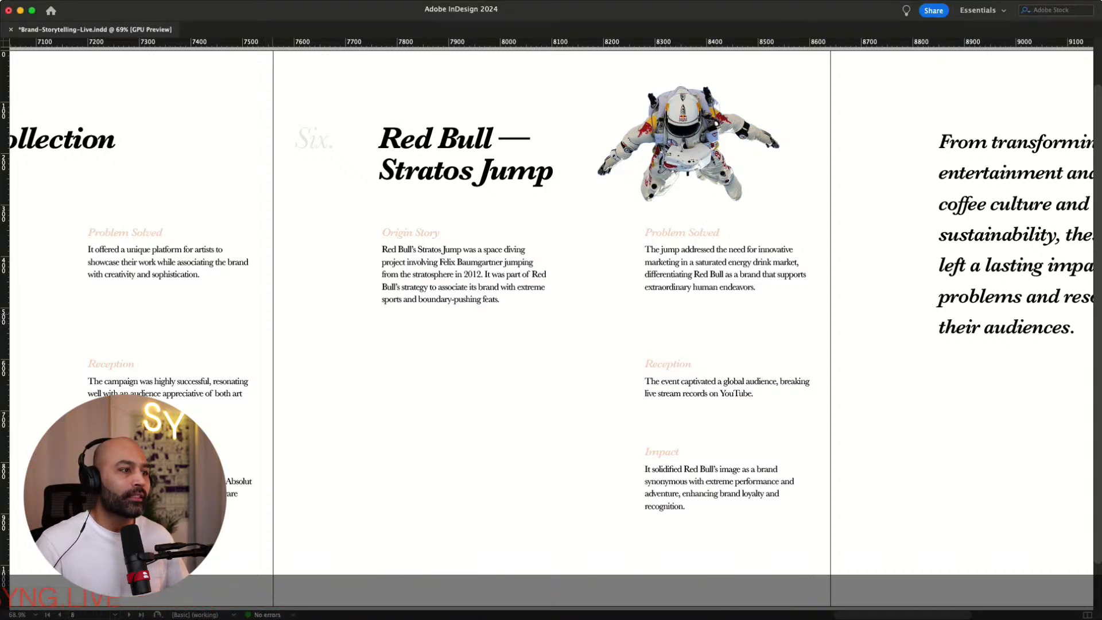
pyautogui.moveTo(273, 314); pyautogui.dragTo(618, 544)
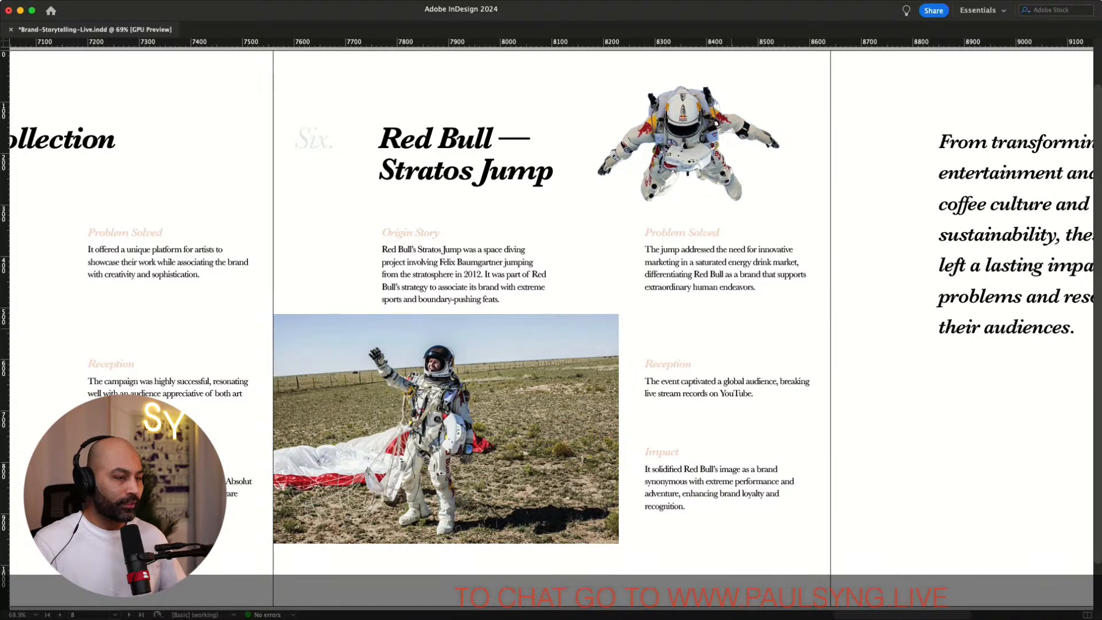
# Move the landing photo frame onto the left margin and extend its bottom edge toward the page bottom
pyautogui.press('w')
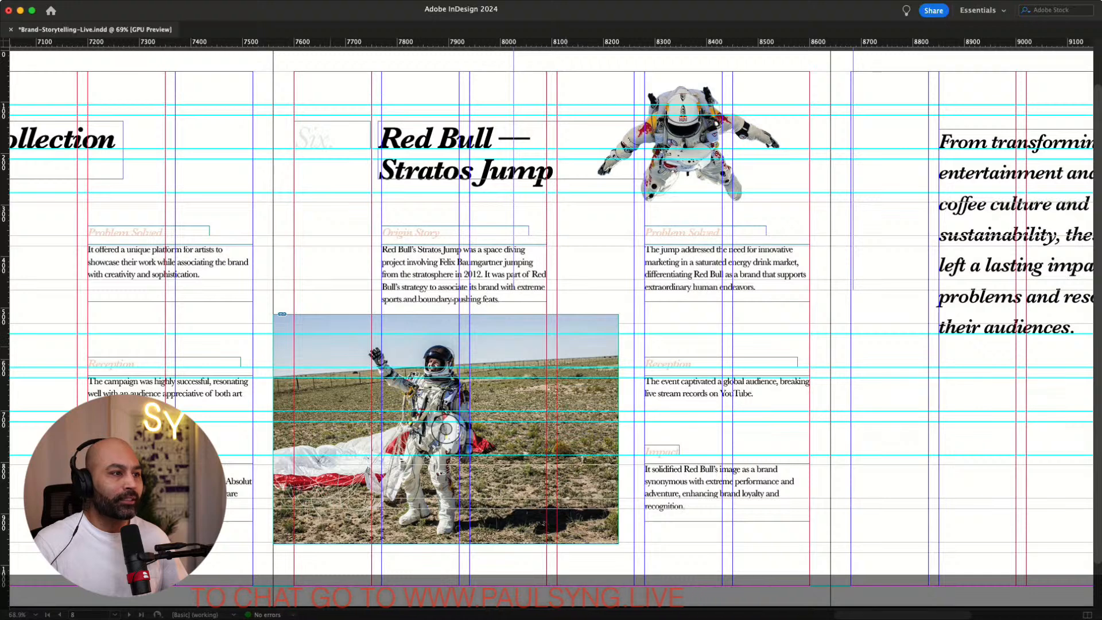
pyautogui.moveTo(494, 357); pyautogui.dragTo(514, 377)
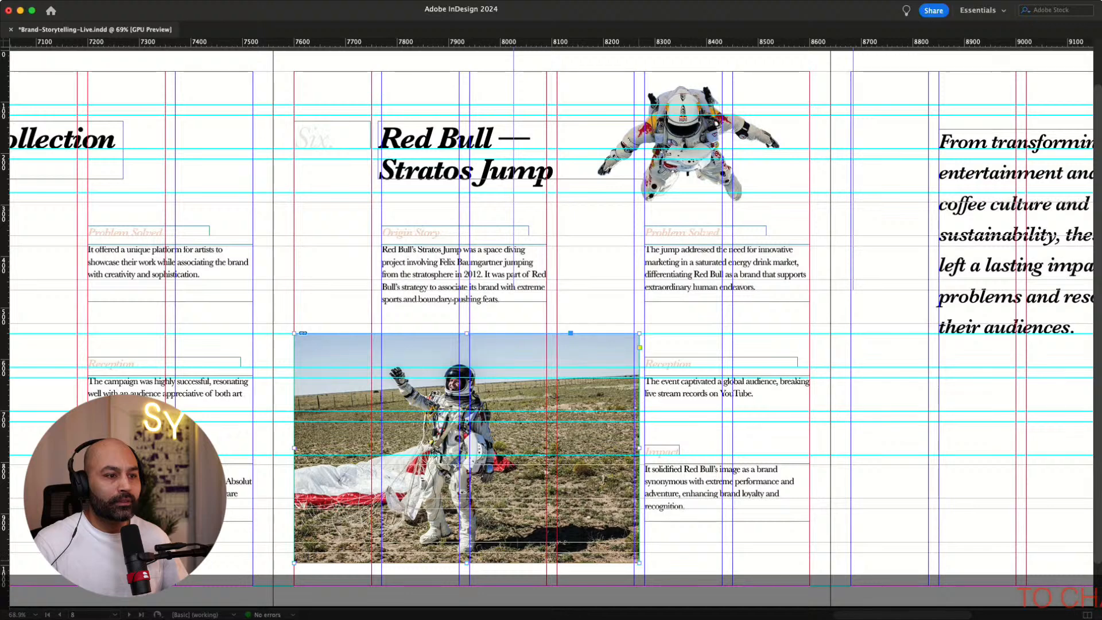
pyautogui.moveTo(639, 562); pyautogui.dragTo(634, 585)
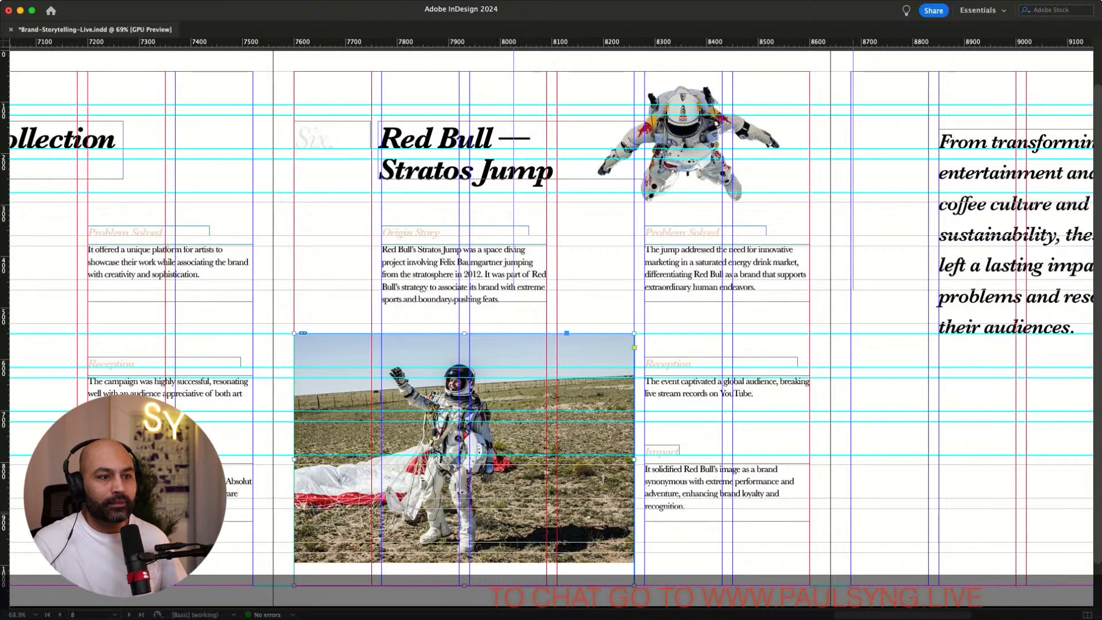
pyautogui.press('super+shift+a')
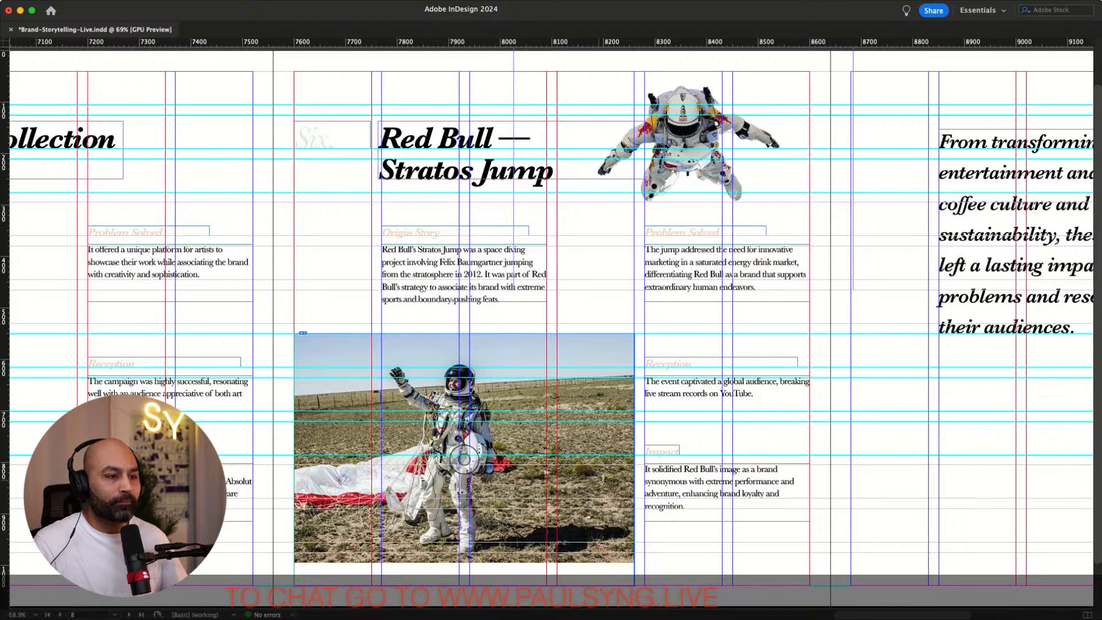
pyautogui.press('super+z')
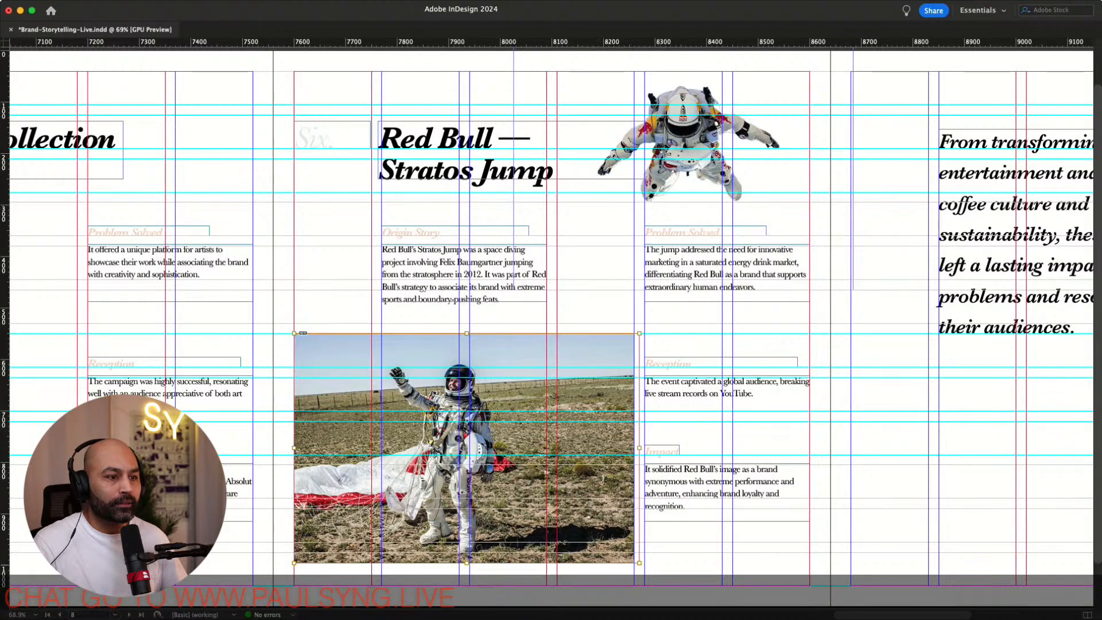
pyautogui.press('super+shift+a')
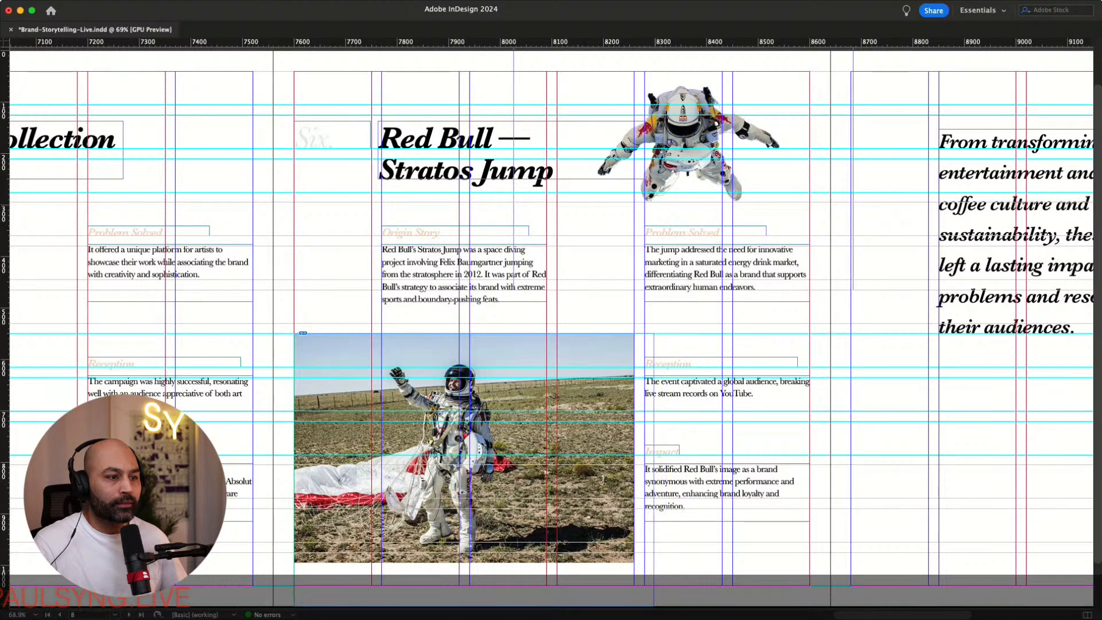
# Enlarge the landing photo inside its frame and nudge it upward to fill the frame
pyautogui.moveTo(651, 607); pyautogui.dragTo(688, 595)
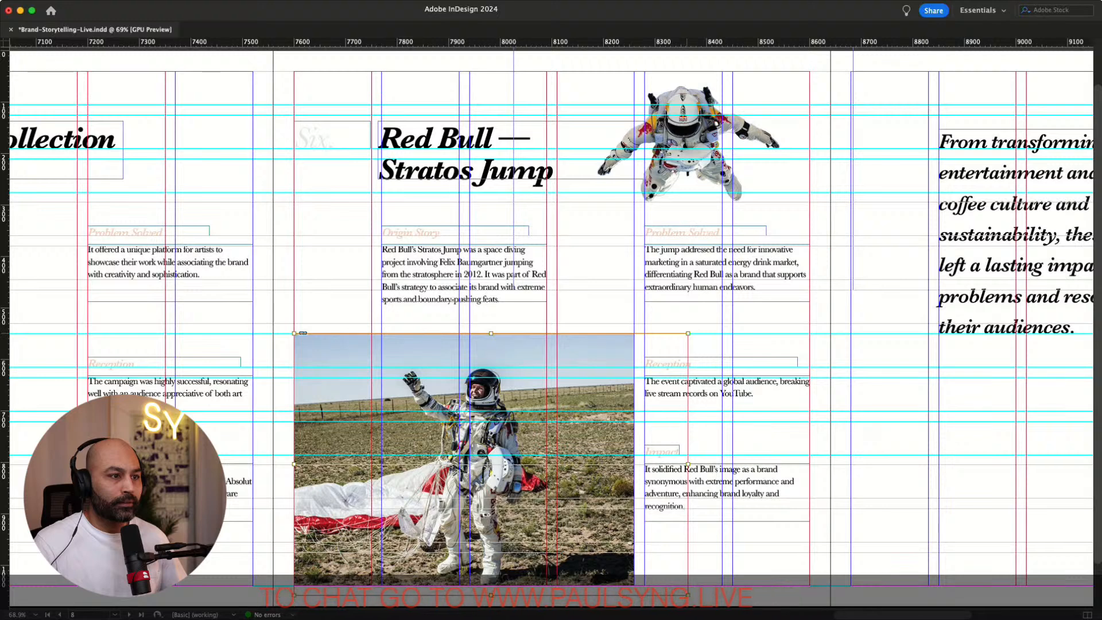
pyautogui.moveTo(688, 333); pyautogui.dragTo(702, 324)
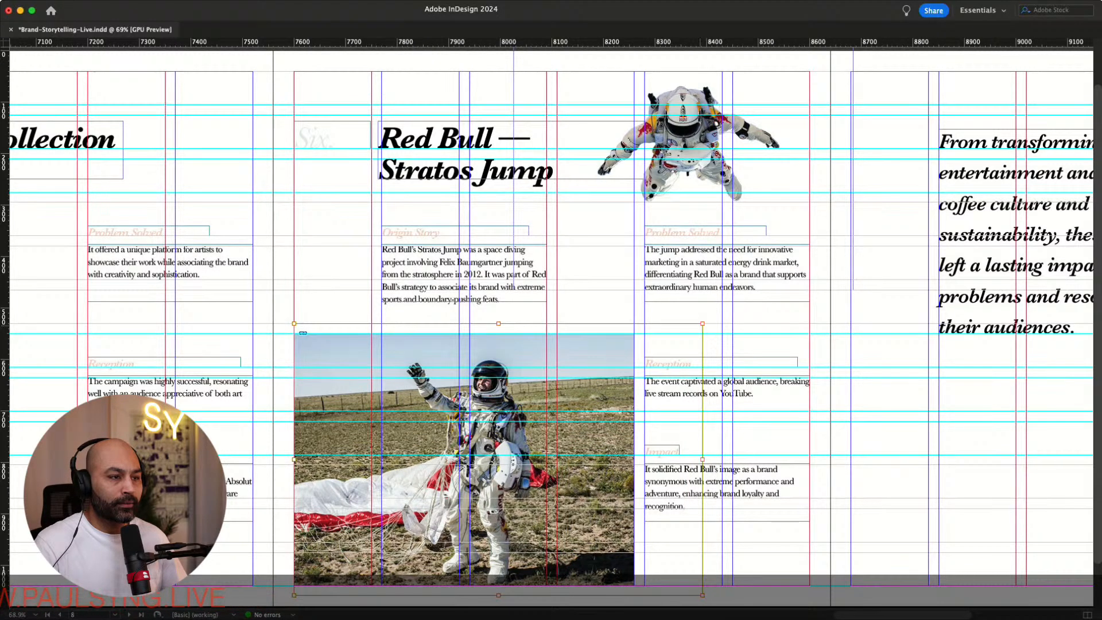
pyautogui.hotkey('shift', 'Up')
pyautogui.hotkey('shift', 'Up')
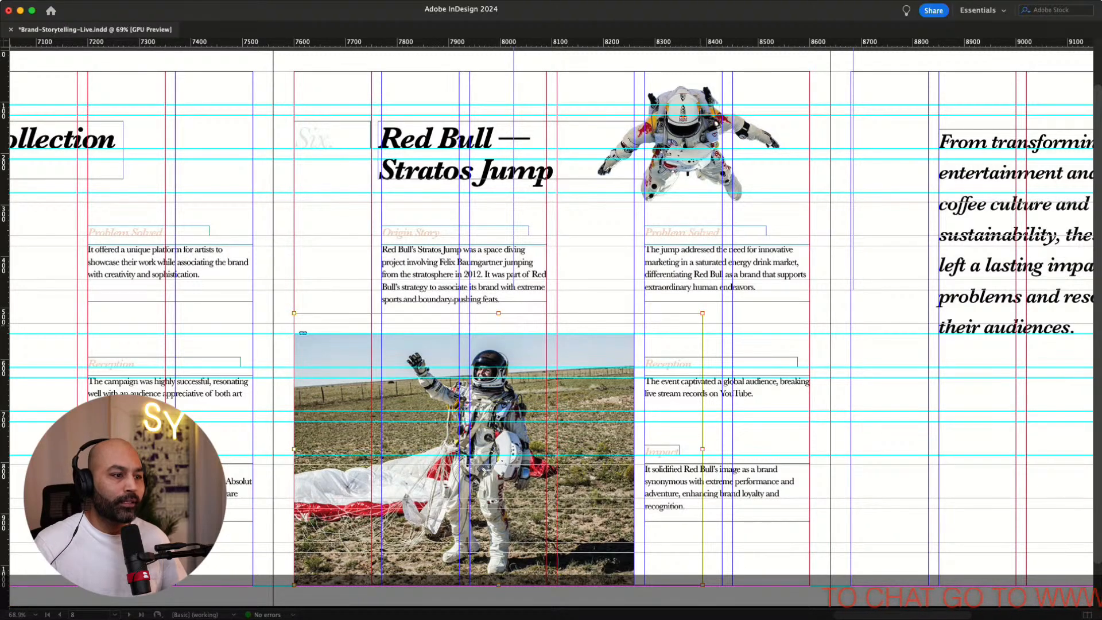
pyautogui.click(878, 433)
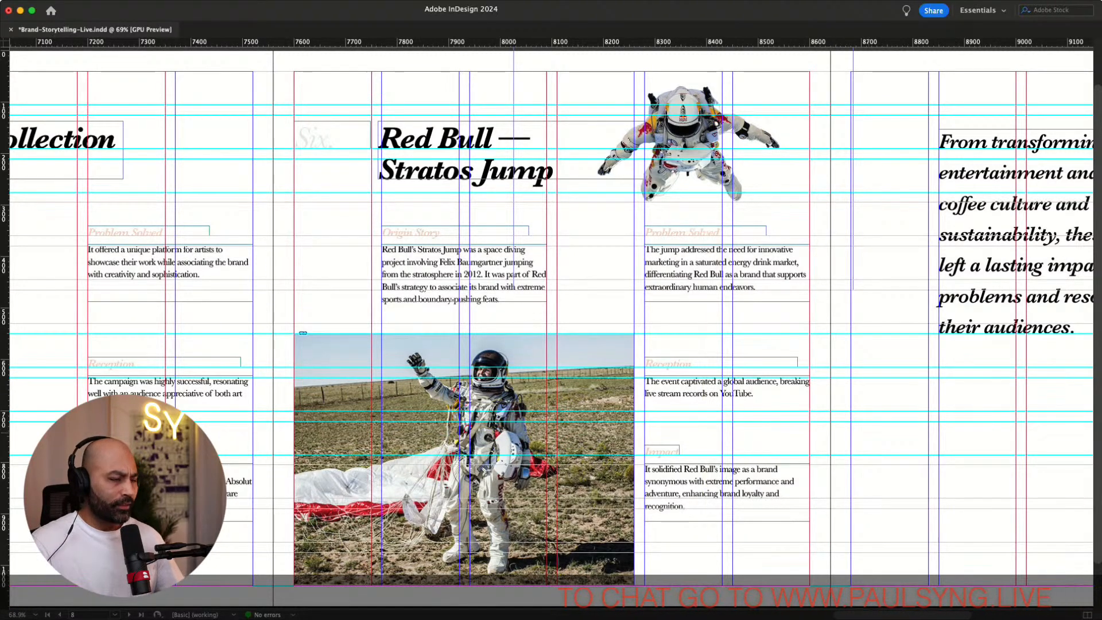
pyautogui.press('w')
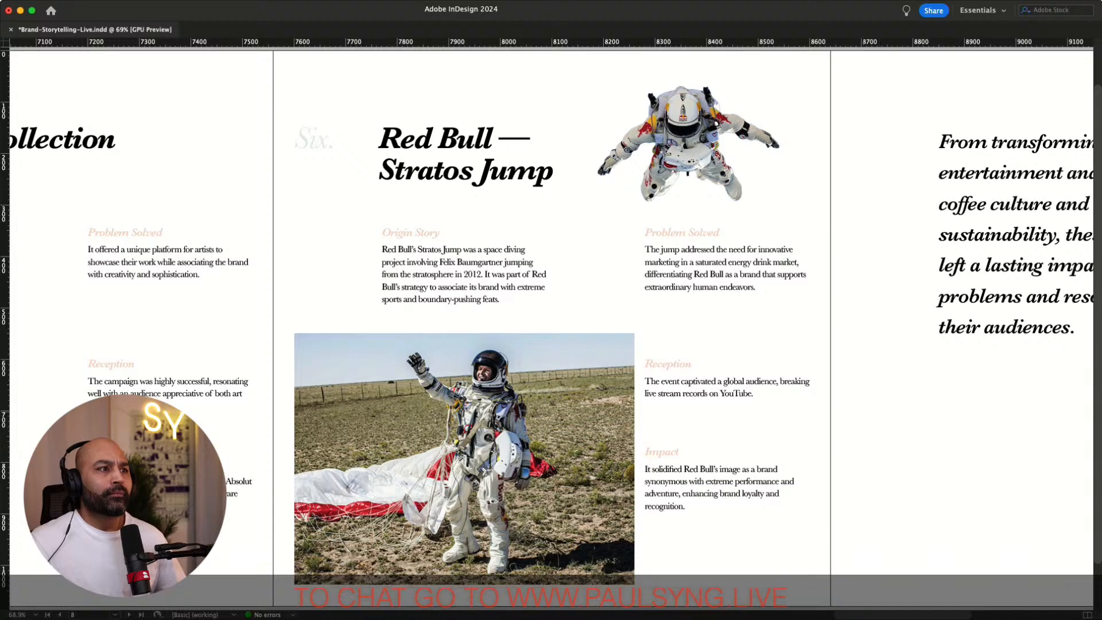
pyautogui.scroll(2, 551, 330)
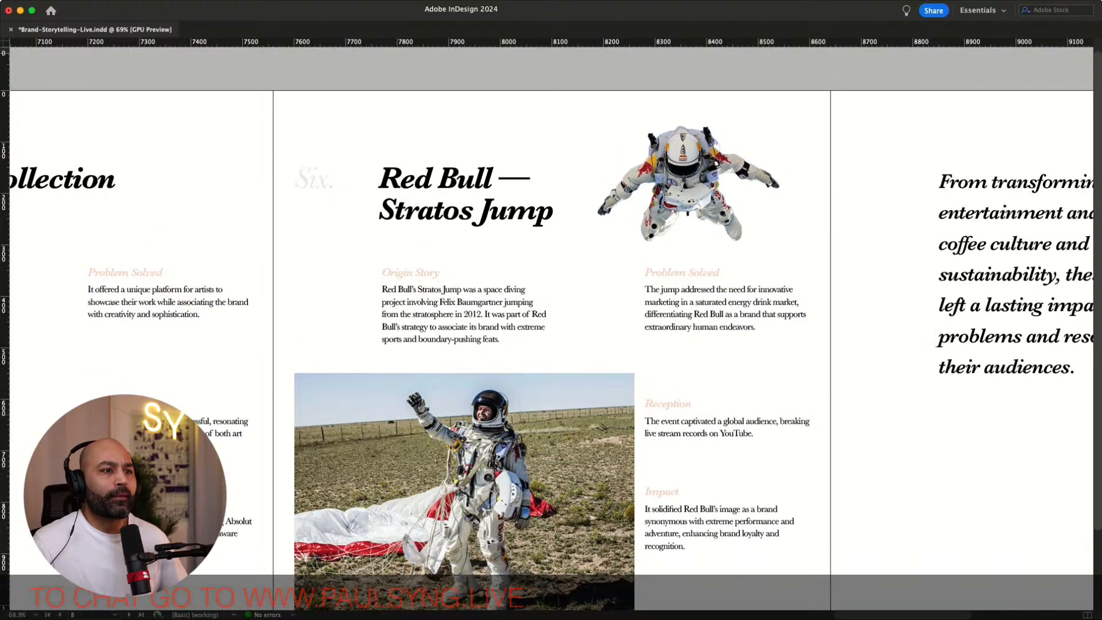
pyautogui.scroll(-4, 551, 330)
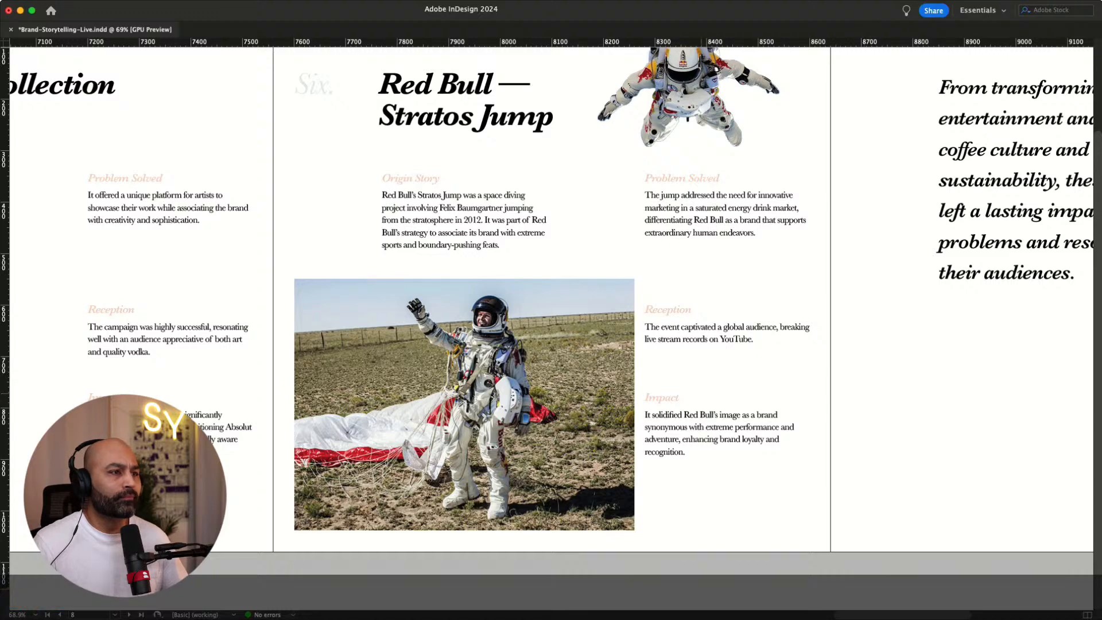
# Crop the landing photo frame's left edge in to the Origin Story column
pyautogui.press('w')
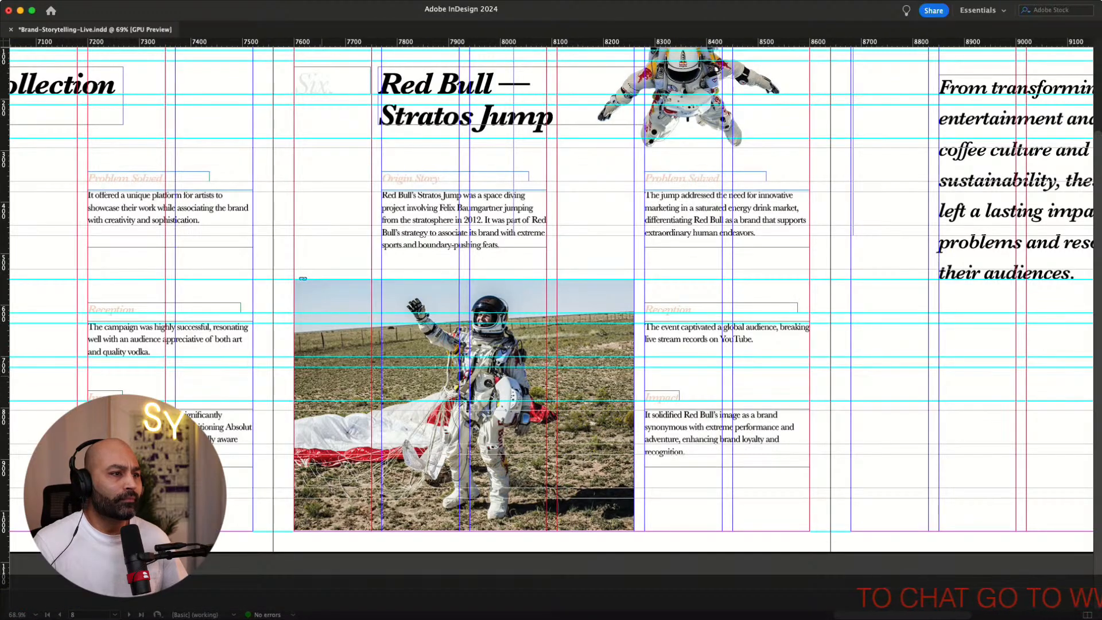
pyautogui.click(322, 376)
pyautogui.moveTo(294, 405); pyautogui.dragTo(331, 407)
pyautogui.press('w')
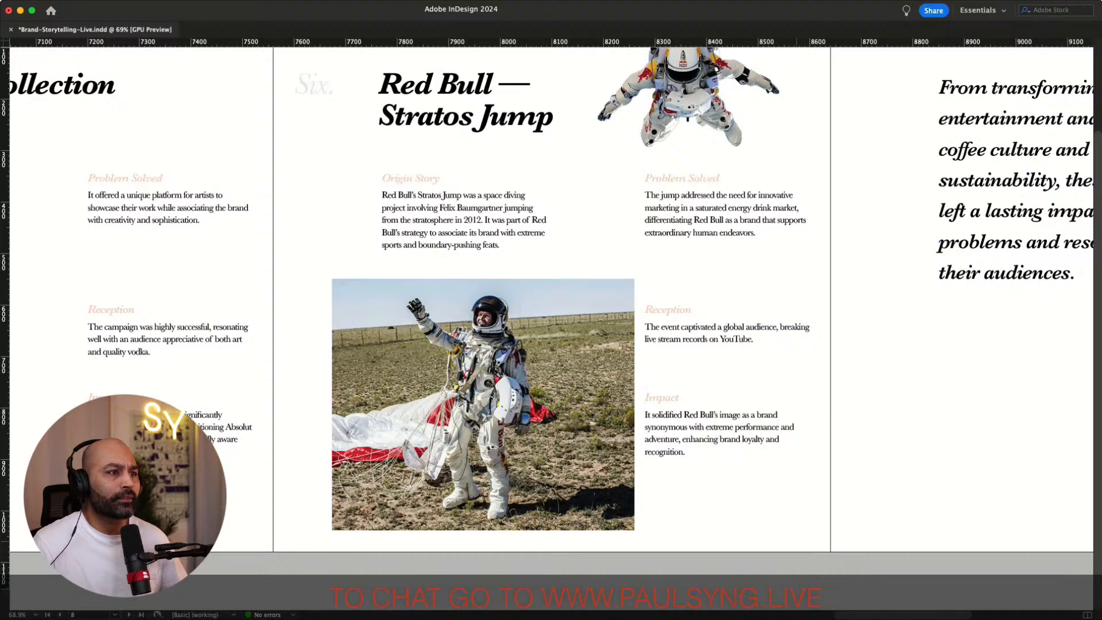
pyautogui.press('w')
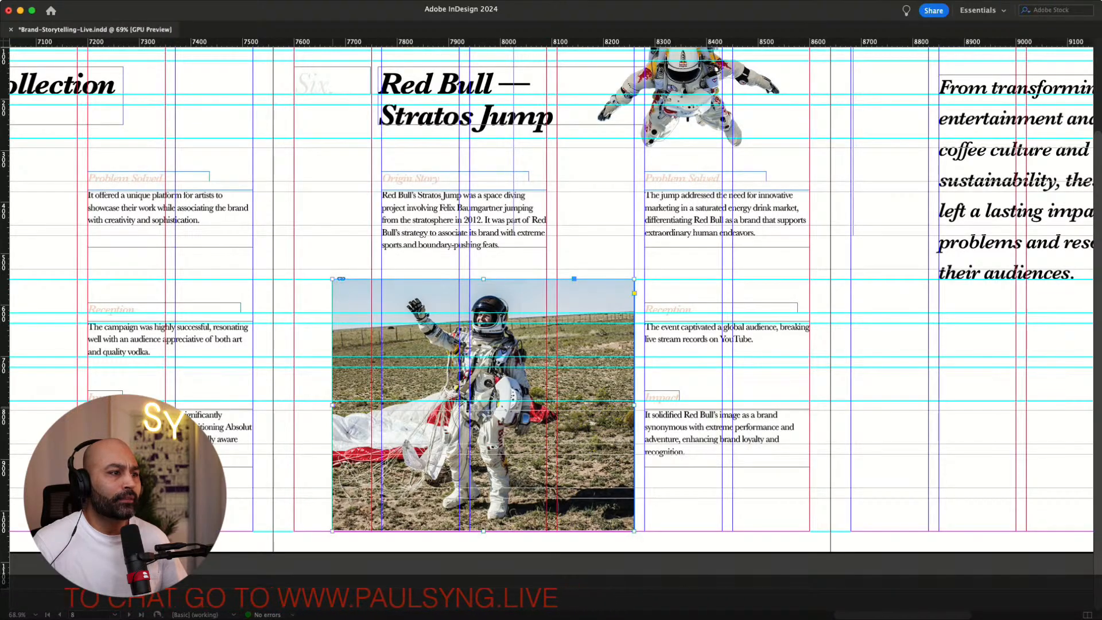
pyautogui.moveTo(332, 405); pyautogui.dragTo(381, 406)
pyautogui.press('w')
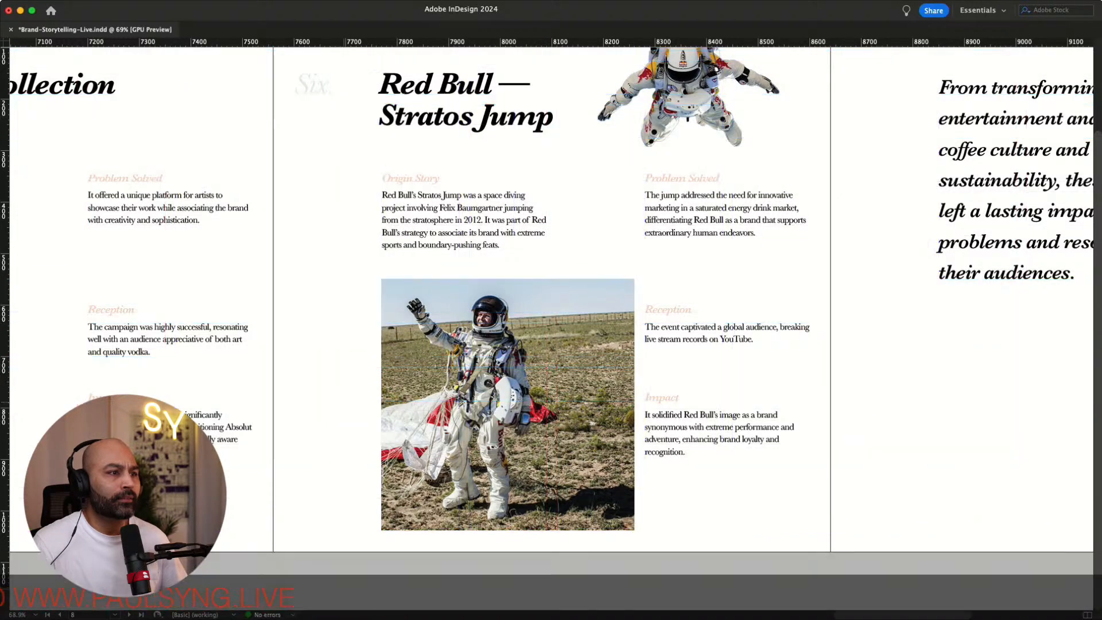
# Extend the landing photo frame out to the page's left edge and past the bottom edge as a bleed
pyautogui.scroll(3, 551, 321)
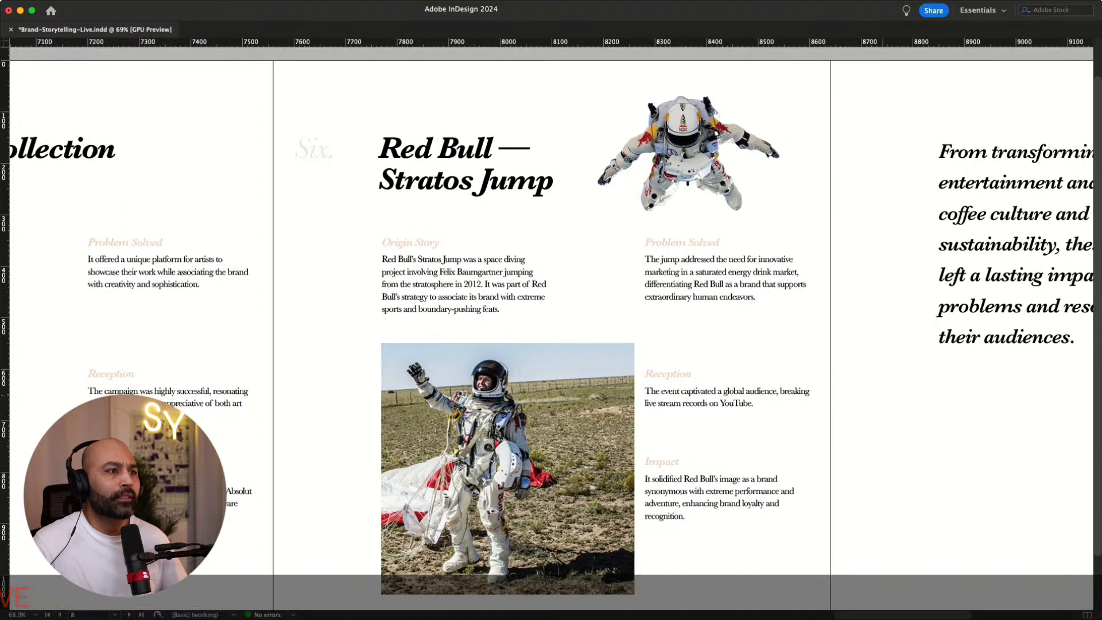
pyautogui.scroll(-2, 551, 321)
pyautogui.press('w')
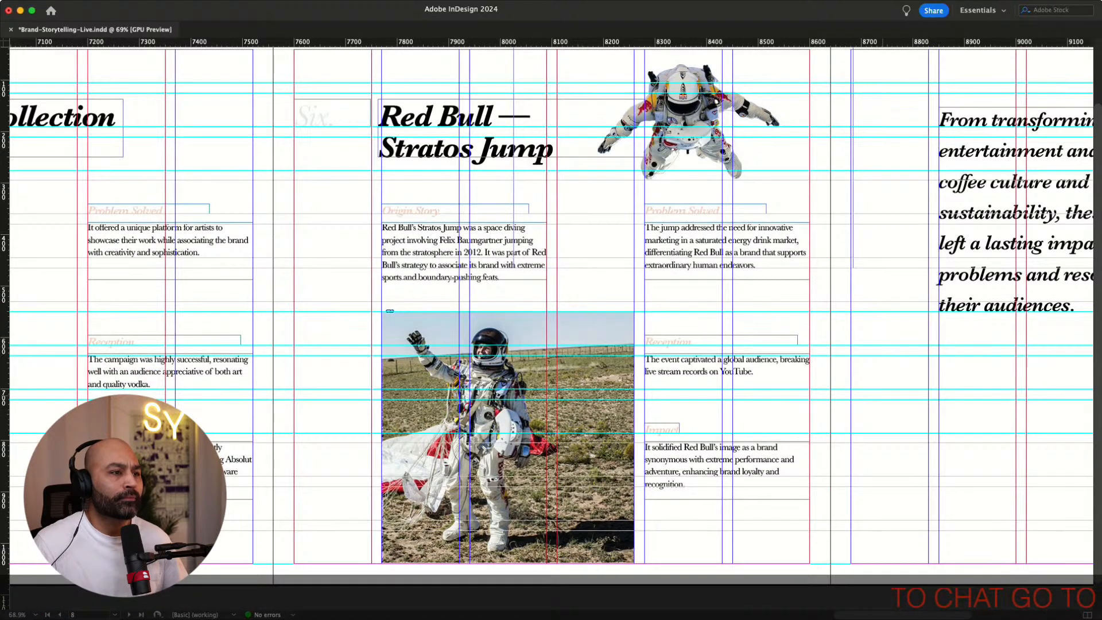
pyautogui.click(565, 402)
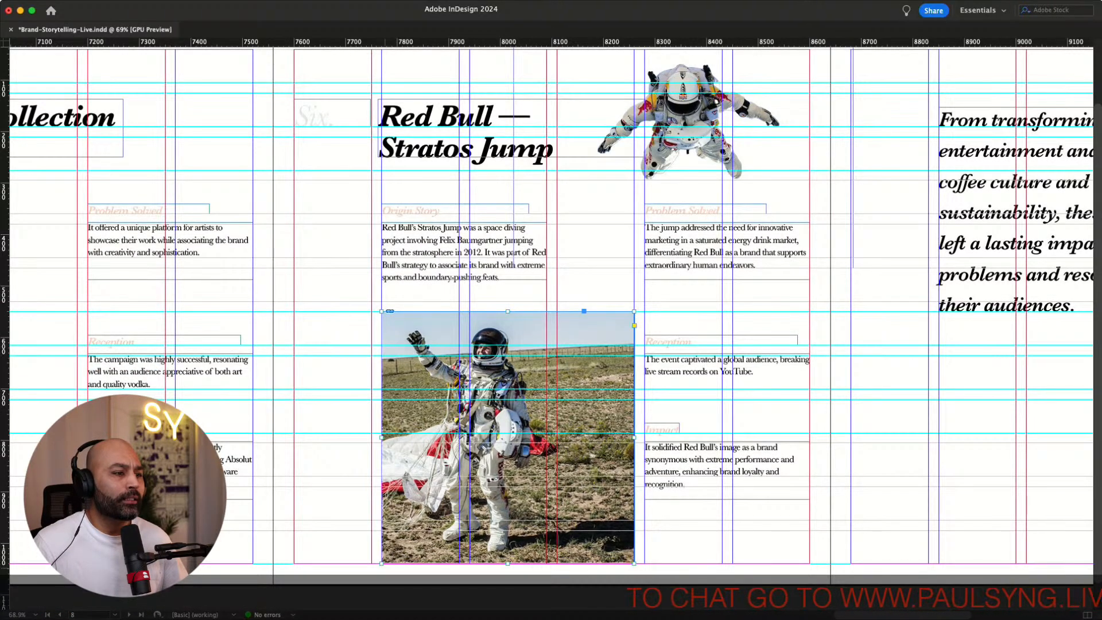
pyautogui.moveTo(381, 563); pyautogui.dragTo(273, 596)
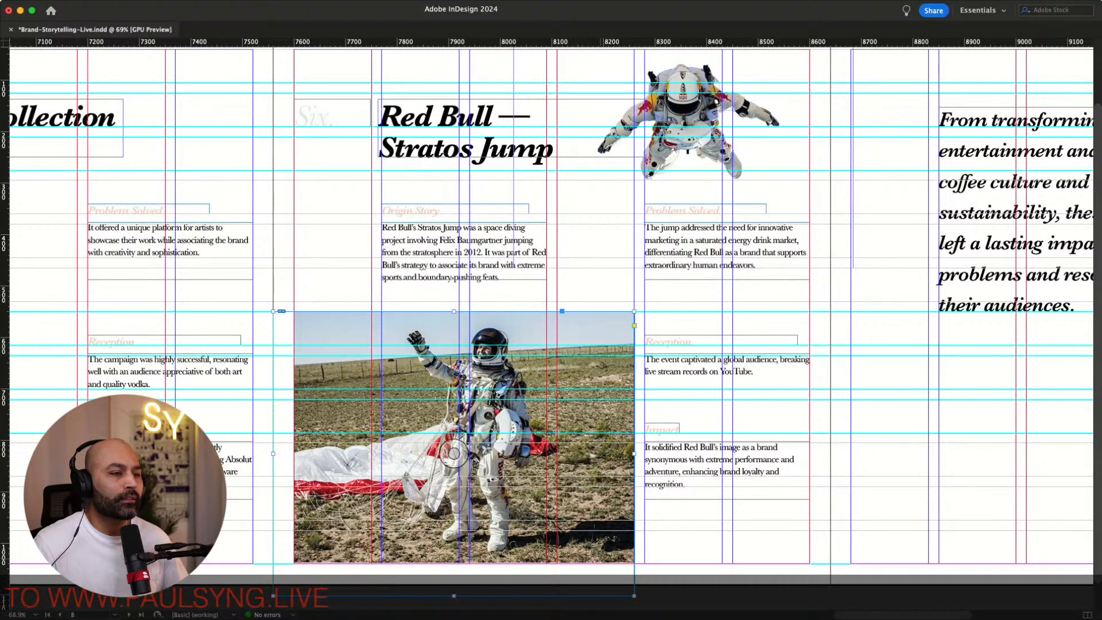
pyautogui.press('w')
pyautogui.scroll(-1, 551, 327)
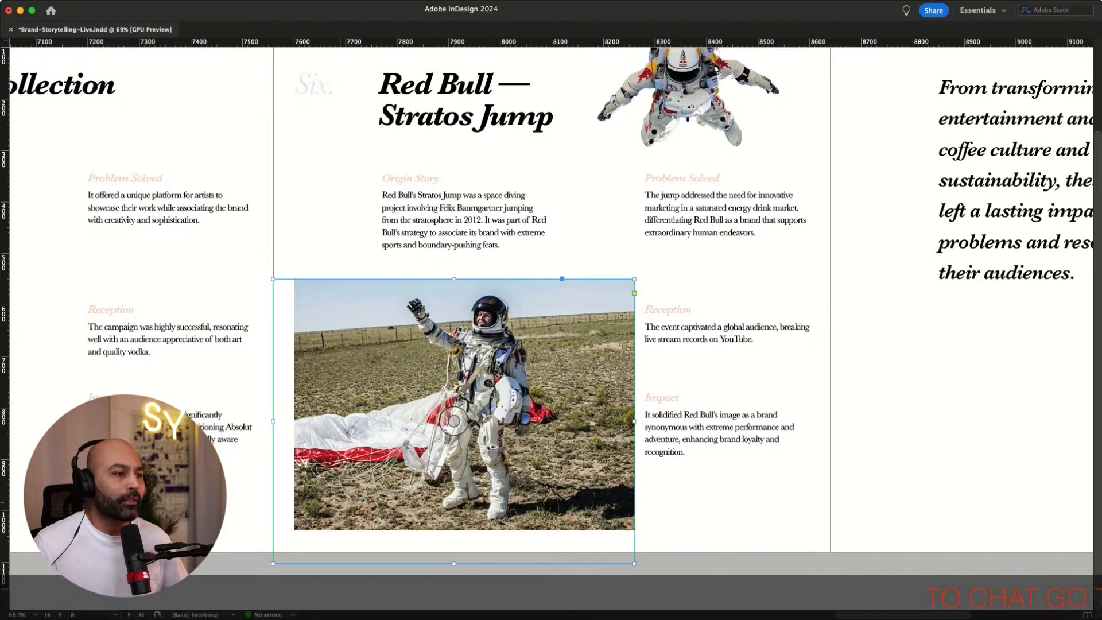
# Reposition and enlarge the landing photo within its bleed frame so the jumper sits centred
pyautogui.click(454, 421)
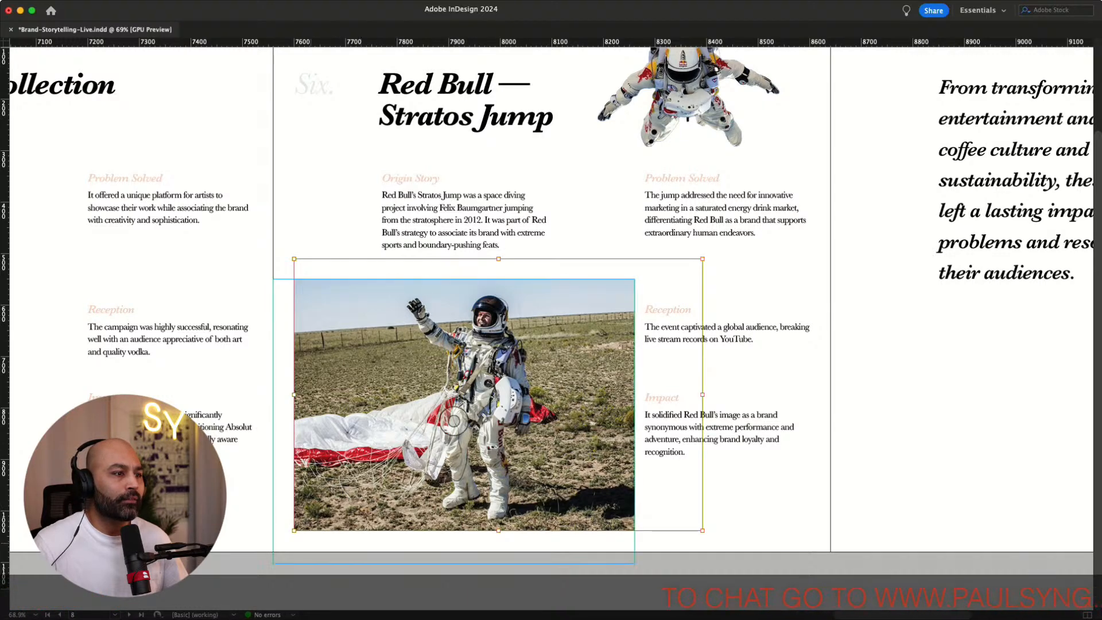
pyautogui.moveTo(454, 421); pyautogui.dragTo(380, 446)
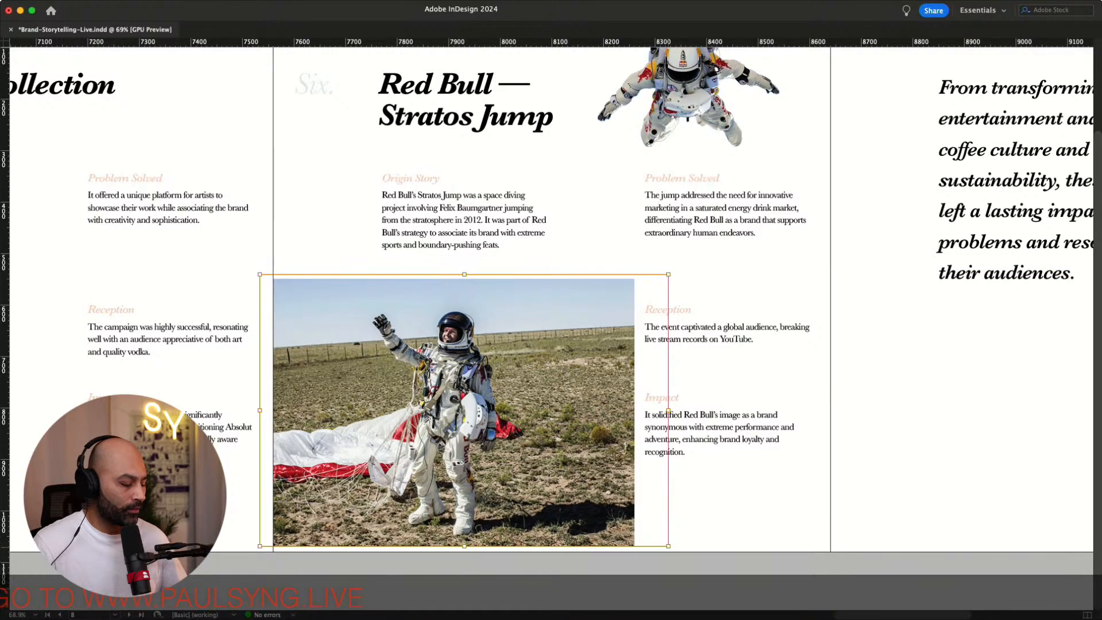
pyautogui.moveTo(668, 546); pyautogui.dragTo(706, 571)
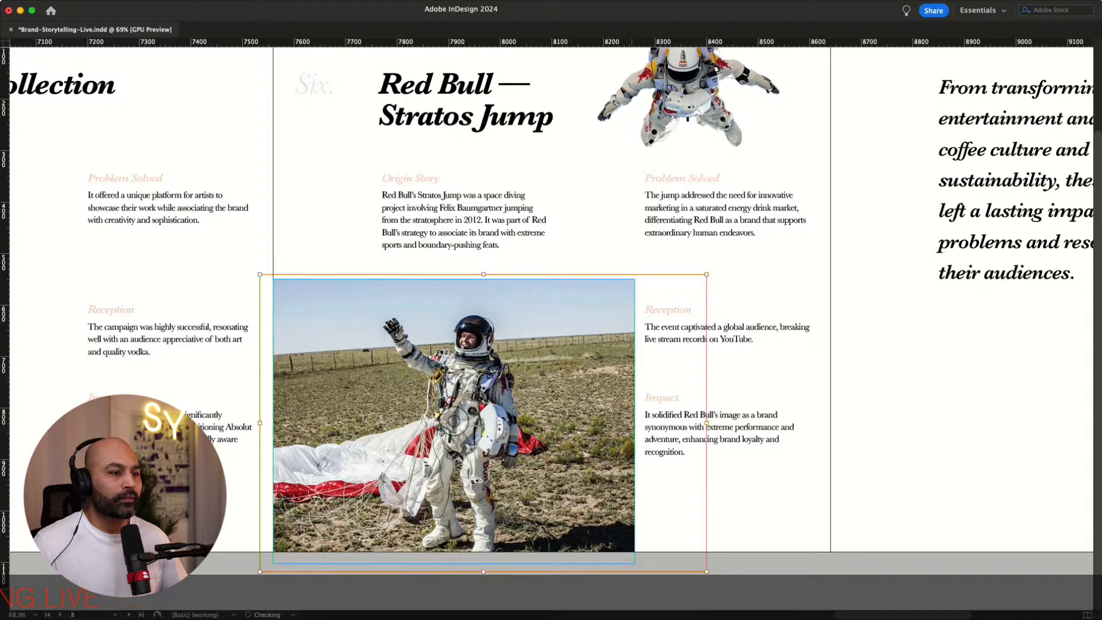
pyautogui.moveTo(536, 470); pyautogui.dragTo(527, 457)
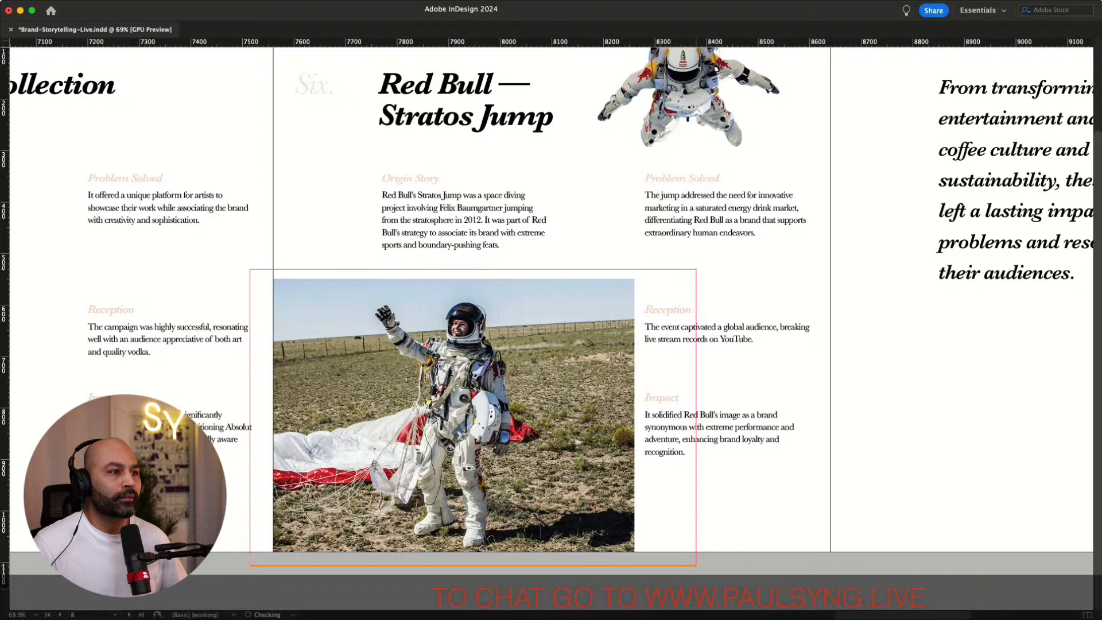
pyautogui.moveTo(526, 458); pyautogui.dragTo(526, 457)
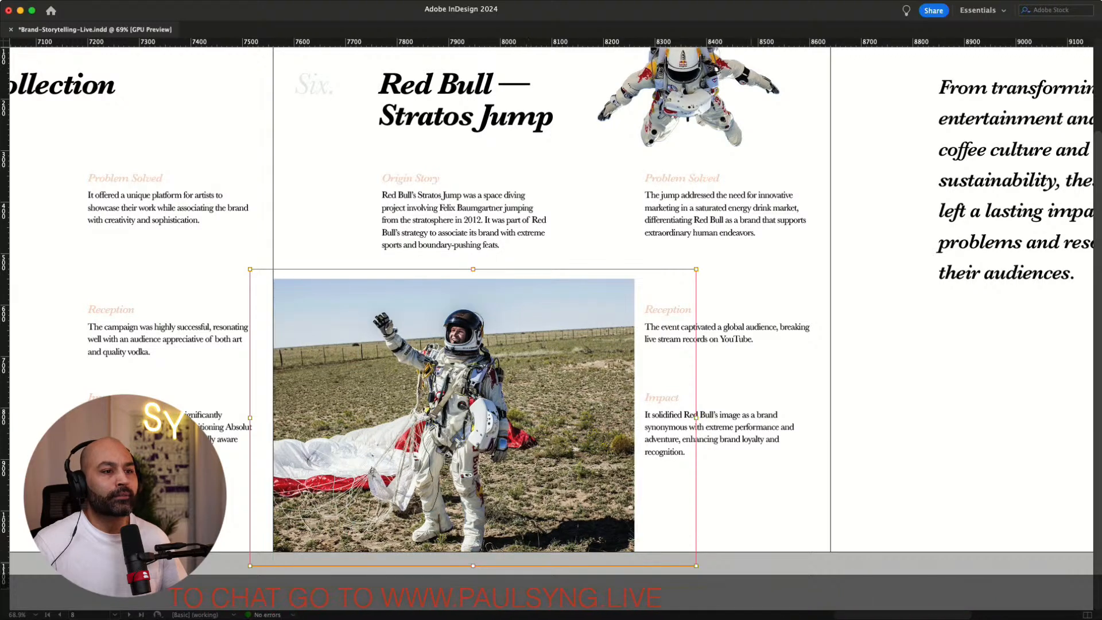
pyautogui.click(528, 573)
pyautogui.press('w')
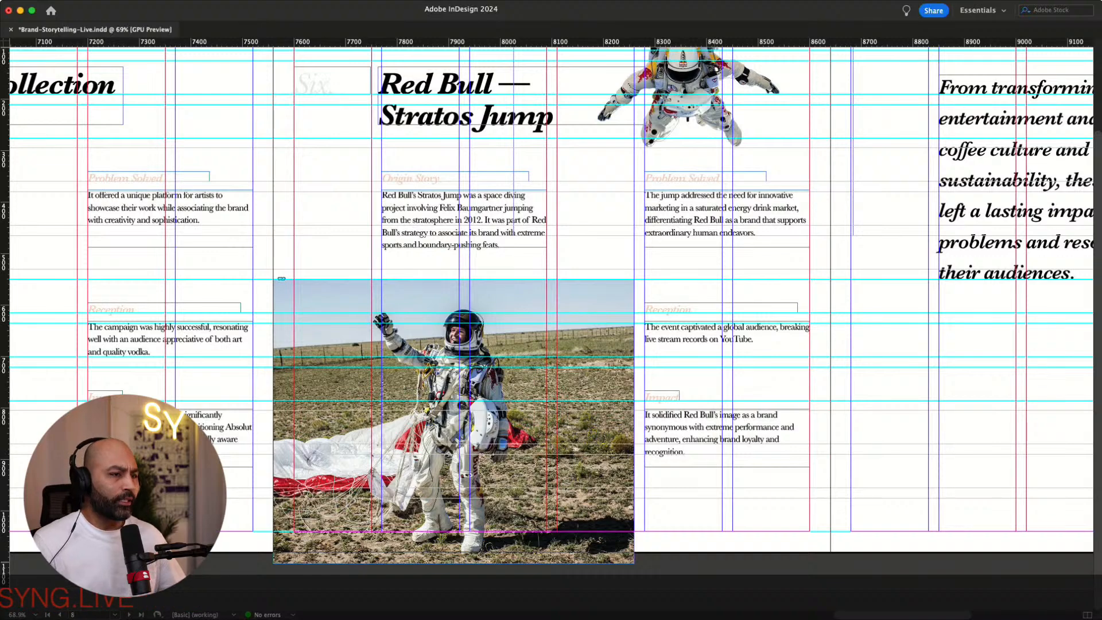
# Toggle the preview mode on and off to review the Red Bull spread layout
pyautogui.press('w')
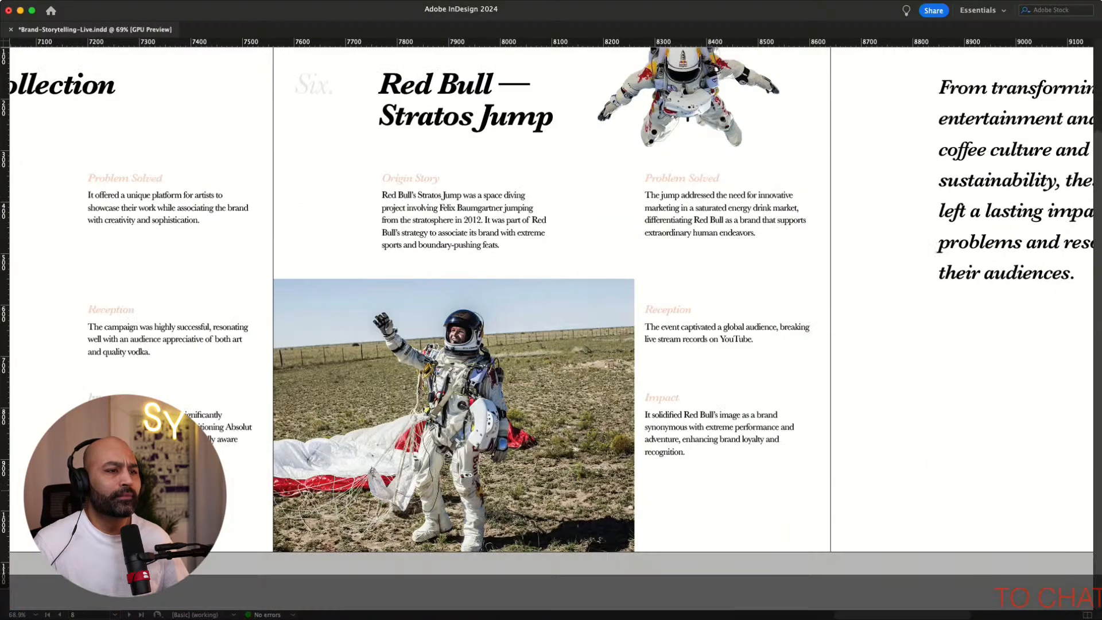
pyautogui.press('w')
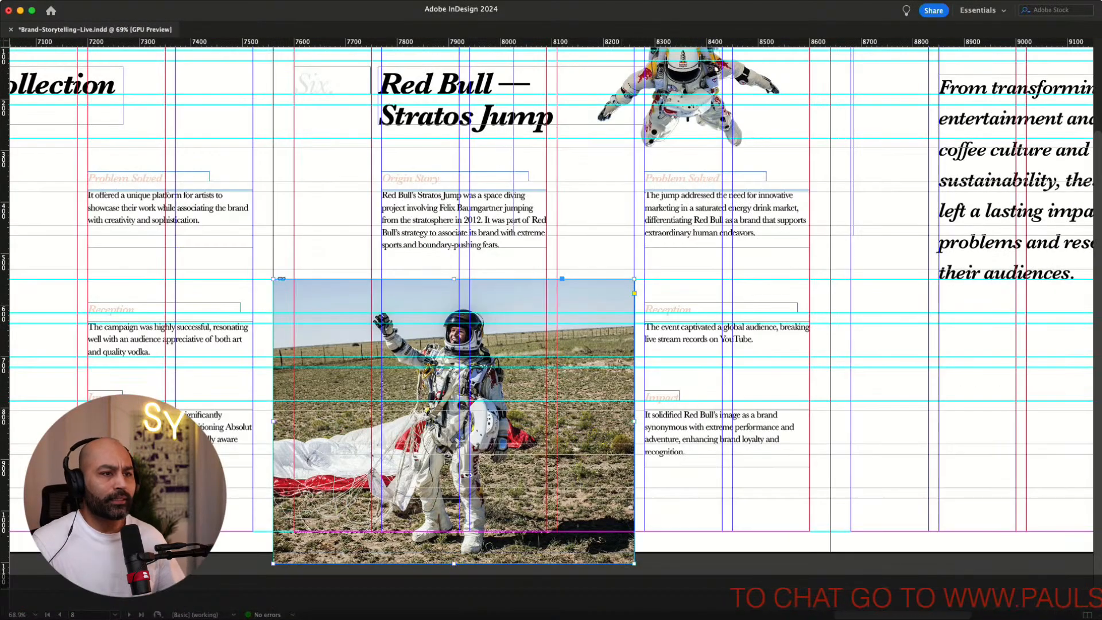
pyautogui.press('w')
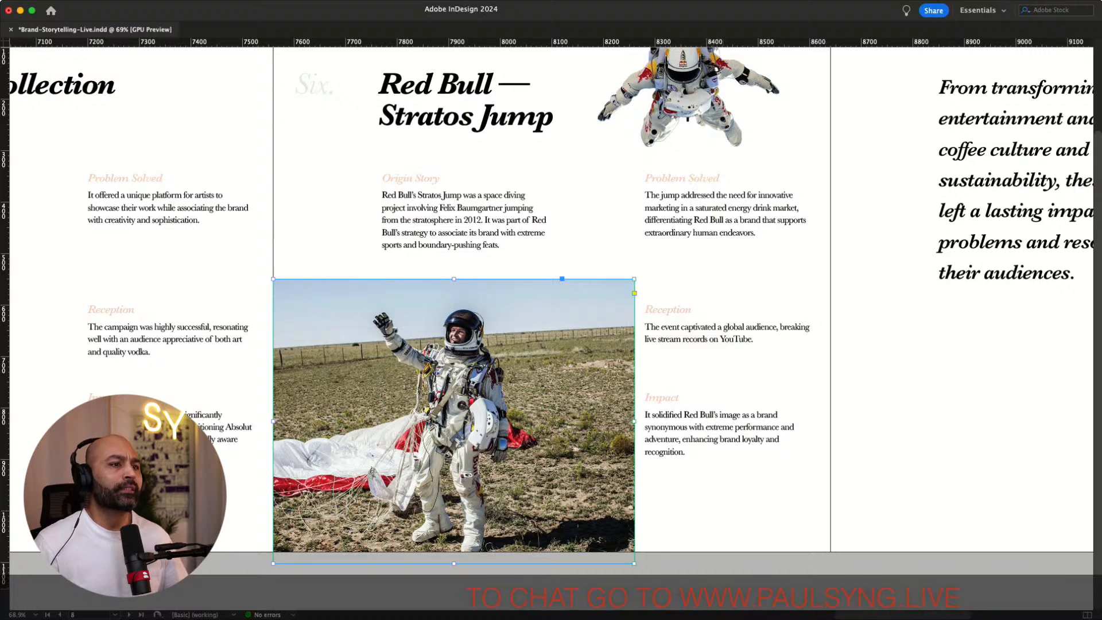
pyautogui.click(889, 427)
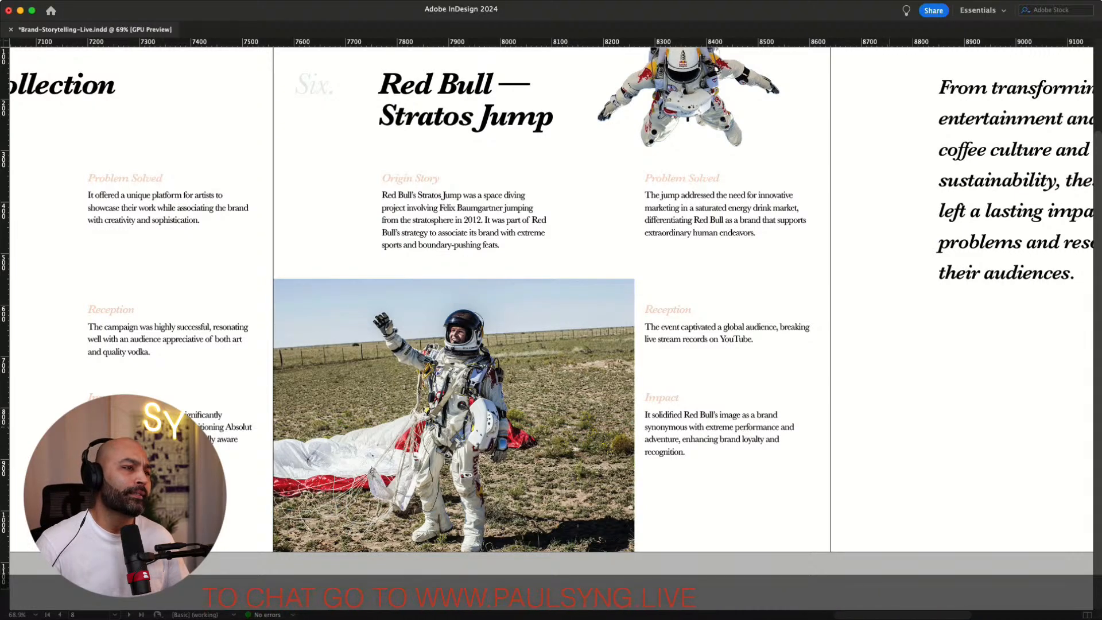
pyautogui.scroll(1, 550, 327)
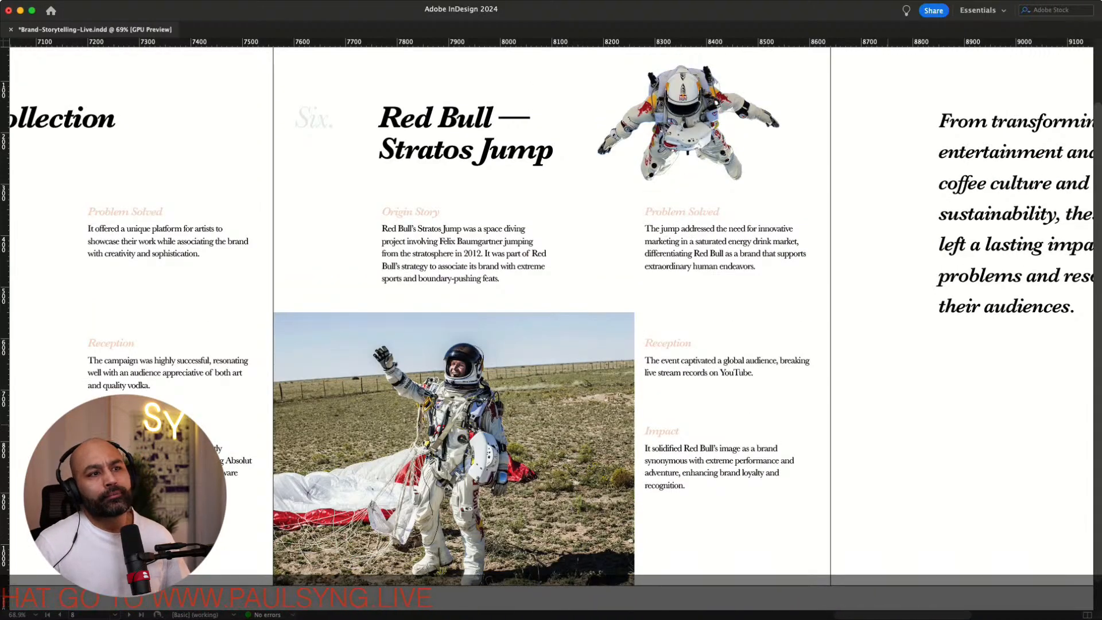
pyautogui.scroll(1, 551, 327)
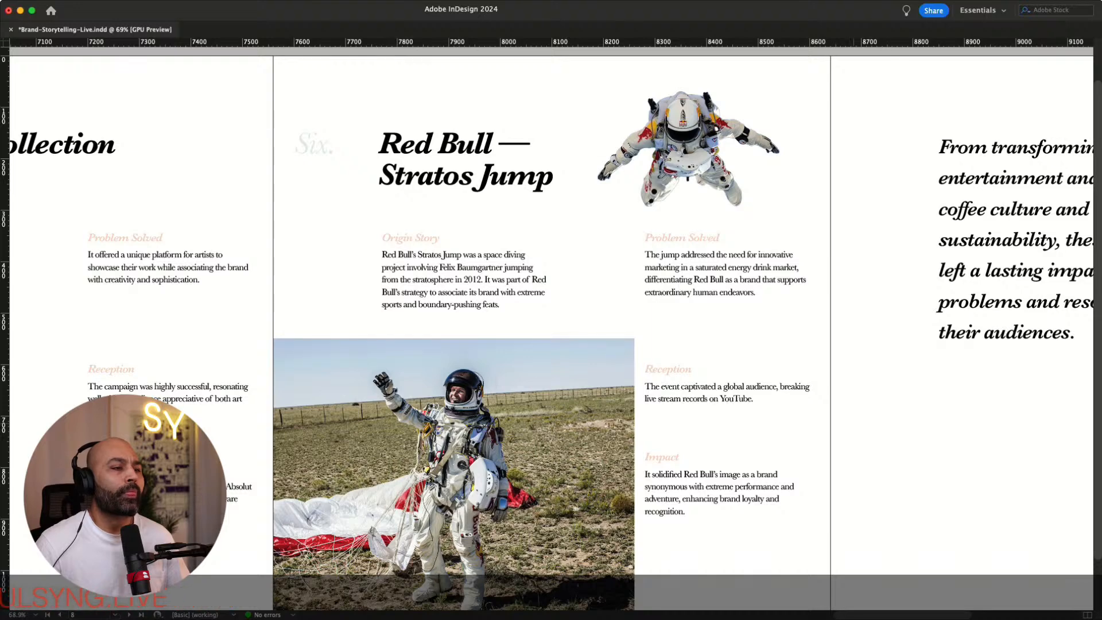
pyautogui.scroll(-1, 453, 444)
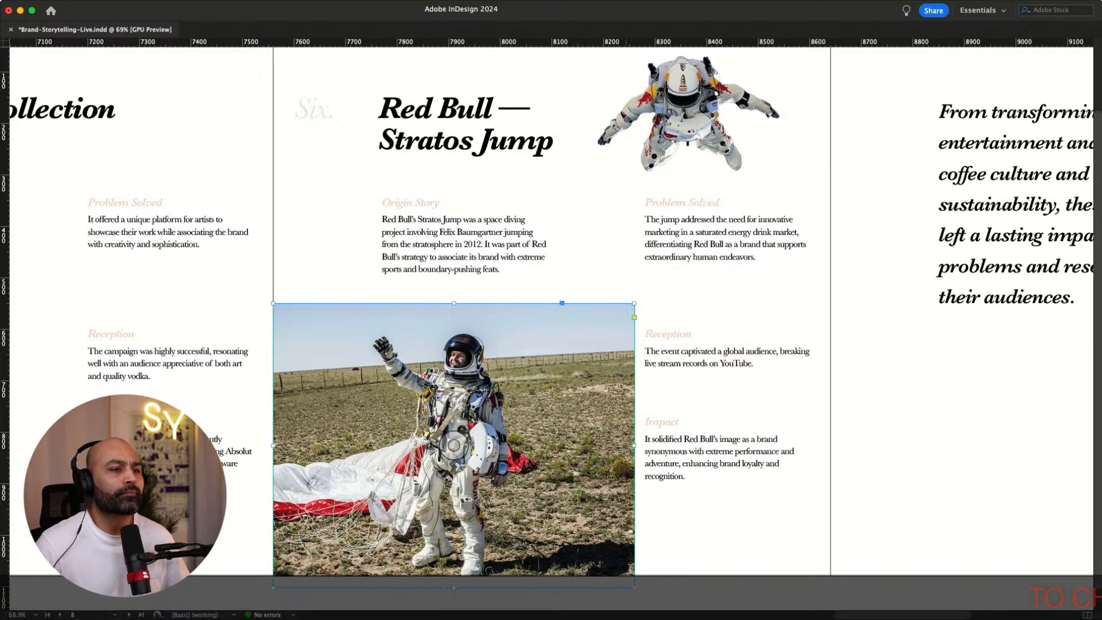
# Crop the landing photo frame's right edge inward so it stops short of the right text column
pyautogui.press('w')
pyautogui.moveTo(634, 446); pyautogui.dragTo(557, 445)
pyautogui.press('w')
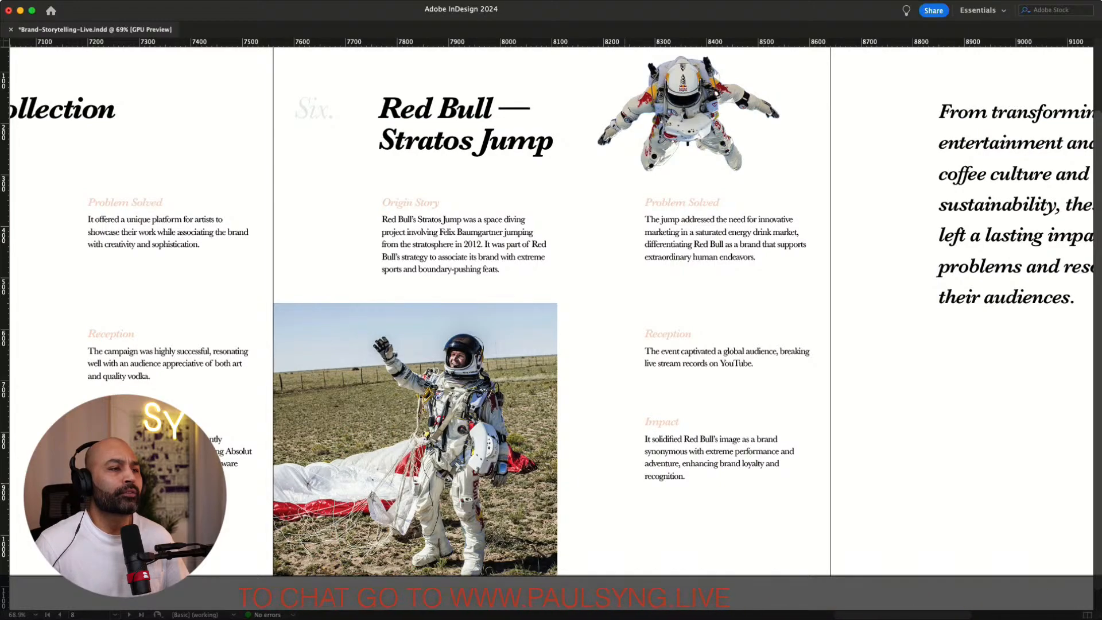
# Move the landing photo onto the closing page beneath the quote
pyautogui.hscroll(-10, 551, 310)
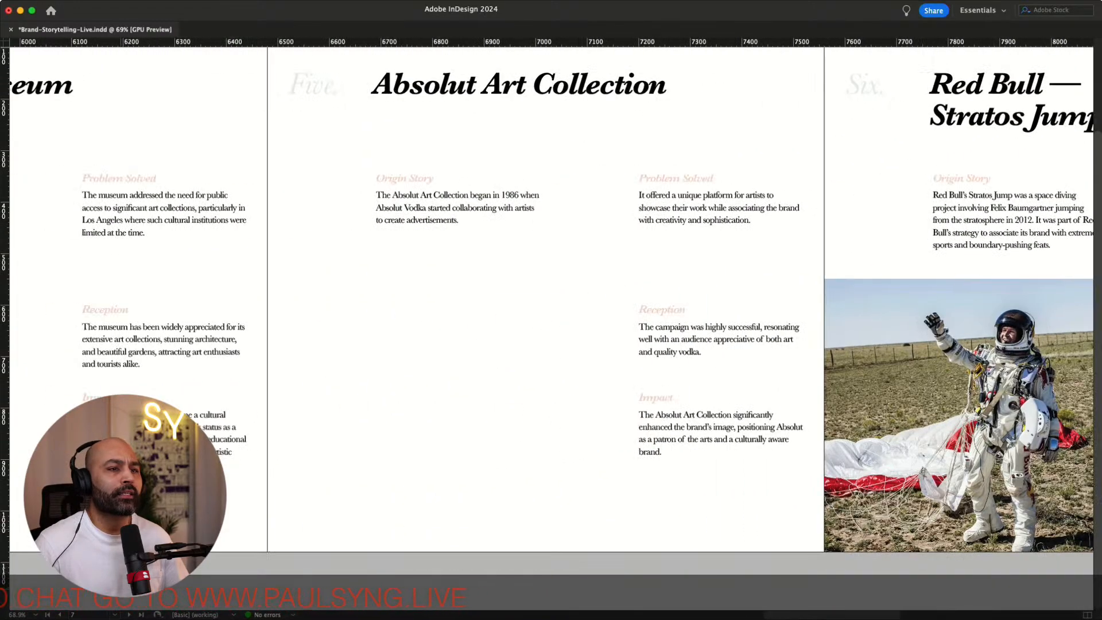
pyautogui.hscroll(8, 551, 310)
pyautogui.hscroll(8, 551, 310)
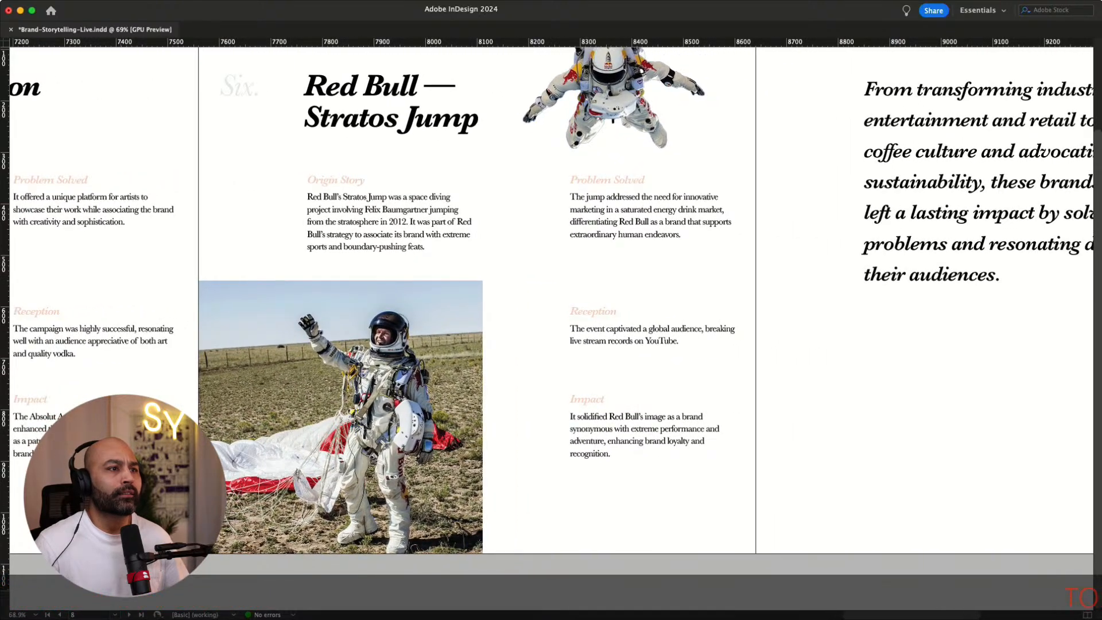
pyautogui.hscroll(-5, 551, 310)
pyautogui.hscroll(1, 551, 310)
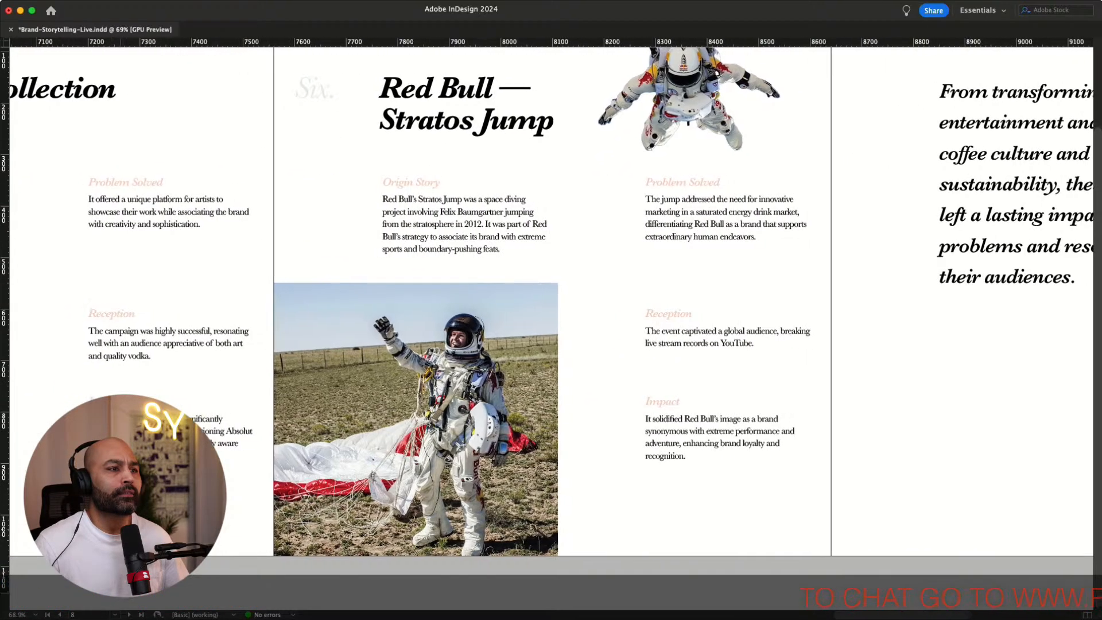
pyautogui.hscroll(10, 550, 310)
pyautogui.scroll(5, 551, 310)
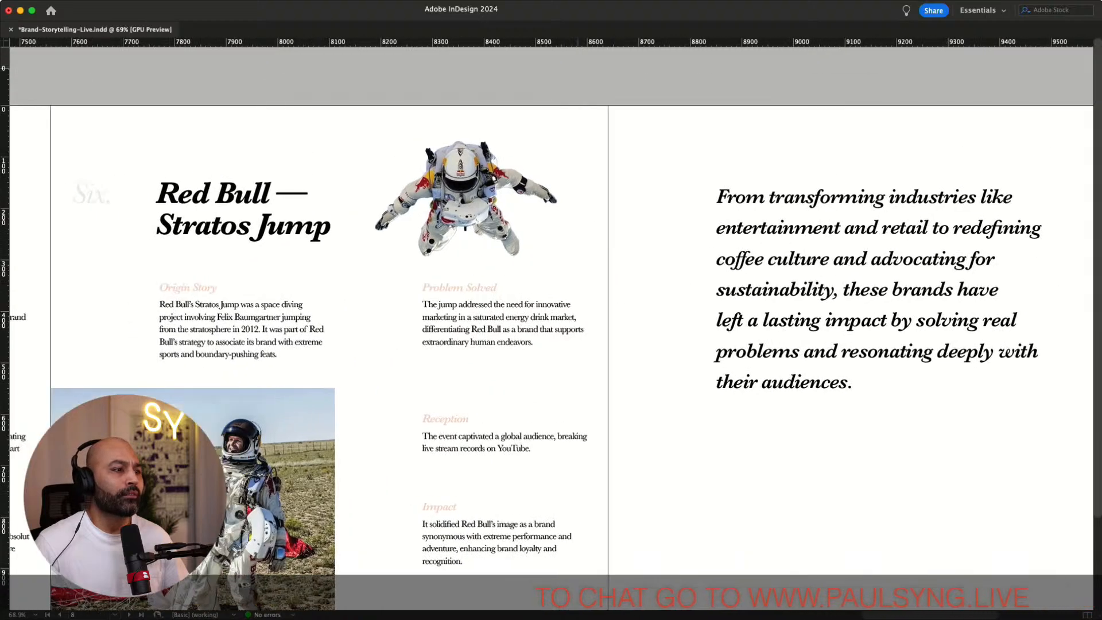
pyautogui.hscroll(-6, 551, 310)
pyautogui.scroll(-5, 551, 310)
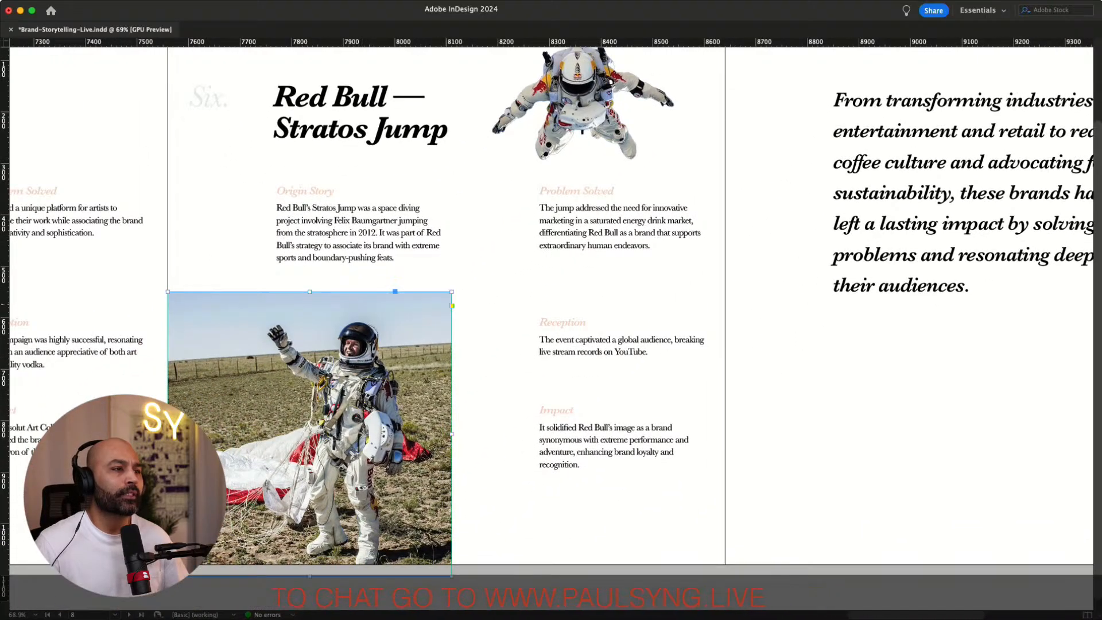
pyautogui.moveTo(310, 413); pyautogui.dragTo(905, 458)
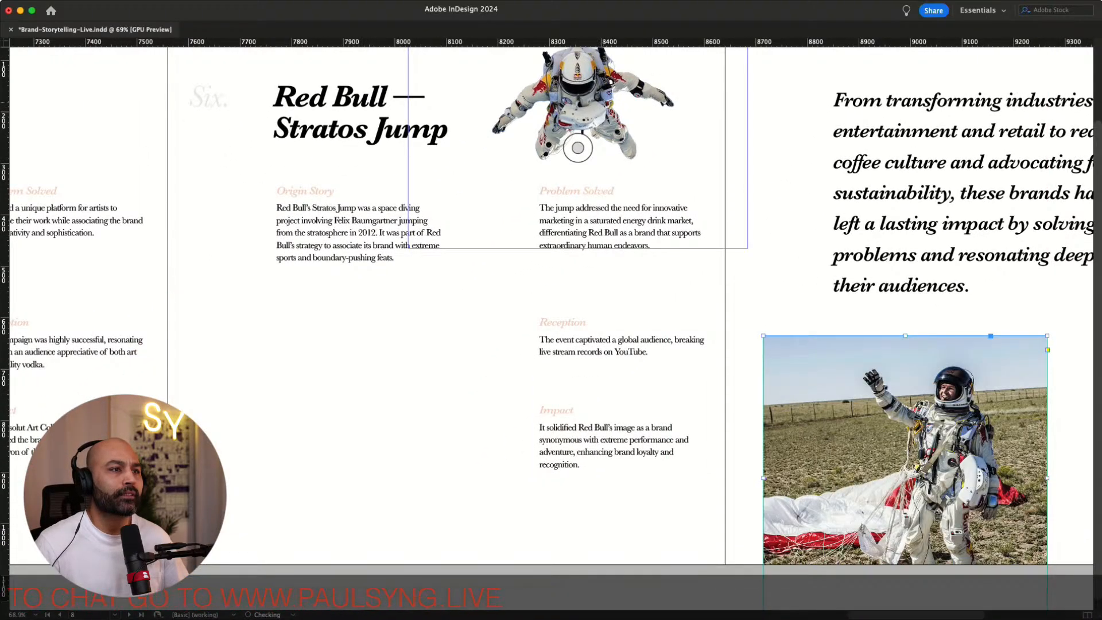
# Move the skydiver cutout down into the lower left area of the Red Bull page and enlarge it
pyautogui.moveTo(578, 148); pyautogui.dragTo(340, 423)
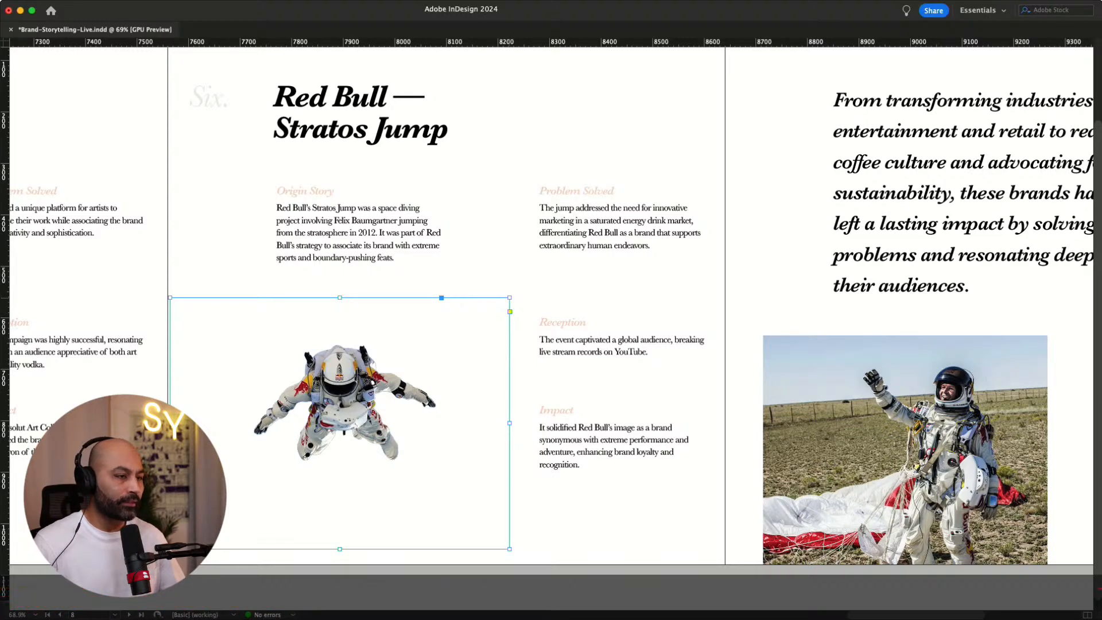
pyautogui.moveTo(510, 298); pyautogui.dragTo(627, 244)
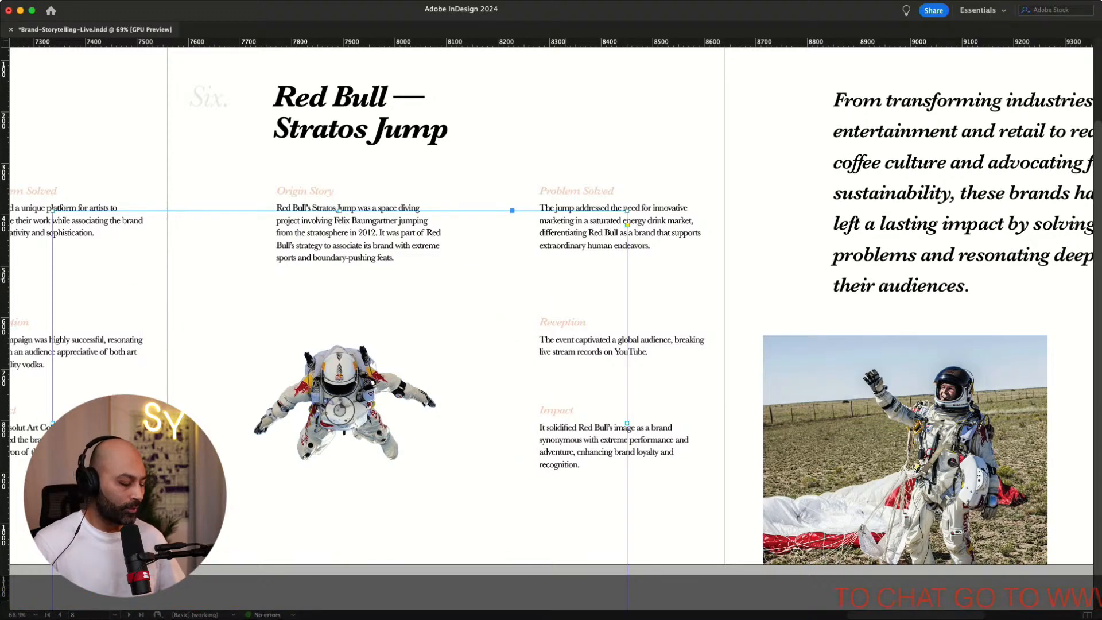
pyautogui.press('super+z')
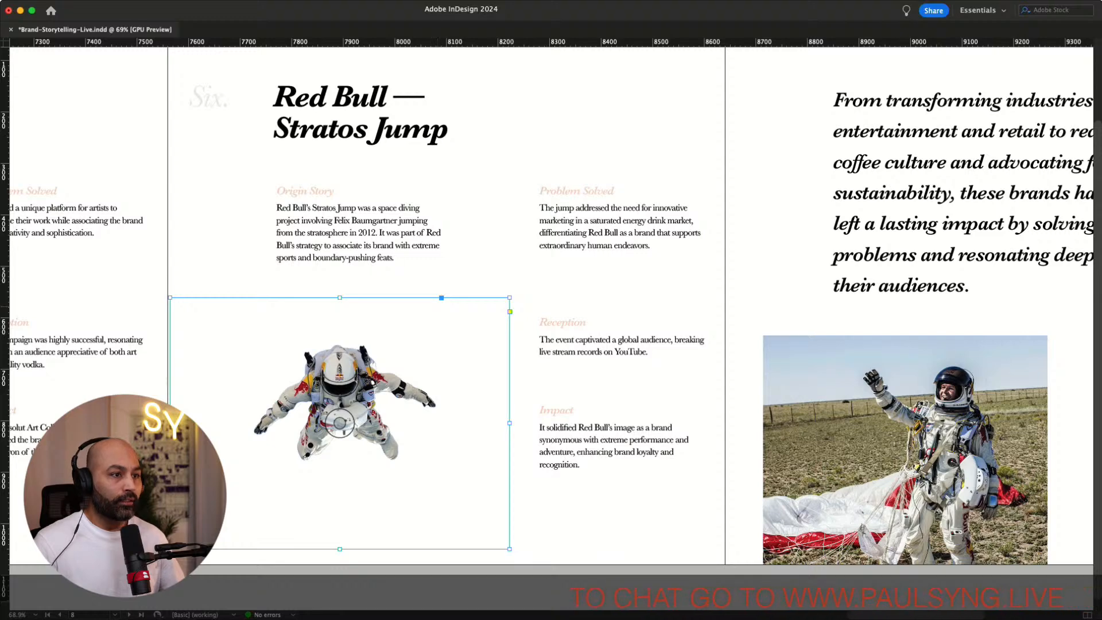
pyautogui.moveTo(510, 297); pyautogui.dragTo(615, 217)
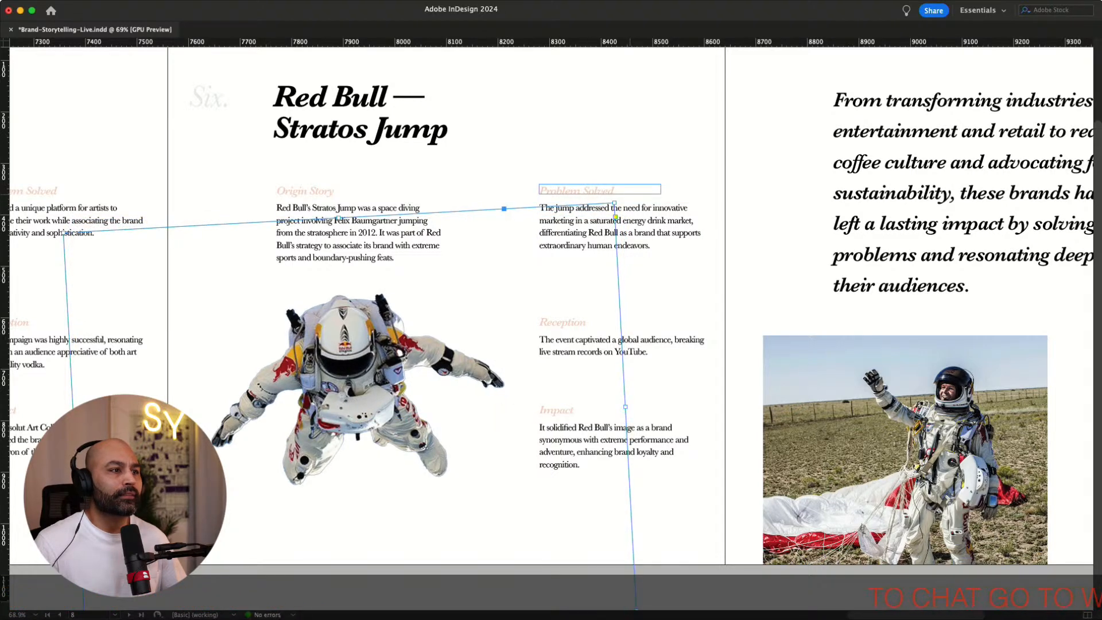
pyautogui.click(745, 193)
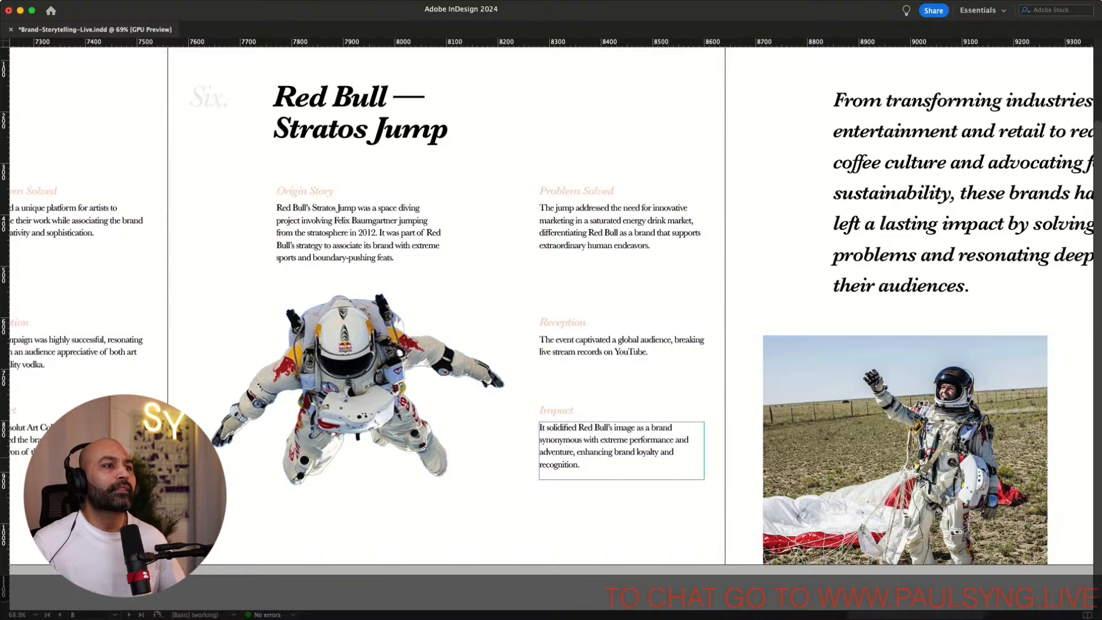
# Move the landing photo to the Red Bull page's top right corner and scale it down
pyautogui.scroll(1, 619, 494)
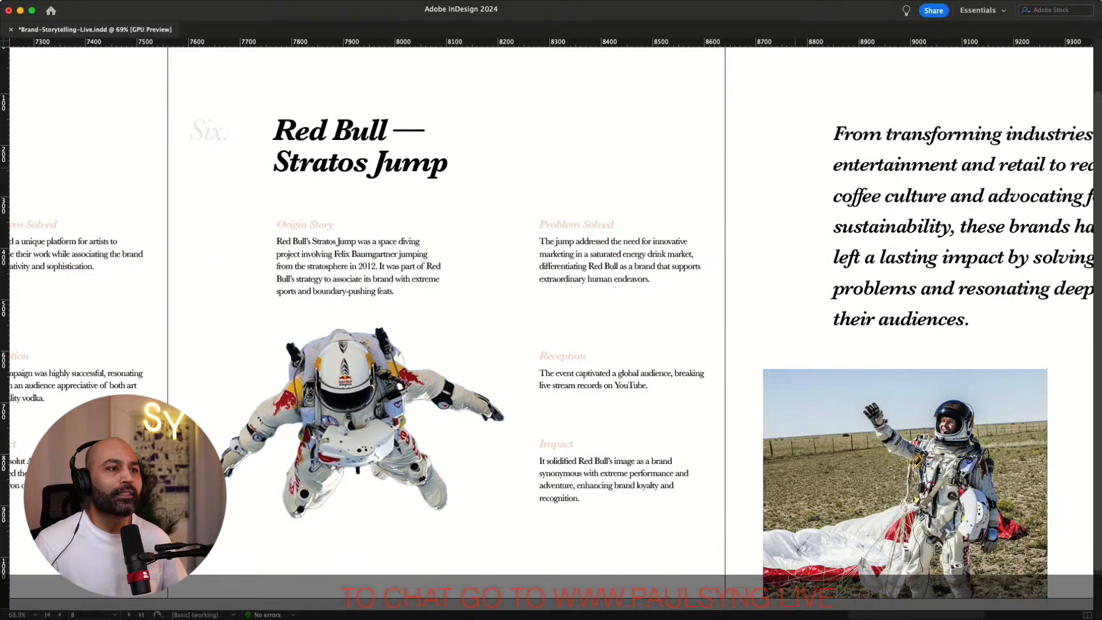
pyautogui.hscroll(4, 861, 516)
pyautogui.scroll(2, 861, 516)
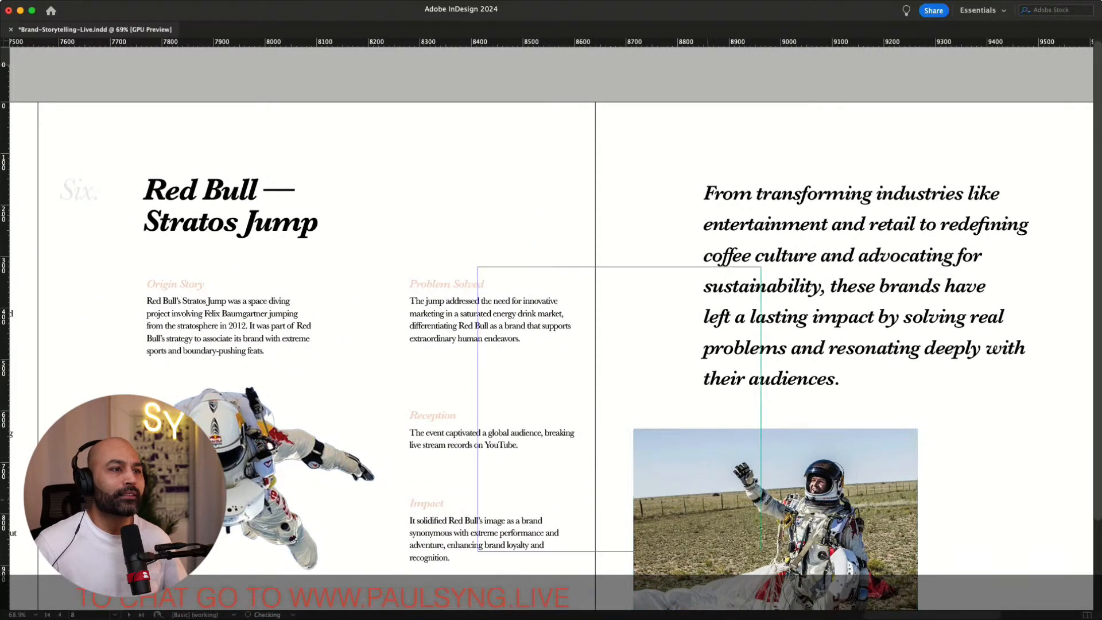
pyautogui.moveTo(506, 291); pyautogui.dragTo(502, 292)
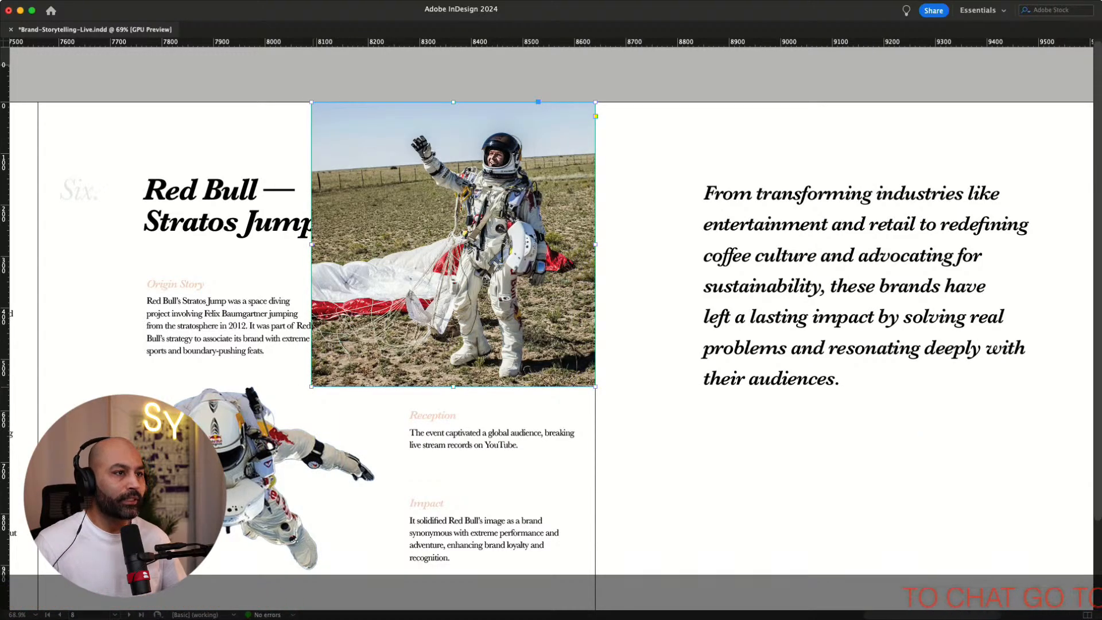
pyautogui.moveTo(311, 387); pyautogui.dragTo(448, 249)
pyautogui.click(629, 179)
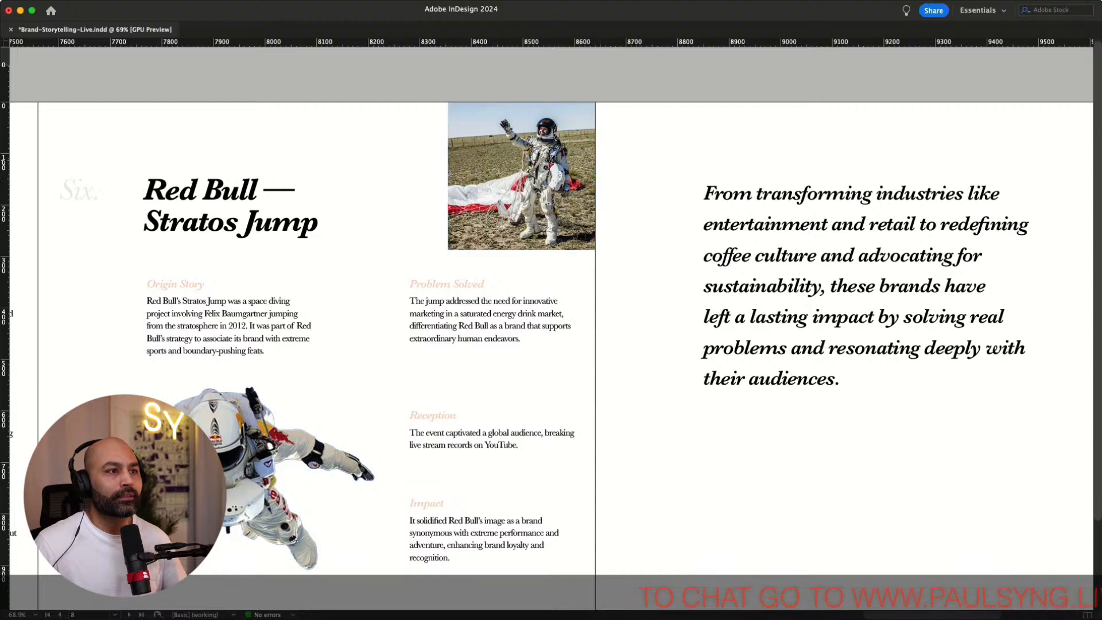
# Shrink the landing photo further and shift it down beside the headline
pyautogui.moveTo(539, 198); pyautogui.dragTo(521, 177)
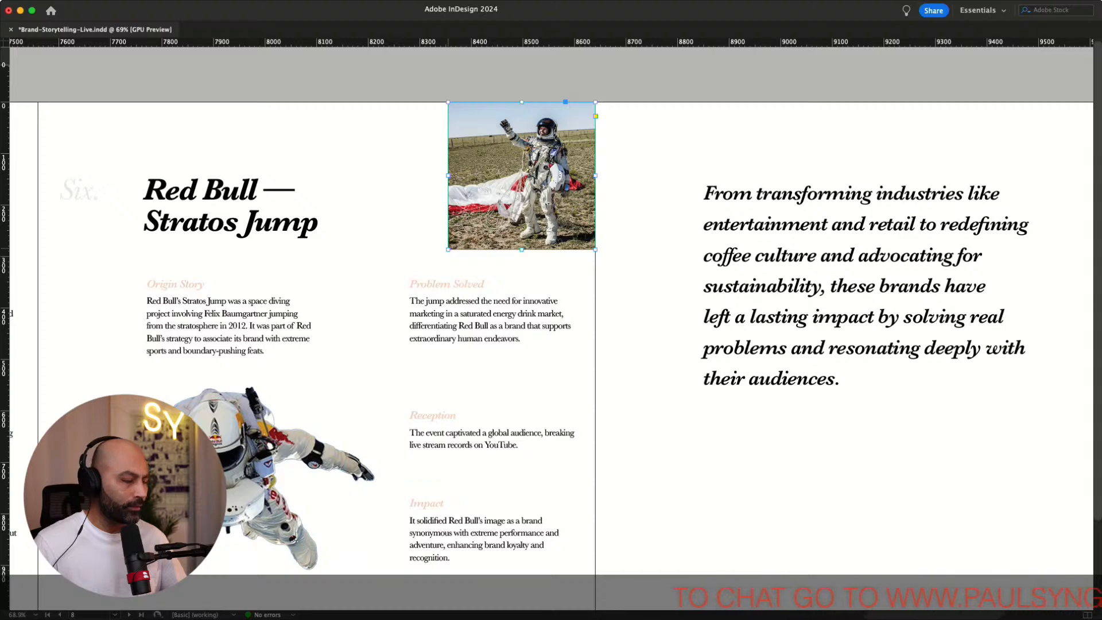
pyautogui.moveTo(448, 249); pyautogui.dragTo(495, 201)
pyautogui.click(653, 153)
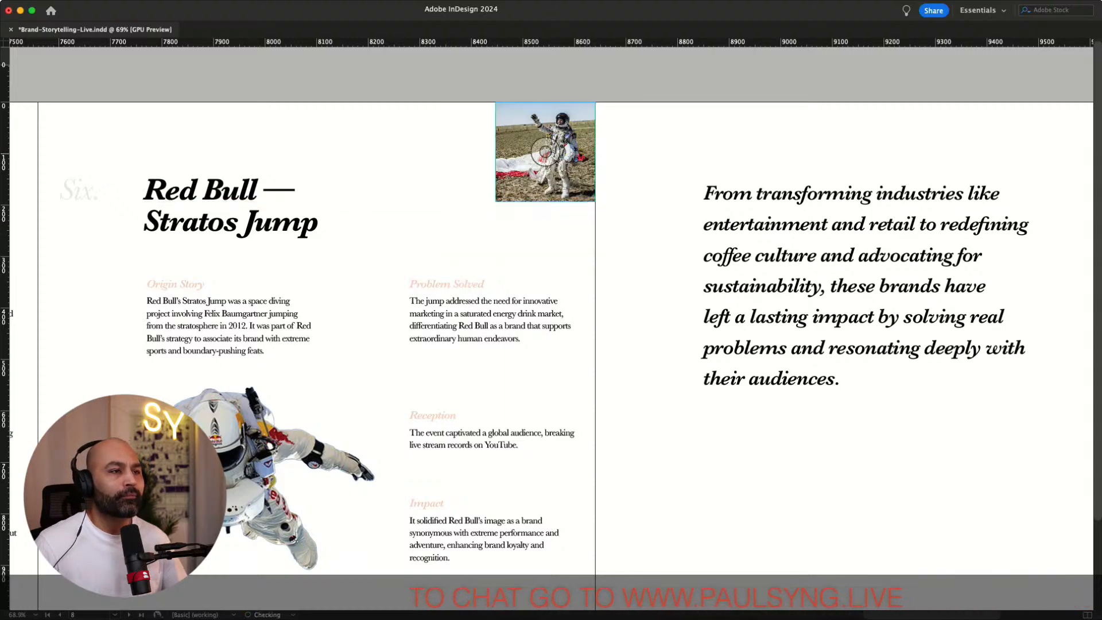
pyautogui.moveTo(567, 162); pyautogui.dragTo(482, 220)
pyautogui.click(665, 146)
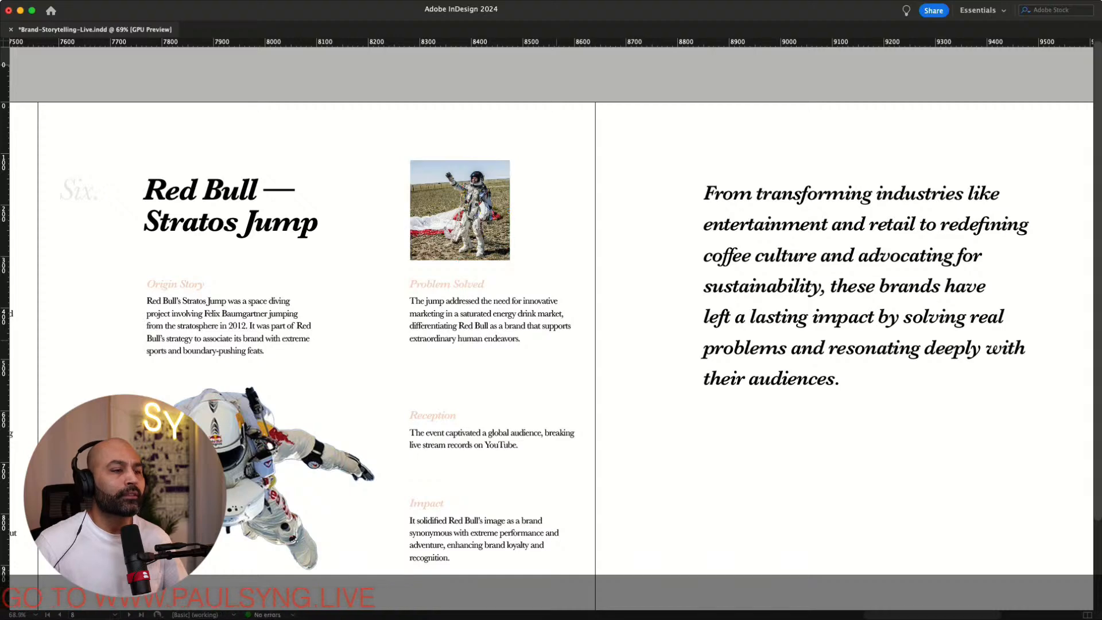
# Move the small landing photo down beneath the Impact text at the page's bottom edge
pyautogui.scroll(-3, 666, 146)
pyautogui.hscroll(-6, 666, 146)
pyautogui.click(706, 105)
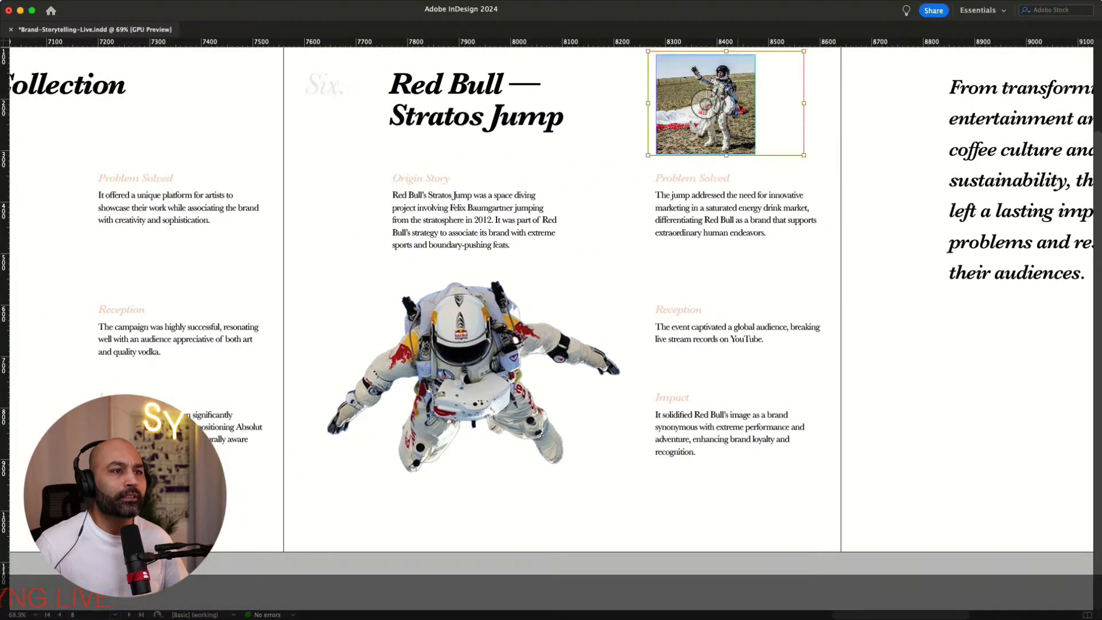
pyautogui.click(817, 120)
pyautogui.moveTo(706, 132); pyautogui.dragTo(704, 552)
pyautogui.click(851, 491)
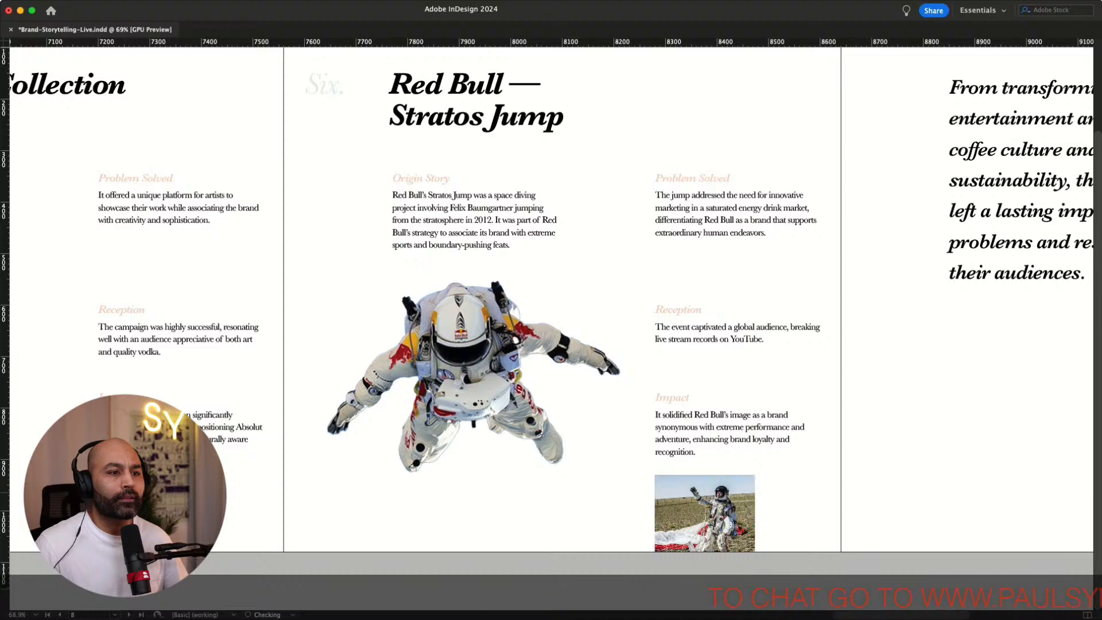
# Move the small landing photo from the Red Bull page onto the closing page, below and right of the closing statement
pyautogui.hscroll(-8, 550, 299)
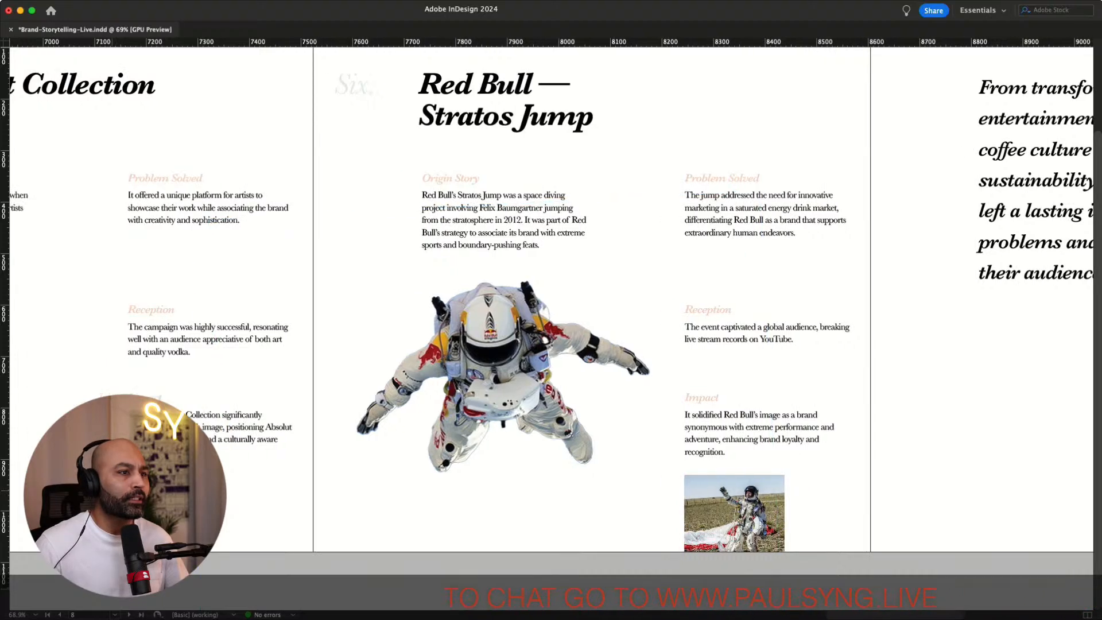
pyautogui.hscroll(2, 551, 298)
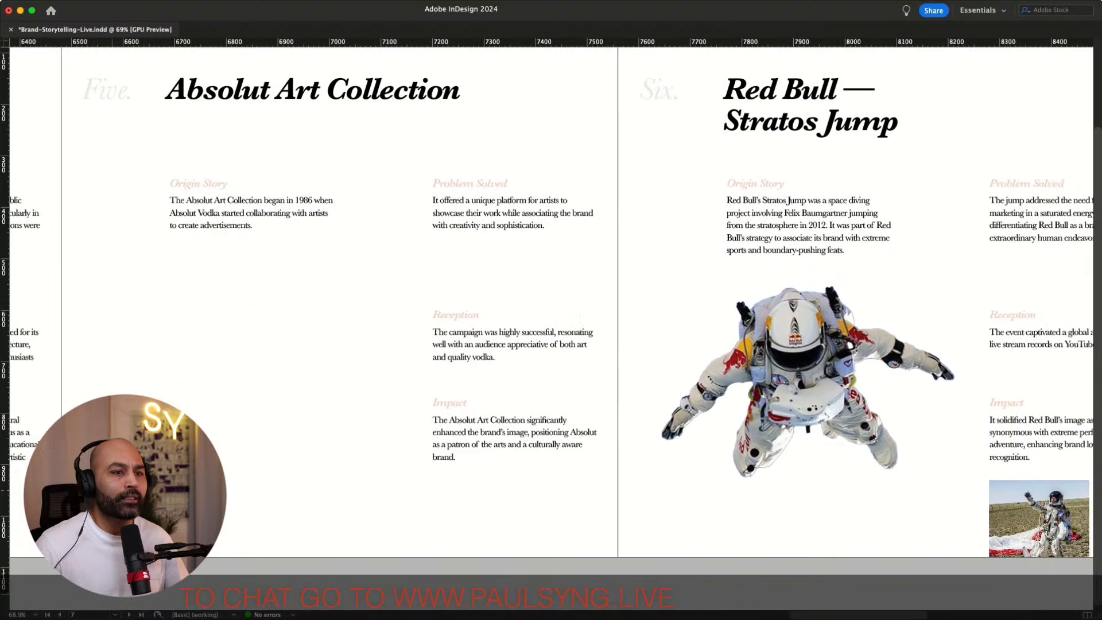
pyautogui.hscroll(-2, 551, 299)
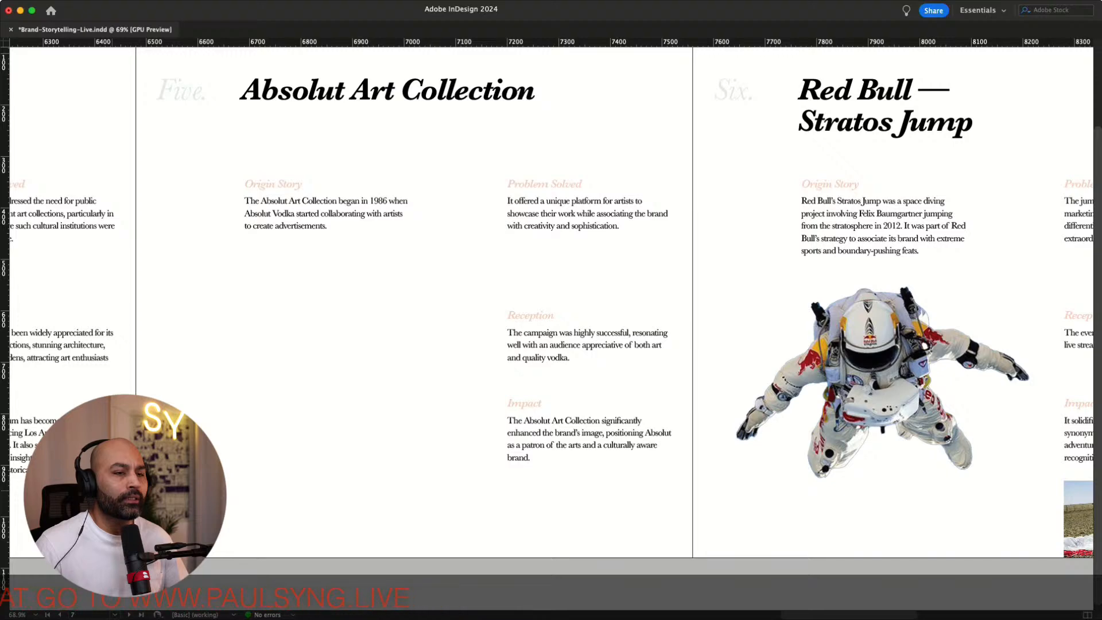
pyautogui.hscroll(4, 551, 298)
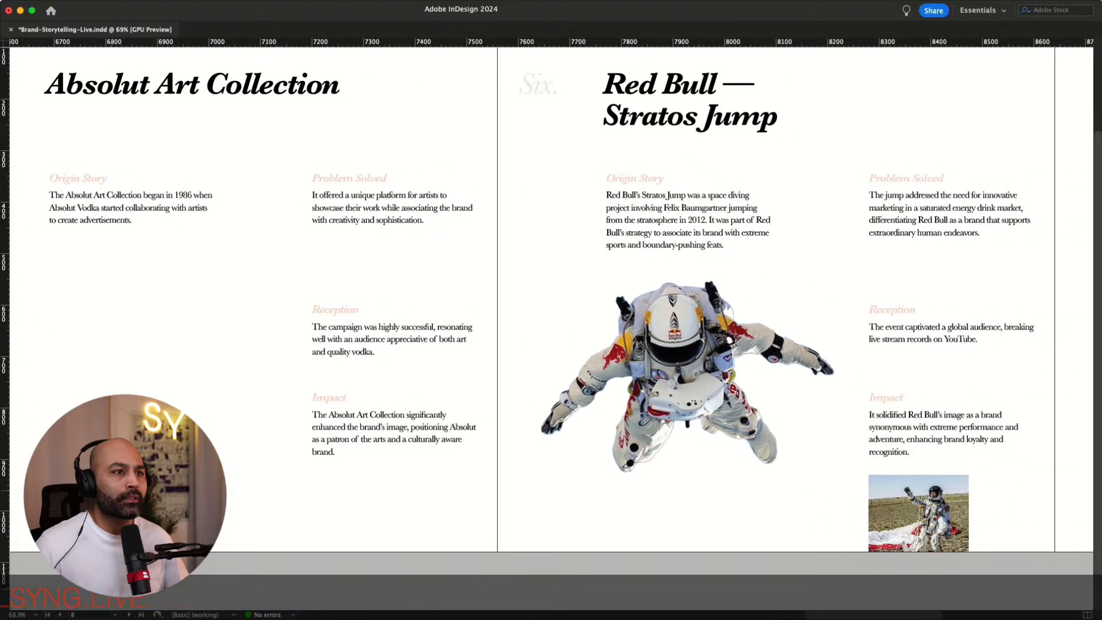
pyautogui.hscroll(5, 551, 299)
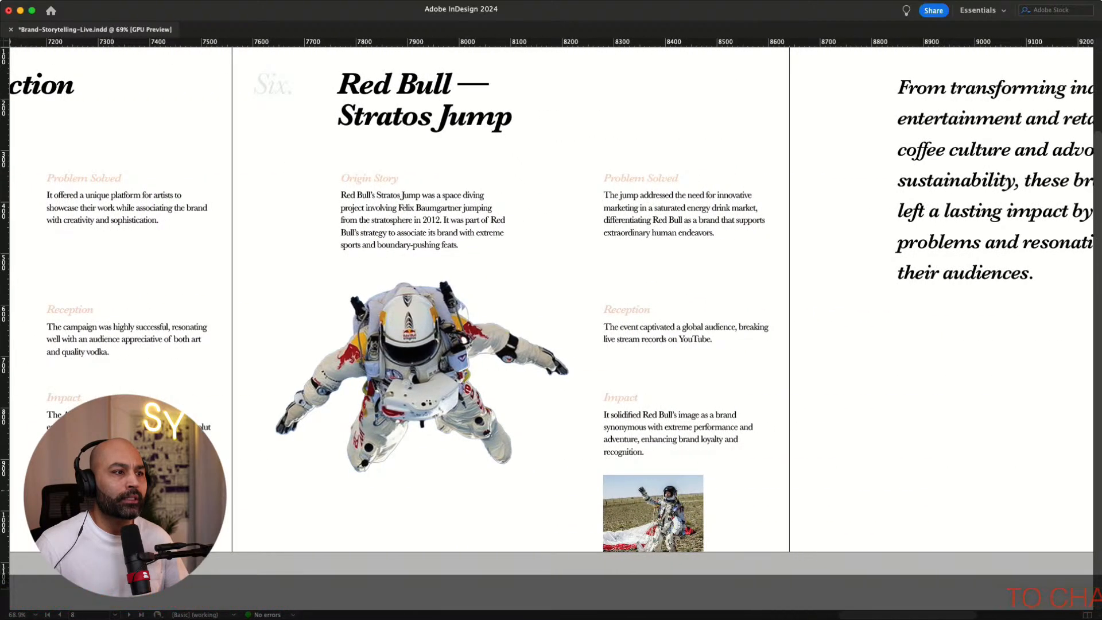
pyautogui.hscroll(-10, 551, 299)
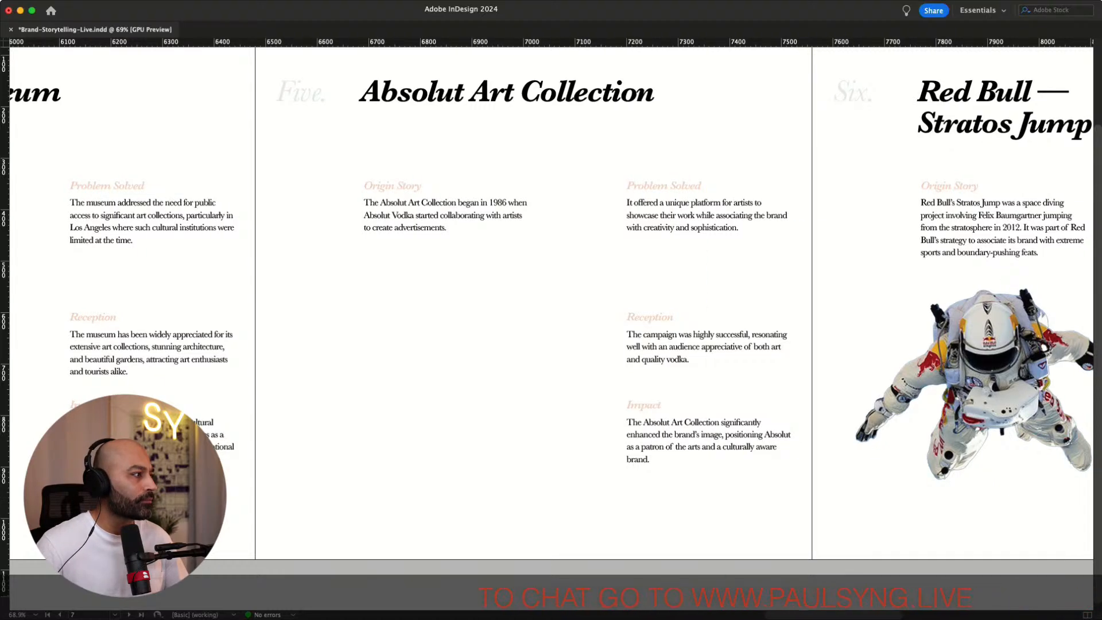
pyautogui.press('super+d')
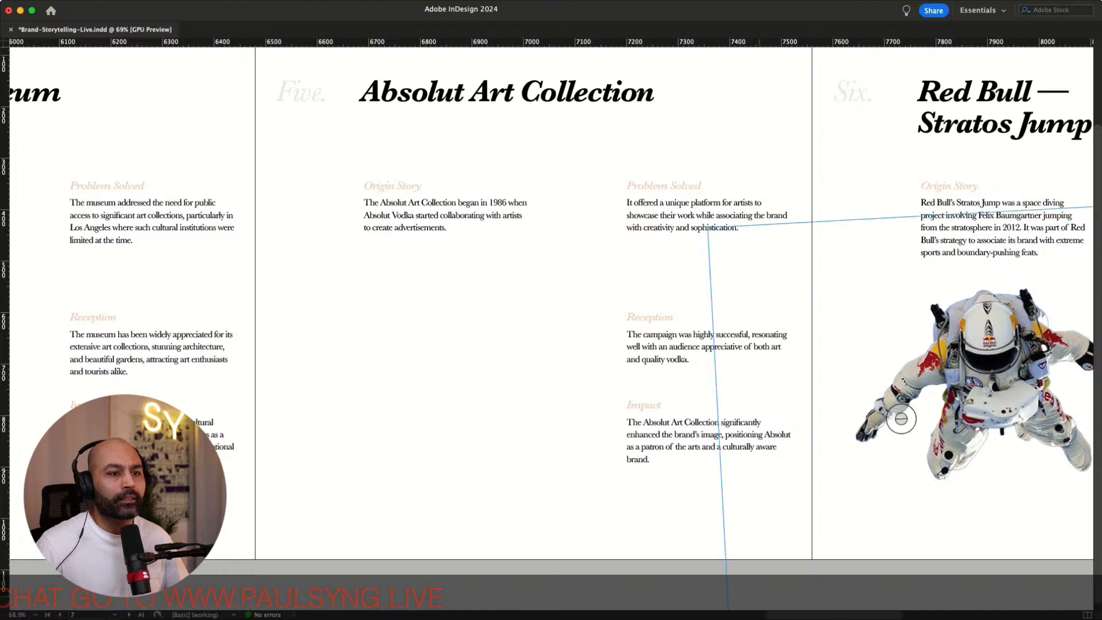
pyautogui.hscroll(10, 900, 413)
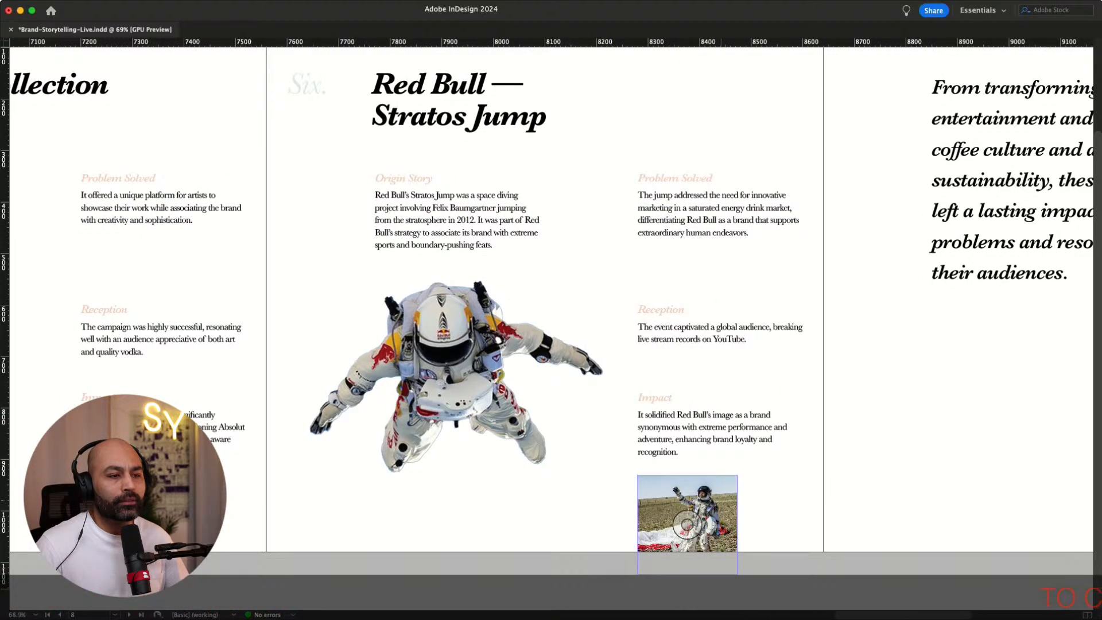
pyautogui.hscroll(6, 687, 523)
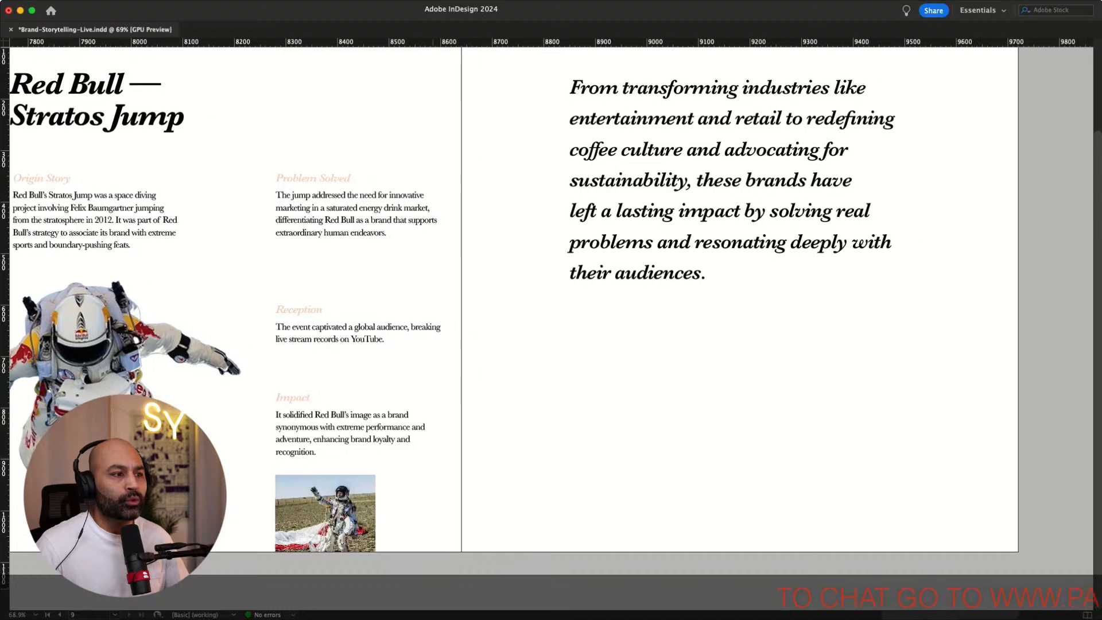
pyautogui.moveTo(324, 523); pyautogui.dragTo(887, 355)
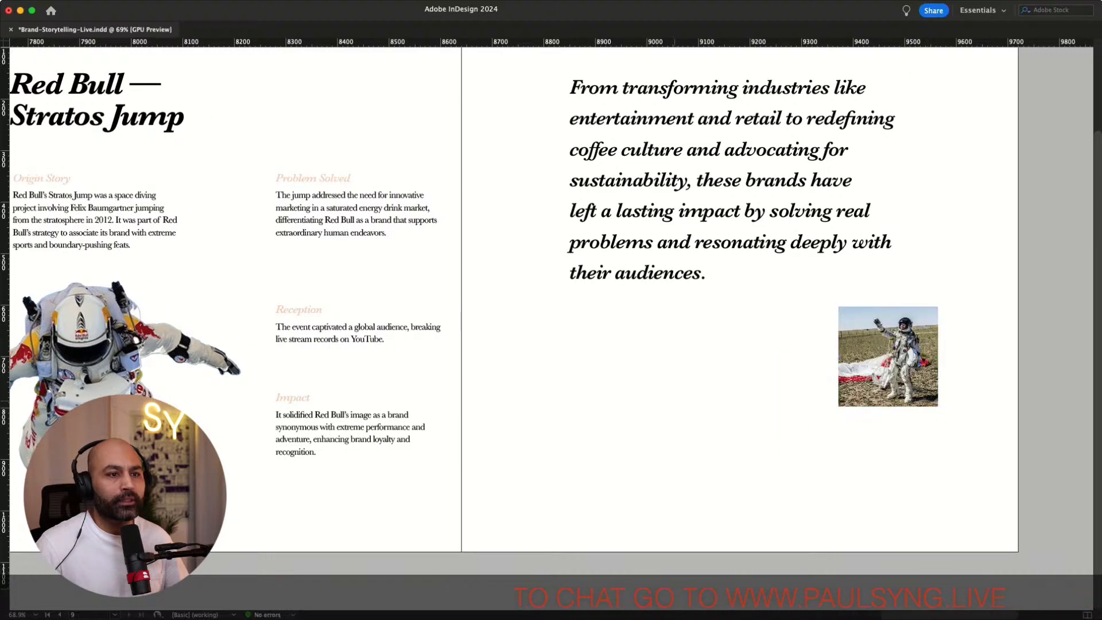
# Switch from InDesign to another application
pyautogui.hscroll(-9, 551, 299)
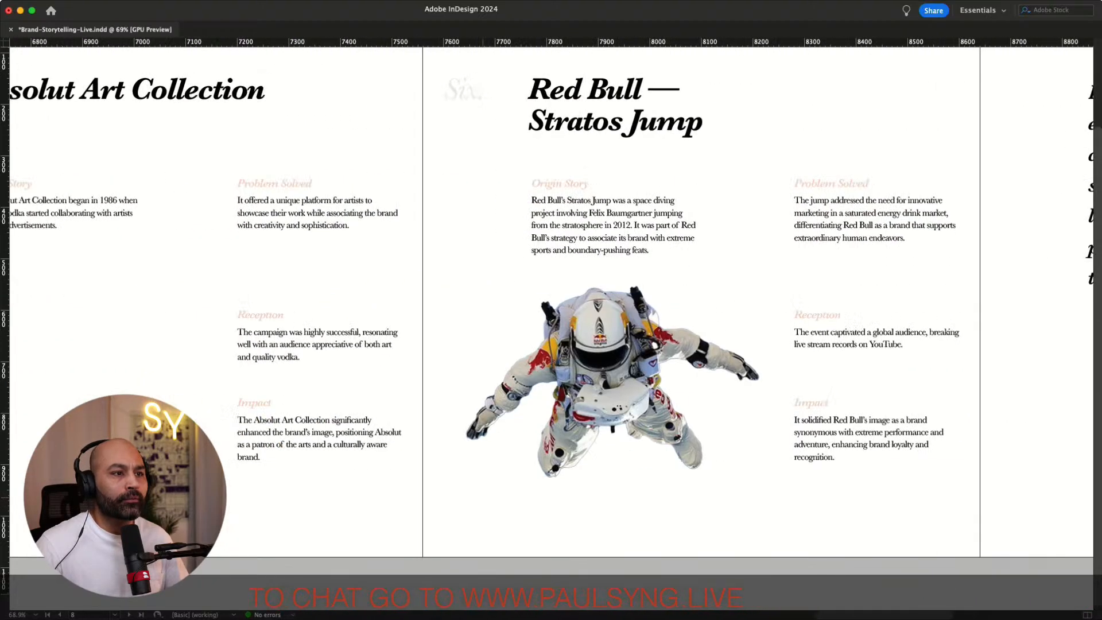
pyautogui.hscroll(-6, 551, 298)
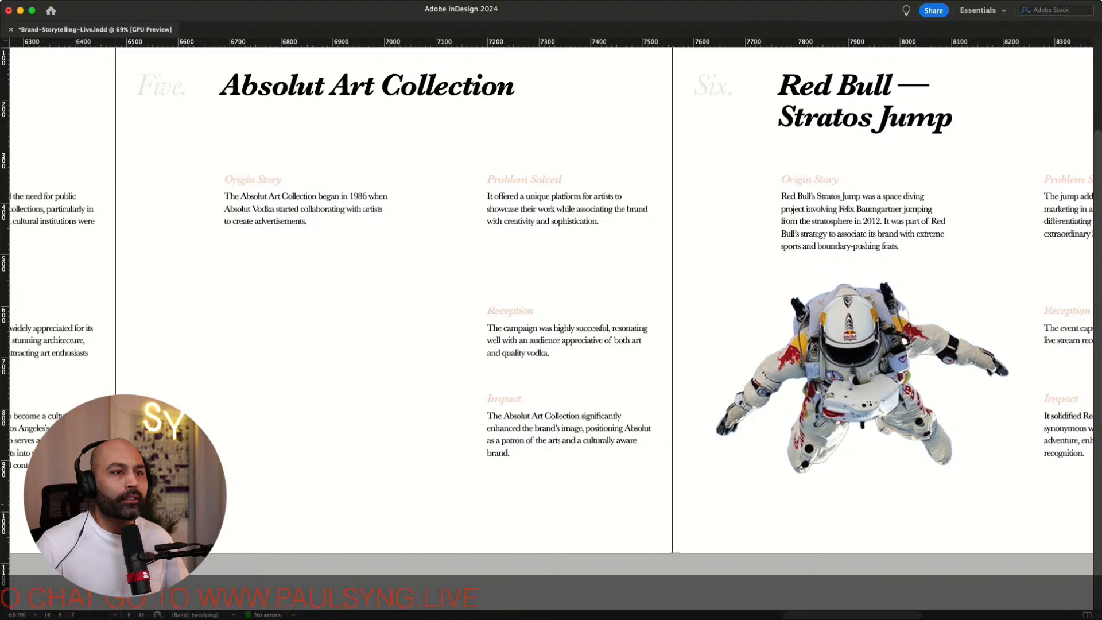
pyautogui.press('super+Tab')
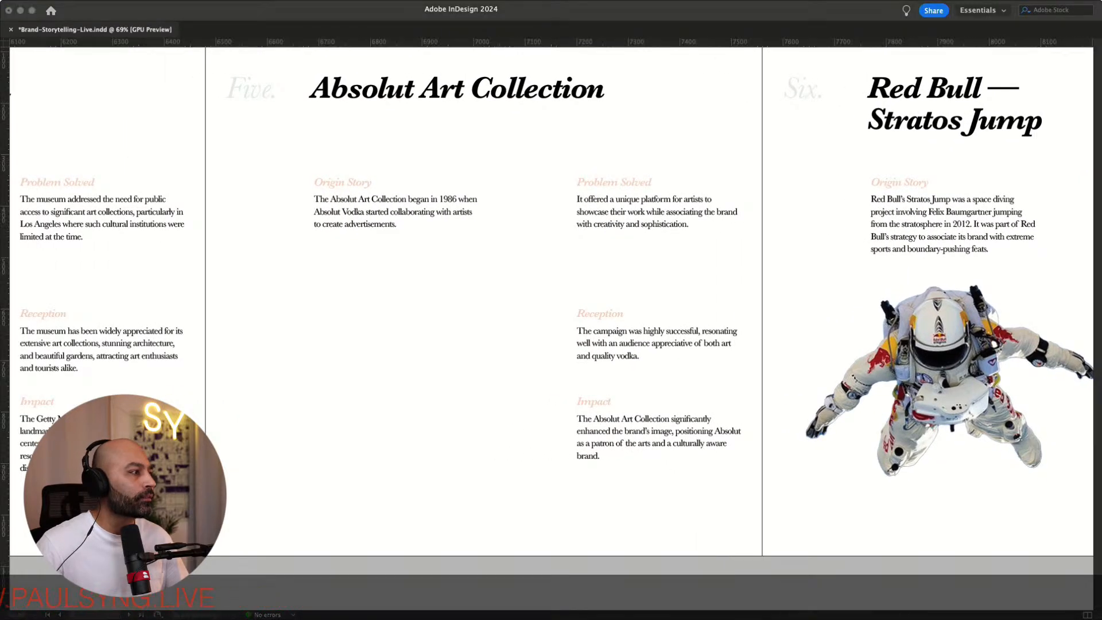
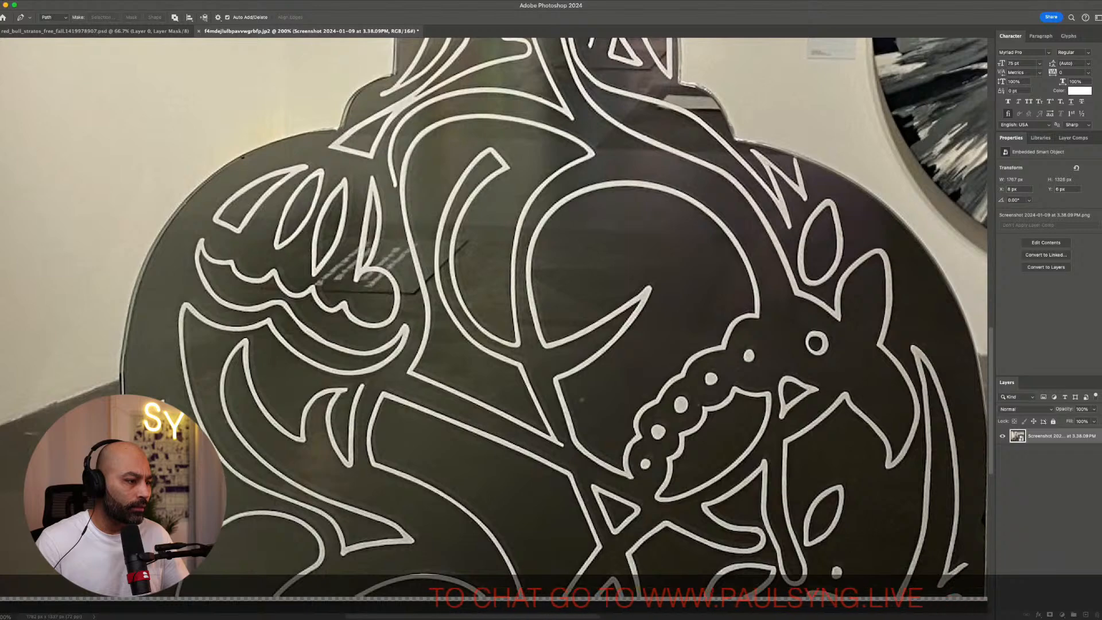
# Continue the pen path with curved anchors along the panel's upper-left shoulder toward the neck
pyautogui.click(128, 605)
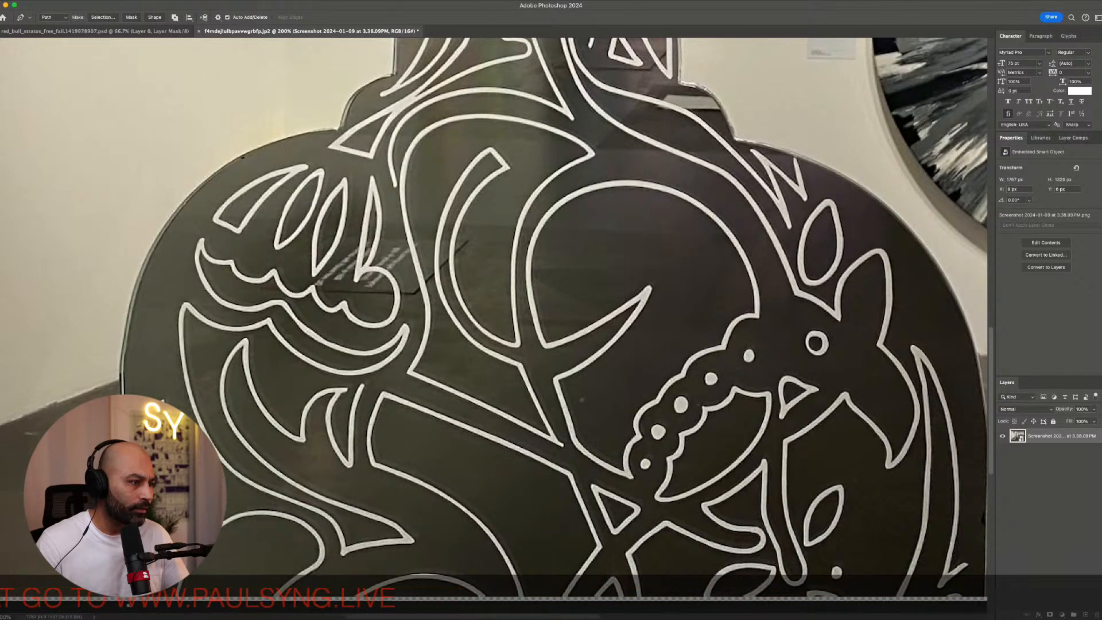
pyautogui.scroll(5, 496, 326)
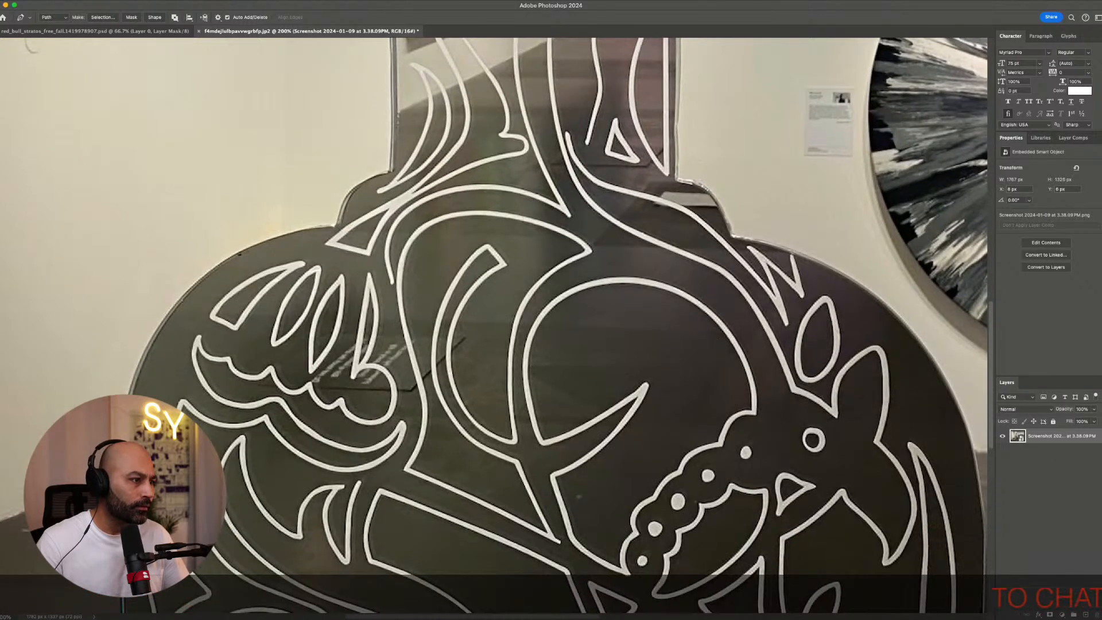
pyautogui.moveTo(163, 320); pyautogui.dragTo(206, 266)
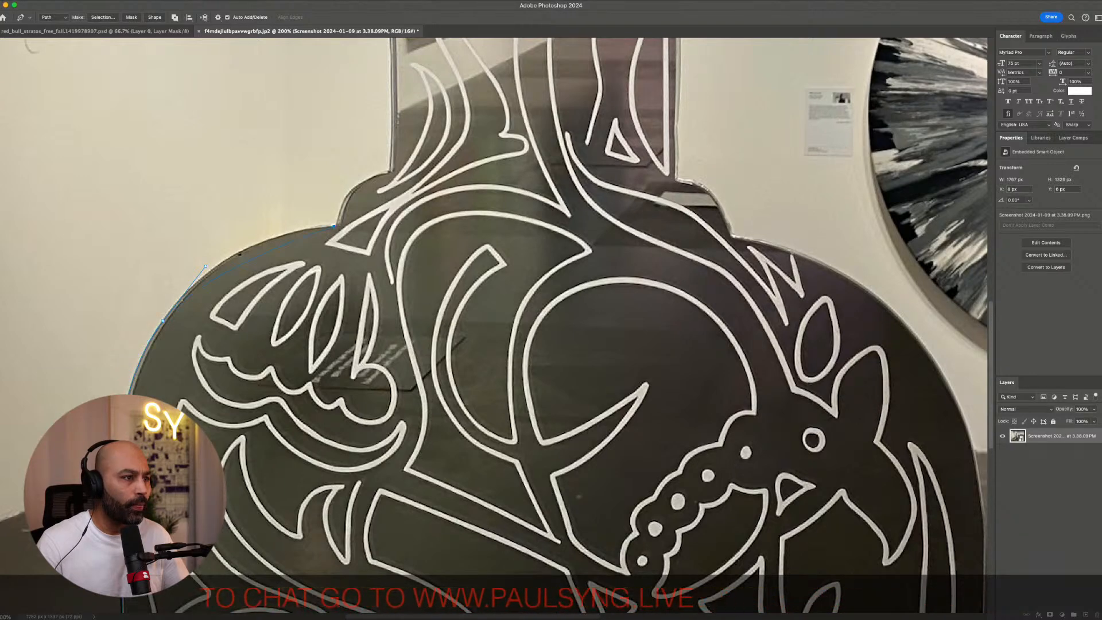
pyautogui.moveTo(334, 227); pyautogui.dragTo(425, 217)
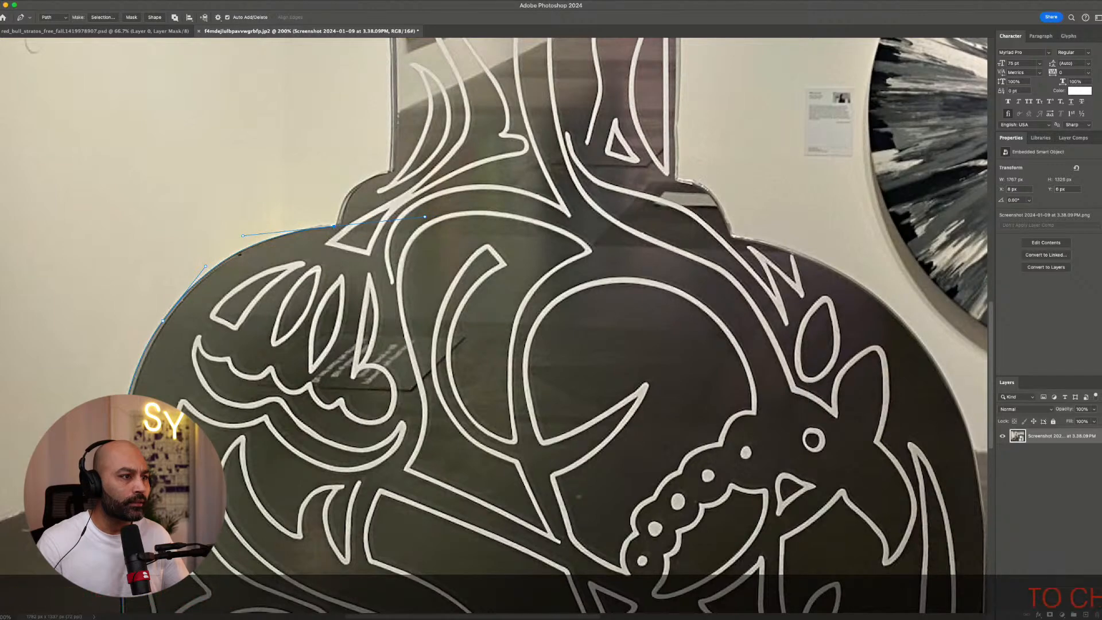
pyautogui.moveTo(240, 253); pyautogui.dragTo(142, 437)
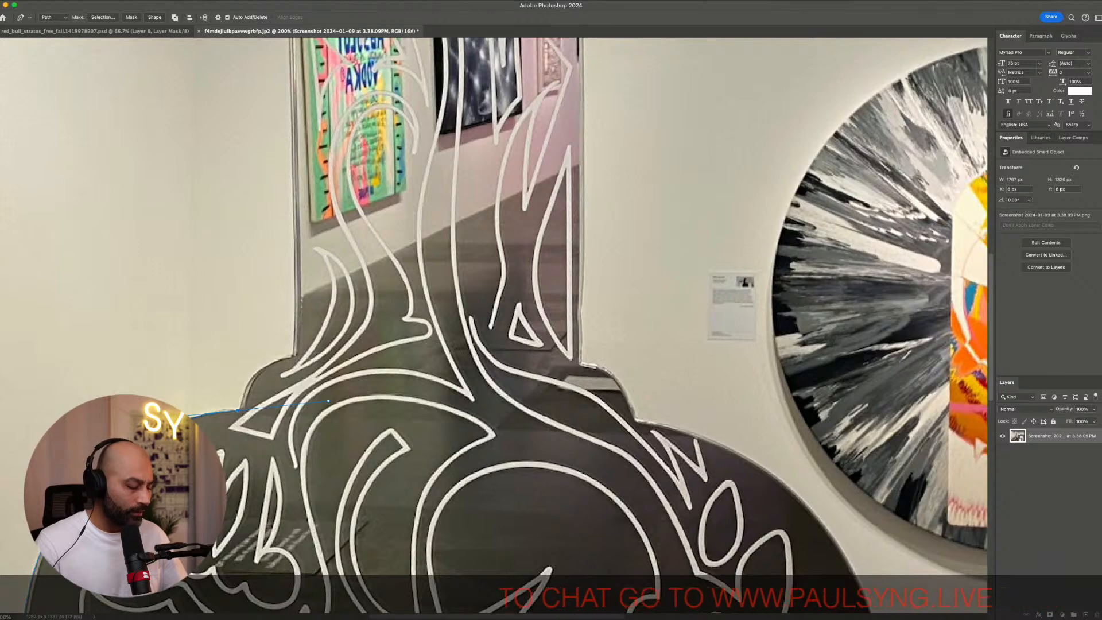
# Zoom in and add a curved anchor where the shoulder meets the neck, then turn it into a corner point
pyautogui.keyDown('alt'); pyautogui.click(237, 410); pyautogui.keyUp('alt')
pyautogui.moveTo(238, 410); pyautogui.dragTo(518, 285)
pyautogui.press('super+plus')
pyautogui.press('super+plus')
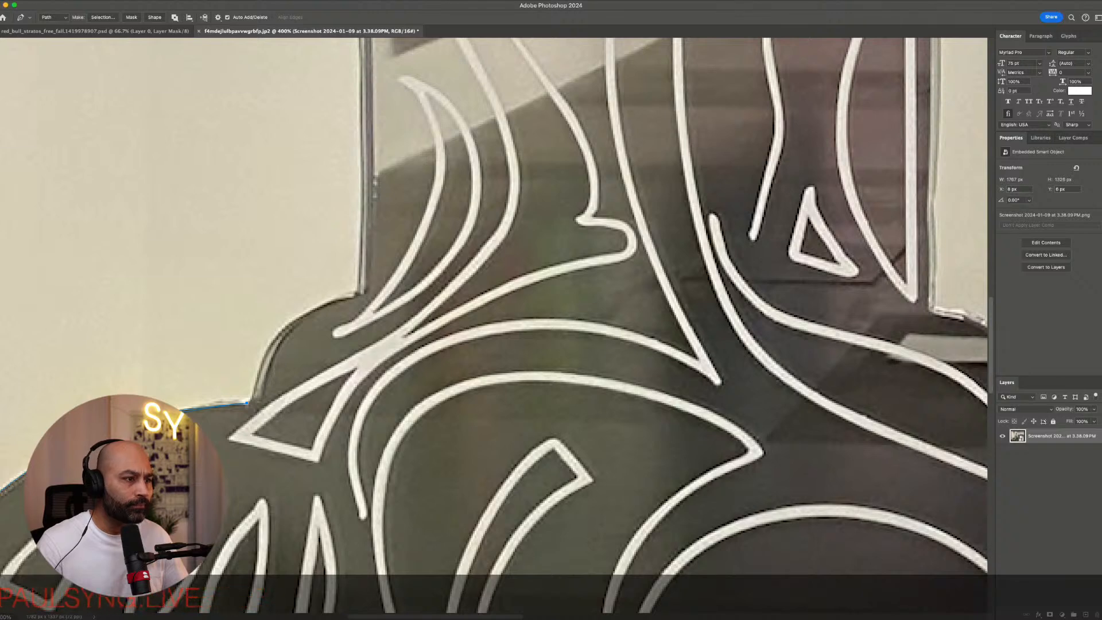
pyautogui.moveTo(354, 296); pyautogui.dragTo(453, 284)
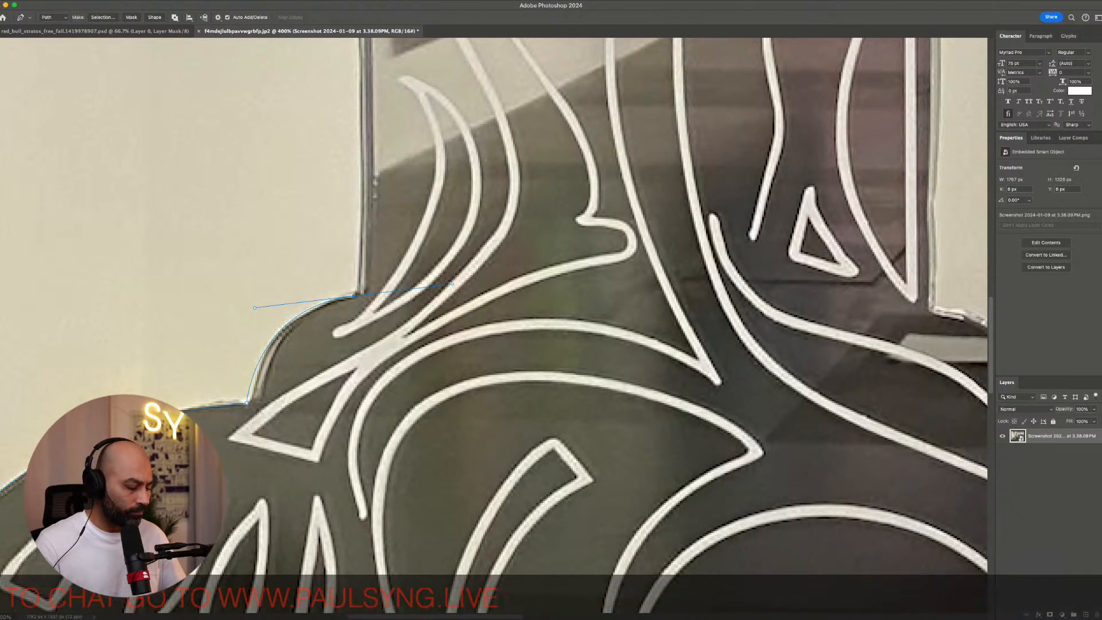
pyautogui.keyDown('alt'); pyautogui.click(354, 296); pyautogui.keyUp('alt')
# Trace the neck's left edge upward with anchors up to the first rounded notch
pyautogui.scroll(1, 353, 296)
pyautogui.scroll(3, 354, 296)
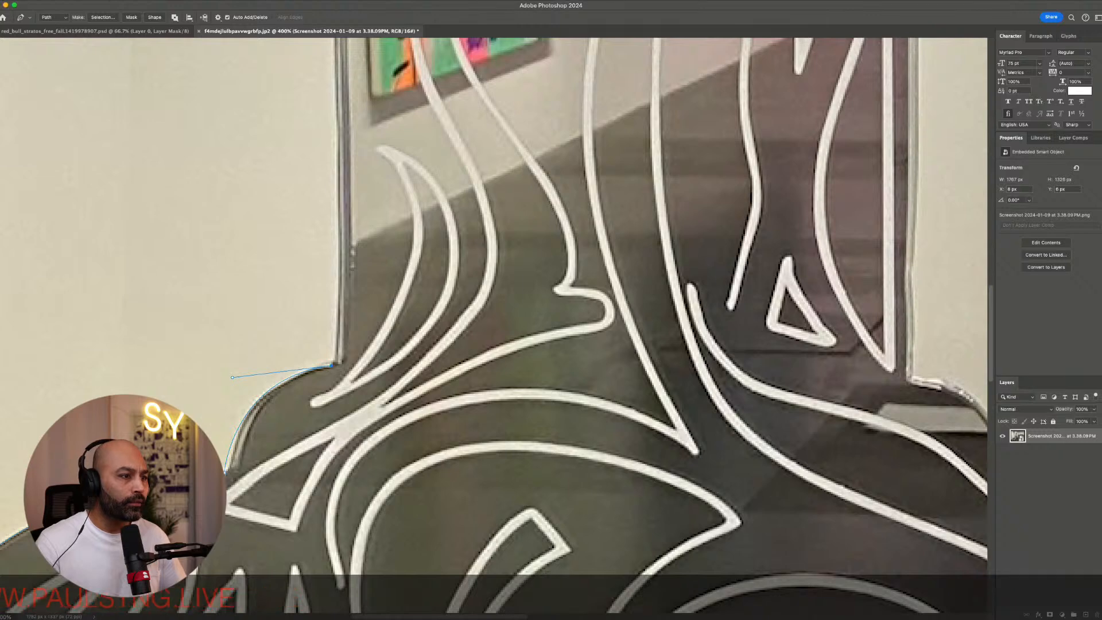
pyautogui.scroll(8, 353, 296)
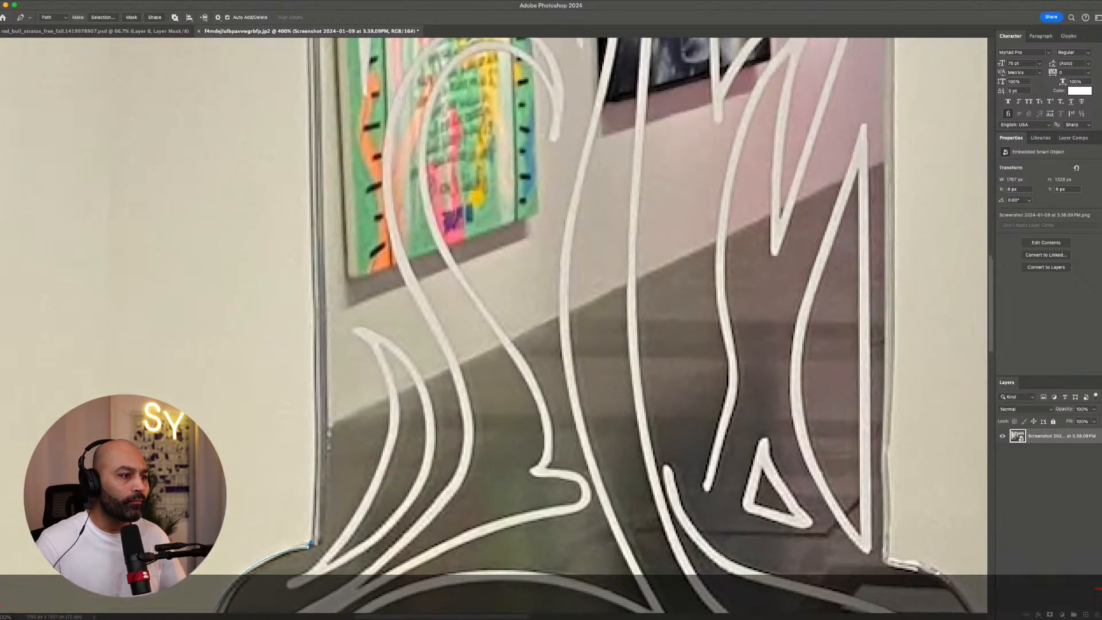
pyautogui.moveTo(314, 355); pyautogui.dragTo(314, 292)
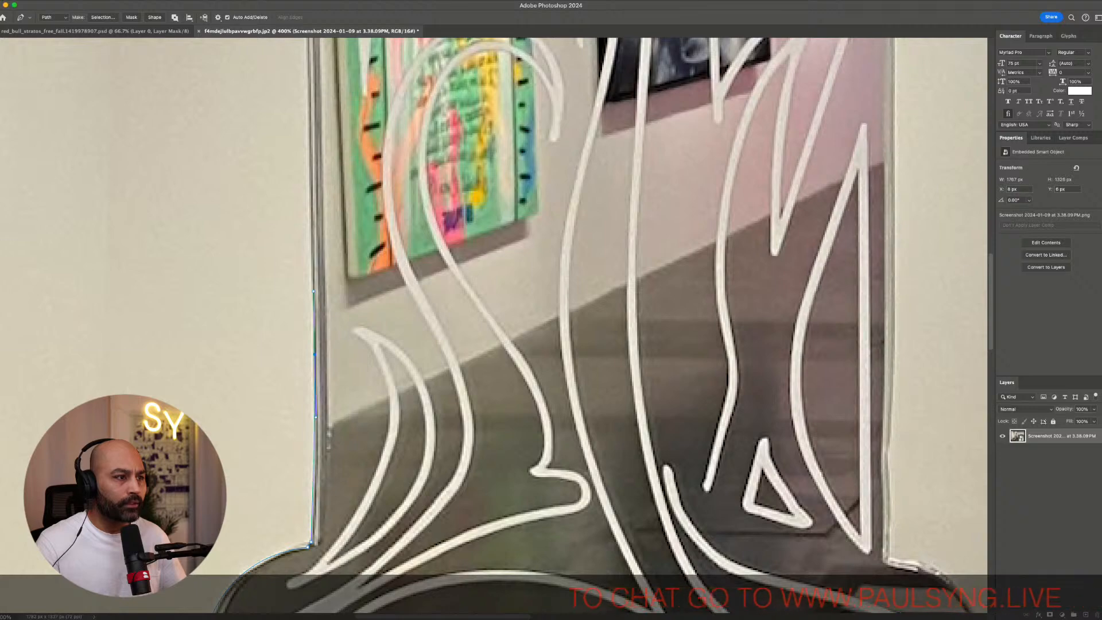
pyautogui.scroll(6, 353, 296)
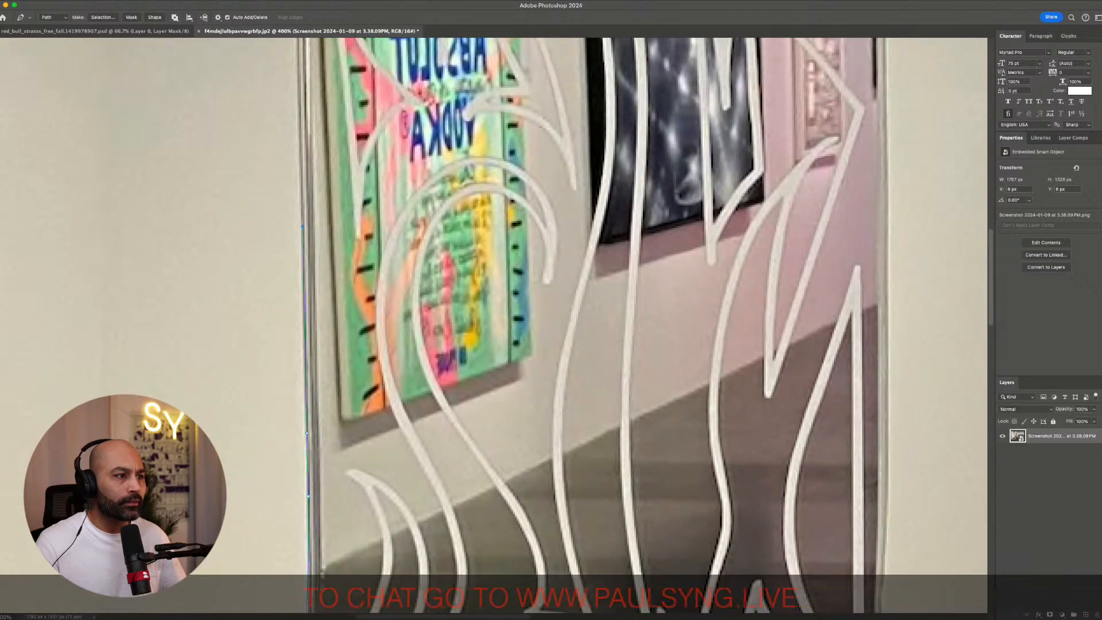
pyautogui.scroll(6, 354, 296)
pyautogui.scroll(5, 353, 296)
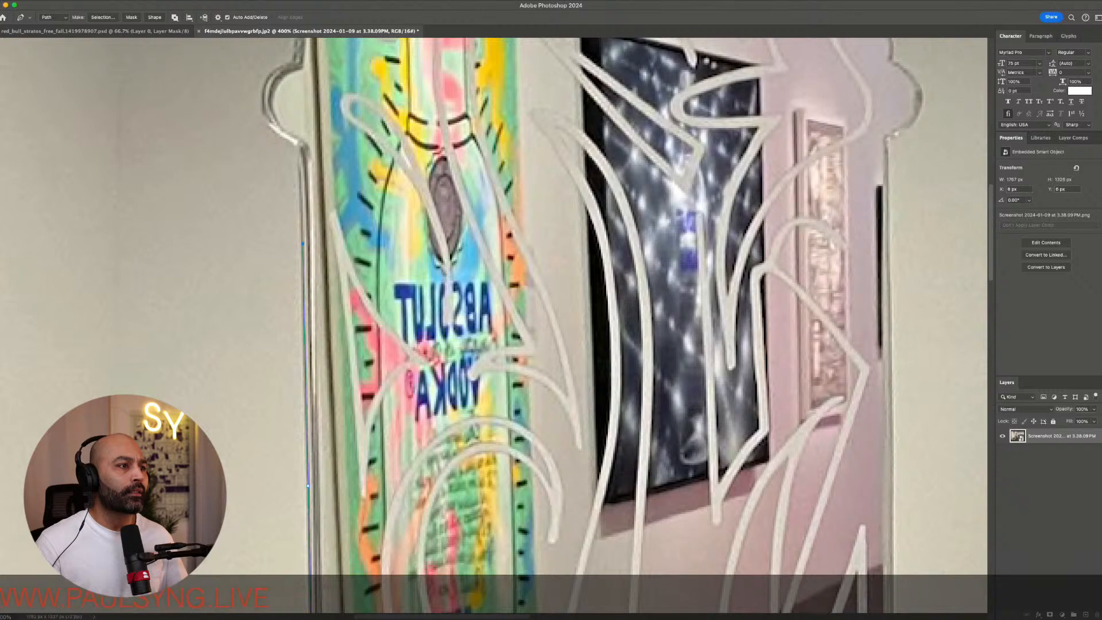
pyautogui.click(302, 159)
pyautogui.click(280, 136)
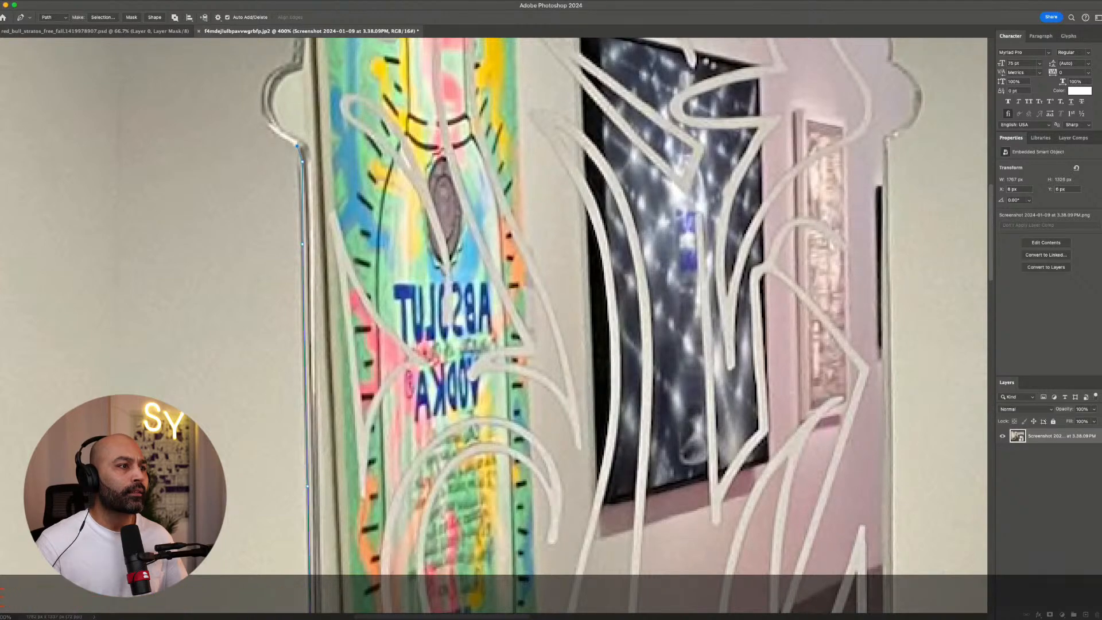
pyautogui.scroll(3, 279, 136)
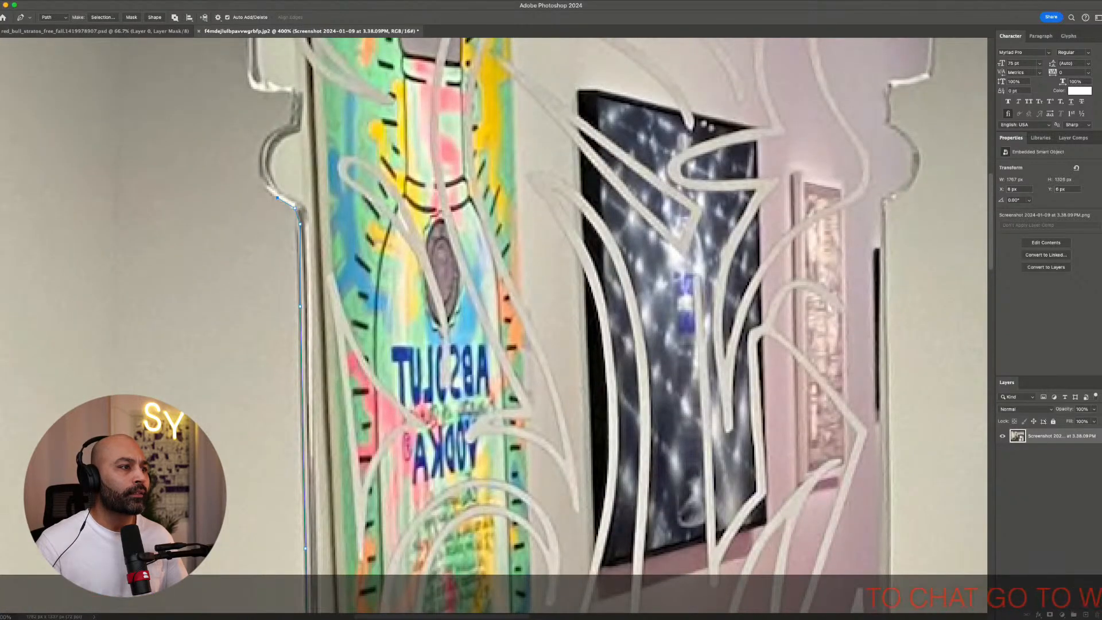
pyautogui.moveTo(282, 125); pyautogui.dragTo(335, 92)
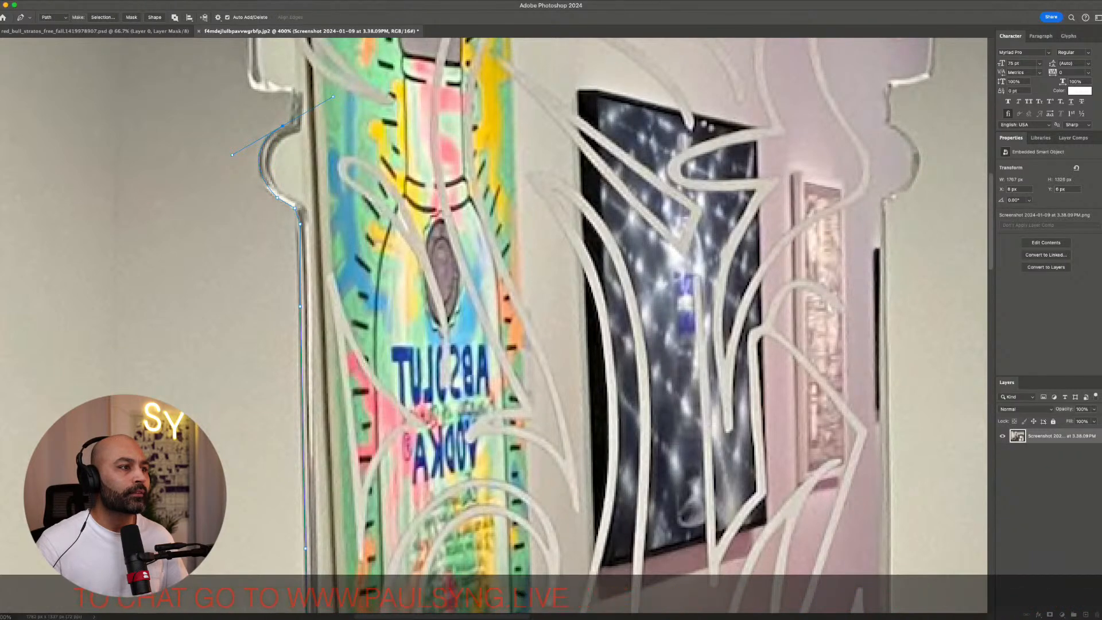
# Trace around the curved notch on the neck's left side with anchors and corner points
pyautogui.scroll(3, 497, 325)
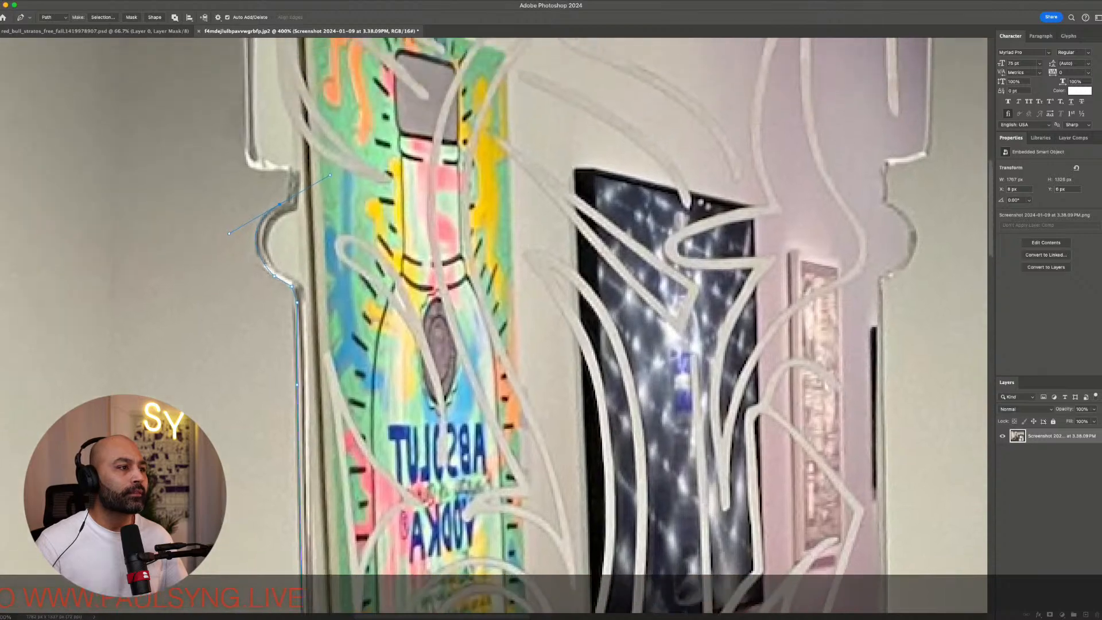
pyautogui.scroll(2, 497, 324)
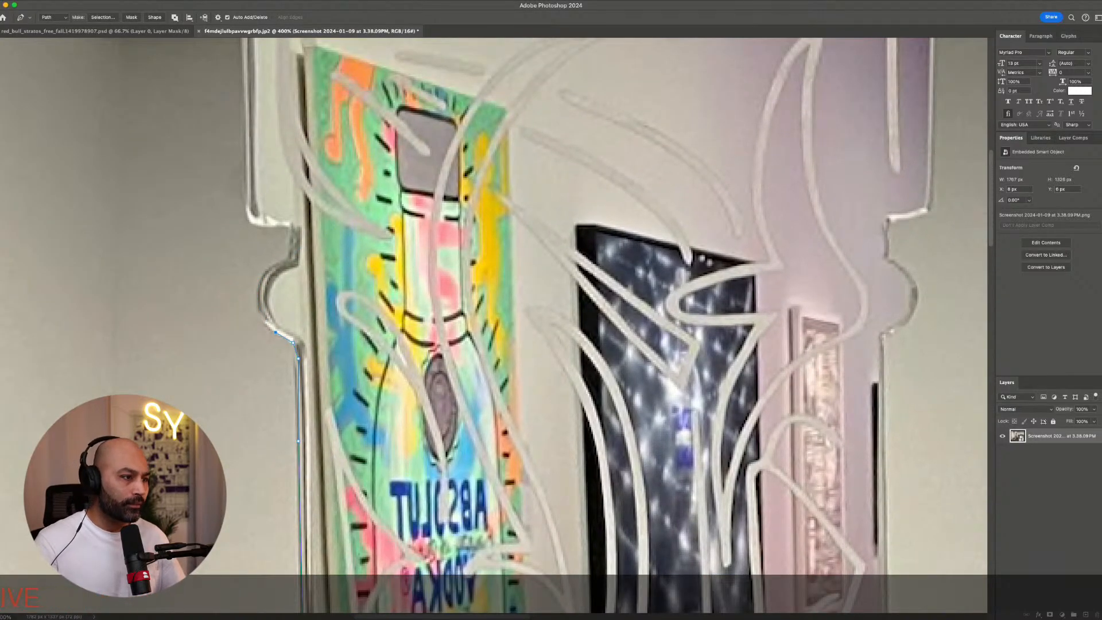
pyautogui.moveTo(256, 288); pyautogui.dragTo(259, 251)
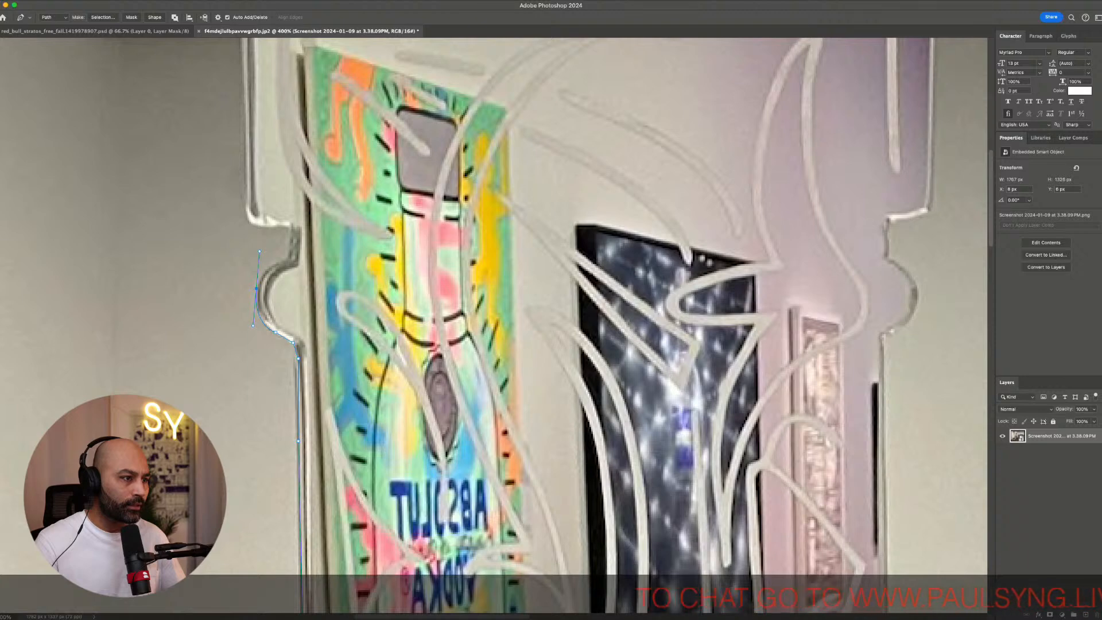
pyautogui.click(288, 257)
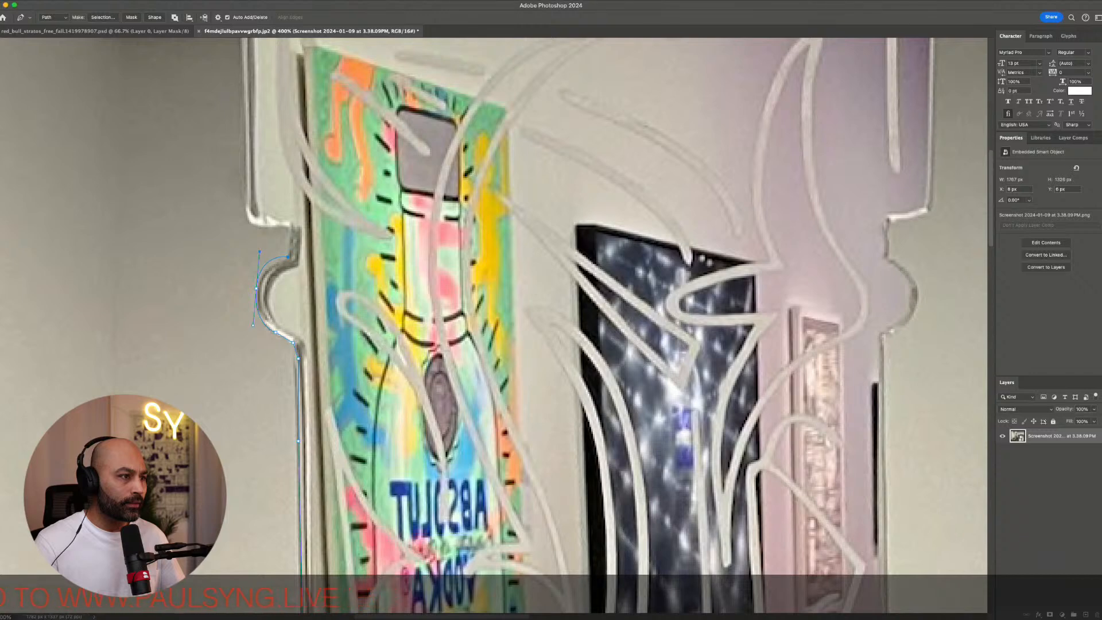
pyautogui.moveTo(259, 251); pyautogui.dragTo(262, 253)
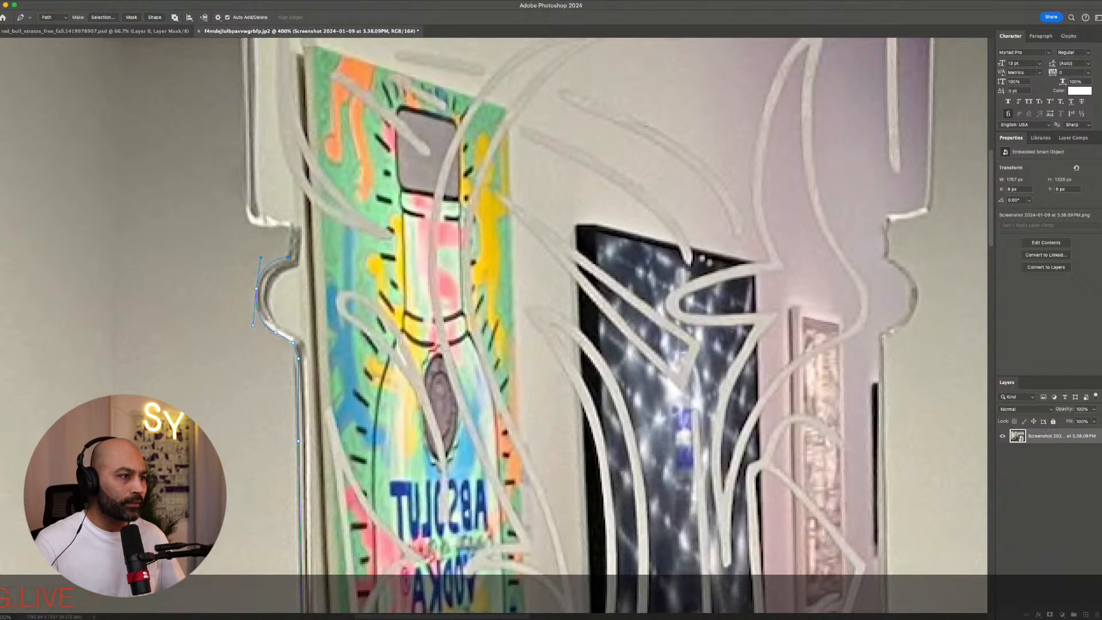
pyautogui.click(289, 227)
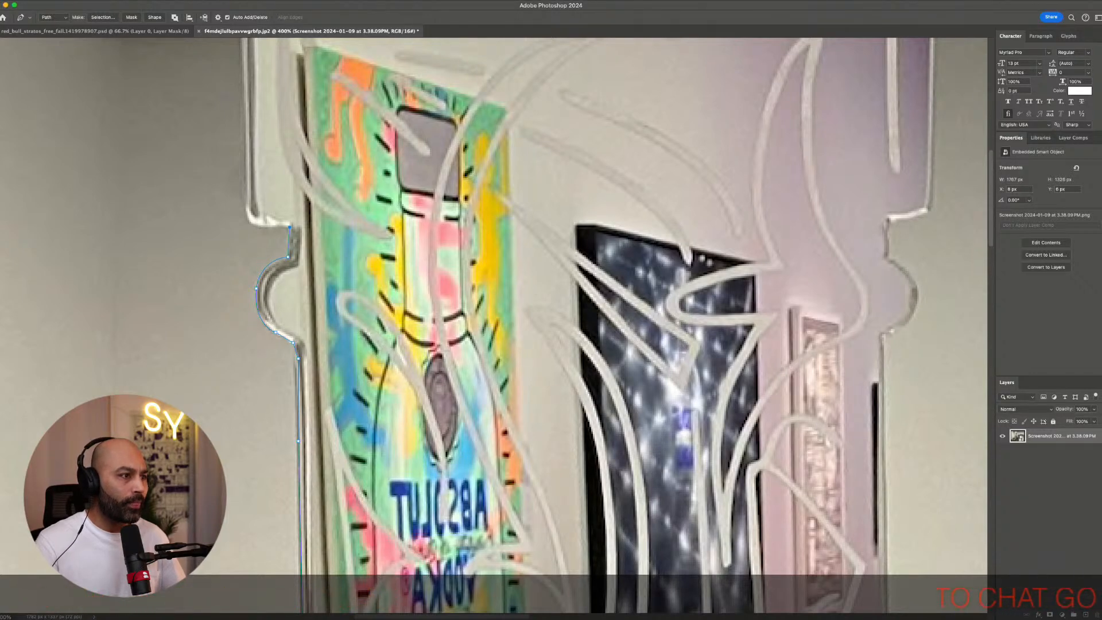
pyautogui.click(262, 225)
# Extend the path up the top section's left edge and around its rounded top-left corner
pyautogui.scroll(5, 494, 324)
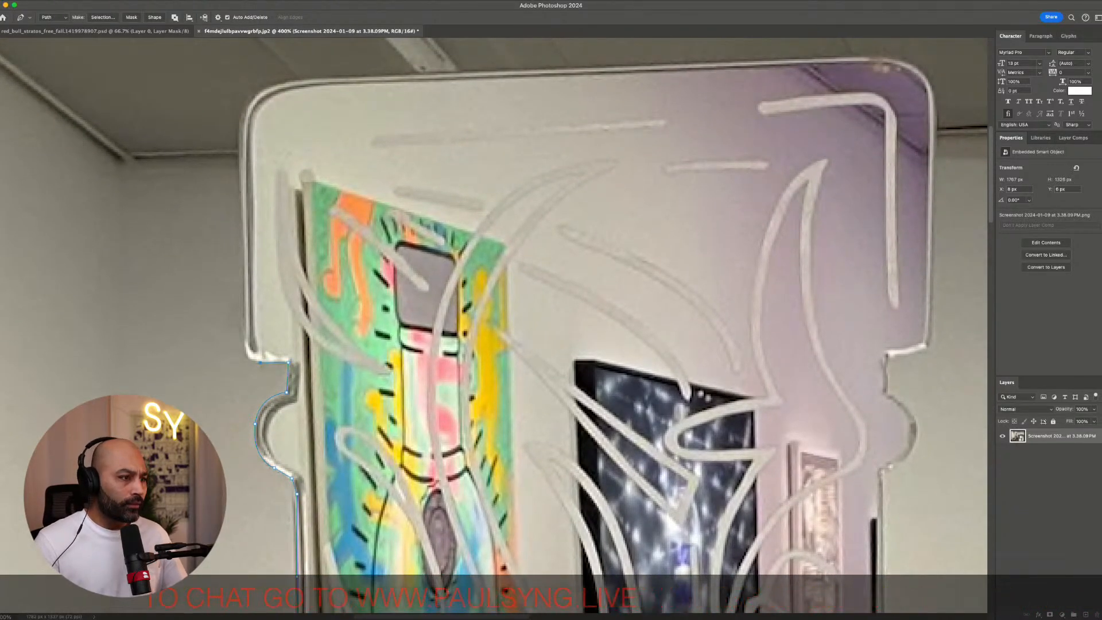
pyautogui.moveTo(245, 297); pyautogui.dragTo(251, 243)
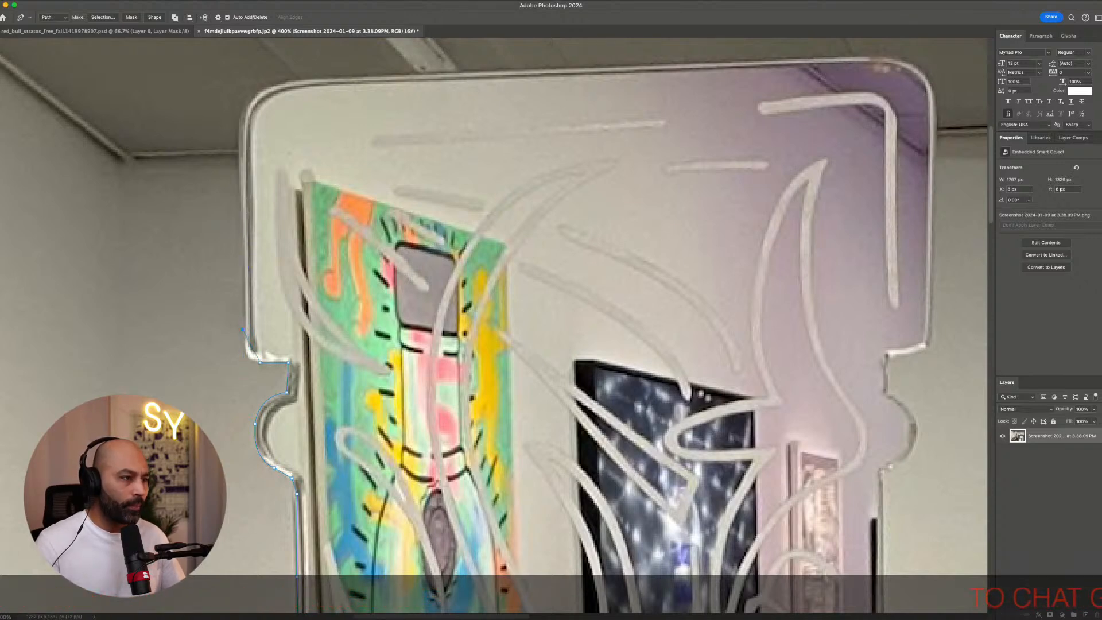
pyautogui.moveTo(243, 329); pyautogui.dragTo(242, 294)
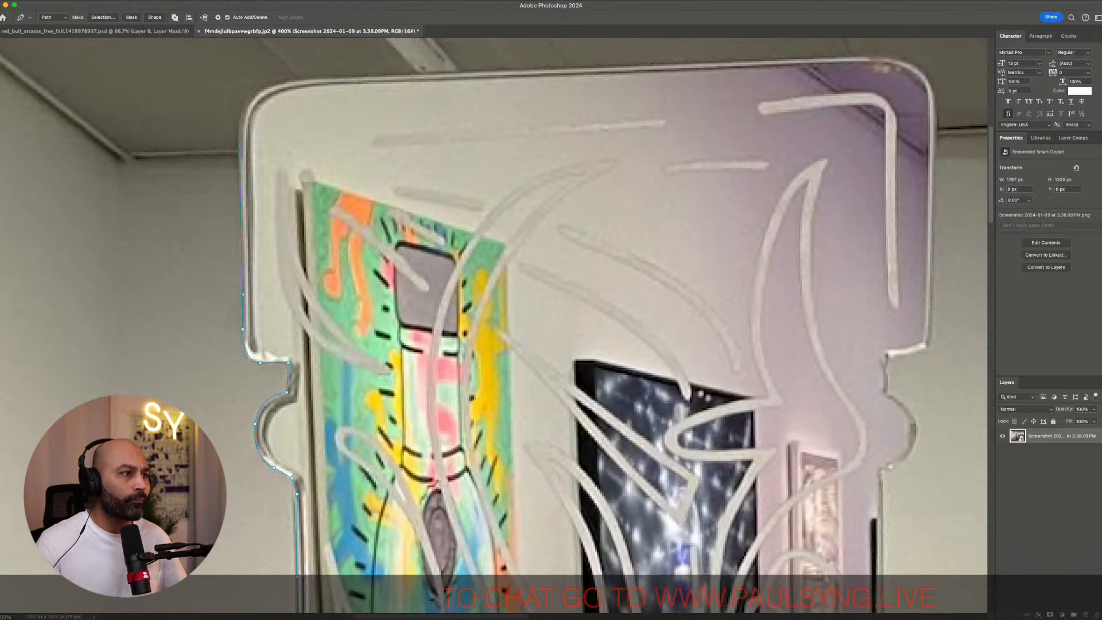
pyautogui.click(239, 148)
pyautogui.moveTo(283, 81); pyautogui.dragTo(339, 78)
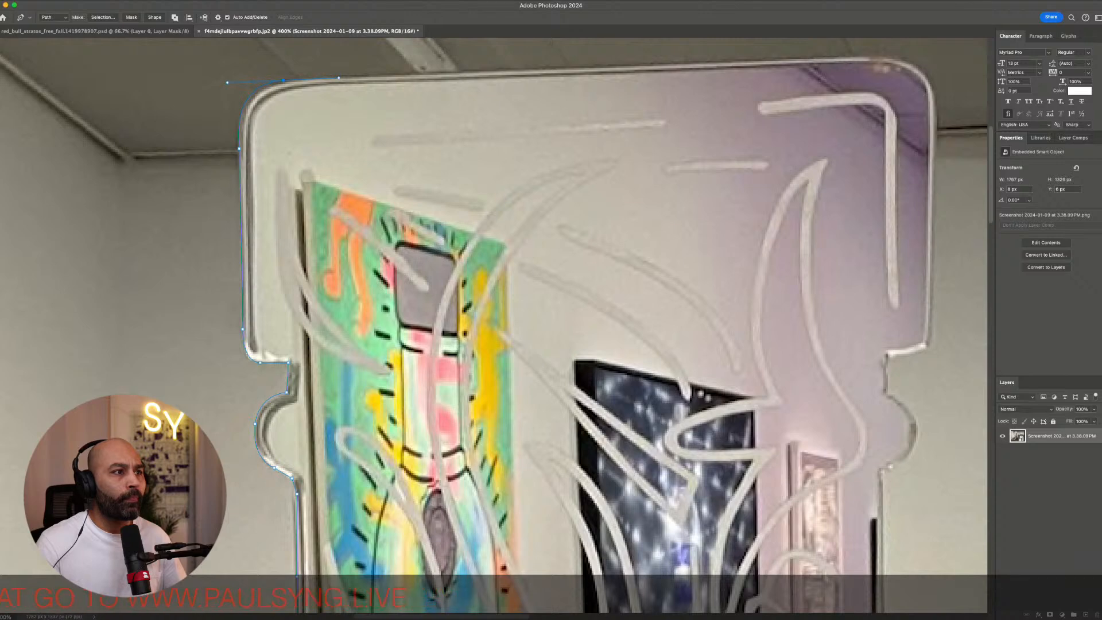
# Review the traced path around the top section's outline and upper right edge
pyautogui.scroll(3, 494, 325)
pyautogui.hscroll(4, 493, 326)
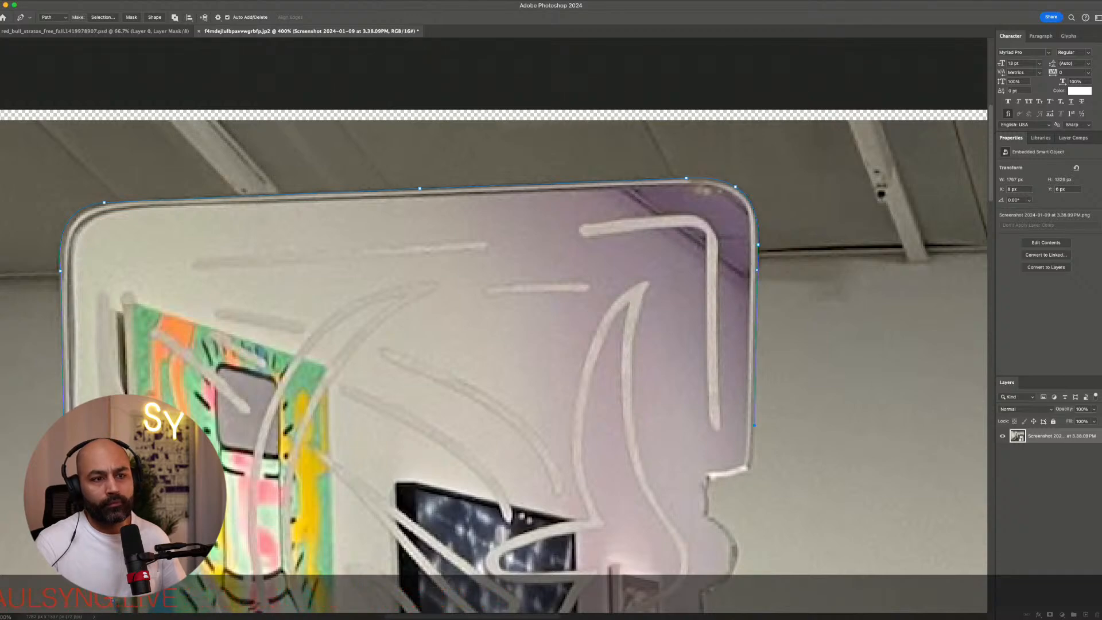
pyautogui.scroll(-5, 494, 322)
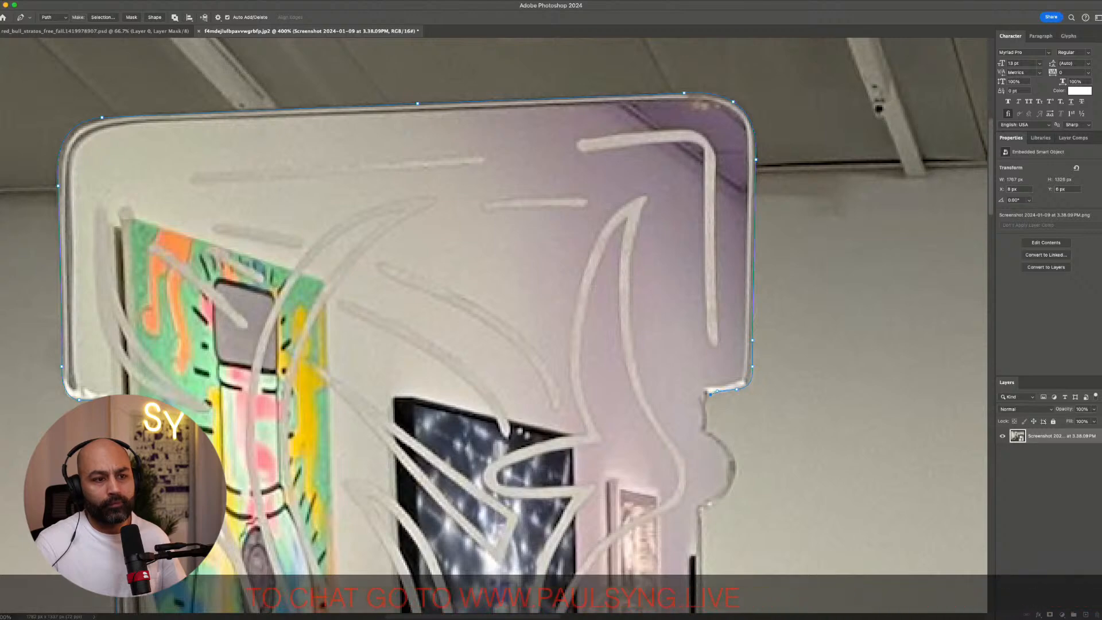
pyautogui.scroll(-2, 494, 326)
pyautogui.hscroll(2, 494, 326)
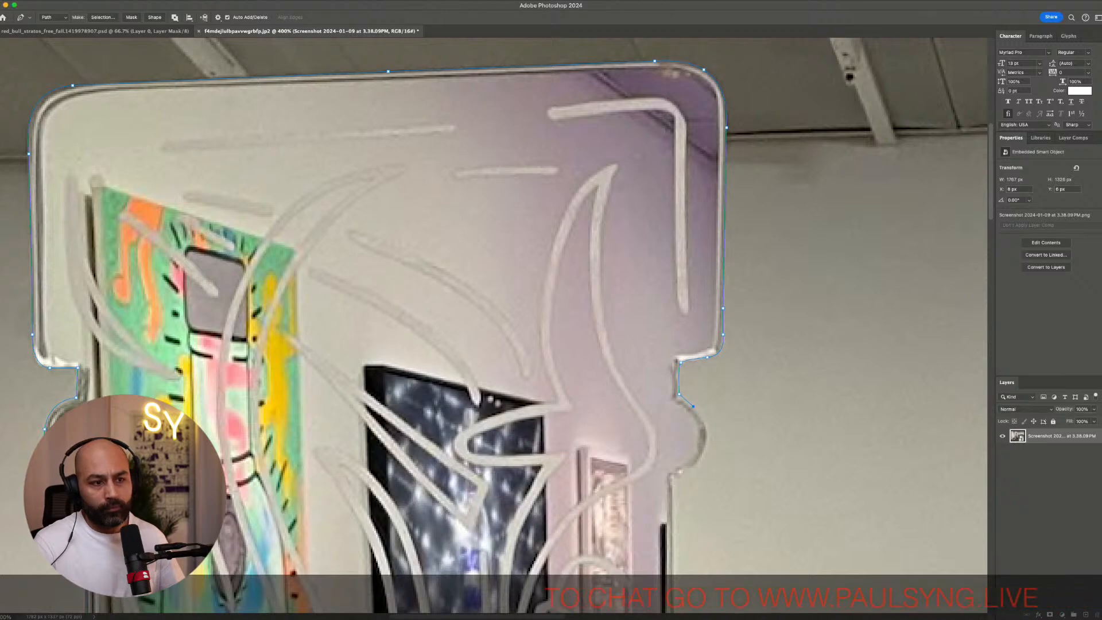
pyautogui.scroll(-6, 494, 326)
pyautogui.hscroll(2, 494, 326)
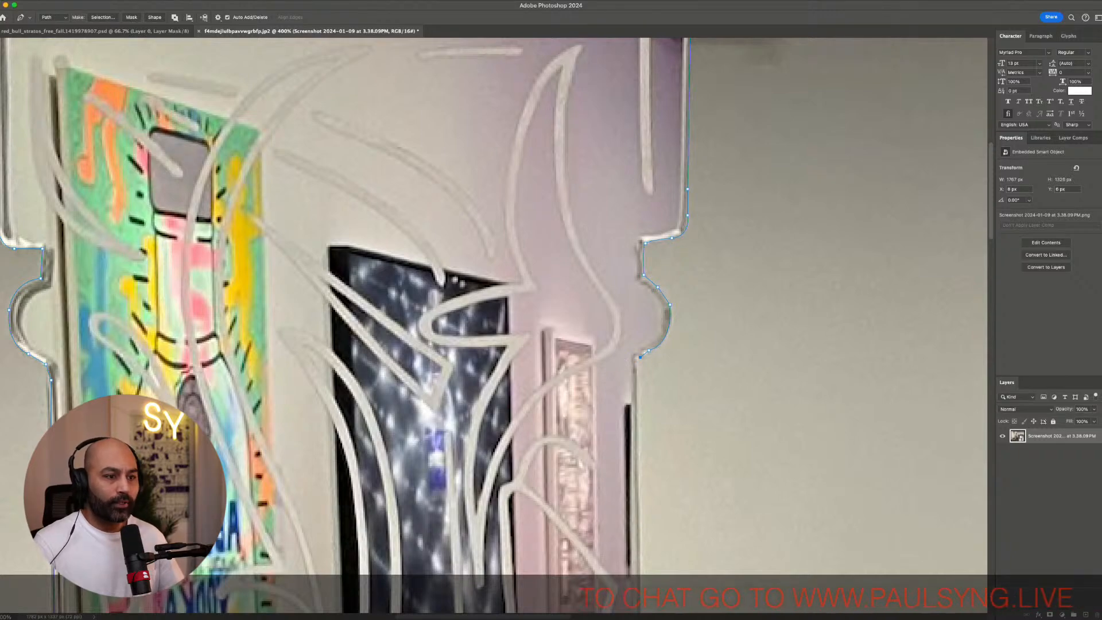
# Extend the path down the neck's right edge with two anchors, ending at the shoulder corner
pyautogui.scroll(-4, 493, 324)
pyautogui.hscroll(5, 494, 325)
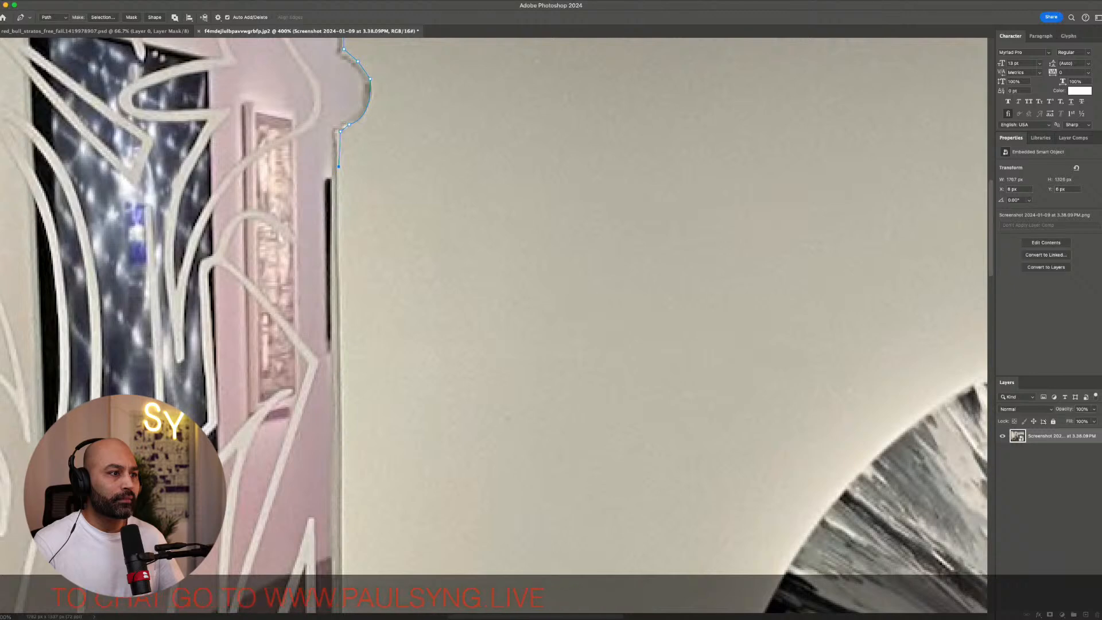
pyautogui.scroll(-3, 494, 325)
pyautogui.hscroll(1, 494, 325)
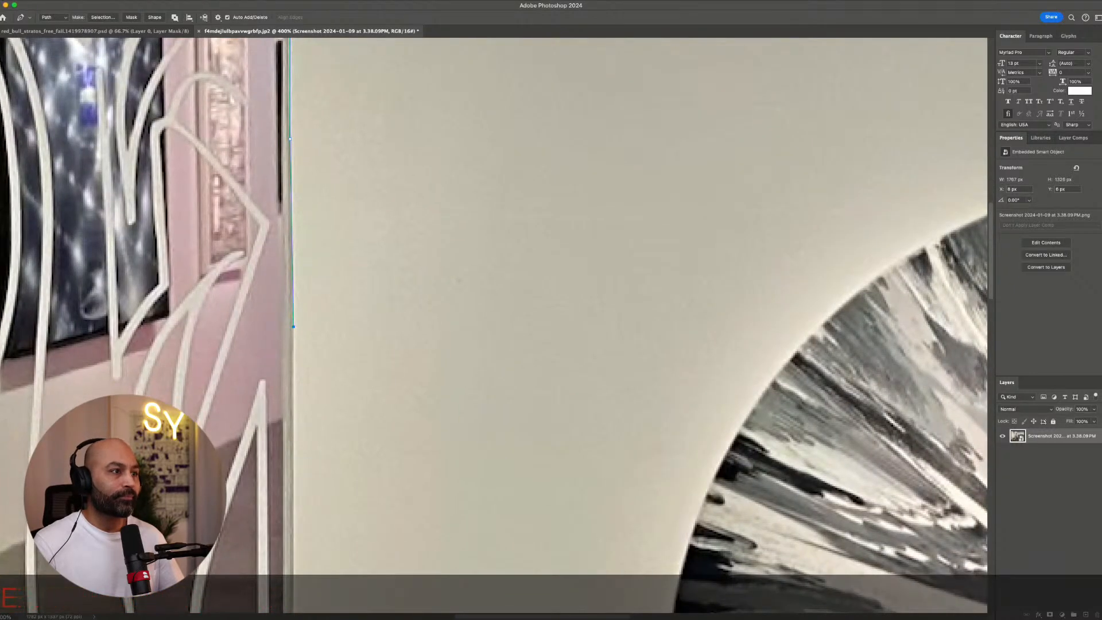
pyautogui.scroll(-4, 493, 325)
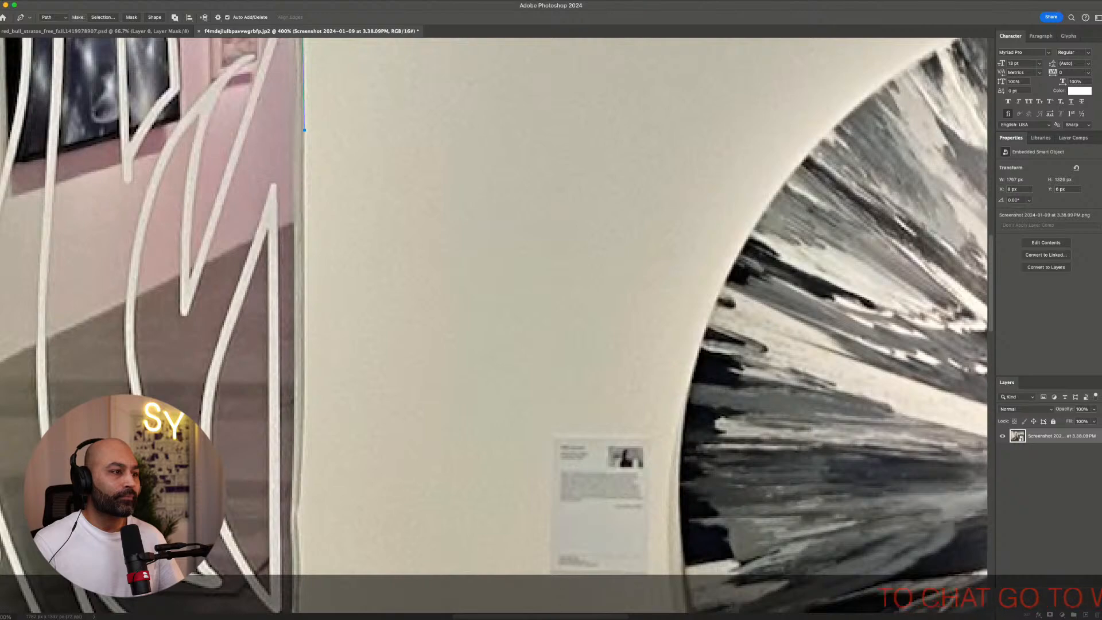
pyautogui.scroll(-2, 493, 325)
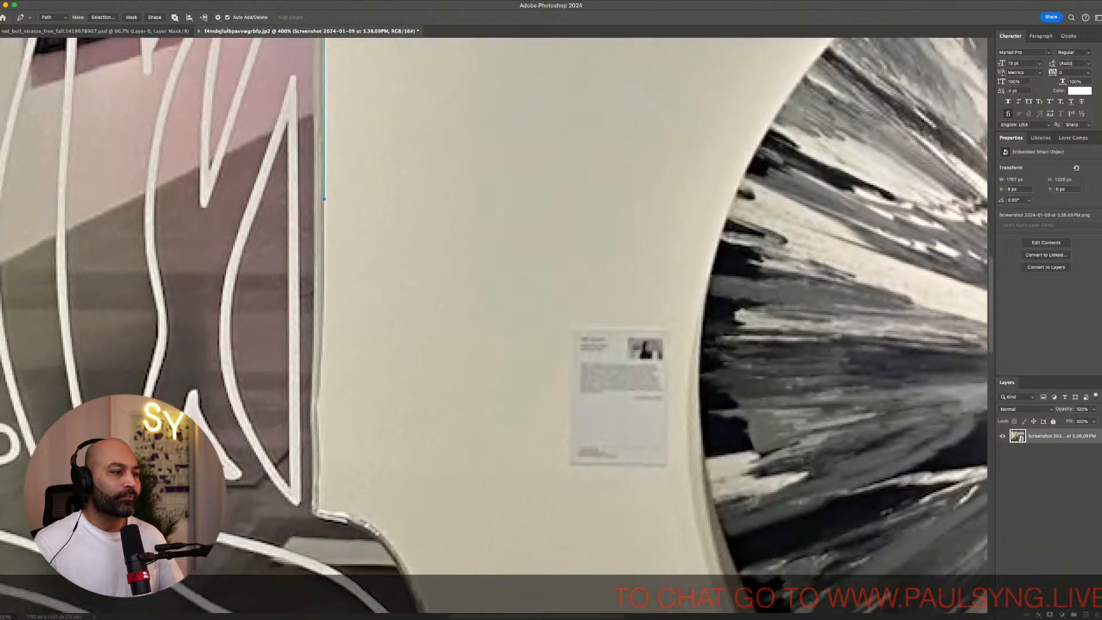
pyautogui.scroll(-2, 494, 325)
pyautogui.hscroll(-1, 493, 325)
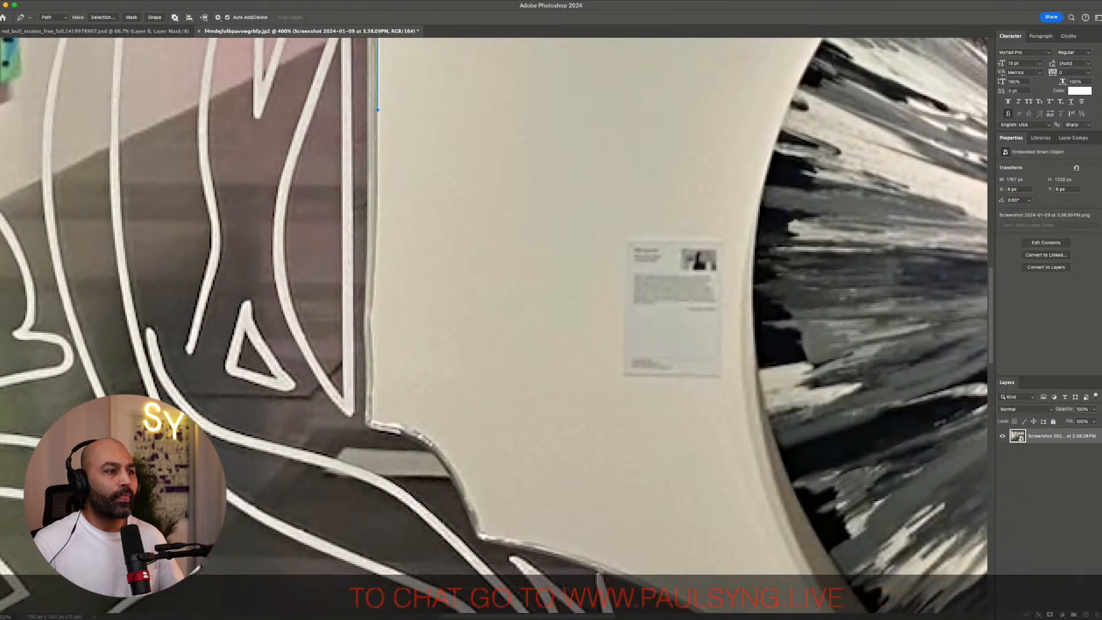
pyautogui.scroll(-3, 494, 325)
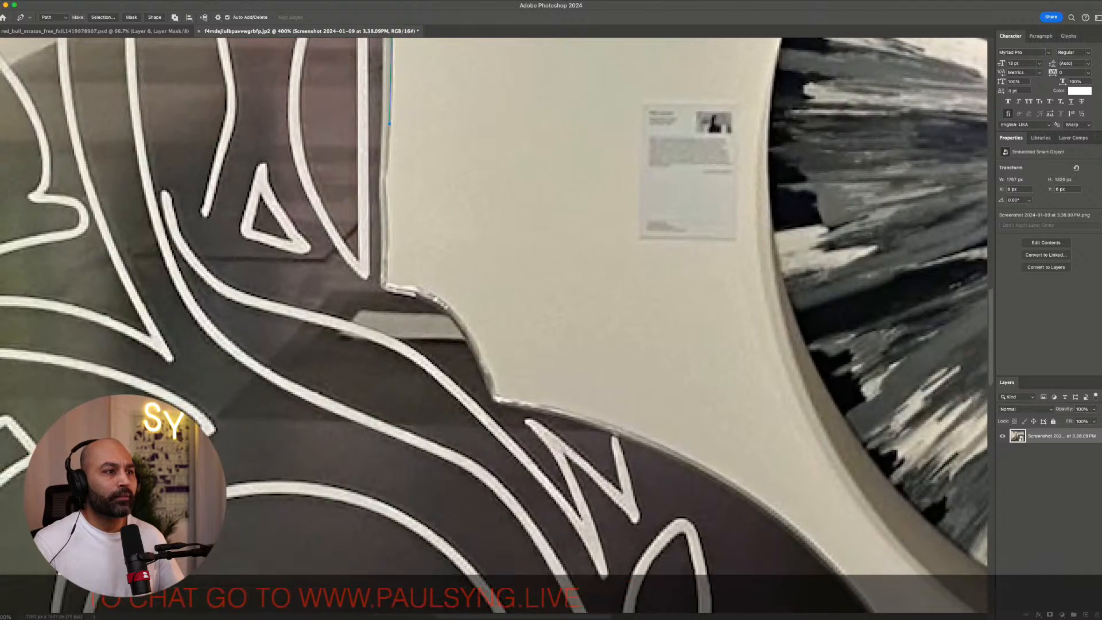
pyautogui.click(386, 178)
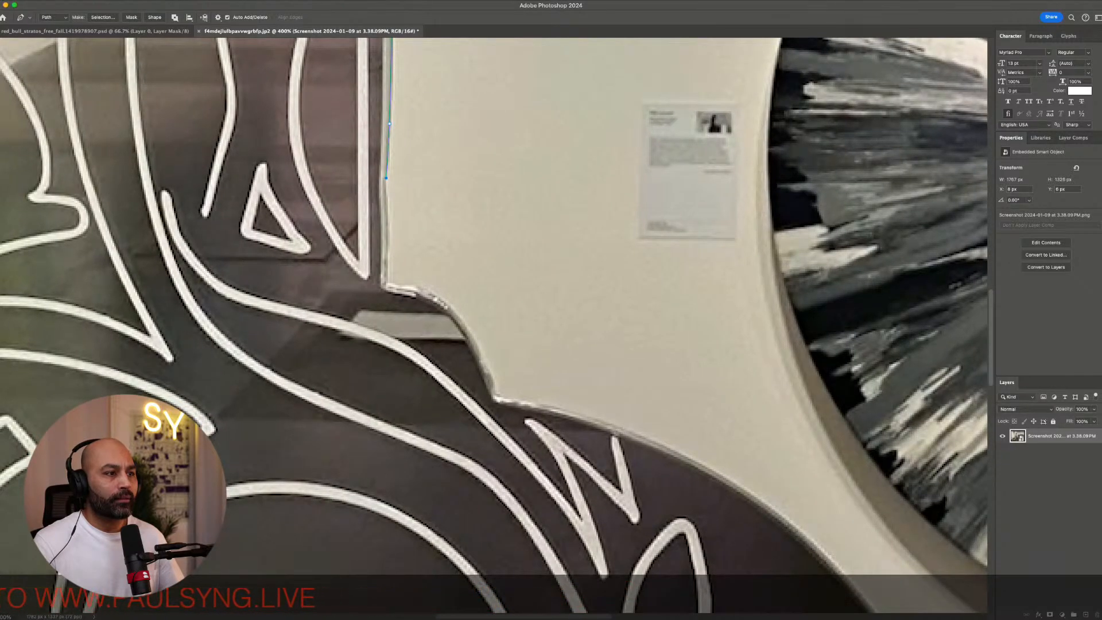
pyautogui.click(389, 283)
# Trace the stepped right shoulder edge with three anchors
pyautogui.scroll(-1, 493, 325)
pyautogui.hscroll(1, 494, 325)
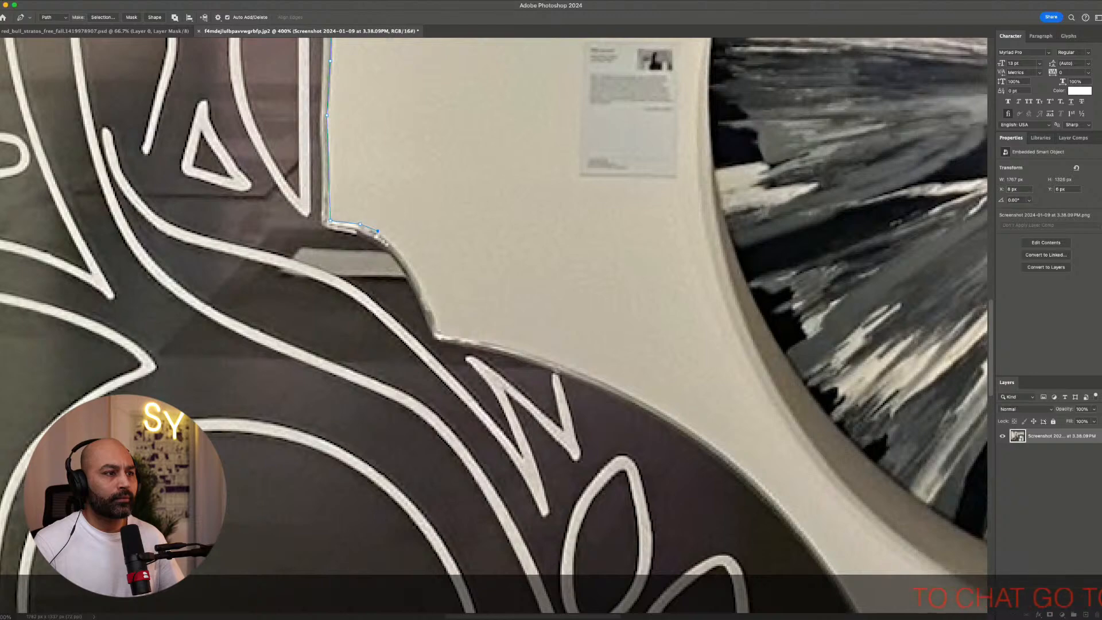
pyautogui.click(416, 273)
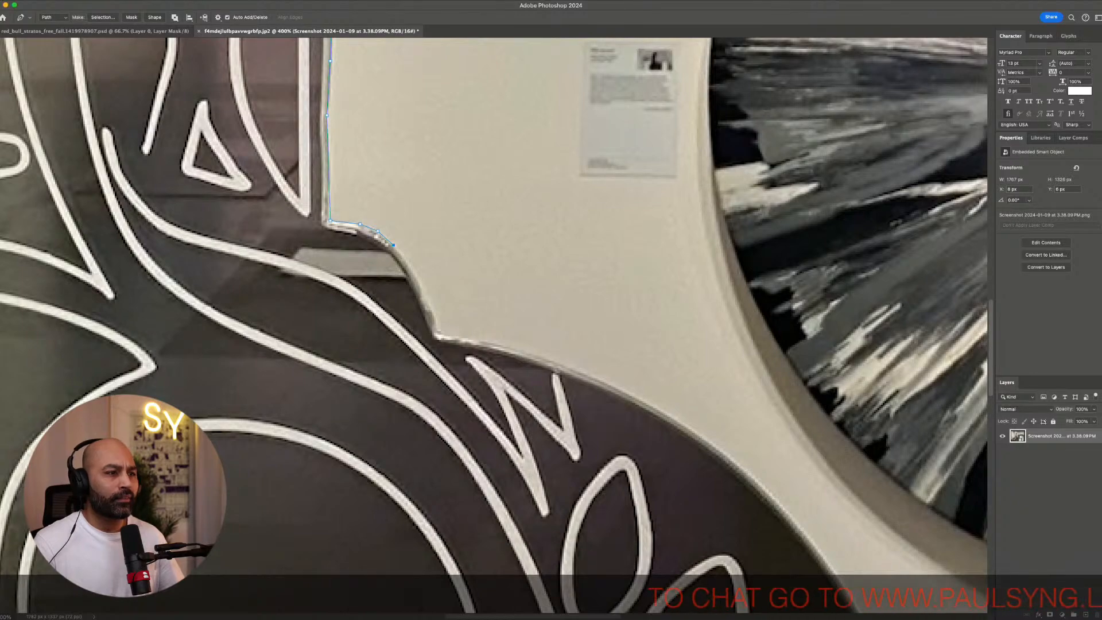
pyautogui.click(431, 306)
pyautogui.click(438, 333)
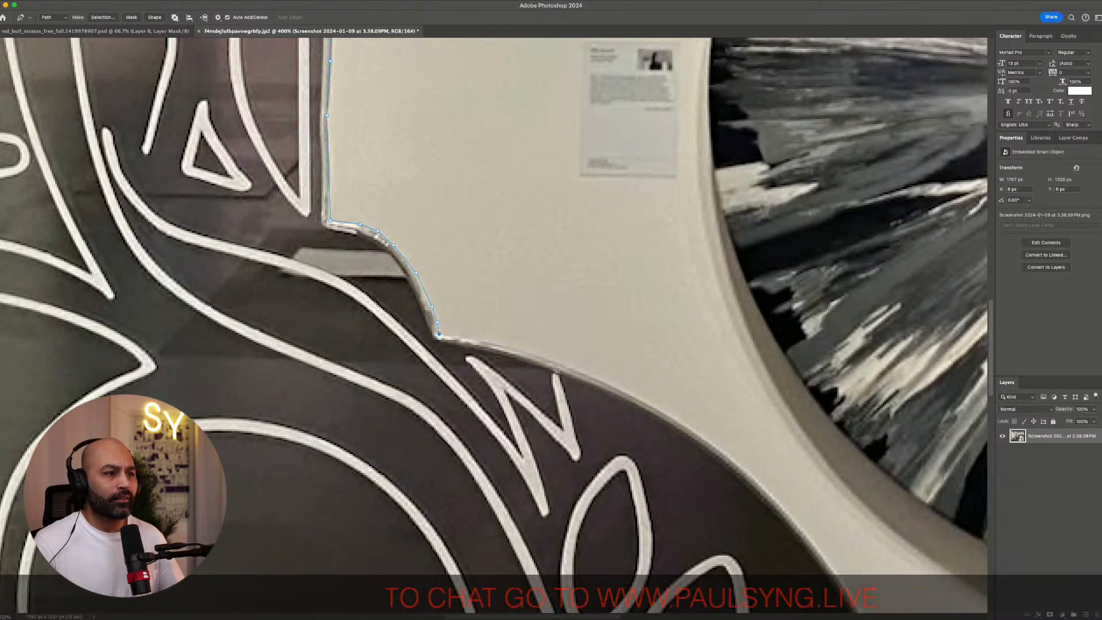
# Undo two misplaced anchors and add a curved anchor following the right shoulder's rounded edge
pyautogui.scroll(-2, 438, 334)
pyautogui.hscroll(2, 438, 333)
pyautogui.click(468, 245)
pyautogui.scroll(-1, 468, 244)
pyautogui.hscroll(1, 467, 245)
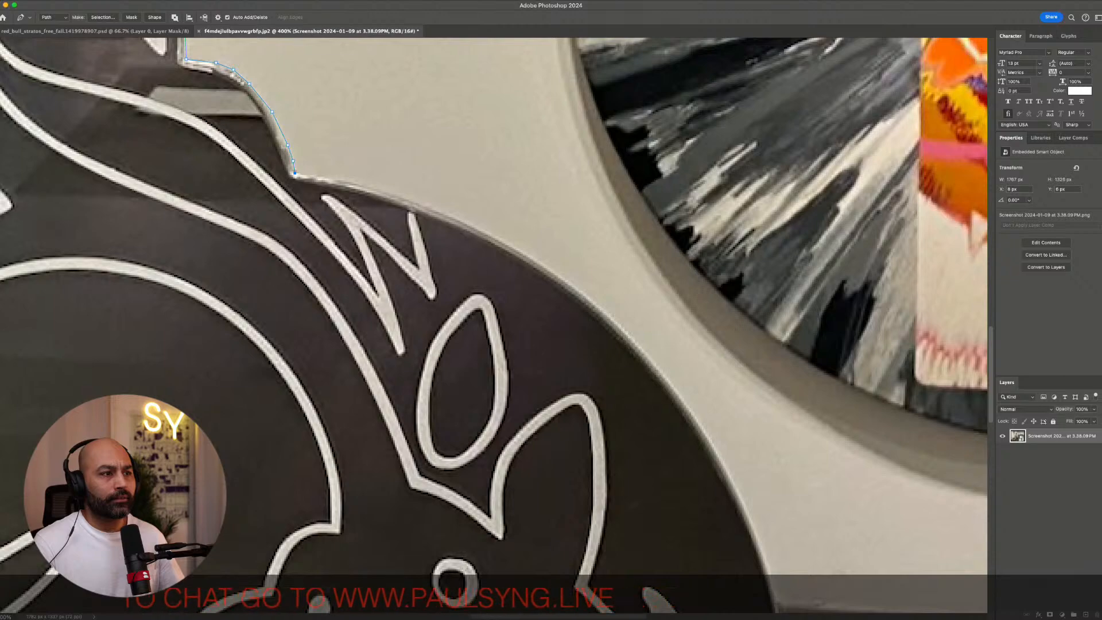
pyautogui.scroll(-2, 494, 325)
pyautogui.hscroll(3, 493, 324)
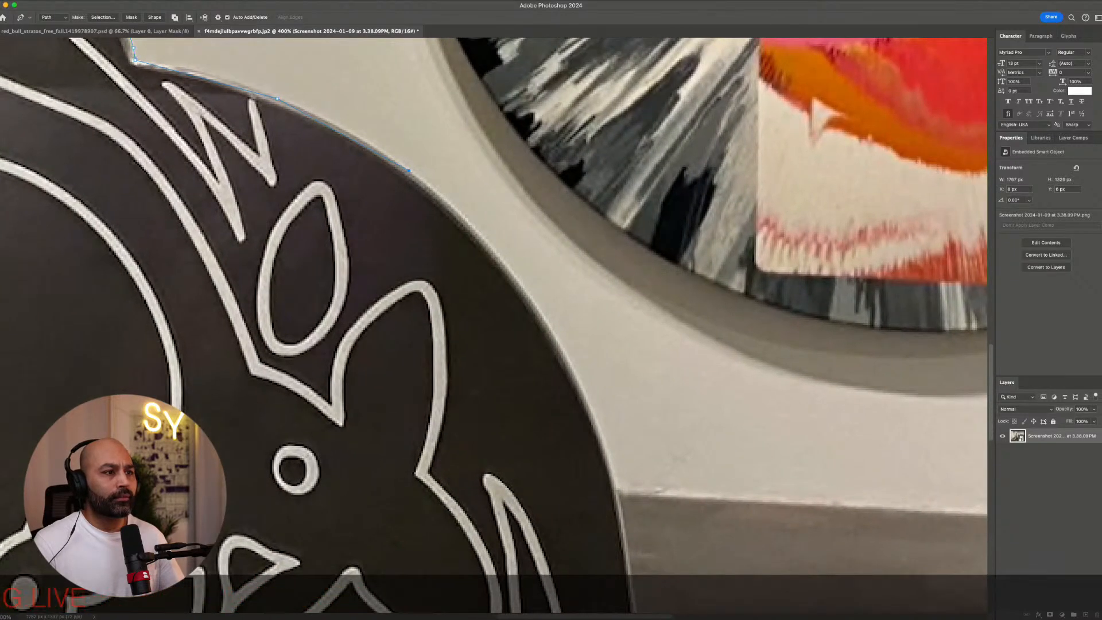
pyautogui.scroll(-2, 494, 310)
pyautogui.hscroll(2, 493, 310)
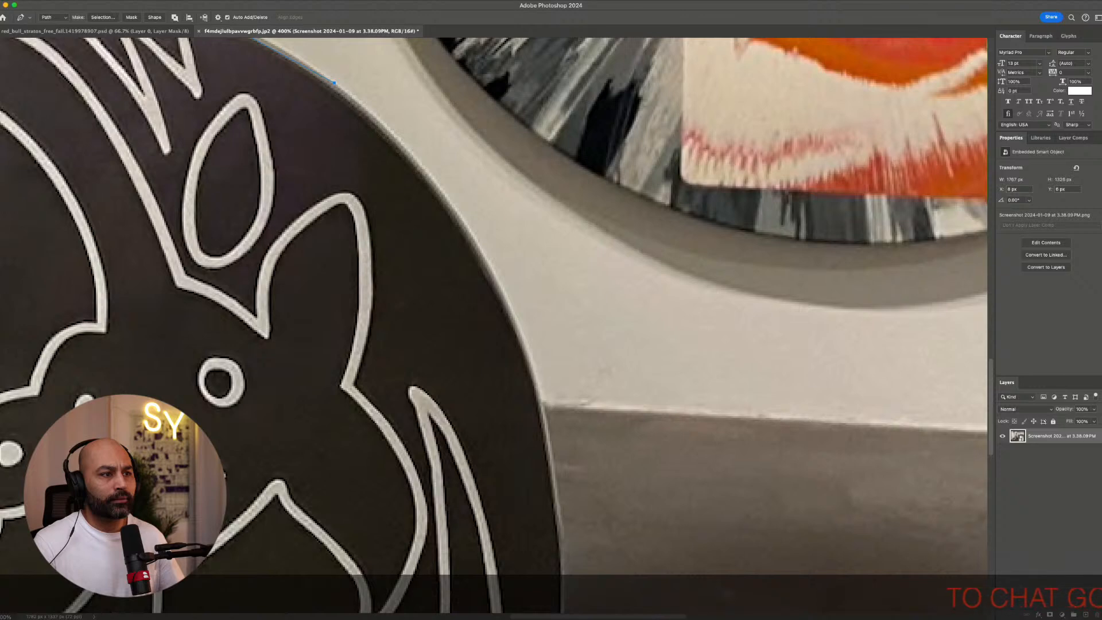
pyautogui.scroll(3, 529, 367)
pyautogui.hscroll(-2, 529, 367)
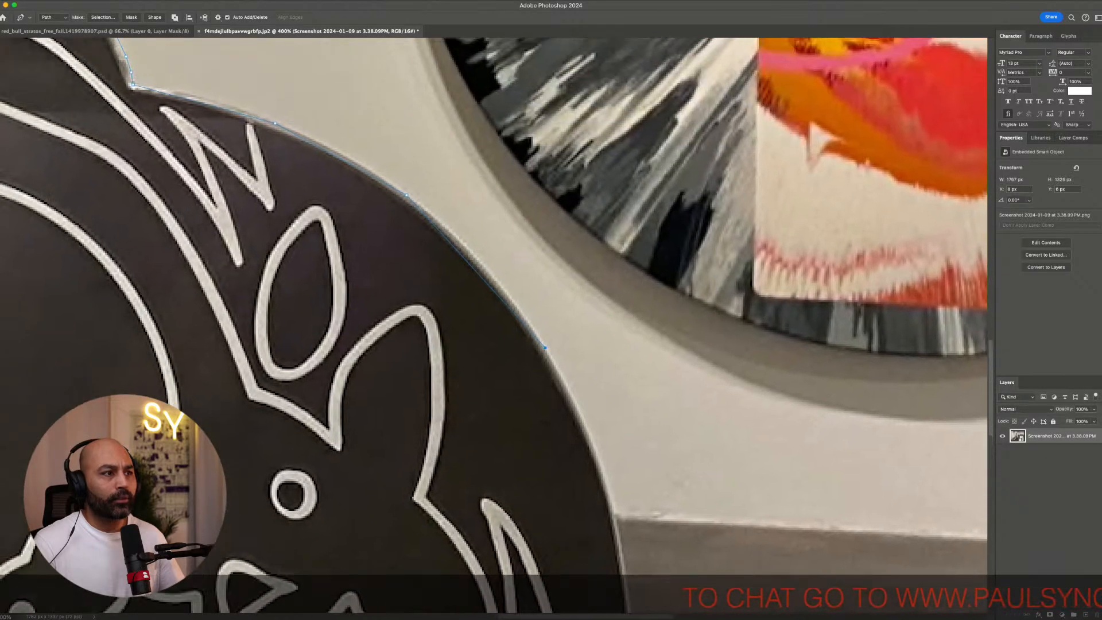
pyautogui.press('super+z')
pyautogui.press('super+z')
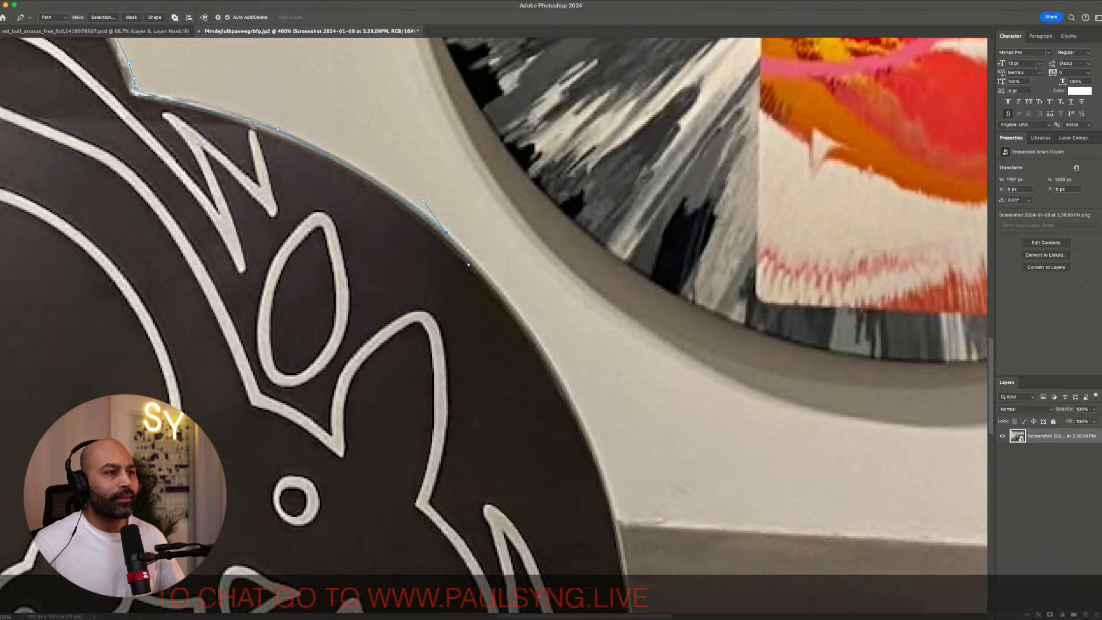
pyautogui.moveTo(446, 233); pyautogui.dragTo(491, 278)
# Continue the path down the body's right side to an anchor at the image's bottom edge
pyautogui.scroll(-5, 491, 279)
pyautogui.hscroll(4, 491, 278)
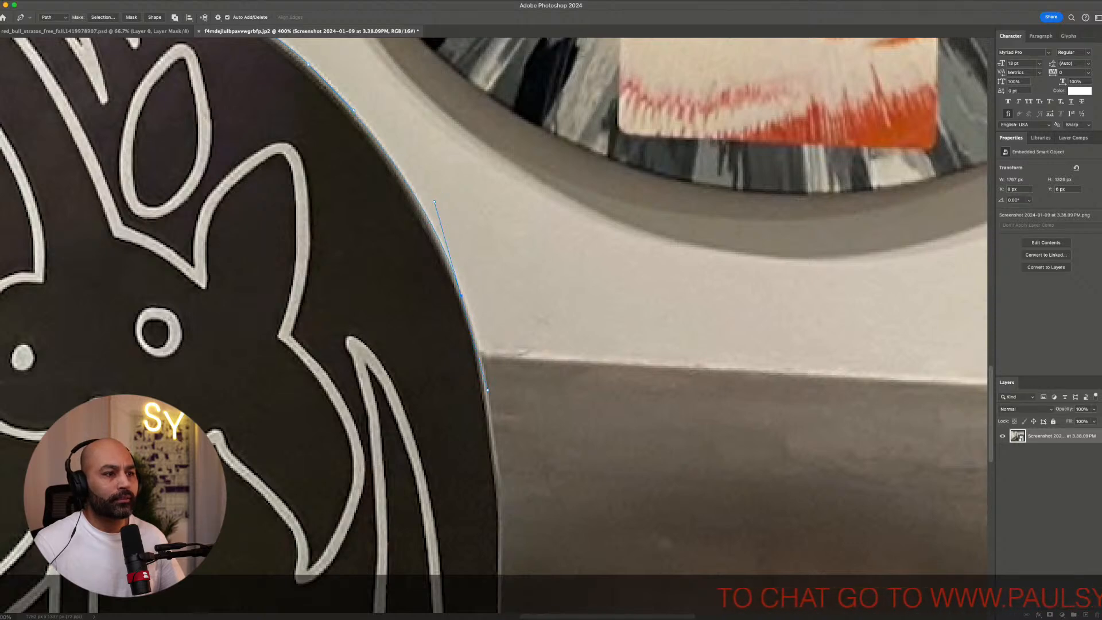
pyautogui.scroll(-5, 493, 321)
pyautogui.hscroll(1, 494, 322)
pyautogui.scroll(-1, 494, 321)
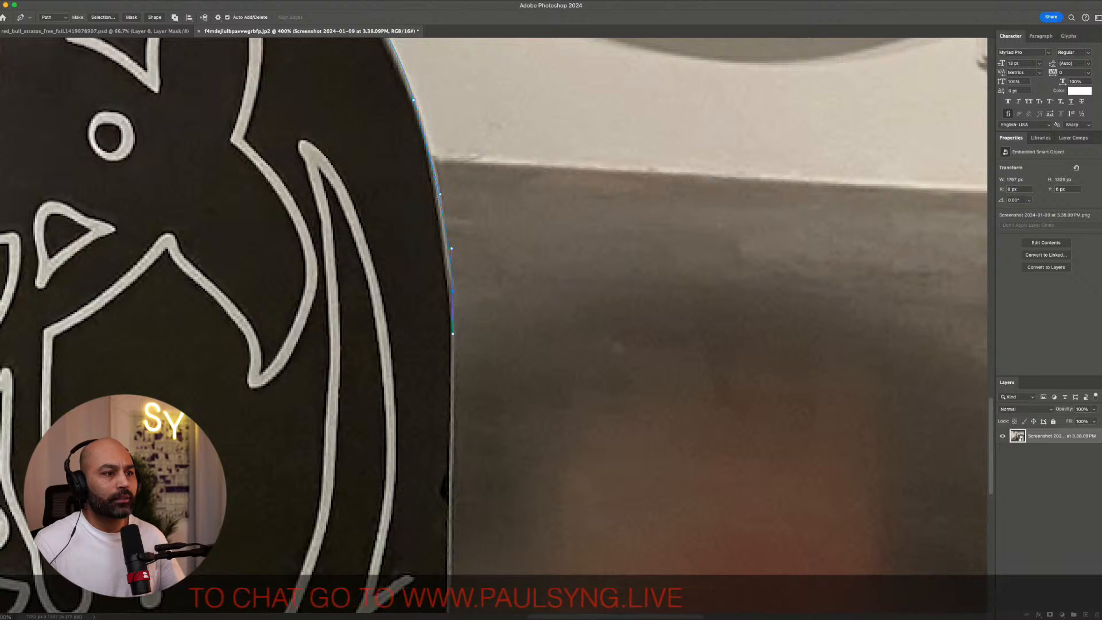
pyautogui.scroll(-5, 493, 322)
pyautogui.hscroll(1, 494, 321)
pyautogui.scroll(-2, 494, 321)
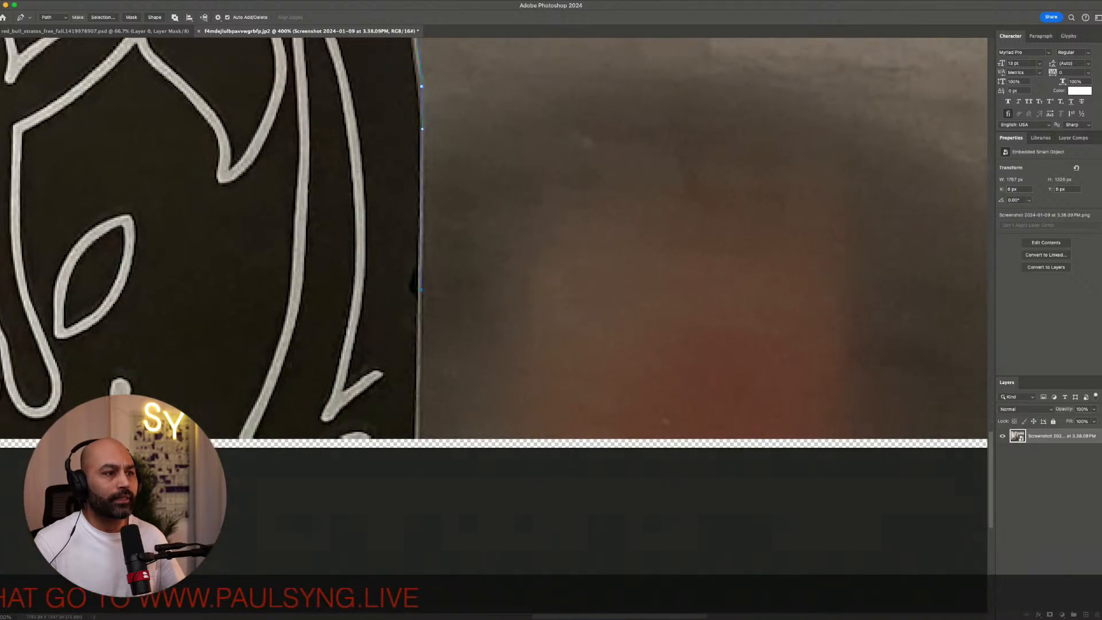
pyautogui.click(418, 442)
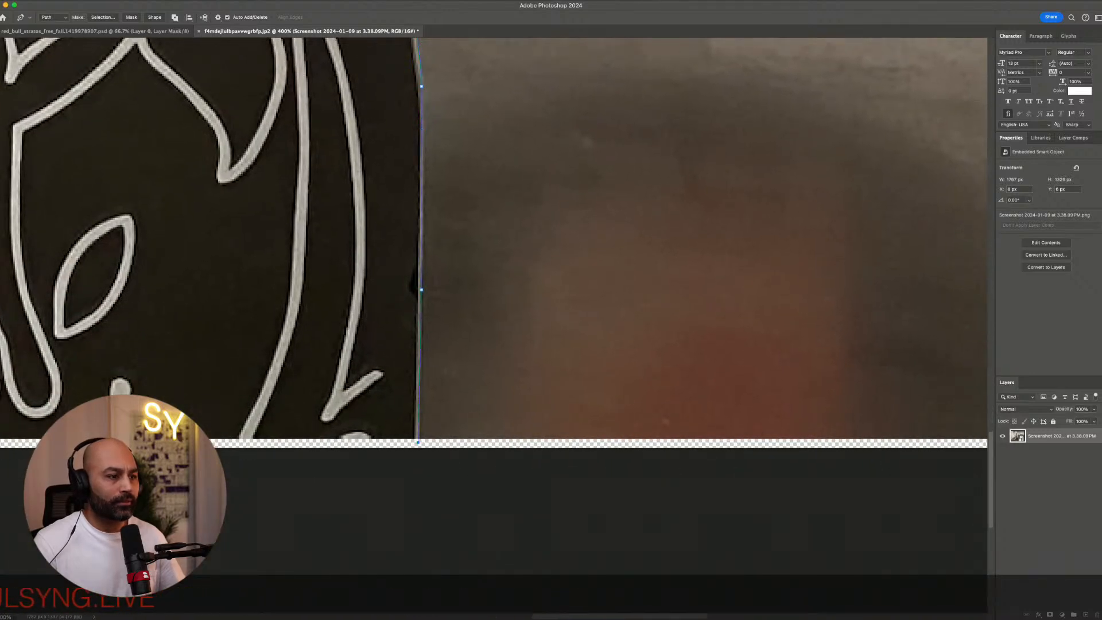
# Run the path across the bottom of the image and close it at the panel's bottom-left edge
pyautogui.press('super+minus')
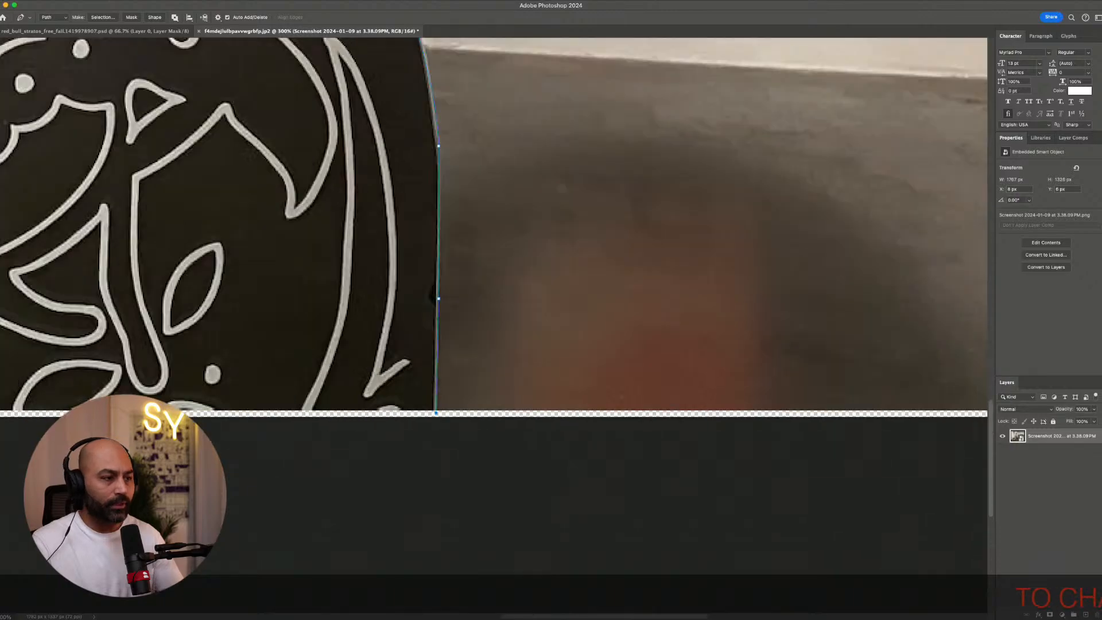
pyautogui.hscroll(-10, 851, 503)
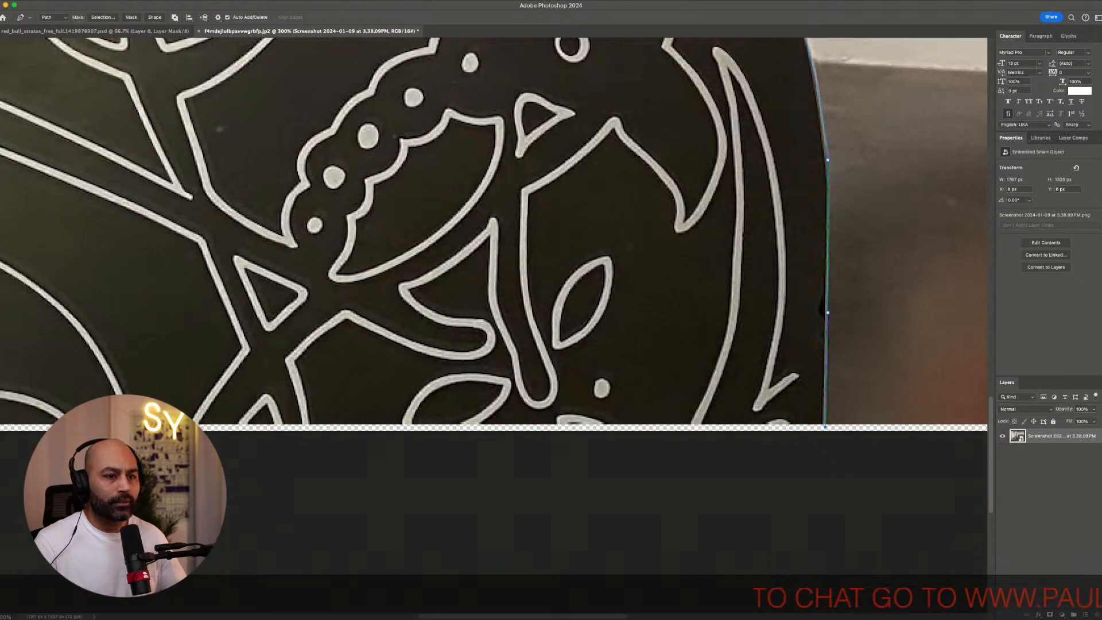
pyautogui.hscroll(-10, 851, 504)
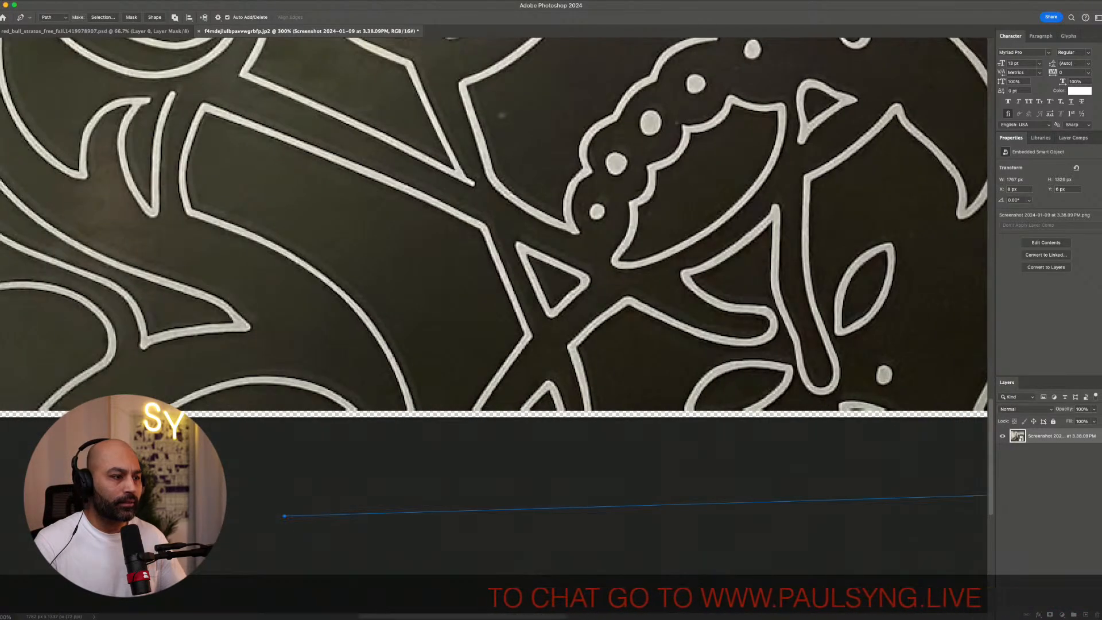
pyautogui.hscroll(-8, 852, 503)
pyautogui.hscroll(2, 851, 504)
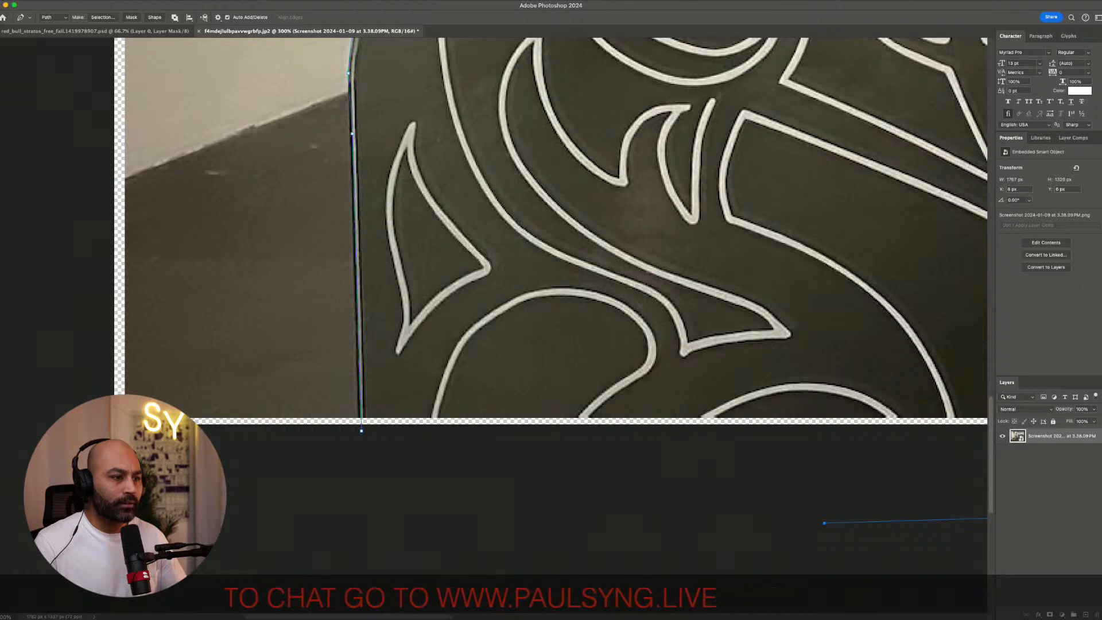
pyautogui.click(361, 431)
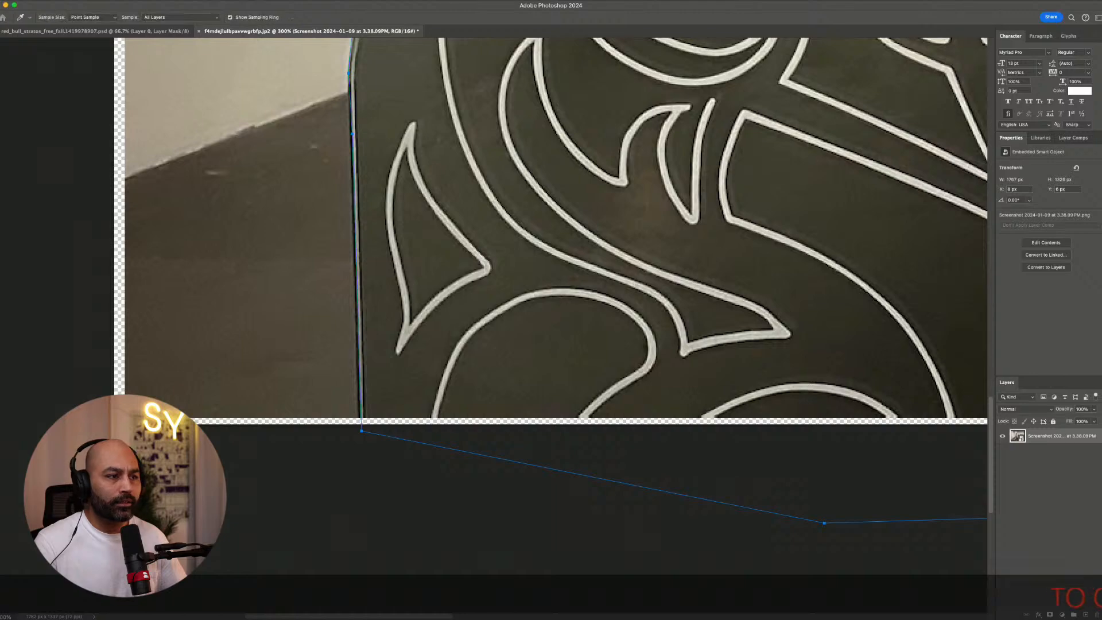
# Convert the closed path to a selection and add a layer mask to cut out the panel
pyautogui.press('Return')
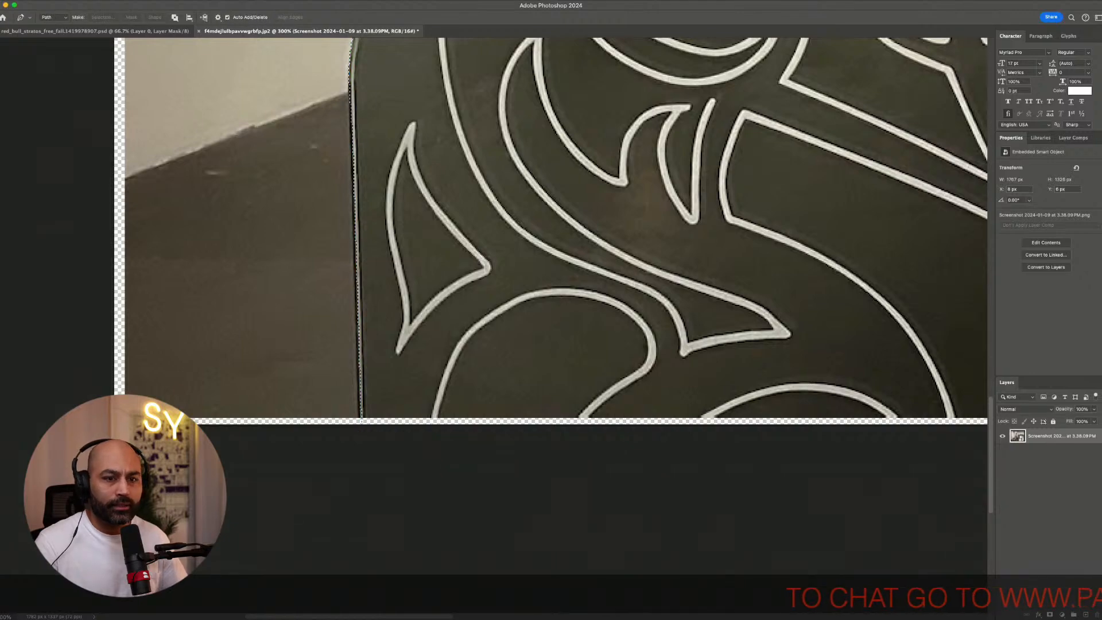
pyautogui.click(1049, 614)
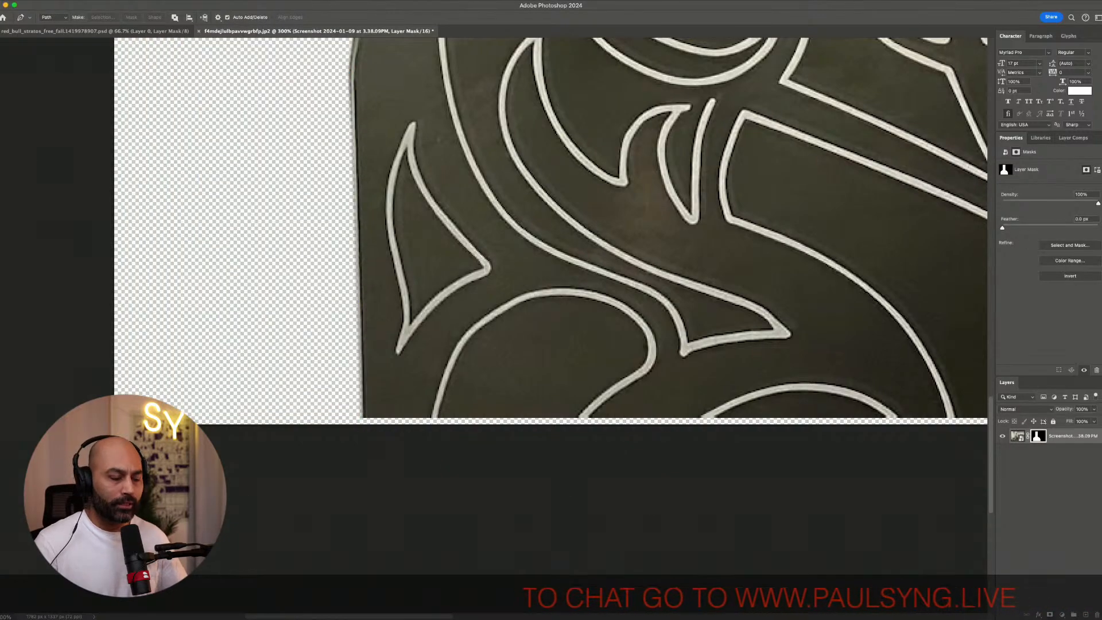
pyautogui.press('super+minus')
pyautogui.press('super+minus')
pyautogui.press('super+minus')
pyautogui.press('super+minus')
pyautogui.press('super+minus')
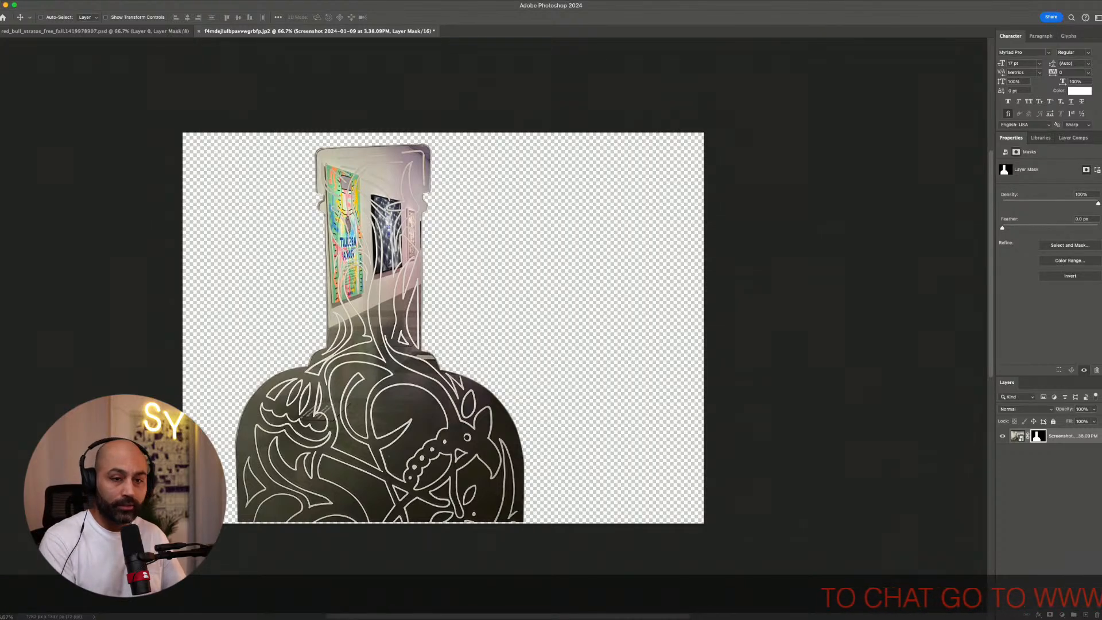
# Duplicate the masked layer and clear the copy's mask so it shows the whole photo
pyautogui.press('super+j')
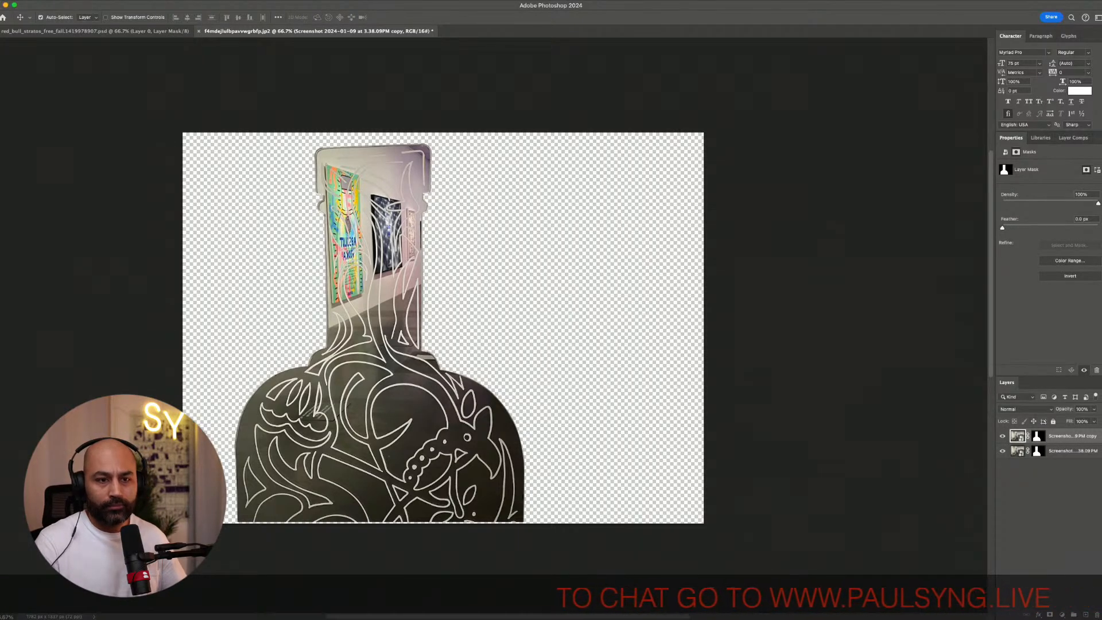
pyautogui.click(1038, 437)
pyautogui.press('super+a')
pyautogui.press('BackSpace')
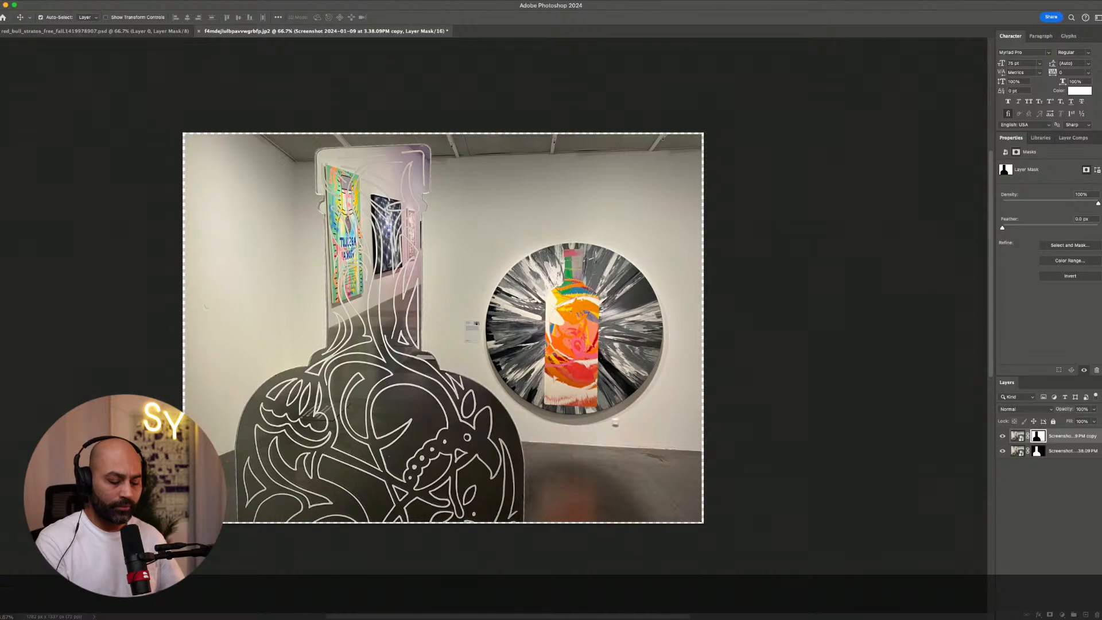
# Draw an elliptical selection fitted around the circular painting on the wall
pyautogui.press('super+equal')
pyautogui.press('super+equal')
pyautogui.hscroll(6, 494, 324)
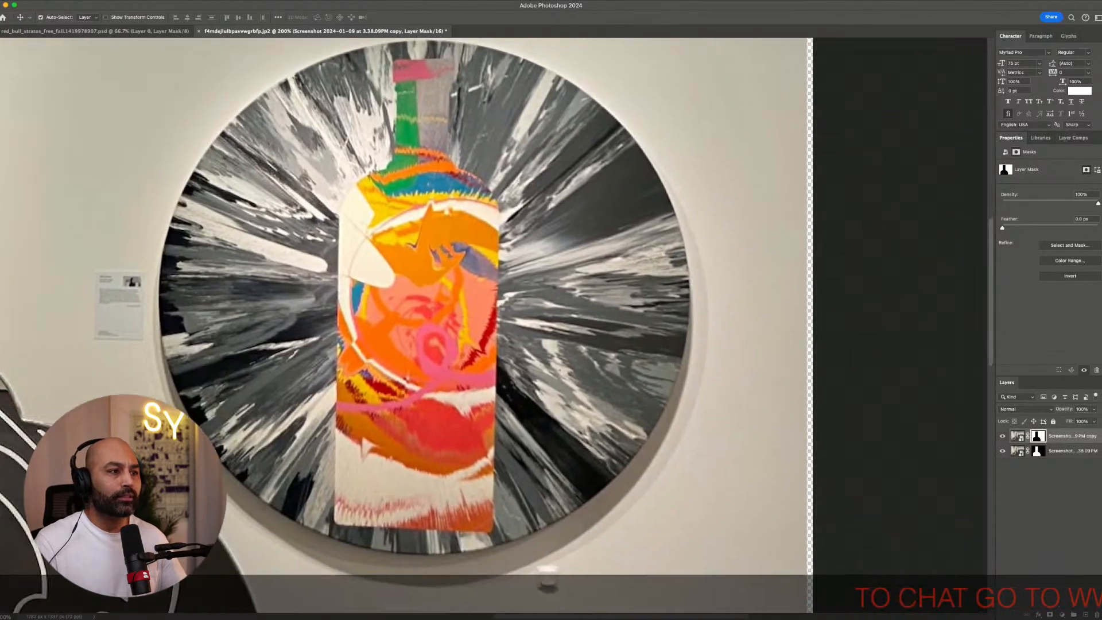
pyautogui.press('m')
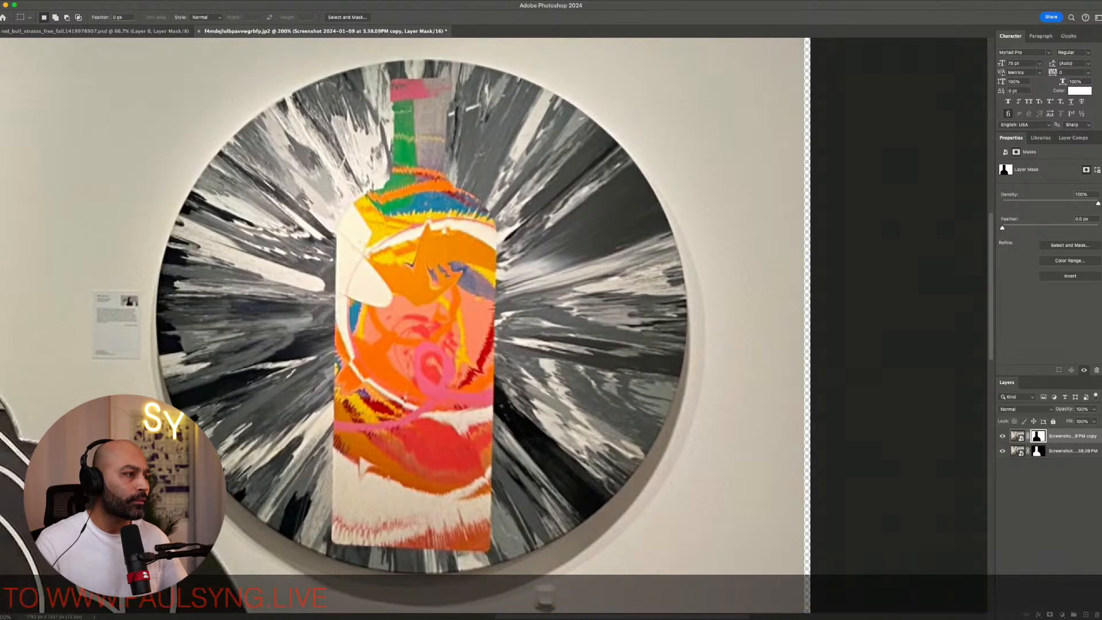
pyautogui.moveTo(117, 120)
pyautogui.mouseDown()
pyautogui.moveTo(142, 154)
pyautogui.moveTo(142, 182)
pyautogui.moveTo(142, 146)
pyautogui.moveTo(112, 118)
pyautogui.moveTo(92, 61)
pyautogui.moveTo(118, 121)
pyautogui.mouseUp()
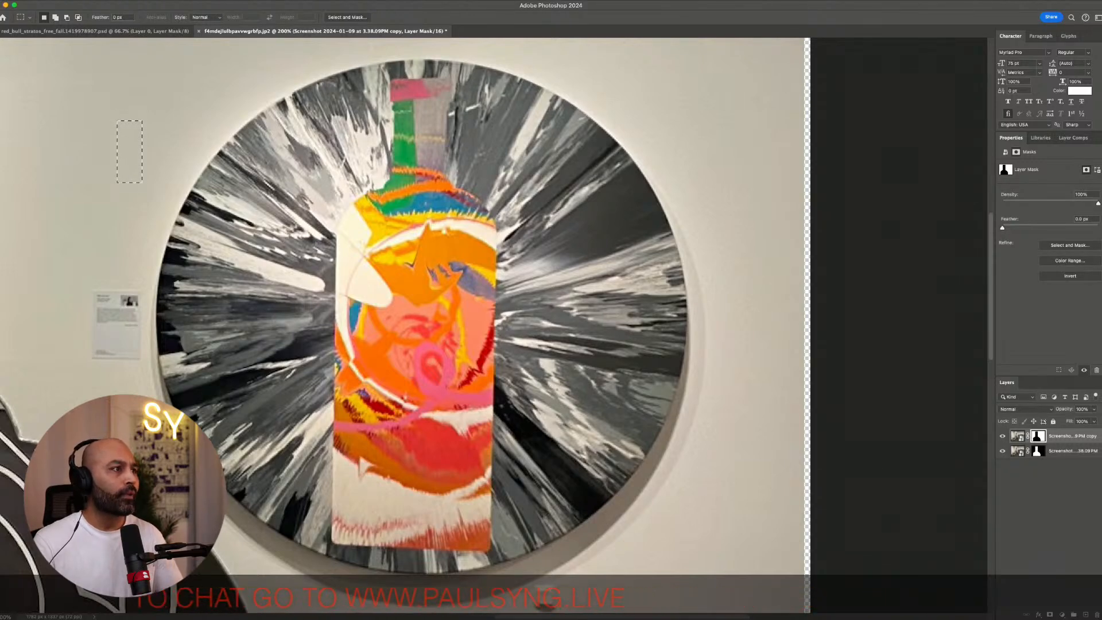
pyautogui.moveTo(142, 183); pyautogui.dragTo(245, 270)
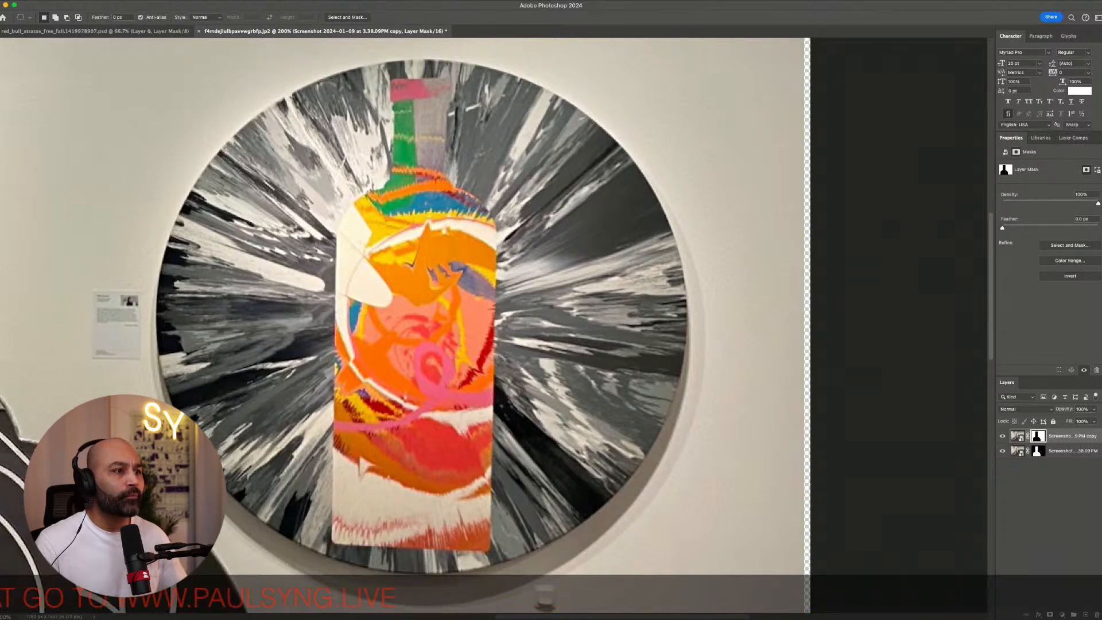
pyautogui.moveTo(257, 163); pyautogui.dragTo(692, 595)
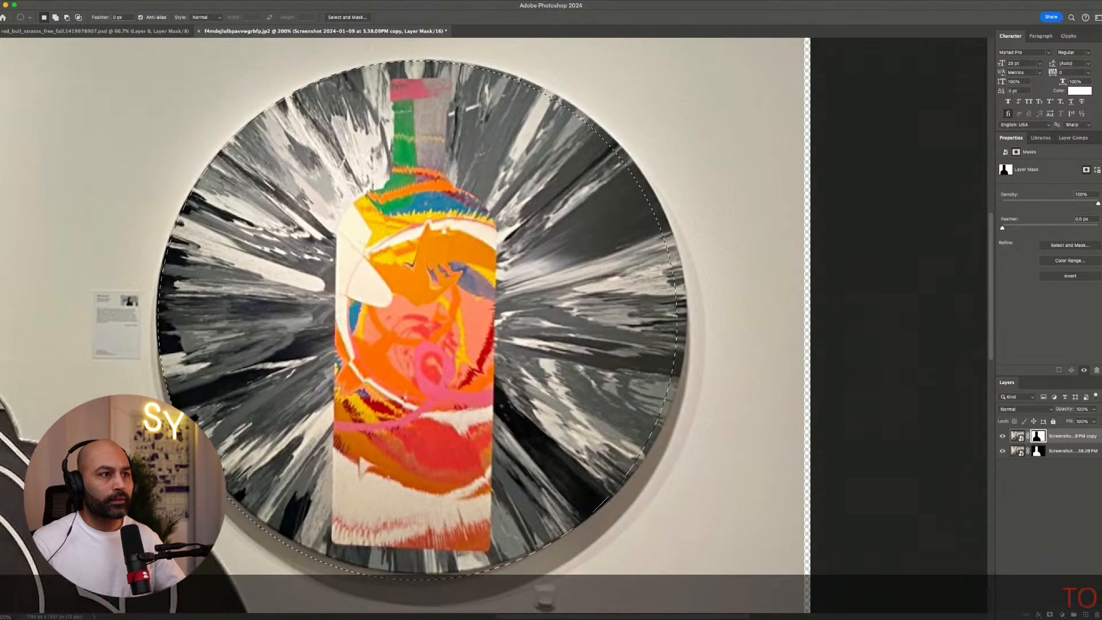
pyautogui.moveTo(677, 580)
pyautogui.mouseDown()
pyautogui.moveTo(773, 582)
pyautogui.moveTo(687, 585)
pyautogui.moveTo(687, 572)
pyautogui.mouseUp()
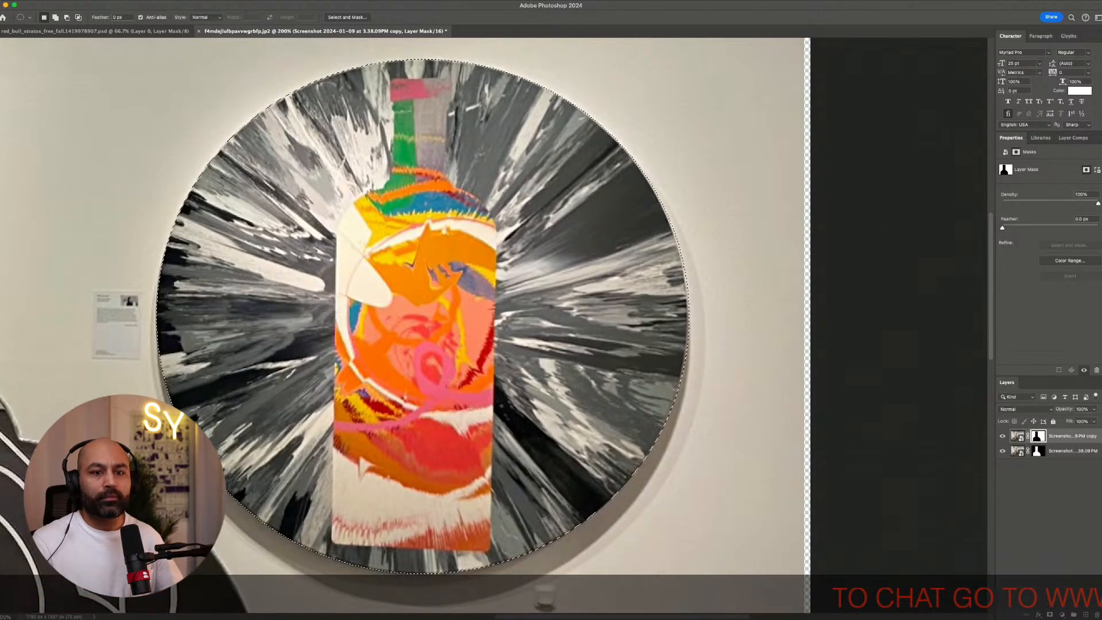
pyautogui.click(1049, 614)
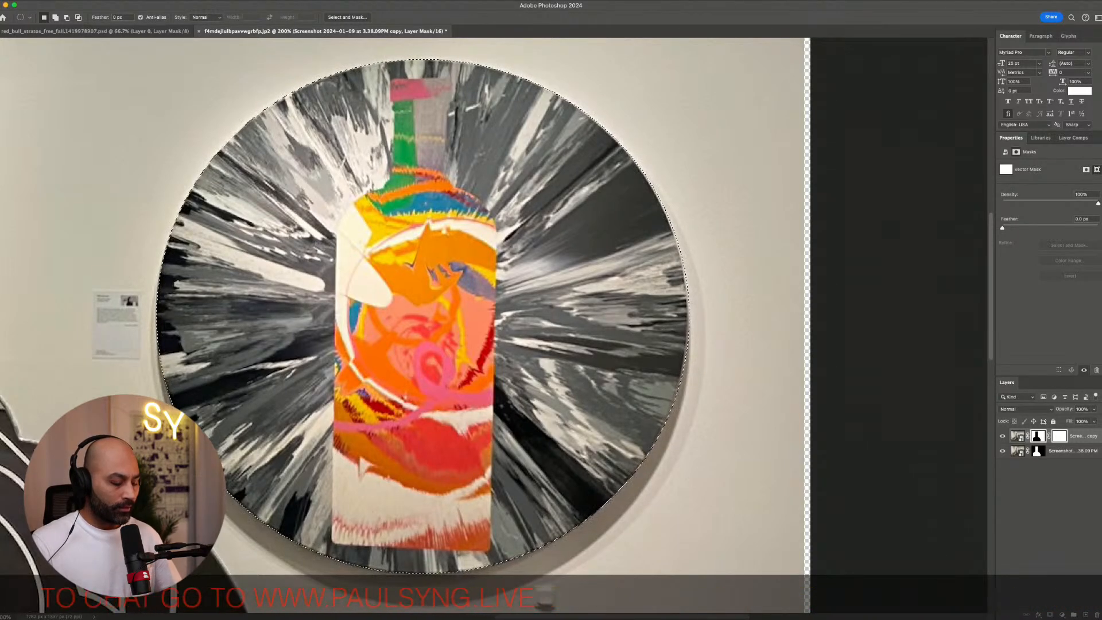
pyautogui.press('super+z')
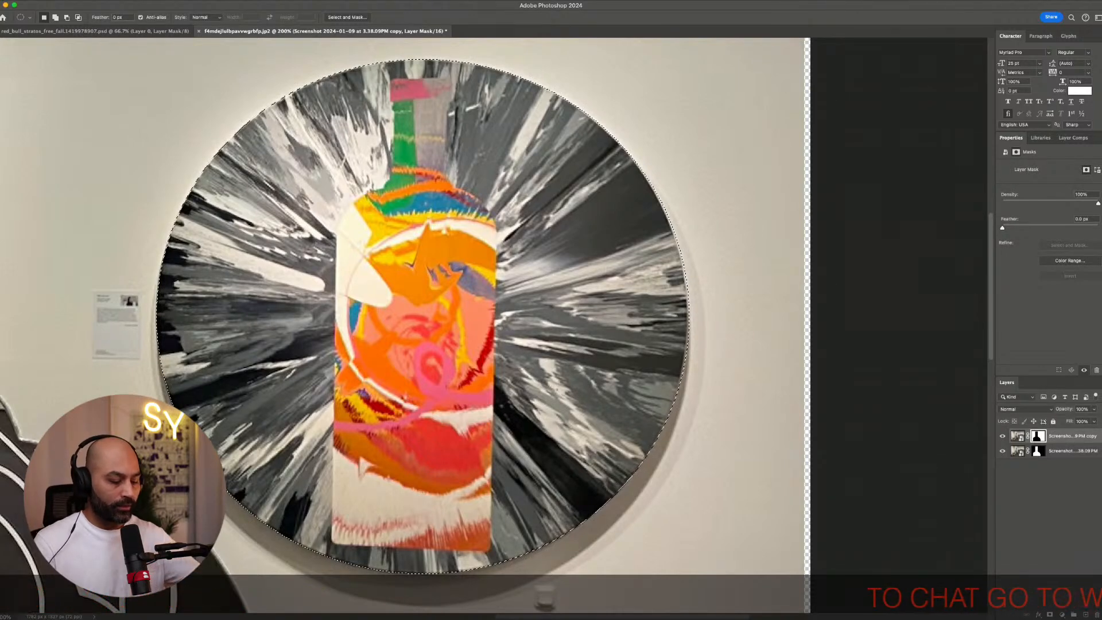
pyautogui.press('Delete')
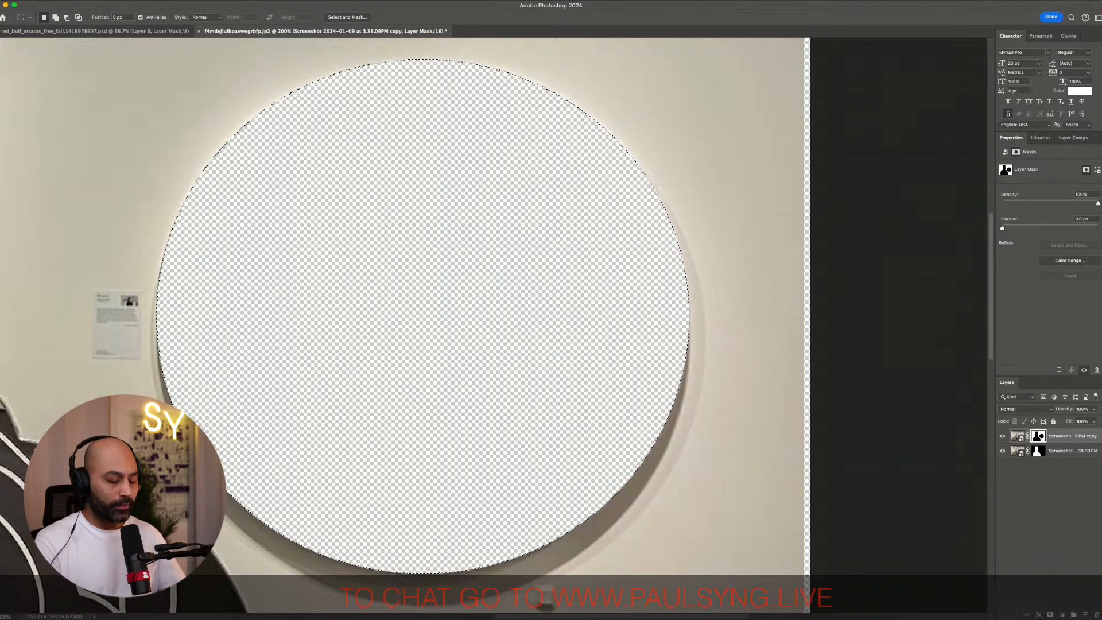
pyautogui.press('super+z')
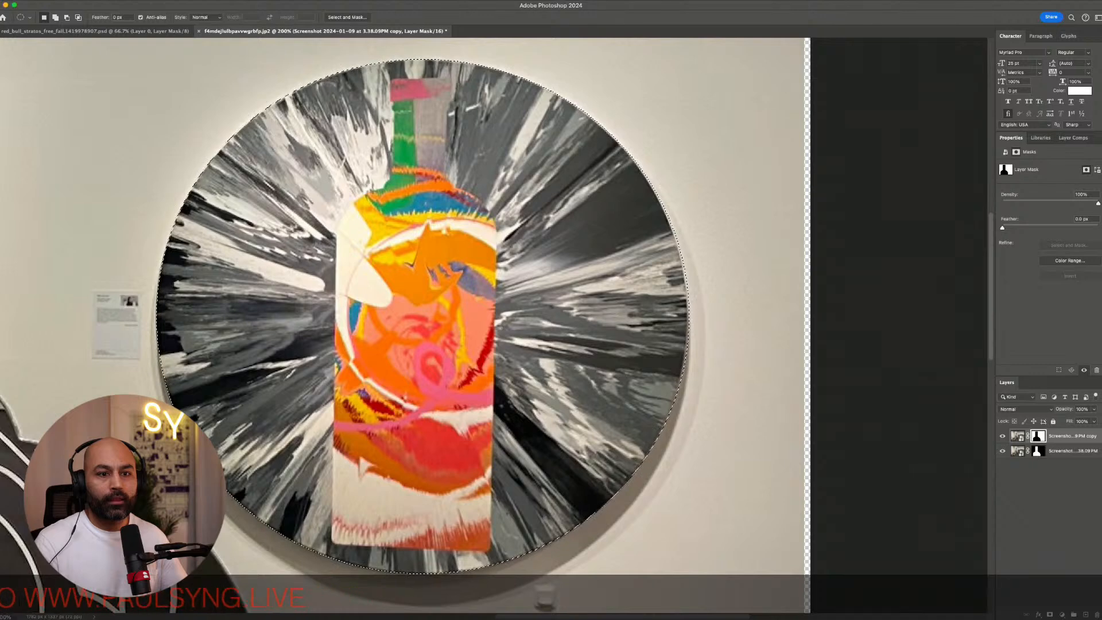
# Remove the copy layer's old mask and add a new layer mask from the circular selection to isolate the painting
pyautogui.click(1017, 437)
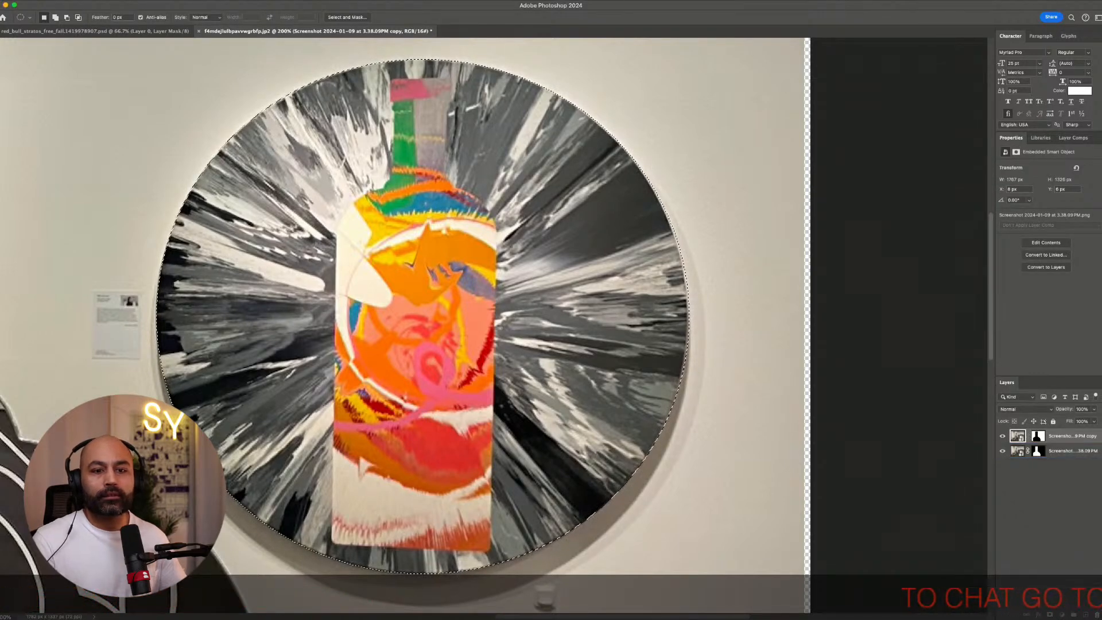
pyautogui.press('Delete')
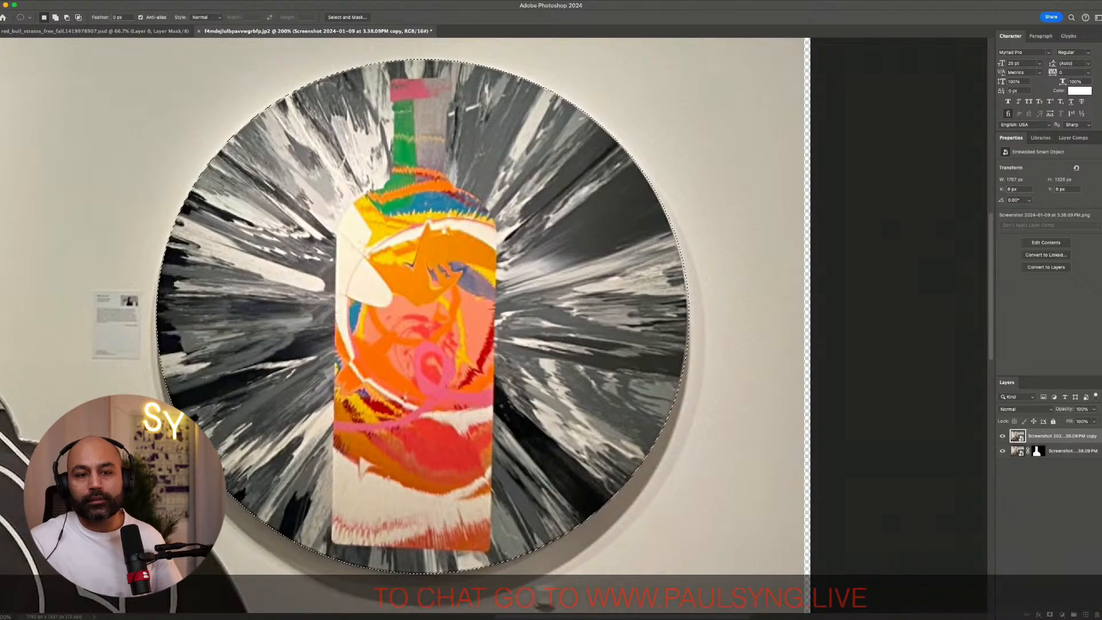
pyautogui.click(1050, 615)
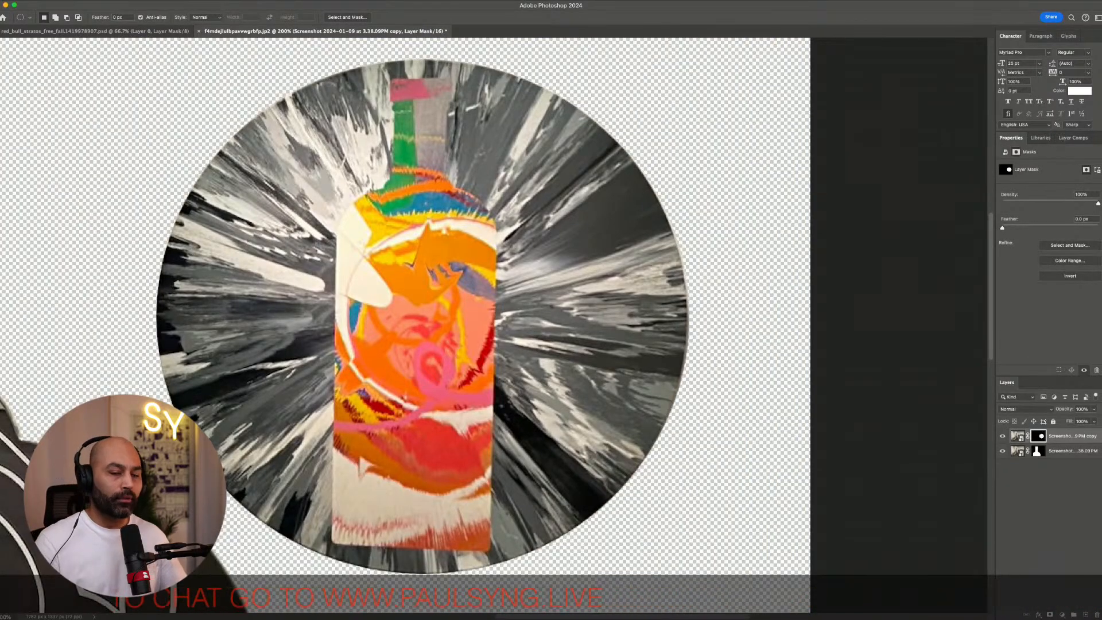
pyautogui.press('super+minus')
pyautogui.press('super+minus')
pyautogui.press('super+minus')
pyautogui.press('super+minus')
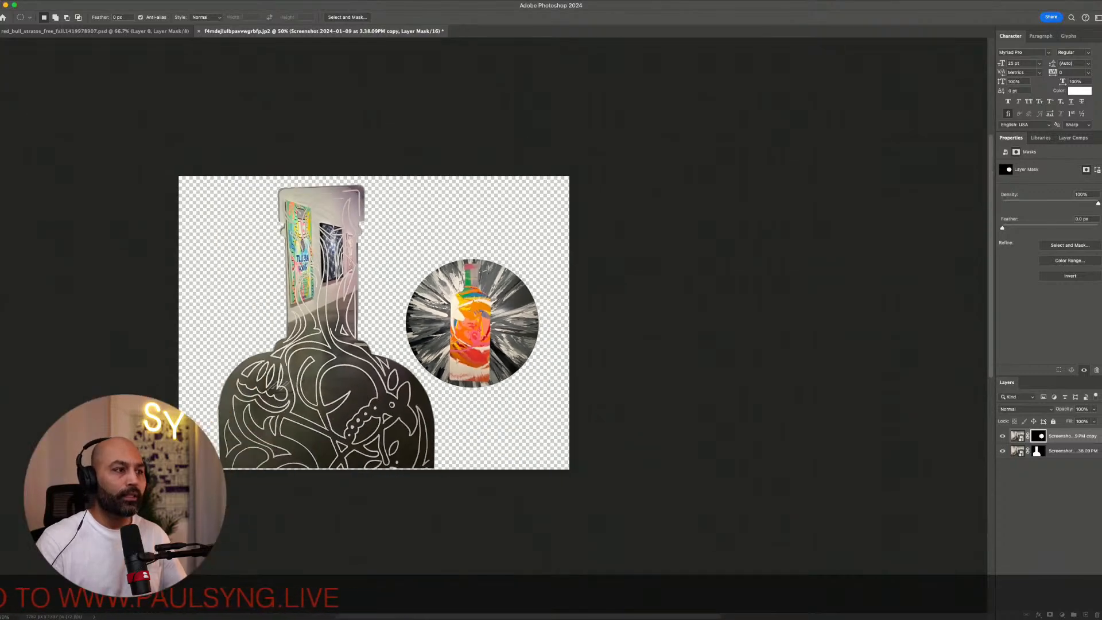
pyautogui.press('v')
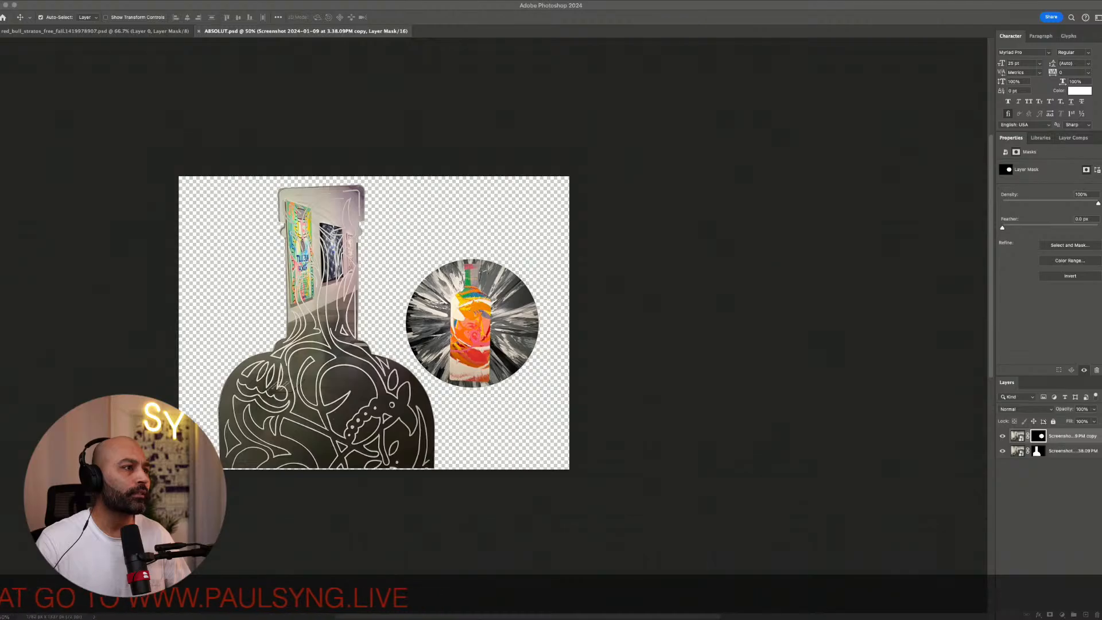
# Switch to InDesign and place the ABSOLUT.psd cutout on the Absolut Art Collection page
pyautogui.press('super+Tab')
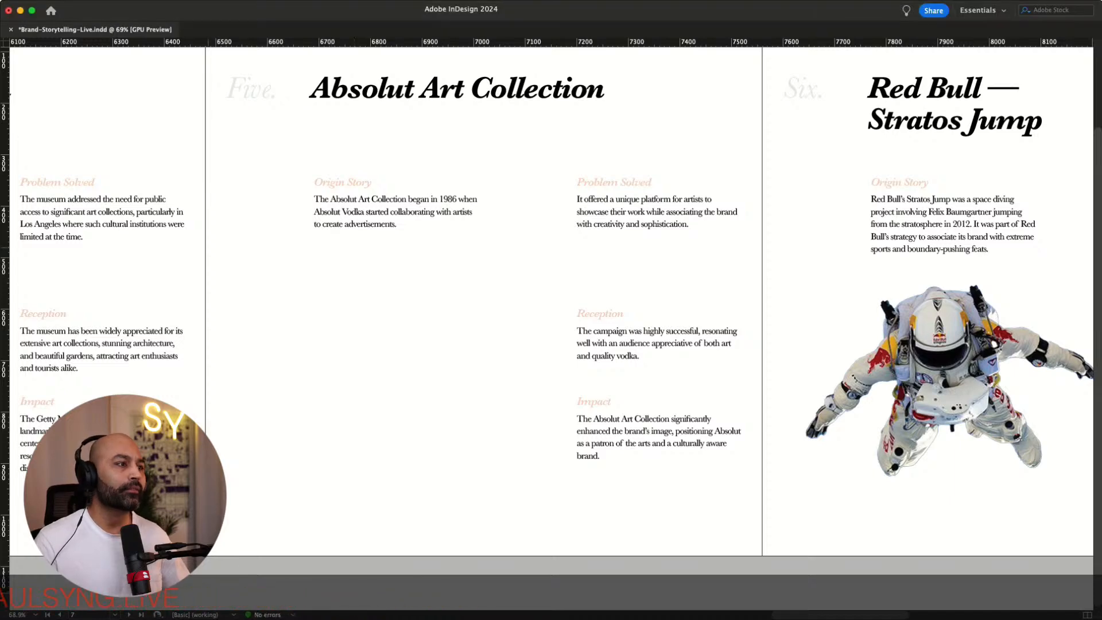
pyautogui.moveTo(205, 239); pyautogui.dragTo(647, 569)
pyautogui.moveTo(434, 471); pyautogui.dragTo(403, 470)
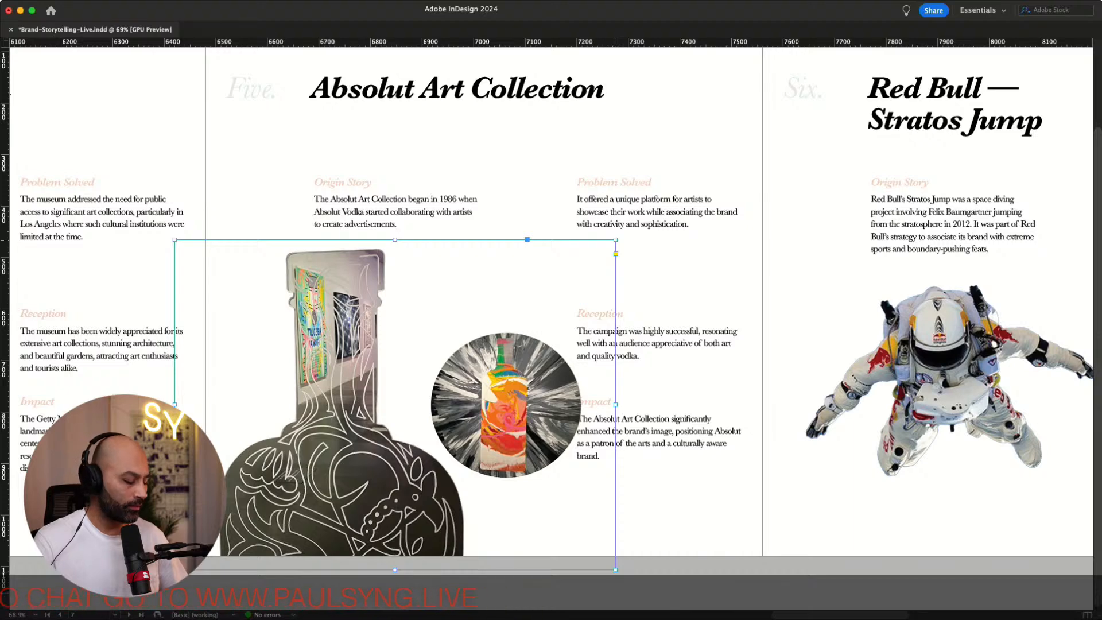
# Scale the placed image down from its top-right corner and nudge it right and up
pyautogui.moveTo(615, 239); pyautogui.dragTo(578, 268)
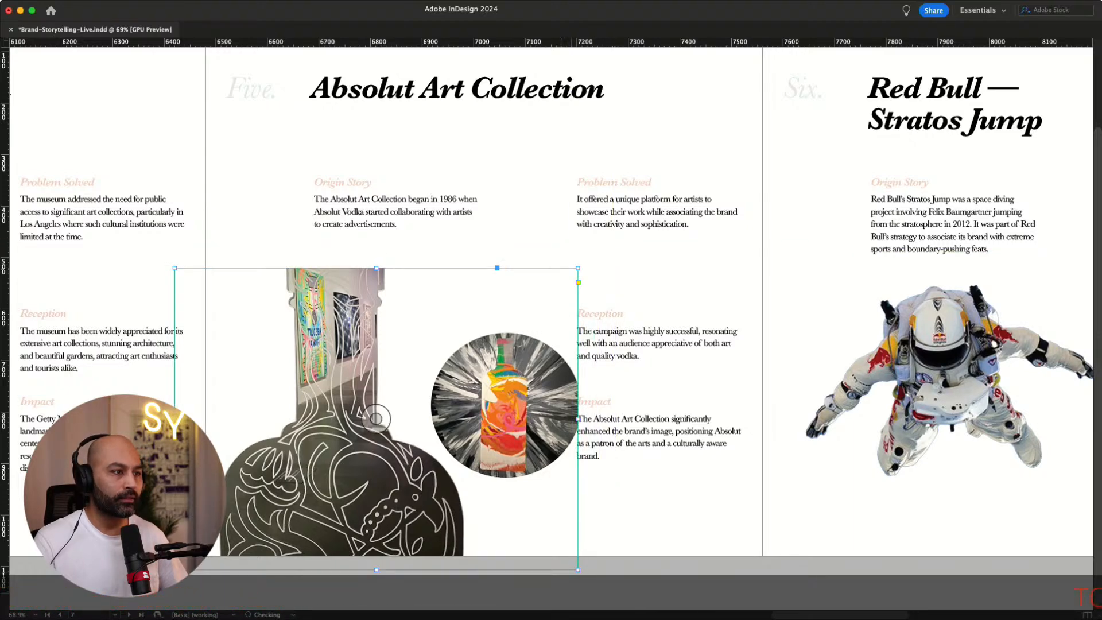
pyautogui.press('super+z')
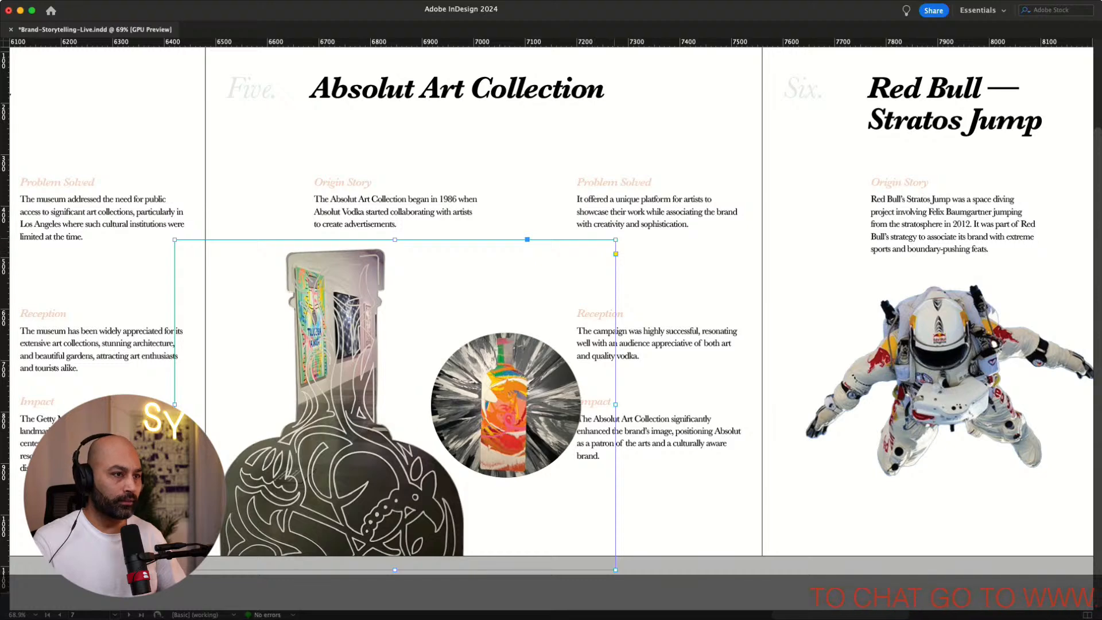
pyautogui.press('super+shift+z')
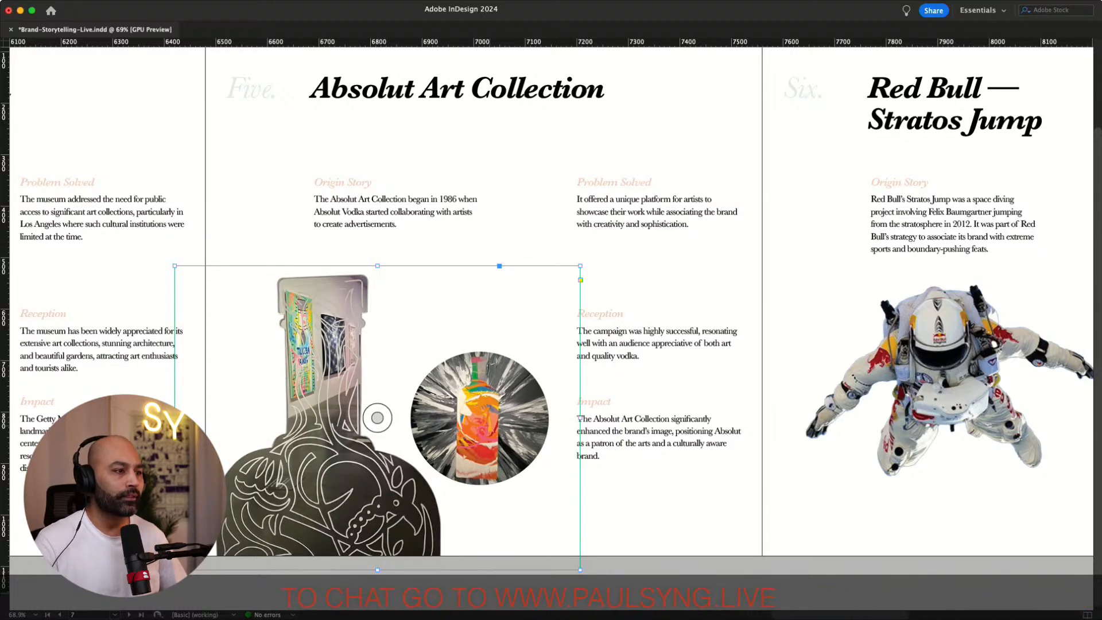
pyautogui.press('Right')
pyautogui.press('Right')
pyautogui.press('Right')
pyautogui.press('Right')
pyautogui.hotkey('shift', 'Right')
pyautogui.press('Right')
pyautogui.press('Right')
pyautogui.press('Right')
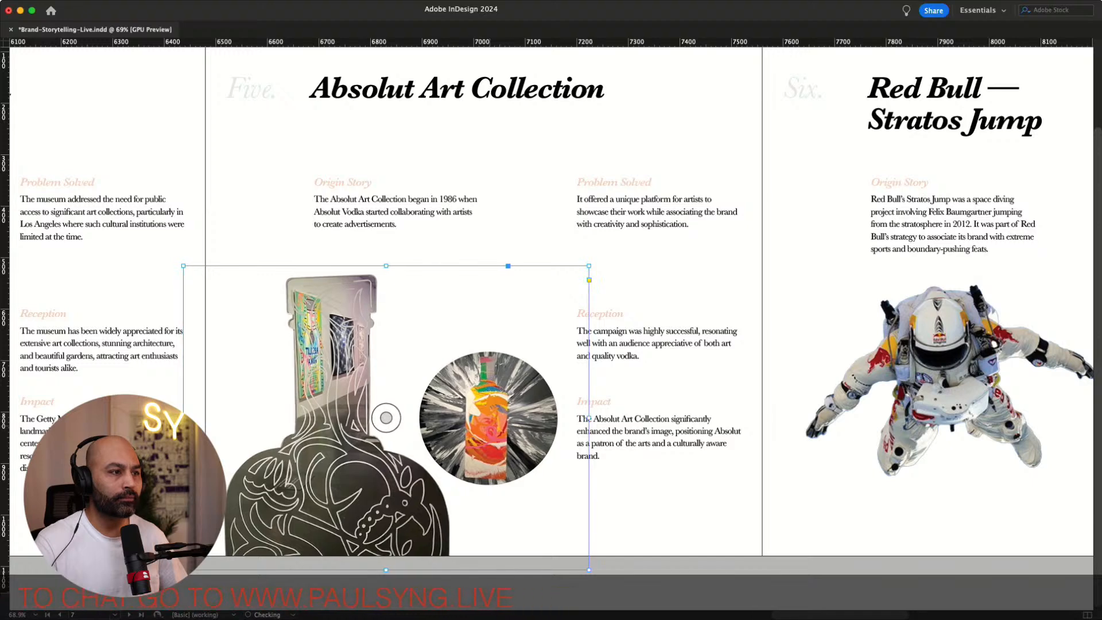
pyautogui.hotkey('shift', 'Up')
pyautogui.hotkey('shift', 'Up')
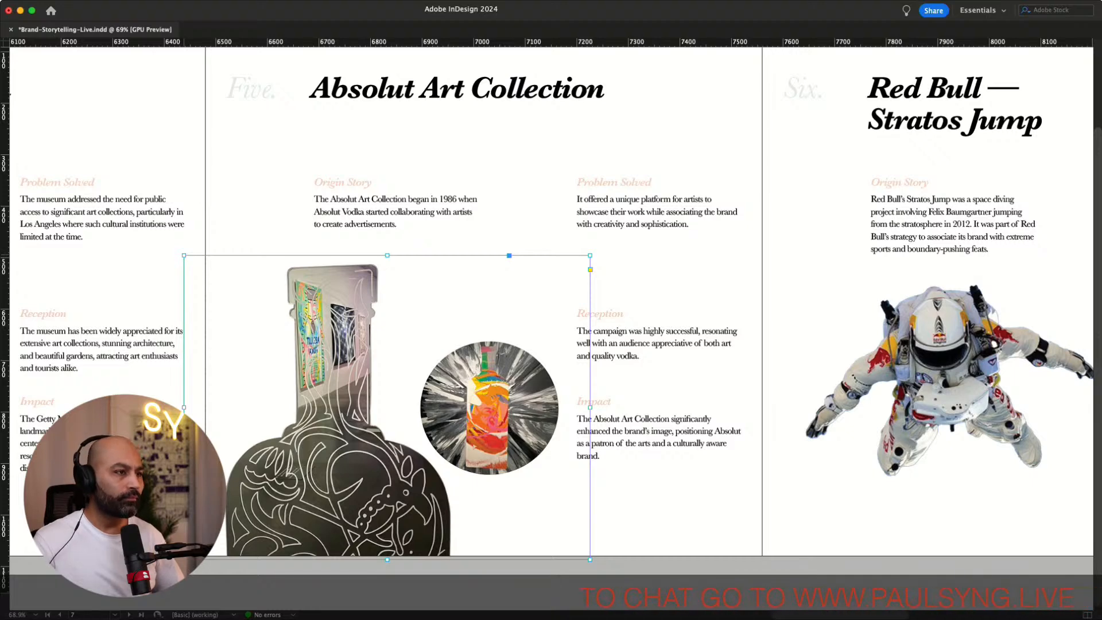
# Enlarge the image from its top-left corner, nudge it into place beside the text, and deselect it
pyautogui.moveTo(184, 255); pyautogui.dragTo(161, 238)
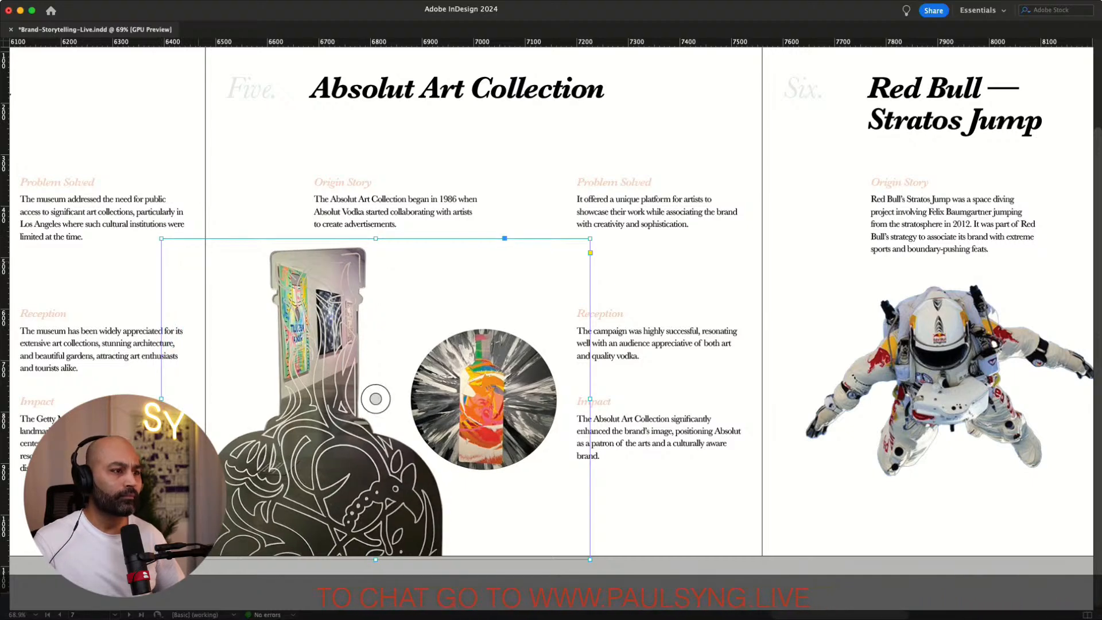
pyautogui.press('Right')
pyautogui.press('Right')
pyautogui.press('Right')
pyautogui.press('Right')
pyautogui.press('Right')
pyautogui.press('Right')
pyautogui.press('Right')
pyautogui.press('Right')
pyautogui.press('Right')
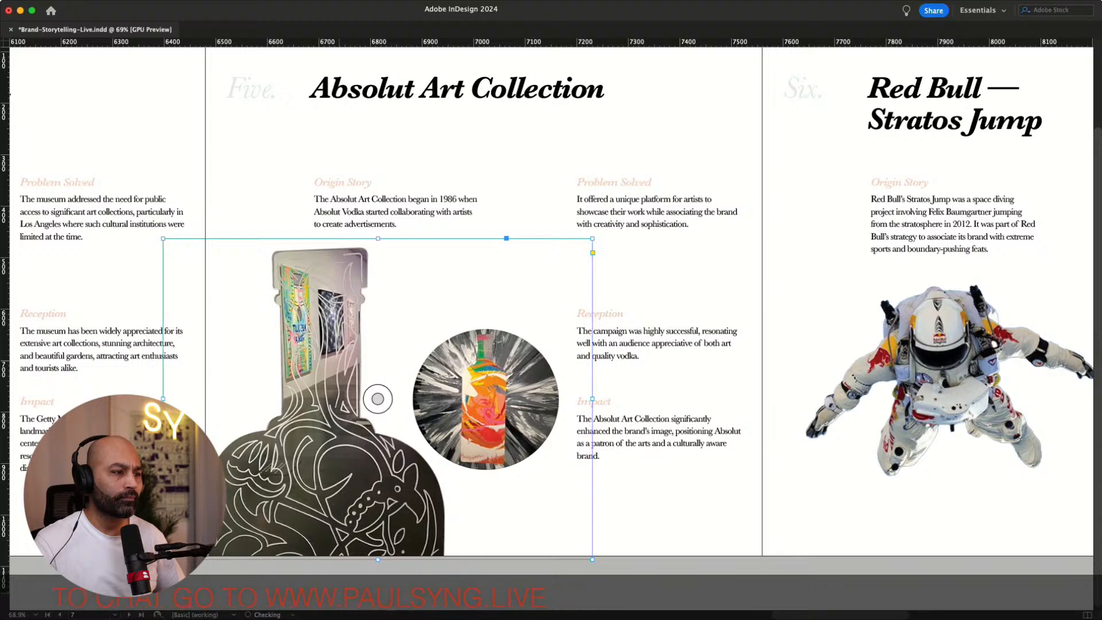
pyautogui.press('Right')
pyautogui.press('Right')
pyautogui.press('Right')
pyautogui.press('Right')
pyautogui.press('Right')
pyautogui.press('Right')
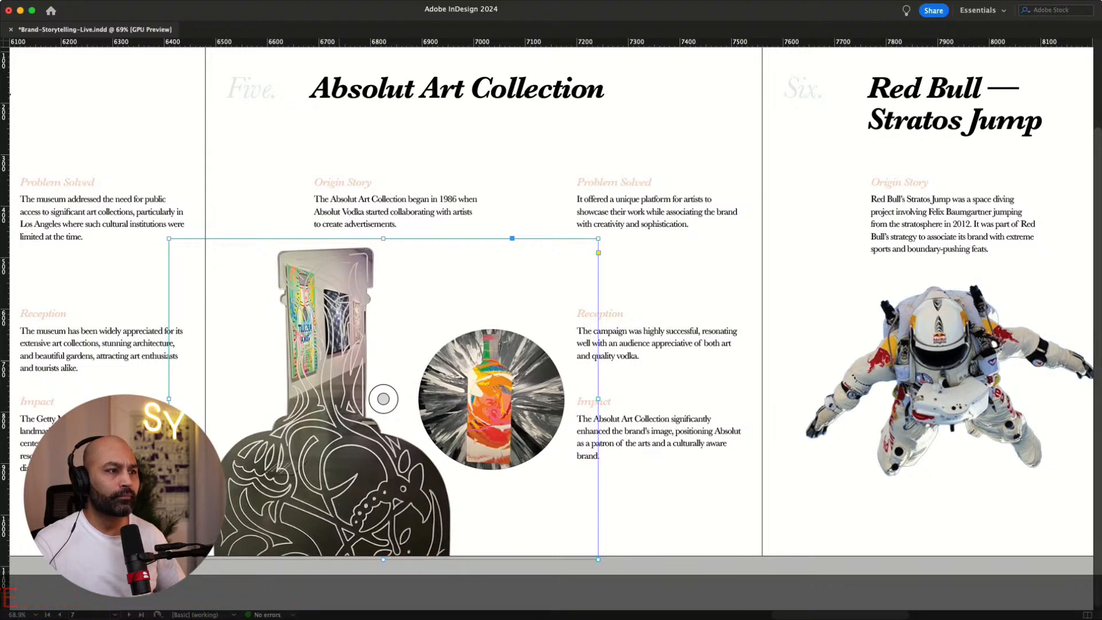
pyautogui.press('Left')
pyautogui.press('Left')
pyautogui.press('Left')
pyautogui.press('Left')
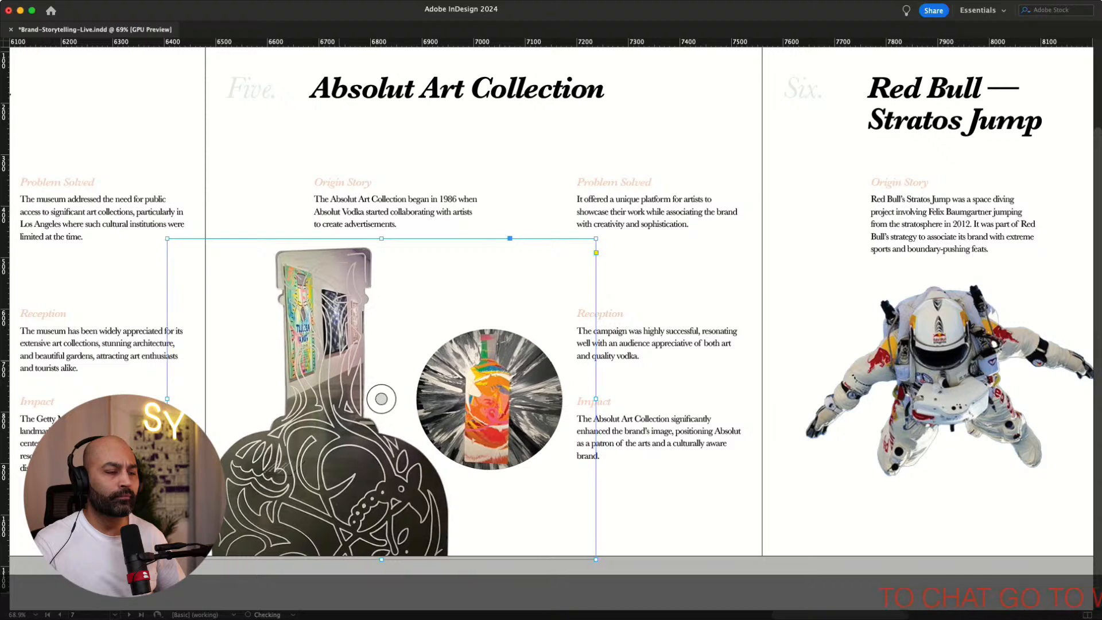
pyautogui.press('Left')
pyautogui.press('super+shift+a')
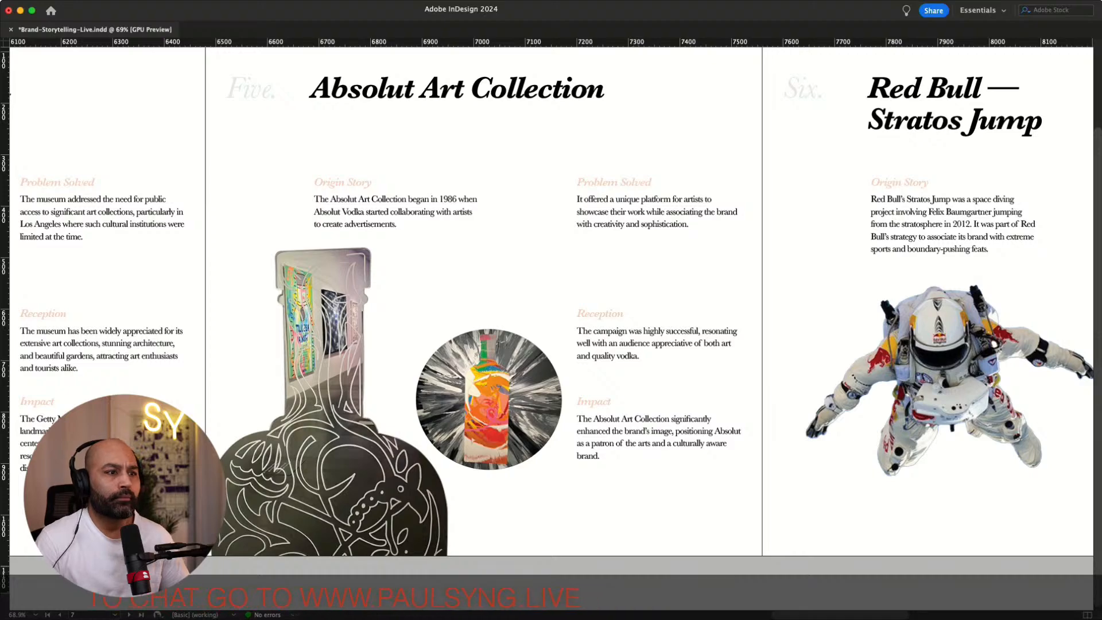
# Delete the small Red Bull photo from the closing quote page
pyautogui.hscroll(10, 551, 302)
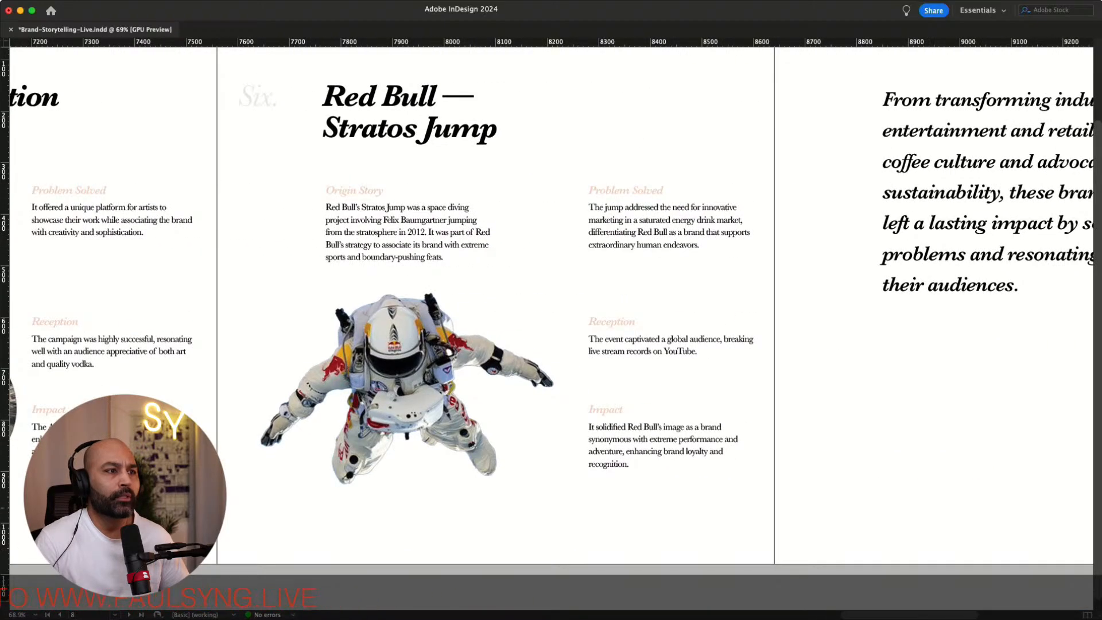
pyautogui.hscroll(10, 551, 301)
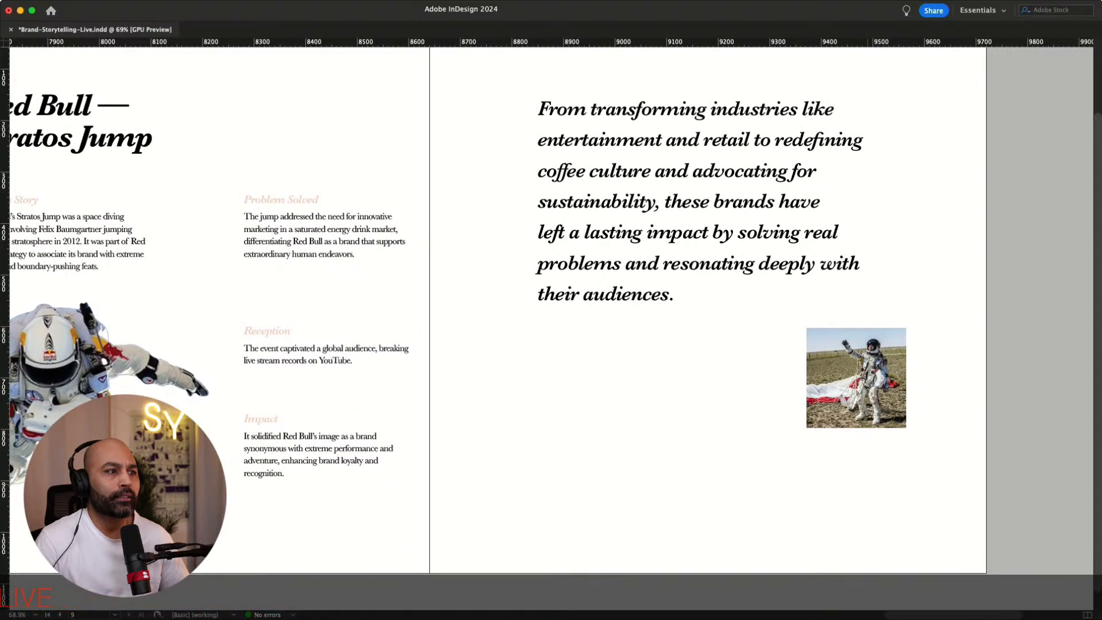
pyautogui.hscroll(-8, 551, 301)
pyautogui.hscroll(10, 551, 302)
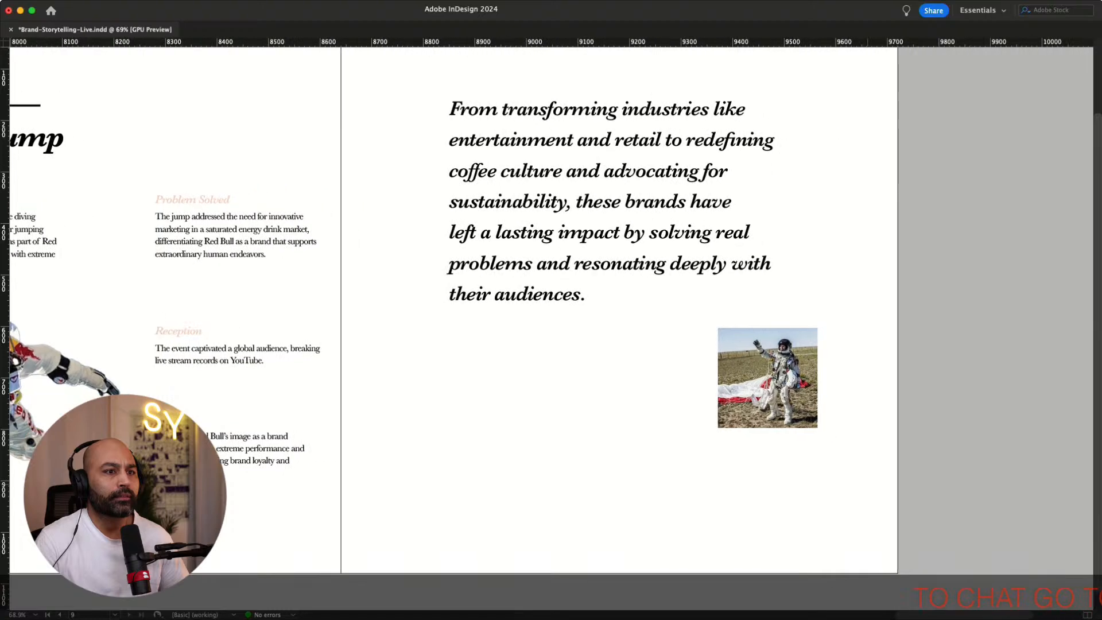
pyautogui.click(768, 377)
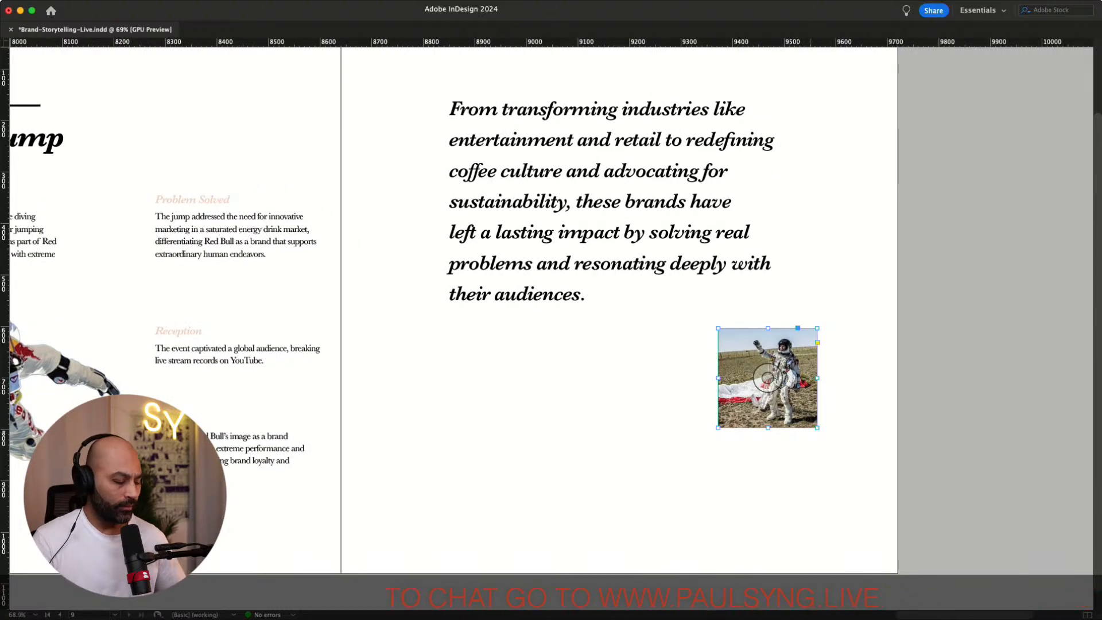
pyautogui.press('Delete')
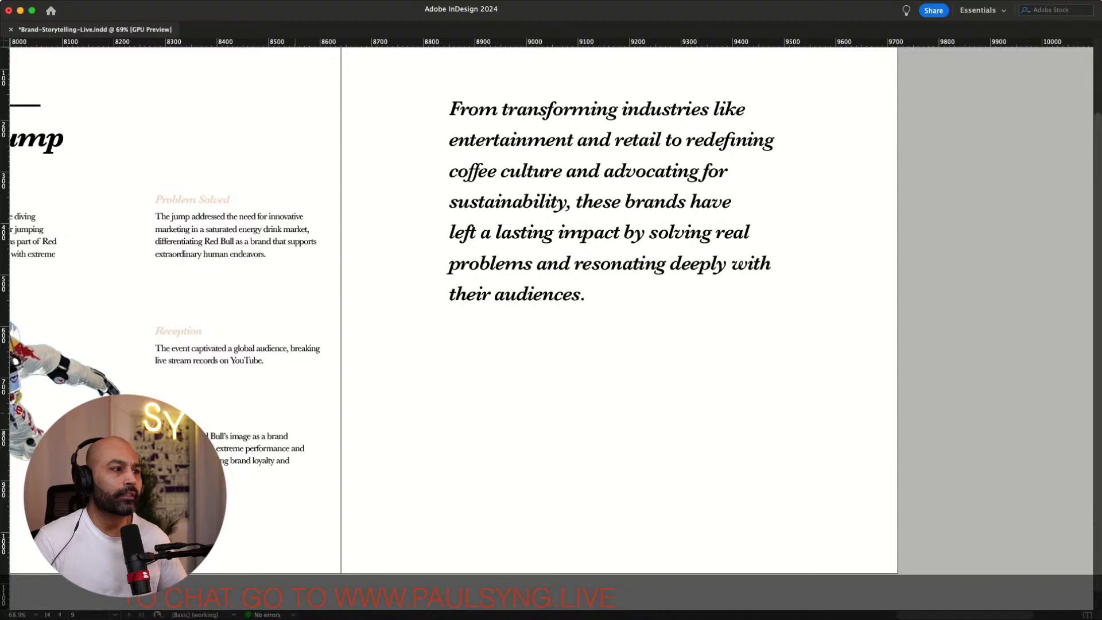
pyautogui.hscroll(-15, 551, 309)
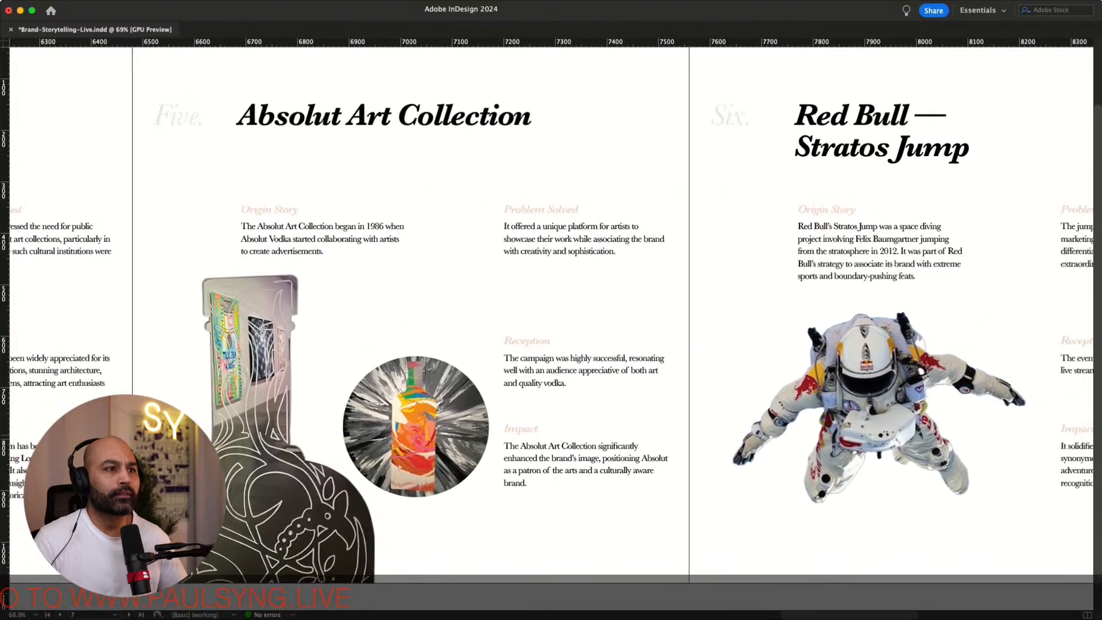
pyautogui.hscroll(7, 551, 310)
pyautogui.hscroll(-9, 551, 310)
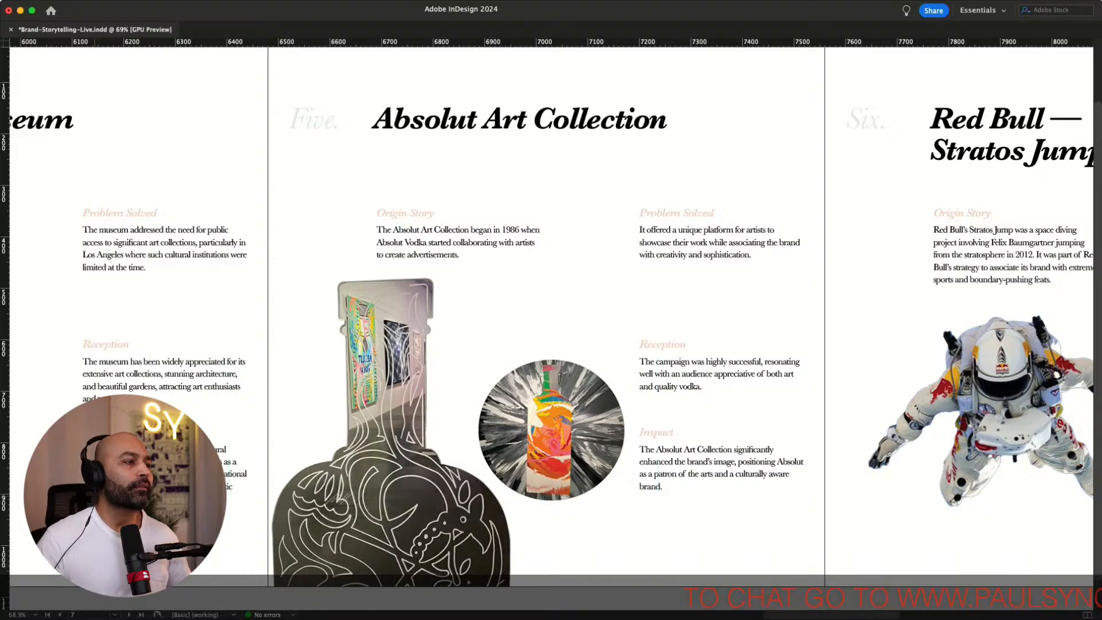
pyautogui.hscroll(-10, 551, 310)
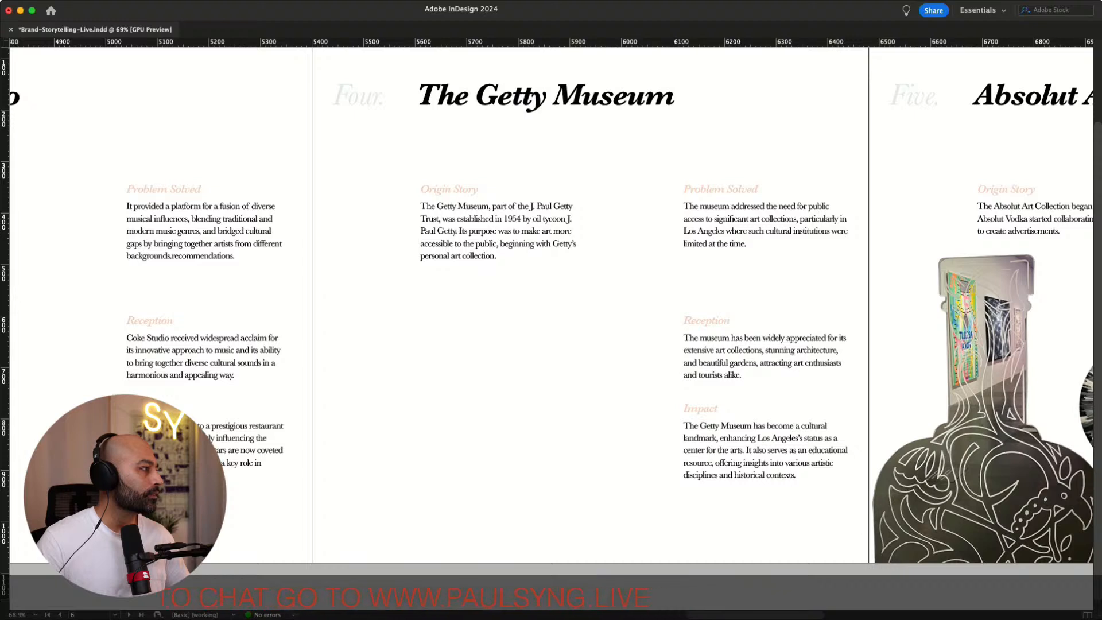
# Place the Getty Museum photo on the Getty Museum page, drawing its frame below the Origin Story text
pyautogui.press('super+d')
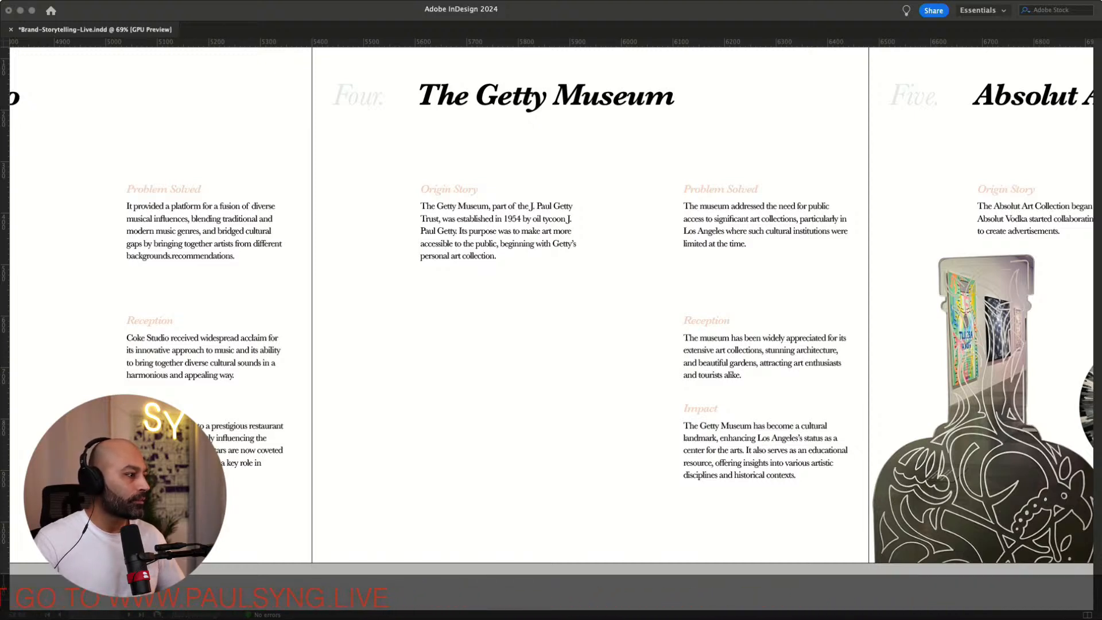
pyautogui.click(404, 410)
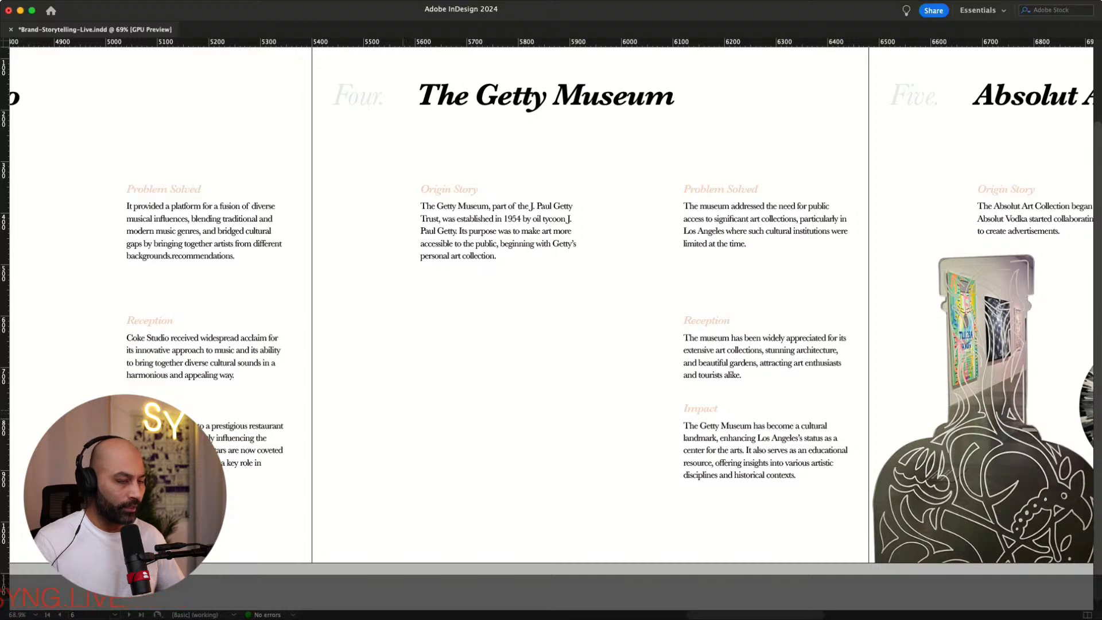
pyautogui.press('super+Tab')
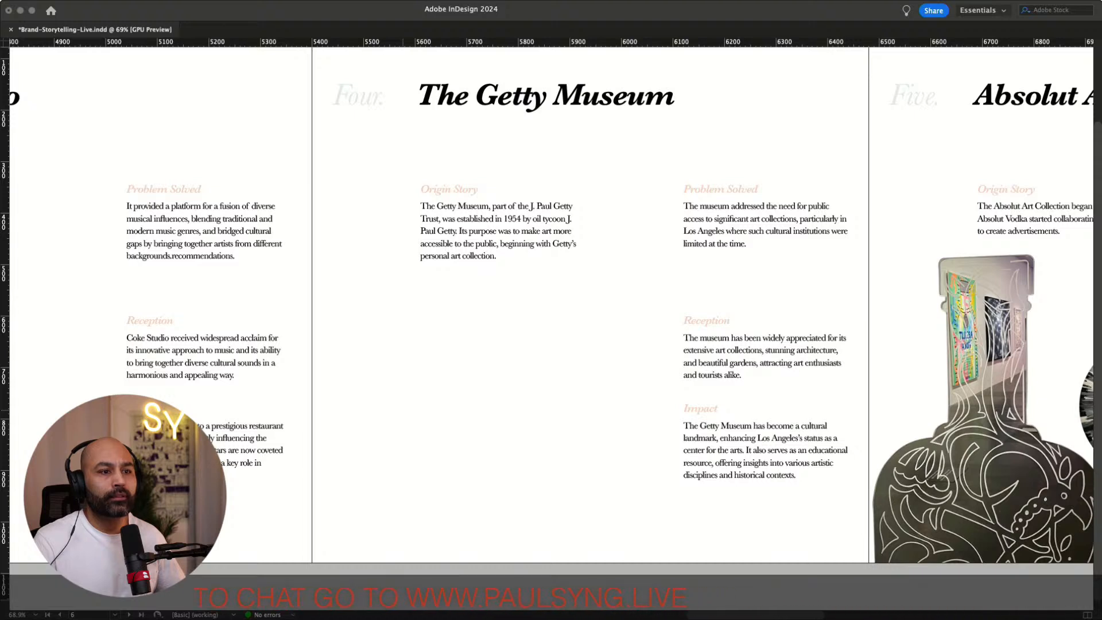
pyautogui.press('super+Tab')
pyautogui.moveTo(312, 274); pyautogui.dragTo(761, 571)
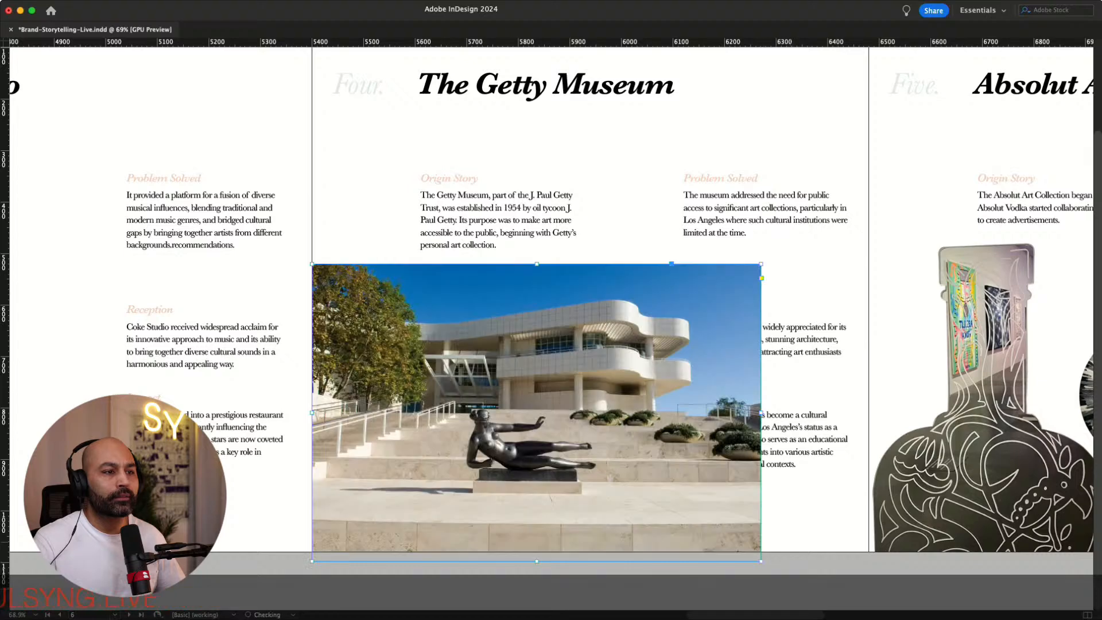
# Move the Getty photo left and up, then crop its left edge back to the page's left edge
pyautogui.moveTo(636, 439); pyautogui.dragTo(548, 450)
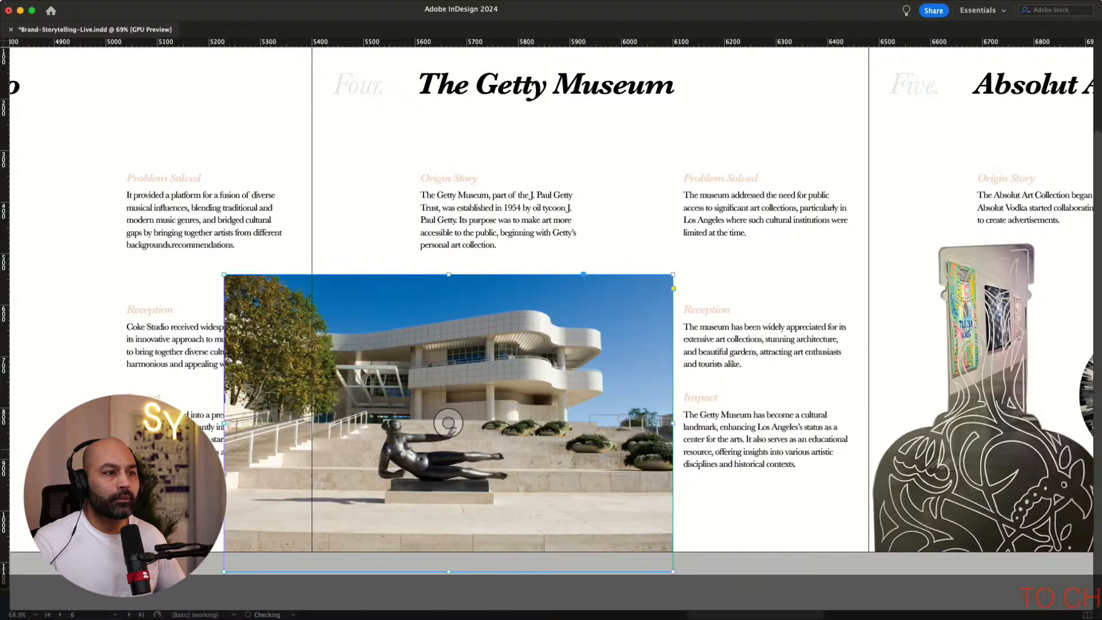
pyautogui.moveTo(630, 273)
pyautogui.mouseDown()
pyautogui.moveTo(615, 262)
pyautogui.moveTo(625, 264)
pyautogui.mouseUp()
pyautogui.click(462, 571)
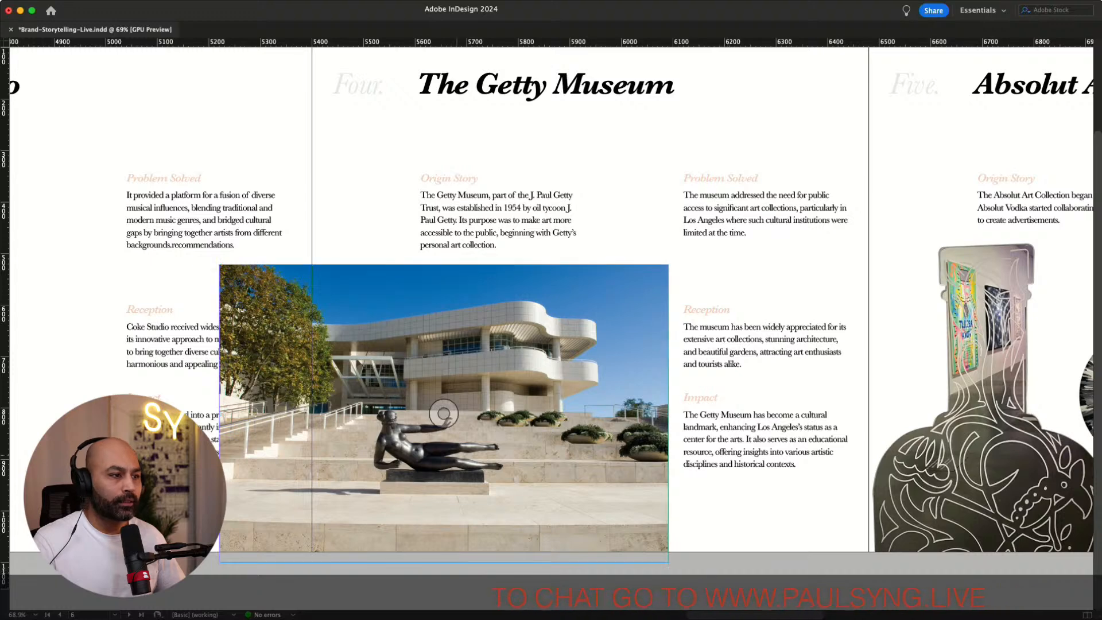
pyautogui.moveTo(220, 413); pyautogui.dragTo(312, 413)
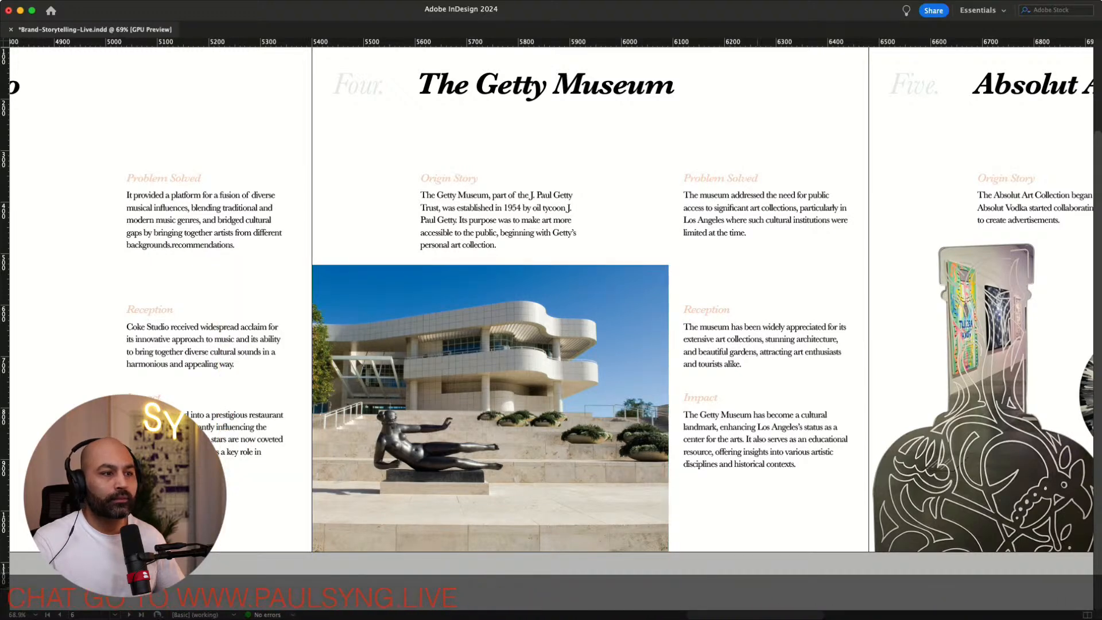
# Review the Getty Museum and Absolut Art Collection pages, then deselect the photo
pyautogui.hscroll(5, 551, 299)
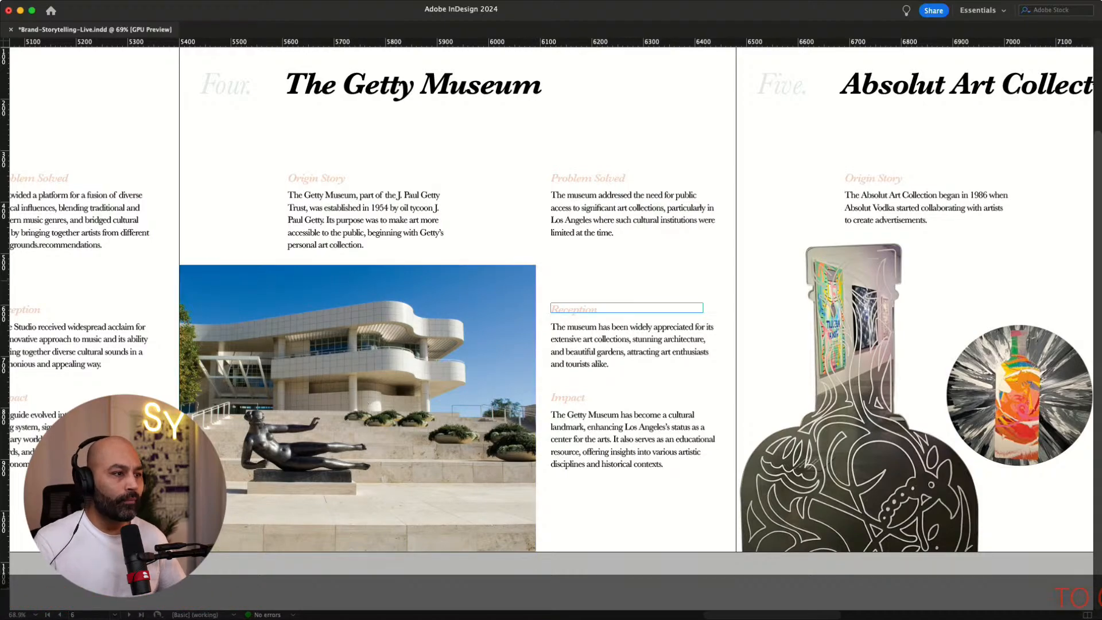
pyautogui.hscroll(15, 551, 298)
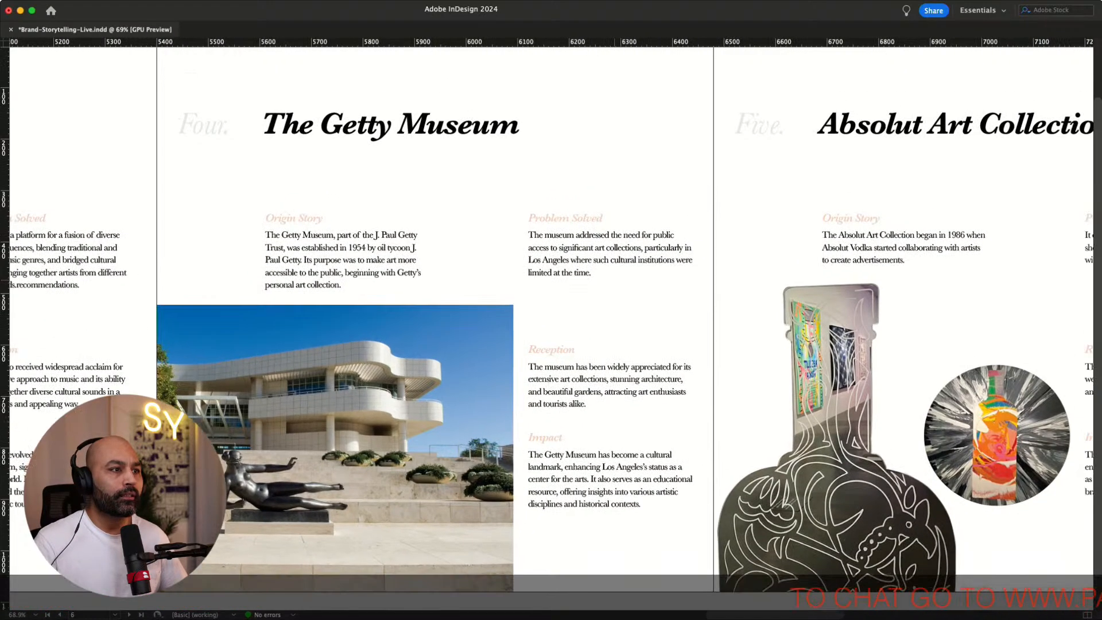
pyautogui.hscroll(-15, 551, 298)
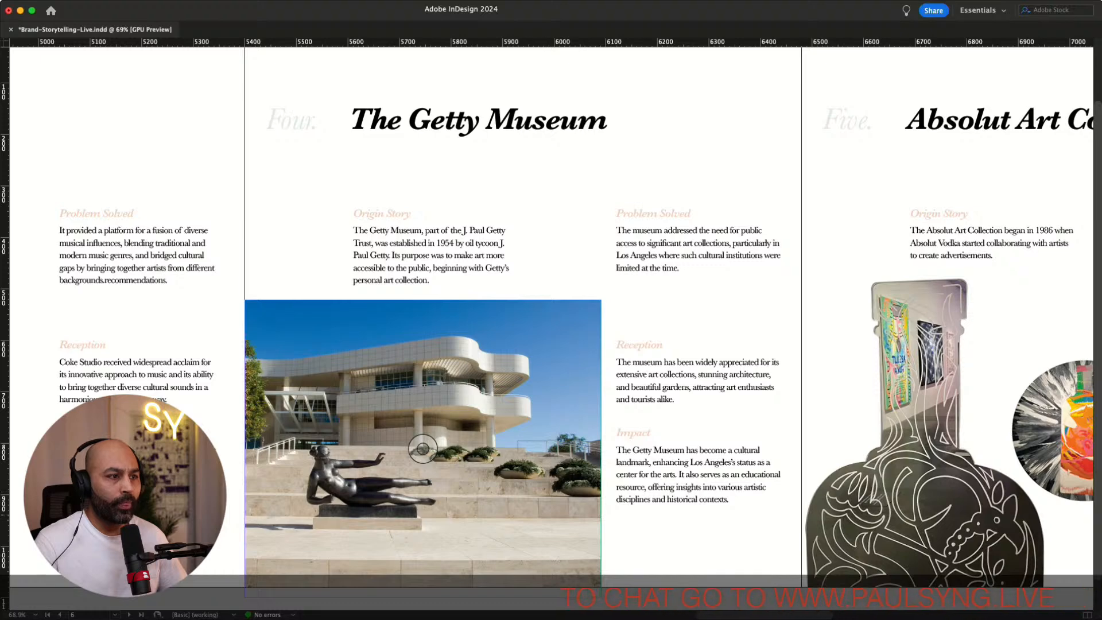
pyautogui.scroll(-1, 550, 328)
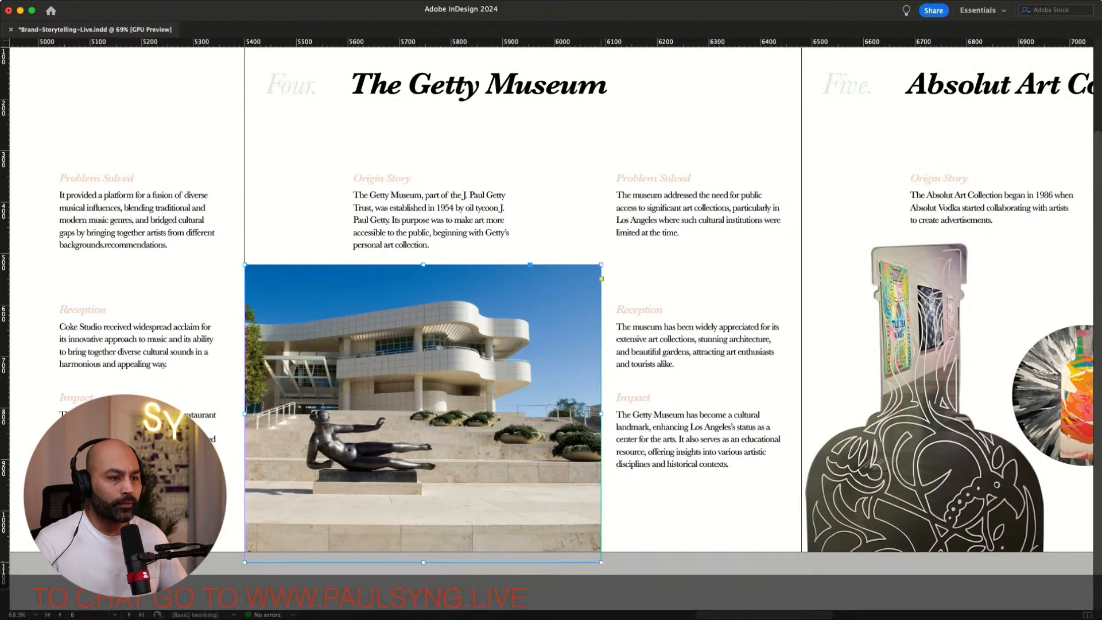
pyautogui.press('super+shift+a')
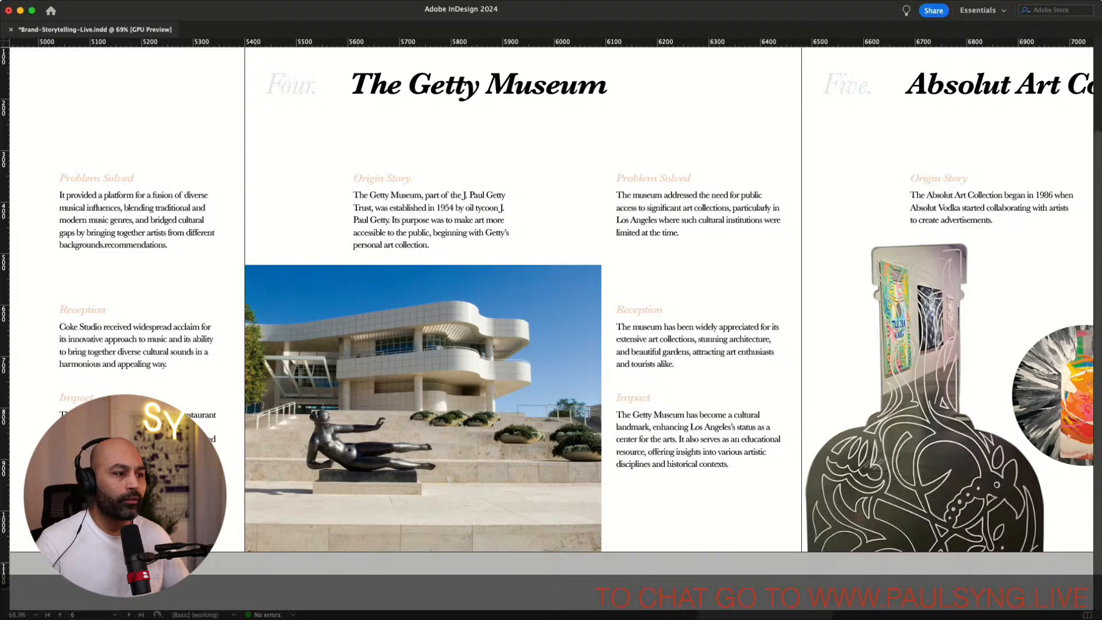
# Scroll to the Coke Studio page and switch to another application
pyautogui.hscroll(-9, 551, 300)
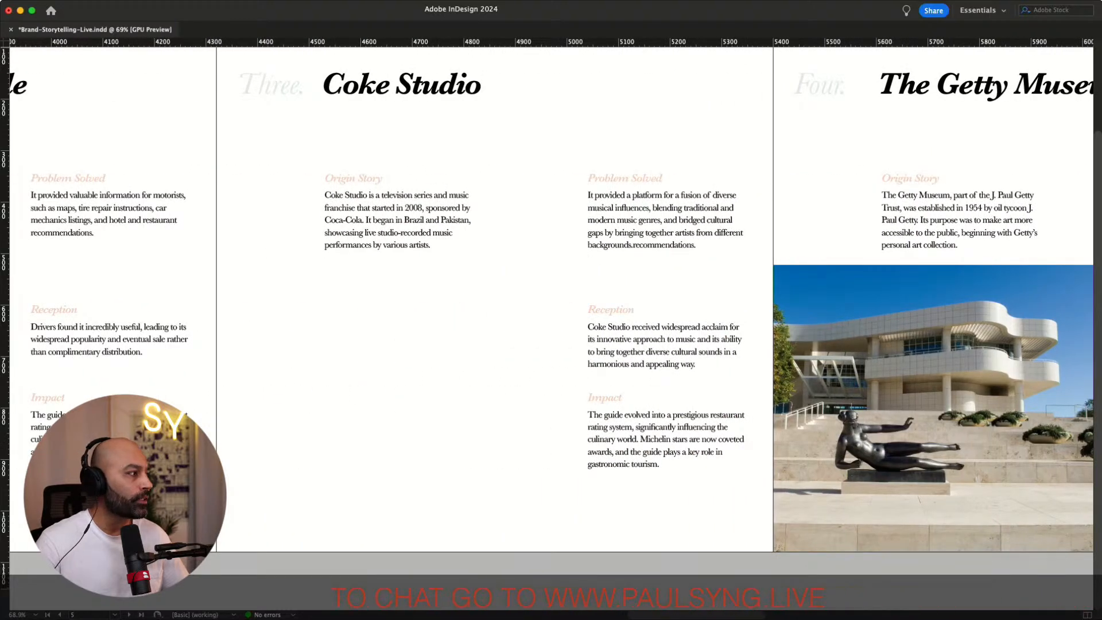
pyautogui.press('super+Tab')
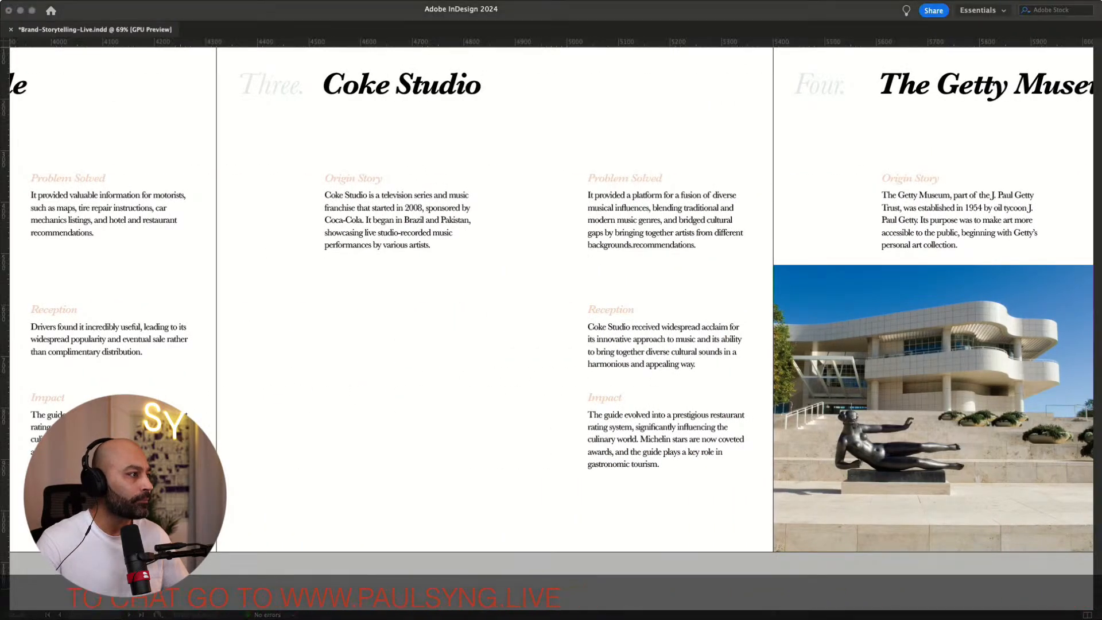